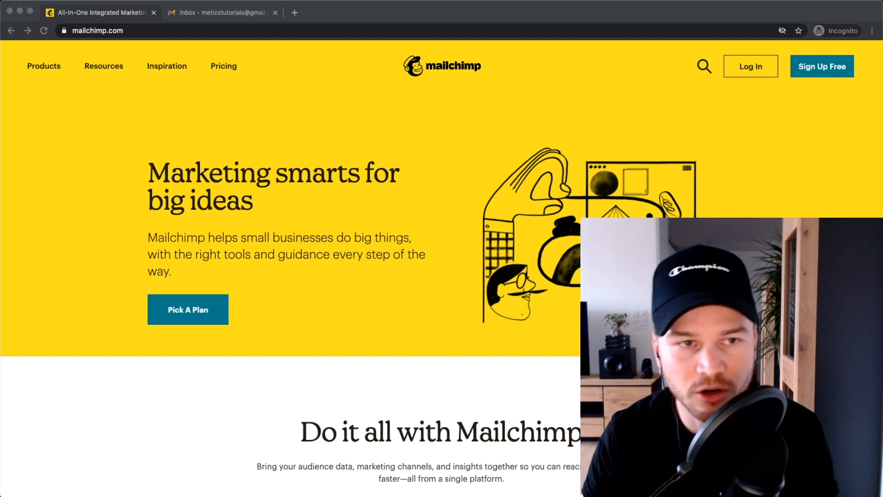
# Step: Sign up for a free Mailchimp account with an email, username and password
pyautogui.click(104, 31)
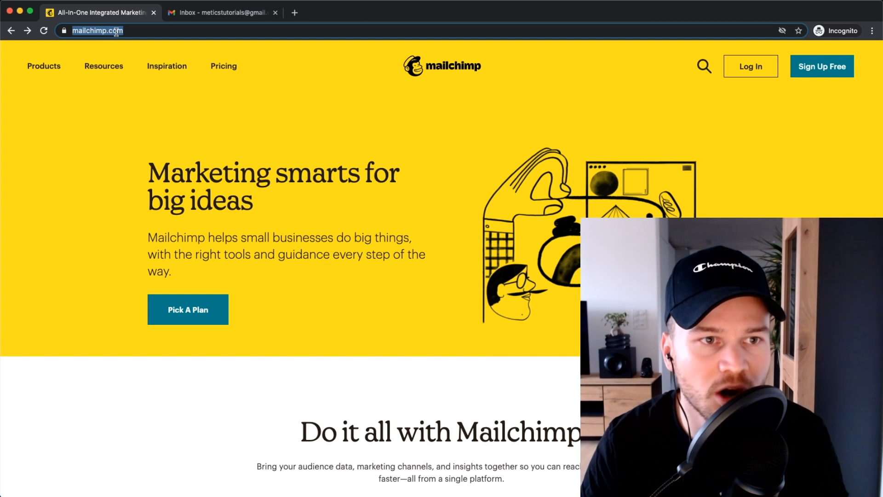
pyautogui.click(304, 91)
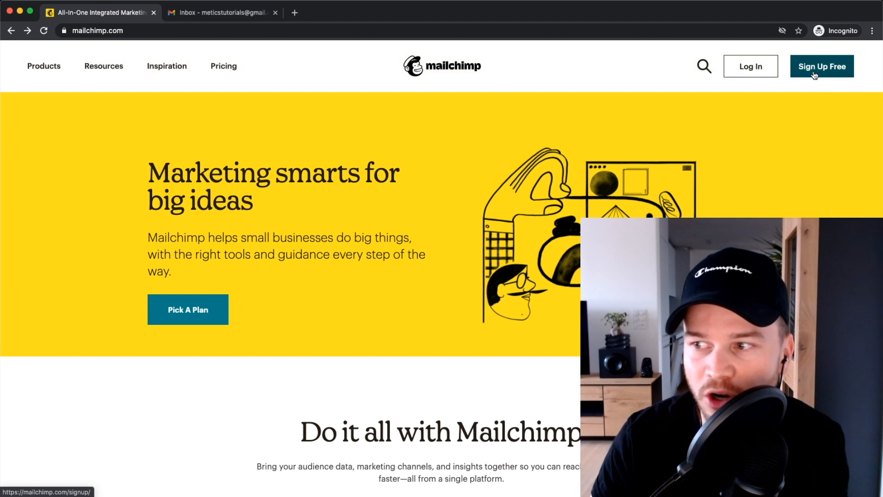
pyautogui.click(815, 75)
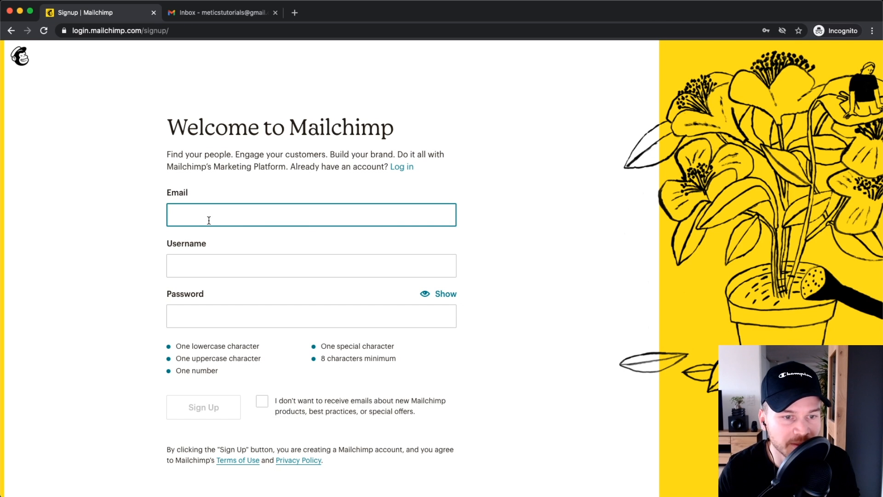
pyautogui.click(213, 265)
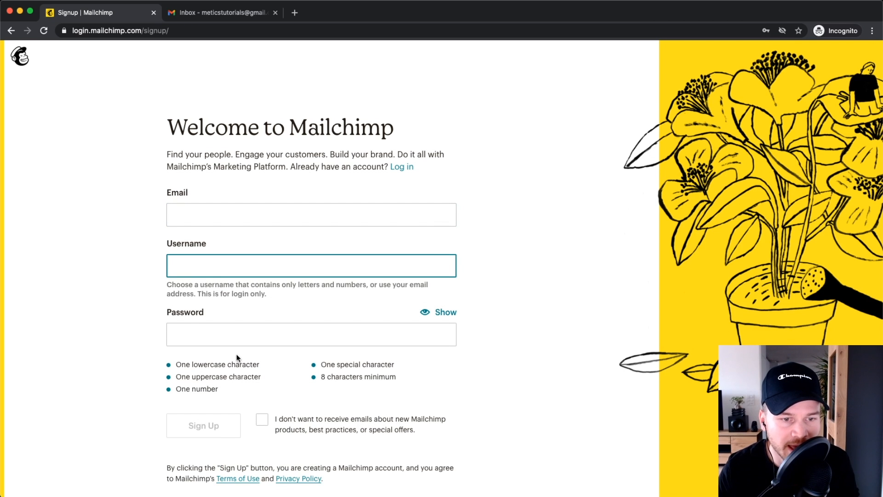
pyautogui.click(215, 334)
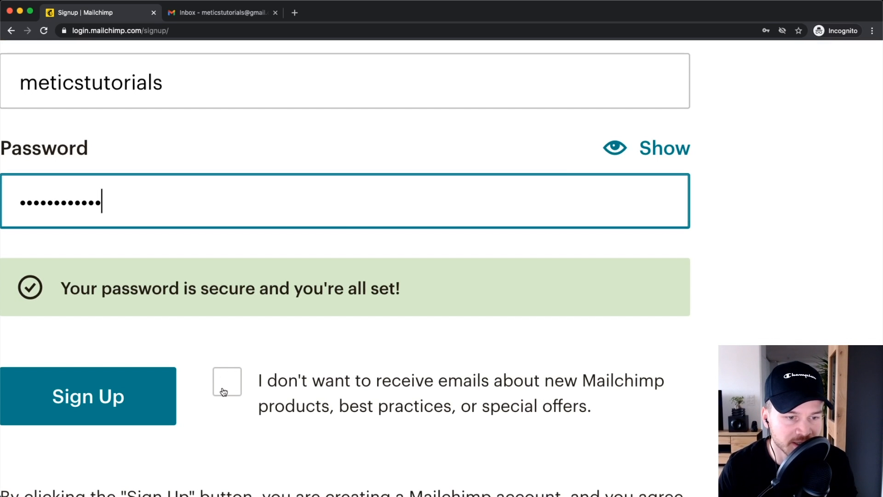
pyautogui.scroll(-5, 238, 390)
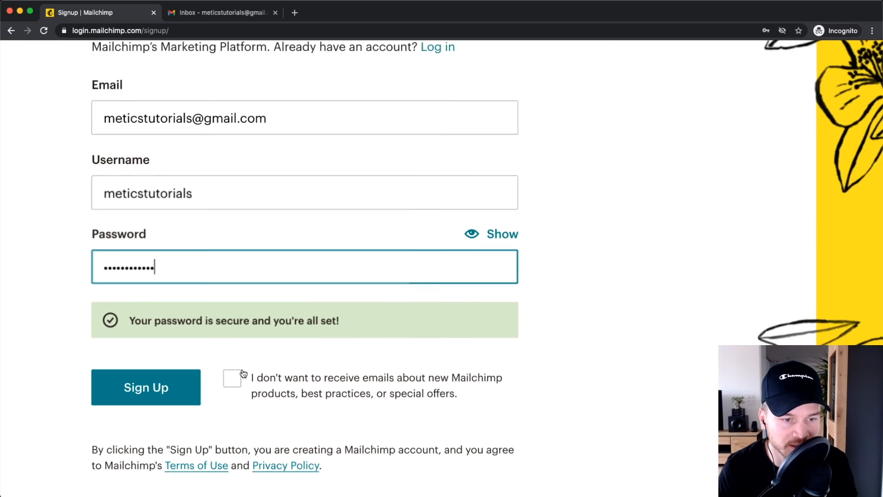
pyautogui.click(209, 400)
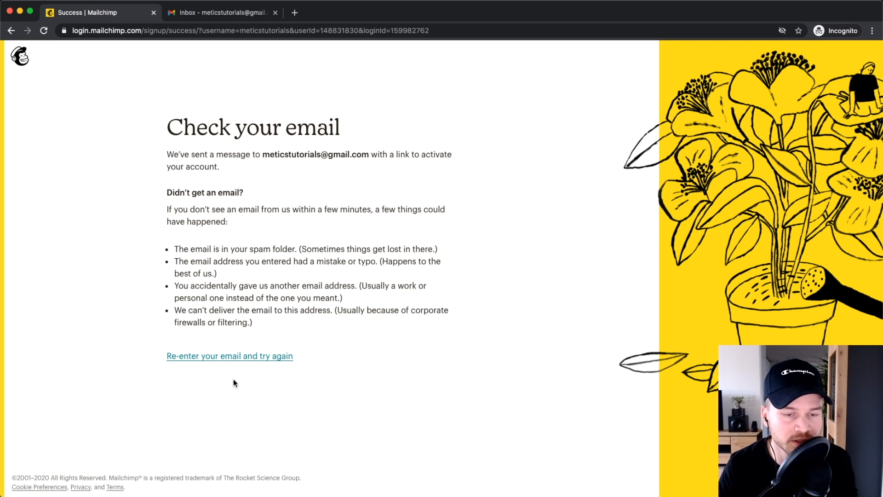
# Step: In Gmail, open the 'Activate your Mailchimp account' email and follow its activation link
pyautogui.click(219, 13)
pyautogui.click(50, 122)
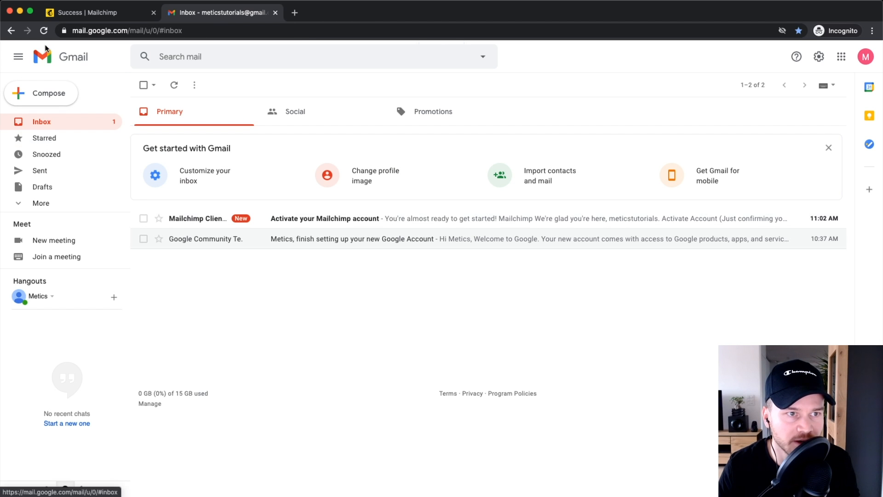
pyautogui.click(351, 223)
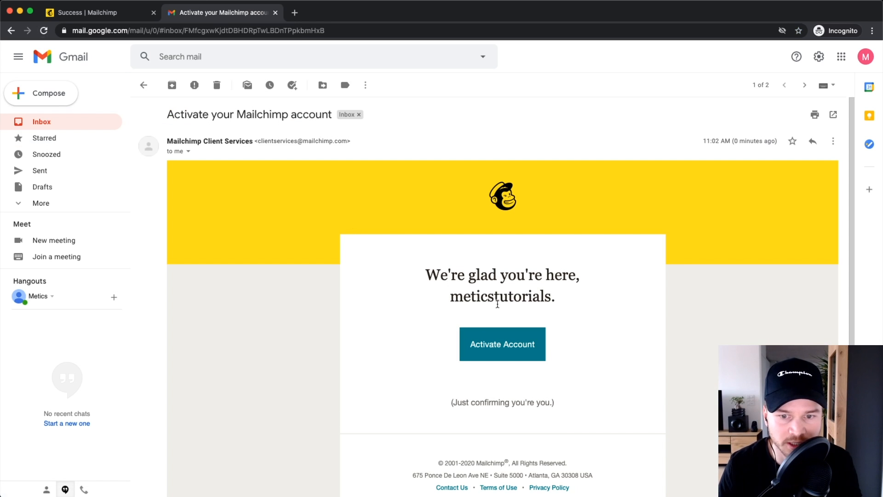
pyautogui.scroll(-1, 519, 304)
pyautogui.click(502, 291)
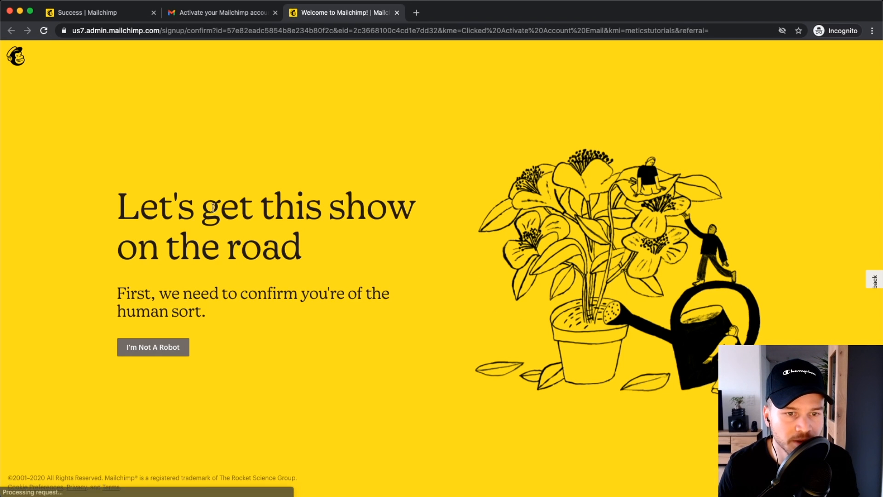
# Step: Pass the I'm Not A Robot check and complete signup on the Free plan
pyautogui.click(145, 351)
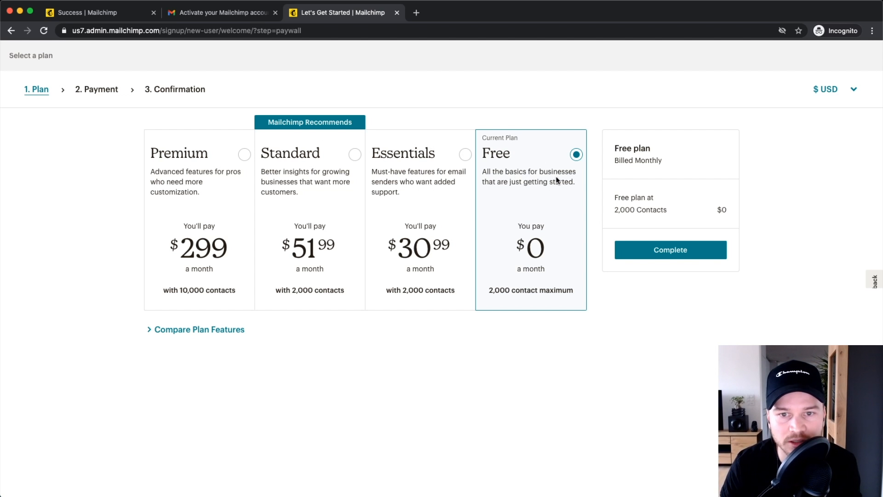
pyautogui.click(669, 253)
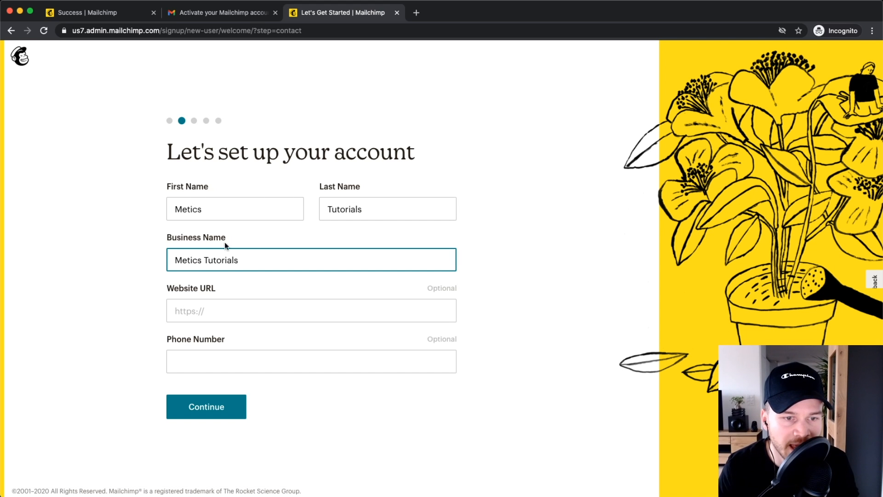
# Step: Submit the first, last and business names to reach the Add your address page
pyautogui.click(225, 292)
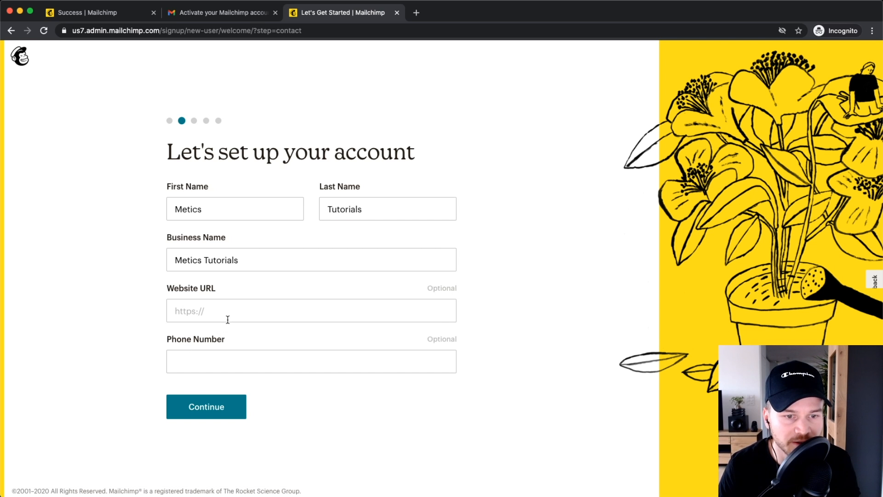
pyautogui.scroll(-1, 221, 340)
pyautogui.click(209, 395)
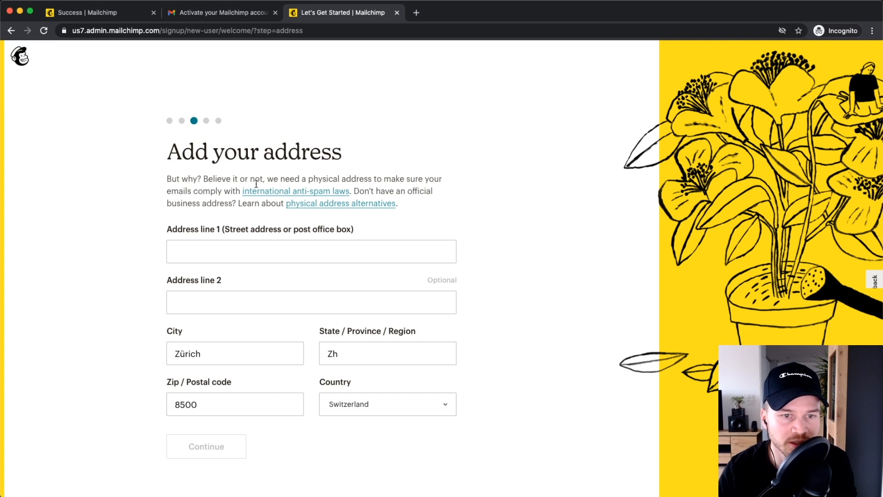
# Step: Read the Alternative Physical Address Ideas help article, then close it and return to the address form
pyautogui.scroll(5, 284, 199)
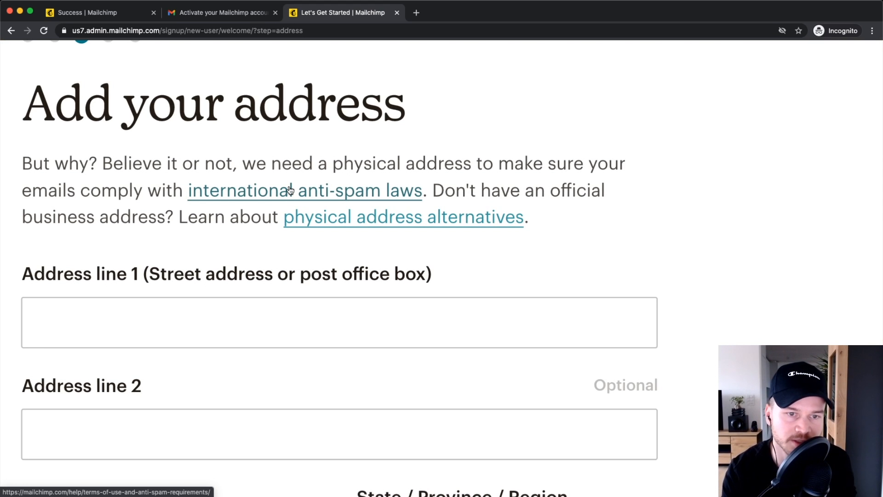
pyautogui.scroll(-5, 290, 190)
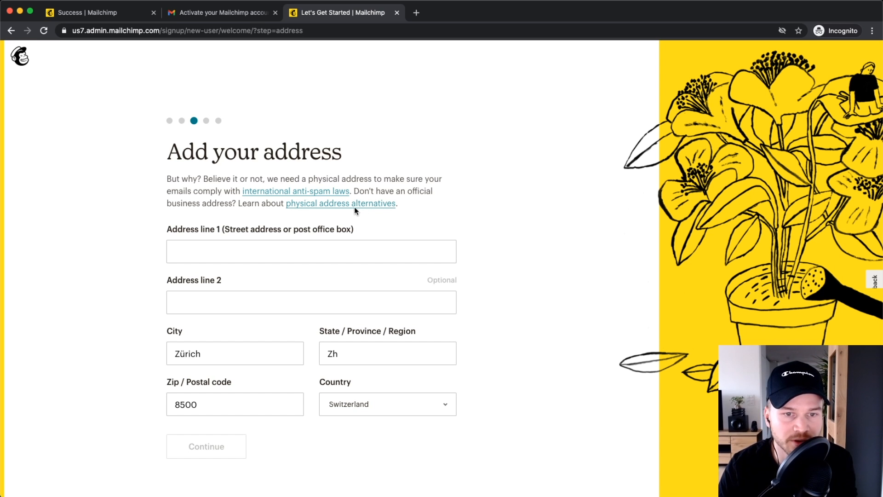
pyautogui.scroll(5, 343, 211)
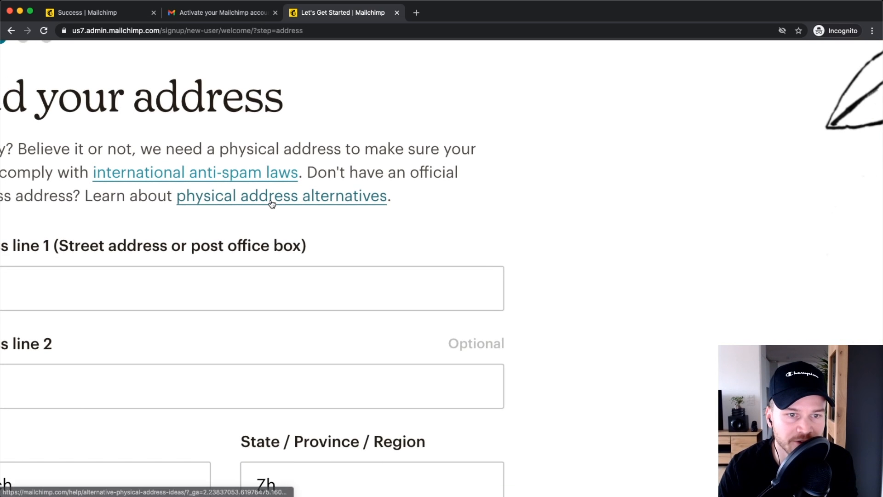
pyautogui.click(302, 199)
pyautogui.scroll(-10, 380, 225)
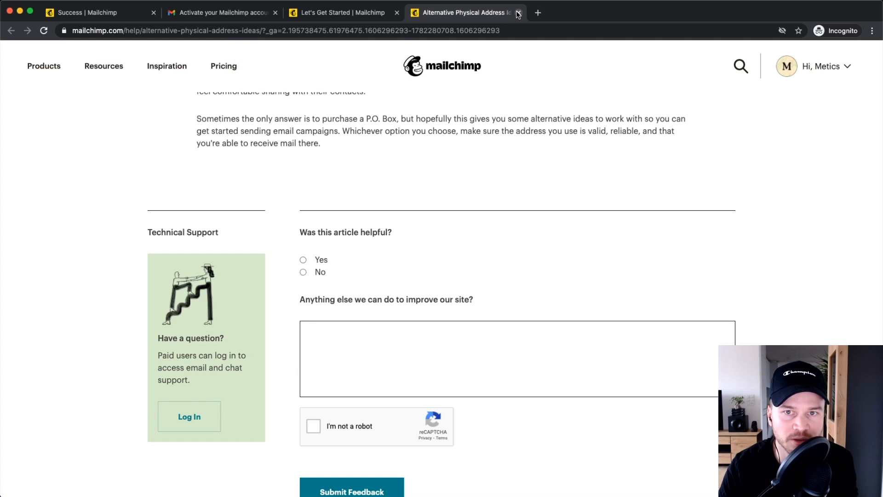
pyautogui.click(517, 13)
pyautogui.scroll(-5, 380, 197)
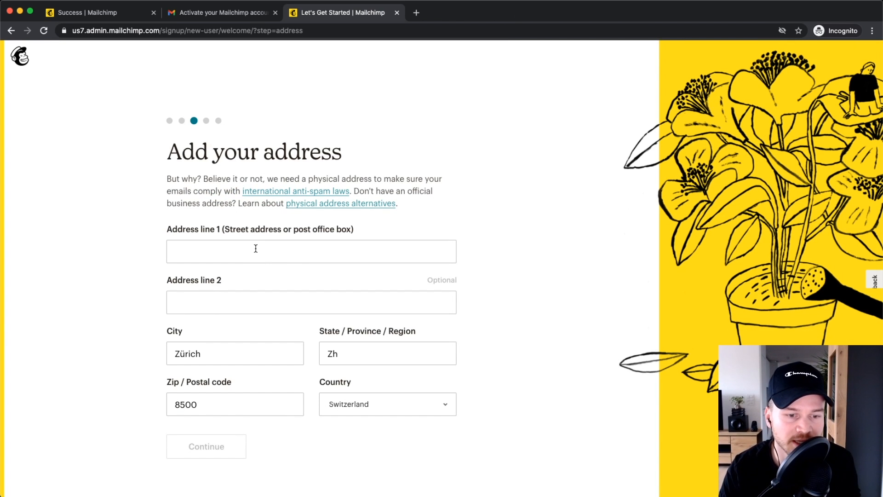
pyautogui.scroll(-1, 256, 248)
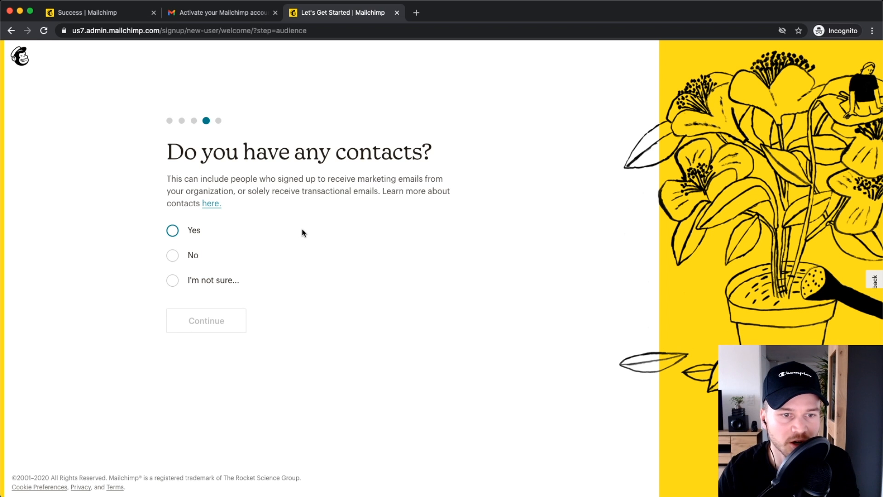
# Step: Answer Yes to having contacts, with 500 or less subscribers
pyautogui.click(171, 232)
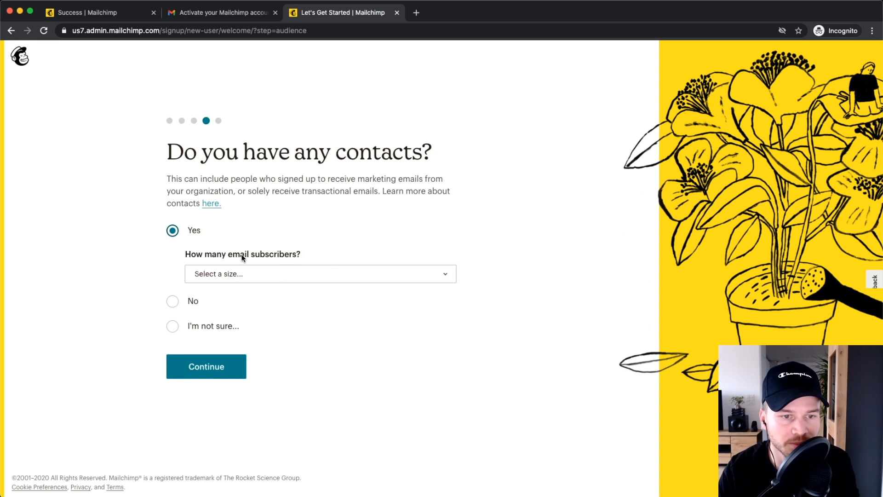
pyautogui.click(277, 273)
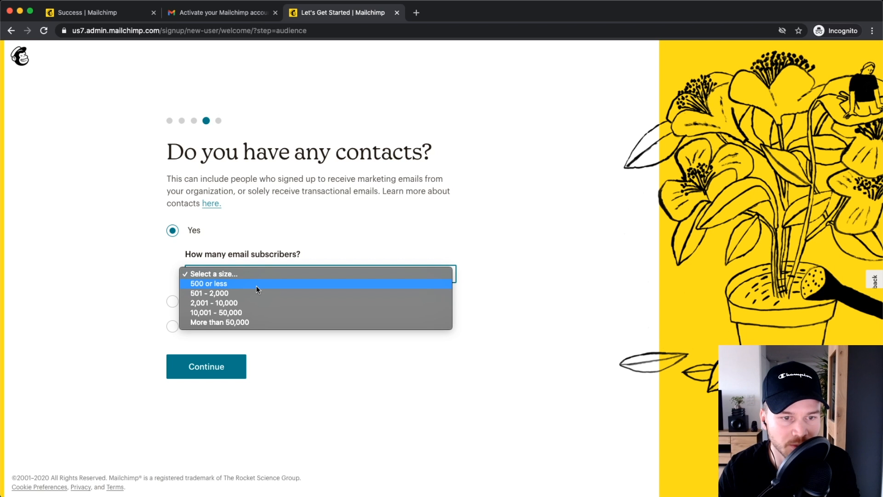
pyautogui.click(256, 284)
pyautogui.click(208, 368)
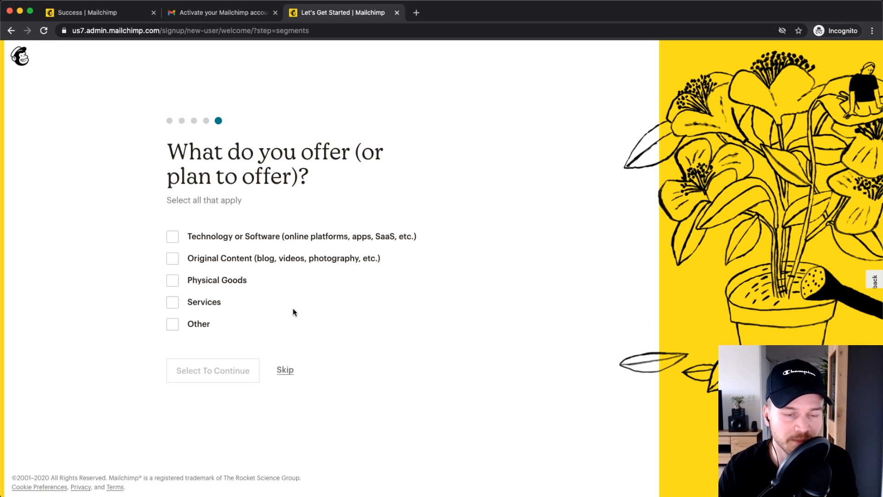
# Step: Skip the what-do-you-offer question and finish onboarding with Let's Go!
pyautogui.scroll(5, 292, 308)
pyautogui.scroll(-5, 278, 402)
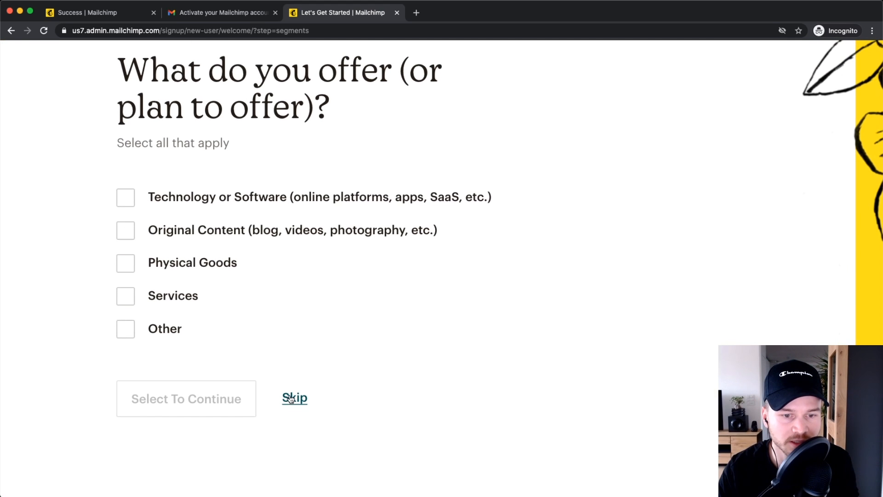
pyautogui.click(292, 396)
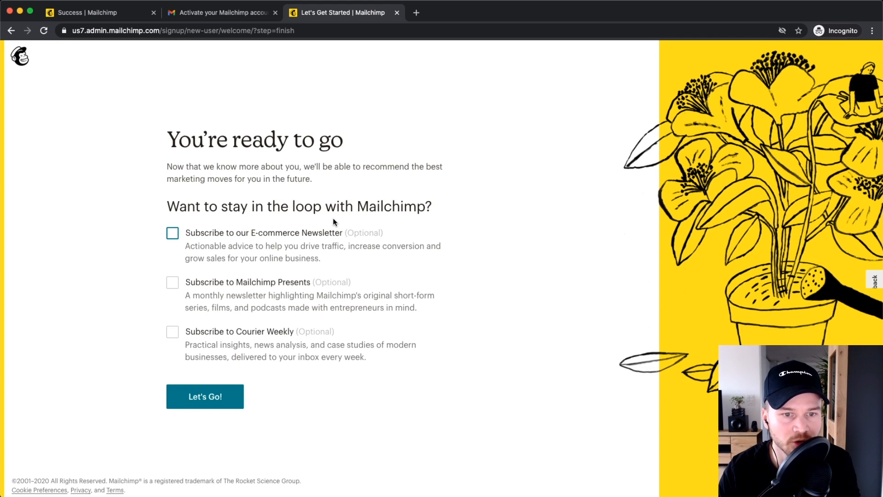
pyautogui.scroll(5, 181, 253)
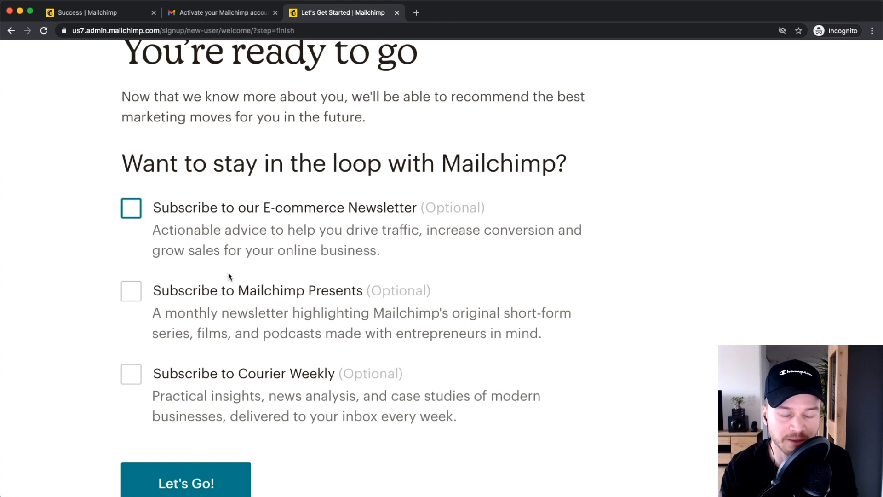
pyautogui.scroll(-5, 229, 276)
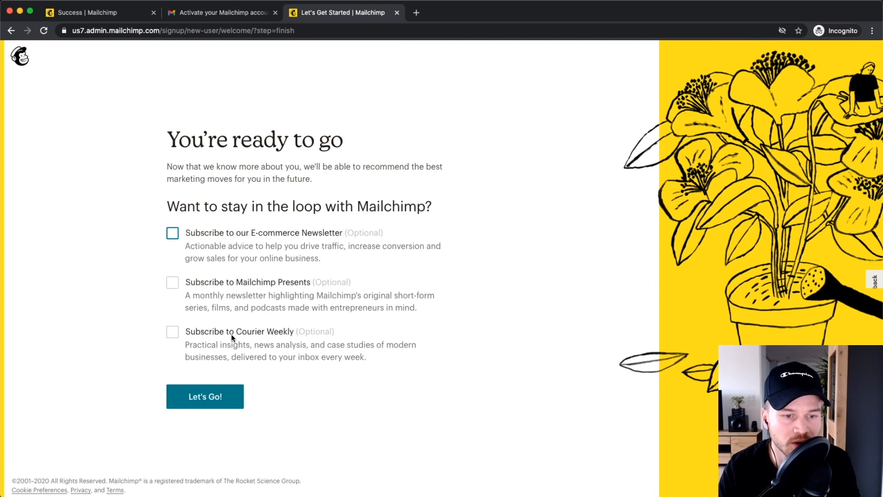
pyautogui.click(202, 396)
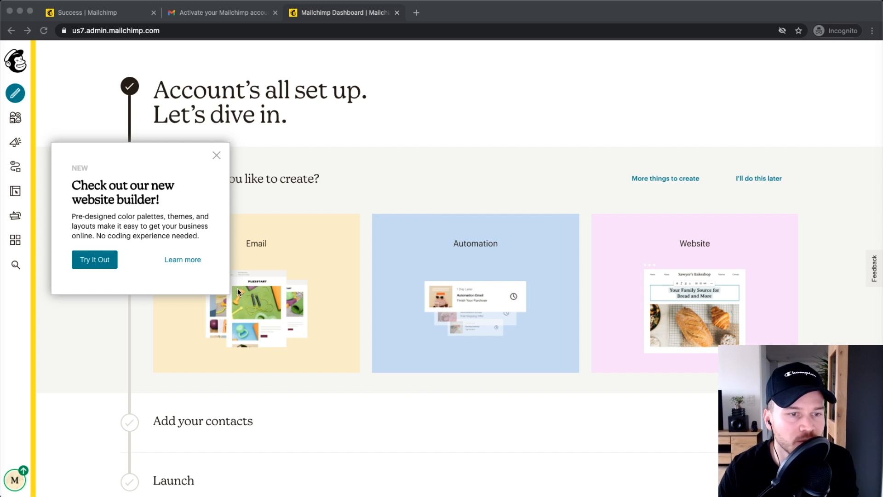
# Step: Close the website builder popup, skip campaign design and adding contacts, and dismiss the checklist permanently
pyautogui.scroll(-5, 397, 195)
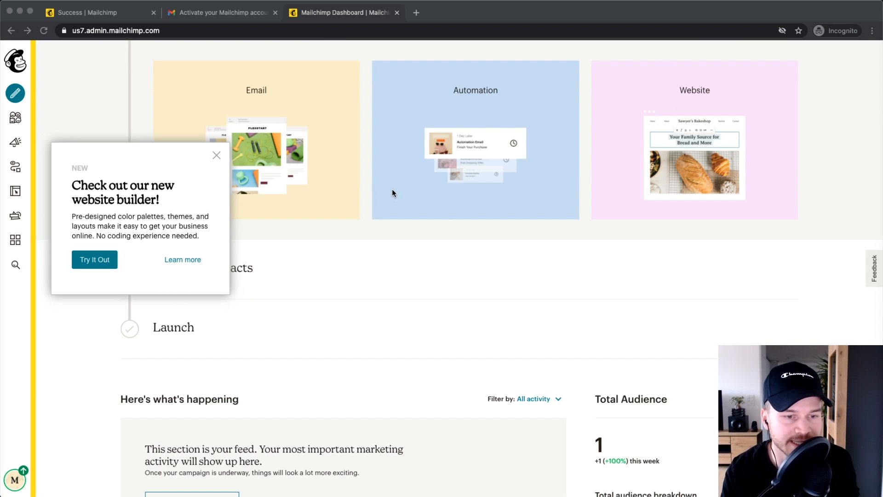
pyautogui.scroll(5, 394, 225)
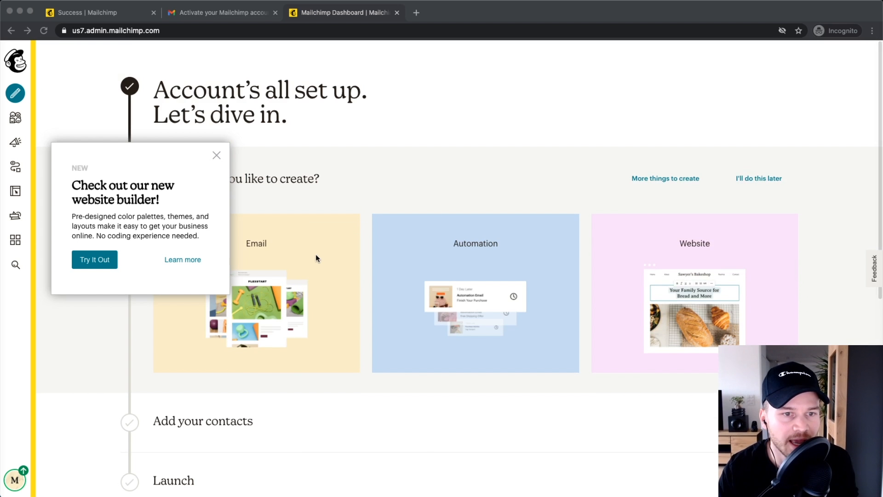
pyautogui.click(215, 155)
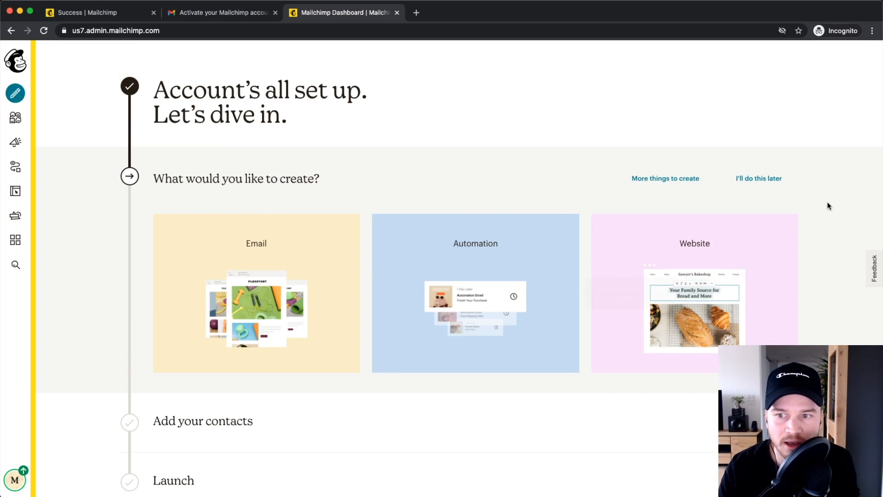
pyautogui.click(757, 179)
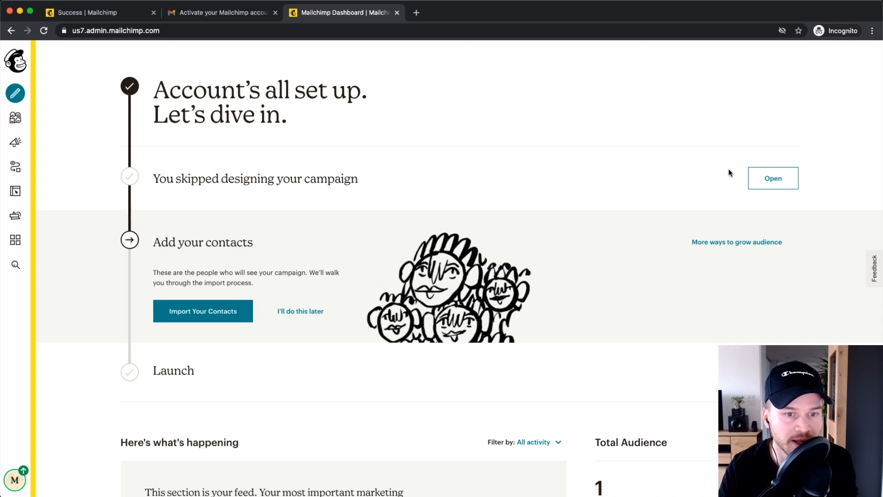
pyautogui.click(301, 310)
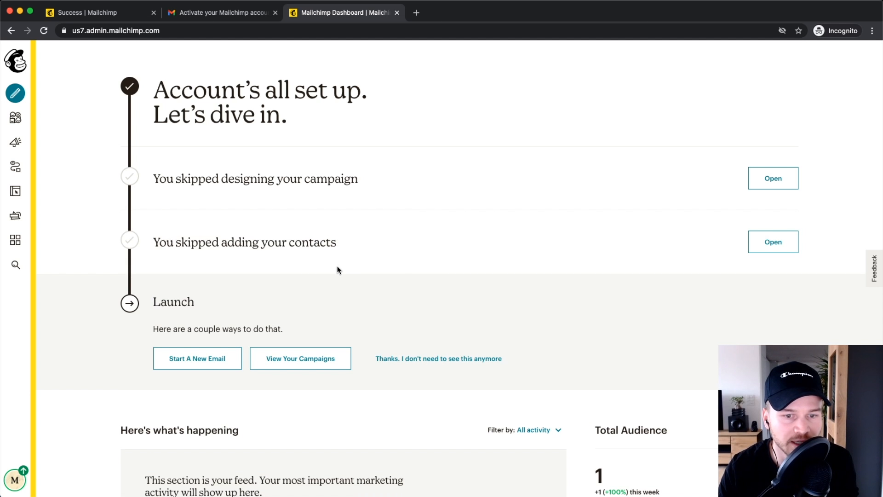
pyautogui.click(423, 361)
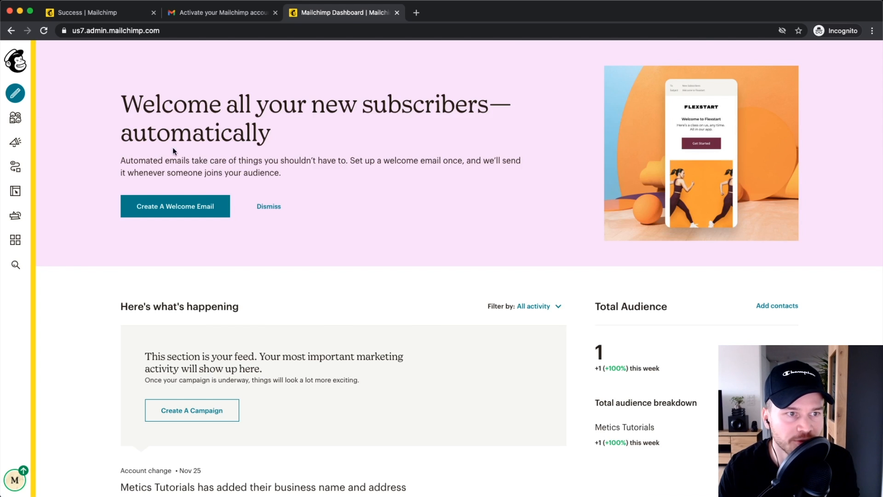
# Step: Reload the dashboard so it shows the activity feed and a Total Audience of 1
pyautogui.click(17, 69)
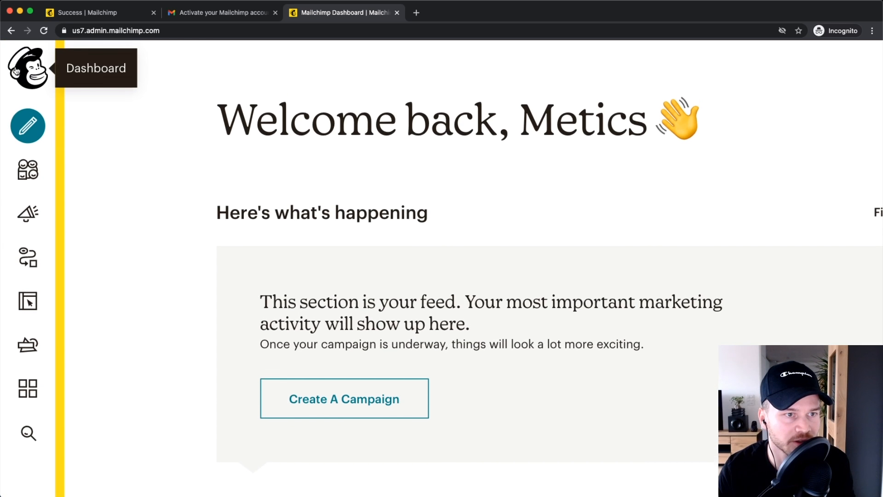
pyautogui.click(40, 85)
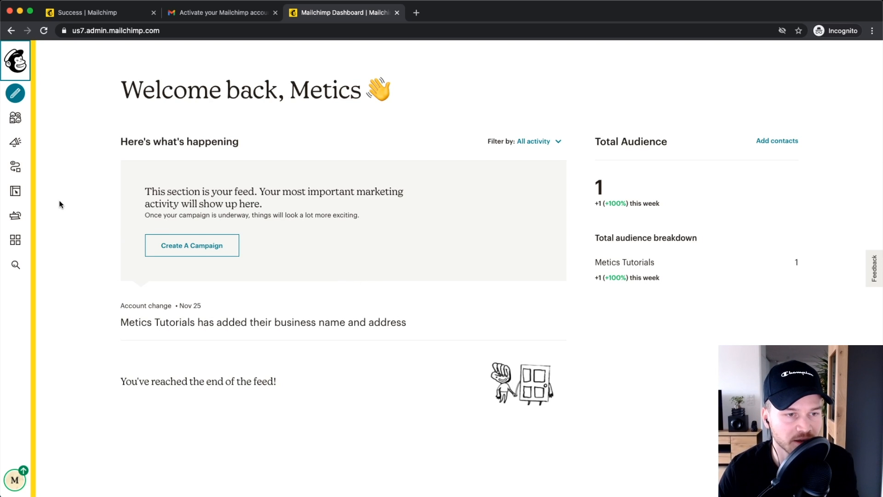
pyautogui.scroll(5, 76, 182)
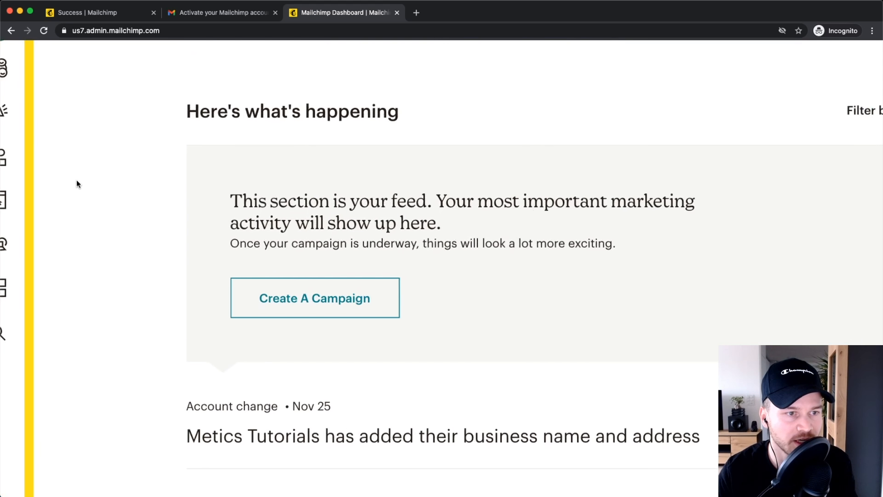
pyautogui.hscroll(-1, 78, 179)
pyautogui.scroll(2, 85, 176)
pyautogui.scroll(2, 154, 202)
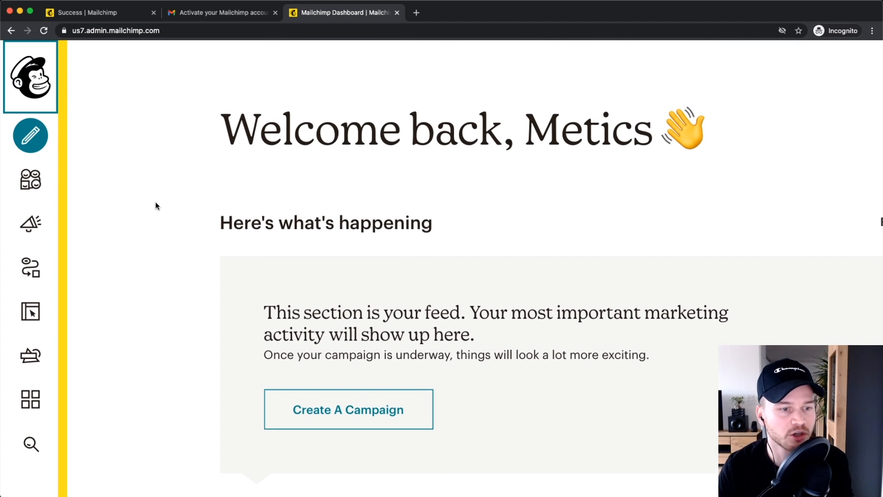
pyautogui.click(31, 136)
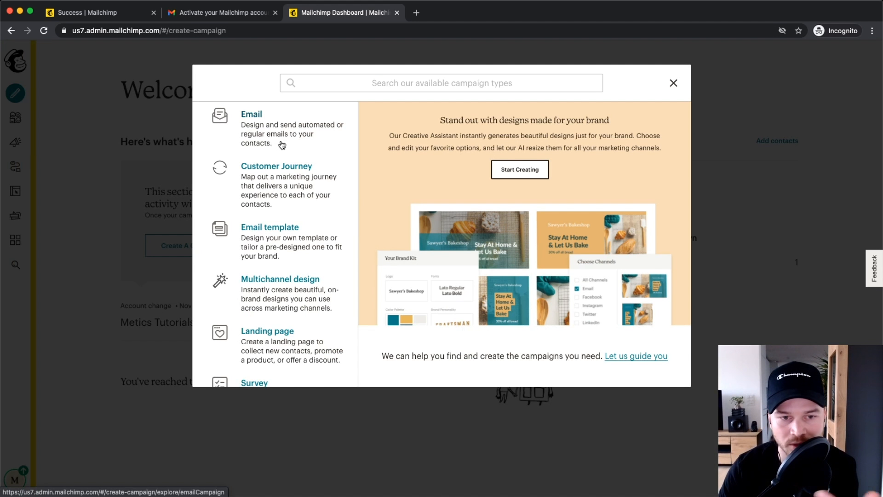
pyautogui.scroll(-1, 304, 146)
pyautogui.scroll(-2, 322, 260)
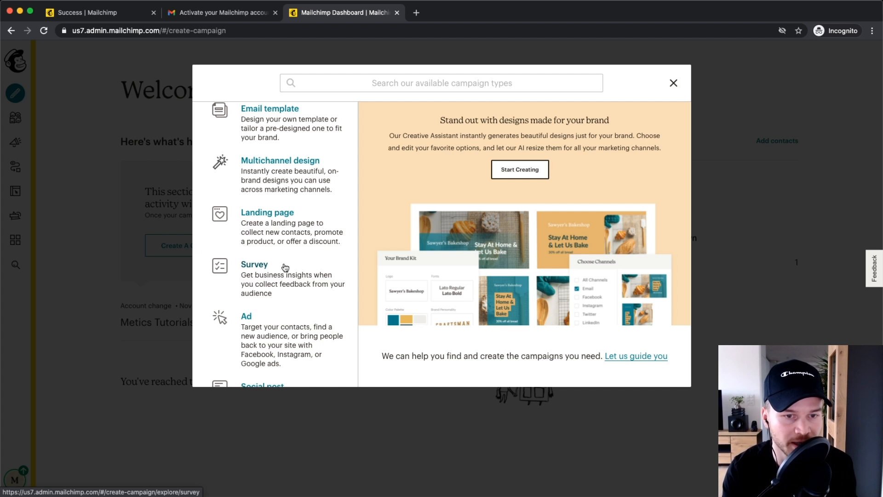
pyautogui.scroll(1, 284, 262)
pyautogui.scroll(-3, 279, 230)
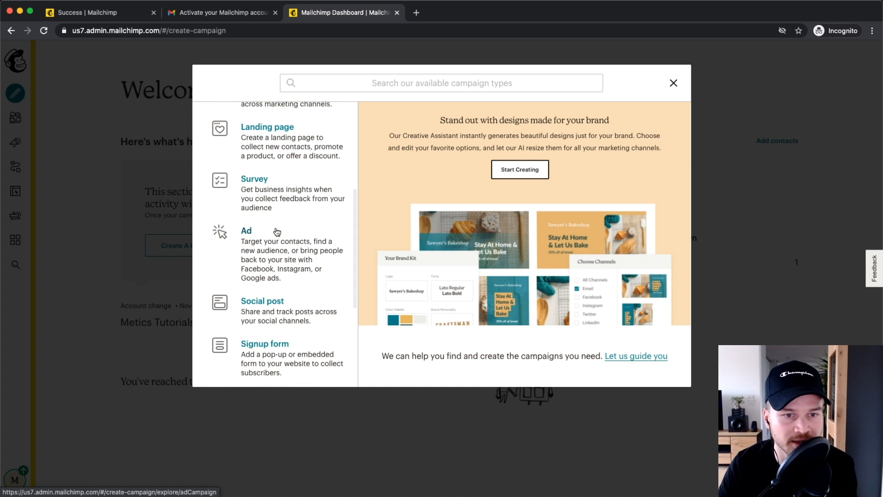
pyautogui.click(673, 83)
pyautogui.scroll(5, 53, 146)
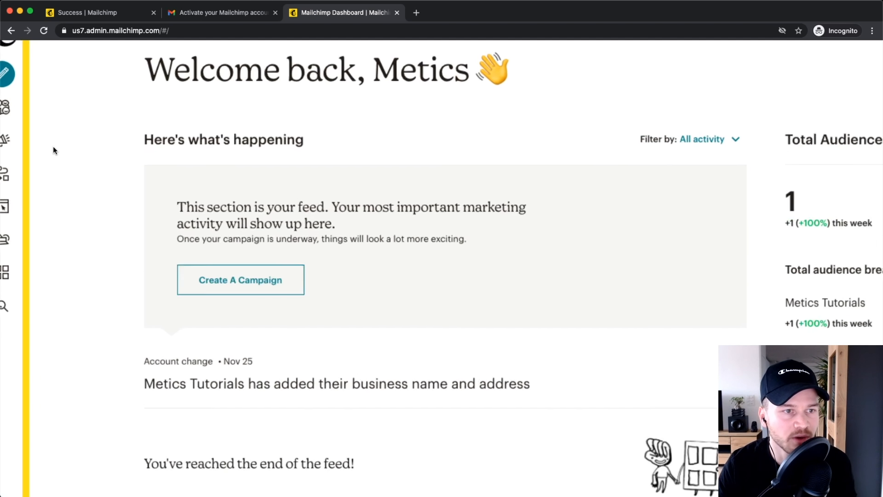
# Step: Open the Content Studio's Creative Assistant page from the sidebar
pyautogui.scroll(1, 198, 122)
pyautogui.scroll(1, 197, 123)
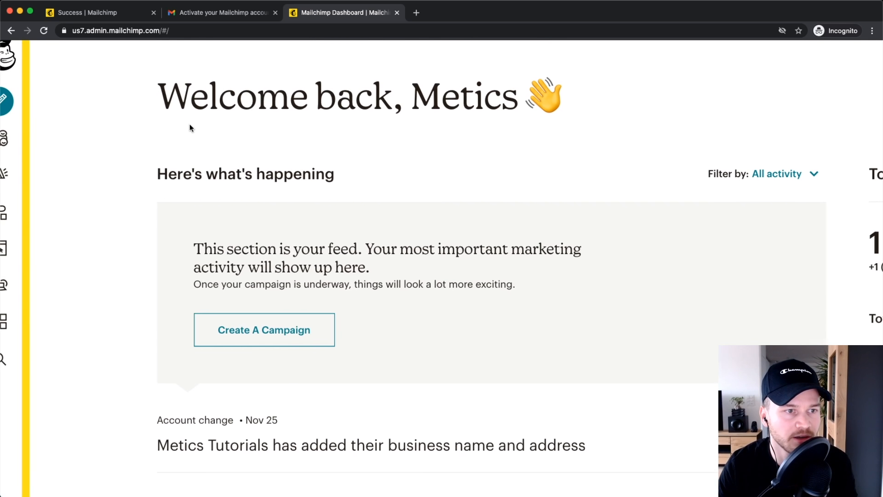
pyautogui.hscroll(-1, 195, 123)
pyautogui.scroll(3, 25, 141)
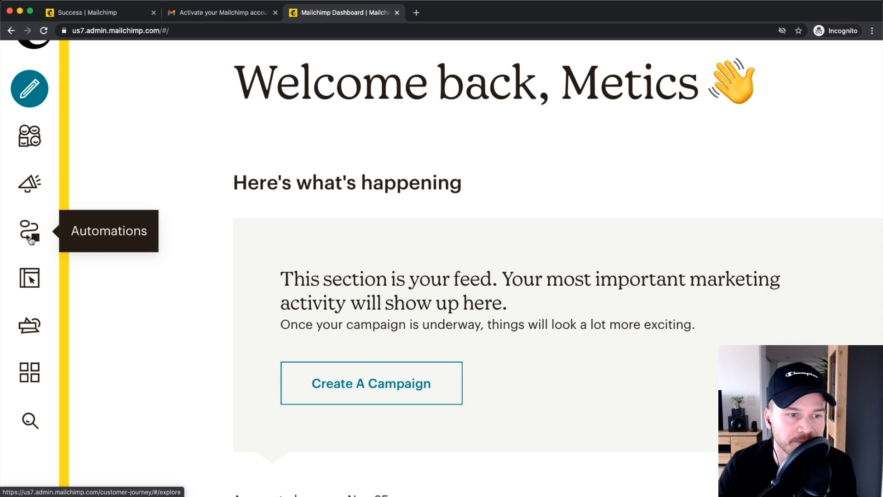
pyautogui.scroll(-2, 31, 240)
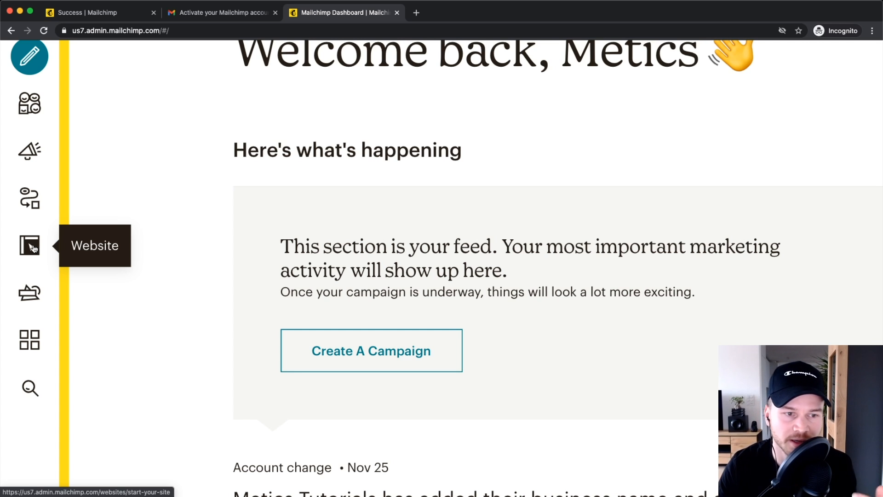
pyautogui.scroll(-1, 33, 248)
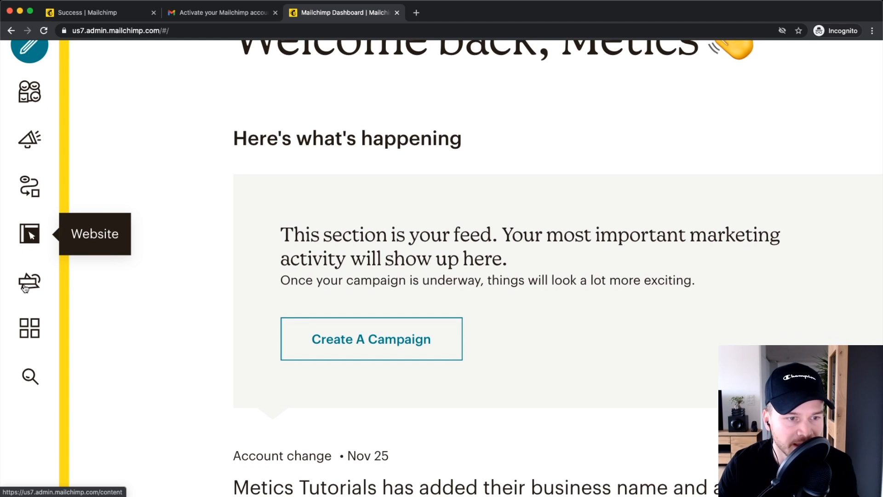
pyautogui.click(28, 287)
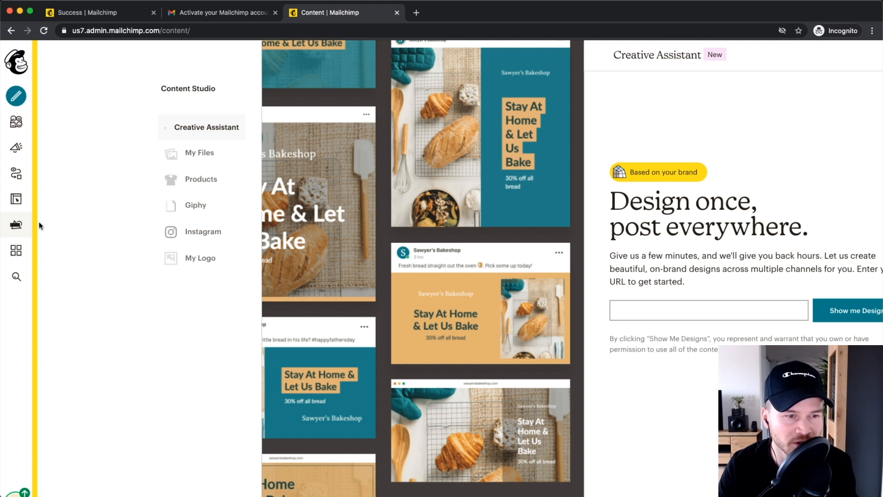
# Step: Browse the Integrations page, then open the Website setup page to confirm the site name
pyautogui.click(14, 255)
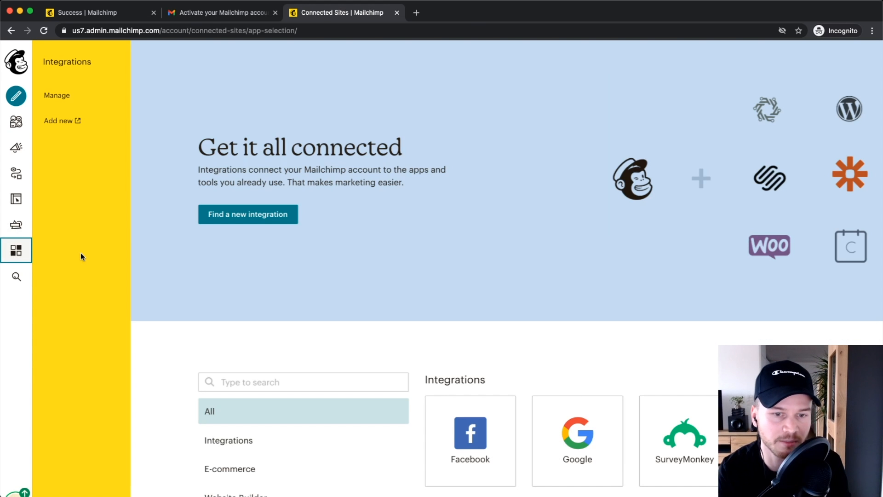
pyautogui.scroll(-4, 575, 220)
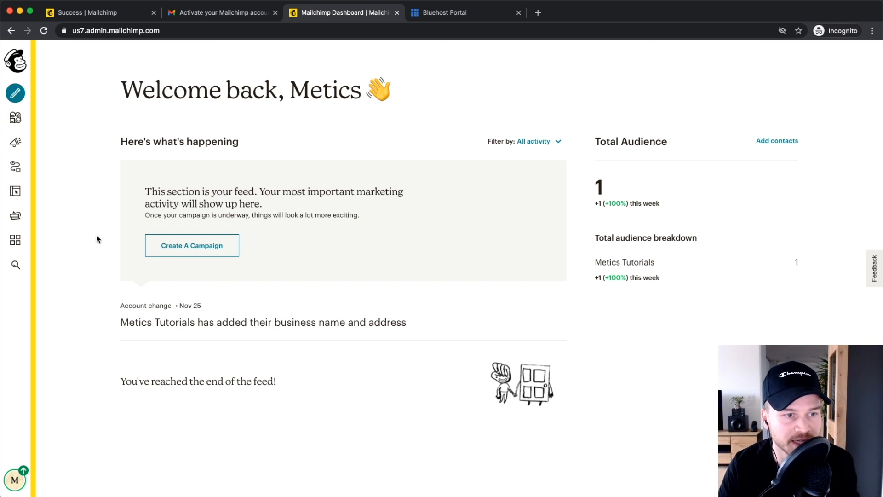
pyautogui.click(14, 192)
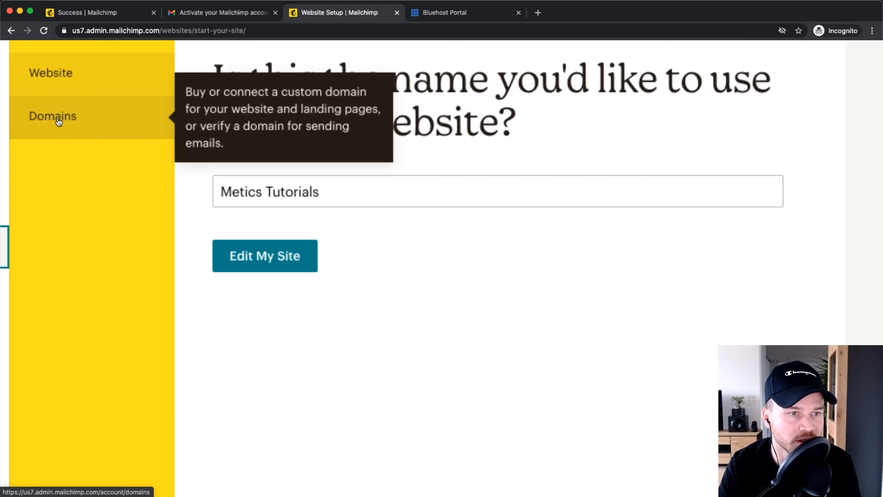
# Step: Under Website > Domains, send a meticsmedia.com verification email to the domain's email address
pyautogui.click(59, 121)
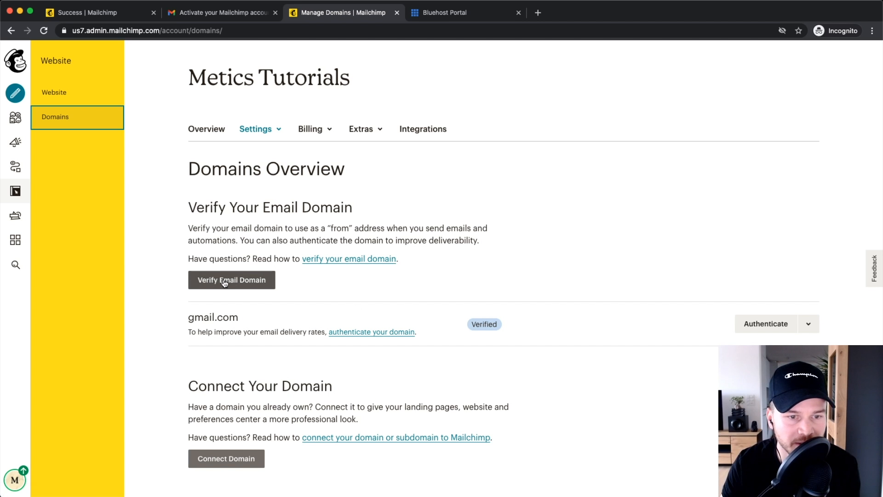
pyautogui.scroll(5, 226, 284)
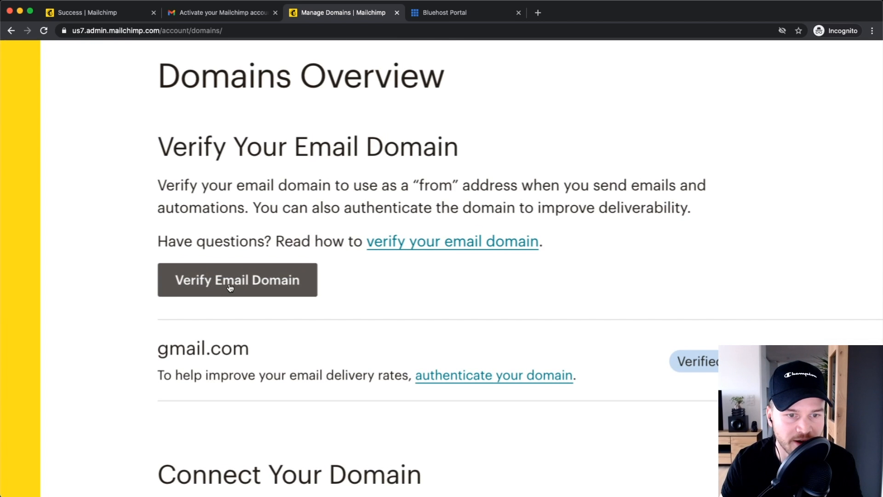
pyautogui.click(229, 280)
pyautogui.scroll(-5, 234, 279)
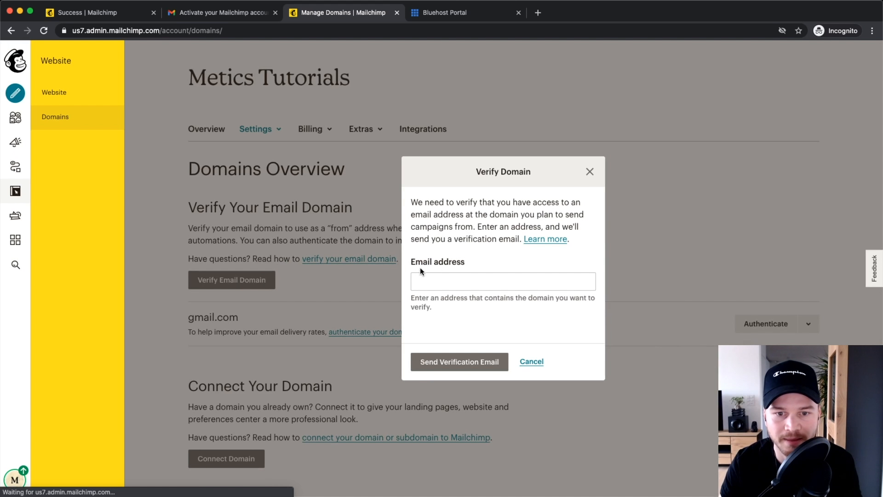
pyautogui.click(438, 277)
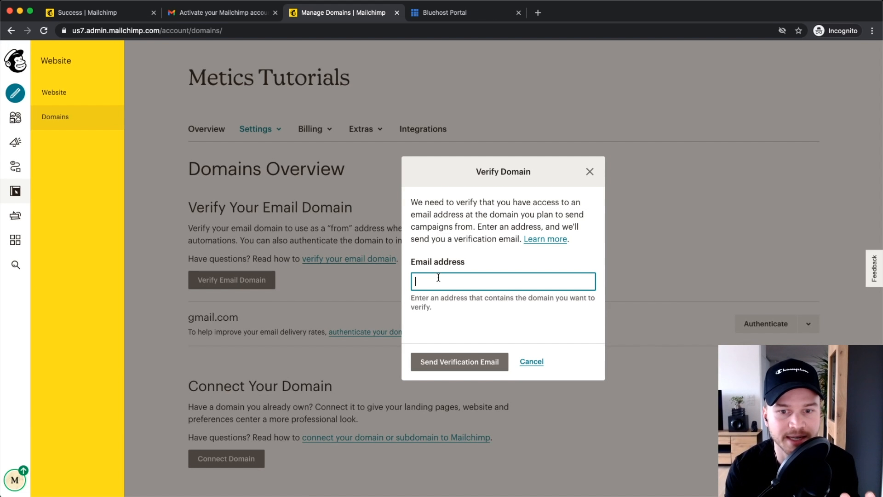
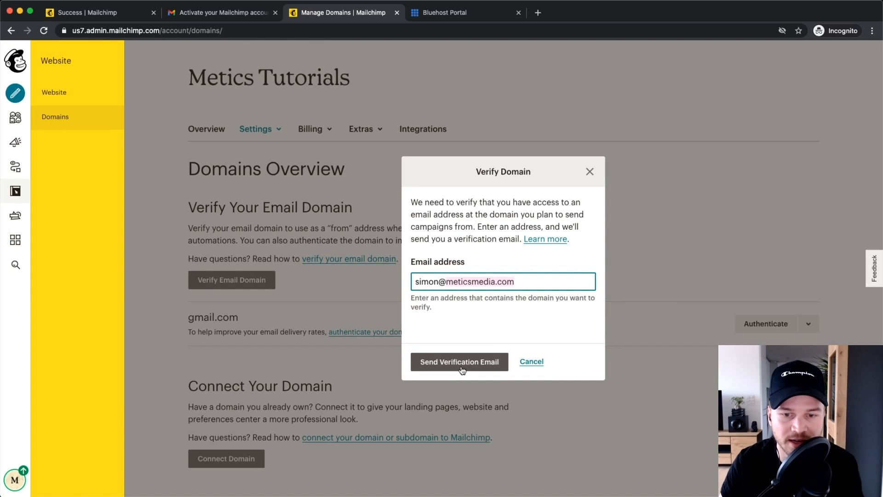
pyautogui.click(457, 363)
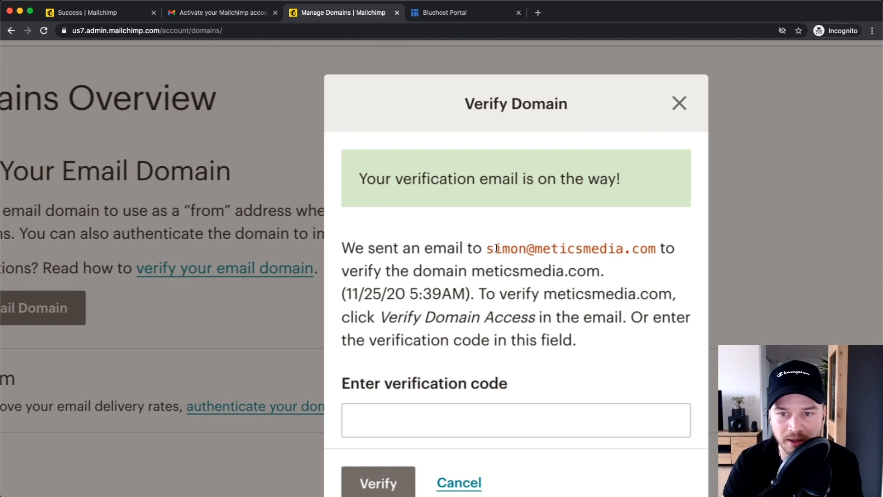
# Step: Highlight the address the verification email was sent to on the confirmation screen
pyautogui.moveTo(492, 247); pyautogui.dragTo(573, 248)
pyautogui.moveTo(650, 248); pyautogui.dragTo(656, 248)
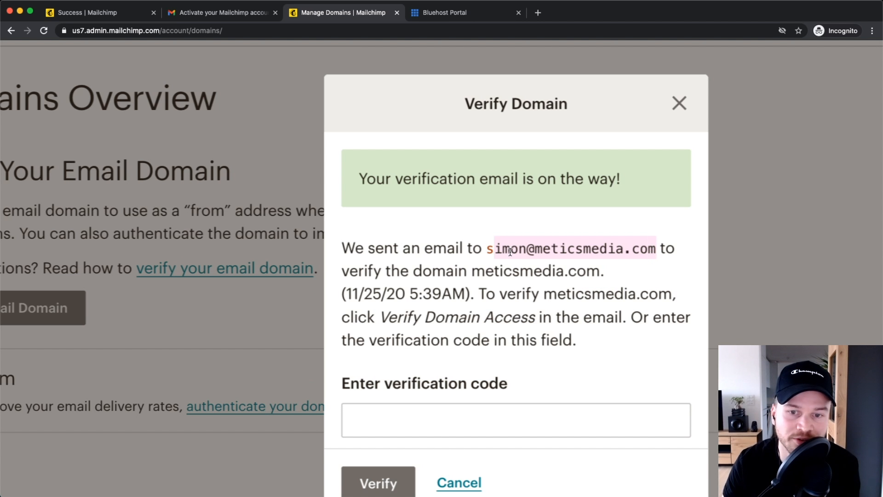
pyautogui.click(487, 249)
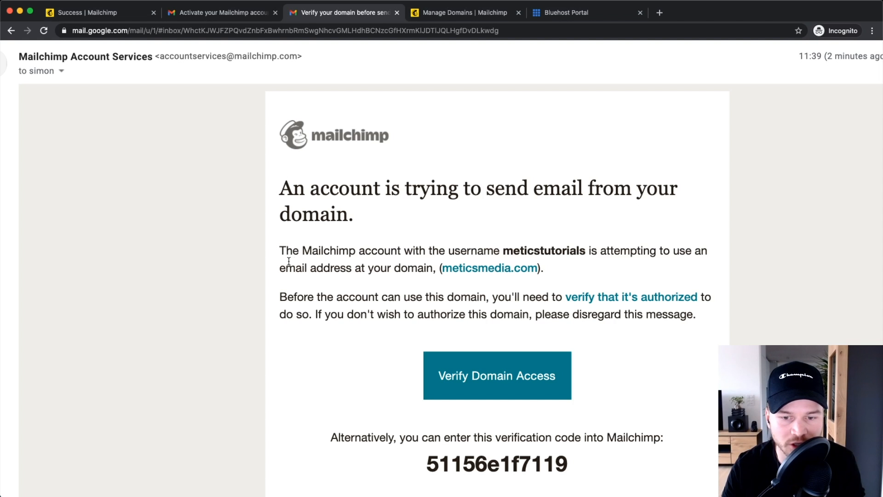
# Step: Copy the verification code from the Gmail message
pyautogui.scroll(-1, 289, 262)
pyautogui.moveTo(425, 416); pyautogui.dragTo(529, 420)
pyautogui.rightClick(526, 420)
pyautogui.click(542, 437)
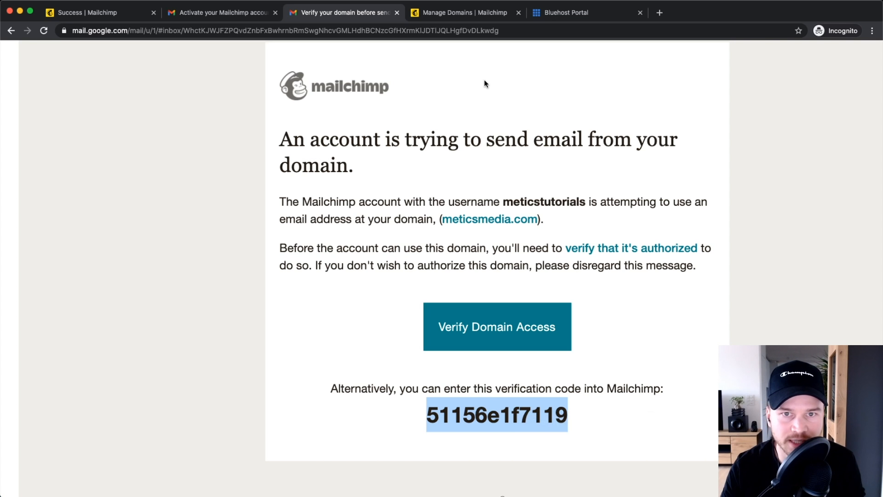
# Step: Paste the code into Mailchimp's Verify Domain field, verify it, and close the success message
pyautogui.click(446, 13)
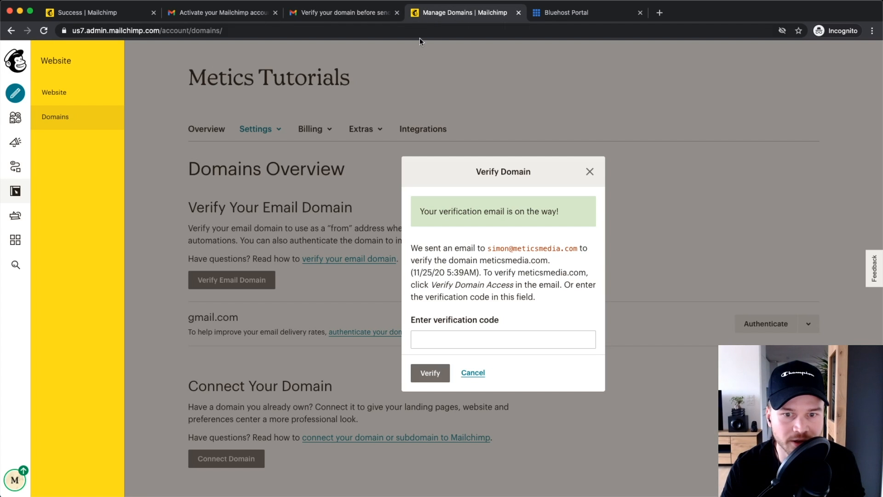
pyautogui.click(433, 343)
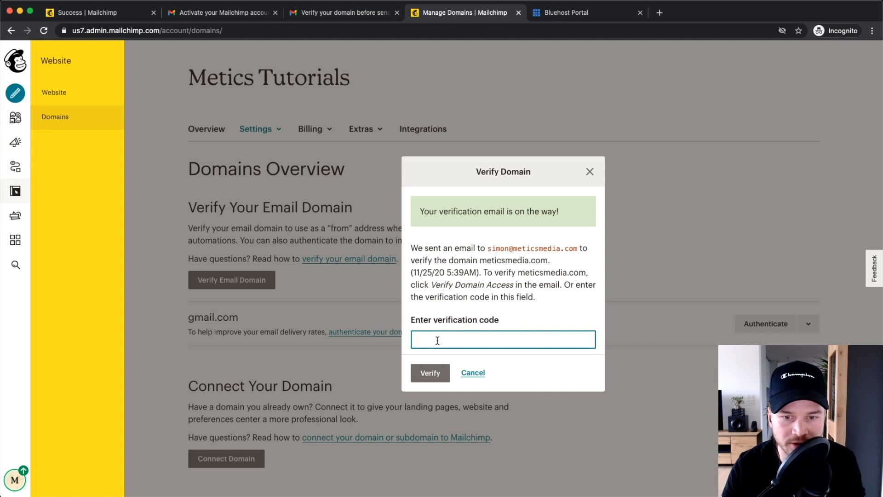
pyautogui.rightClick(437, 339)
pyautogui.click(466, 403)
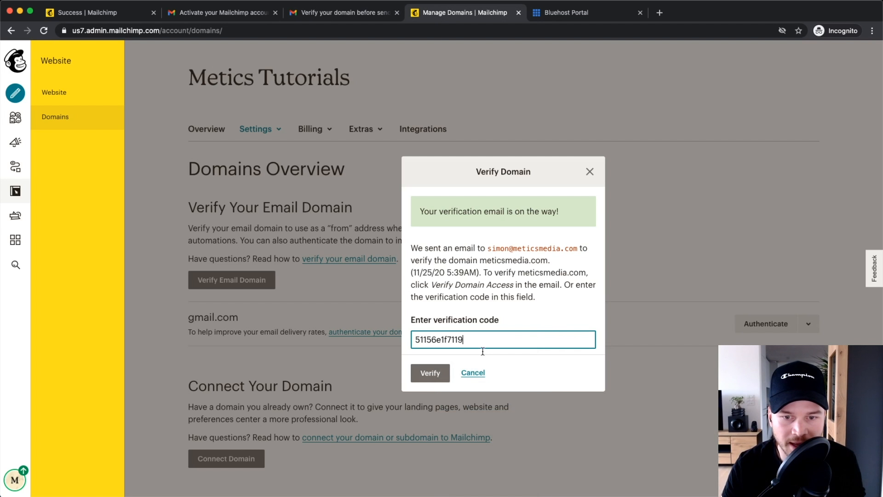
pyautogui.click(430, 373)
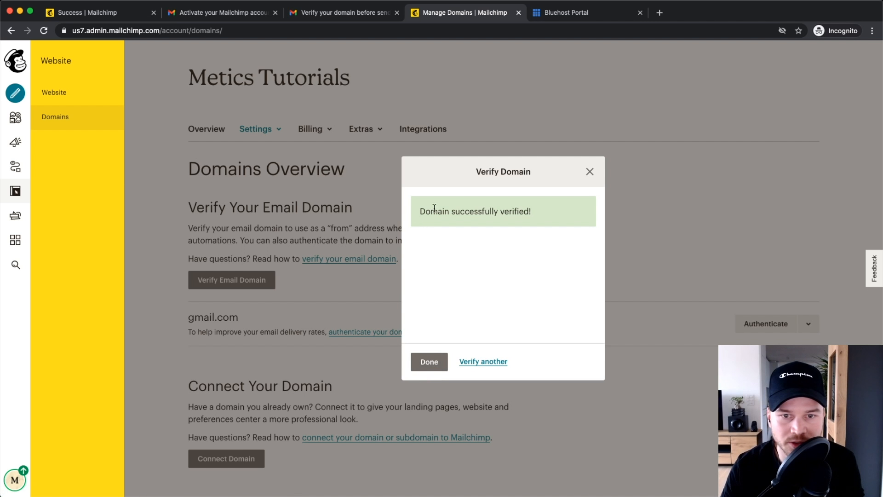
pyautogui.click(431, 363)
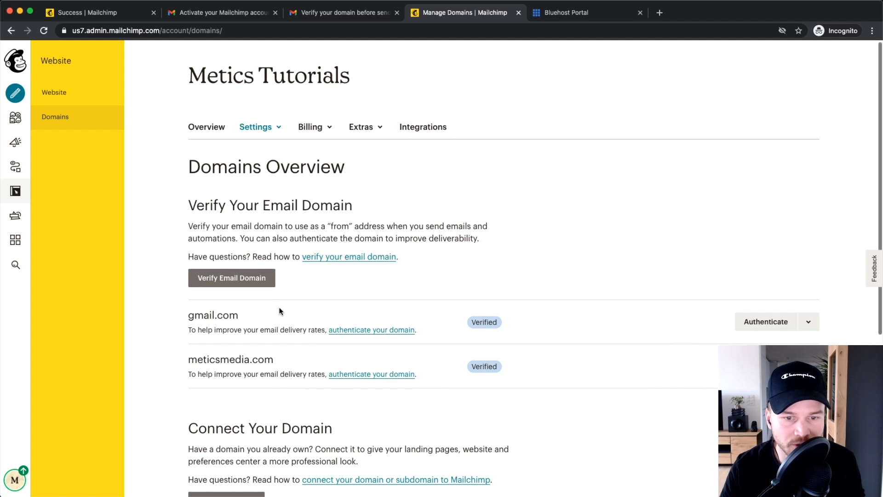
# Step: Find meticsmedia.com on the Domains Overview page and open its Authenticate dialog with the two CNAME records
pyautogui.scroll(-2, 278, 309)
pyautogui.moveTo(186, 302); pyautogui.dragTo(347, 303)
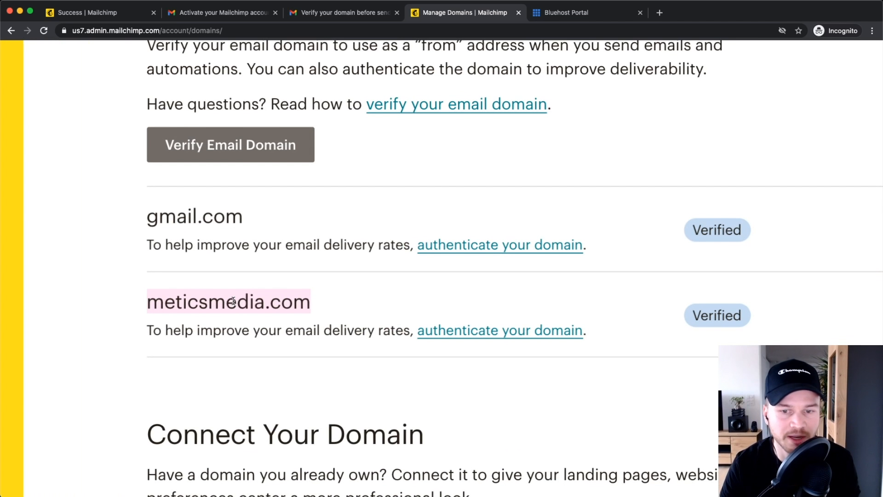
pyautogui.scroll(-5, 233, 301)
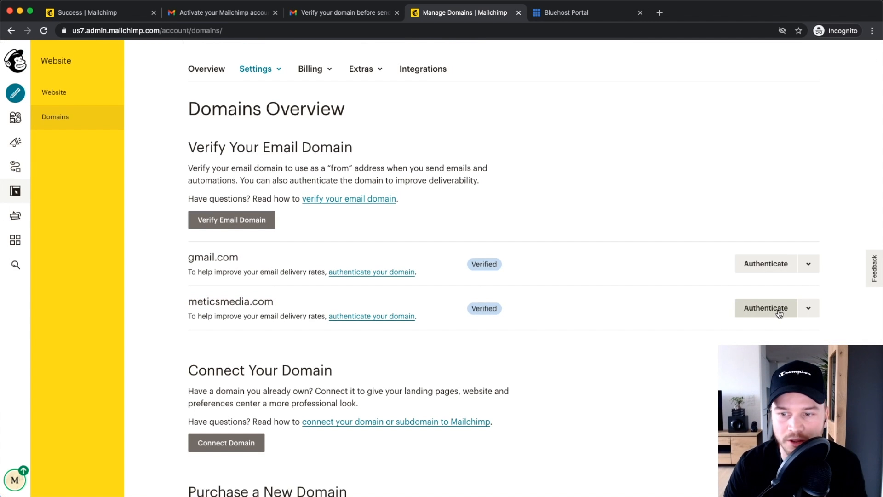
pyautogui.scroll(5, 782, 310)
pyautogui.scroll(-5, 762, 321)
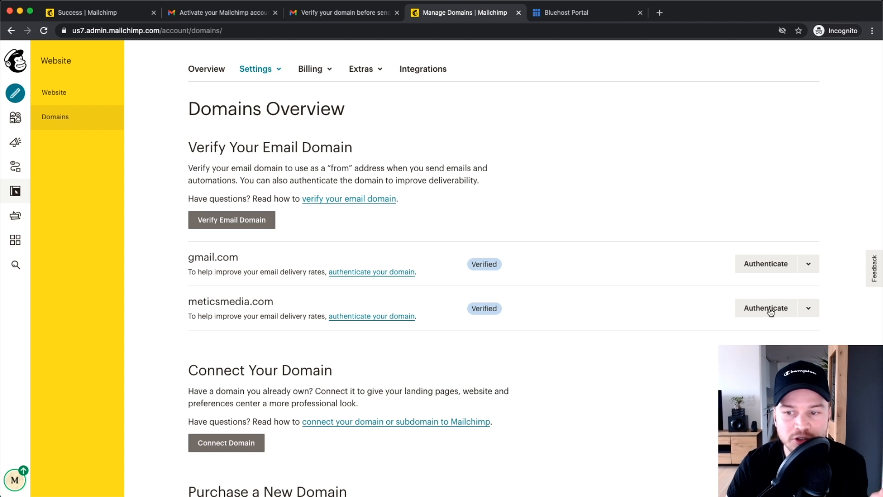
pyautogui.scroll(3, 788, 309)
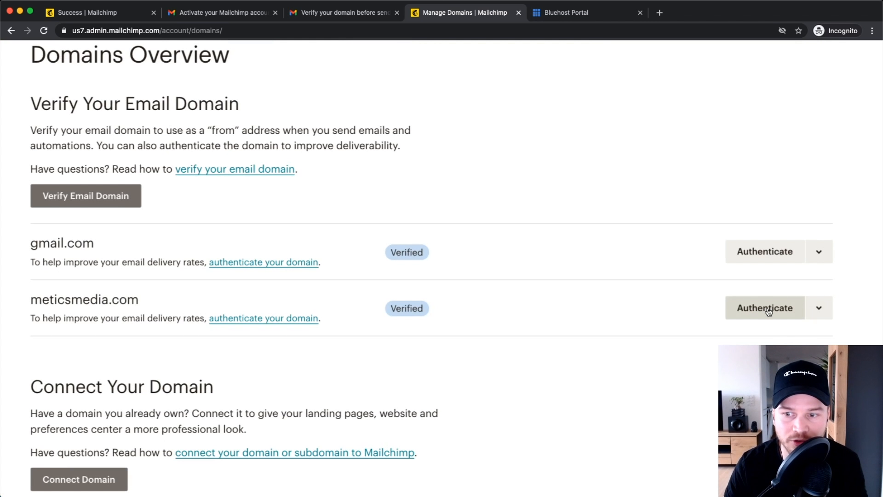
pyautogui.hscroll(2, 765, 311)
pyautogui.click(757, 318)
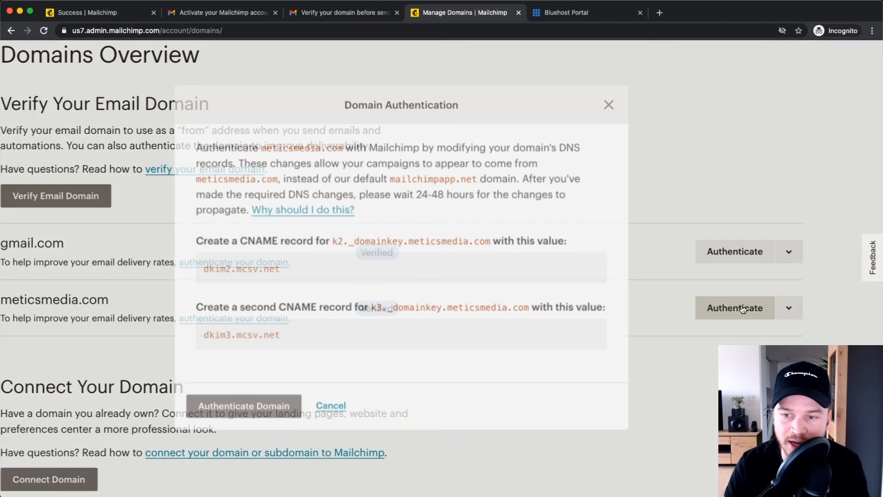
pyautogui.scroll(-3, 400, 262)
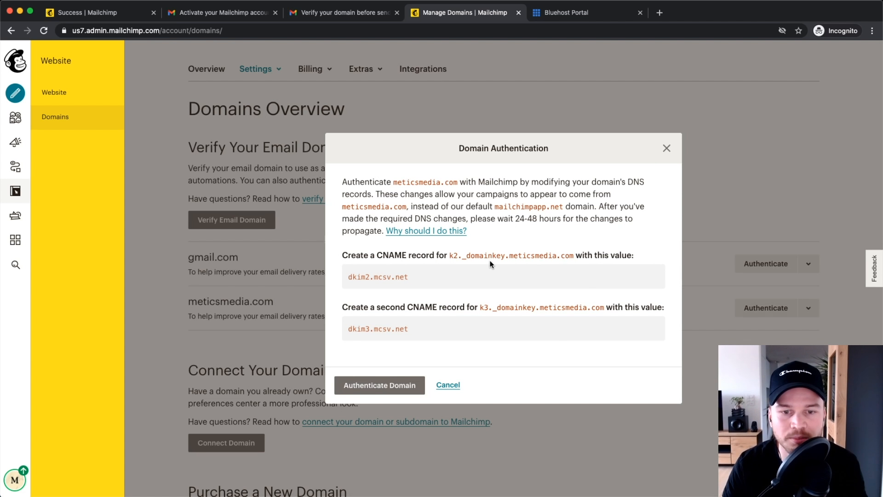
pyautogui.scroll(3, 486, 265)
pyautogui.scroll(-1, 504, 263)
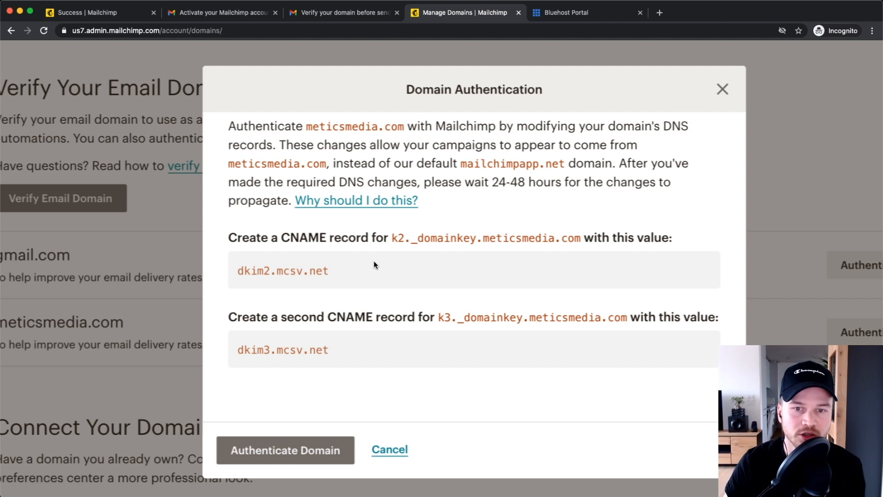
# Step: In the Bluehost Portal's Domains list, choose Manage > DNS for meticsmedia.com
pyautogui.click(576, 9)
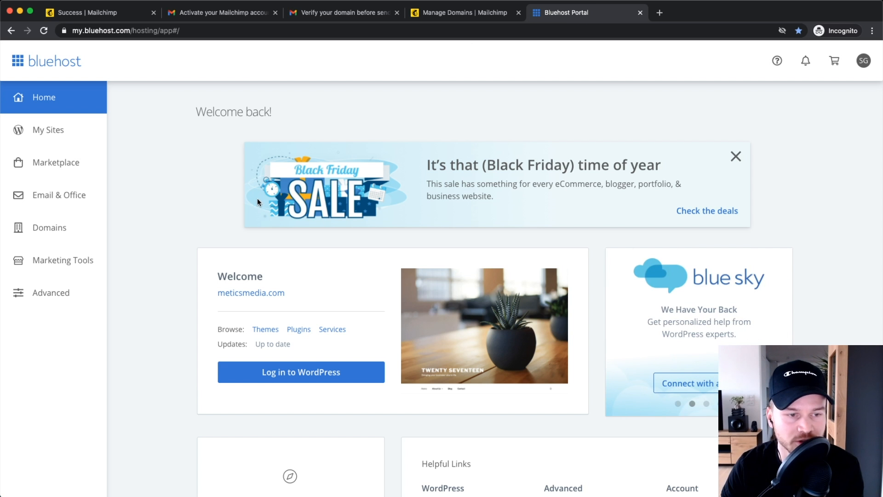
pyautogui.click(71, 229)
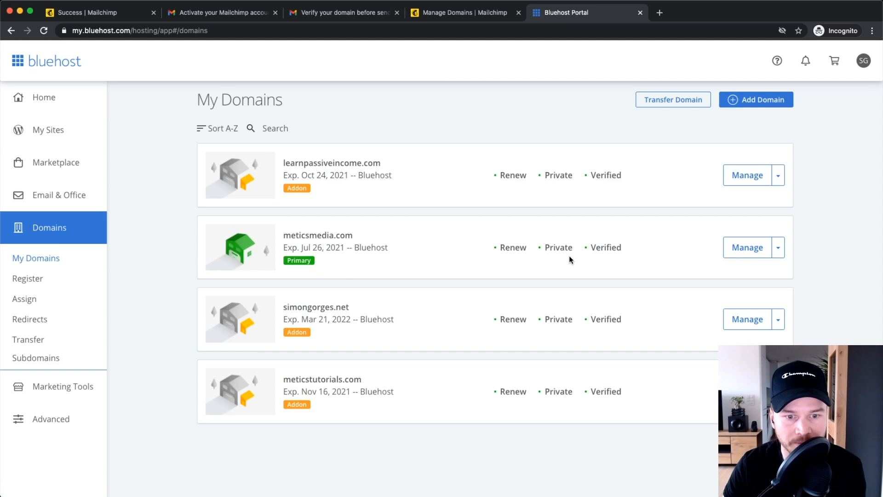
pyautogui.moveTo(285, 234); pyautogui.dragTo(383, 234)
pyautogui.click(383, 234)
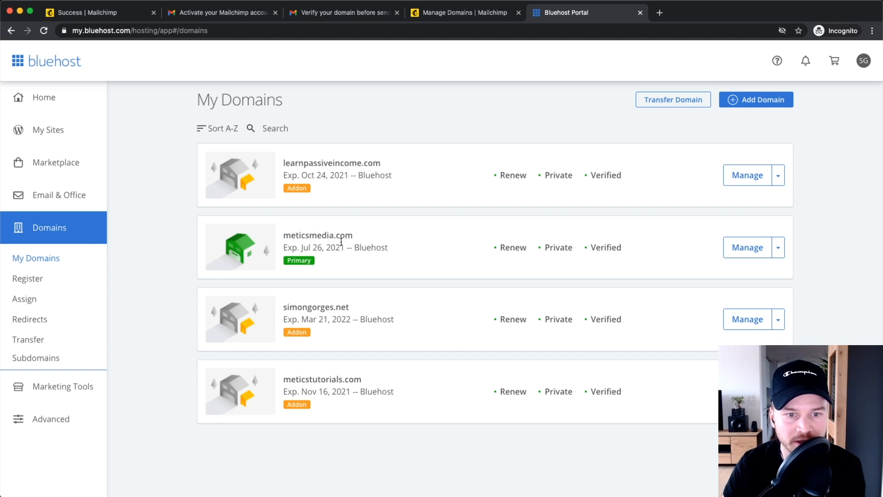
pyautogui.scroll(5, 323, 238)
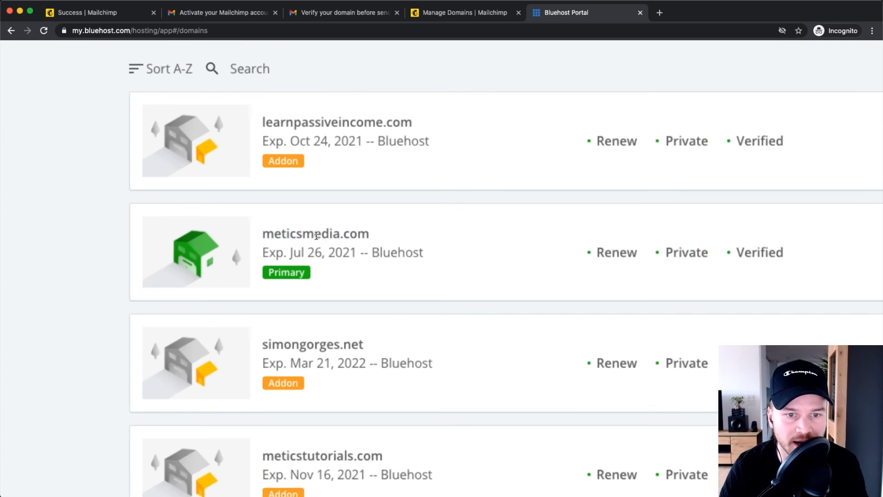
pyautogui.moveTo(257, 234); pyautogui.dragTo(391, 234)
pyautogui.scroll(-5, 392, 234)
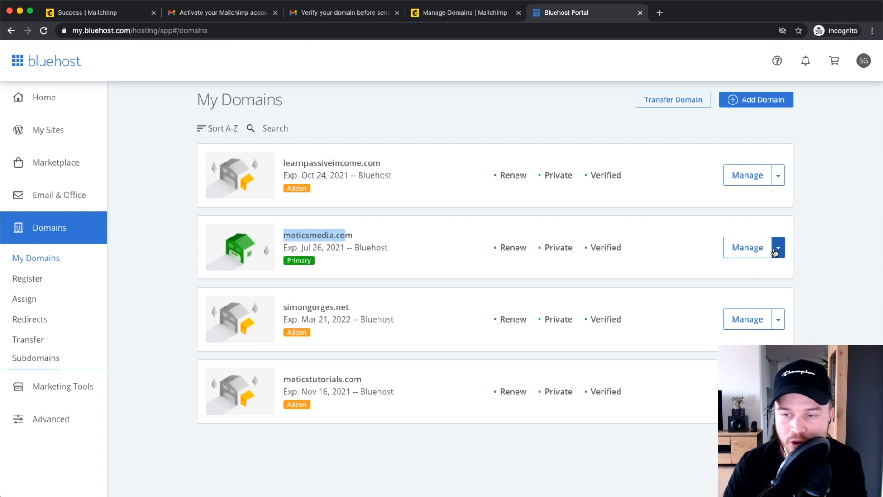
pyautogui.click(778, 249)
pyautogui.click(749, 339)
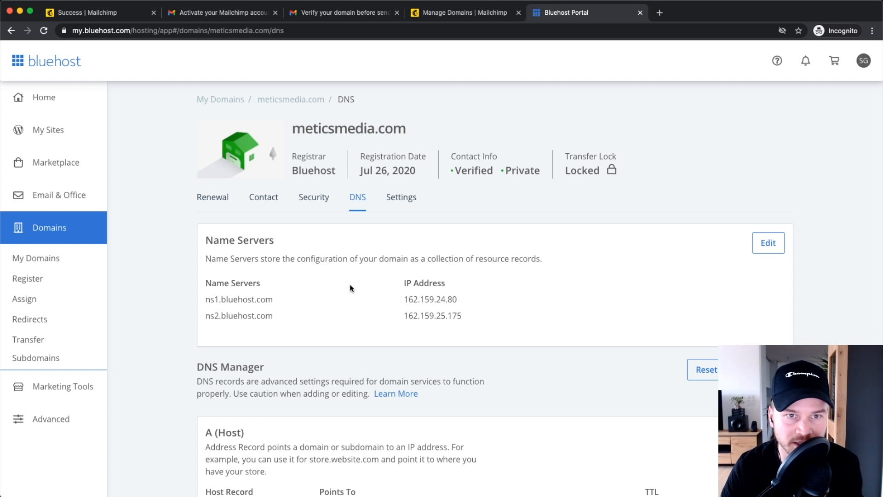
# Step: Scroll to the CNAME section of Bluehost's DNS Manager and start a new CNAME record
pyautogui.scroll(-3, 350, 288)
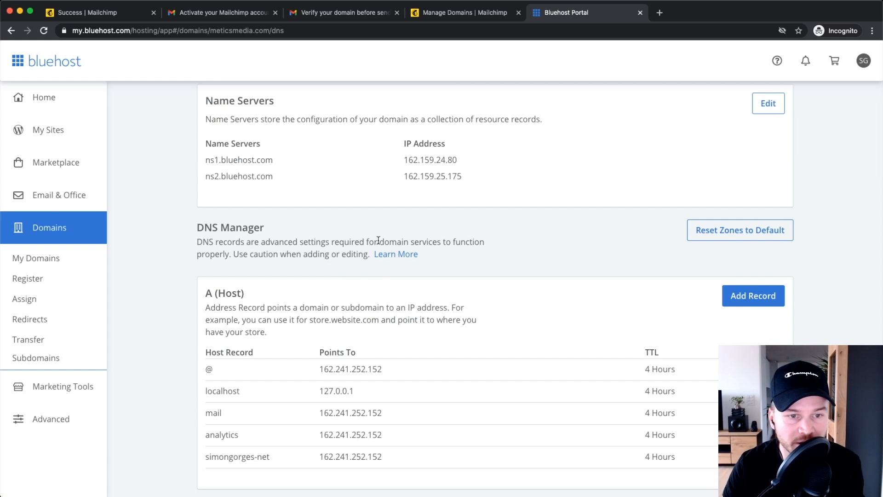
pyautogui.scroll(-5, 375, 243)
pyautogui.scroll(-2, 377, 236)
pyautogui.moveTo(487, 270); pyautogui.dragTo(280, 247)
pyautogui.click(280, 247)
pyautogui.scroll(-2, 731, 260)
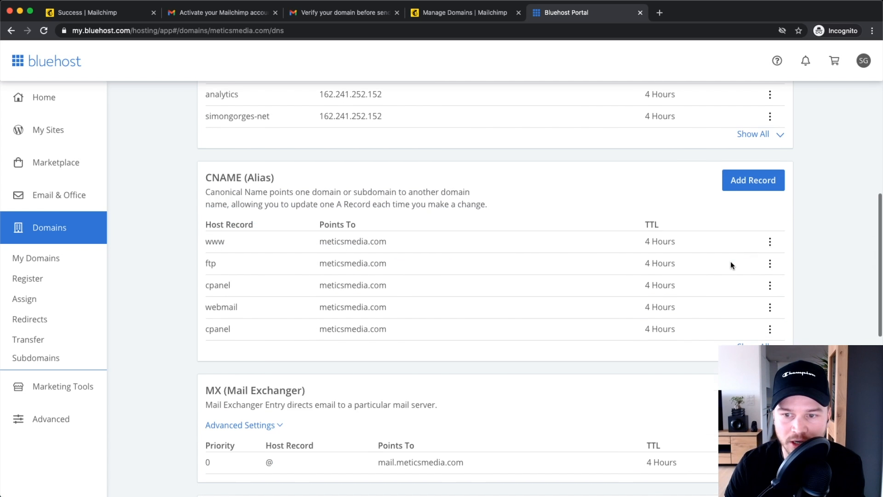
pyautogui.click(753, 181)
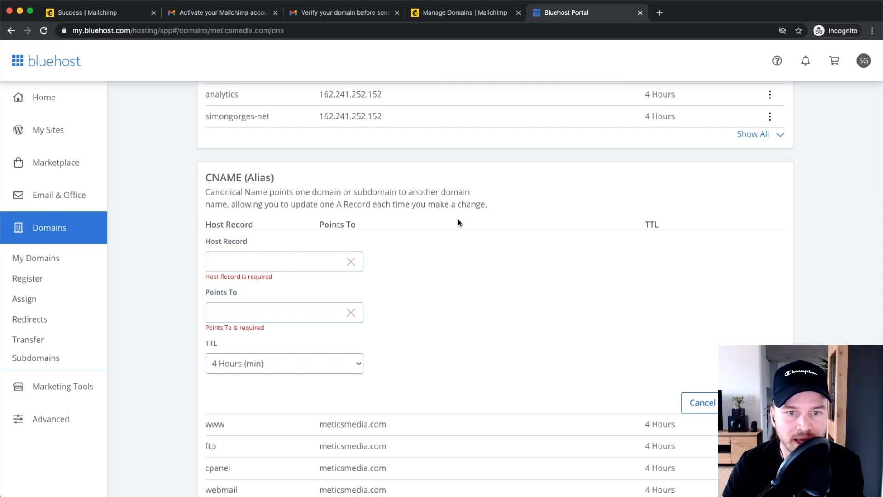
# Step: Copy k2._domainkey.meticsmedia.com from Mailchimp into the new record's Host field
pyautogui.click(468, 14)
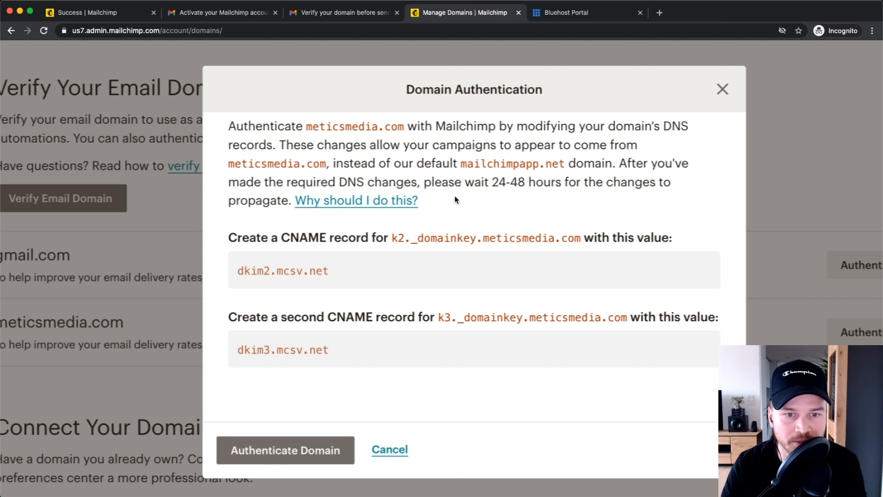
pyautogui.moveTo(392, 237)
pyautogui.mouseDown()
pyautogui.moveTo(576, 238)
pyautogui.moveTo(392, 237)
pyautogui.mouseUp()
pyautogui.click(579, 237)
pyautogui.rightClick(443, 236)
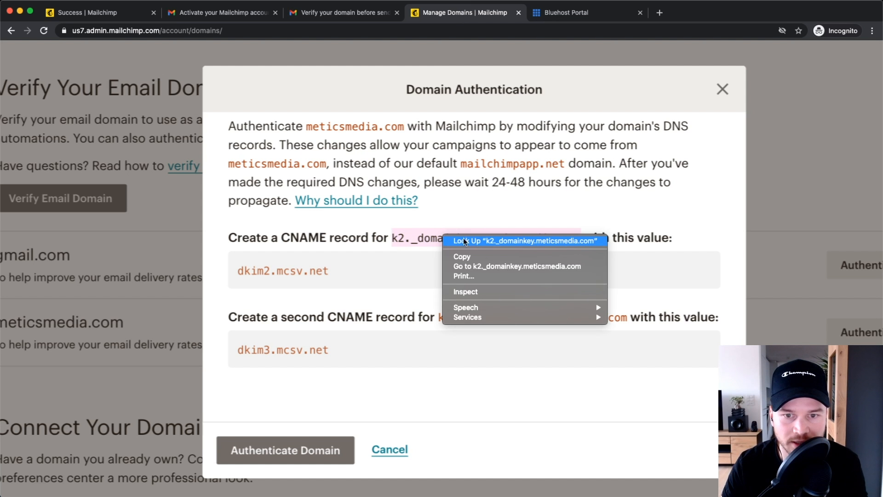
pyautogui.click(481, 256)
pyautogui.click(570, 14)
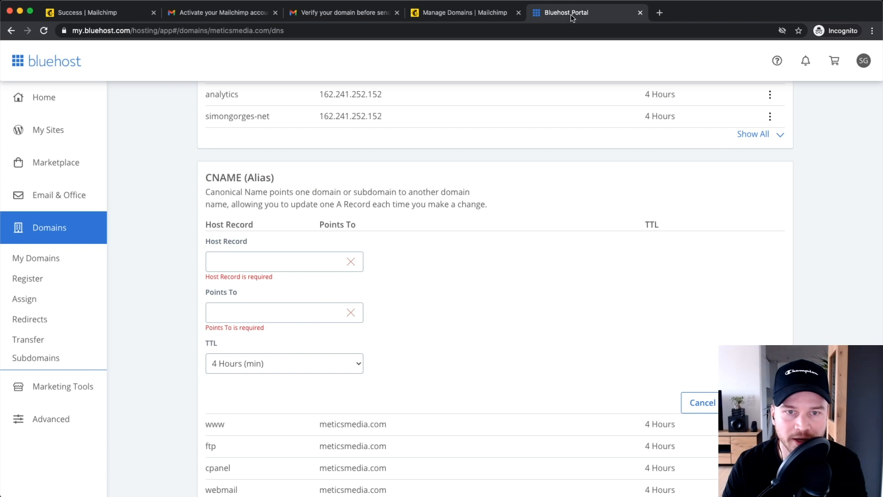
pyautogui.rightClick(233, 259)
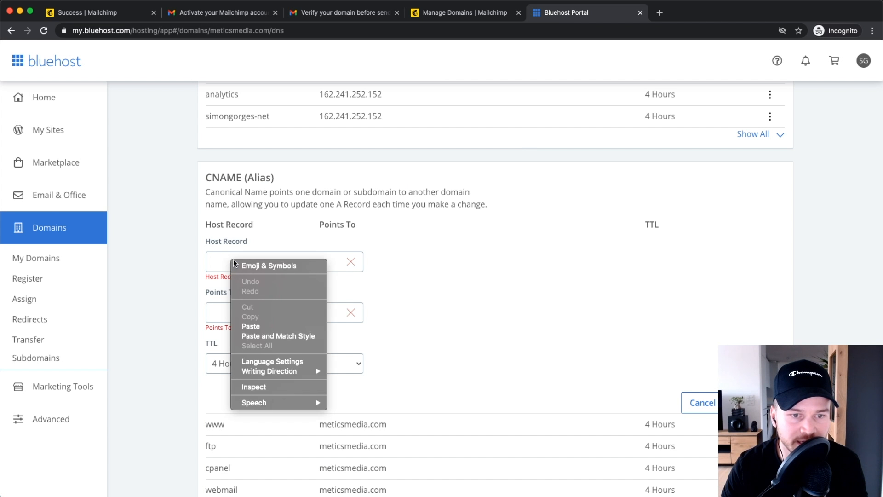
pyautogui.click(257, 326)
pyautogui.click(253, 312)
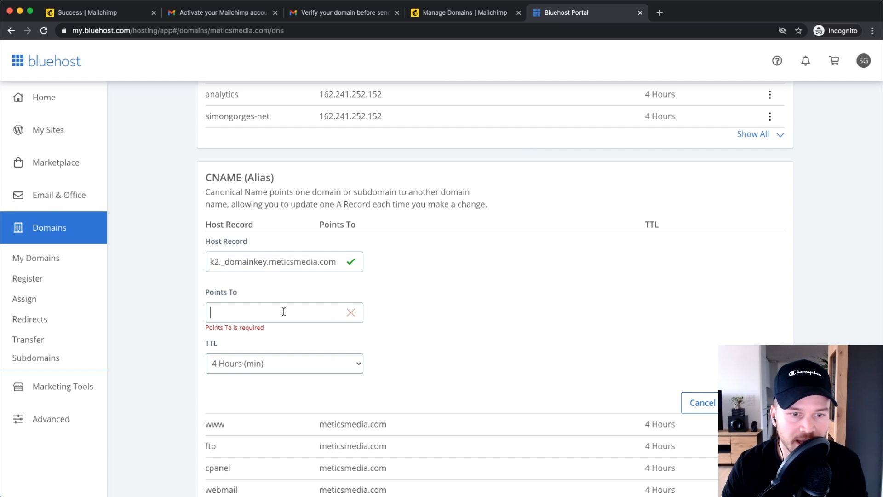
# Step: Copy dkim2.mcsv.net from Mailchimp into the record's Points To field
pyautogui.click(483, 18)
pyautogui.moveTo(345, 269); pyautogui.dragTo(236, 271)
pyautogui.rightClick(282, 271)
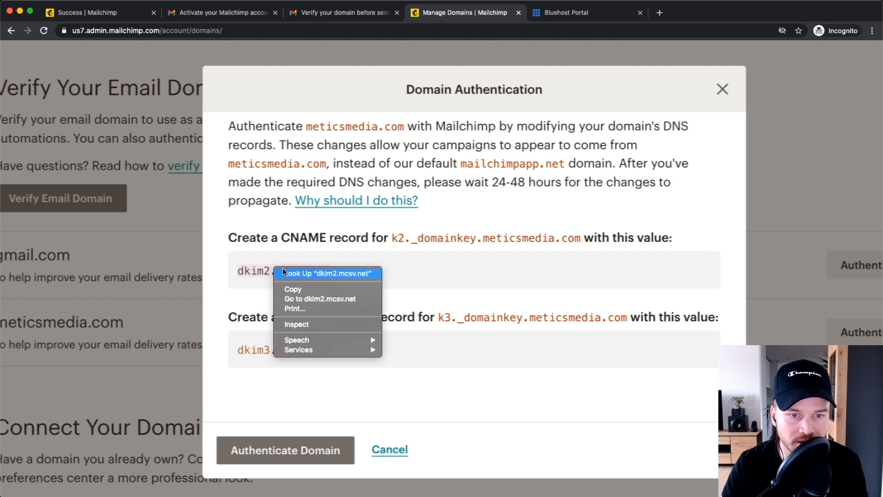
pyautogui.click(311, 290)
pyautogui.click(566, 12)
pyautogui.rightClick(264, 315)
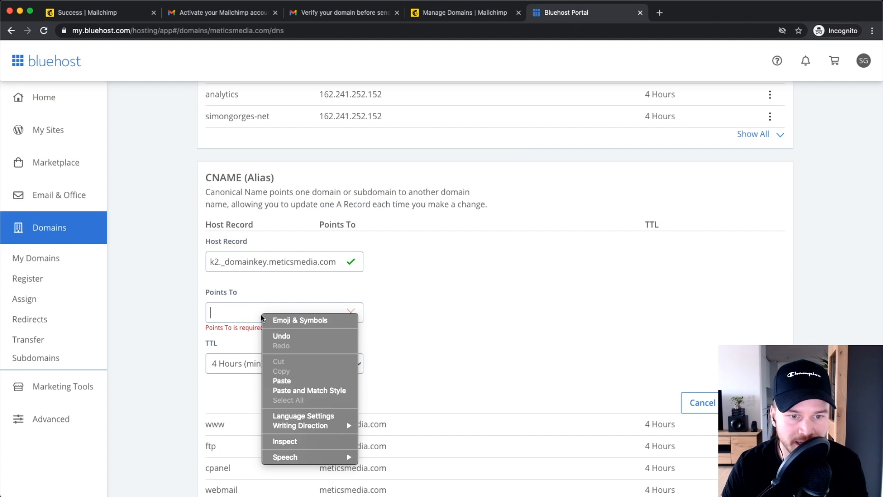
pyautogui.click(289, 378)
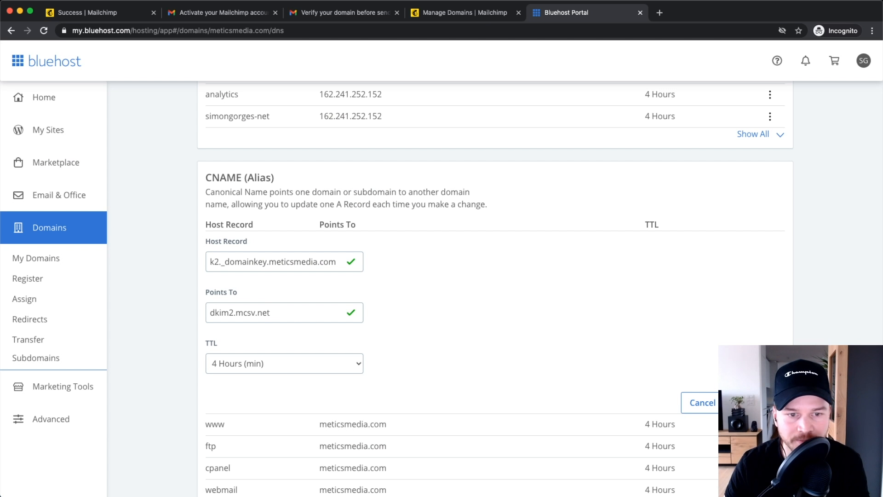
# Step: Copy the second host name, k3._domainkey.meticsmedia.com, from Mailchimp and return to Bluehost
pyautogui.click(464, 12)
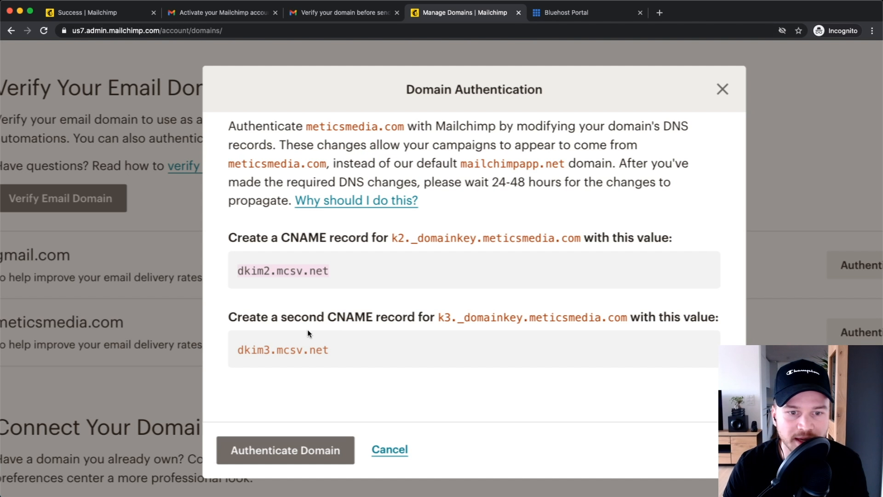
pyautogui.moveTo(438, 316); pyautogui.dragTo(627, 316)
pyautogui.rightClick(563, 317)
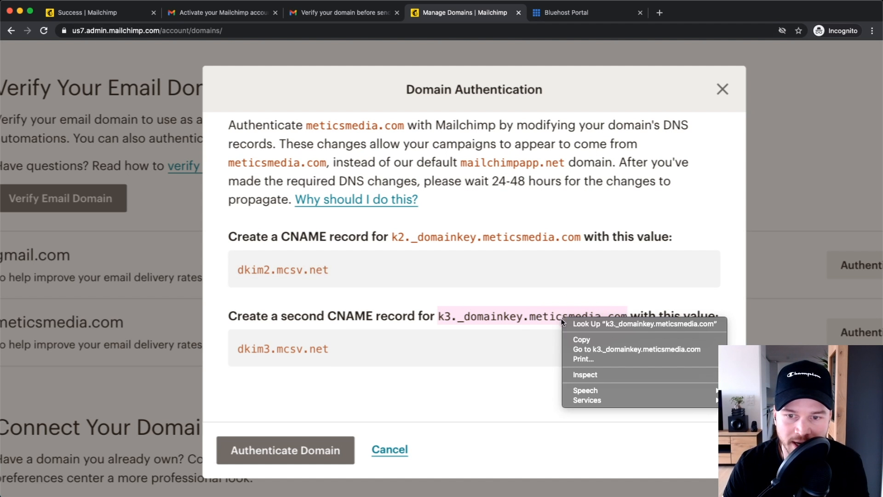
pyautogui.click(580, 339)
pyautogui.click(570, 12)
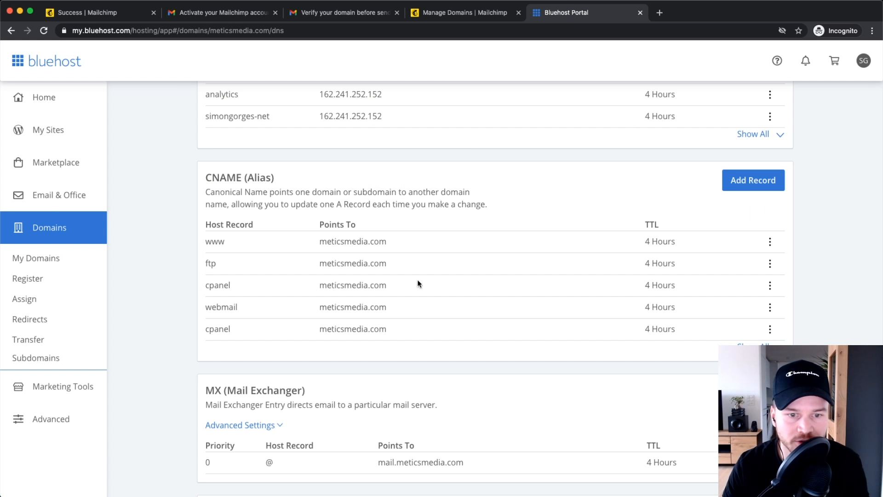
pyautogui.scroll(-2, 404, 280)
# Step: Start a new CNAME record with k3._domainkey.meticsmedia.com pasted as its Host Record
pyautogui.click(753, 127)
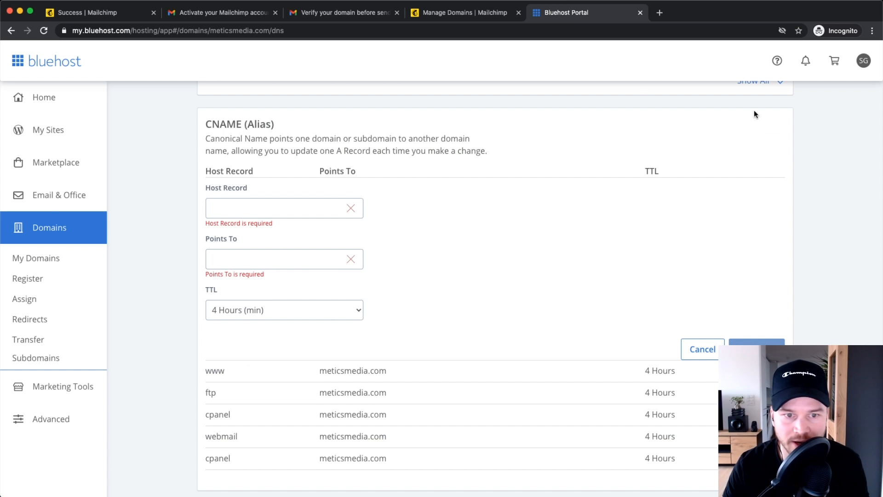
pyautogui.click(243, 208)
pyautogui.rightClick(245, 209)
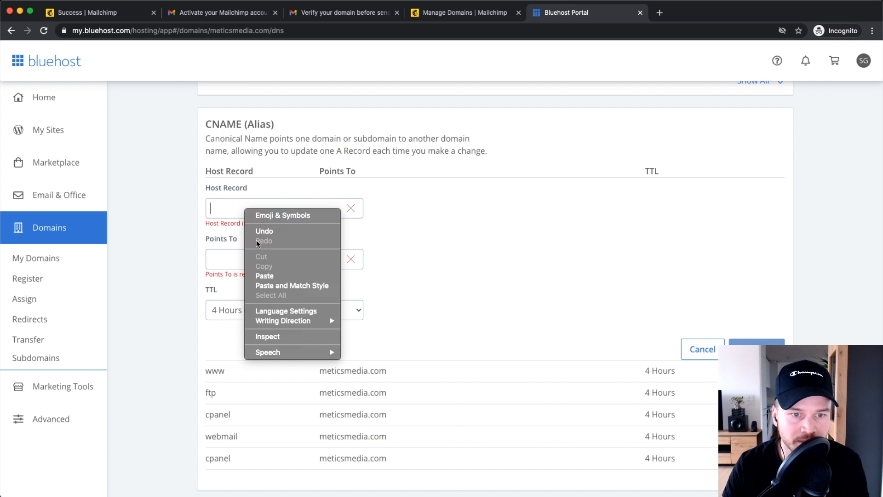
pyautogui.click(260, 277)
# Step: Copy dkim3.mcsv.net from Mailchimp into Points To and save the record
pyautogui.click(455, 13)
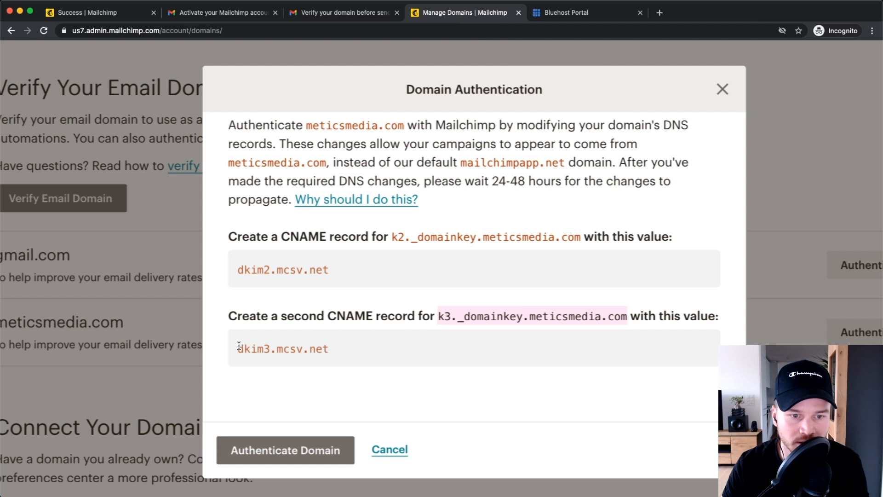
pyautogui.moveTo(238, 346); pyautogui.dragTo(335, 348)
pyautogui.rightClick(336, 349)
pyautogui.click(330, 369)
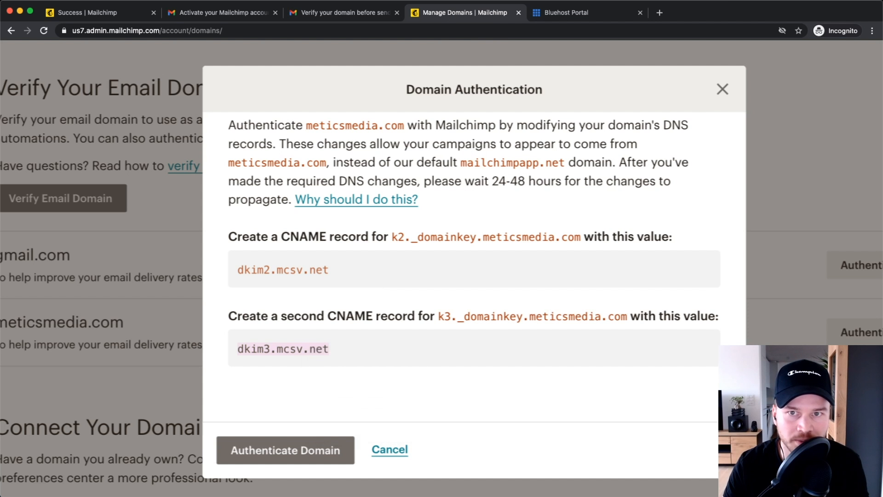
pyautogui.click(578, 15)
pyautogui.click(271, 254)
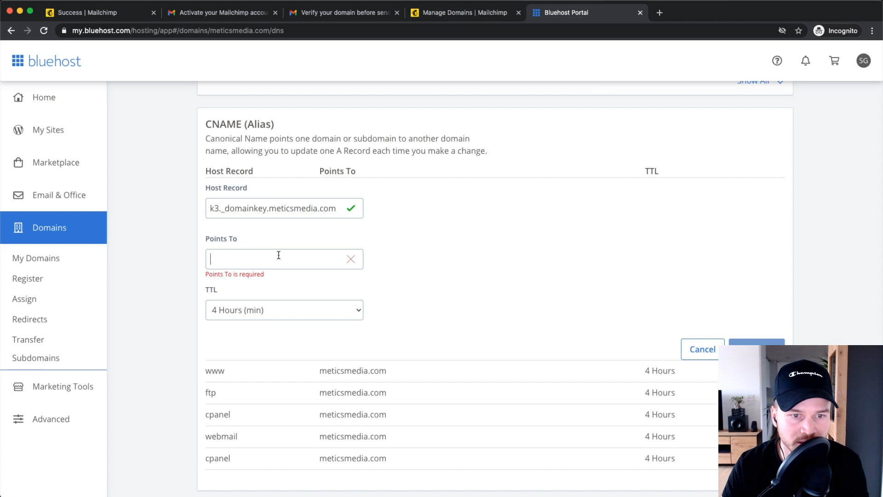
pyautogui.rightClick(272, 253)
pyautogui.click(317, 322)
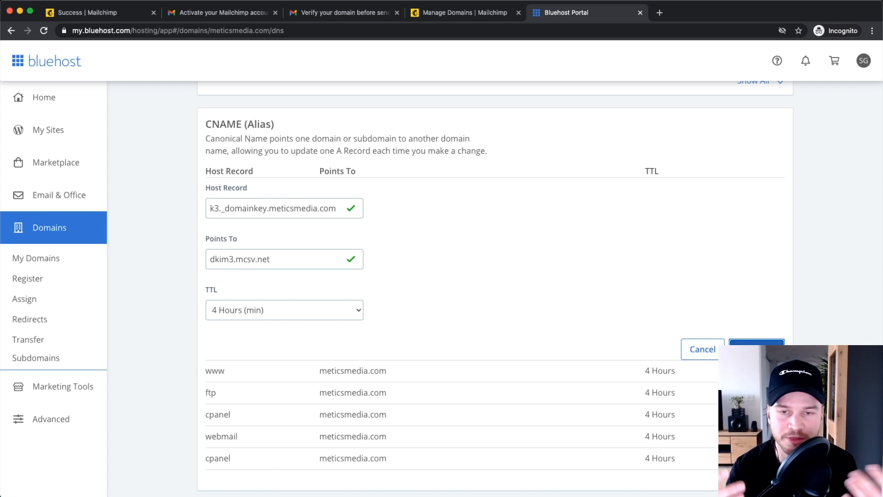
pyautogui.click(756, 350)
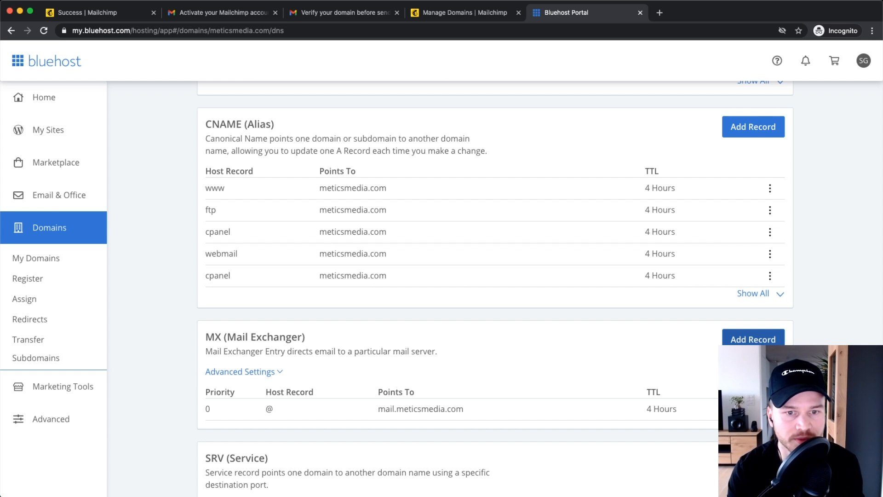
# Step: Run Mailchimp's authentication check for meticsmedia.com, note the 24–48 hour propagation warning, and cancel
pyautogui.click(453, 13)
pyautogui.scroll(-1, 476, 293)
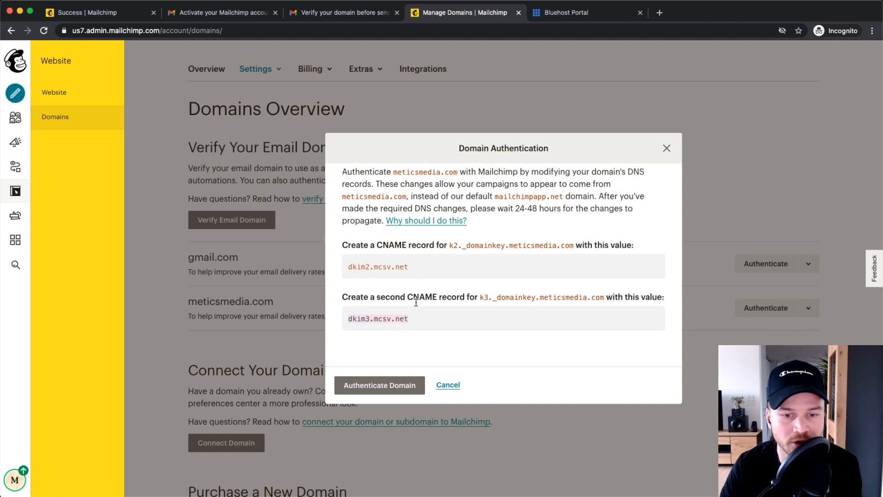
pyautogui.click(382, 386)
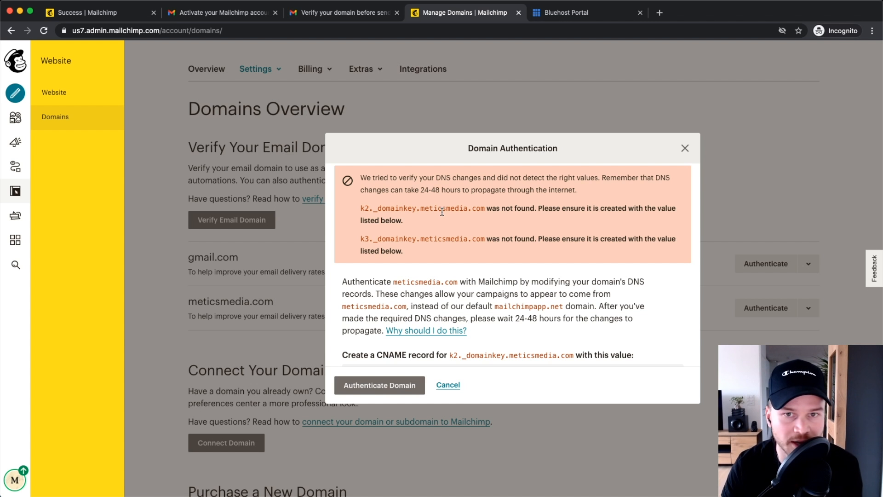
pyautogui.scroll(5, 424, 197)
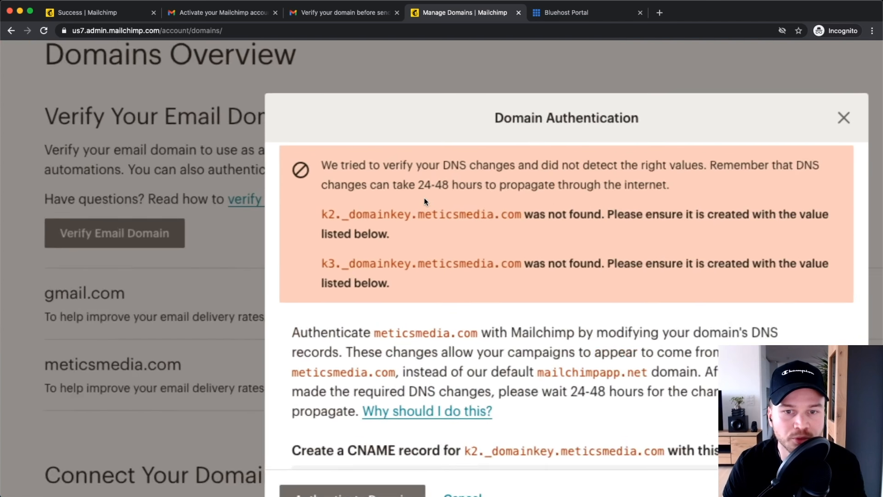
pyautogui.moveTo(437, 183); pyautogui.dragTo(446, 180)
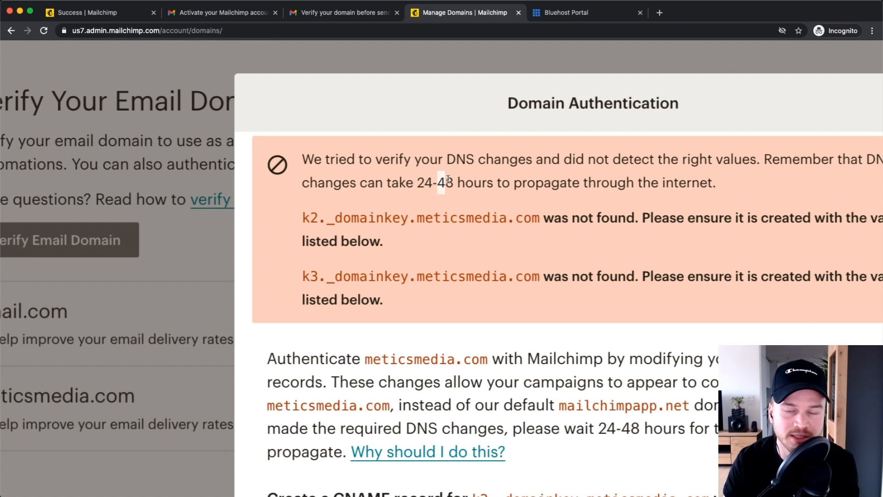
pyautogui.scroll(-5, 448, 182)
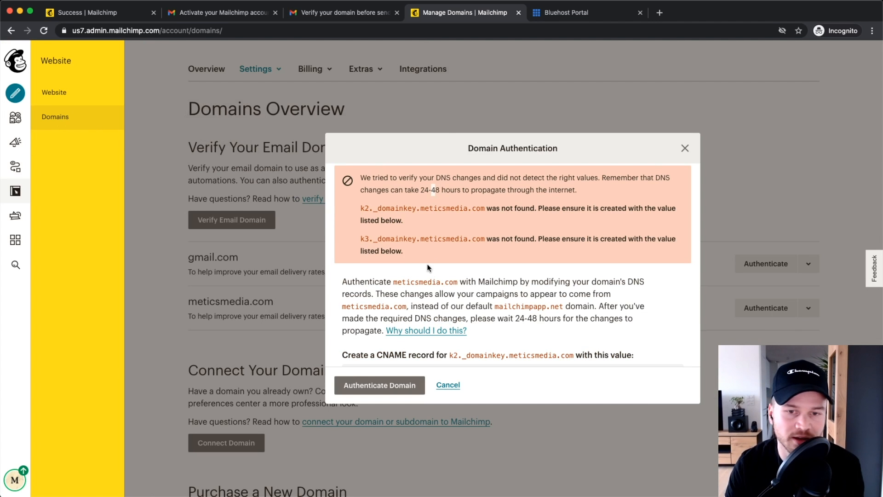
pyautogui.click(443, 384)
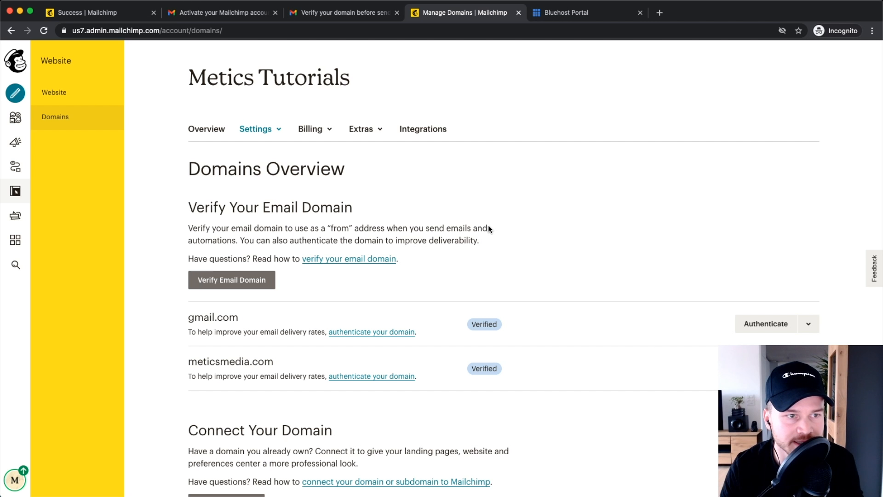
# Step: From the audience Preferences center, open Settings > Audience name and defaults
pyautogui.click(16, 120)
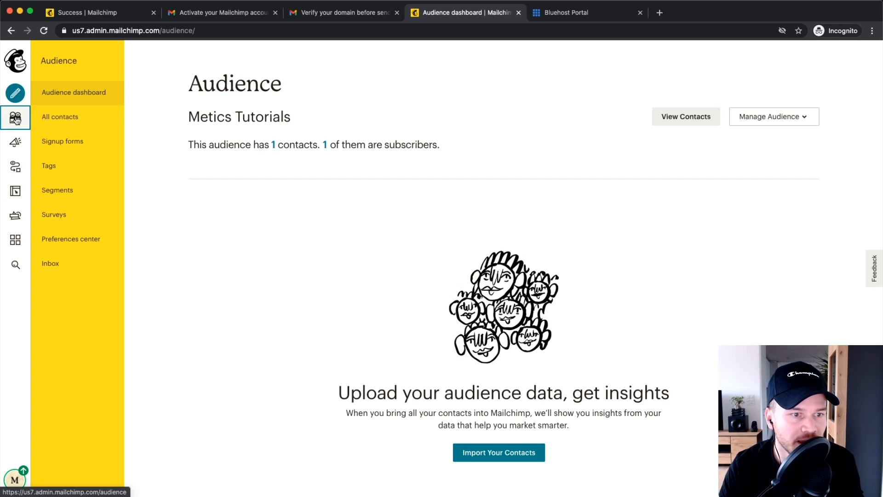
pyautogui.click(78, 241)
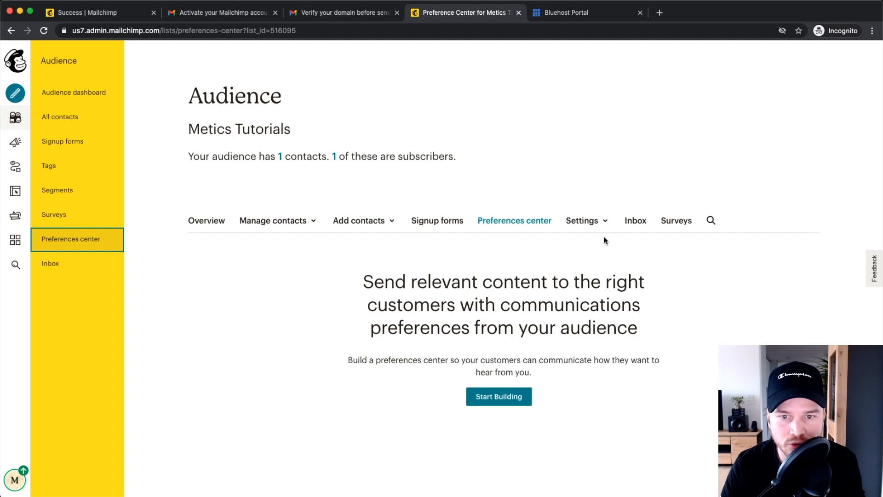
pyautogui.click(584, 221)
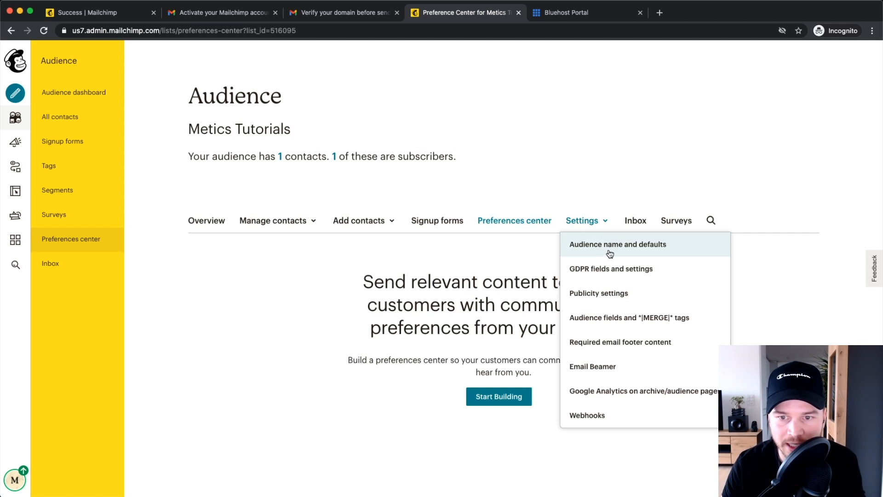
pyautogui.click(607, 248)
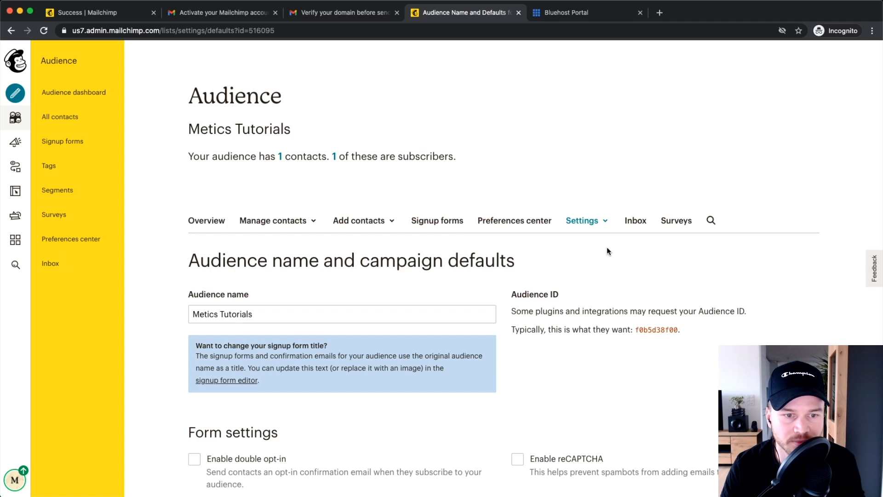
# Step: Review the audience name 'Metics Tutorials' and the settings below it, leaving them unchanged
pyautogui.scroll(-3, 294, 230)
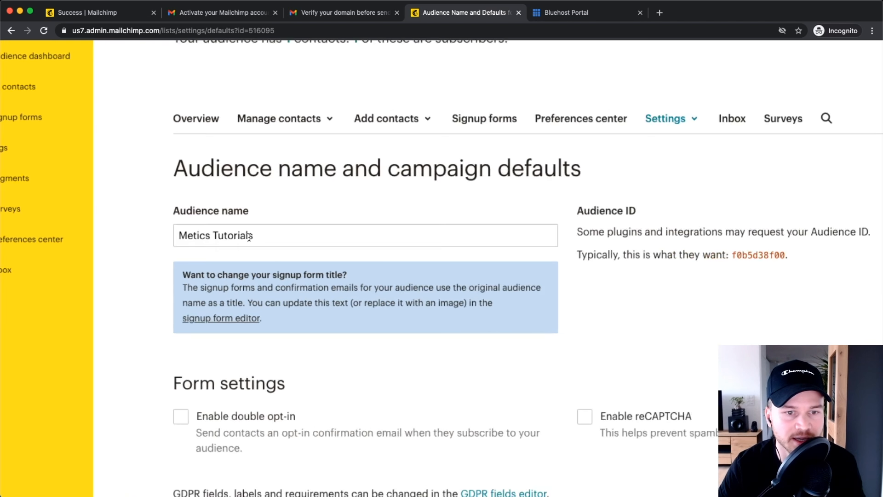
pyautogui.moveTo(282, 235); pyautogui.dragTo(196, 237)
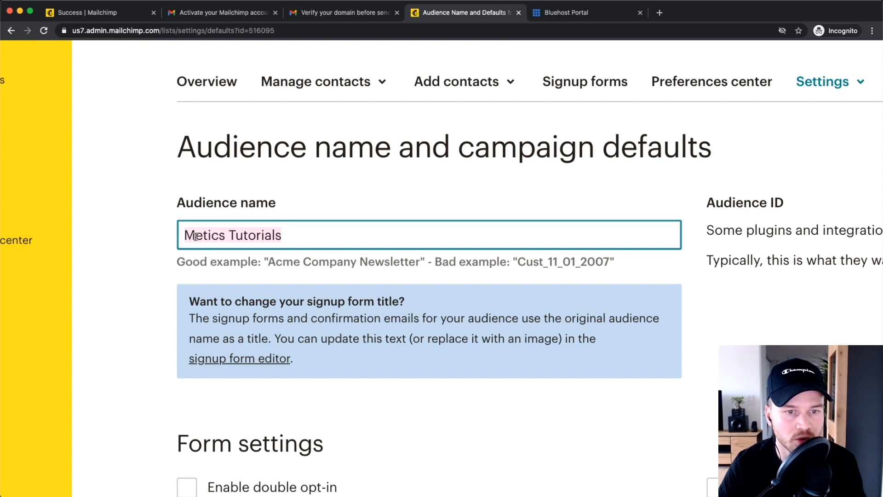
pyautogui.click(295, 235)
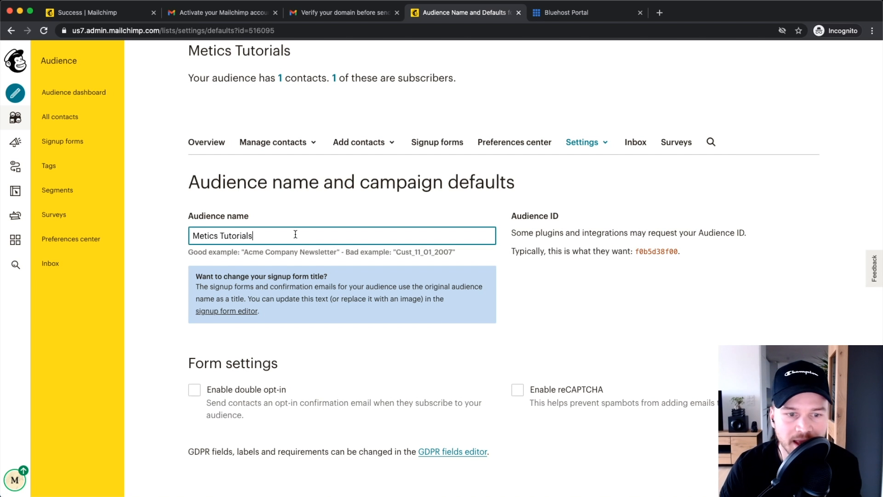
pyautogui.scroll(-5, 295, 234)
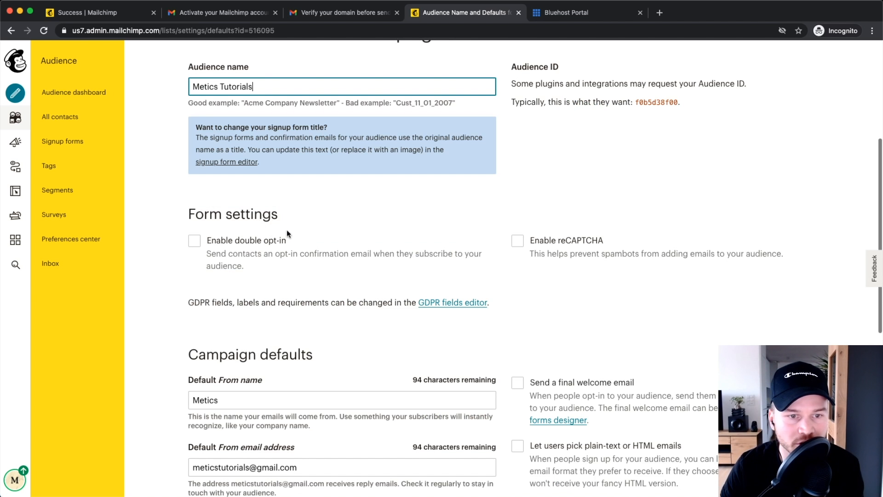
pyautogui.moveTo(186, 215); pyautogui.dragTo(278, 217)
pyautogui.click(295, 201)
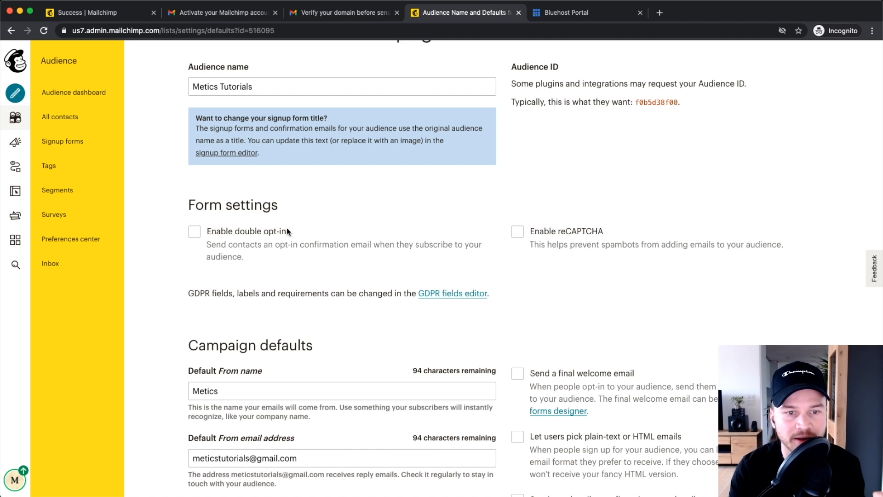
pyautogui.click(194, 233)
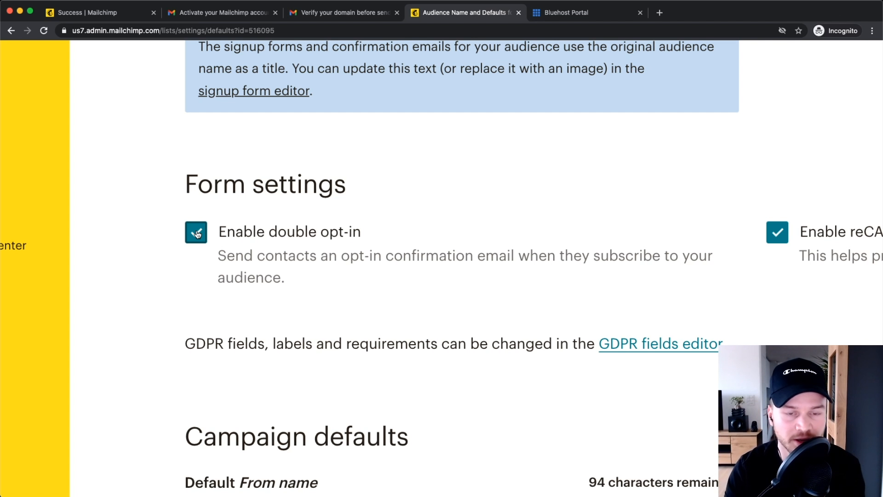
pyautogui.click(196, 234)
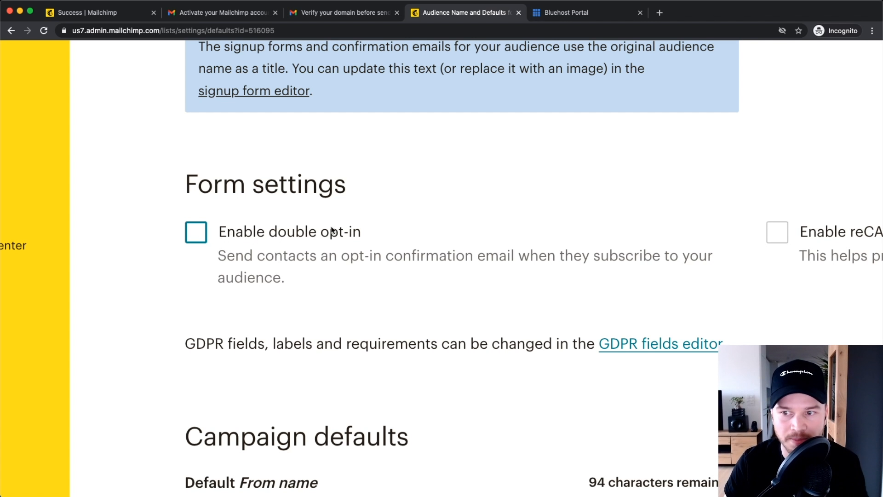
pyautogui.press('super+0')
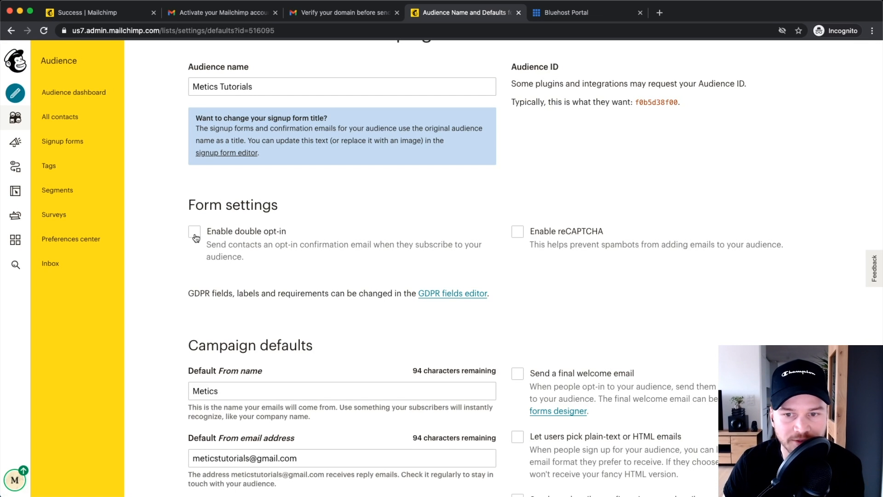
pyautogui.scroll(-5, 299, 222)
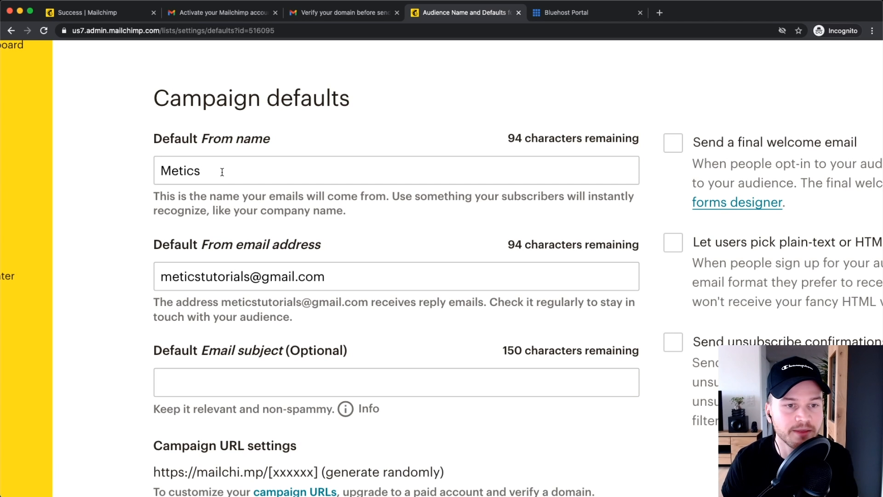
# Step: Change the Default From name to the sender's name followed by '| MeticsMedia'
pyautogui.moveTo(215, 170); pyautogui.dragTo(158, 173)
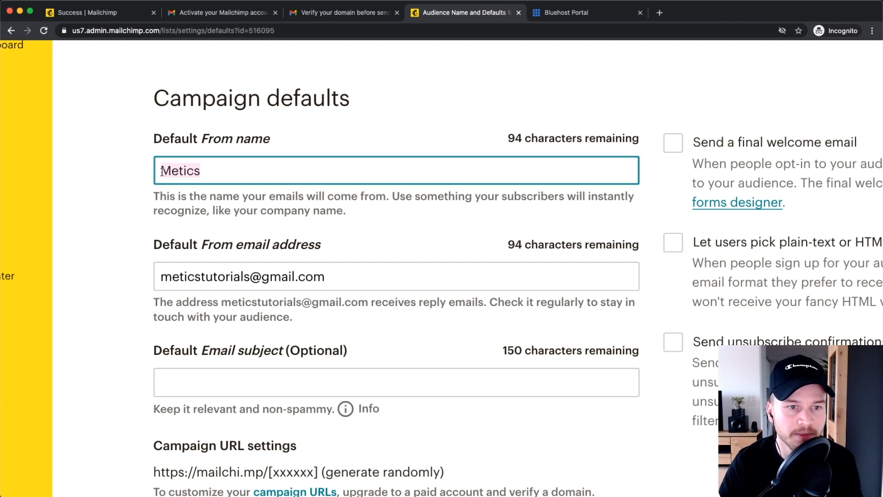
pyautogui.write('Simon ')
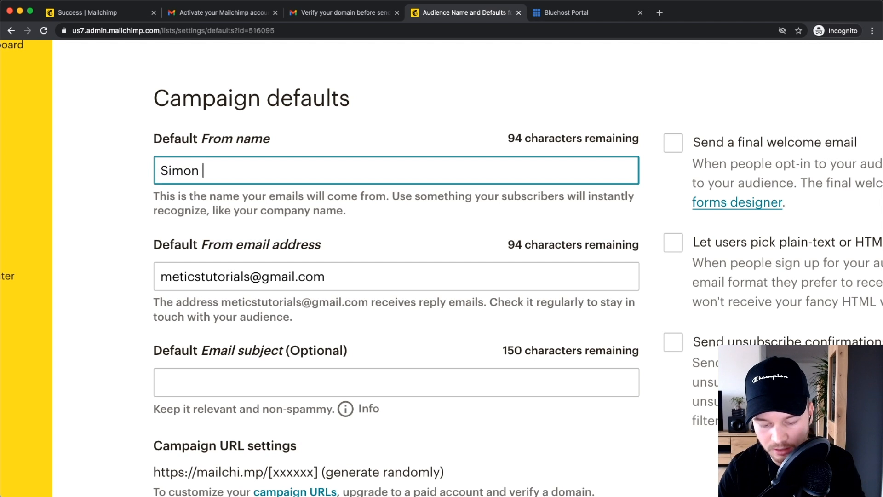
pyautogui.write('| MeticsMeida')
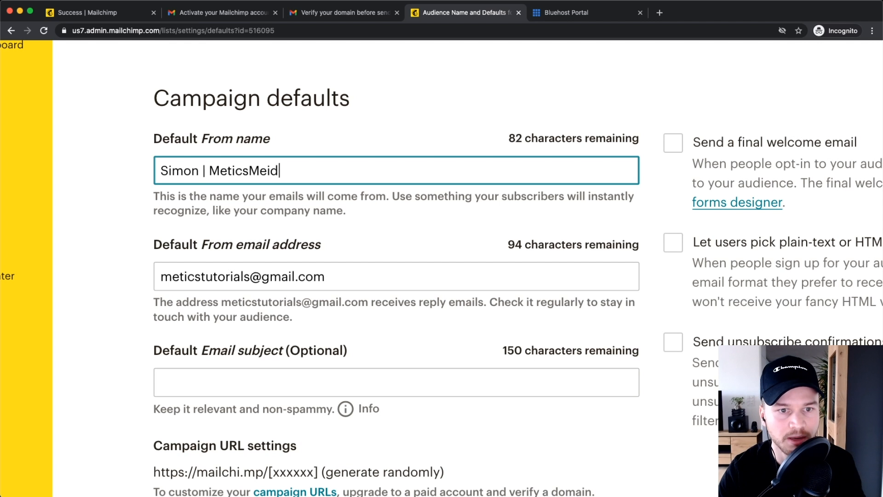
pyautogui.press('BackSpace')
pyautogui.press('BackSpace')
pyautogui.press('BackSpace')
pyautogui.write('dia')
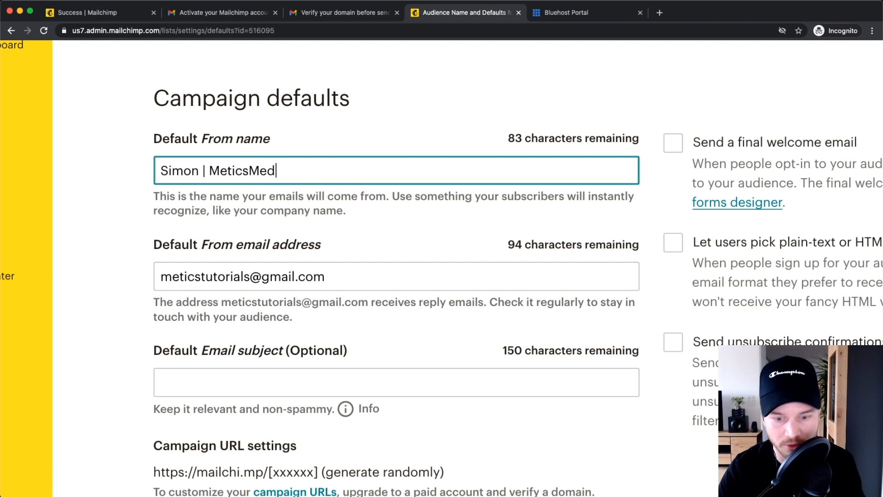
pyautogui.moveTo(158, 172); pyautogui.dragTo(315, 173)
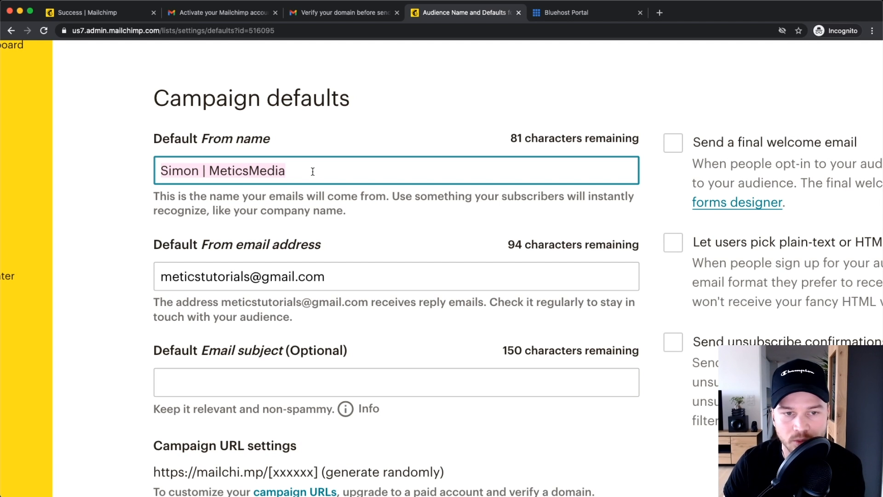
# Step: Replace the Default From email address with the sender's meticsmedia.com address
pyautogui.scroll(-2, 212, 243)
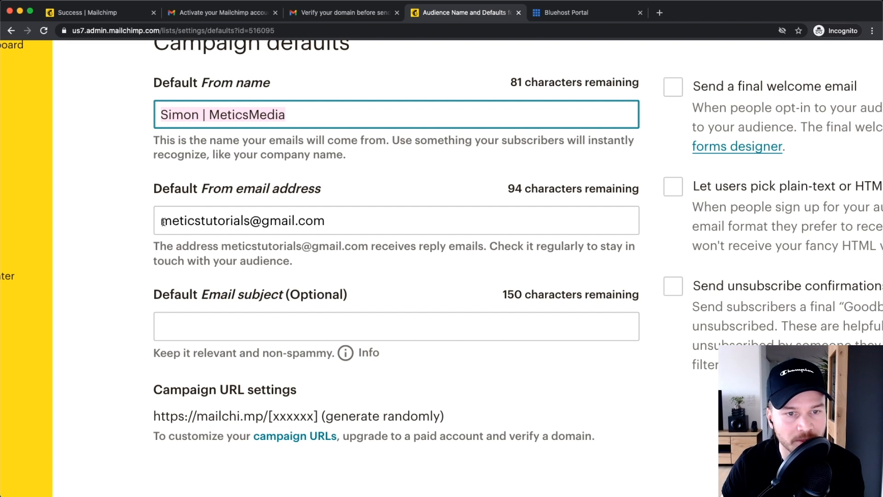
pyautogui.moveTo(162, 222); pyautogui.dragTo(354, 222)
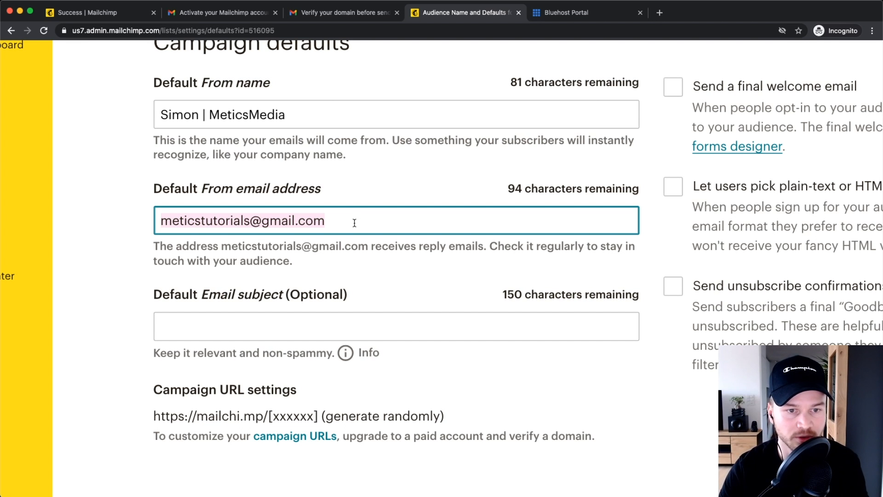
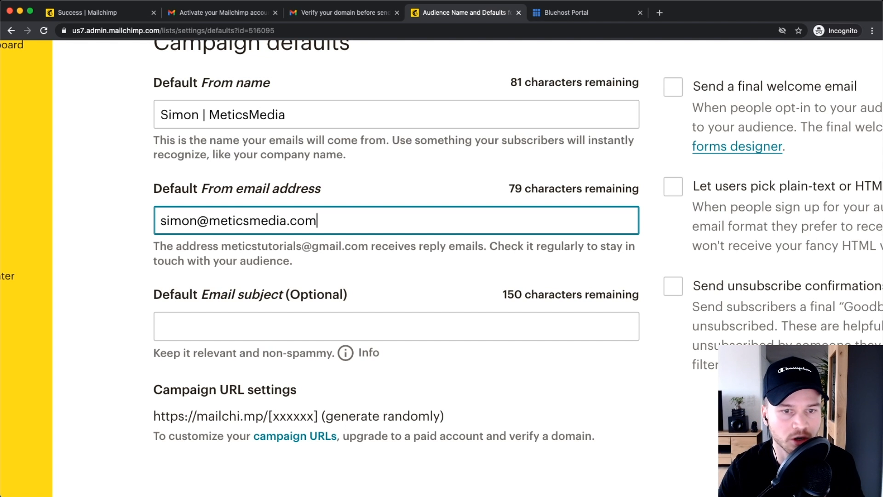
pyautogui.moveTo(198, 221); pyautogui.dragTo(111, 222)
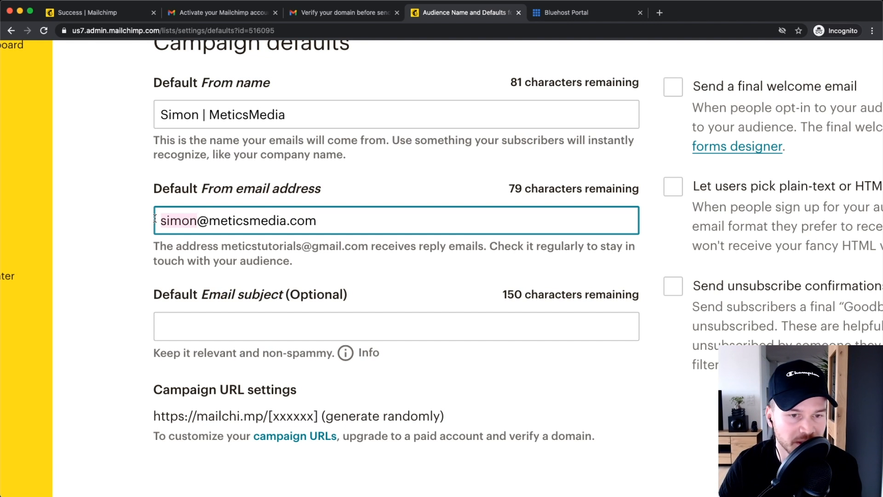
pyautogui.click(228, 221)
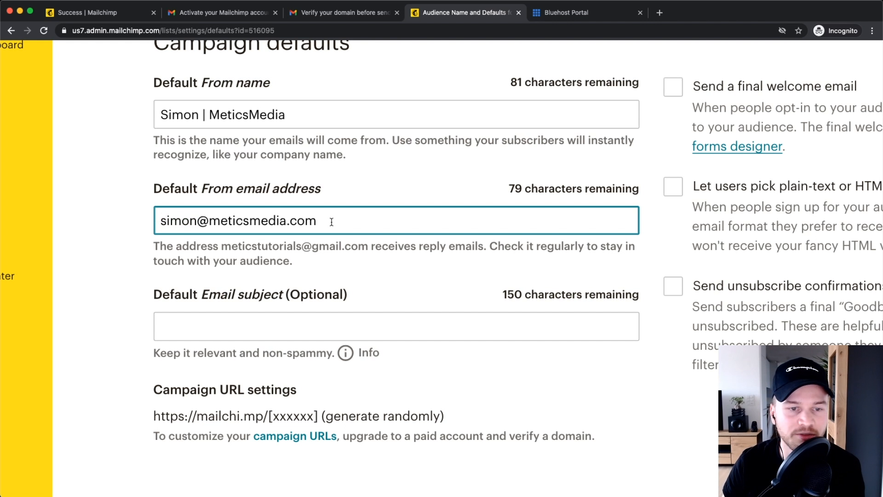
pyautogui.moveTo(334, 221); pyautogui.dragTo(145, 215)
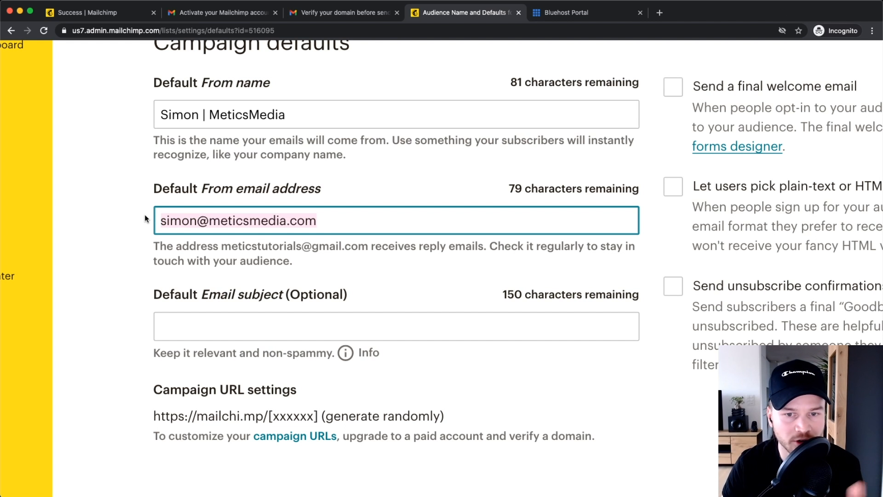
# Step: Zoom the page out and save the audience and campaign defaults, leaving the email subject empty
pyautogui.hotkey('ctrl', '-')
pyautogui.scroll(-2, 214, 308)
pyautogui.click(239, 251)
pyautogui.click(148, 248)
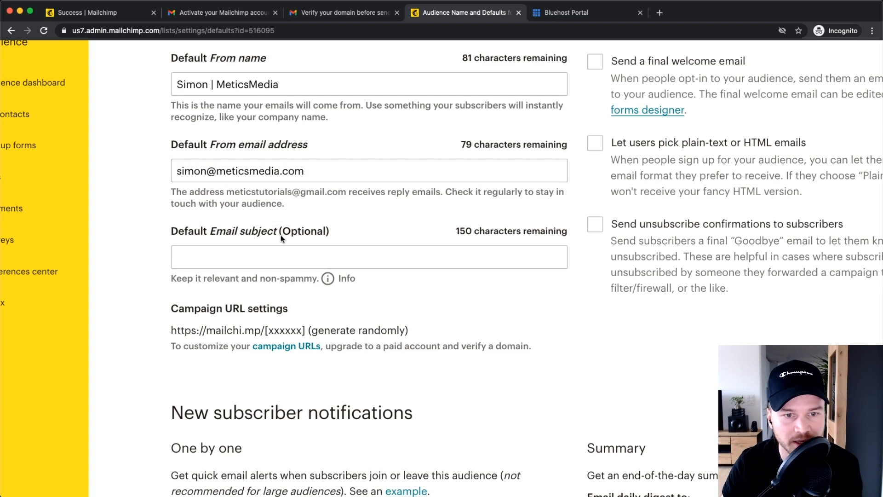
pyautogui.scroll(-1, 135, 276)
pyautogui.press('super+minus')
pyautogui.press('super+minus')
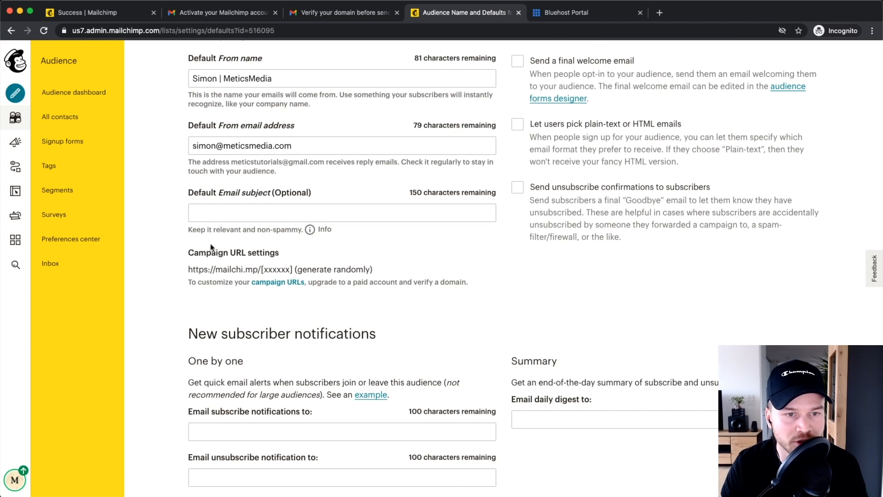
pyautogui.scroll(-3, 193, 258)
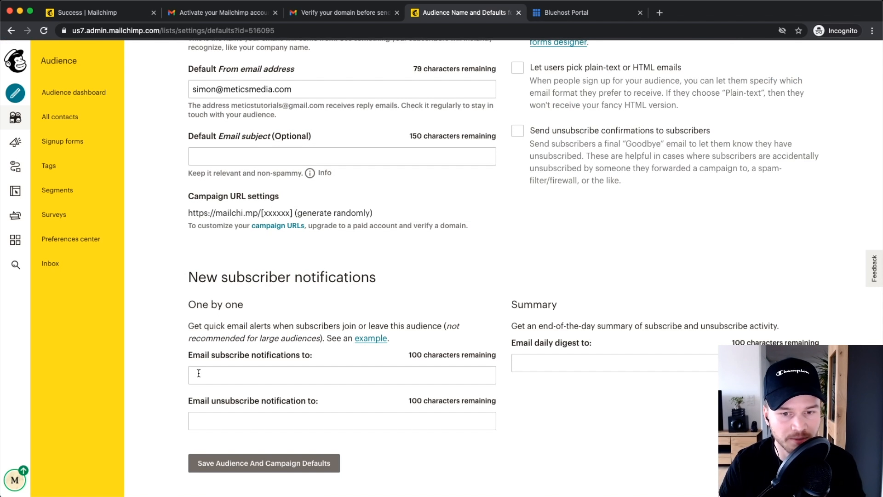
pyautogui.scroll(5, 198, 372)
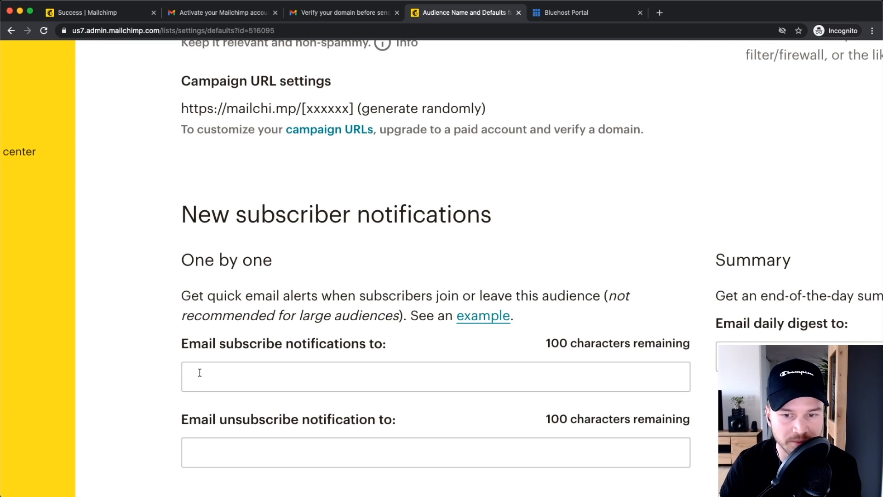
pyautogui.scroll(-5, 338, 402)
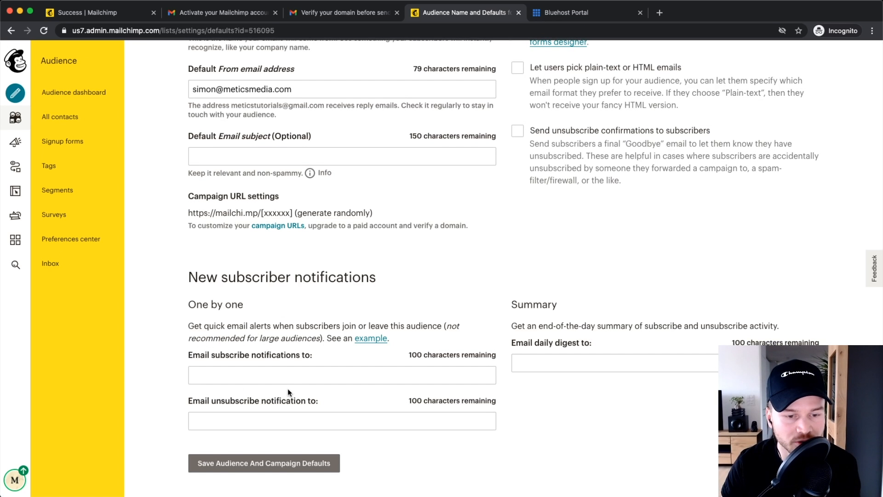
pyautogui.click(235, 468)
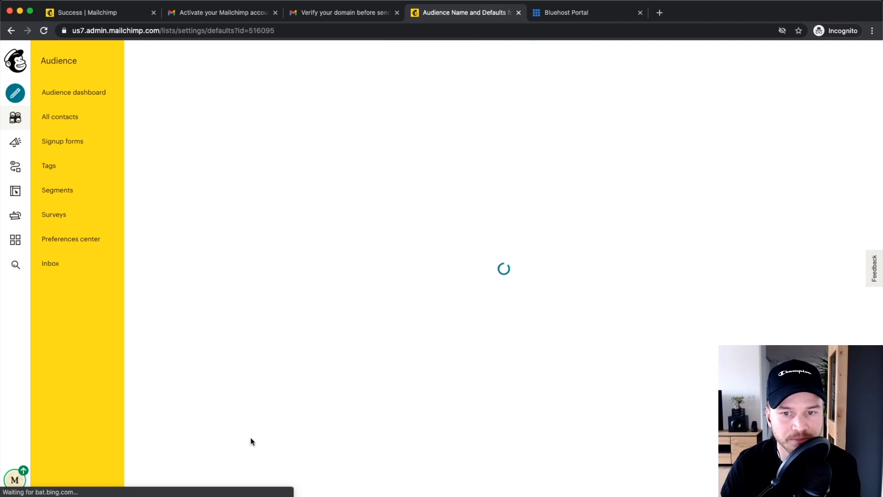
# Step: Once settings reload, open the Metics Tutorials Audience dashboard from the left sidebar
pyautogui.scroll(-2, 248, 438)
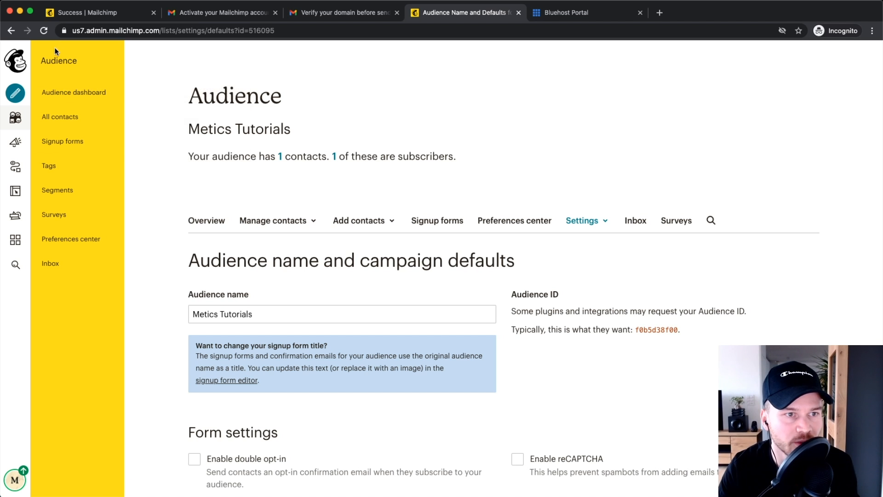
pyautogui.click(73, 93)
pyautogui.scroll(-5, 493, 275)
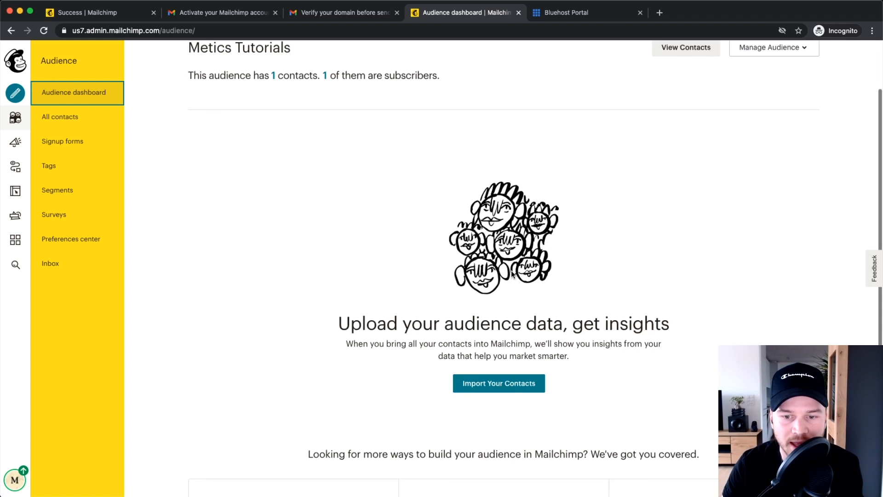
pyautogui.scroll(5, 510, 310)
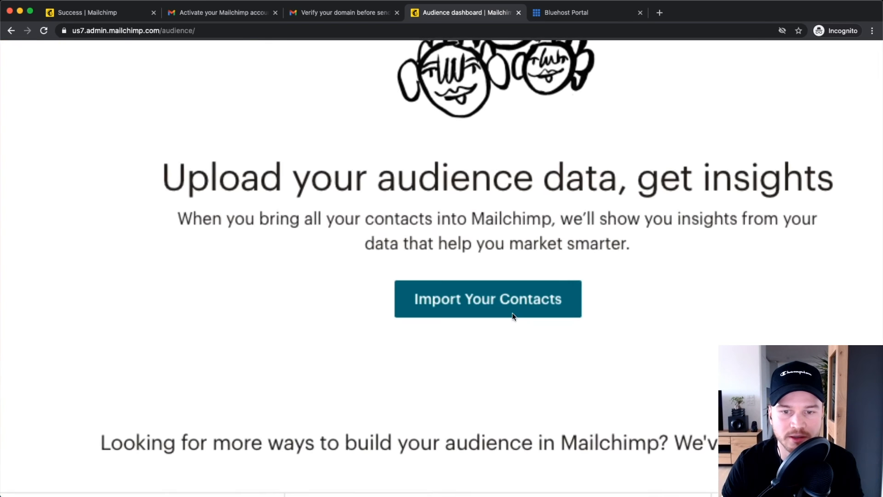
# Step: Start a contact import into the audience using the Upload file option
pyautogui.click(474, 309)
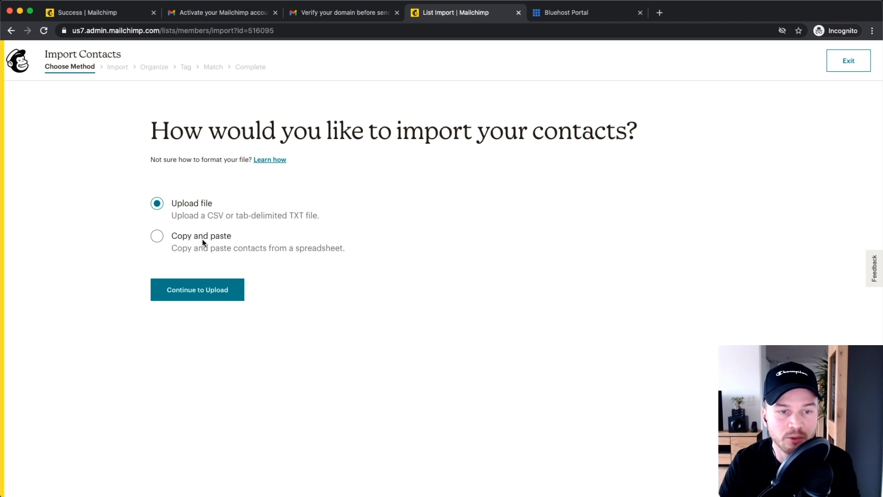
pyautogui.scroll(5, 205, 220)
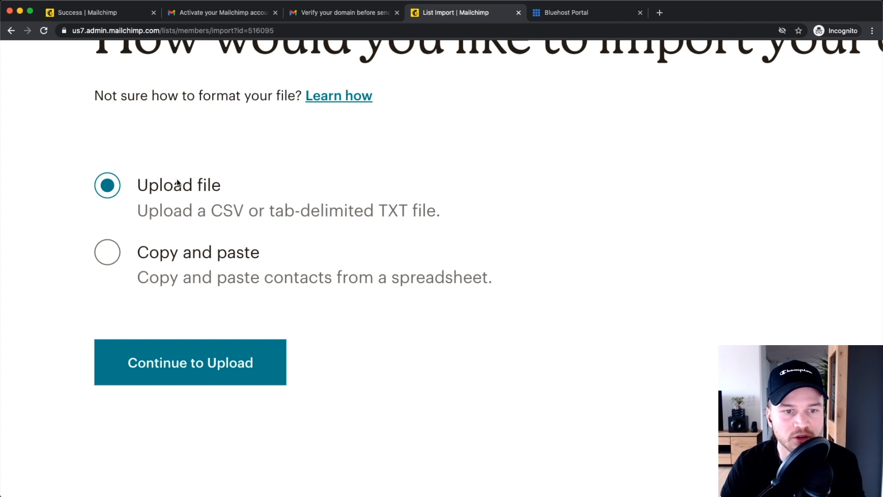
pyautogui.scroll(3, 218, 207)
pyautogui.scroll(-4, 255, 209)
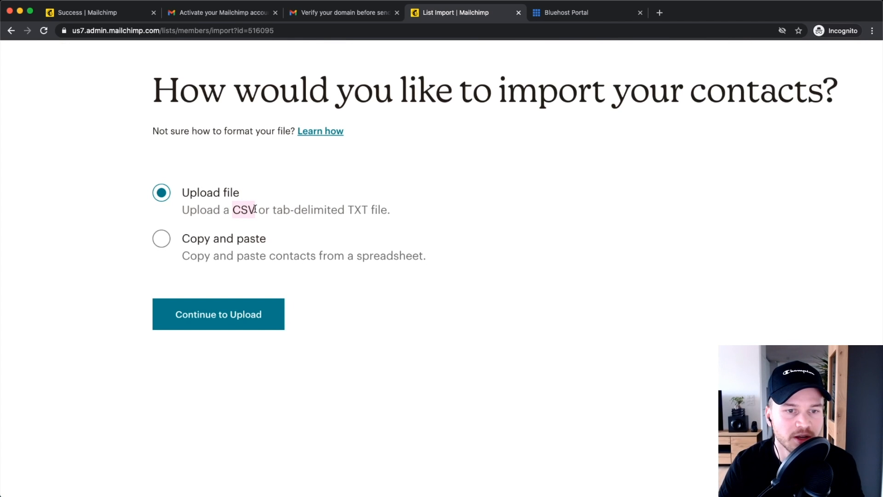
pyautogui.scroll(3, 256, 209)
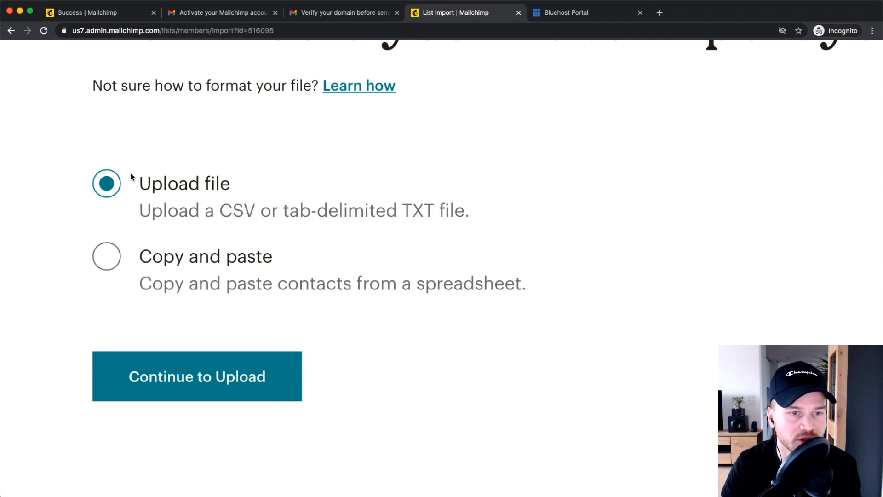
pyautogui.click(201, 372)
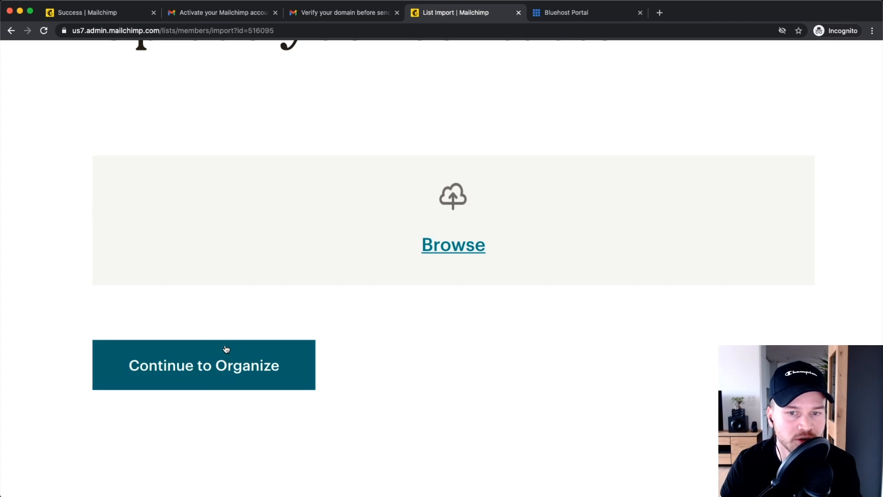
# Step: Attach Example_Email_List.csv to the import and continue to the Organize step
pyautogui.scroll(-3, 300, 290)
pyautogui.scroll(3, 394, 250)
pyautogui.hscroll(-8, 370, 237)
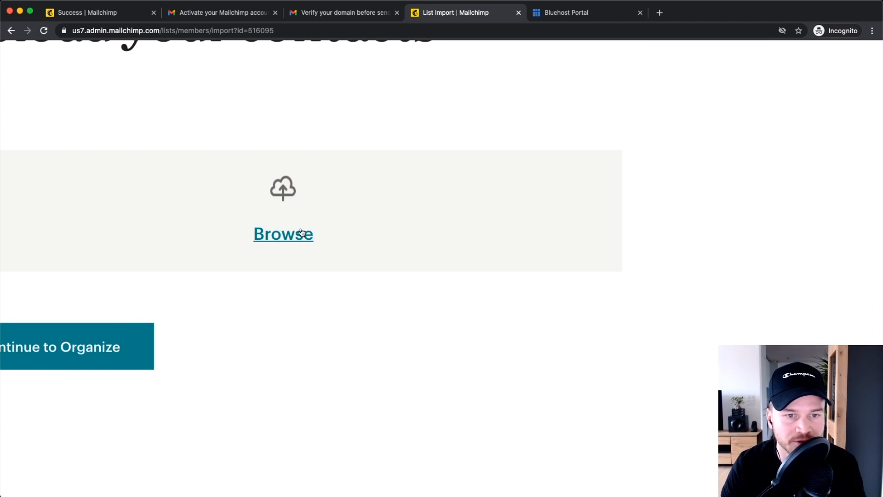
pyautogui.click(351, 252)
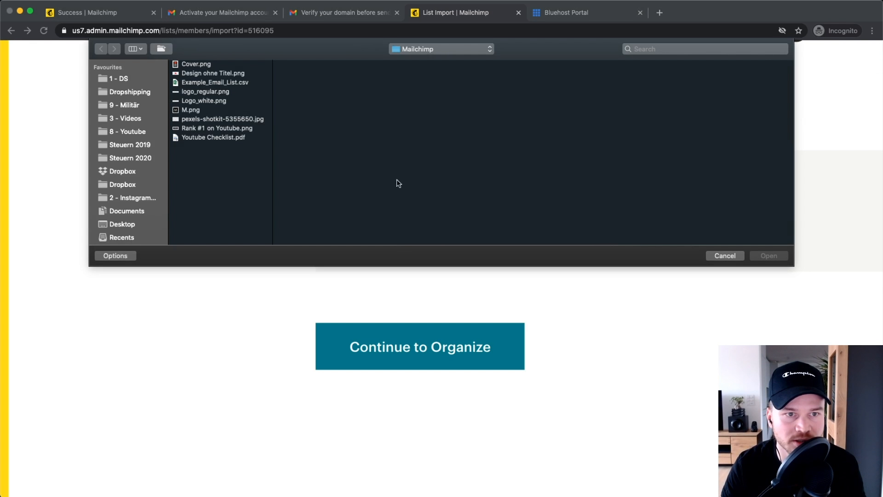
pyautogui.click(213, 84)
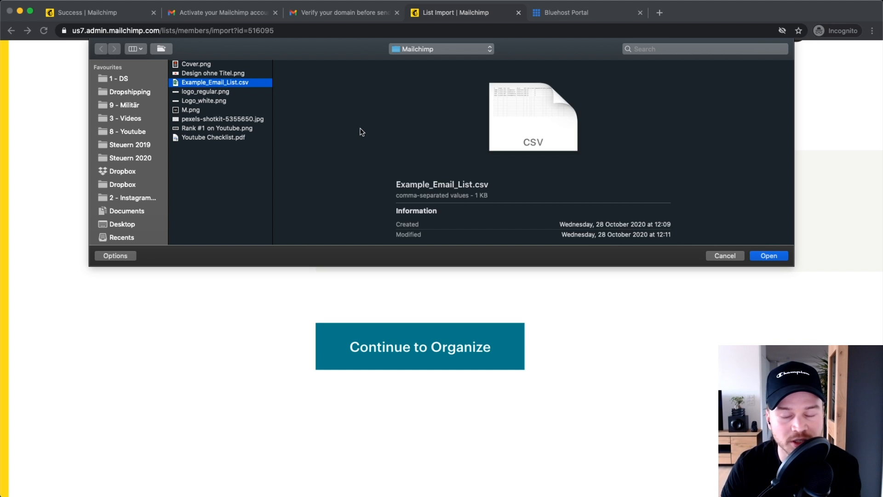
pyautogui.click(770, 257)
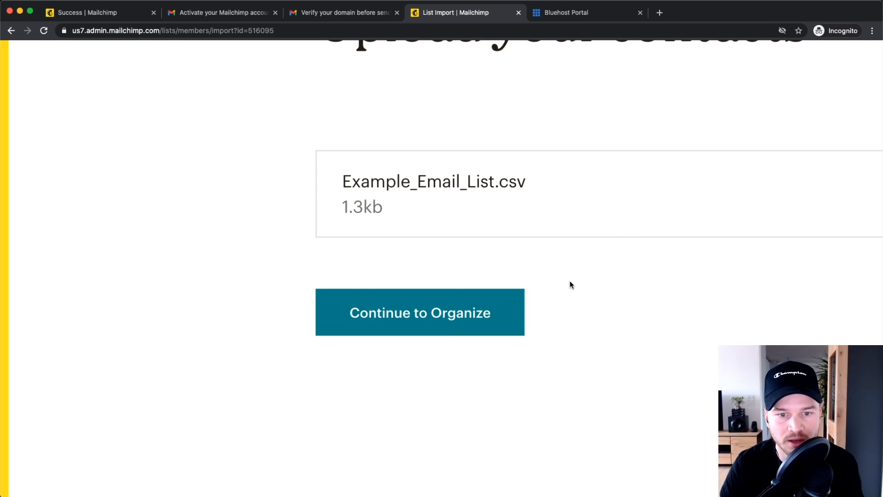
pyautogui.click(227, 271)
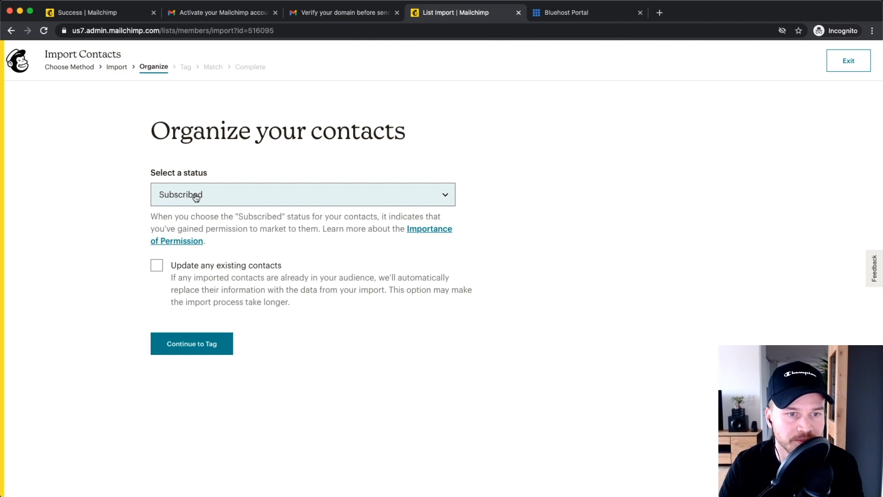
# Step: Keep the import status as Subscribed, enable updating existing contacts, and continue to tagging
pyautogui.click(196, 198)
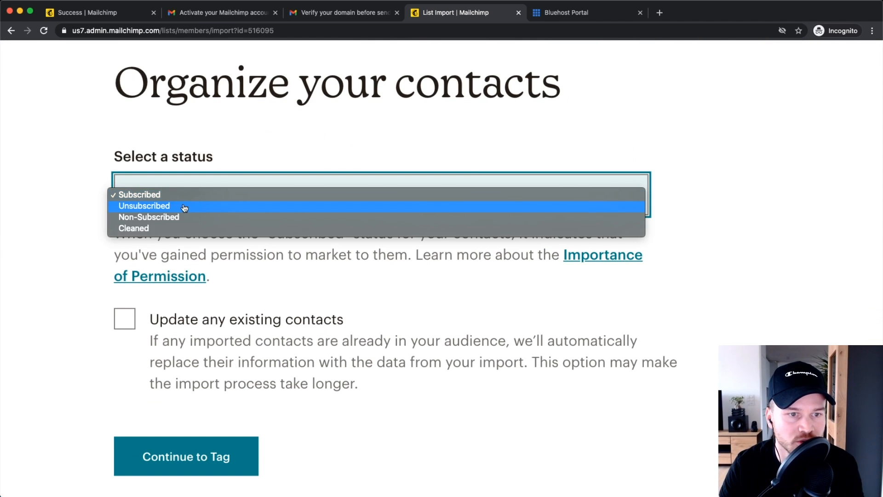
pyautogui.click(56, 178)
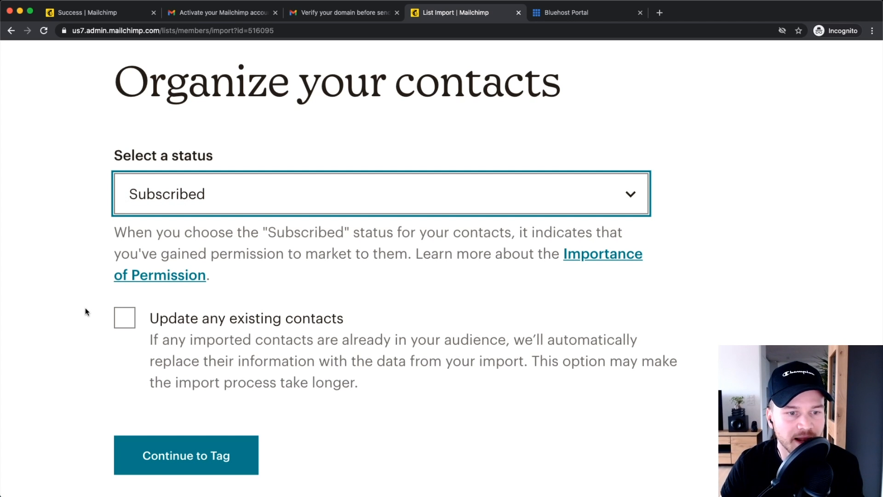
pyautogui.click(120, 327)
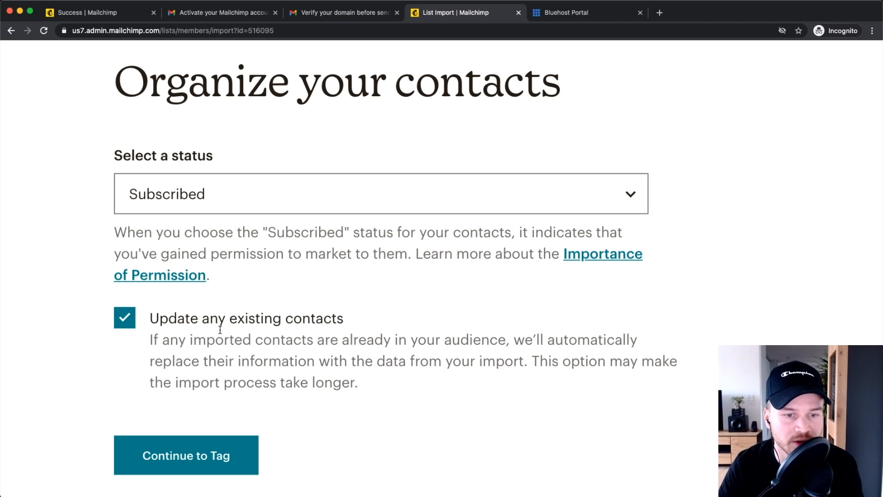
pyautogui.scroll(-3, 219, 330)
pyautogui.scroll(-2, 238, 301)
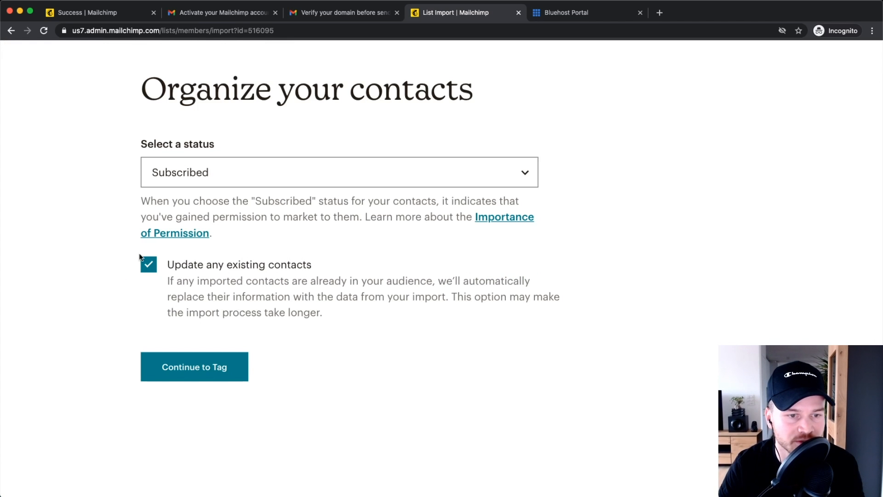
pyautogui.click(192, 367)
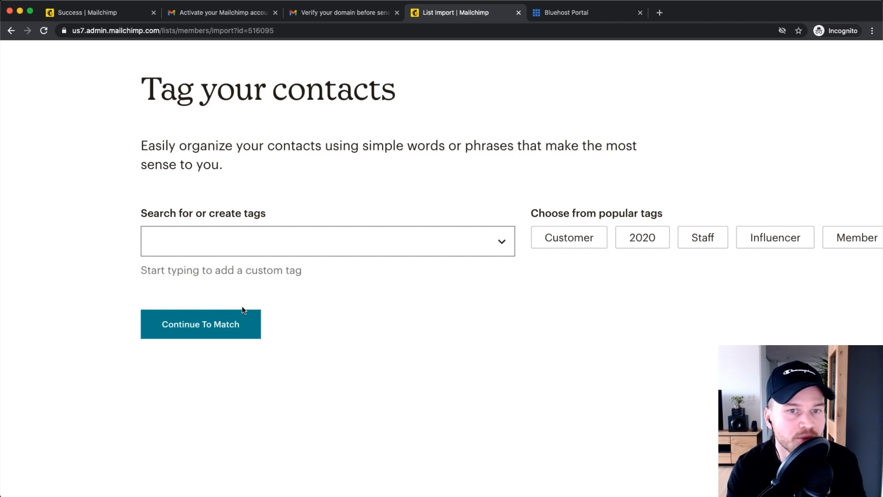
# Step: Try adding 'blog' and 'Customer' tags to the import, then remove both
pyautogui.scroll(-3, 242, 306)
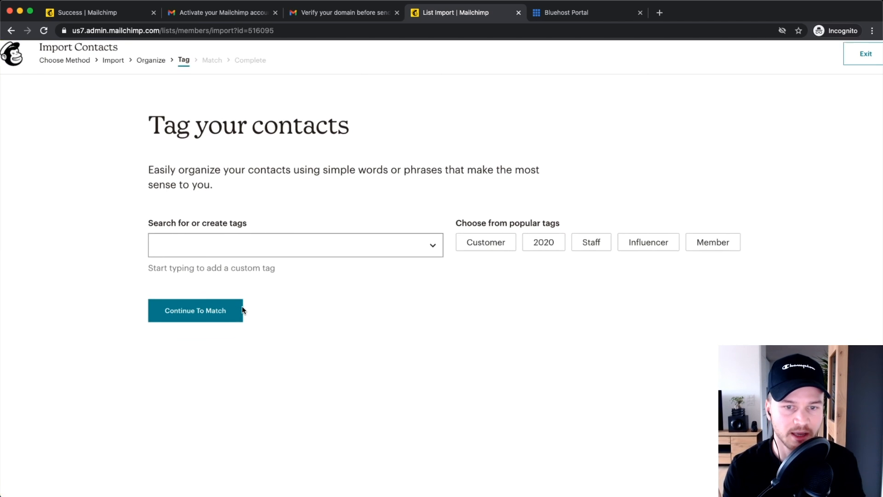
pyautogui.scroll(5, 242, 307)
pyautogui.scroll(-1, 242, 306)
pyautogui.scroll(-2, 242, 309)
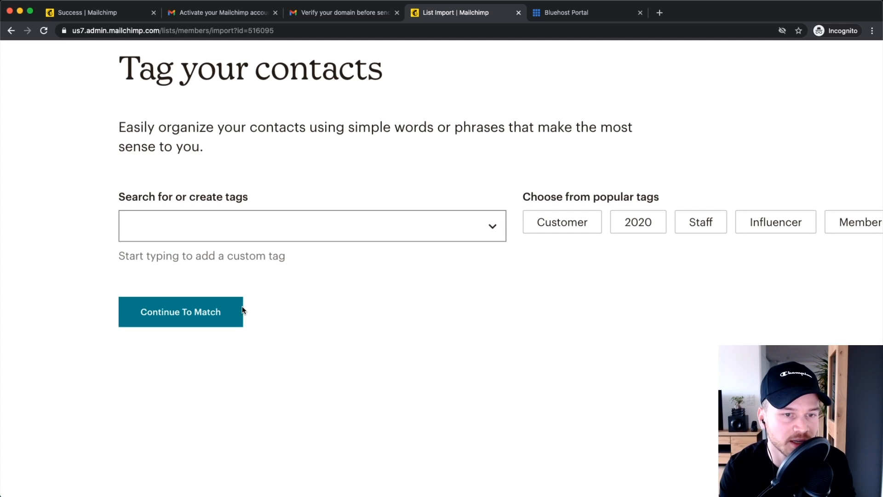
pyautogui.click(208, 234)
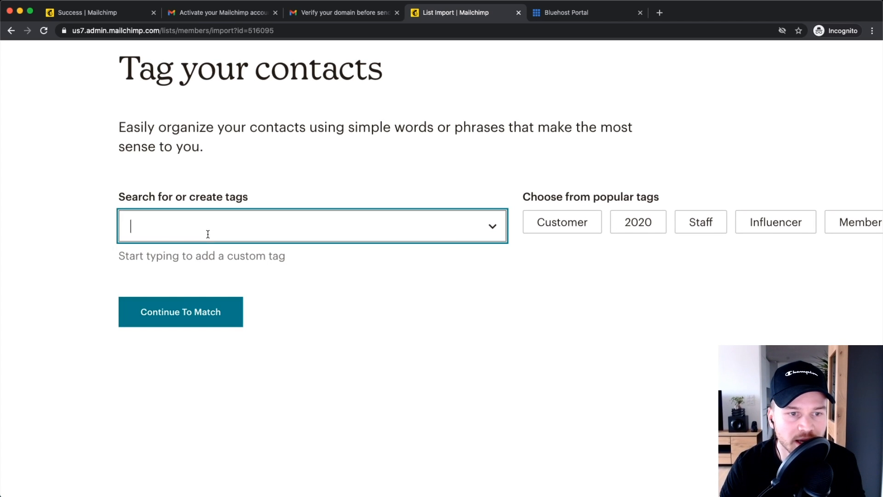
pyautogui.write('blg')
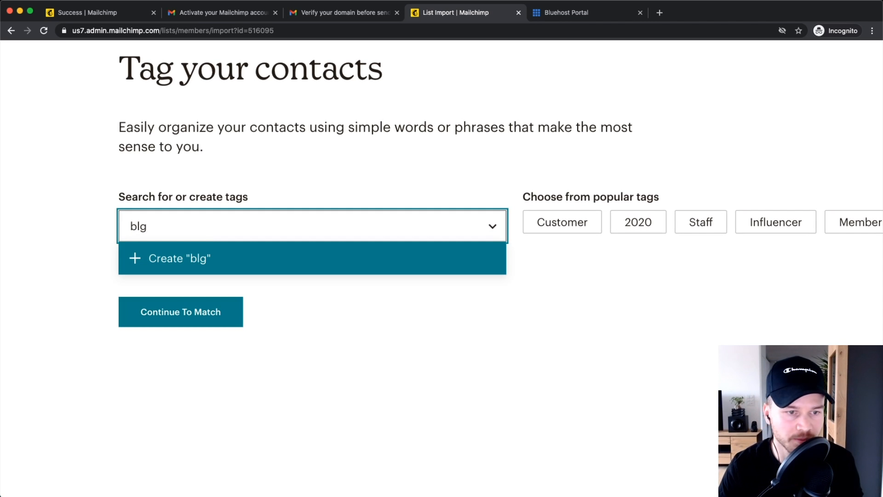
pyautogui.press('BackSpace')
pyautogui.write('og')
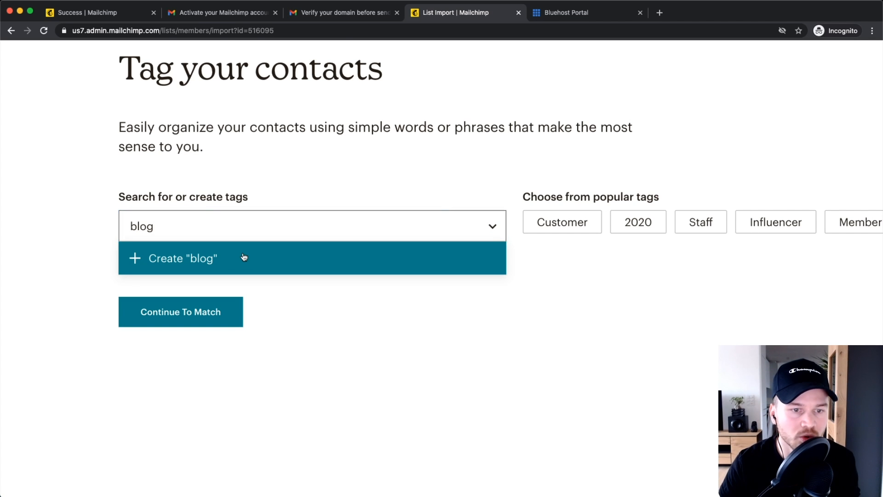
pyautogui.click(241, 257)
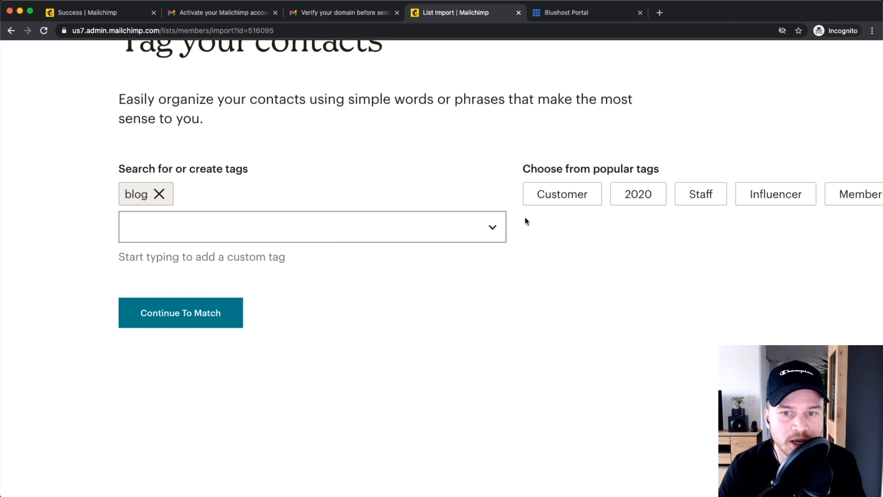
pyautogui.click(561, 203)
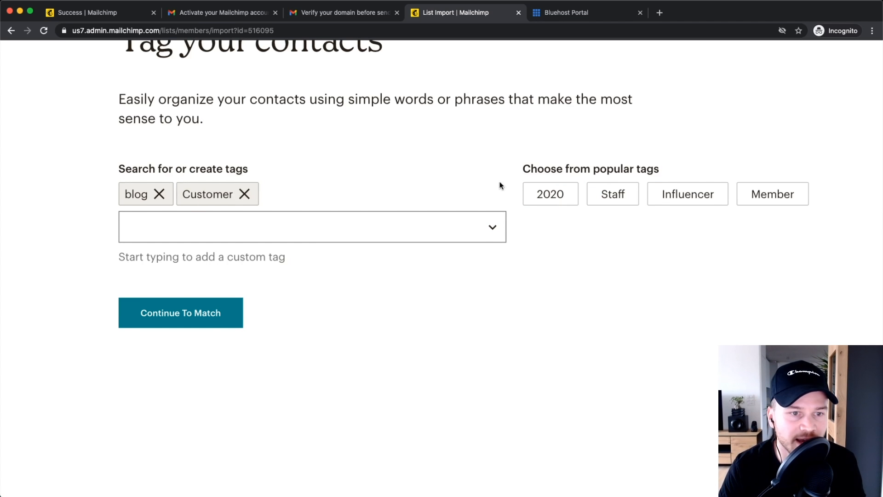
pyautogui.click(160, 194)
pyautogui.click(187, 194)
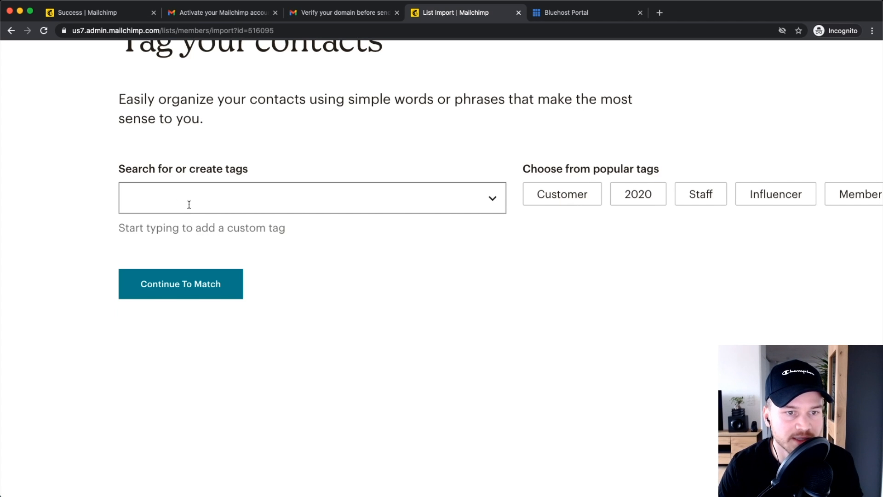
# Step: Tag the contacts with the existing 'import from GR' tag and continue to Match
pyautogui.click(190, 202)
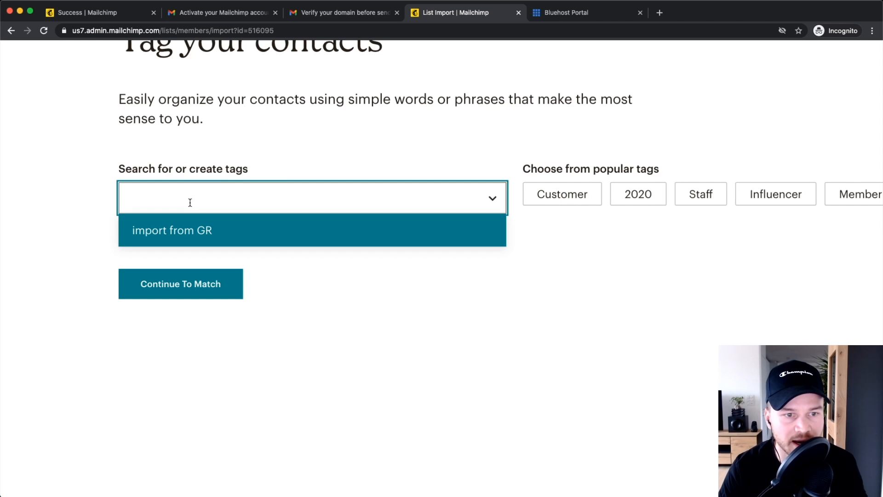
pyautogui.write('import')
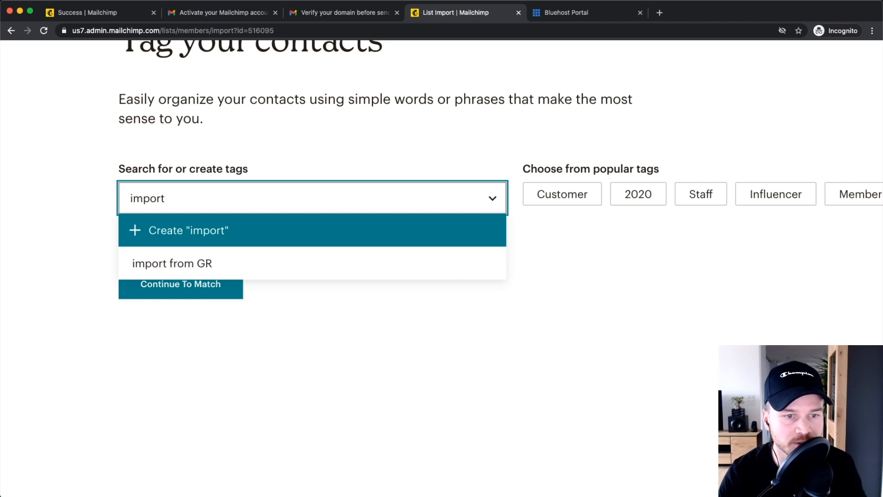
pyautogui.click(166, 263)
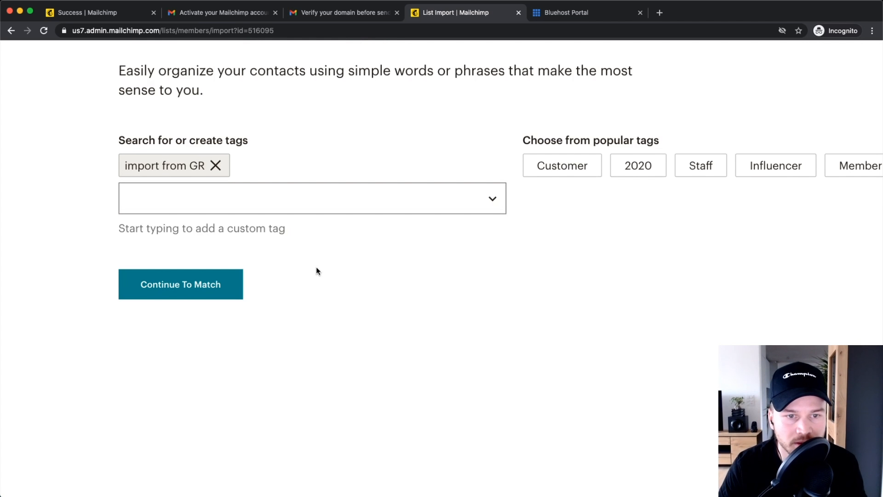
pyautogui.scroll(-3, 316, 267)
pyautogui.click(211, 334)
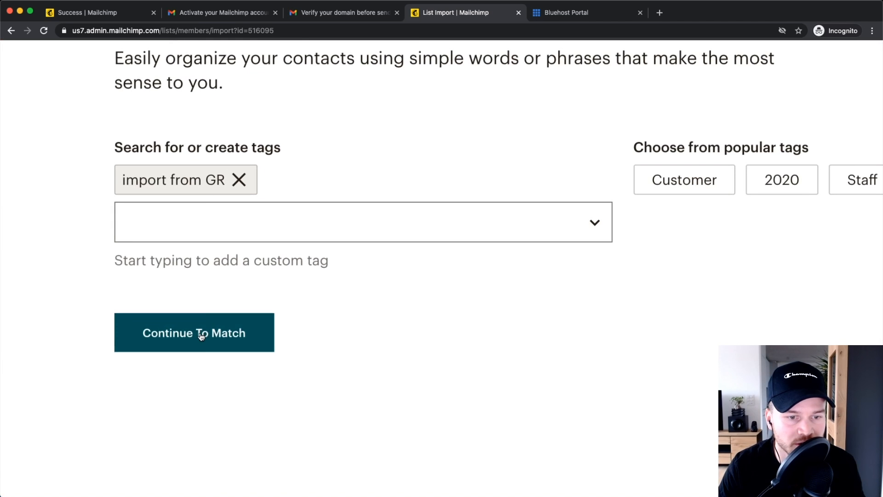
pyautogui.scroll(-3, 202, 333)
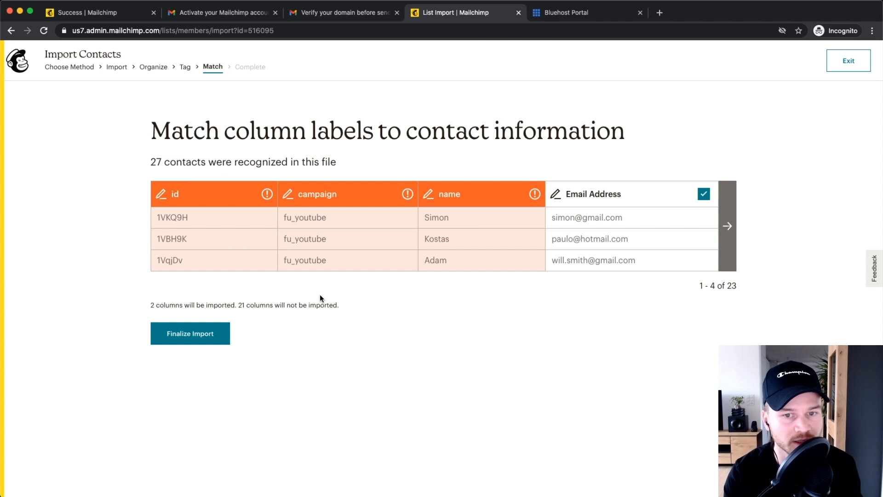
# Step: Map the name column to the First Name contact field
pyautogui.click(726, 227)
pyautogui.click(160, 226)
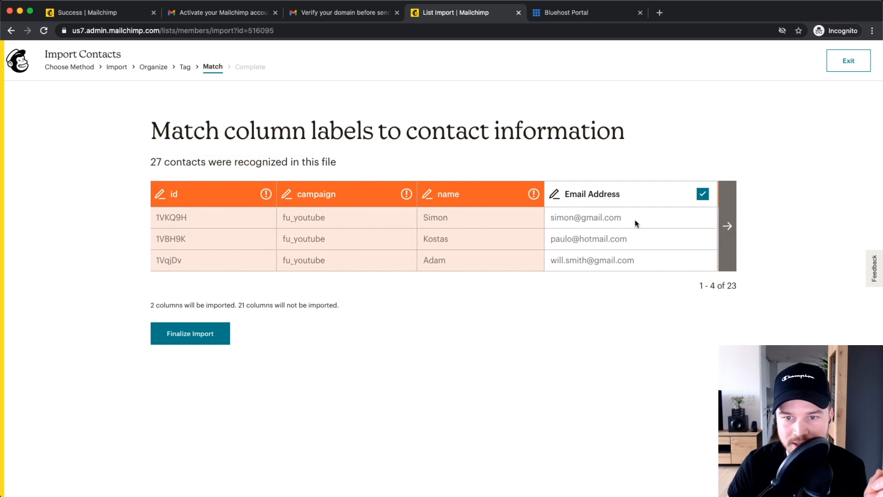
pyautogui.moveTo(552, 217); pyautogui.dragTo(603, 218)
pyautogui.moveTo(551, 238); pyautogui.dragTo(612, 239)
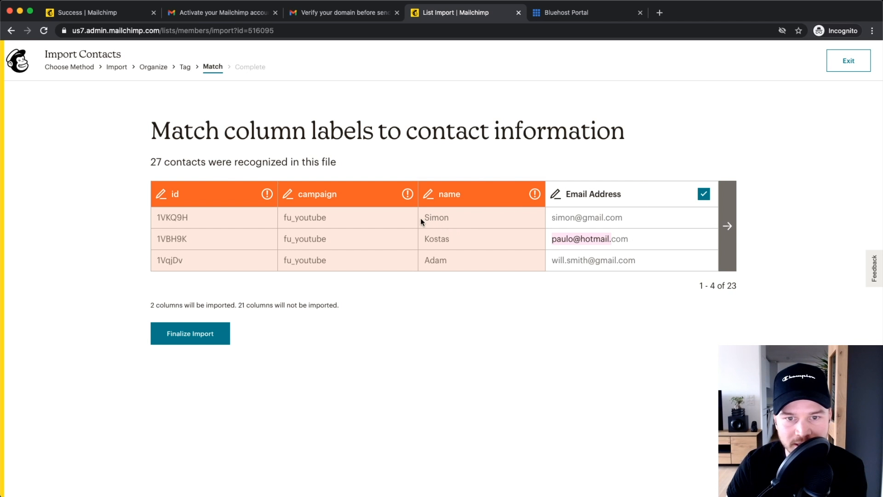
pyautogui.moveTo(420, 218); pyautogui.dragTo(481, 222)
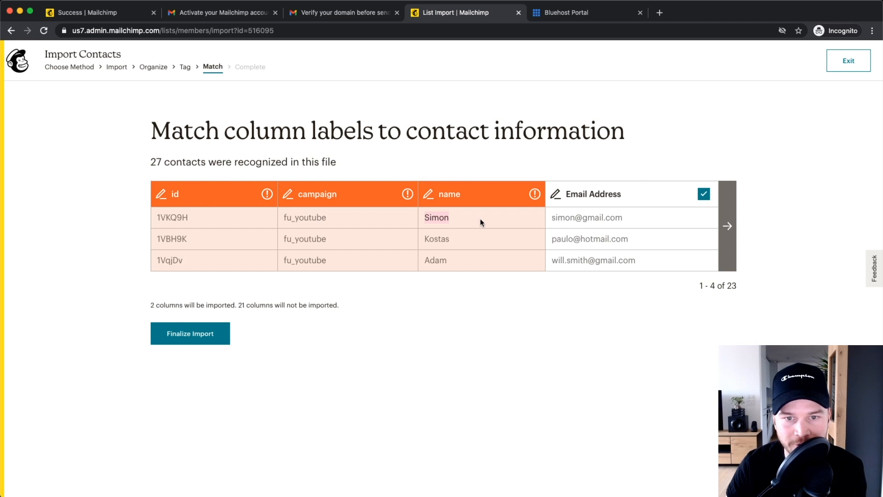
pyautogui.scroll(5, 459, 196)
pyautogui.click(462, 198)
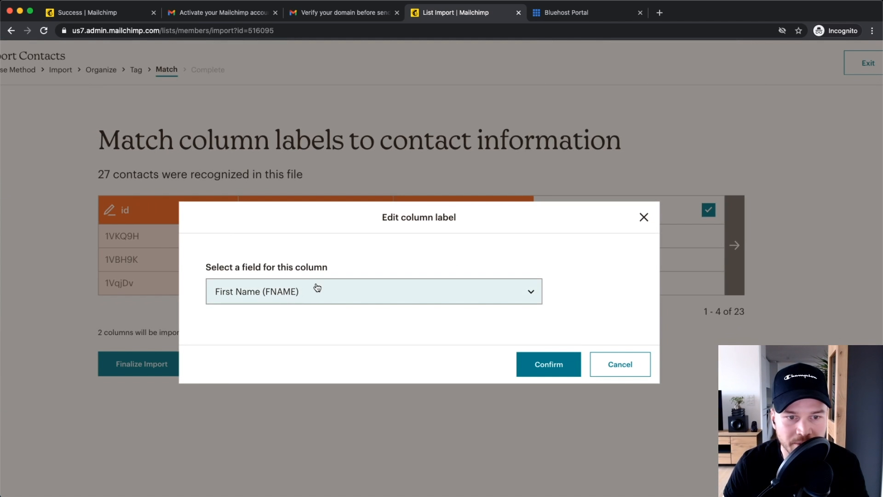
pyautogui.click(315, 289)
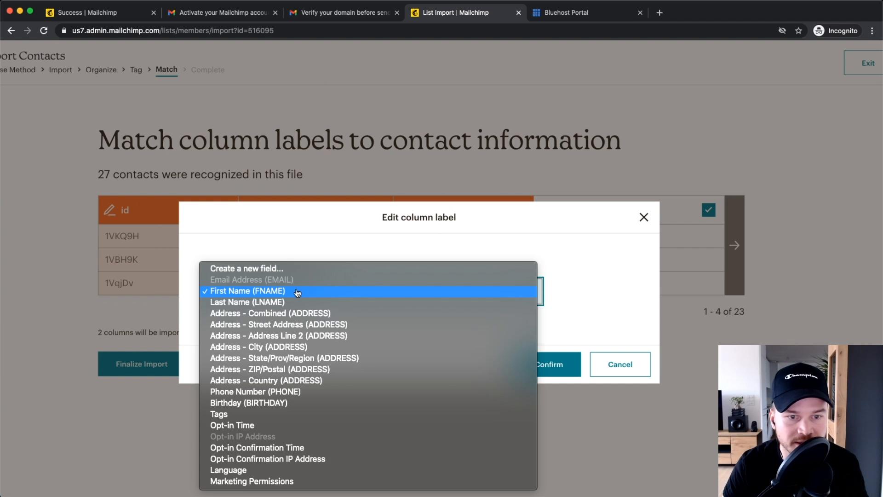
pyautogui.click(271, 293)
pyautogui.click(549, 364)
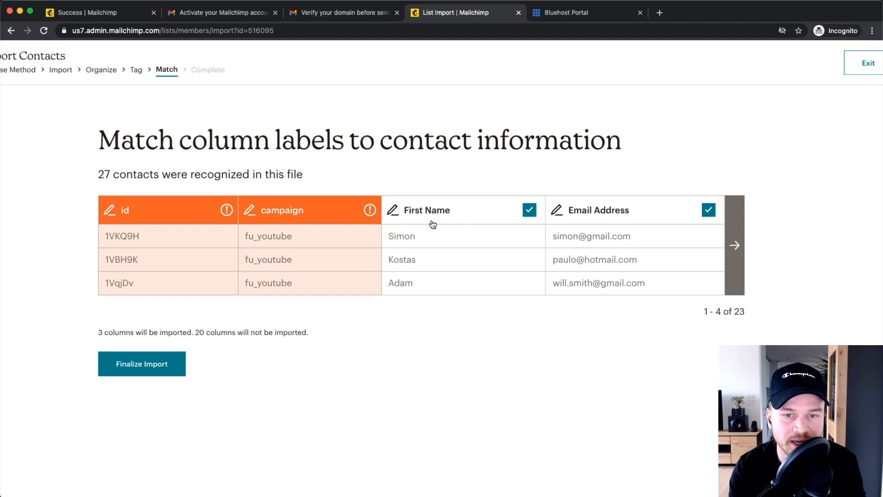
# Step: Page through columns 5 to 23 and back to review the remaining columns
pyautogui.click(734, 246)
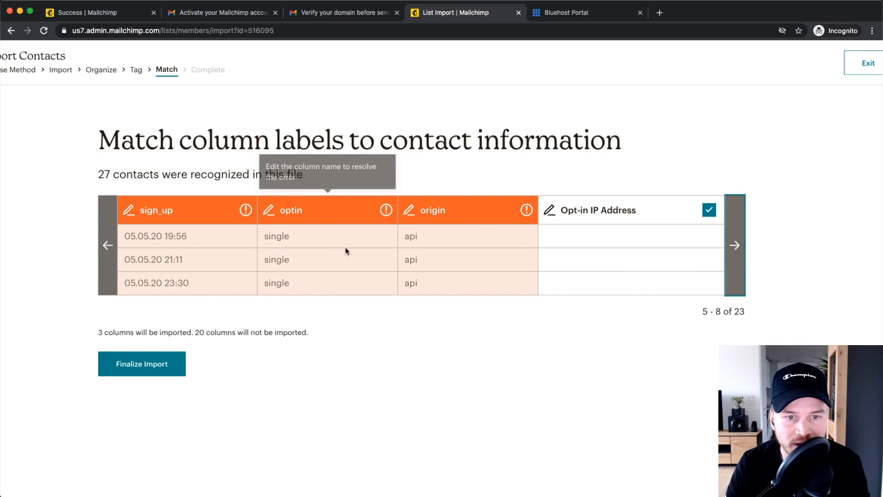
pyautogui.click(739, 260)
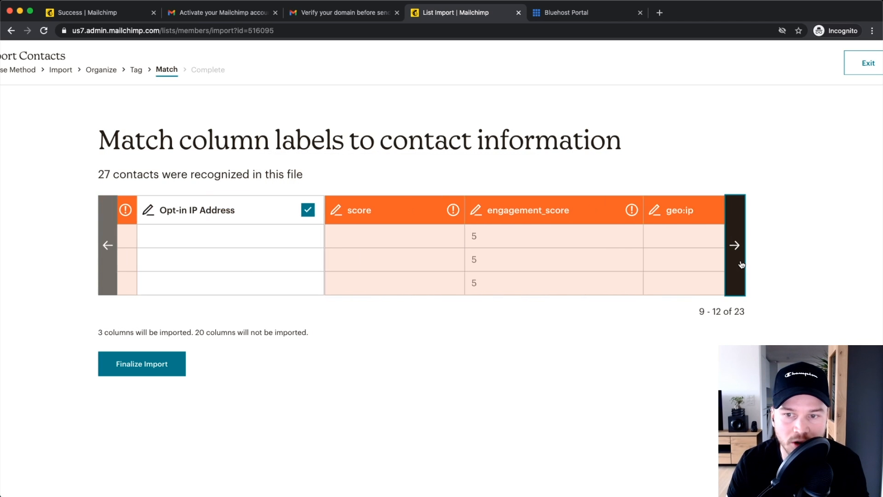
pyautogui.click(742, 261)
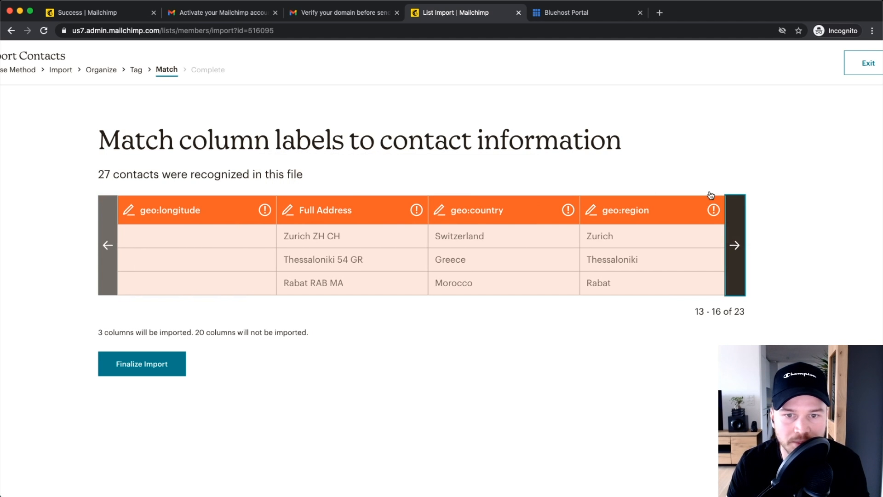
pyautogui.click(734, 246)
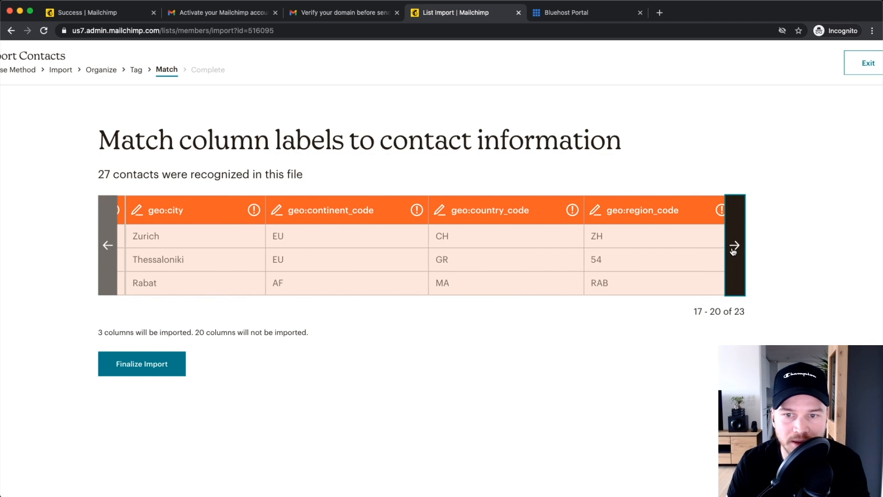
pyautogui.click(734, 248)
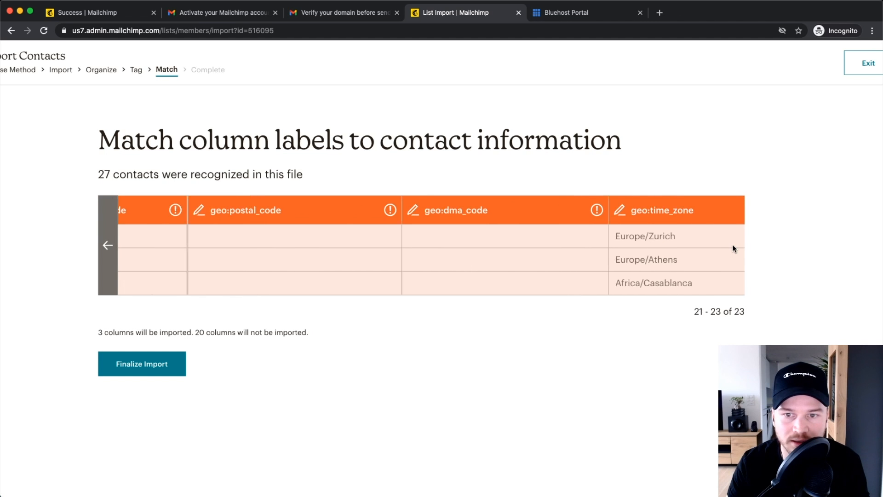
pyautogui.click(111, 246)
pyautogui.click(112, 248)
pyautogui.click(114, 252)
pyautogui.click(114, 251)
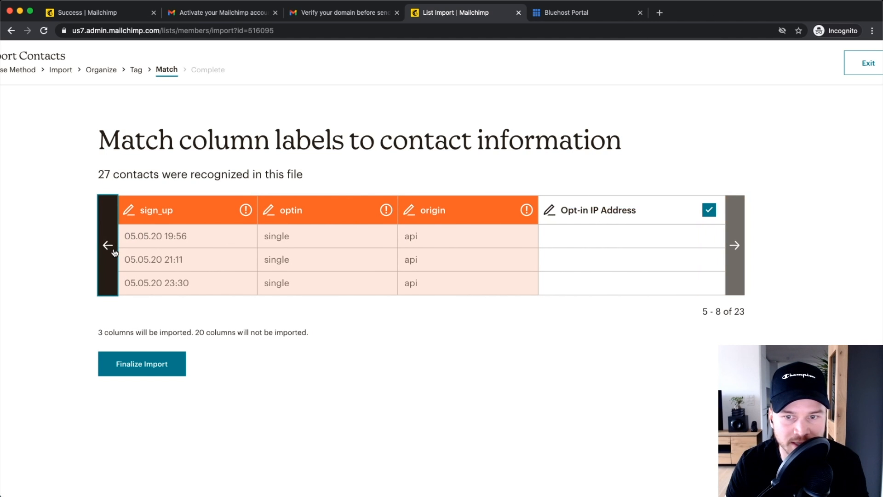
pyautogui.click(113, 247)
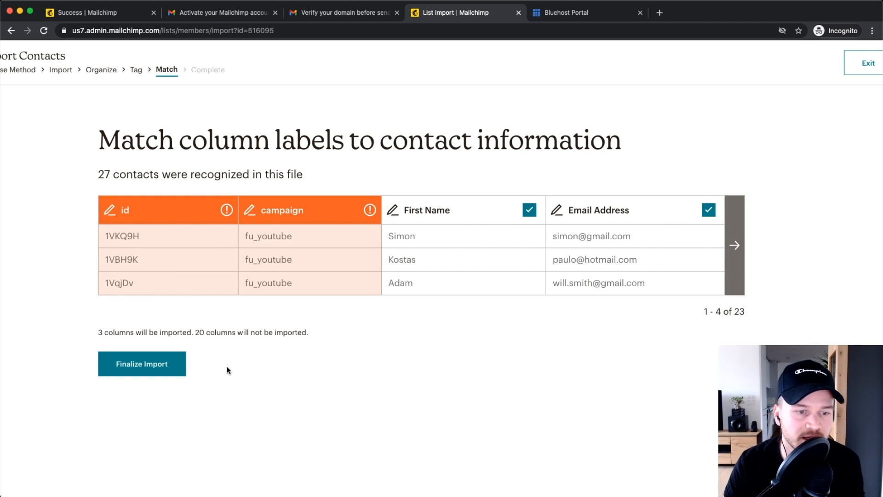
# Step: Finalize and complete the import, review 23 updated and 4 new contacts, then exit
pyautogui.click(134, 359)
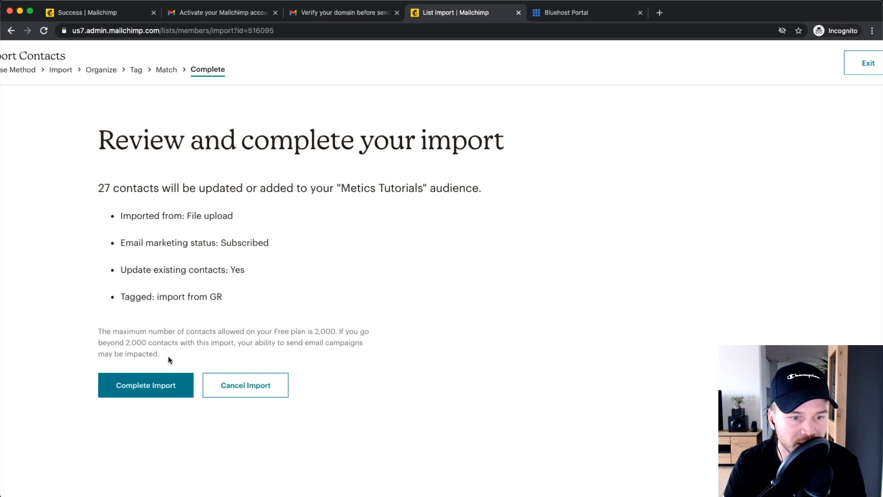
pyautogui.click(150, 391)
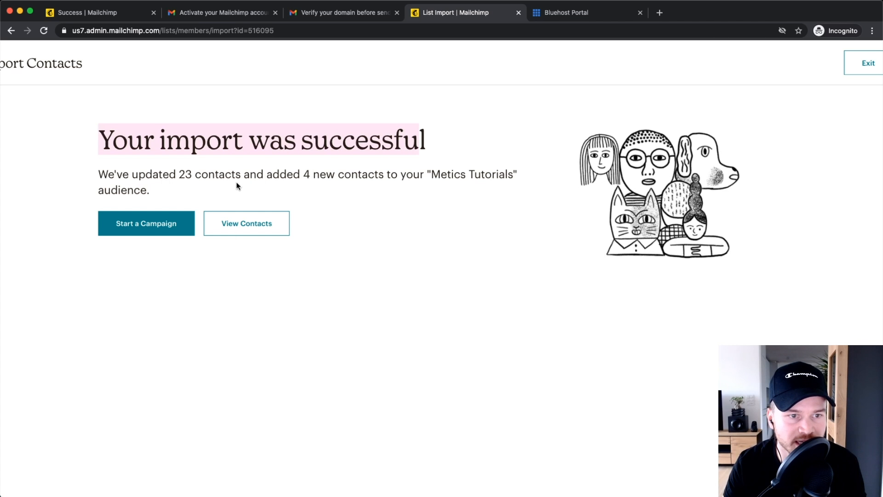
pyautogui.moveTo(179, 175); pyautogui.dragTo(238, 175)
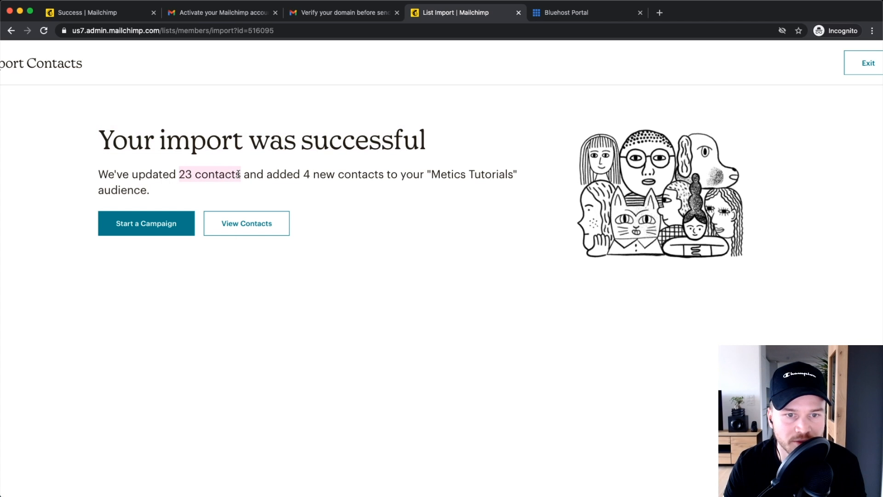
pyautogui.moveTo(310, 175); pyautogui.dragTo(396, 182)
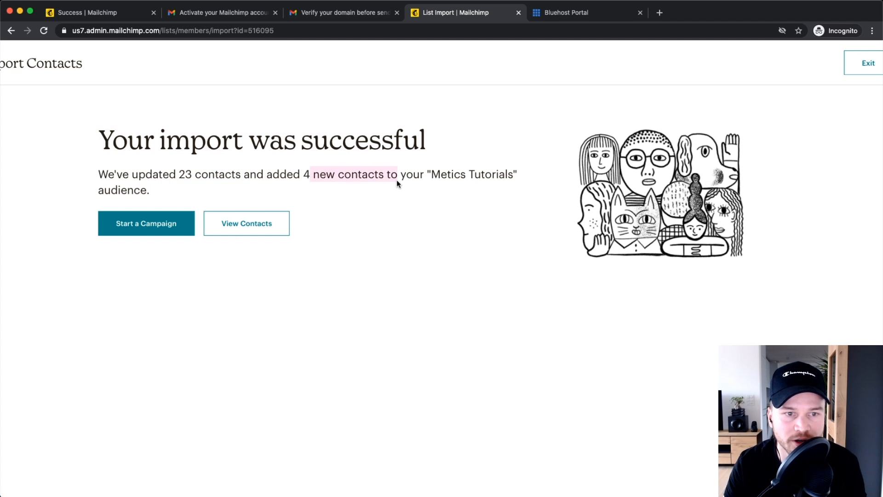
pyautogui.moveTo(179, 175); pyautogui.dragTo(219, 173)
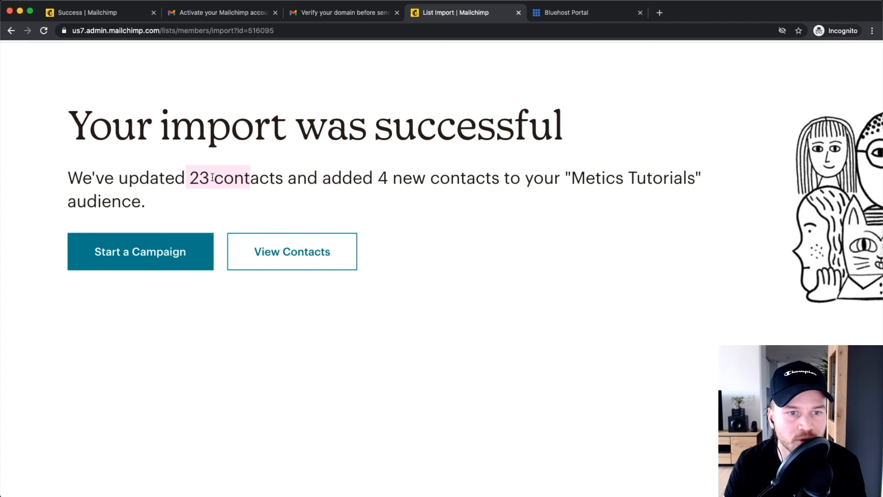
pyautogui.moveTo(190, 178); pyautogui.dragTo(231, 177)
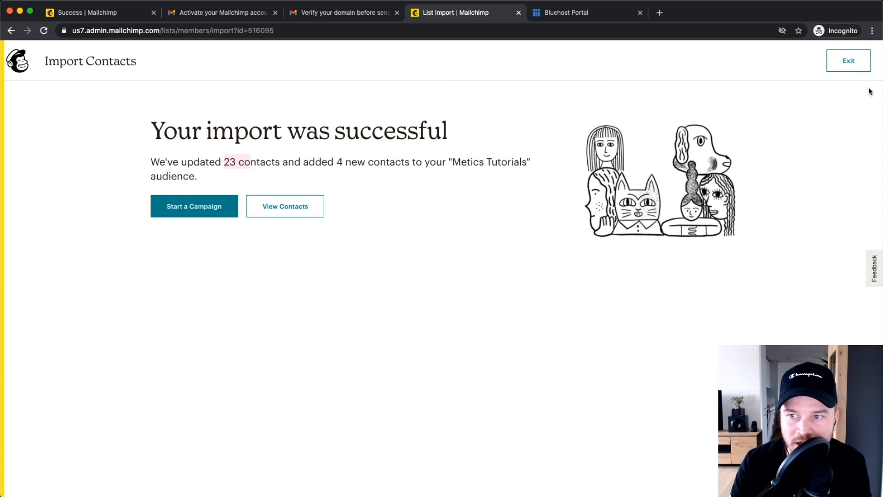
pyautogui.click(848, 60)
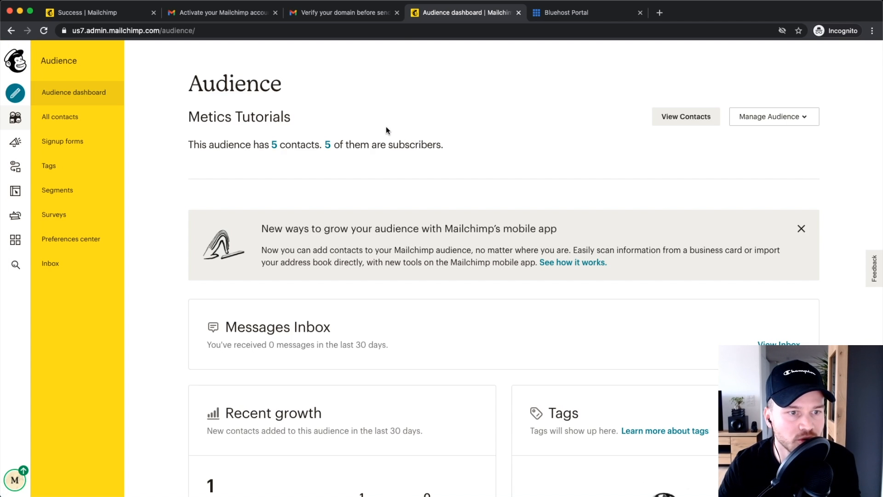
# Step: Open All contacts and review the 5 subscribers' tags, source and rating
pyautogui.click(70, 115)
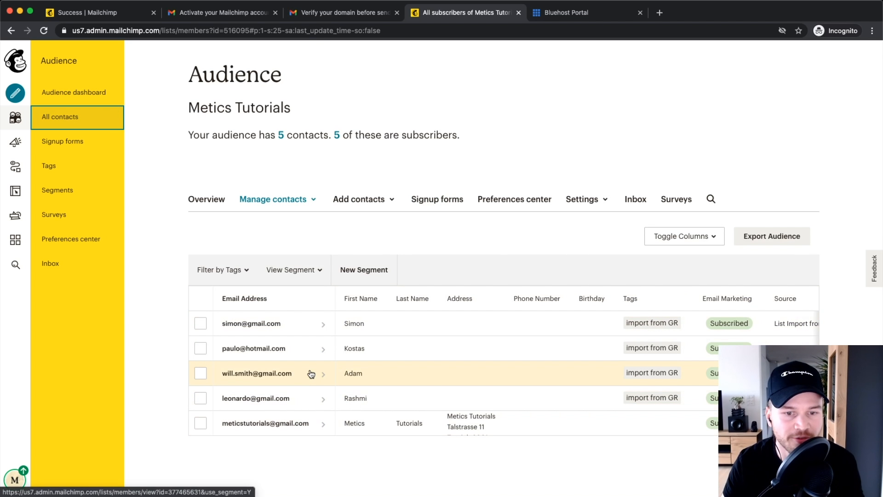
pyautogui.scroll(5, 323, 317)
pyautogui.scroll(-2, 318, 322)
pyautogui.scroll(-3, 300, 344)
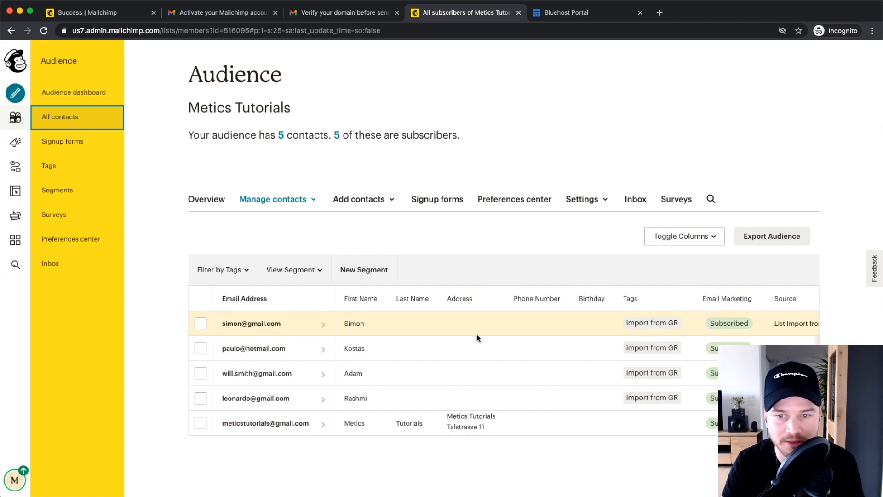
pyautogui.hscroll(2, 606, 345)
pyautogui.hscroll(1, 606, 345)
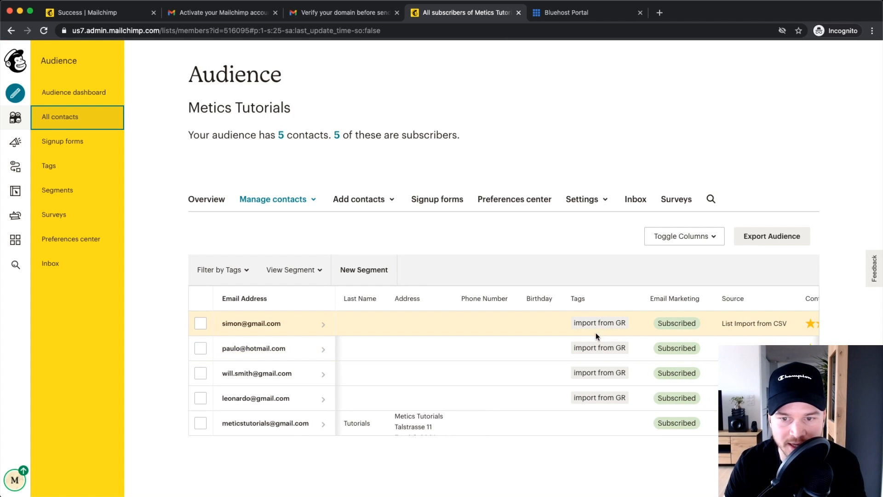
pyautogui.scroll(5, 618, 347)
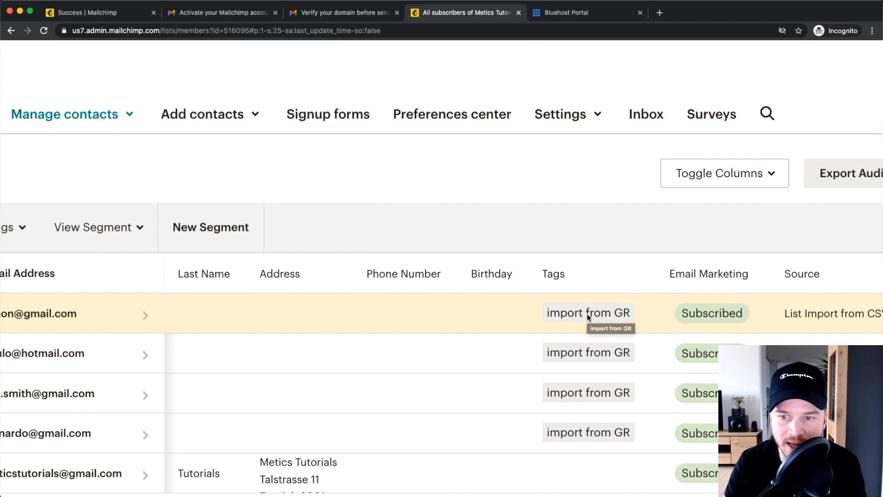
pyautogui.scroll(-5, 587, 313)
pyautogui.hscroll(2, 676, 332)
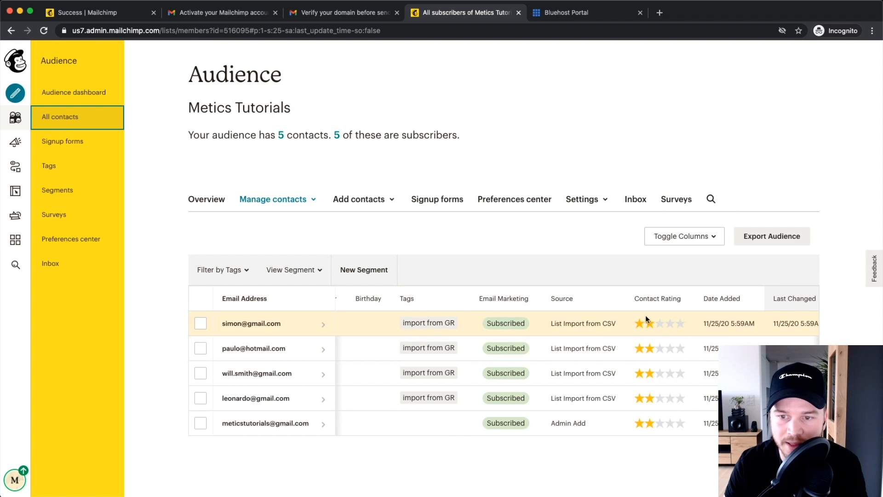
pyautogui.hscroll(1, 664, 360)
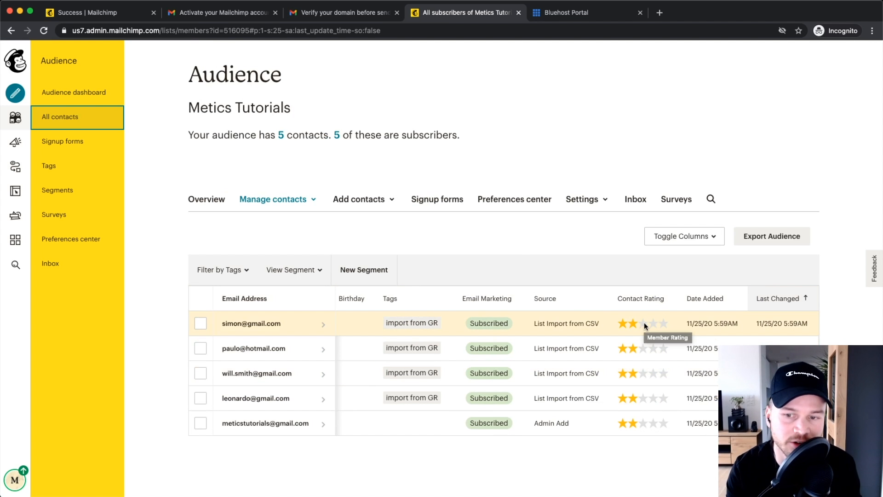
pyautogui.hscroll(-1, 568, 344)
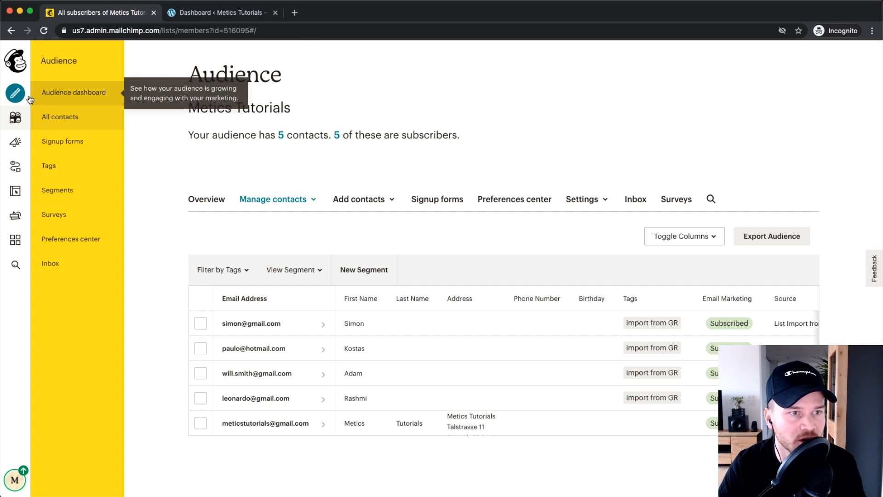
# Step: Create a Signup form of the Pop-up type for the Metics Tutorials audience
pyautogui.click(29, 110)
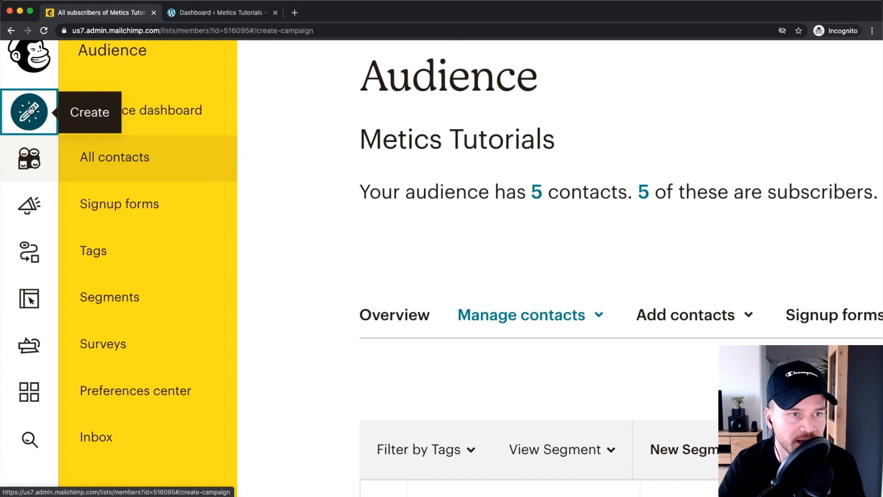
pyautogui.scroll(-10, 196, 244)
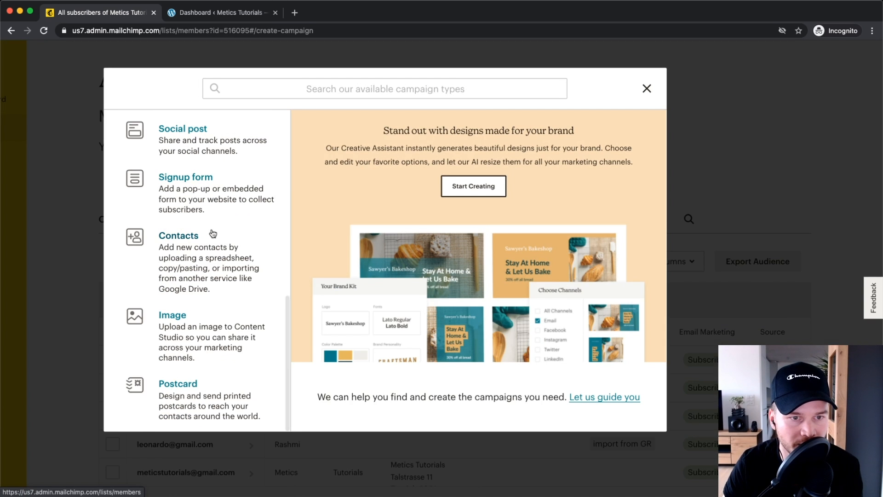
pyautogui.scroll(1, 198, 243)
pyautogui.click(195, 209)
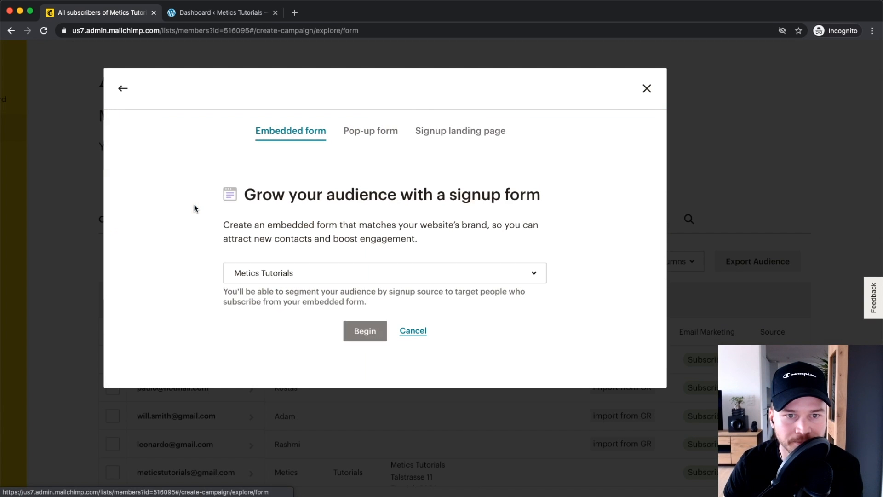
pyautogui.scroll(5, 362, 149)
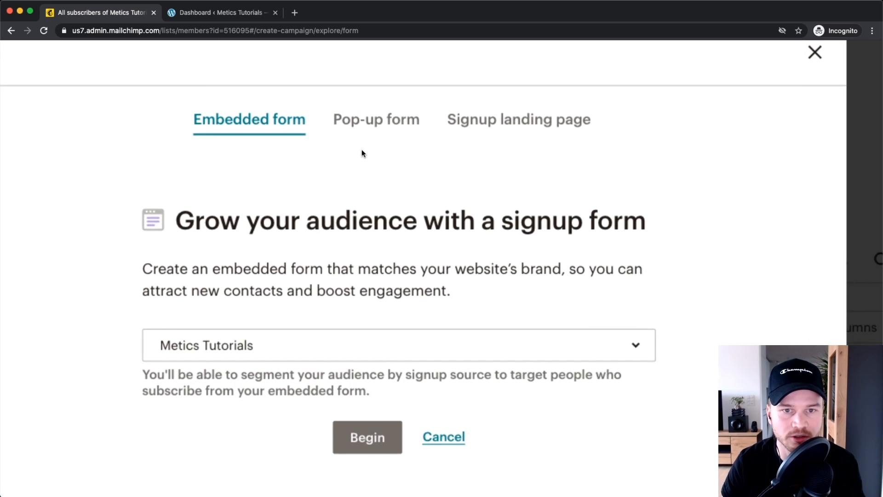
pyautogui.scroll(1, 360, 149)
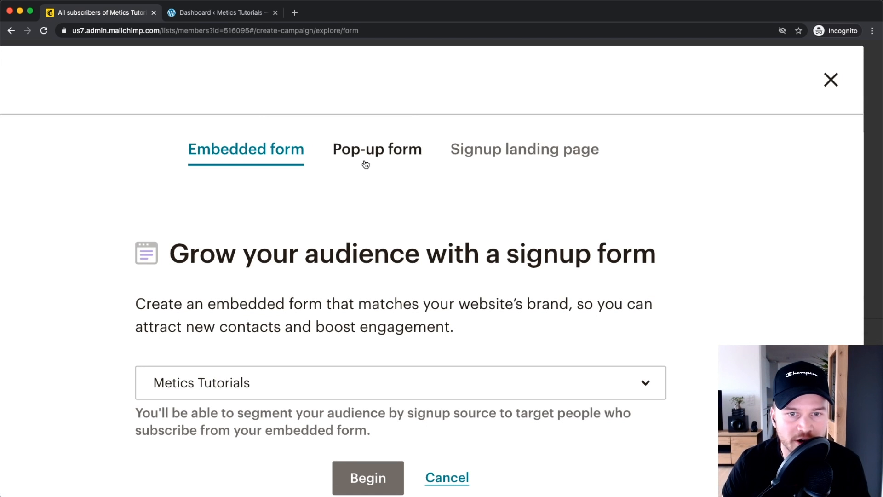
pyautogui.click(368, 152)
pyautogui.scroll(-5, 374, 153)
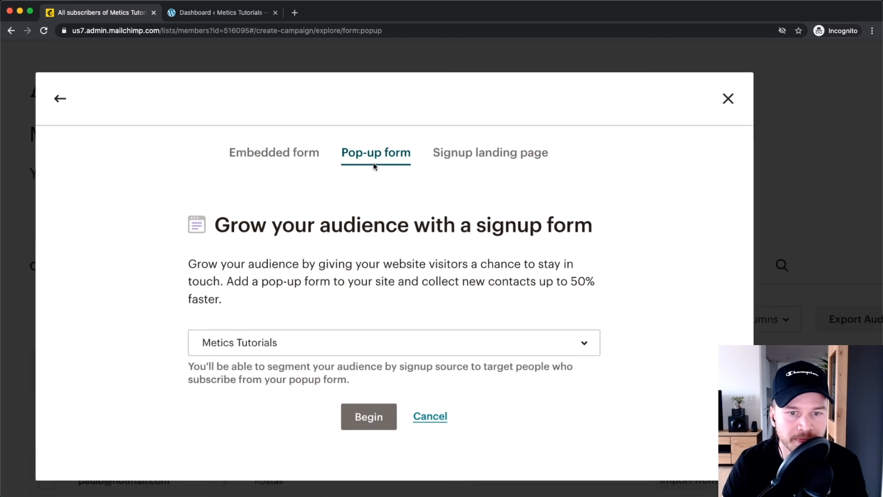
pyautogui.scroll(-1, 299, 290)
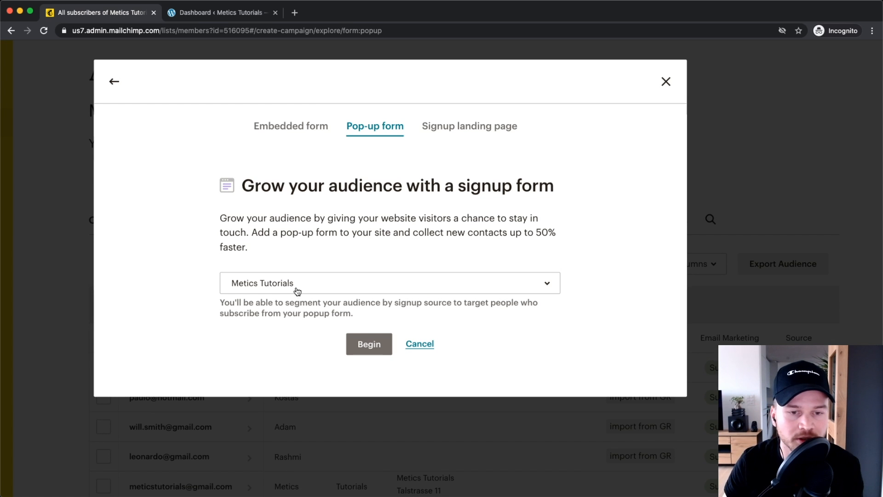
pyautogui.click(298, 291)
pyautogui.click(271, 334)
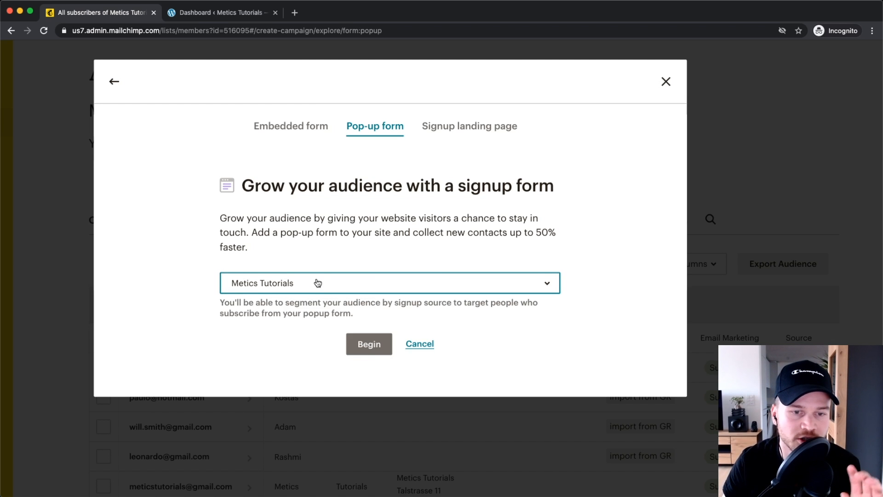
# Step: Start building the pop-up and try several layouts, settling on the top-image layout
pyautogui.click(369, 344)
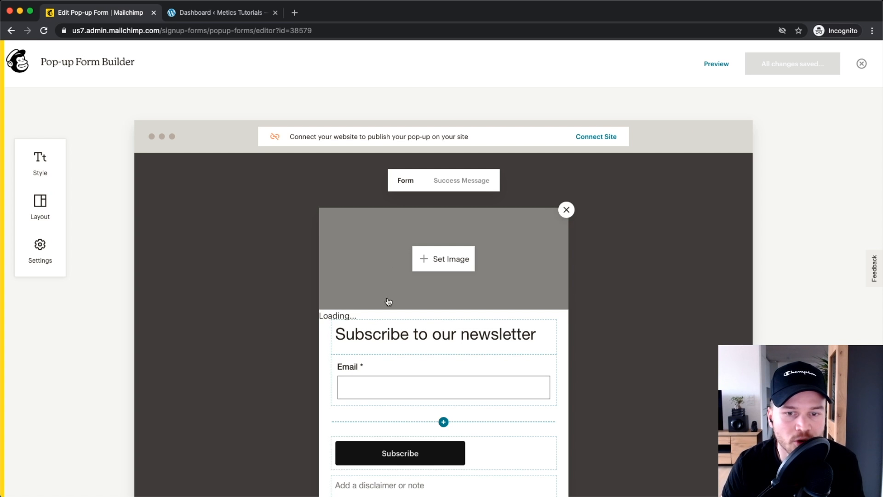
pyautogui.scroll(-2, 283, 329)
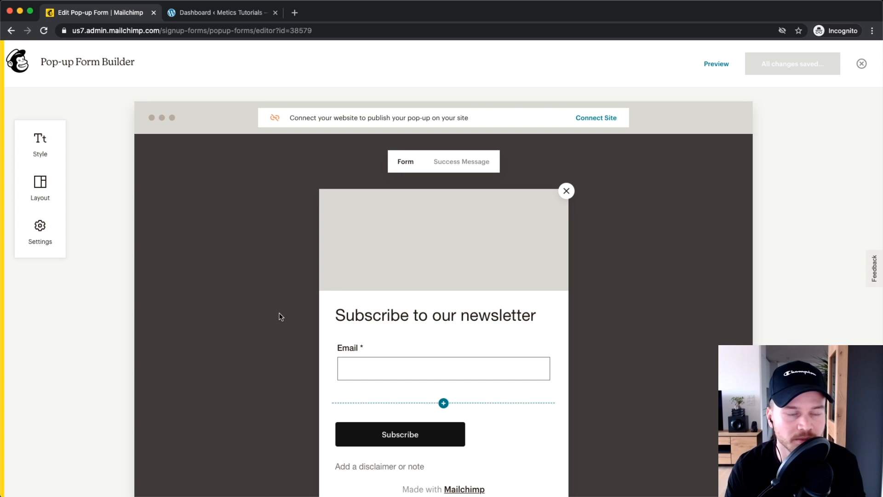
pyautogui.scroll(-1, 254, 271)
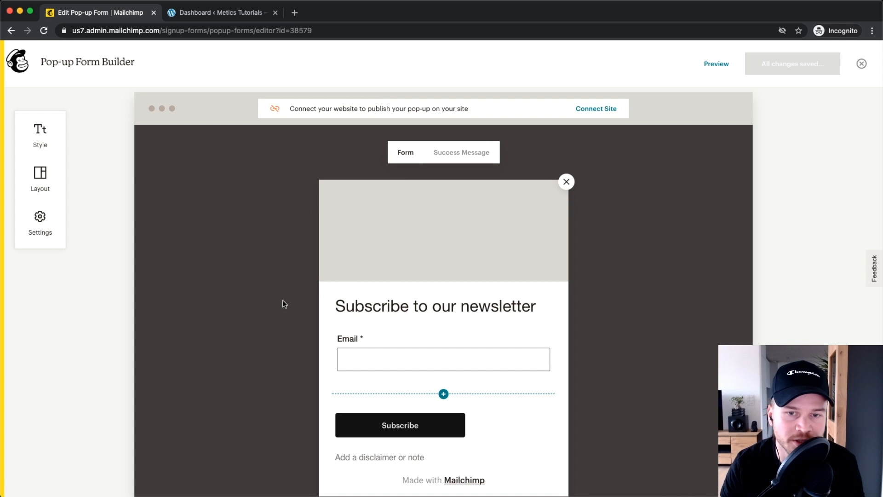
pyautogui.click(41, 177)
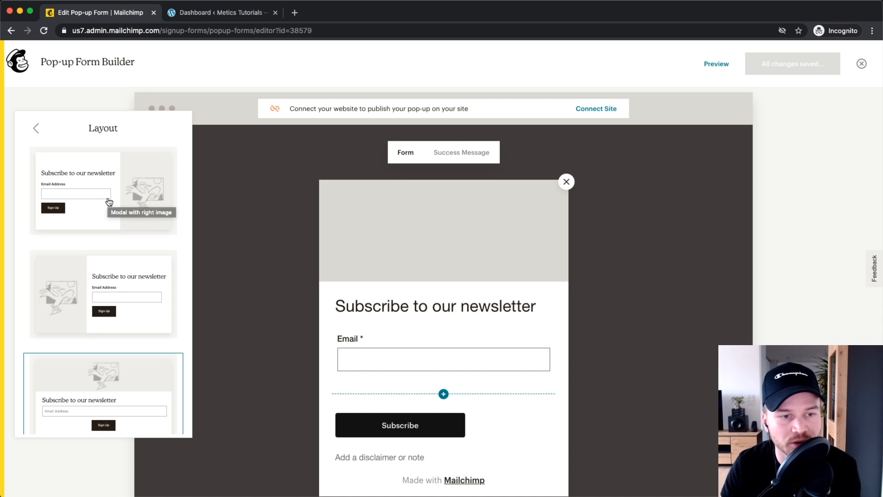
pyautogui.click(109, 202)
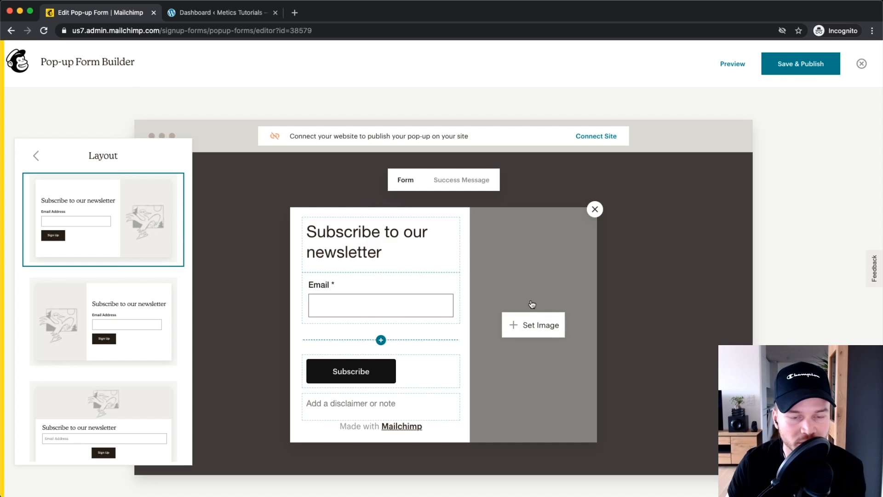
pyautogui.scroll(-3, 52, 267)
pyautogui.click(53, 272)
pyautogui.moveTo(351, 300)
pyautogui.scroll(-5, 77, 260)
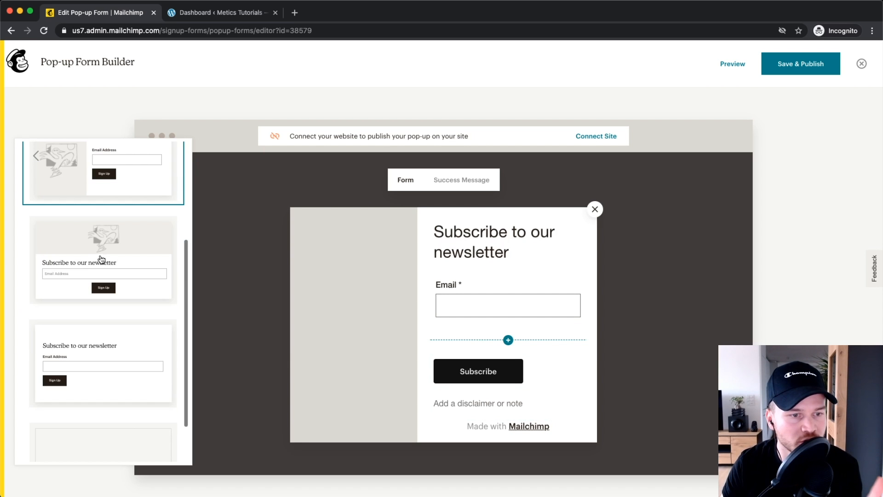
pyautogui.scroll(-2, 76, 259)
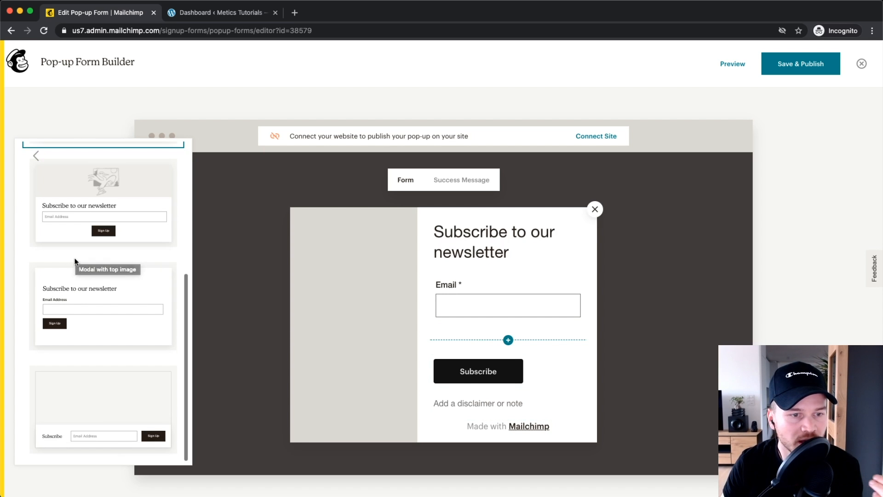
pyautogui.click(94, 308)
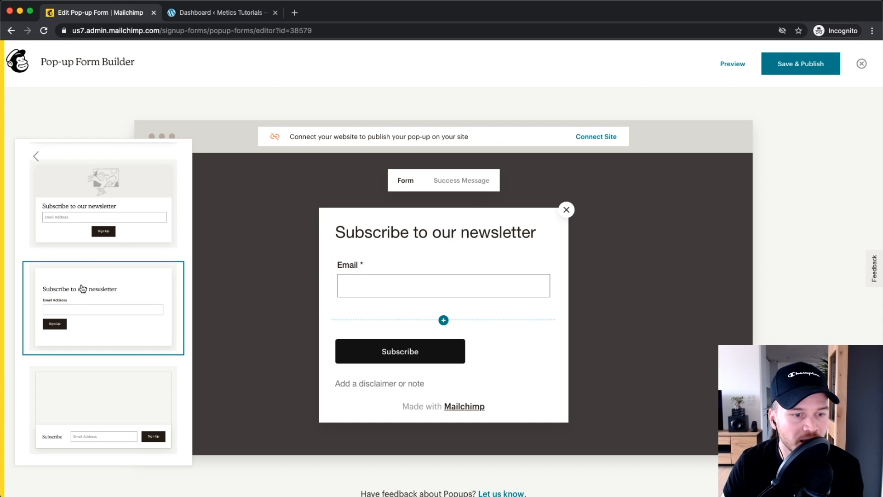
pyautogui.scroll(5, 81, 285)
pyautogui.click(114, 296)
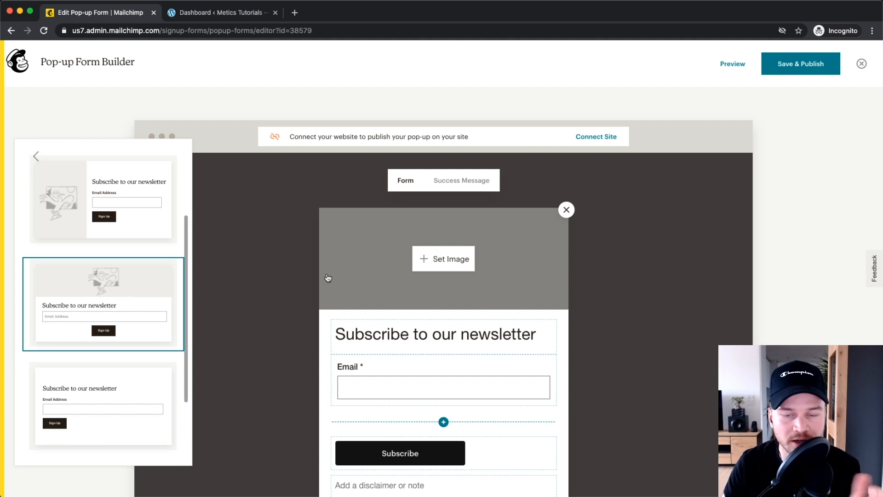
# Step: Close the layout panel and open the image picker for the pop-up's image area
pyautogui.scroll(-2, 280, 257)
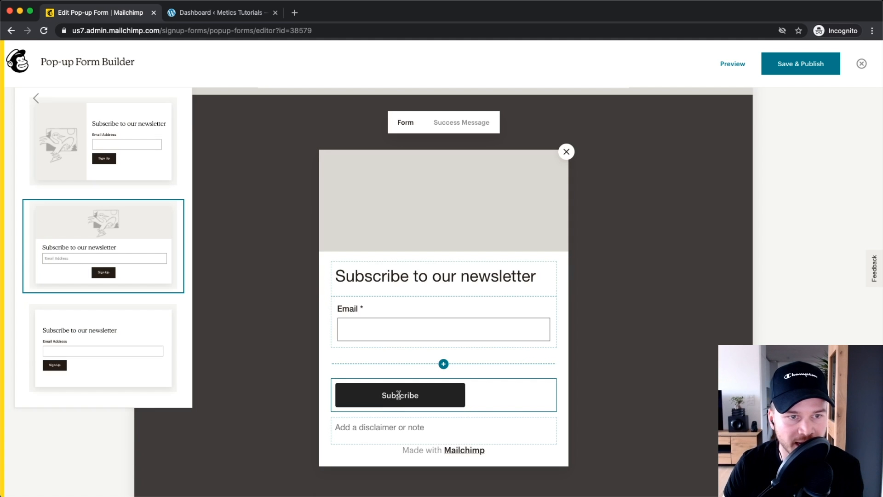
pyautogui.click(257, 261)
pyautogui.scroll(2, 252, 253)
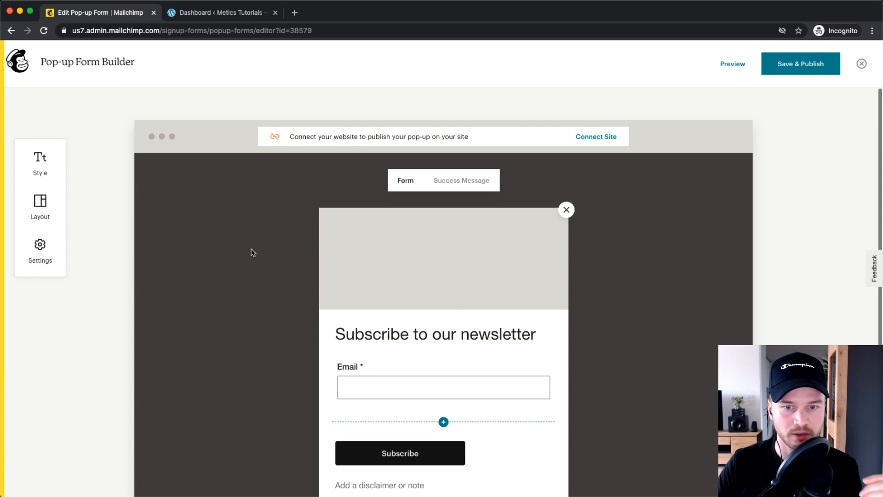
pyautogui.moveTo(436, 259)
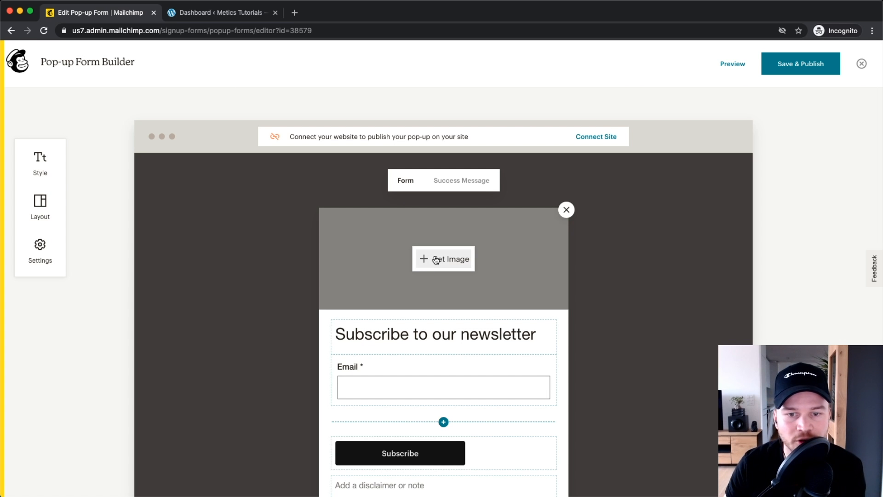
pyautogui.click(435, 262)
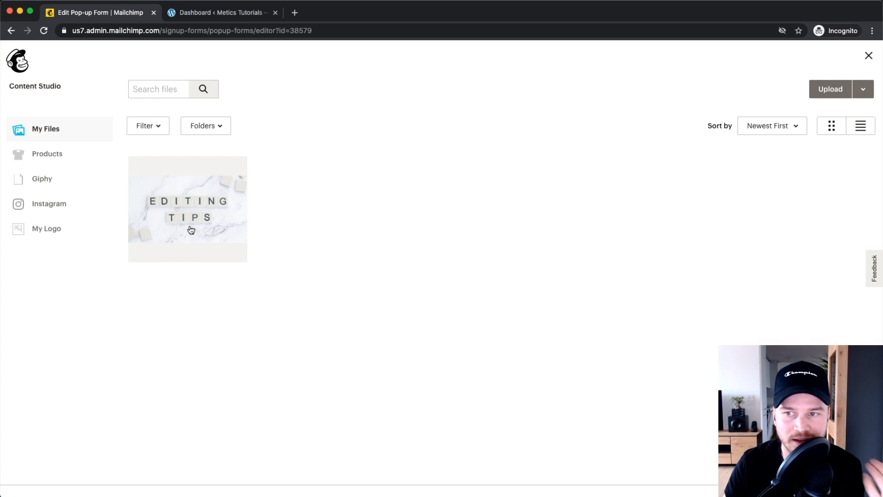
# Step: Insert the EDITING TIPS image from Content Studio into the pop-up's header
pyautogui.scroll(5, 191, 221)
pyautogui.scroll(-5, 190, 221)
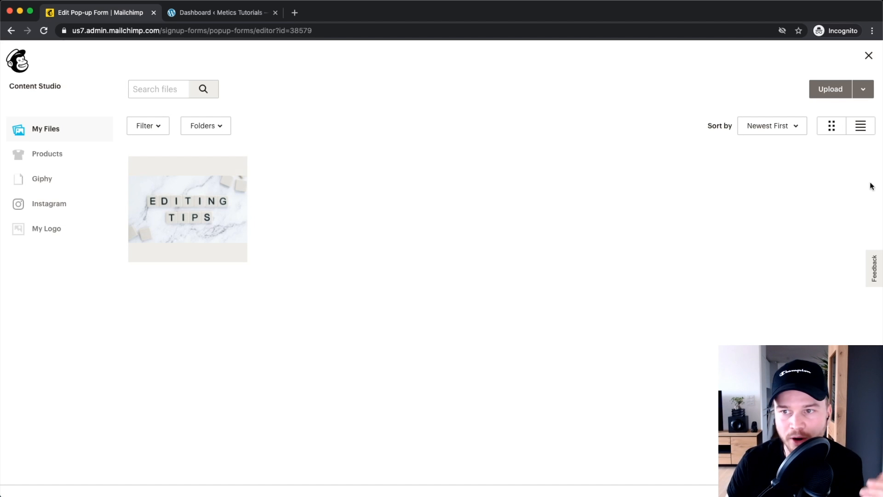
pyautogui.click(825, 90)
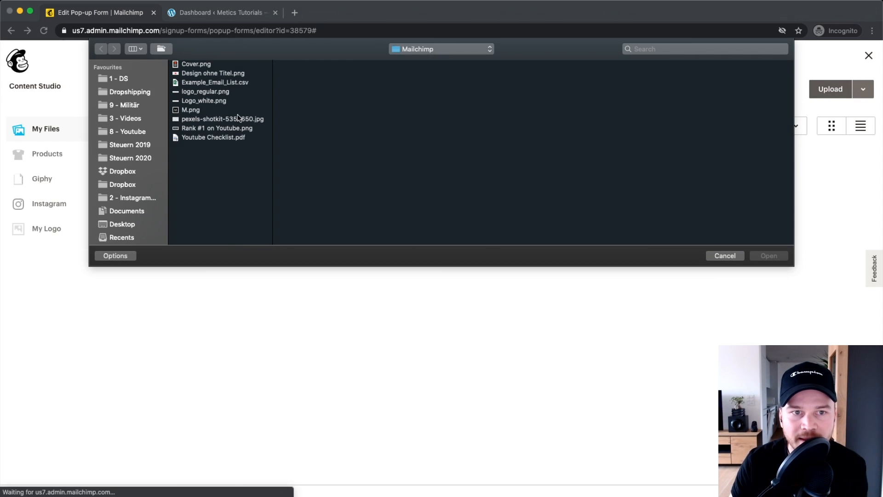
pyautogui.click(731, 256)
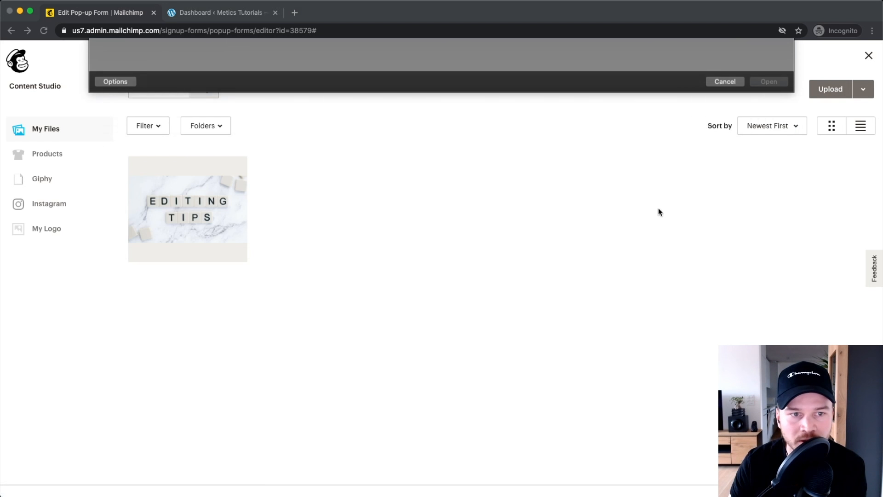
pyautogui.click(195, 209)
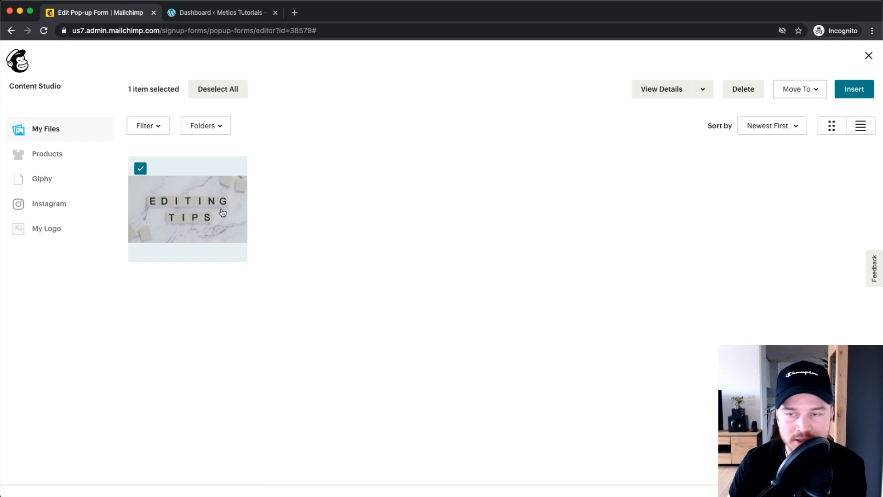
pyautogui.click(853, 90)
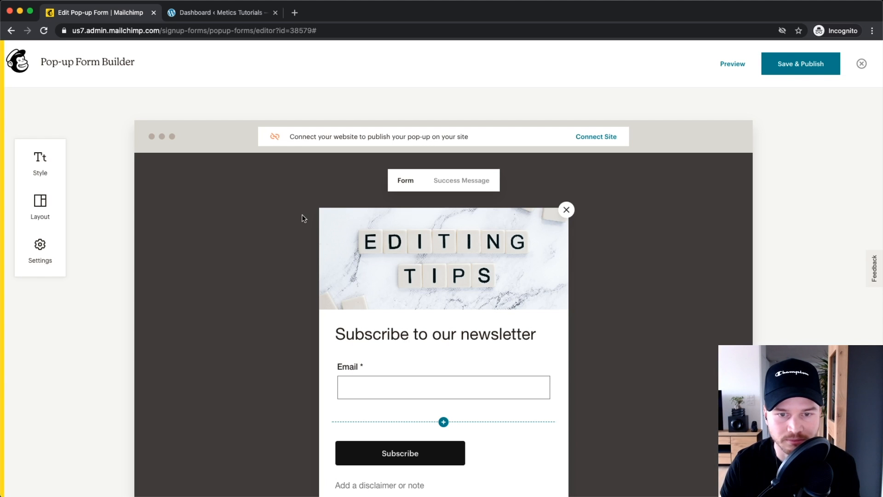
# Step: Replace the pop-up heading text with 'Get our weekly editing tips!'
pyautogui.scroll(-3, 598, 280)
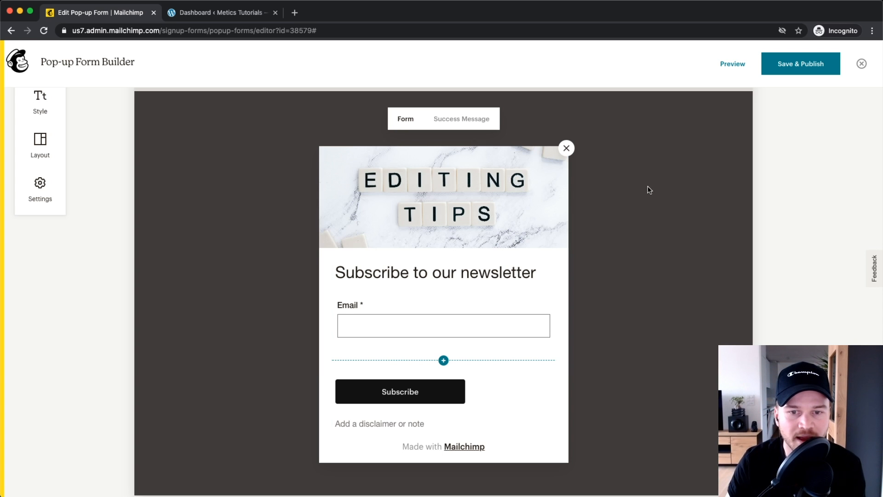
pyautogui.scroll(-1, 479, 205)
pyautogui.tripleClick(432, 252)
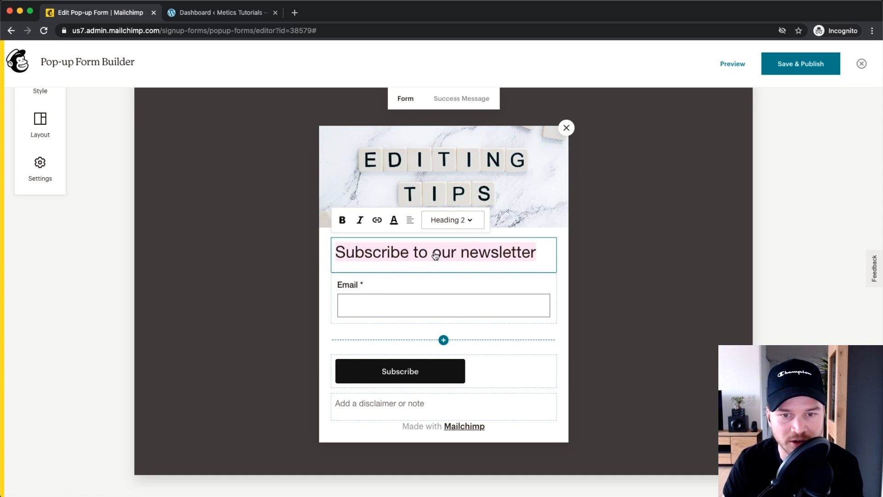
pyautogui.write('G')
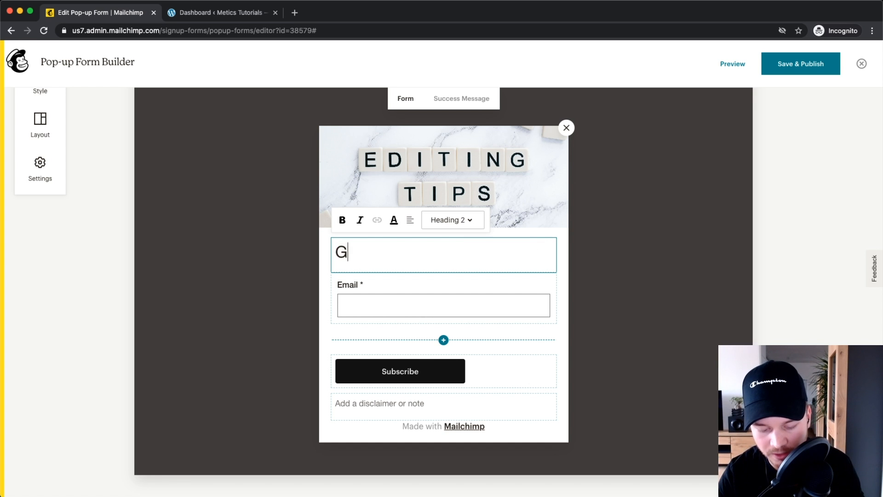
pyautogui.write('et our weekly e')
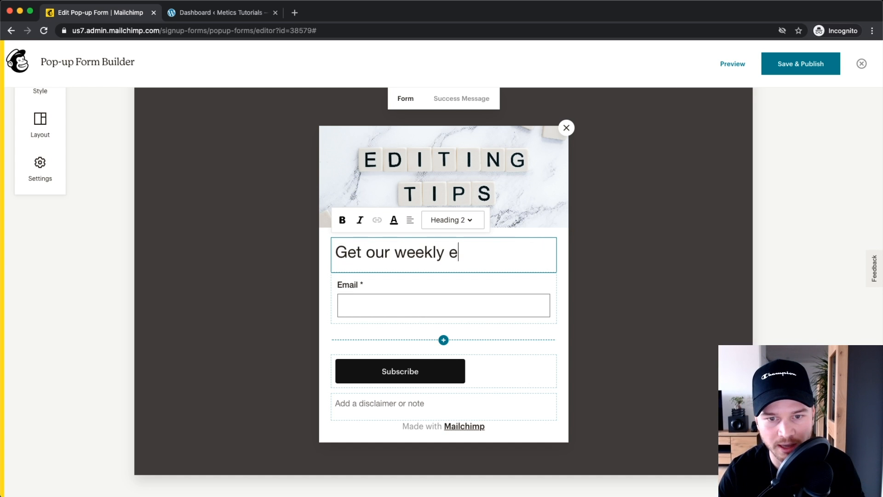
pyautogui.write('diting tips!')
pyautogui.click(430, 295)
pyautogui.click(416, 290)
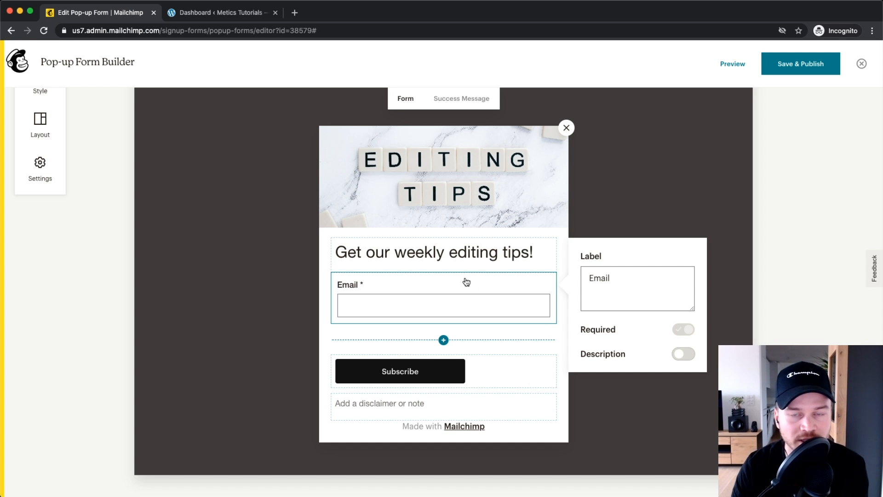
# Step: Add a First Name field to the form and move it above the Email field
pyautogui.click(443, 340)
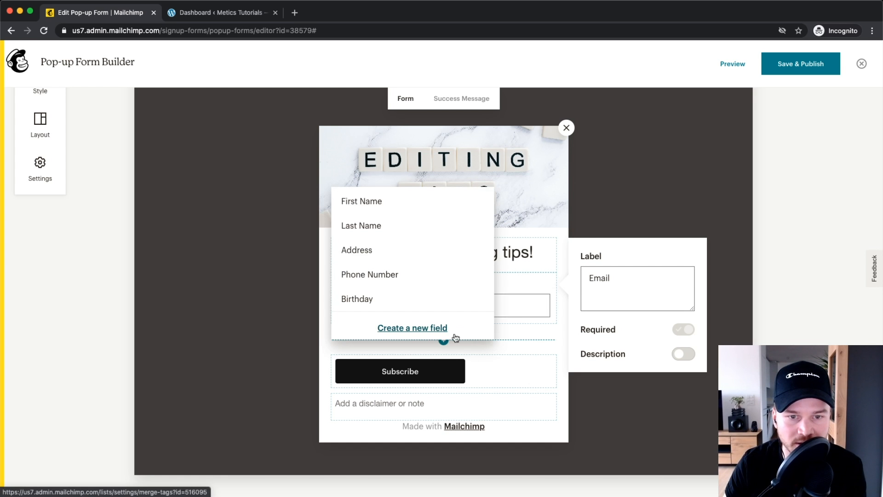
pyautogui.click(373, 204)
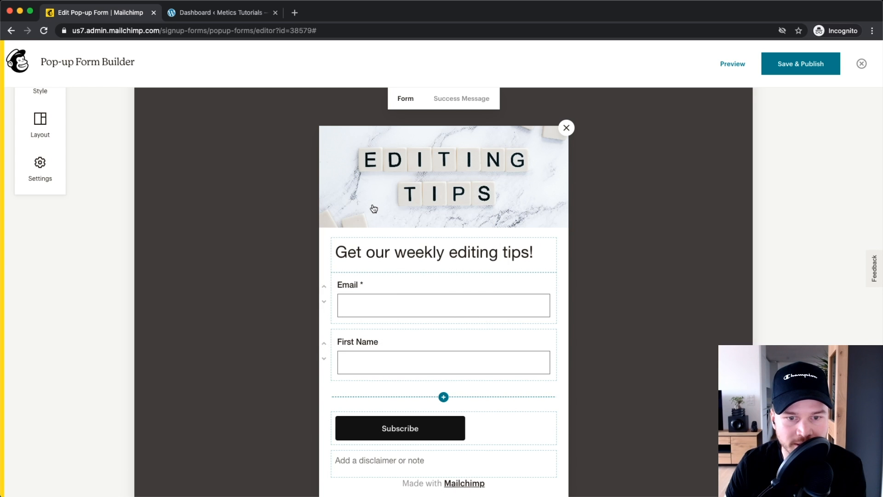
pyautogui.scroll(5, 363, 335)
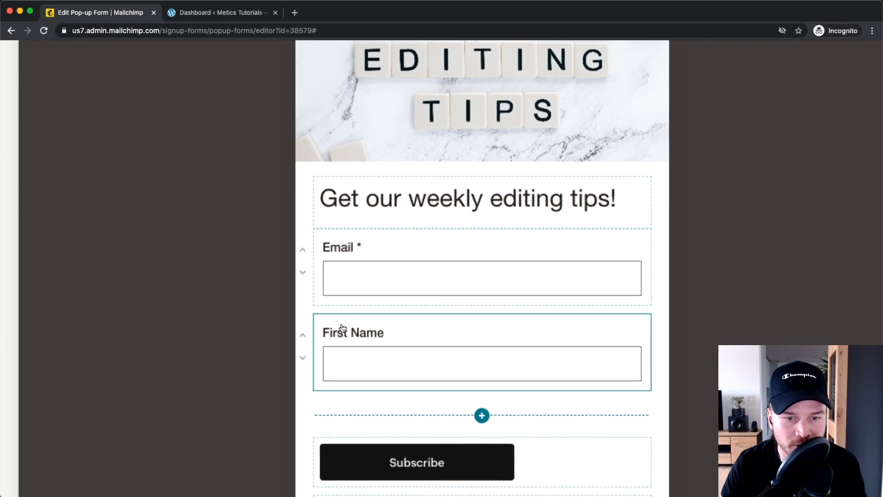
pyautogui.click(301, 336)
pyautogui.scroll(-2, 395, 355)
pyautogui.scroll(-5, 395, 354)
pyautogui.scroll(5, 377, 358)
pyautogui.scroll(-5, 385, 354)
# Step: Keep the First Name field optional by leaving Required switched off
pyautogui.click(377, 354)
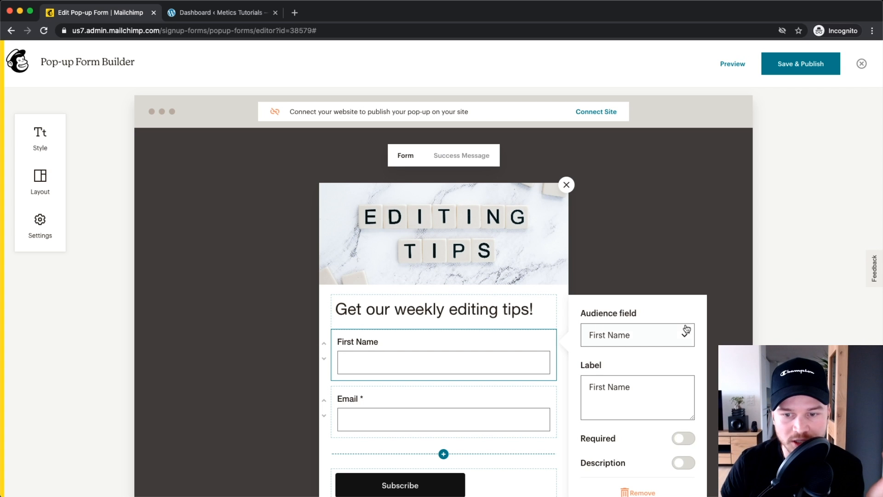
pyautogui.scroll(-2, 651, 429)
pyautogui.click(685, 365)
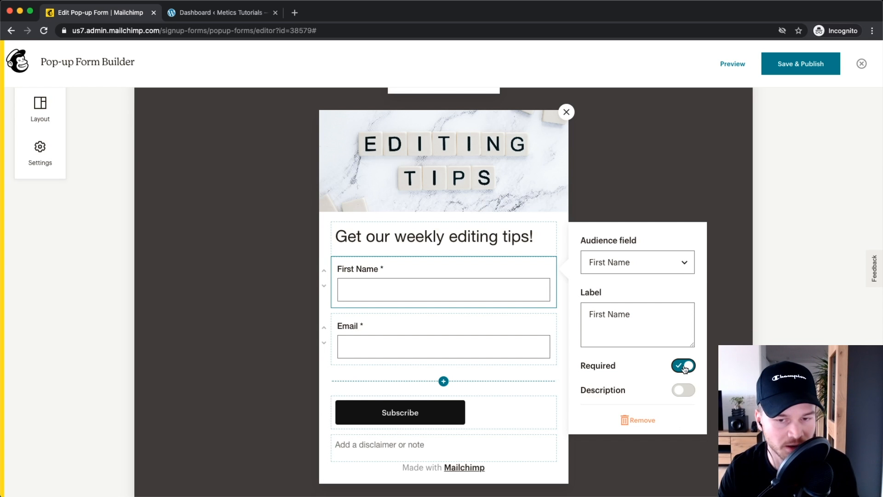
pyautogui.click(684, 366)
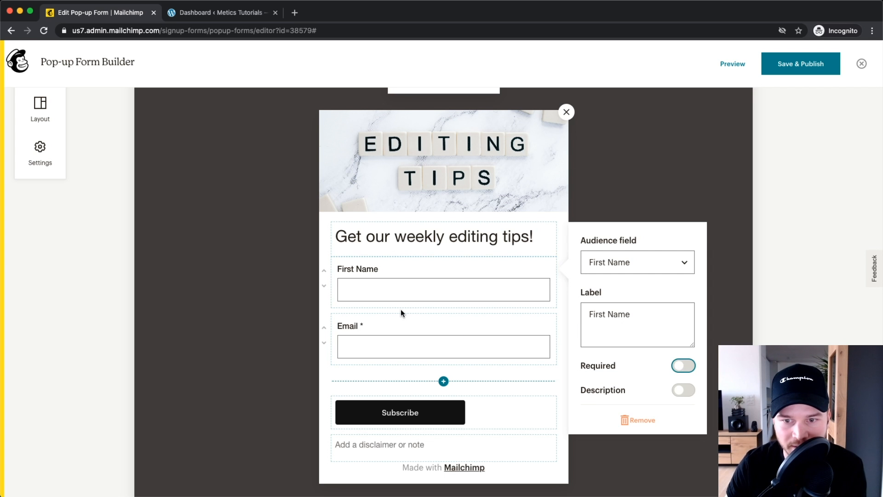
pyautogui.scroll(-1, 366, 315)
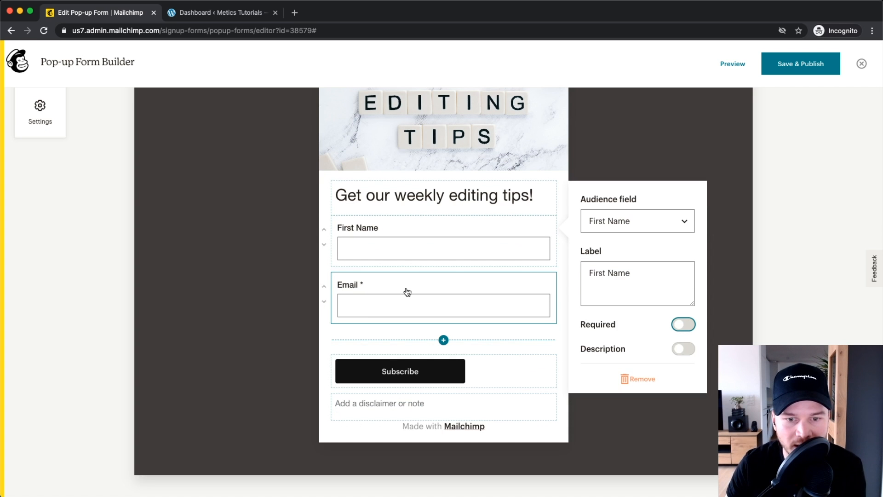
pyautogui.click(401, 370)
pyautogui.moveTo(424, 368); pyautogui.dragTo(356, 365)
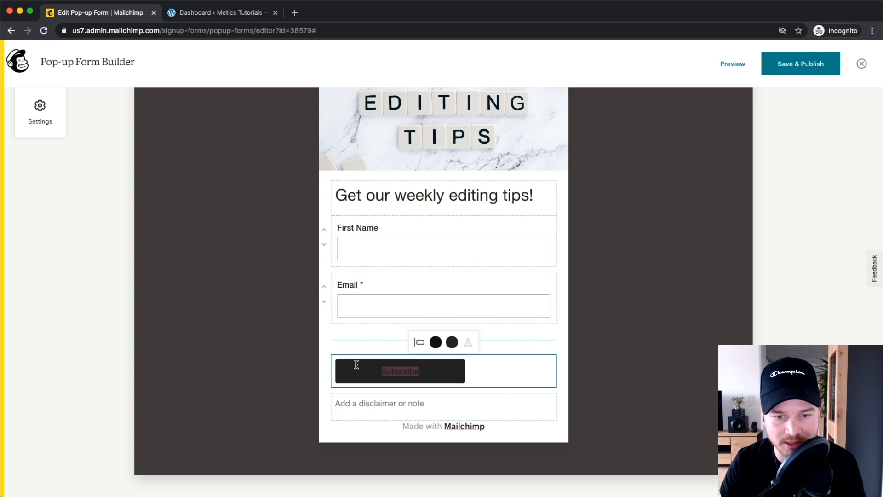
pyautogui.write('Sign ')
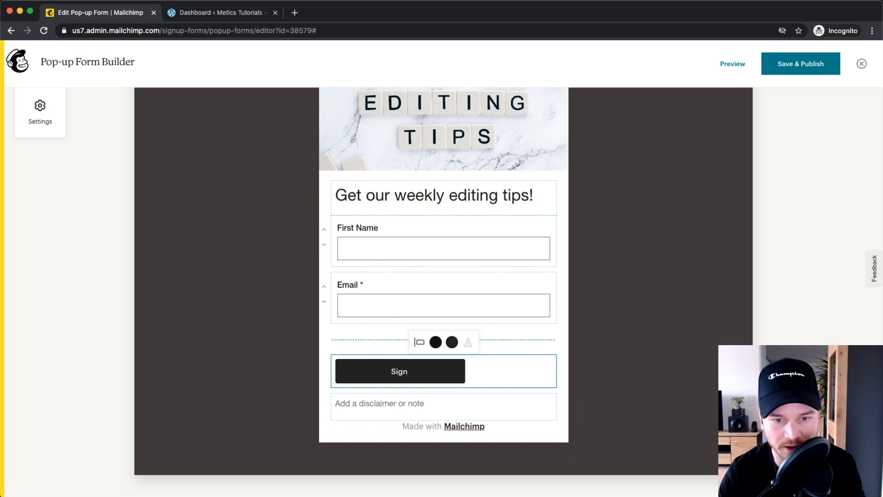
pyautogui.write('up!')
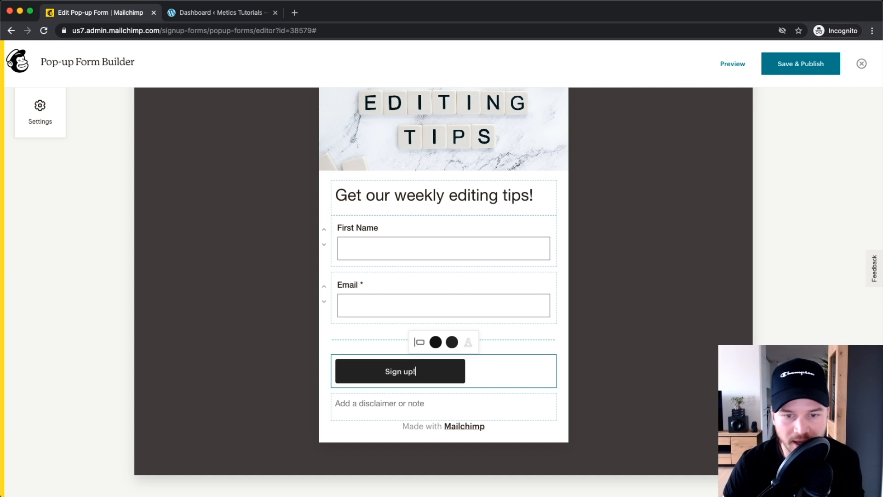
pyautogui.scroll(5, 420, 343)
pyautogui.click(419, 343)
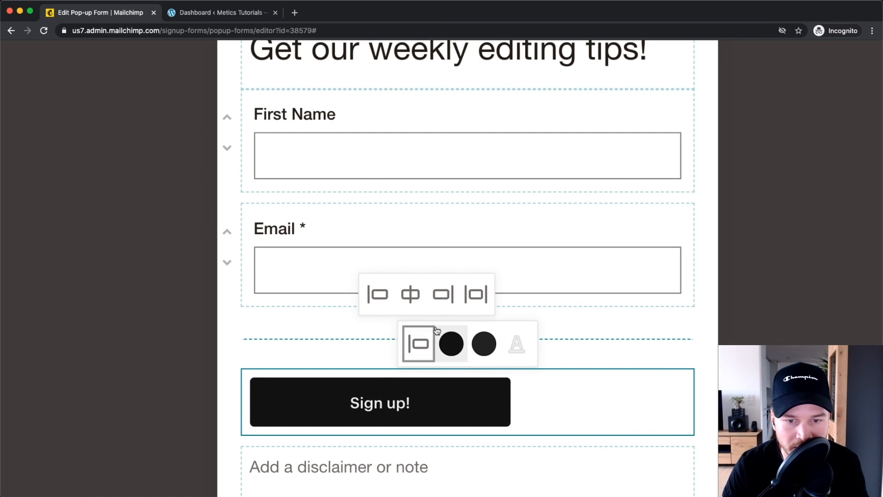
pyautogui.click(415, 318)
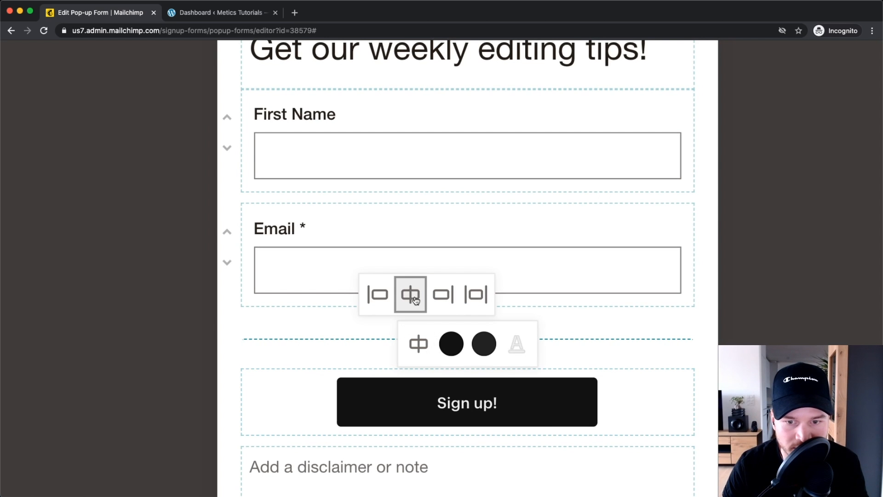
pyautogui.click(451, 340)
pyautogui.scroll(-5, 455, 315)
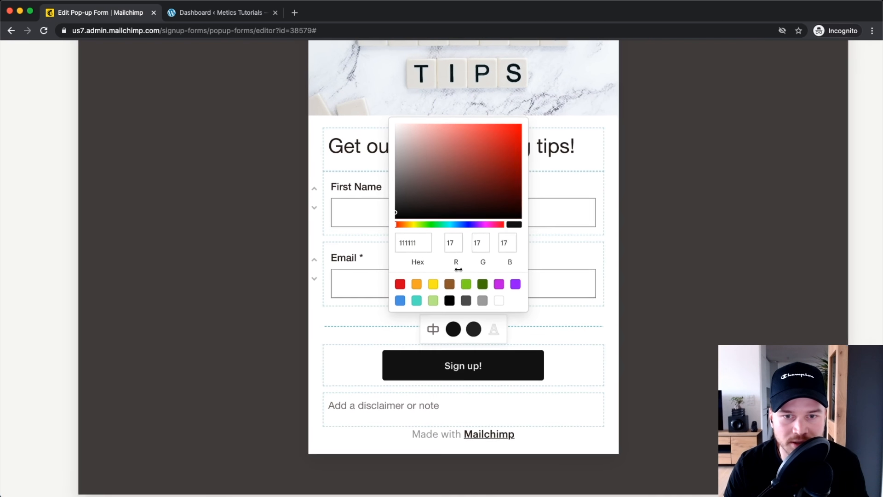
pyautogui.moveTo(472, 176); pyautogui.dragTo(486, 150)
pyautogui.click(587, 335)
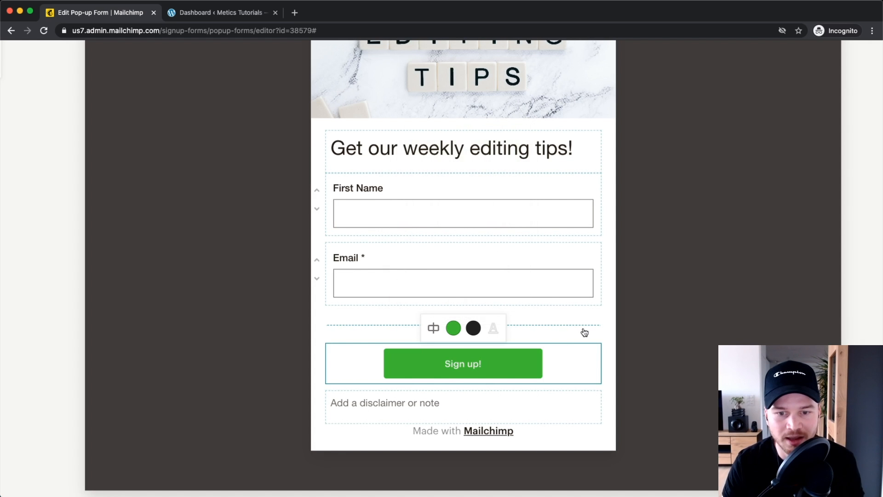
pyautogui.scroll(-1, 553, 362)
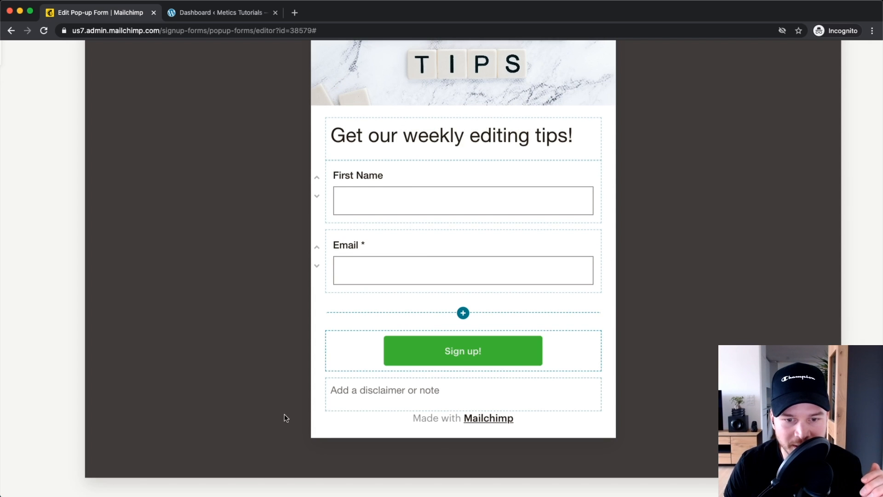
pyautogui.click(394, 396)
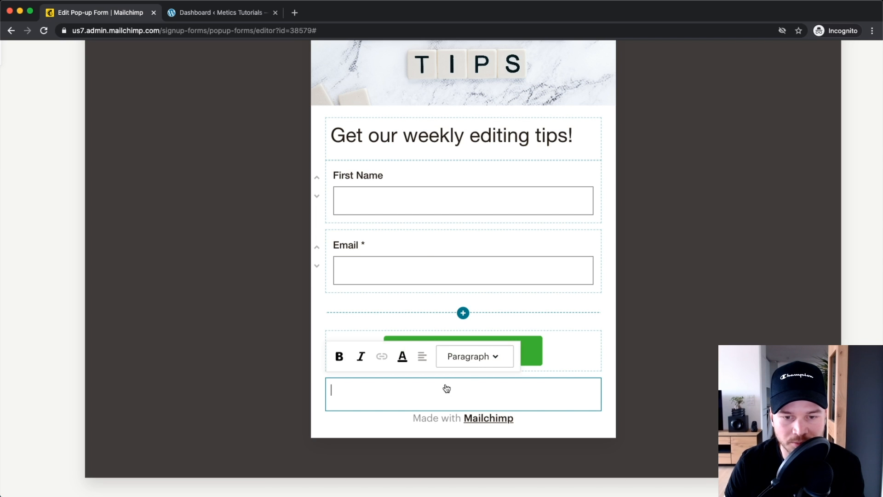
pyautogui.scroll(-3, 447, 370)
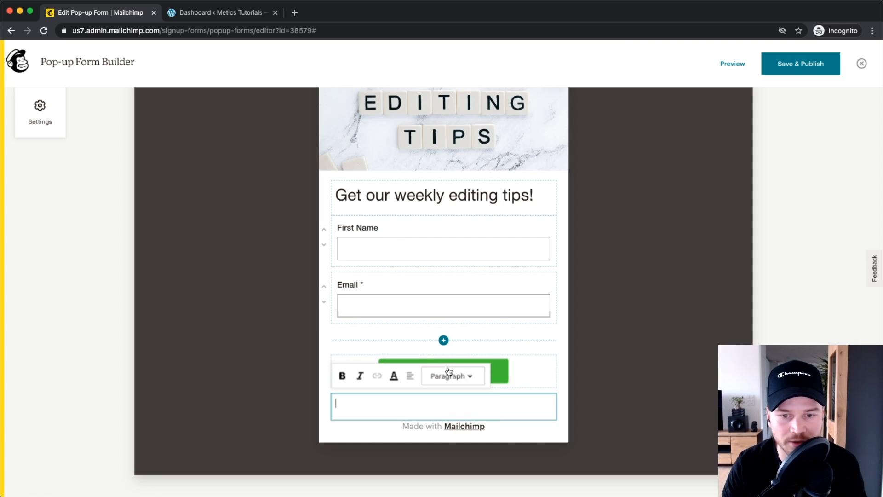
pyautogui.click(598, 393)
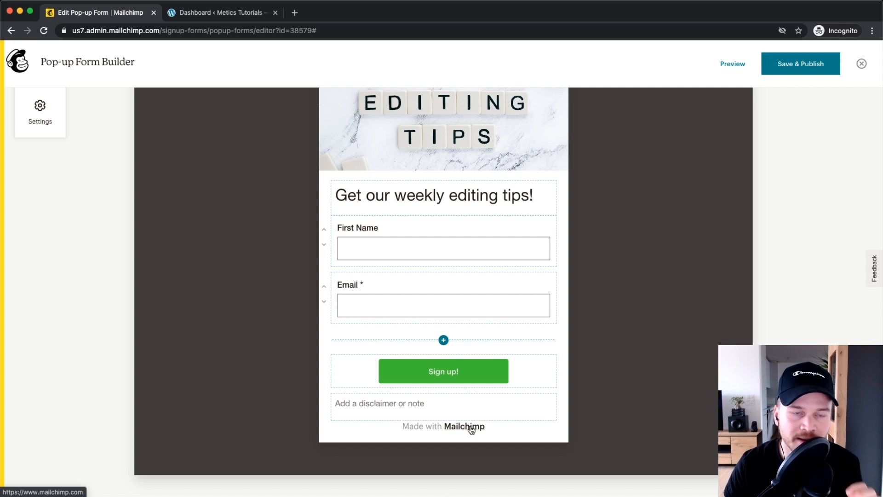
pyautogui.scroll(1, 465, 433)
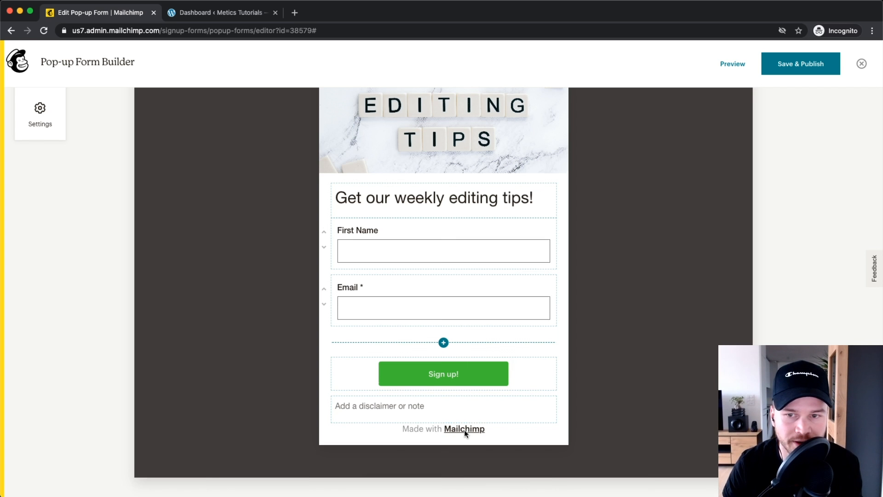
pyautogui.scroll(3, 478, 428)
pyautogui.scroll(-1, 437, 340)
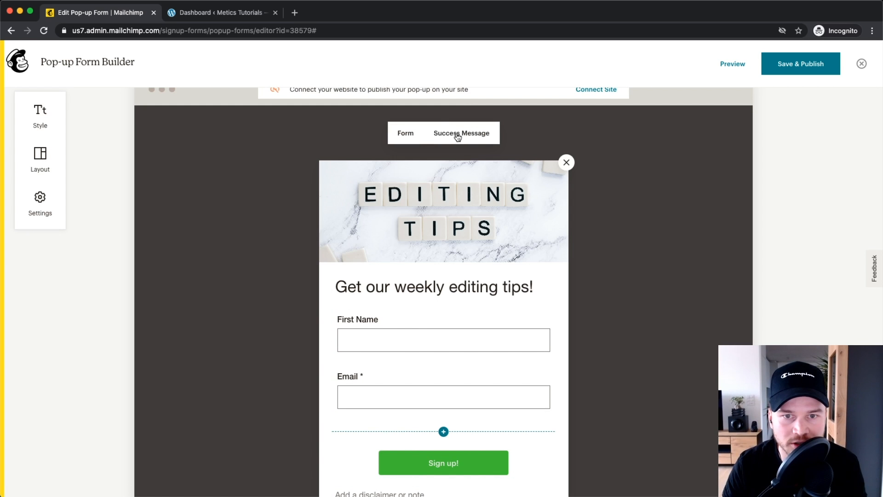
# Step: Show the success message and start a new line after 'Thanks for subscribing!'
pyautogui.scroll(1, 462, 143)
pyautogui.scroll(5, 460, 194)
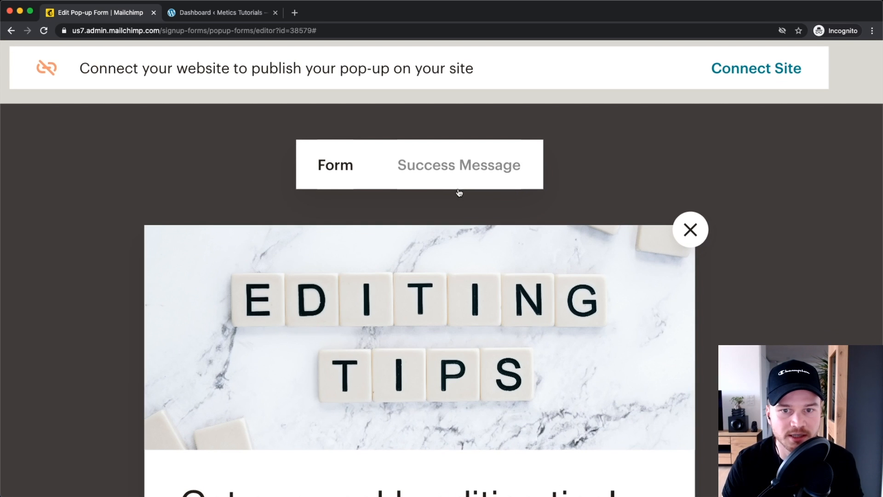
pyautogui.click(444, 176)
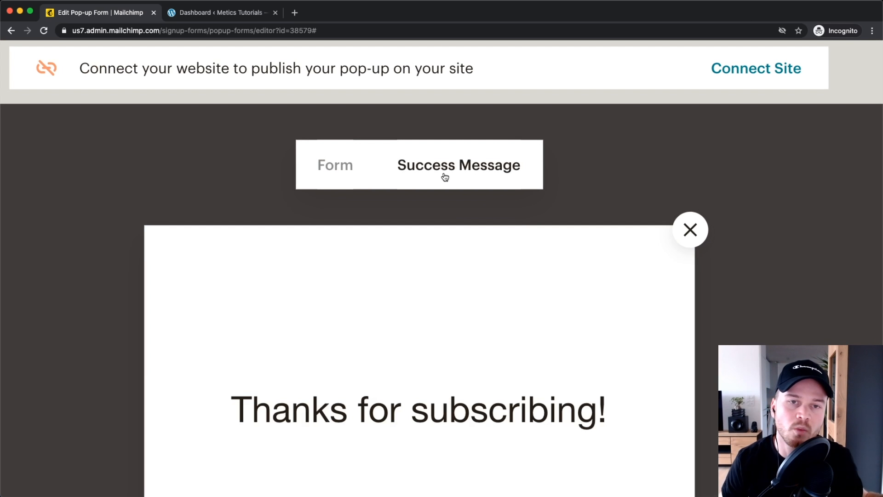
pyautogui.scroll(-5, 443, 177)
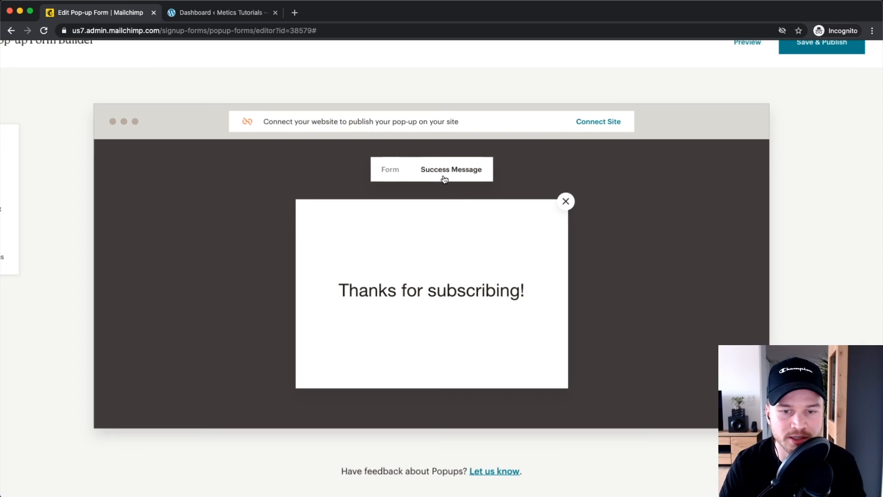
pyautogui.click(415, 295)
pyautogui.click(525, 294)
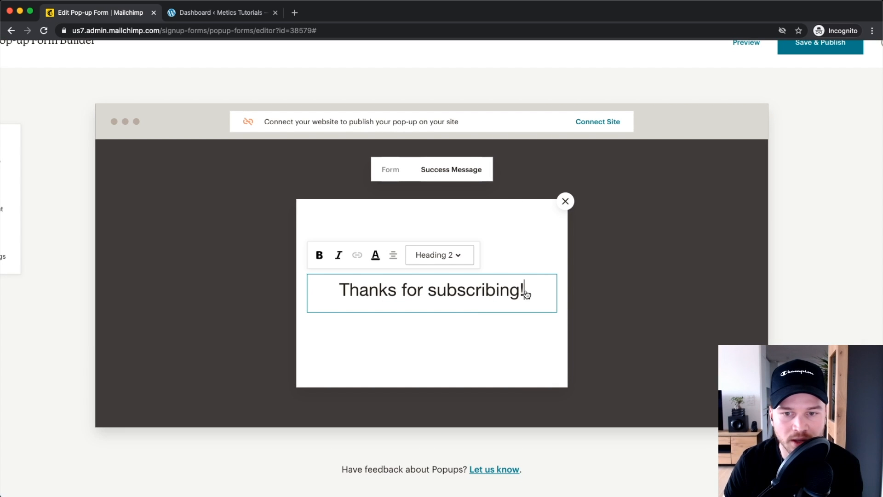
pyautogui.press('Return')
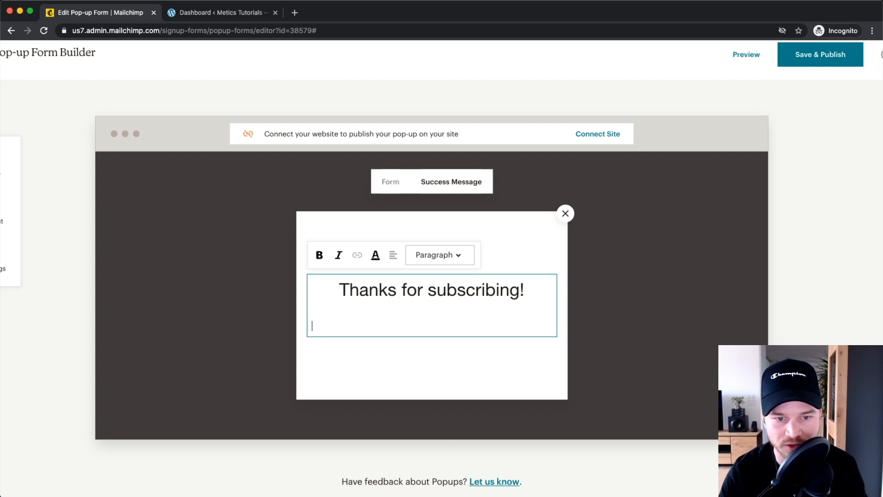
# Step: Type the line 'Go to your email inbox for a free gift!'
pyautogui.write('<G')
pyautogui.press('BackSpace')
pyautogui.press('BackSpace')
pyautogui.press('BackSpace')
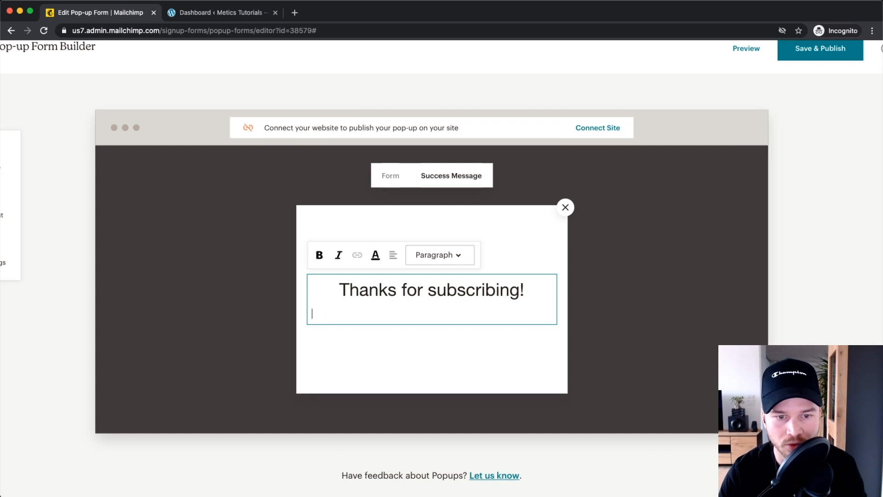
pyautogui.write('Go to your emai')
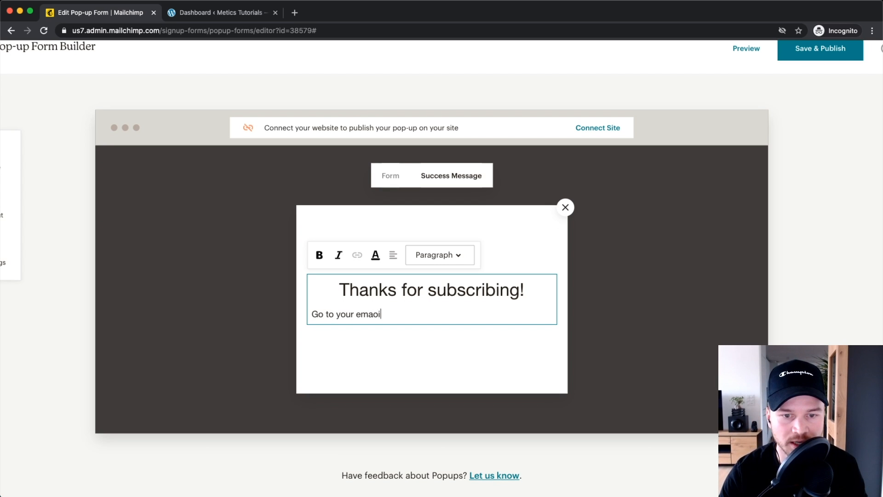
pyautogui.press('BackSpace')
pyautogui.write('l ib')
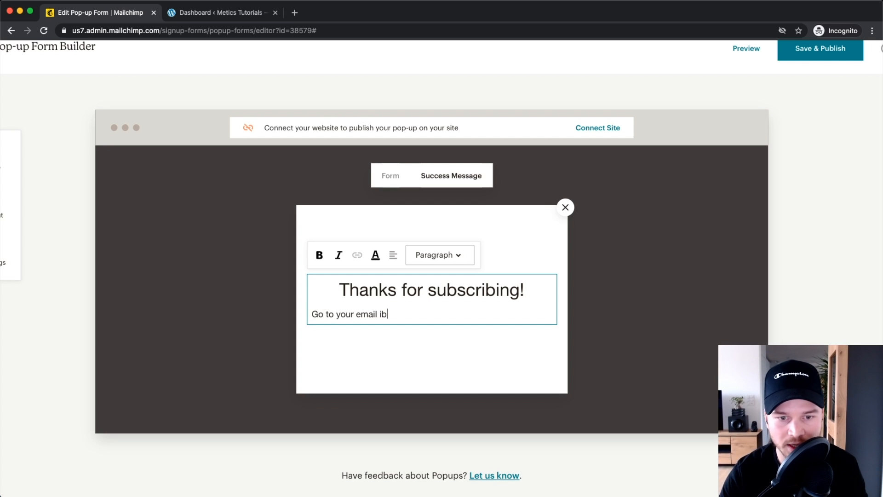
pyautogui.write('ox')
pyautogui.press('BackSpace')
pyautogui.press('BackSpace')
pyautogui.press('BackSpace')
pyautogui.write('nobx fo')
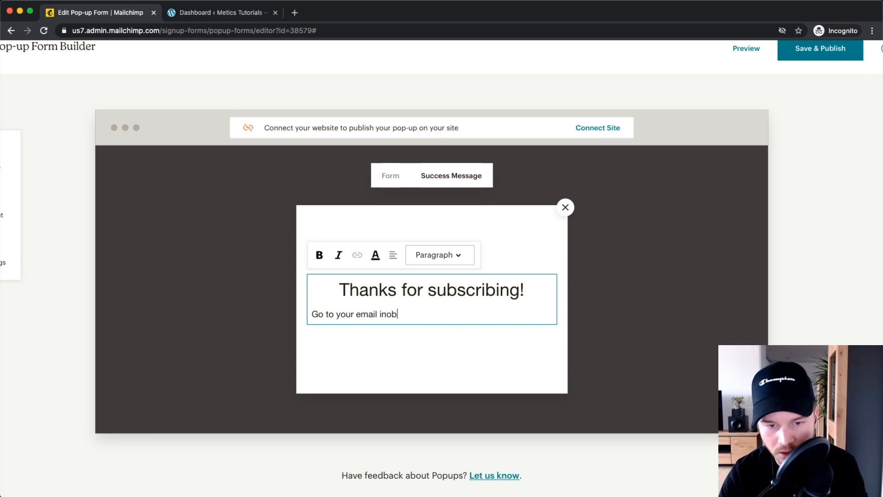
pyautogui.press('BackSpace')
pyautogui.press('BackSpace')
pyautogui.press('BackSpace')
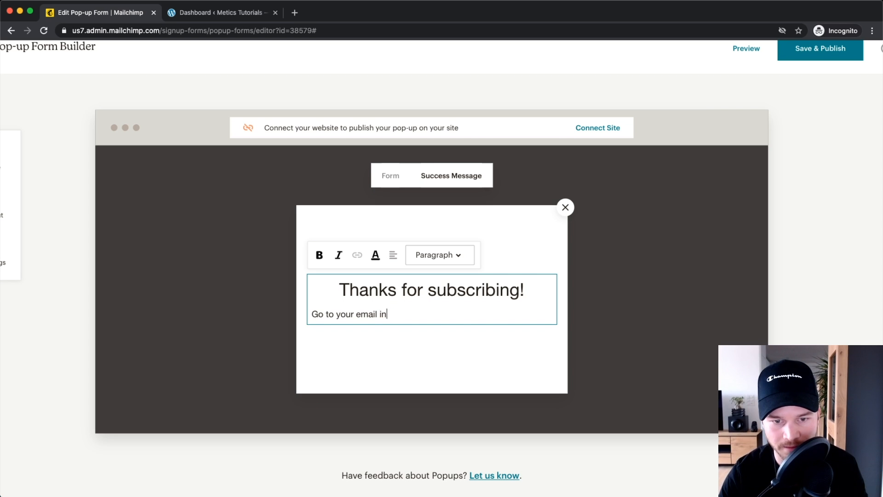
pyautogui.write('box for a free gift')
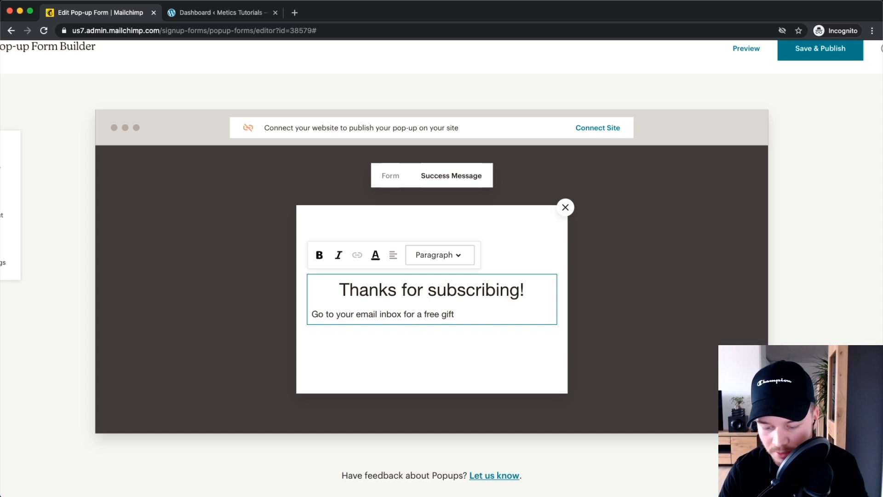
pyautogui.write('!')
# Step: Centre the gift line and set it to Heading 3
pyautogui.moveTo(464, 317); pyautogui.dragTo(310, 316)
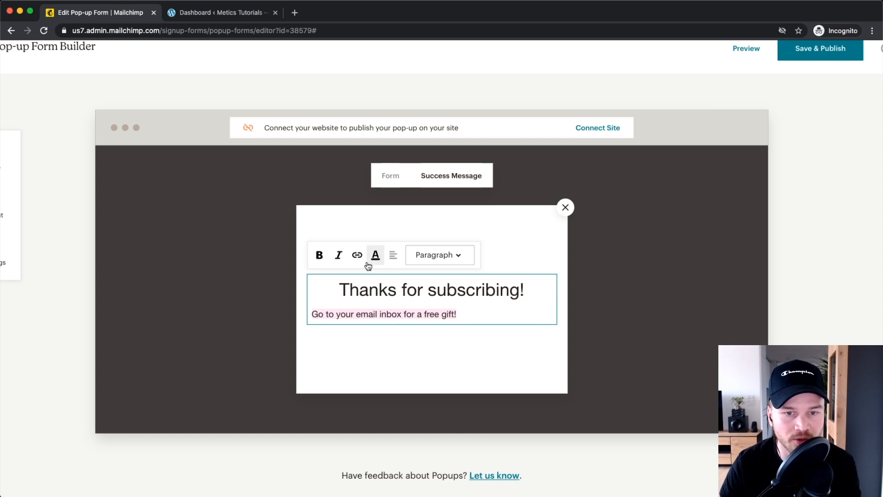
pyautogui.click(393, 255)
pyautogui.click(397, 228)
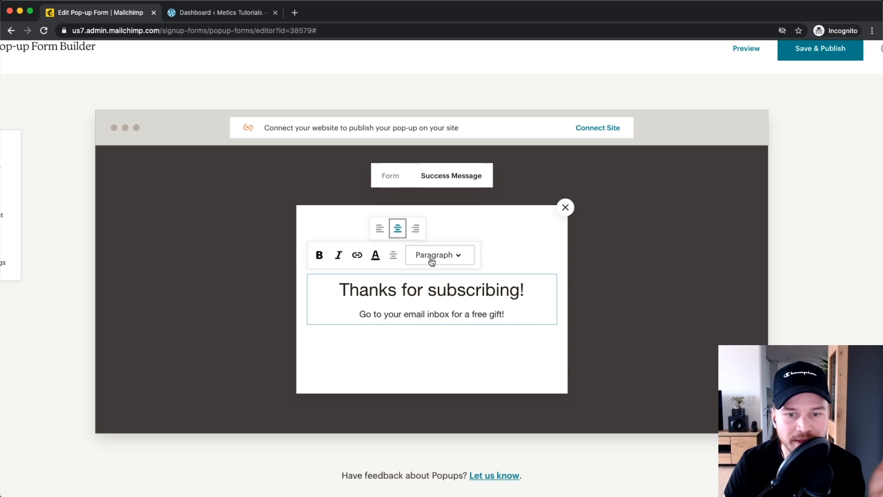
pyautogui.tripleClick(507, 317)
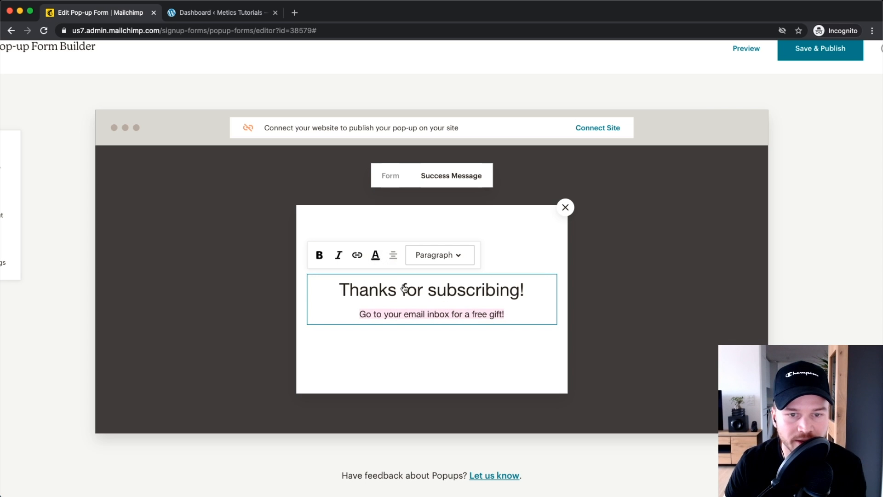
pyautogui.click(423, 255)
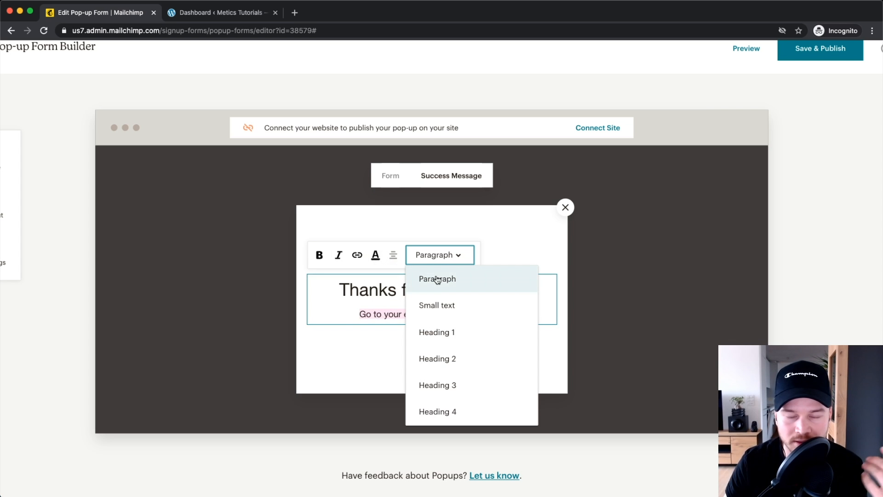
pyautogui.click(448, 332)
pyautogui.click(445, 245)
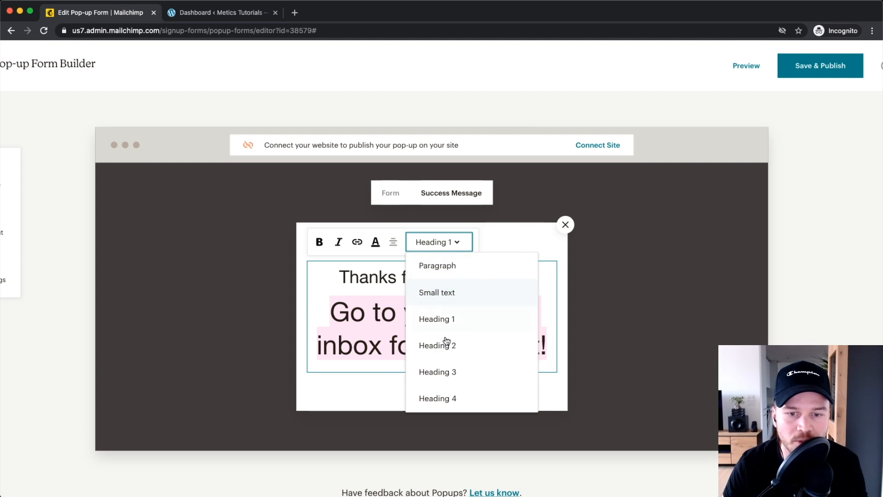
pyautogui.click(438, 370)
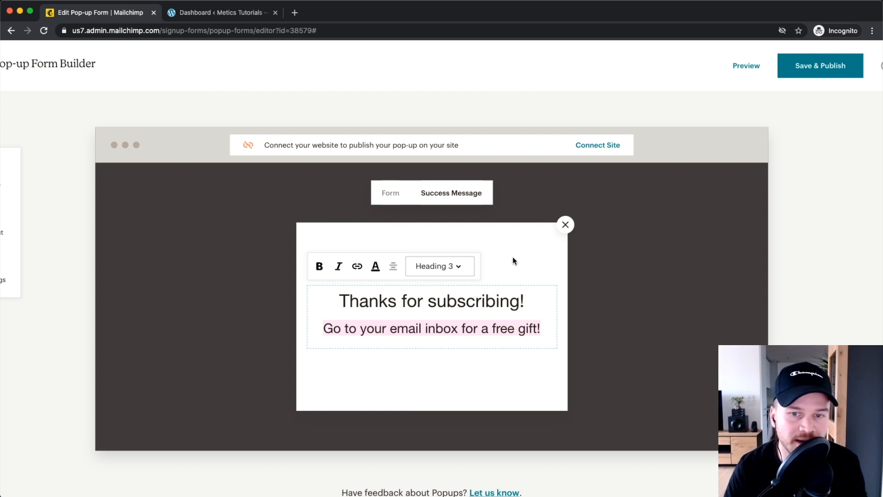
pyautogui.click(435, 236)
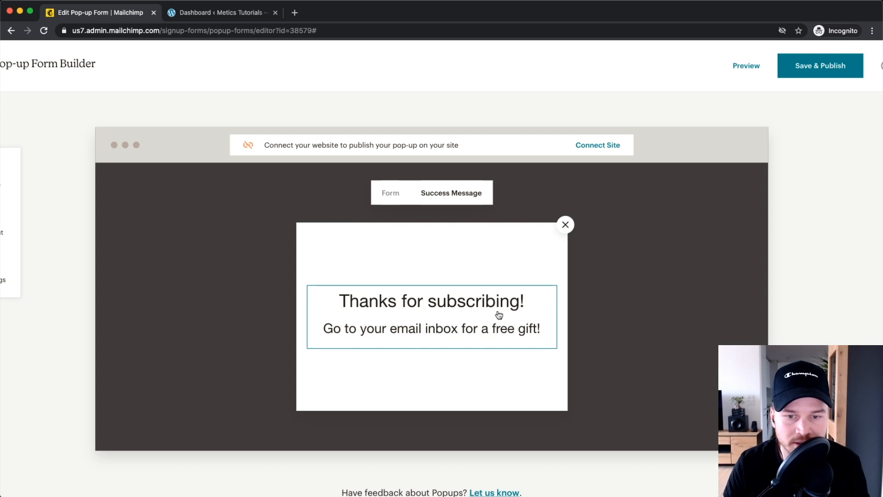
# Step: Set the form's heading font to Arial in the style settings
pyautogui.click(390, 195)
pyautogui.scroll(-2, 322, 257)
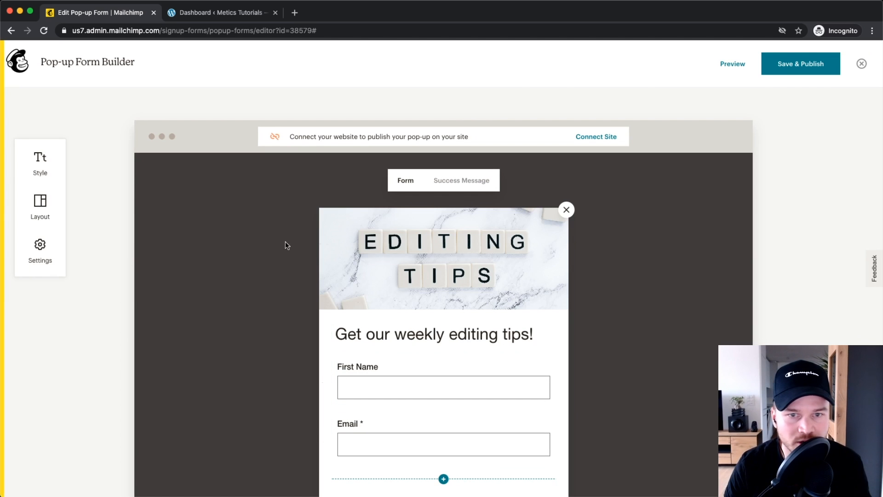
pyautogui.scroll(2, 46, 184)
pyautogui.click(65, 139)
pyautogui.scroll(-2, 69, 142)
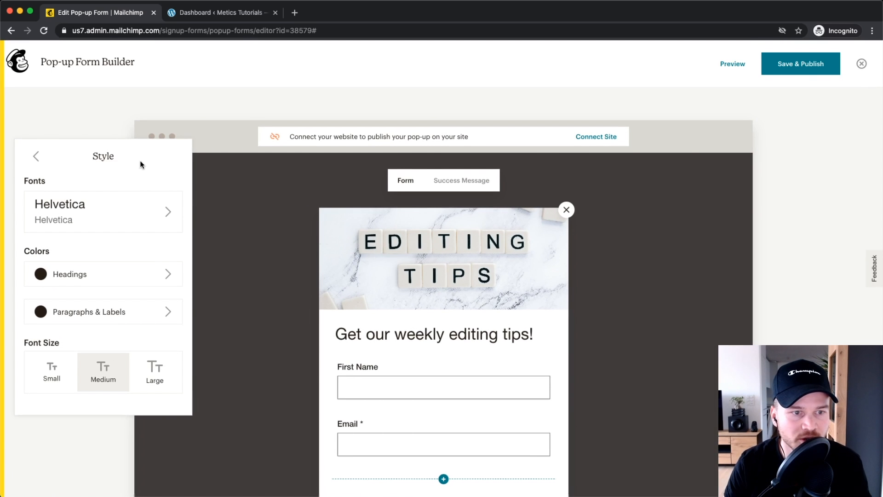
pyautogui.click(118, 218)
pyautogui.click(101, 200)
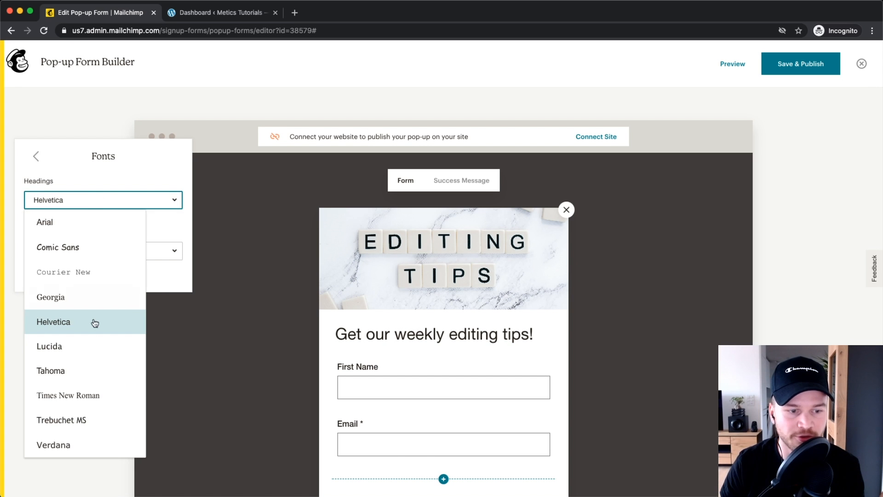
pyautogui.click(67, 446)
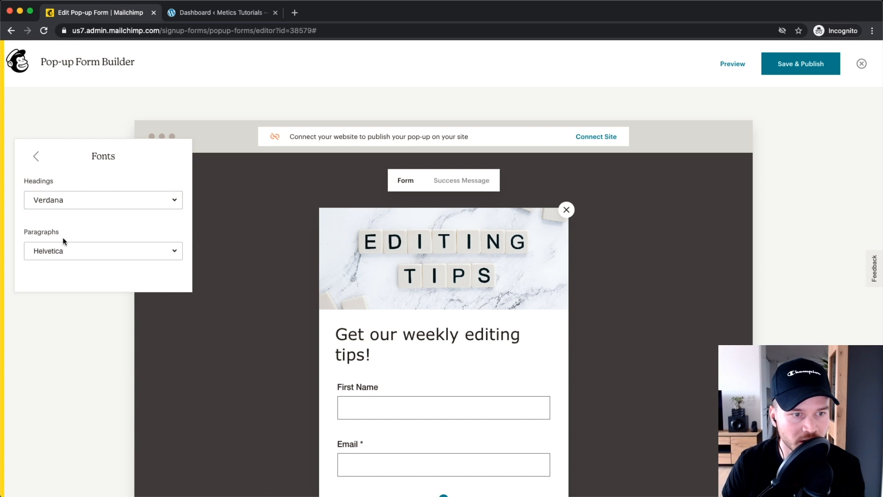
pyautogui.click(67, 202)
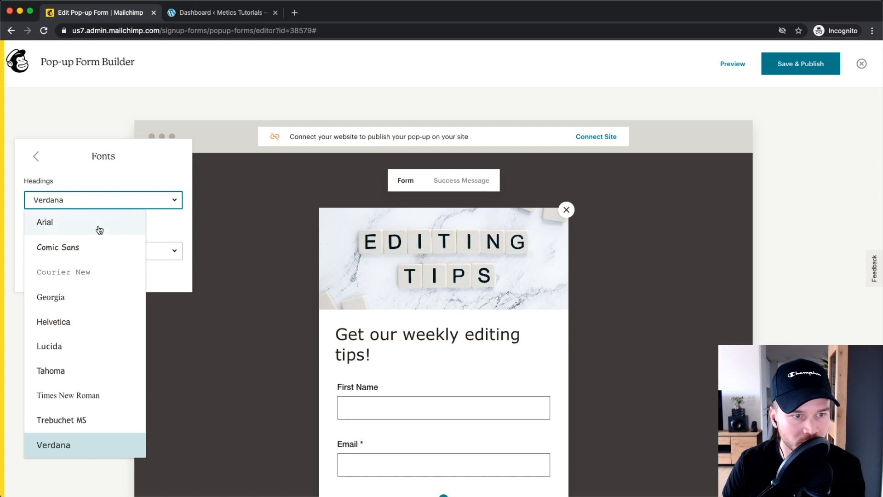
pyautogui.click(67, 222)
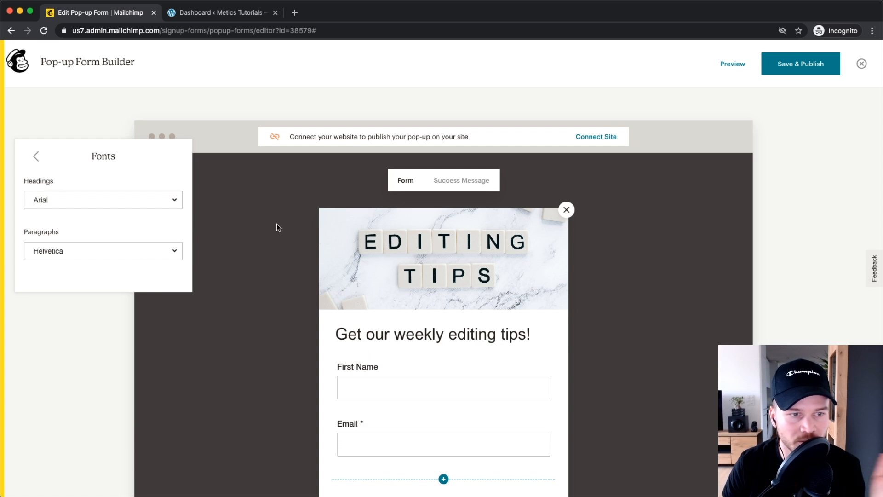
pyautogui.click(206, 246)
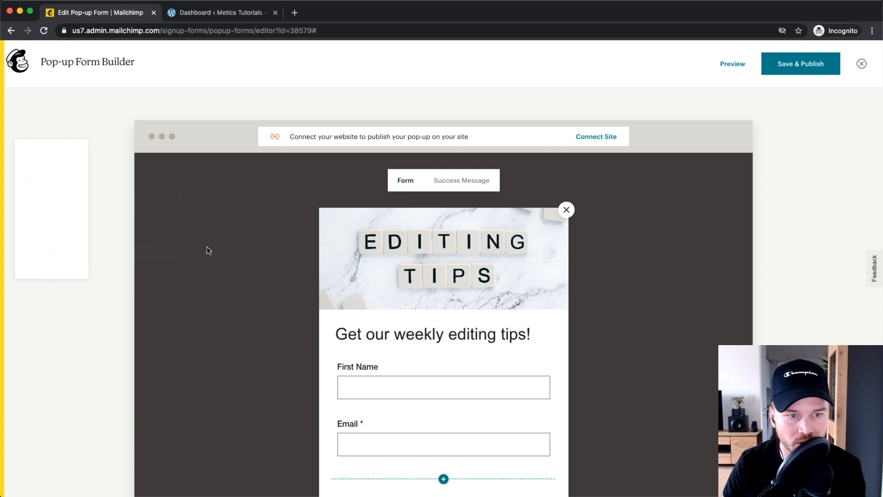
# Step: Centre-align the 'Get our weekly editing tips!' heading
pyautogui.click(476, 343)
pyautogui.click(419, 299)
pyautogui.click(414, 277)
pyautogui.click(652, 319)
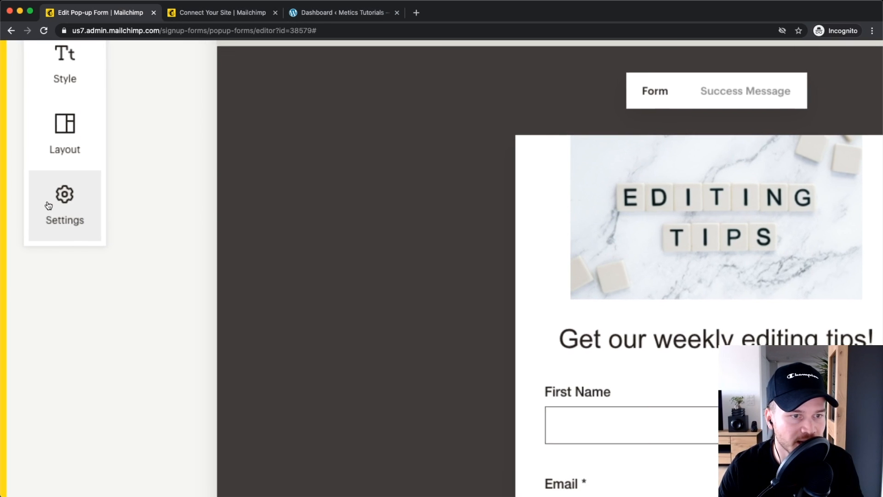
# Step: Raise the pop-up's Overlay opacity slider to about 85% in Settings
pyautogui.click(40, 202)
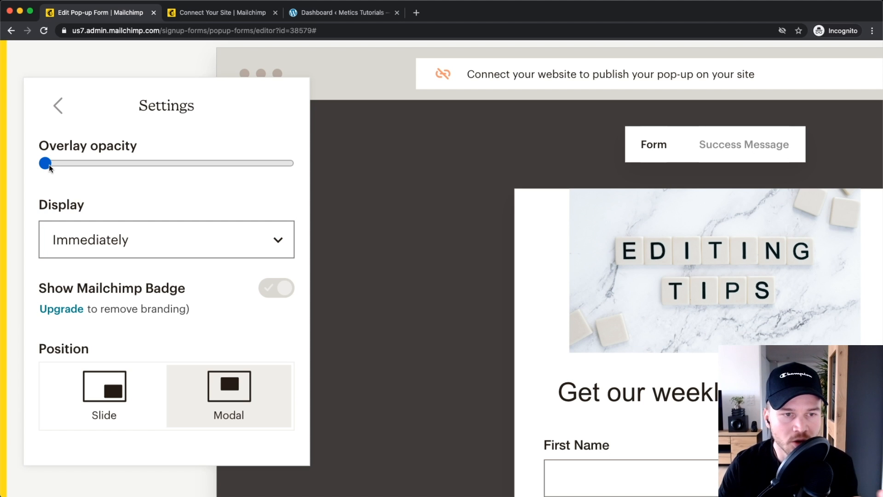
pyautogui.moveTo(48, 164); pyautogui.dragTo(252, 164)
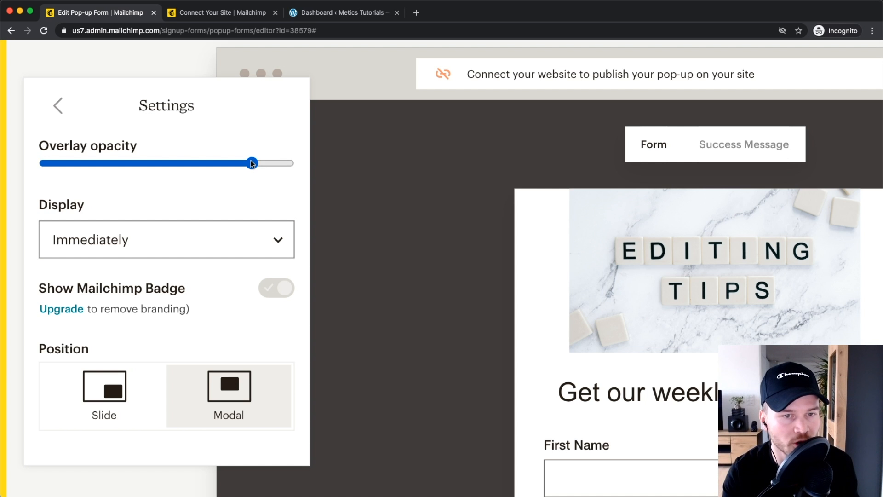
pyautogui.moveTo(252, 164); pyautogui.dragTo(254, 165)
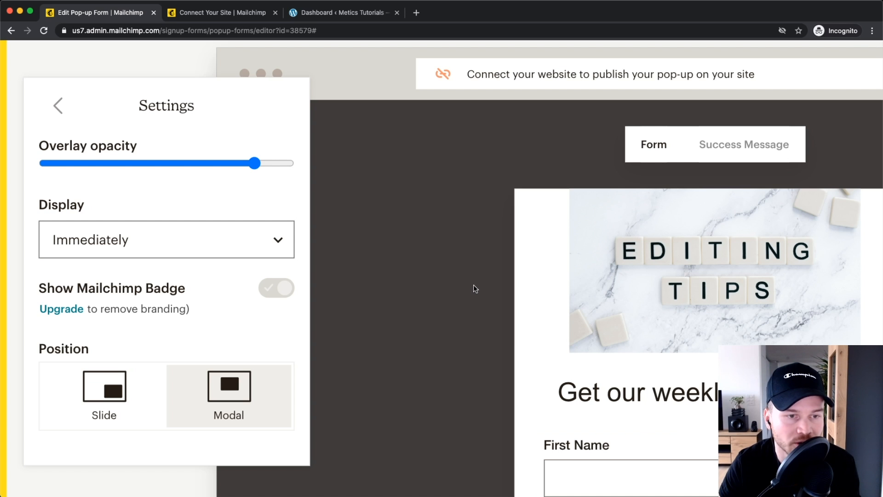
pyautogui.click(256, 163)
# Step: Set the pop-up Display timing to After 5 seconds
pyautogui.scroll(-2, 106, 207)
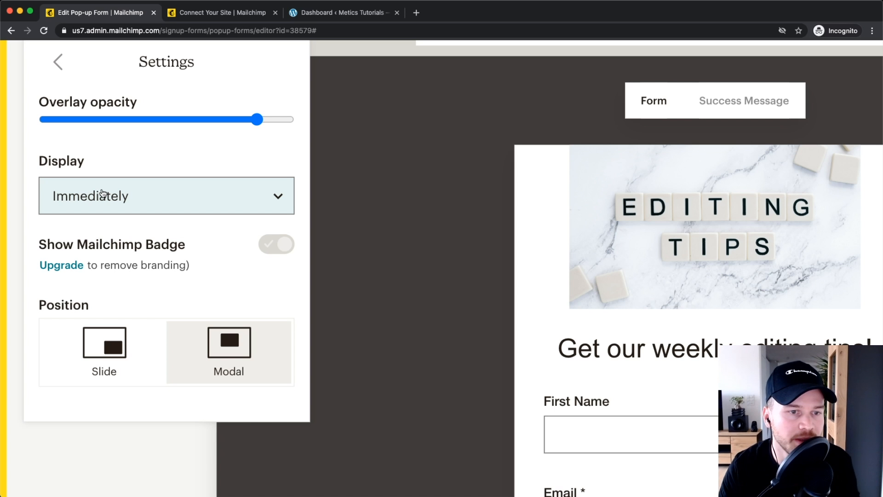
pyautogui.click(103, 192)
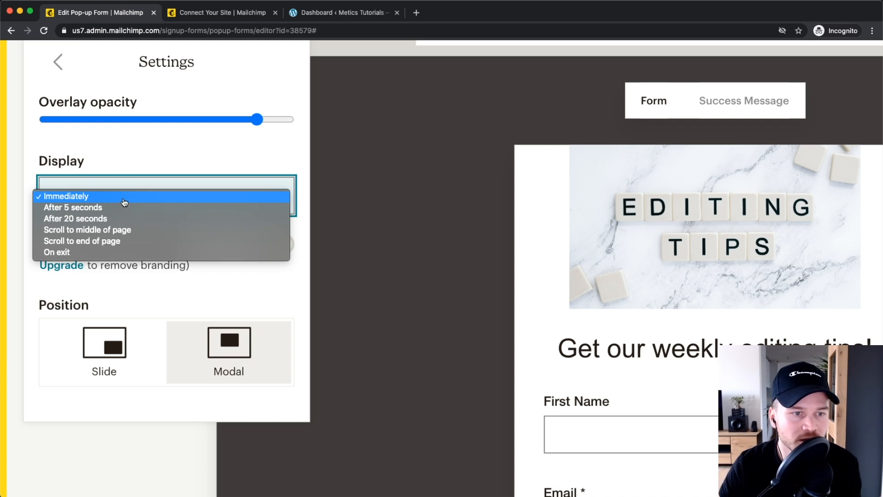
pyautogui.click(94, 218)
pyautogui.click(96, 188)
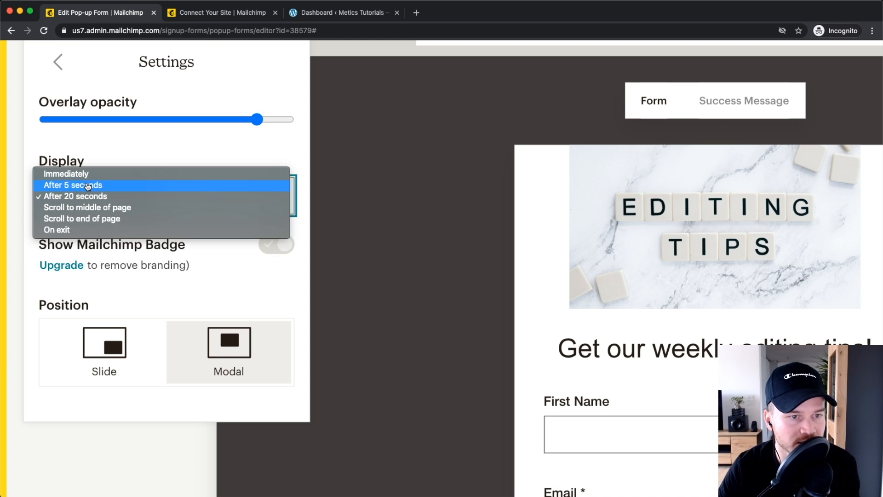
pyautogui.click(107, 210)
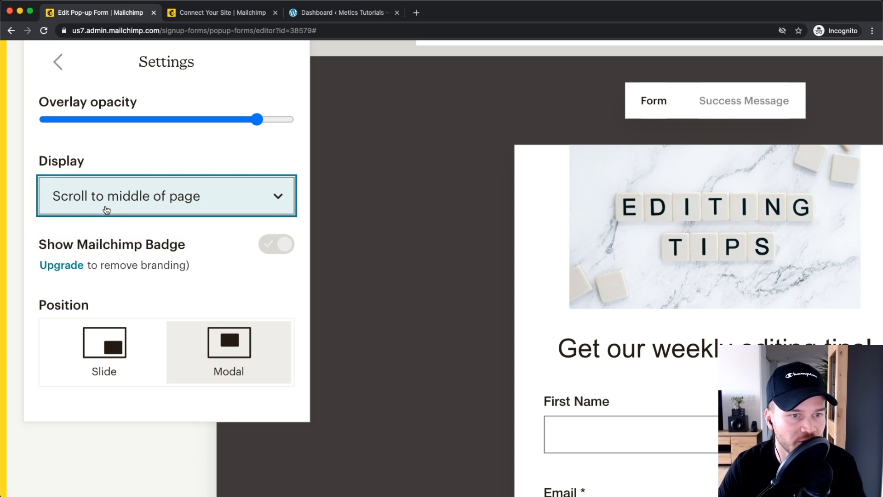
pyautogui.click(109, 205)
pyautogui.click(93, 221)
pyautogui.scroll(1, 83, 210)
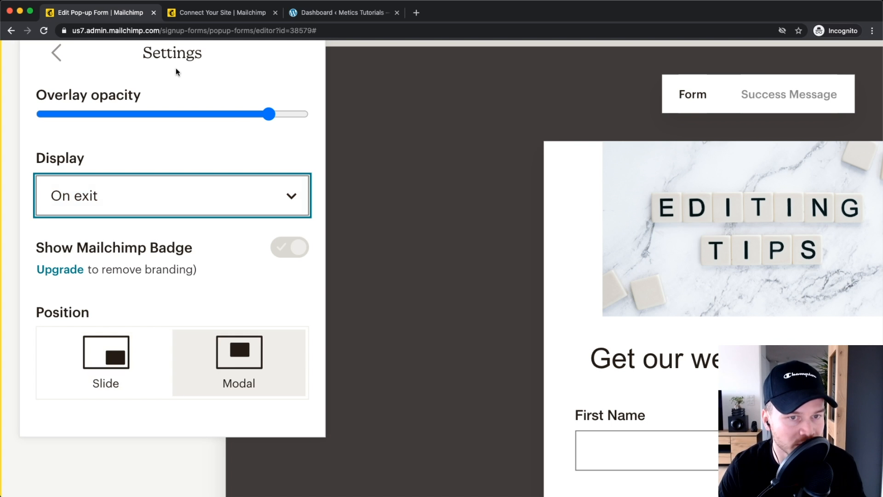
pyautogui.click(115, 196)
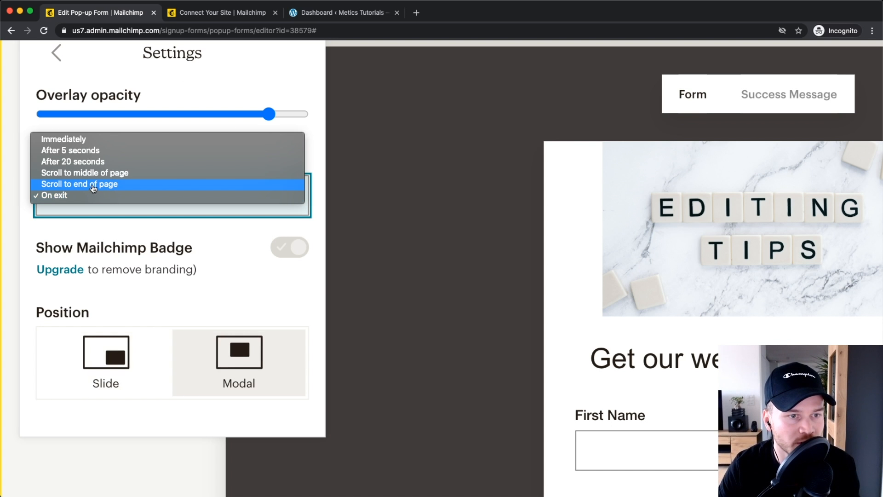
pyautogui.click(76, 150)
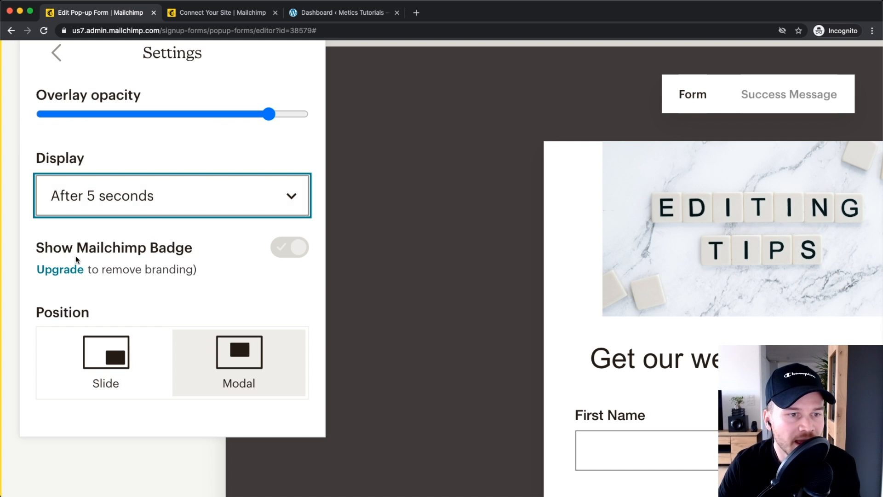
# Step: Reset browser zoom to normal and close the display settings, keeping Position on Modal
pyautogui.moveTo(37, 248); pyautogui.dragTo(198, 244)
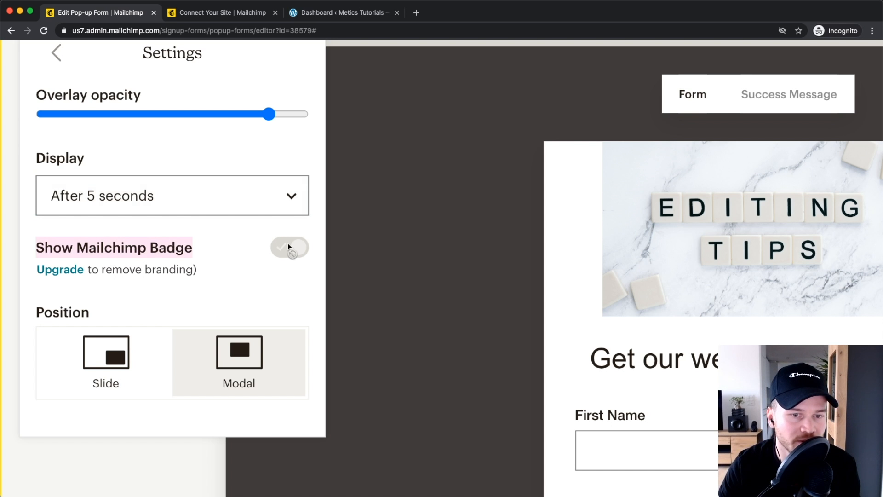
pyautogui.click(261, 249)
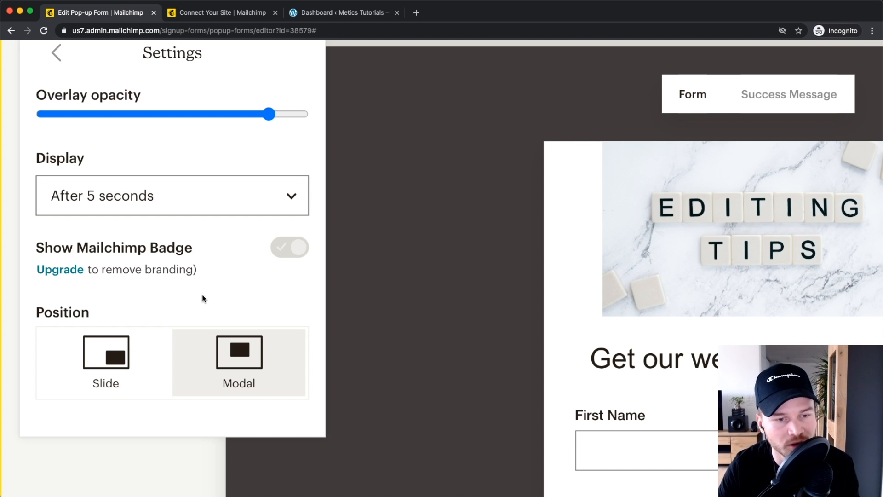
pyautogui.scroll(-2, 228, 276)
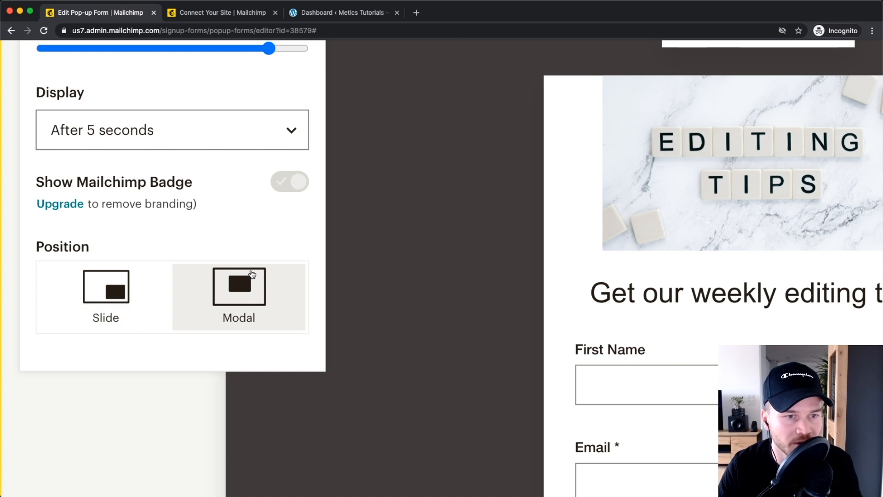
pyautogui.press('super+0')
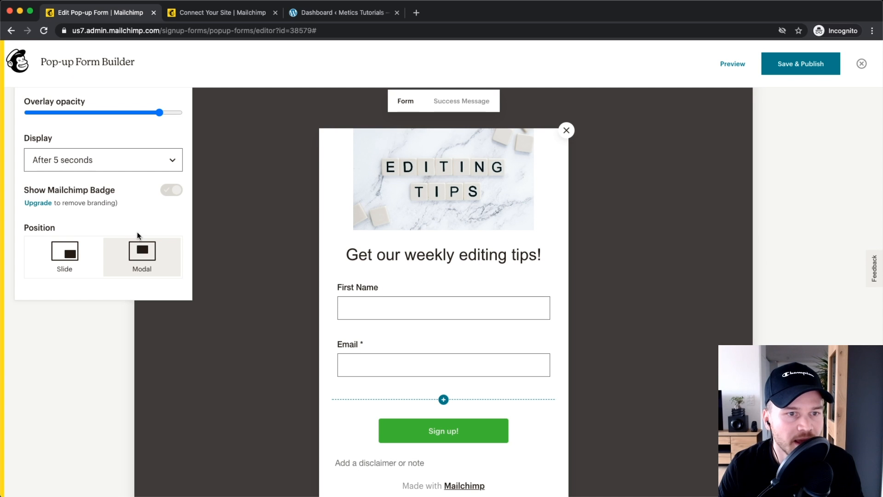
pyautogui.scroll(2, 139, 231)
pyautogui.click(36, 156)
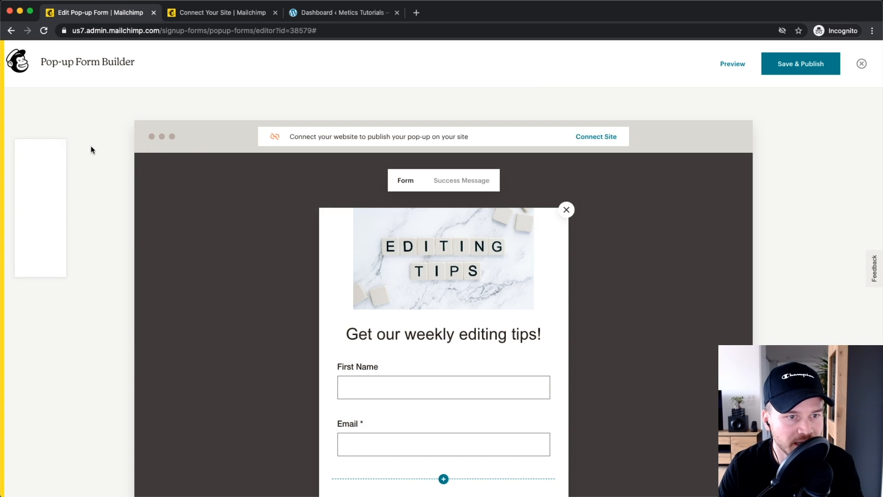
pyautogui.scroll(-3, 219, 278)
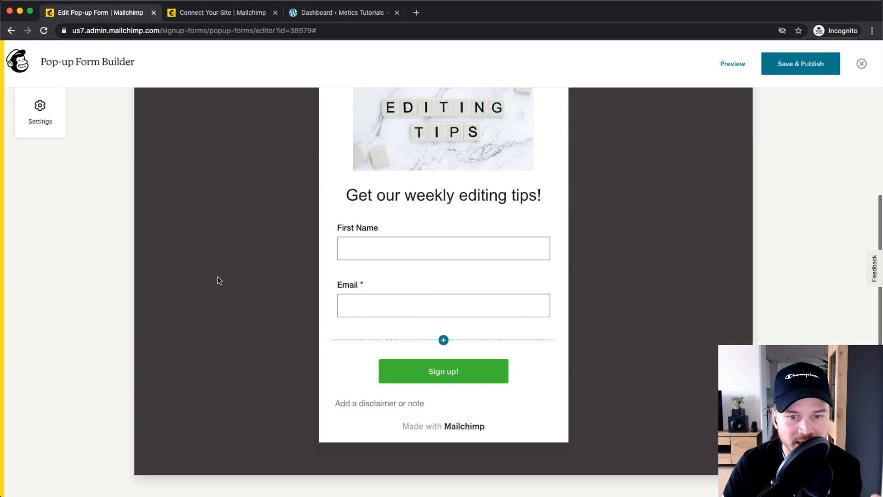
pyautogui.scroll(3, 226, 292)
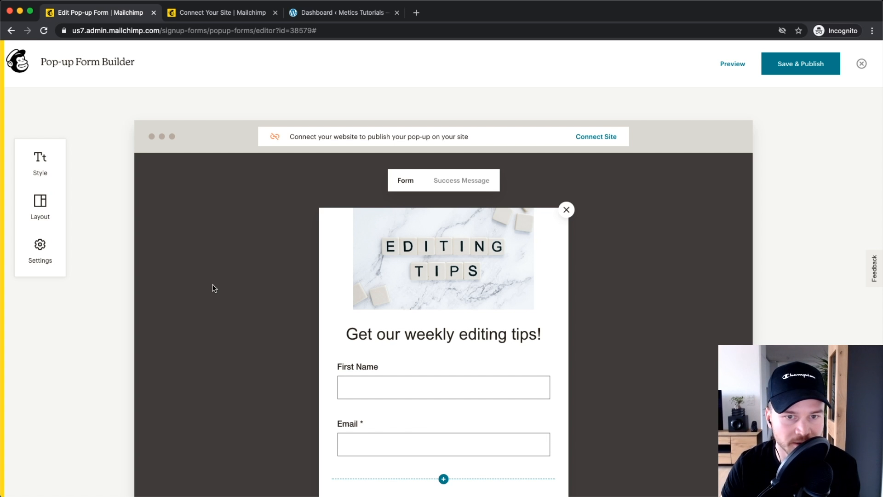
pyautogui.scroll(5, 597, 139)
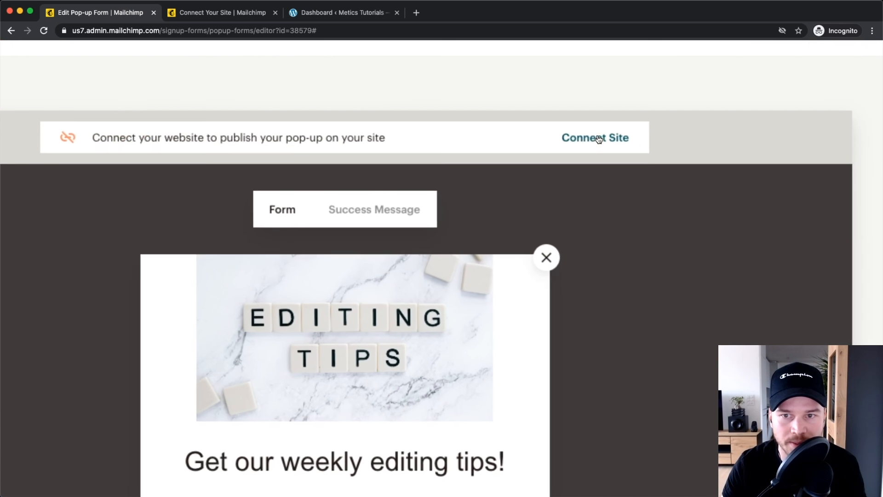
pyautogui.click(598, 138)
pyautogui.scroll(-5, 548, 125)
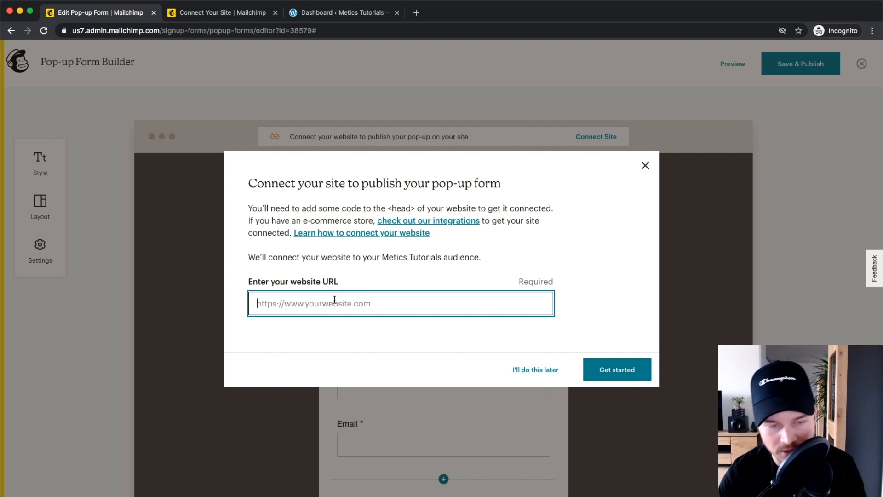
pyautogui.write('https:')
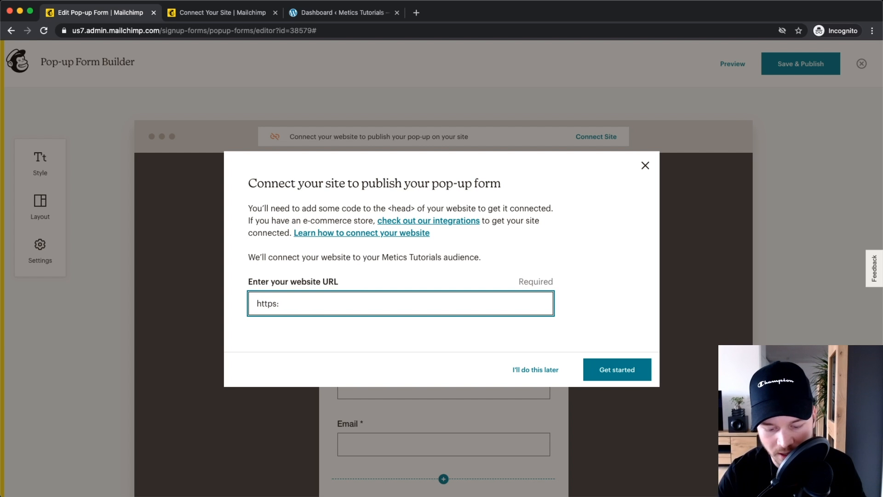
pyautogui.write('//www-')
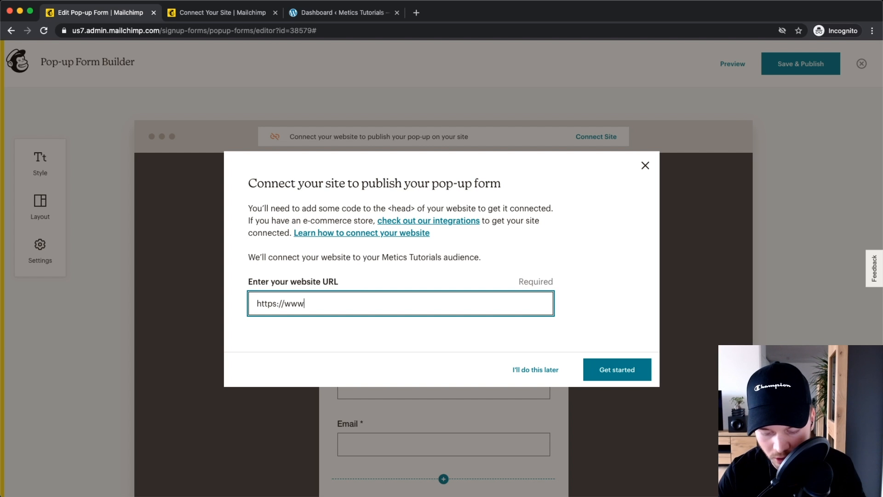
pyautogui.write('meticstutorials.com')
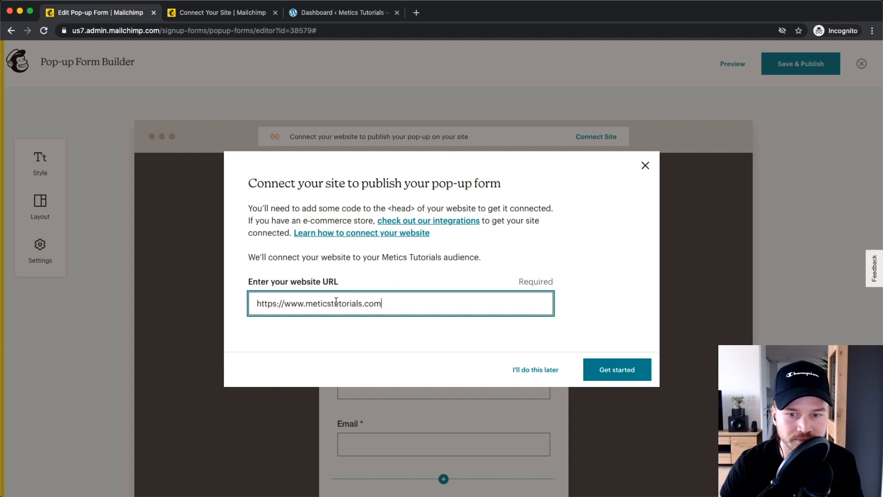
pyautogui.click(600, 368)
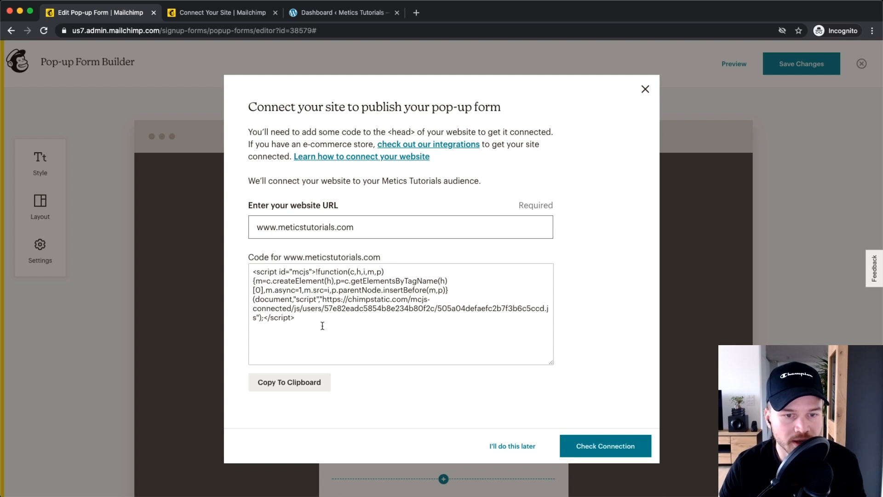
# Step: Copy the generated head script to the clipboard and select all of it
pyautogui.moveTo(308, 325); pyautogui.dragTo(253, 262)
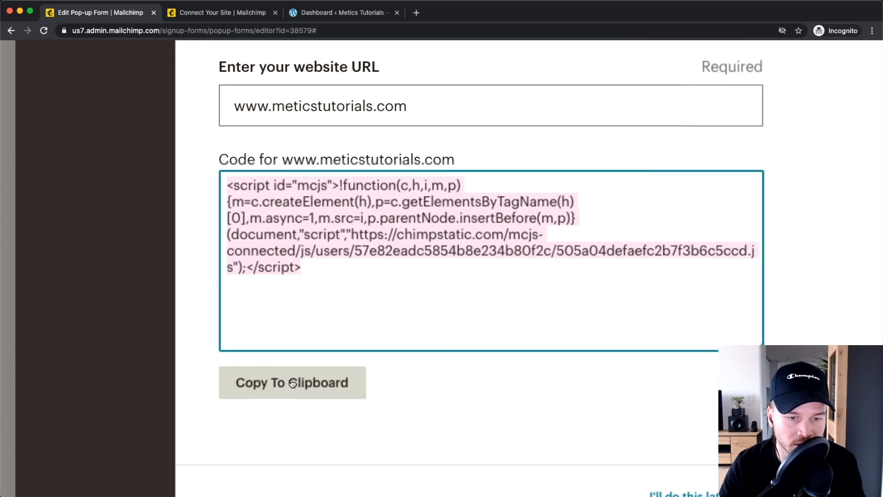
pyautogui.click(289, 383)
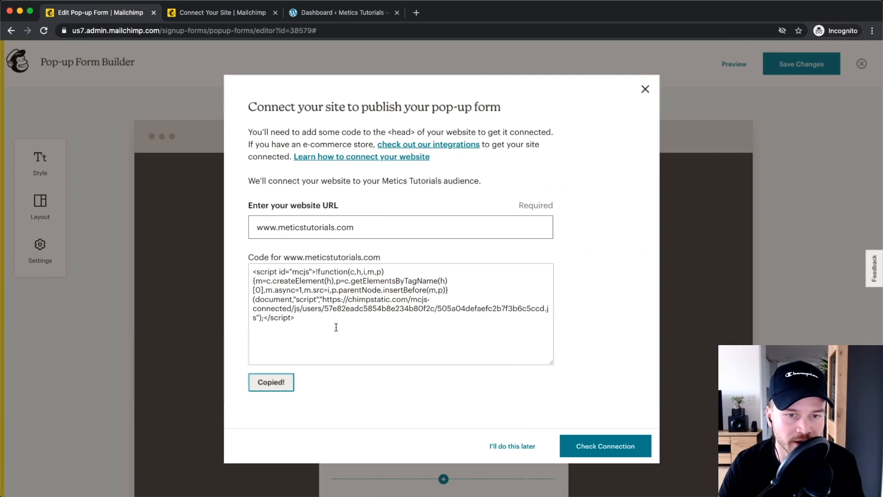
pyautogui.click(310, 335)
pyautogui.press('super+a')
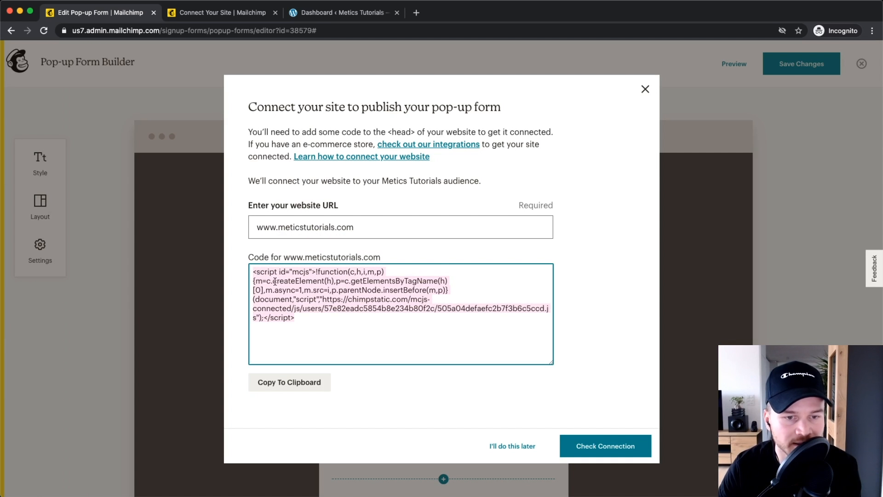
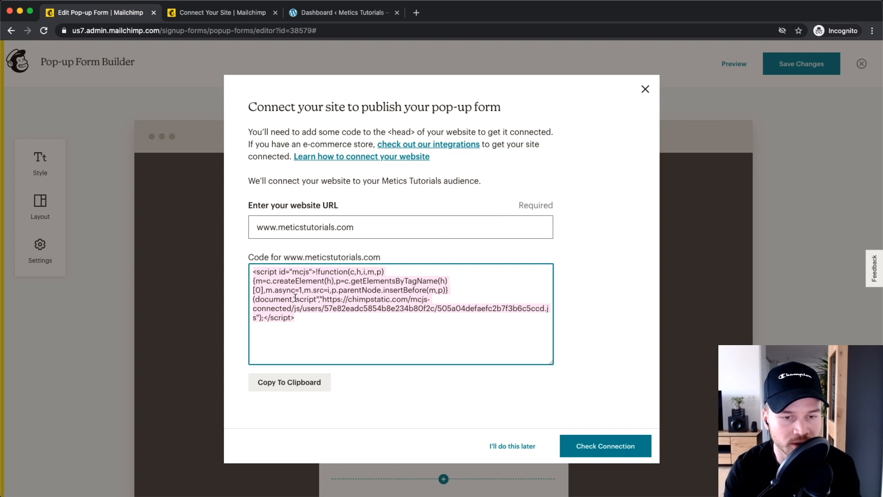
pyautogui.click(313, 331)
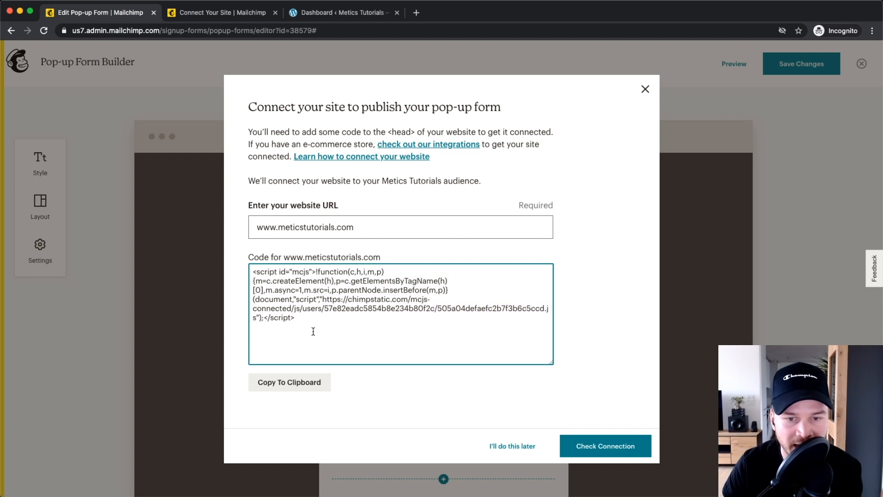
pyautogui.press('super+a')
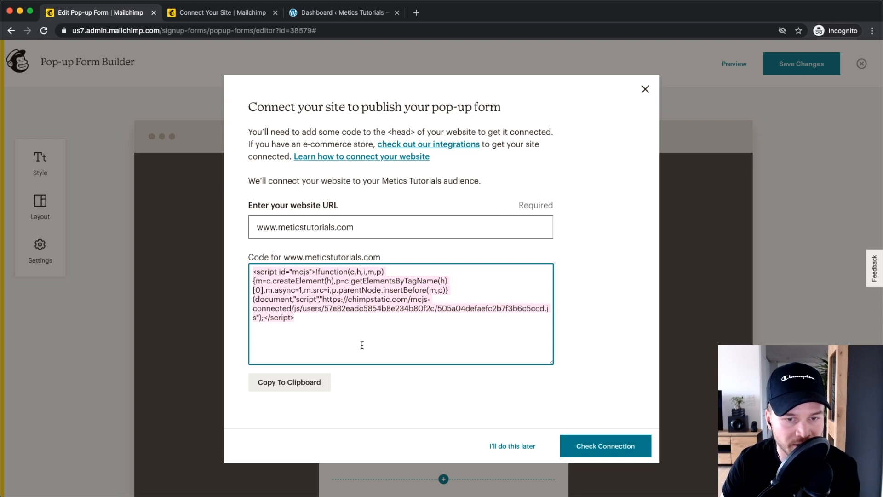
pyautogui.click(340, 339)
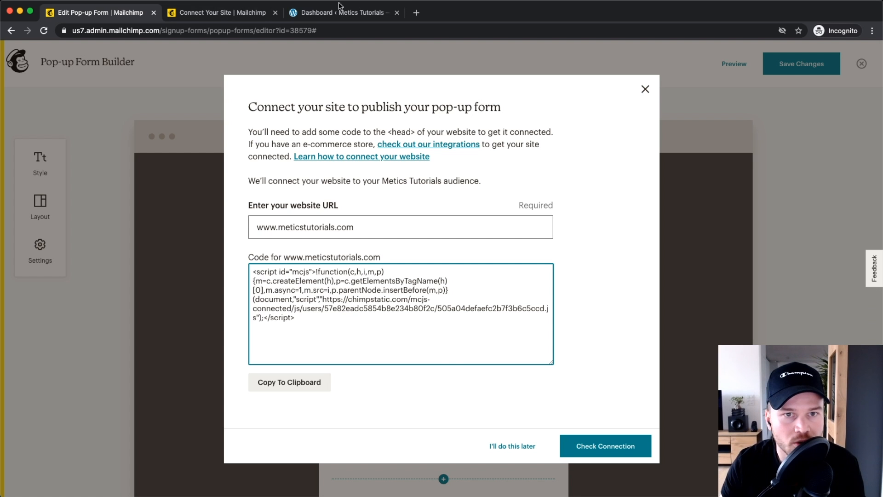
pyautogui.click(330, 14)
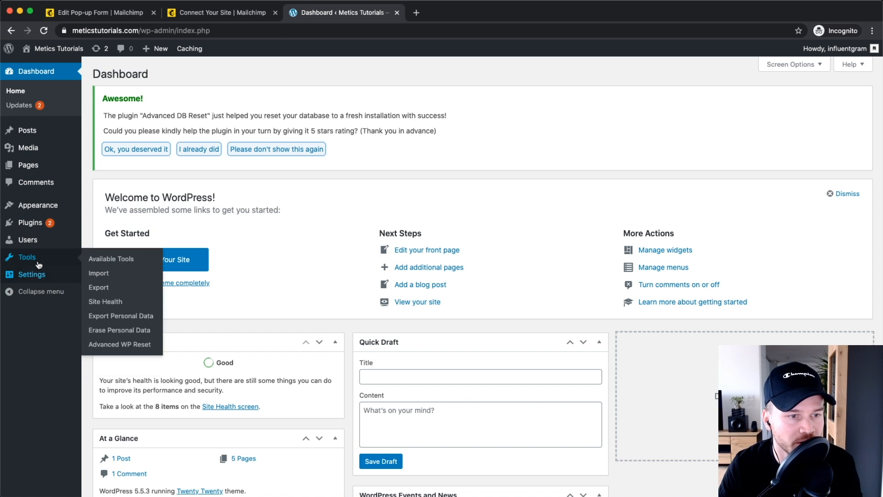
# Step: Search the Add New plugins page for 'header and footer'
pyautogui.moveTo(37, 227)
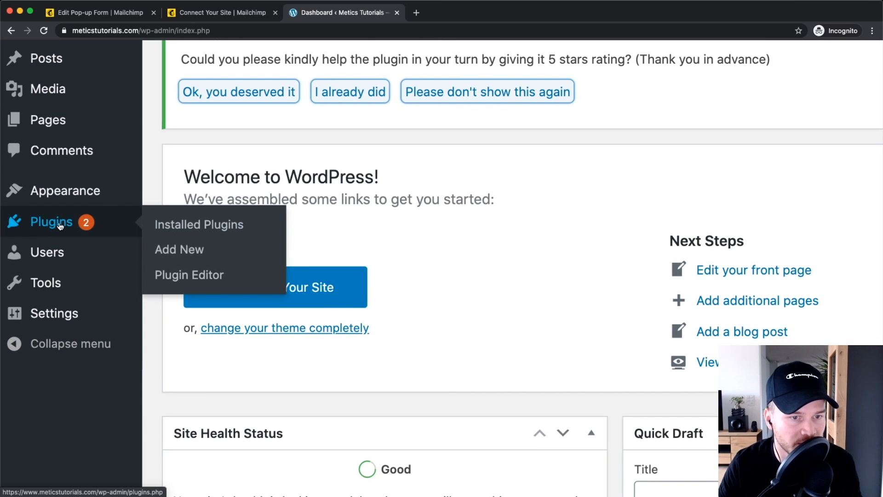
pyautogui.click(179, 249)
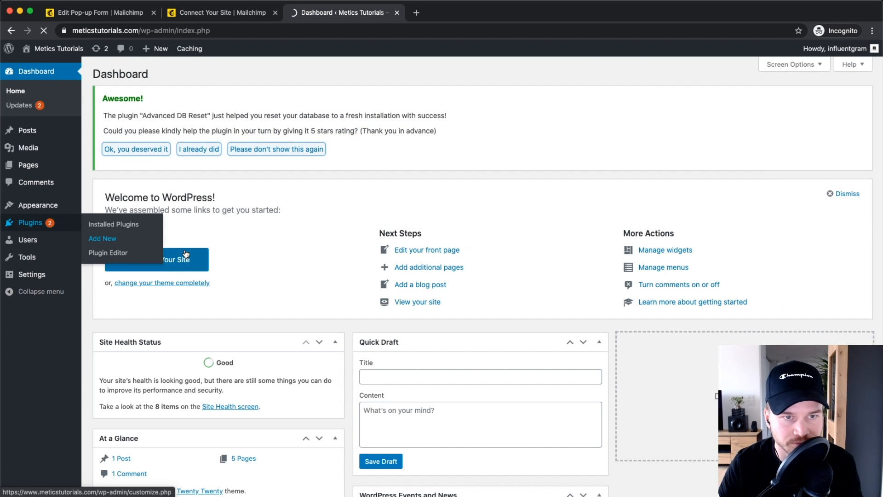
pyautogui.click(782, 192)
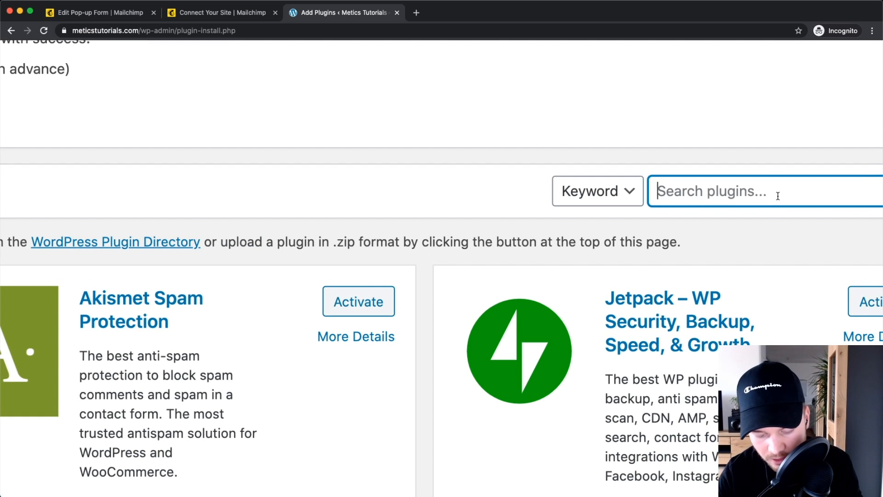
pyautogui.write('headers and footer')
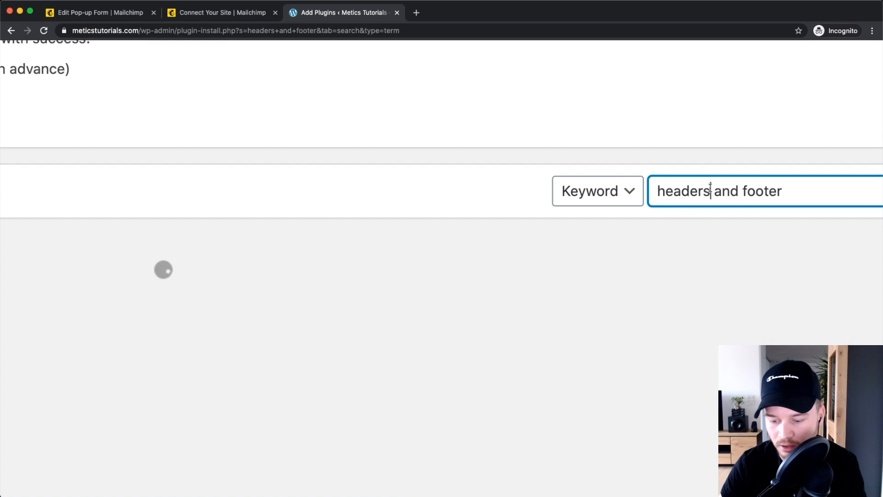
pyautogui.click(709, 189)
pyautogui.press('BackSpace')
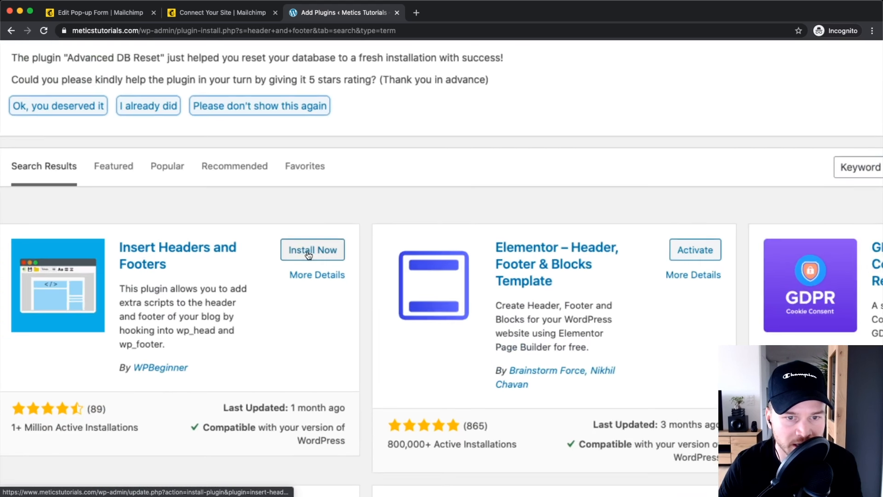
# Step: Install and activate the Insert Headers and Footers plugin
pyautogui.click(315, 250)
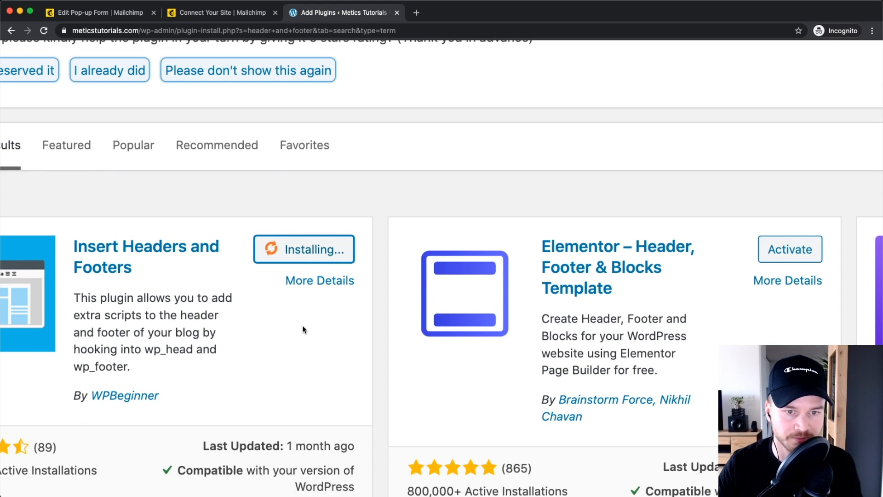
pyautogui.click(319, 254)
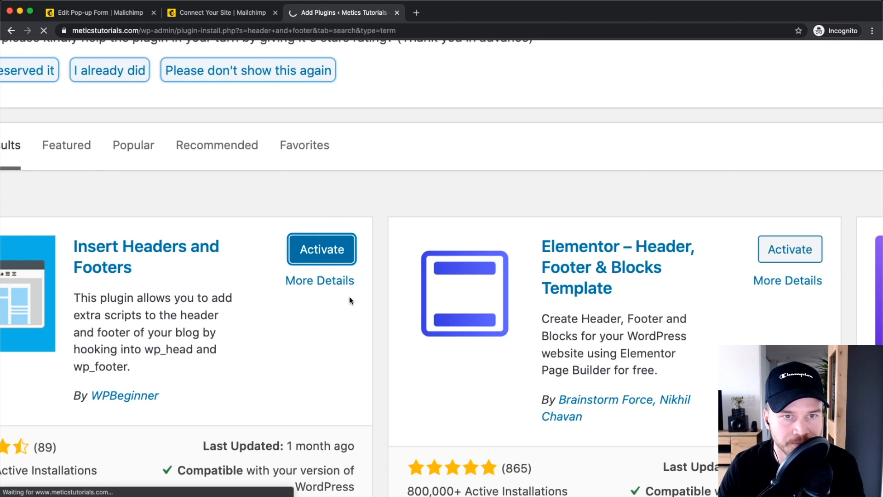
pyautogui.scroll(-5, 349, 296)
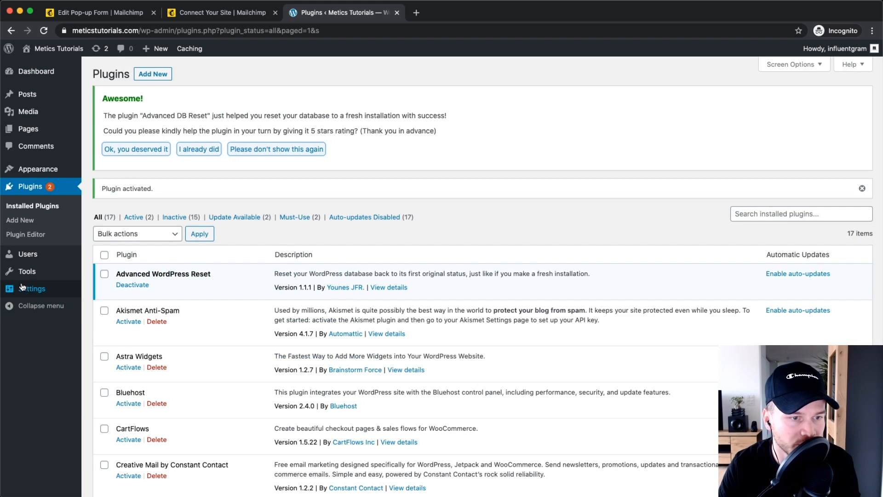
# Step: Paste the Mailchimp connection script into Insert Headers and Footers' Scripts in Header box
pyautogui.moveTo(23, 289)
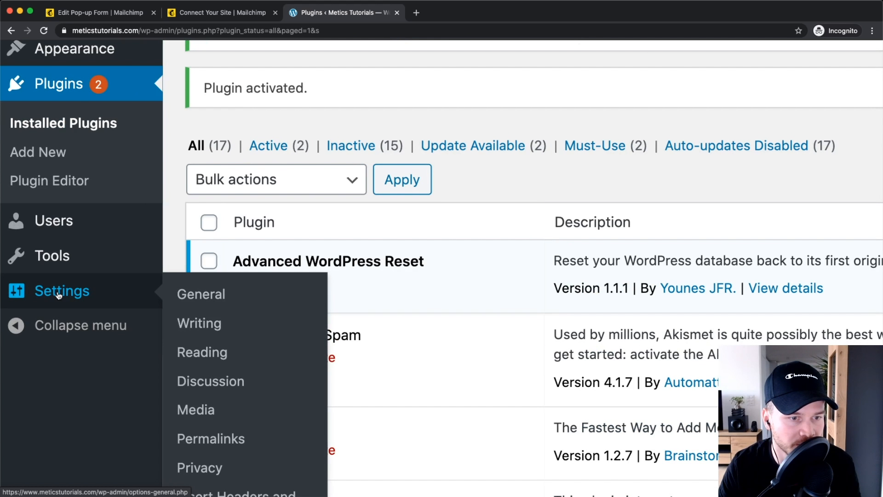
pyautogui.scroll(-1, 50, 292)
pyautogui.scroll(-2, 230, 340)
pyautogui.scroll(-2, 232, 414)
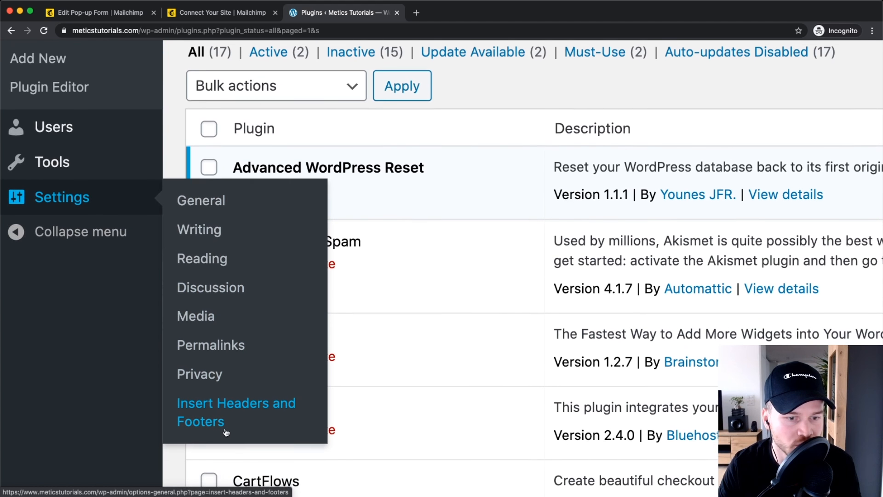
pyautogui.click(229, 389)
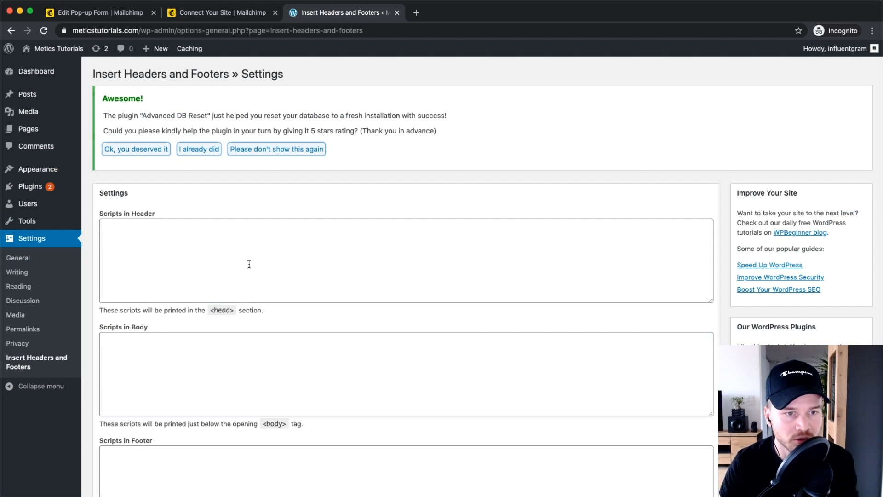
pyautogui.click(148, 240)
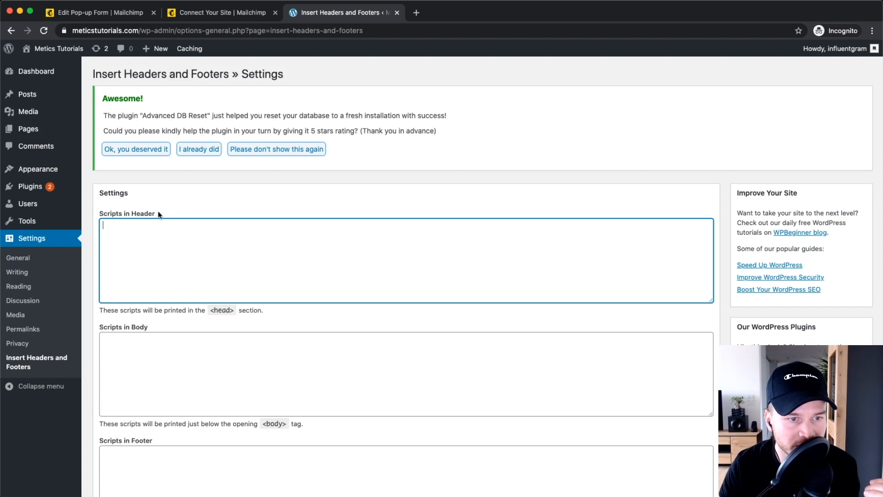
pyautogui.rightClick(127, 236)
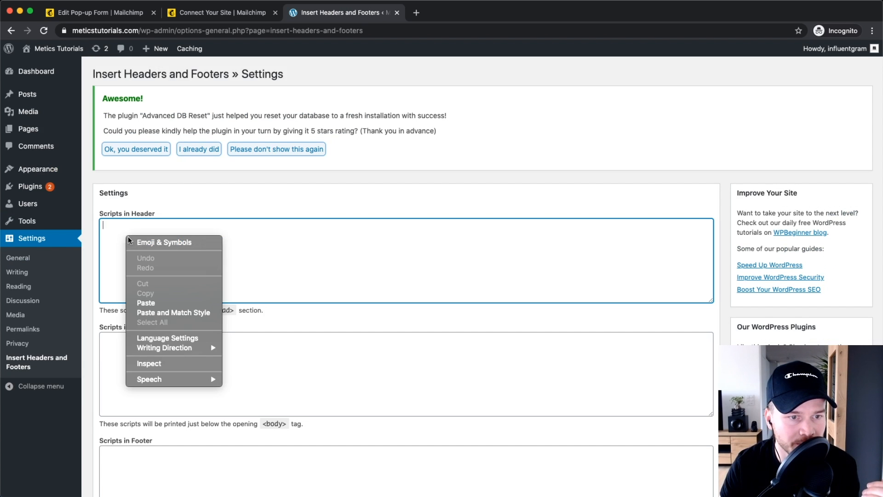
pyautogui.click(154, 302)
pyautogui.moveTo(679, 241); pyautogui.dragTo(119, 215)
pyautogui.click(238, 260)
# Step: Save the header script settings and return to Mailchimp's Connect Your Site page
pyautogui.scroll(-1, 168, 260)
pyautogui.scroll(-3, 169, 260)
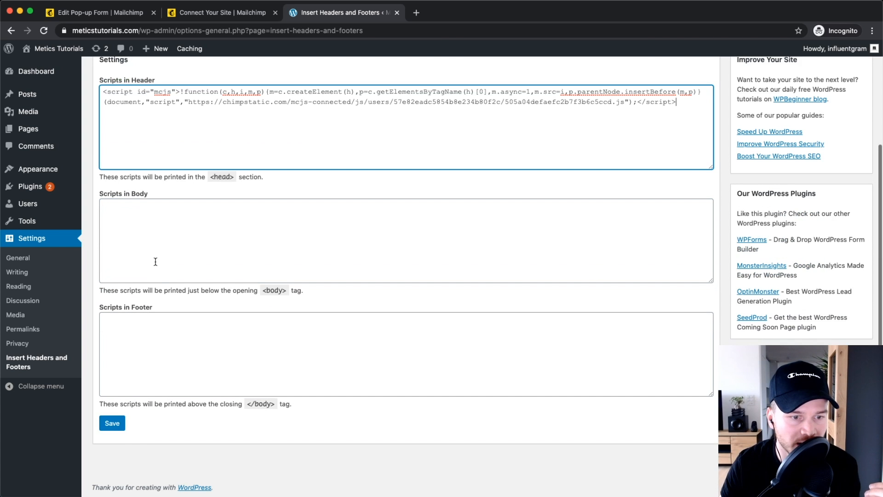
pyautogui.click(109, 426)
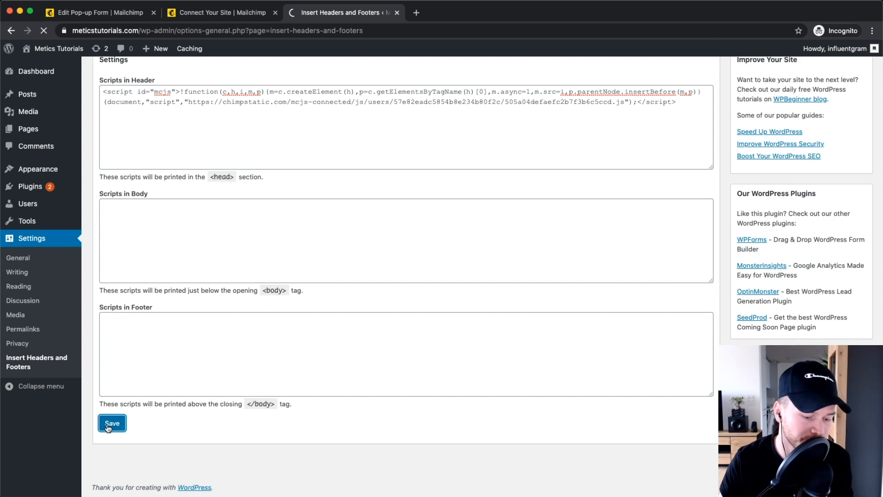
pyautogui.scroll(-4, 160, 321)
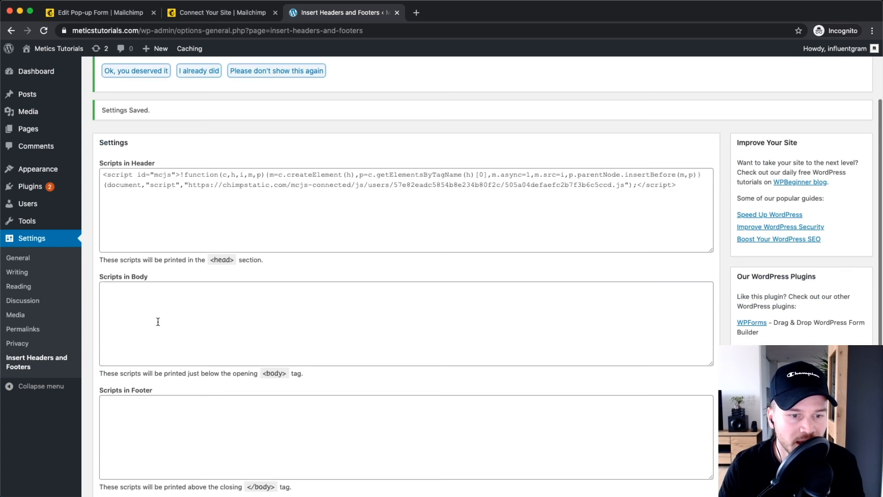
pyautogui.click(212, 15)
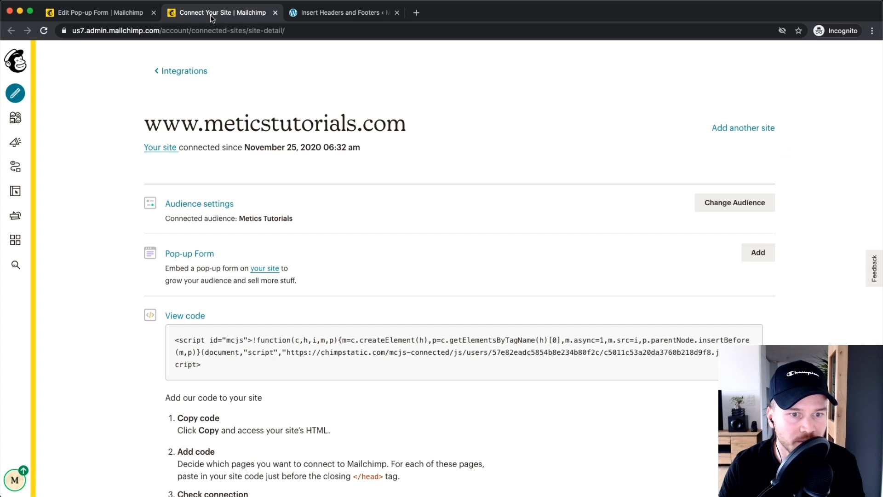
pyautogui.click(276, 13)
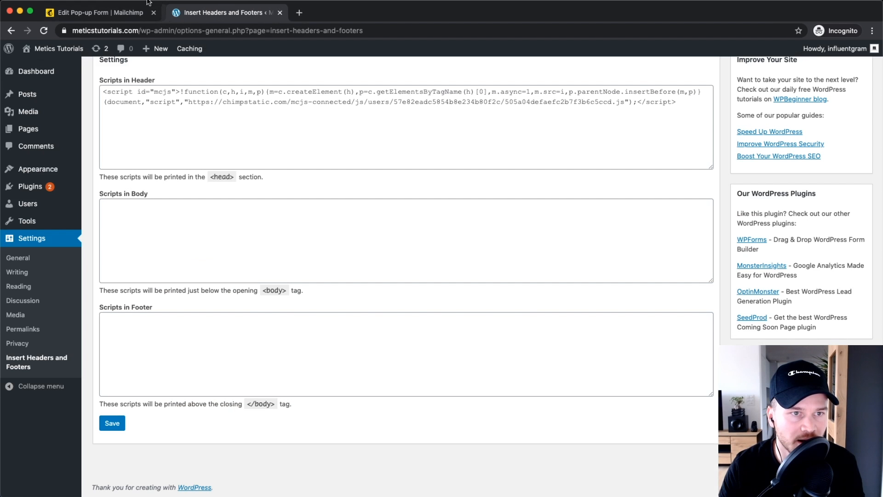
pyautogui.click(81, 15)
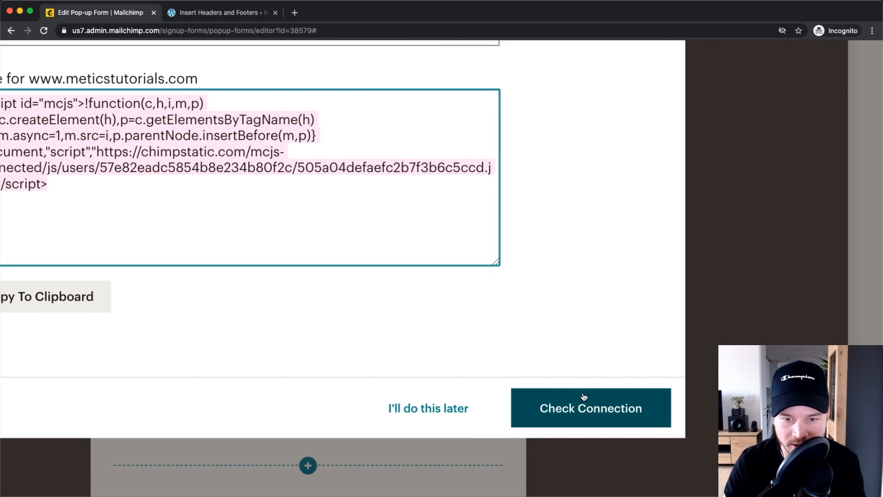
pyautogui.click(582, 394)
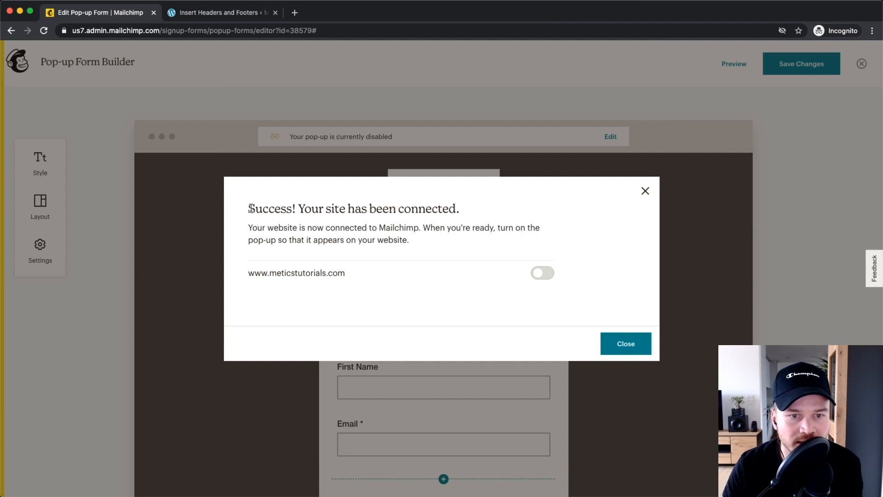
pyautogui.moveTo(252, 208); pyautogui.dragTo(396, 209)
pyautogui.click(468, 207)
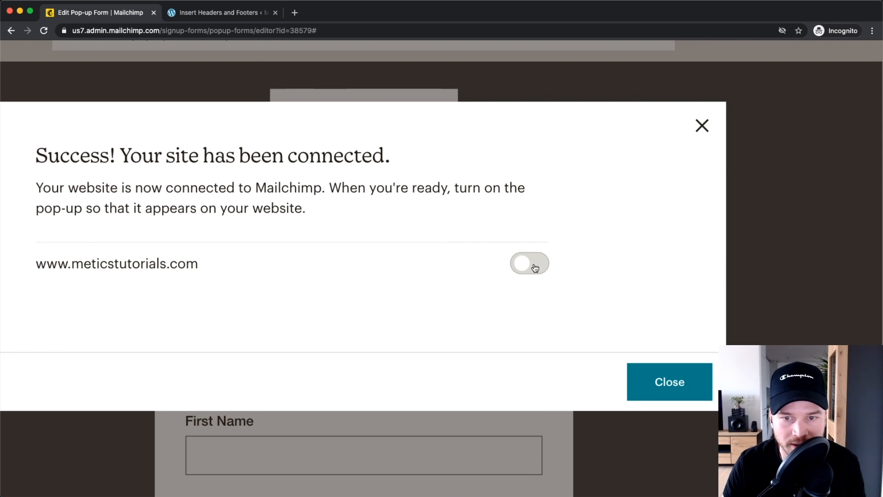
pyautogui.click(534, 268)
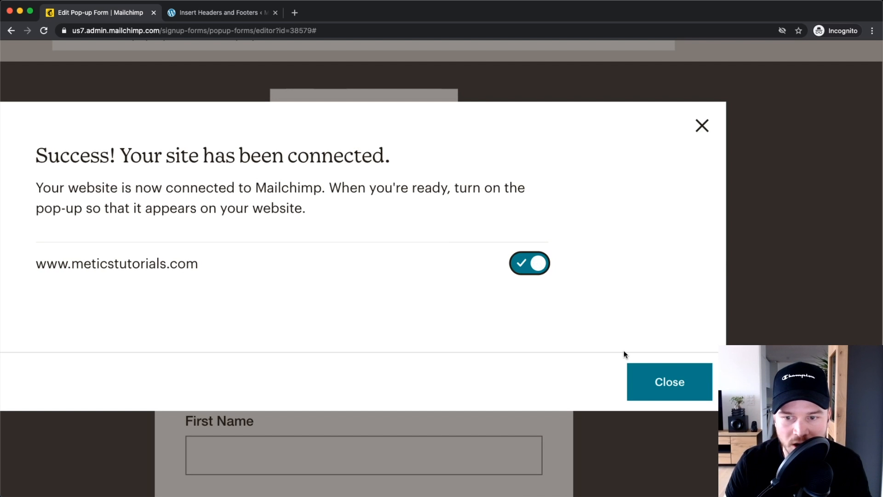
pyautogui.click(668, 382)
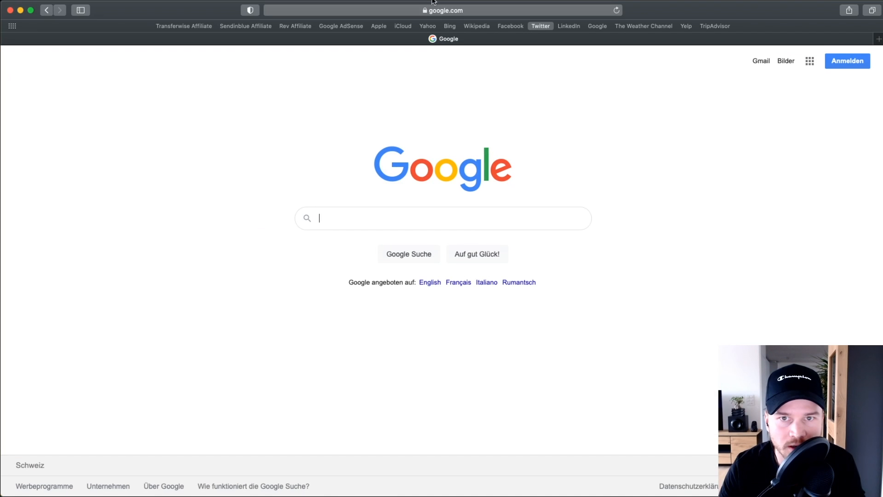
pyautogui.click(433, 10)
# Step: Load meticstutorials.com in Safari to bring up the Mailchimp pop-up
pyautogui.write('met')
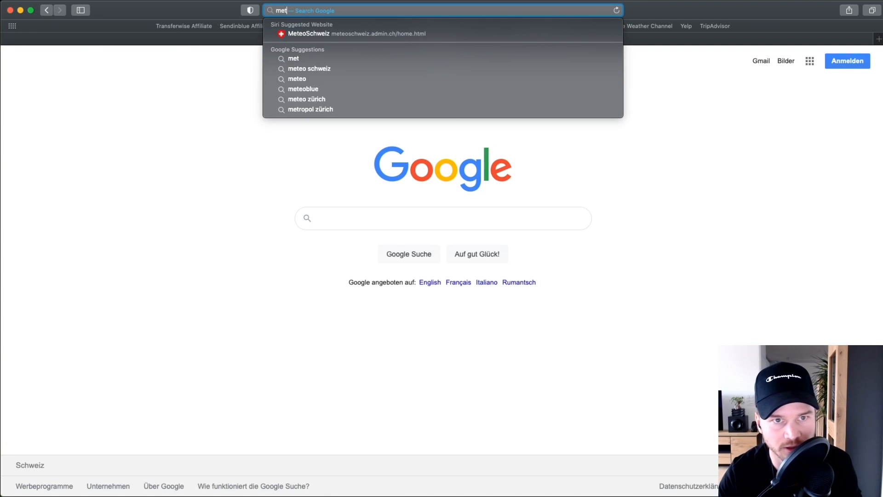
pyautogui.write('icst')
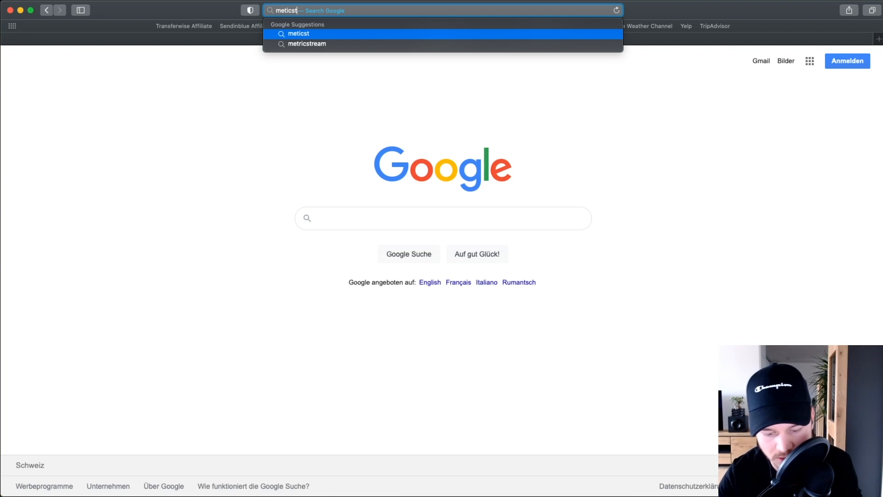
pyautogui.write('utorial')
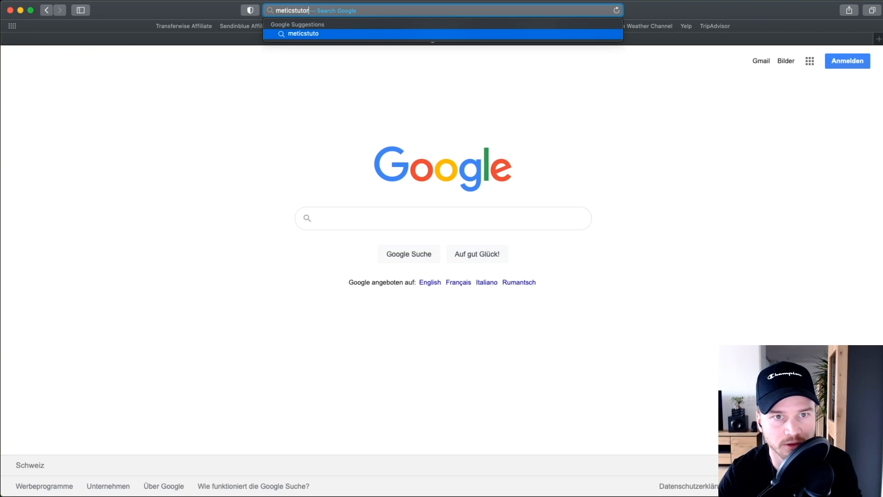
pyautogui.write('s.com')
pyautogui.press('Return')
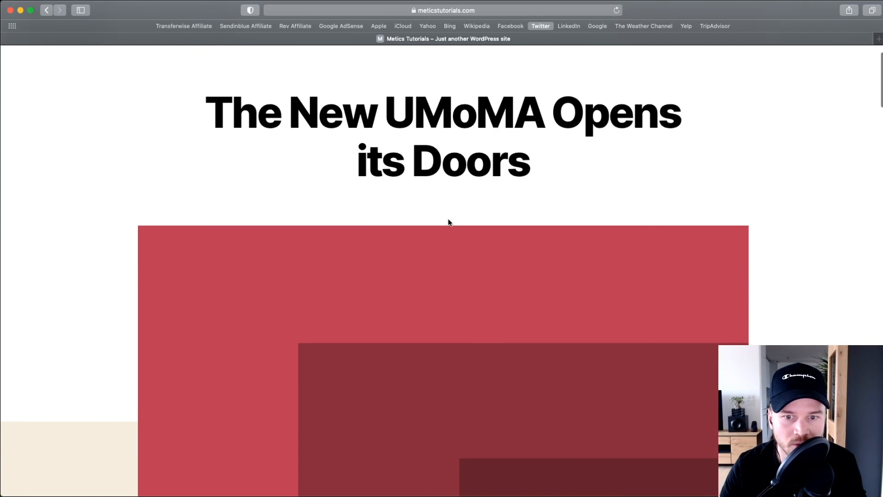
pyautogui.scroll(-3, 449, 223)
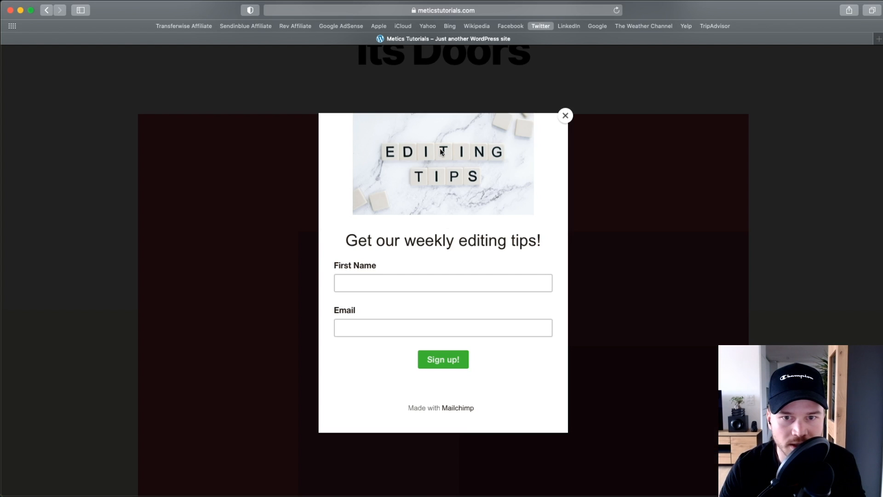
pyautogui.scroll(3, 443, 162)
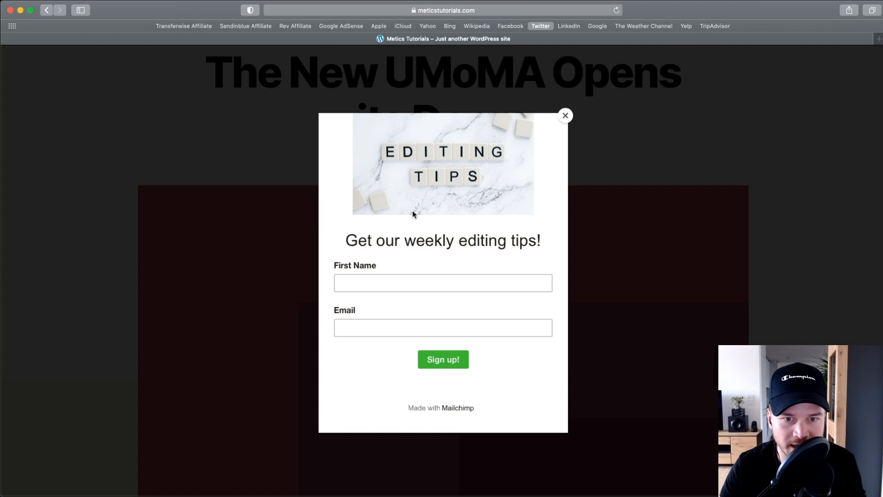
# Step: Submit the pop-up with a test first name and email, getting 'Thanks for subscribing!'
pyautogui.click(379, 277)
pyautogui.write('Simon')
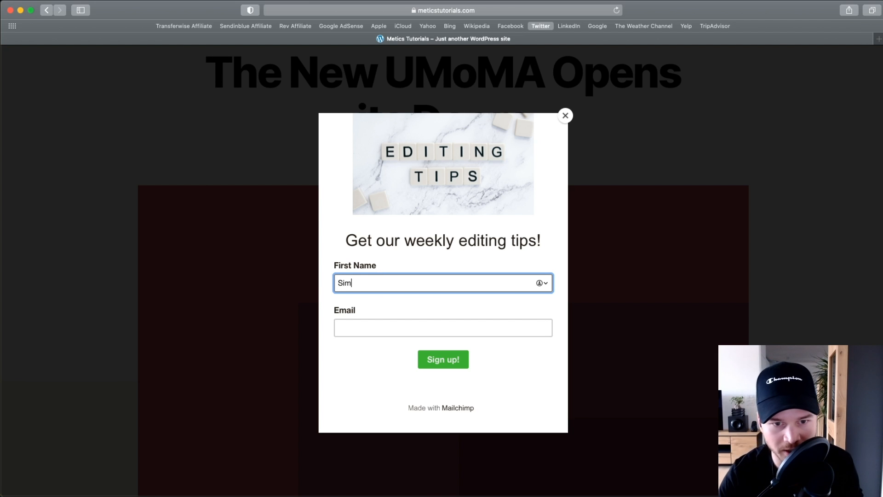
pyautogui.press('Tab')
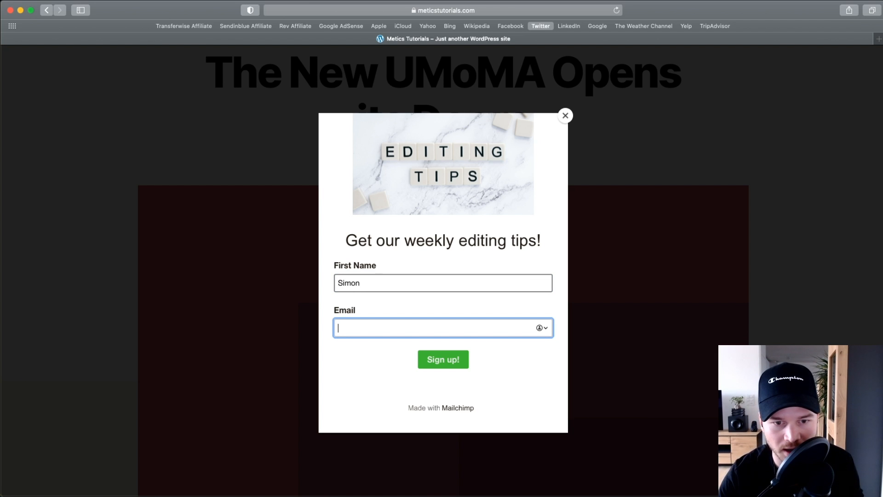
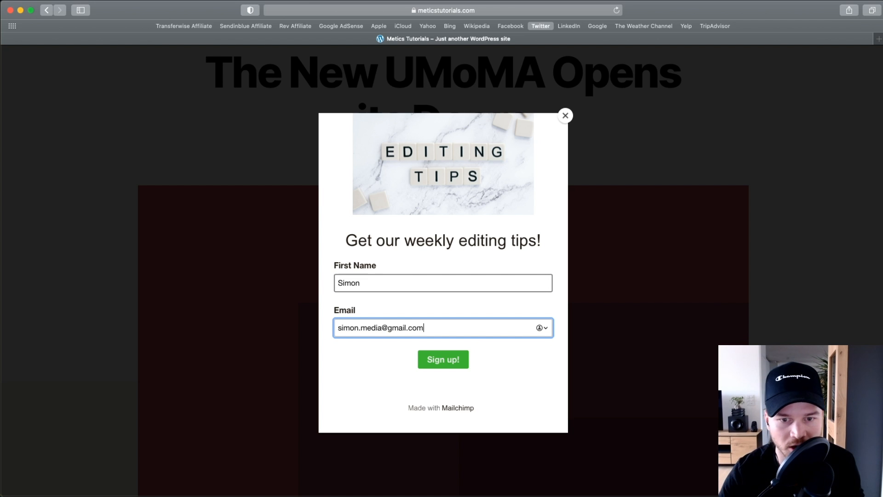
pyautogui.click(435, 360)
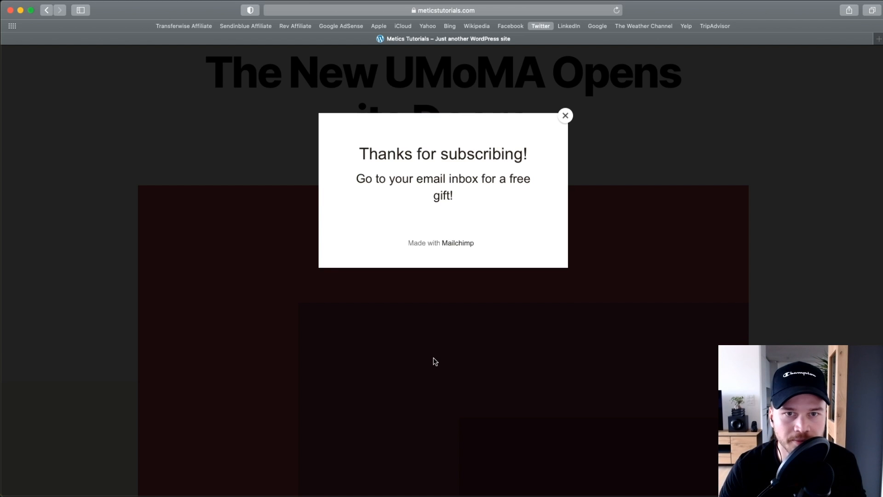
pyautogui.moveTo(354, 161); pyautogui.dragTo(482, 157)
pyautogui.moveTo(352, 182); pyautogui.dragTo(528, 193)
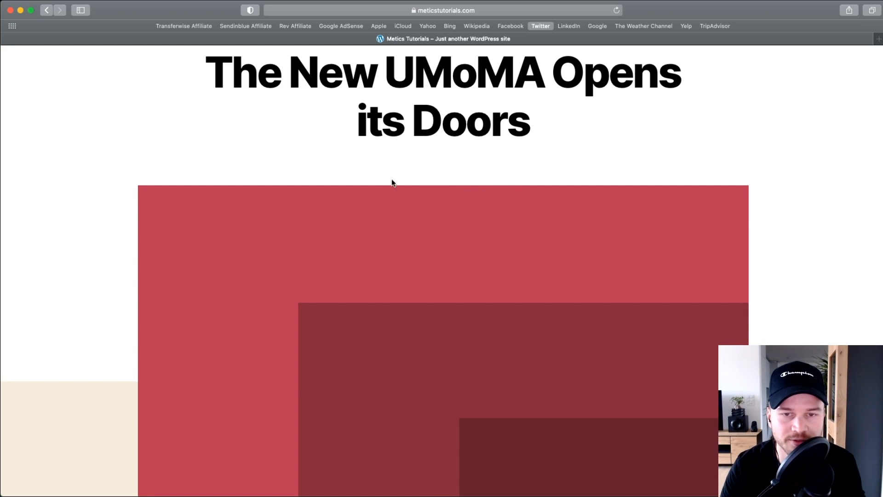
pyautogui.scroll(3, 391, 147)
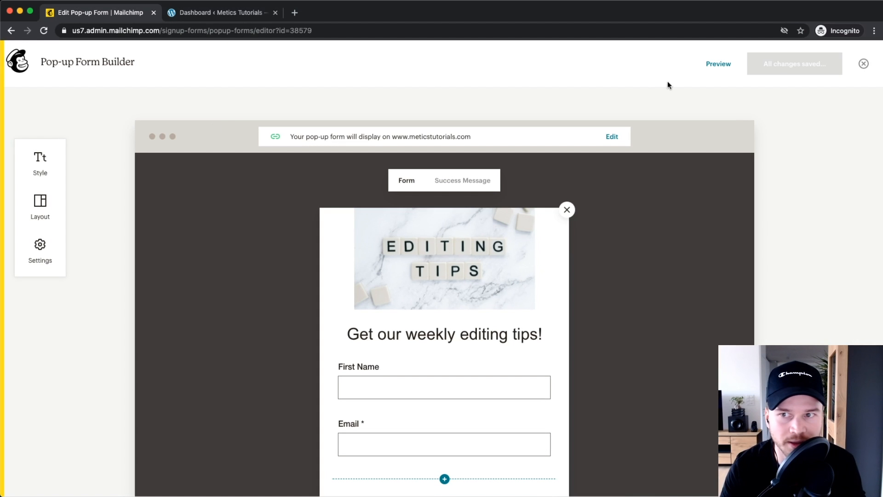
# Step: Open the Metics Tutorials All contacts list, now showing 6 subscribers including the Popup Form sign-up
pyautogui.click(863, 64)
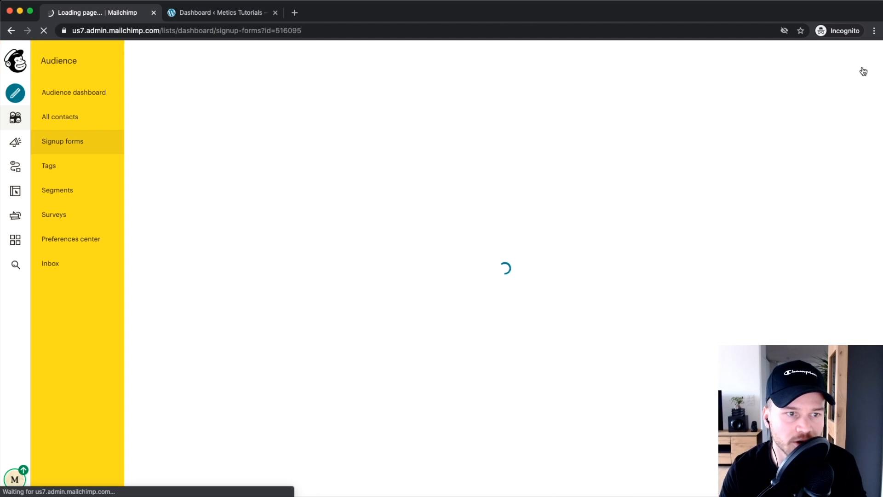
pyautogui.click(17, 121)
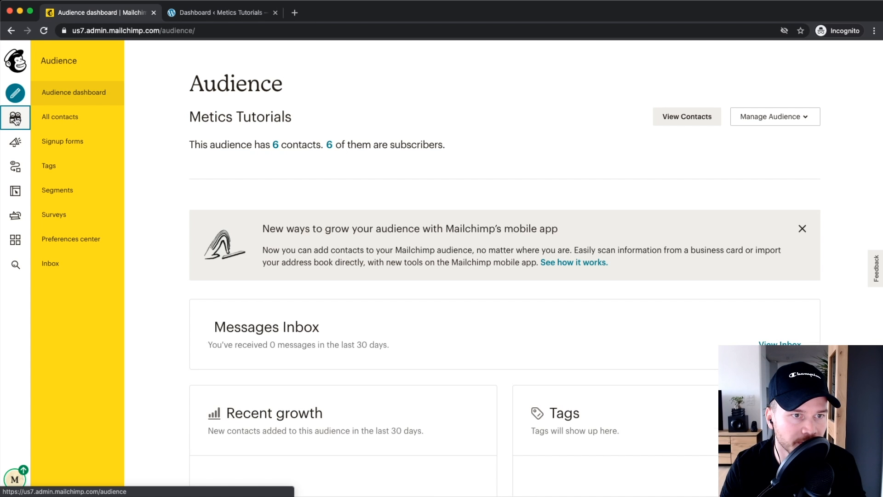
pyautogui.click(75, 118)
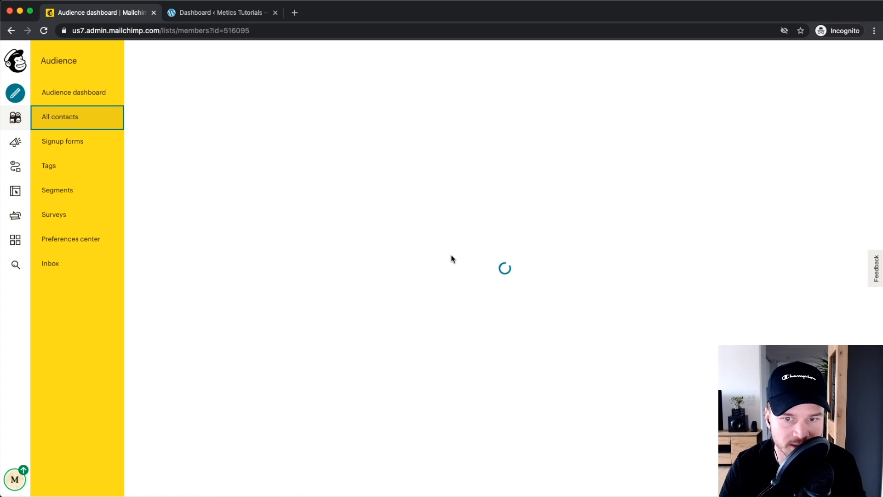
pyautogui.scroll(-3, 396, 246)
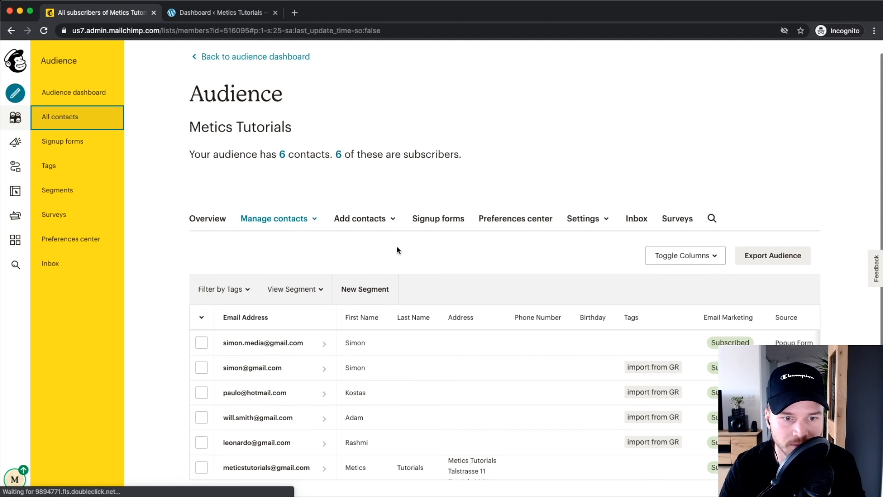
pyautogui.scroll(5, 253, 305)
pyautogui.scroll(-3, 286, 306)
pyautogui.scroll(-1, 346, 303)
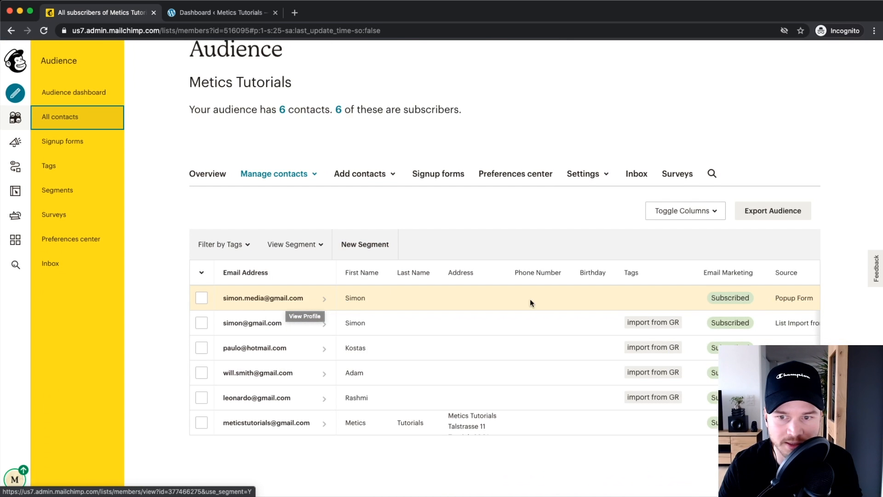
pyautogui.scroll(2, 377, 301)
pyautogui.scroll(-2, 378, 301)
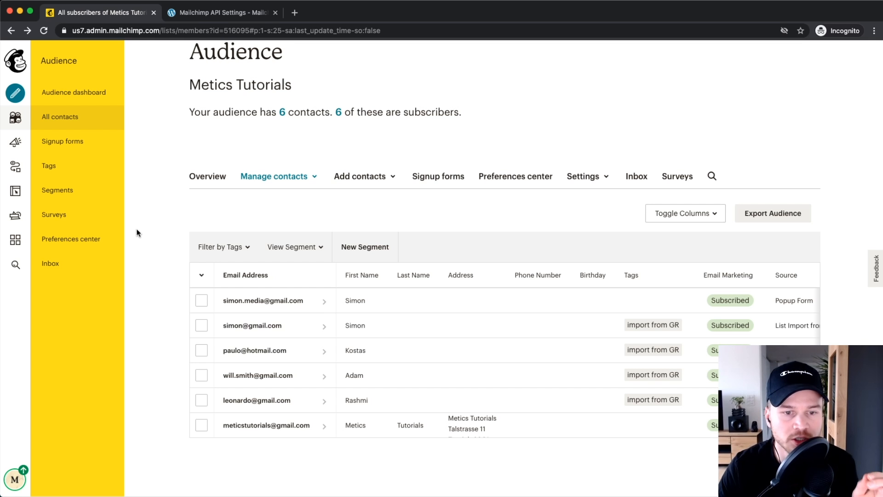
pyautogui.click(198, 13)
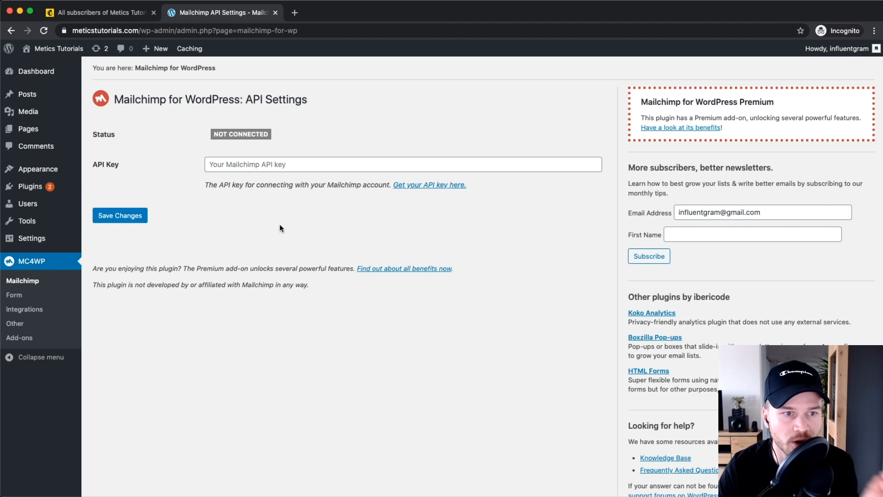
pyautogui.click(72, 80)
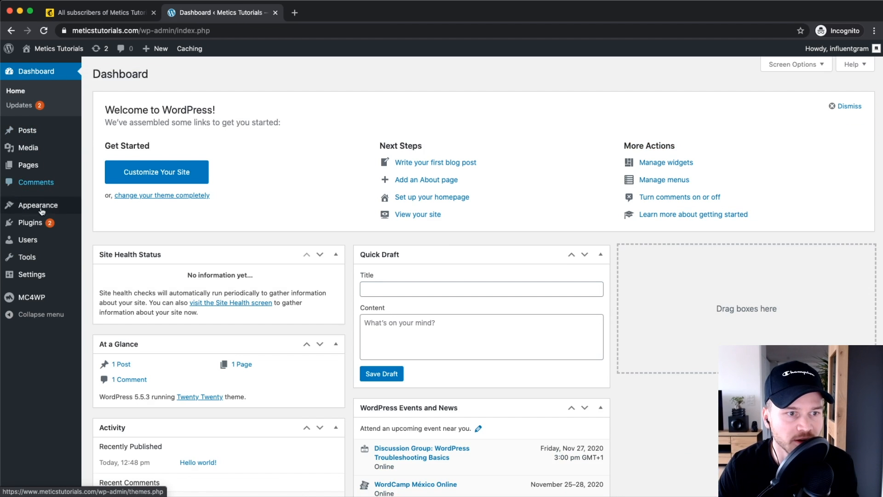
pyautogui.moveTo(31, 227)
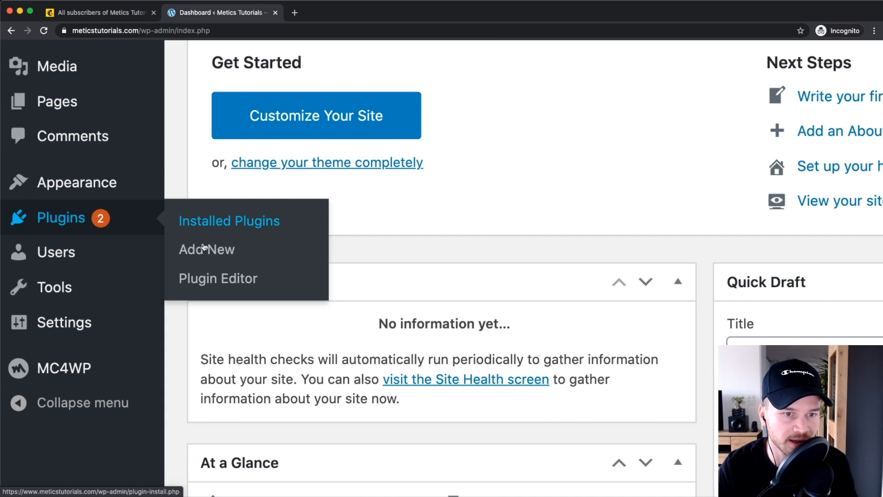
pyautogui.click(203, 247)
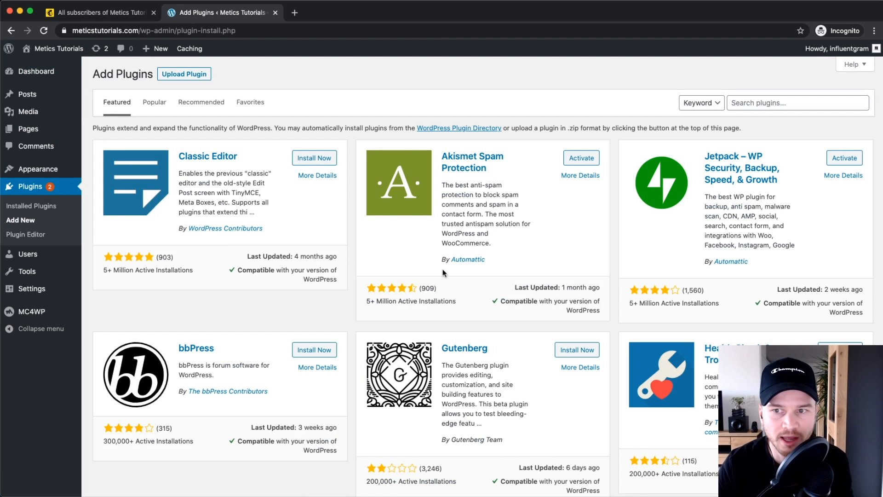
pyautogui.click(762, 105)
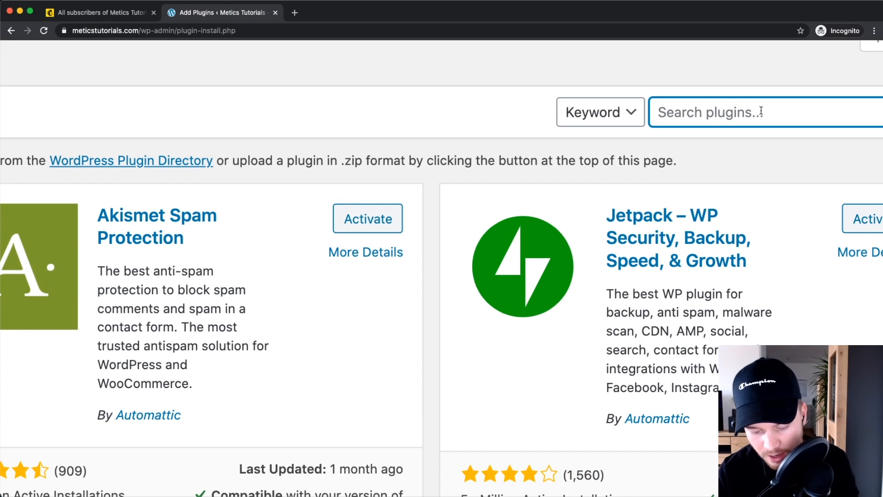
pyautogui.write('mc4wp')
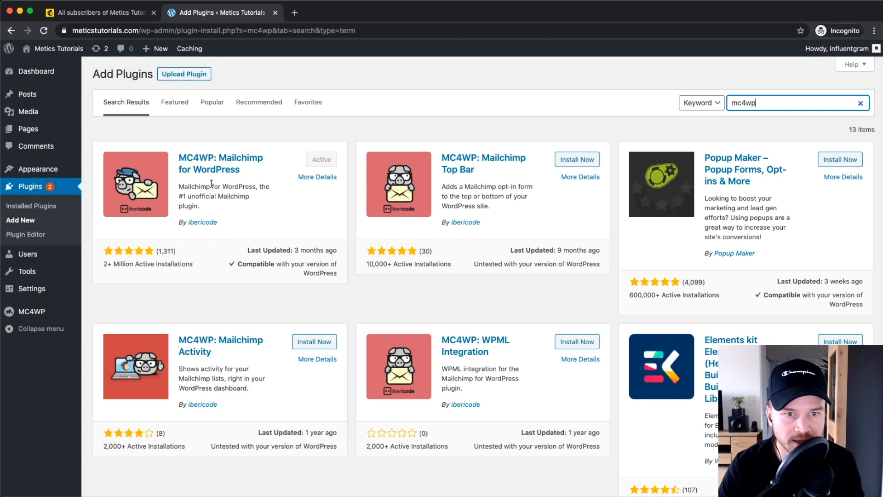
pyautogui.press('super+equal')
pyautogui.press('super+equal')
pyautogui.press('super+equal')
pyautogui.press('super+equal')
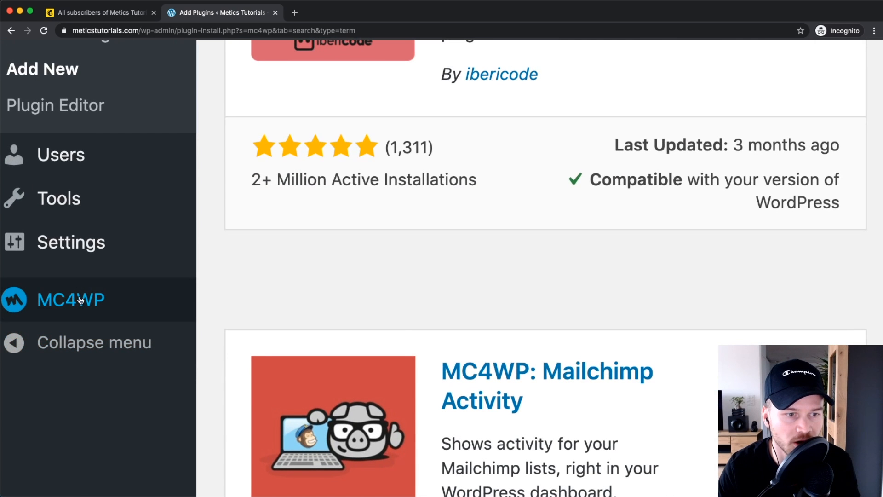
pyautogui.moveTo(69, 306)
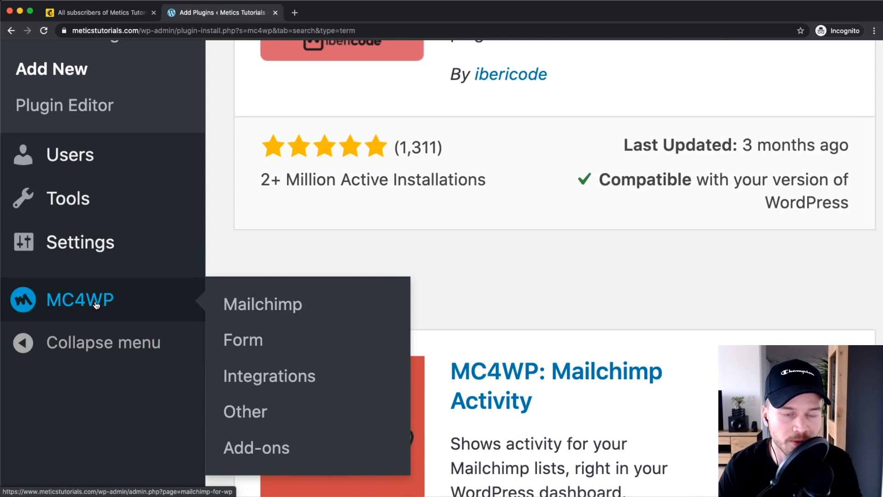
pyautogui.click(261, 308)
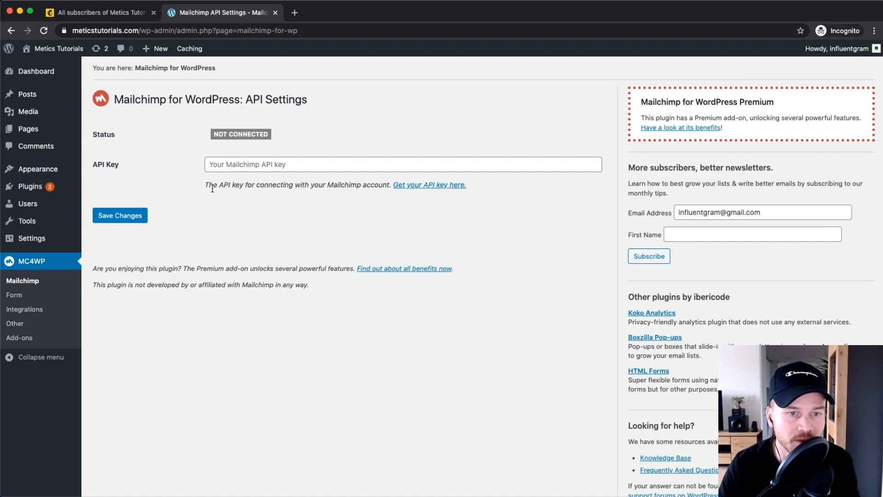
pyautogui.click(232, 162)
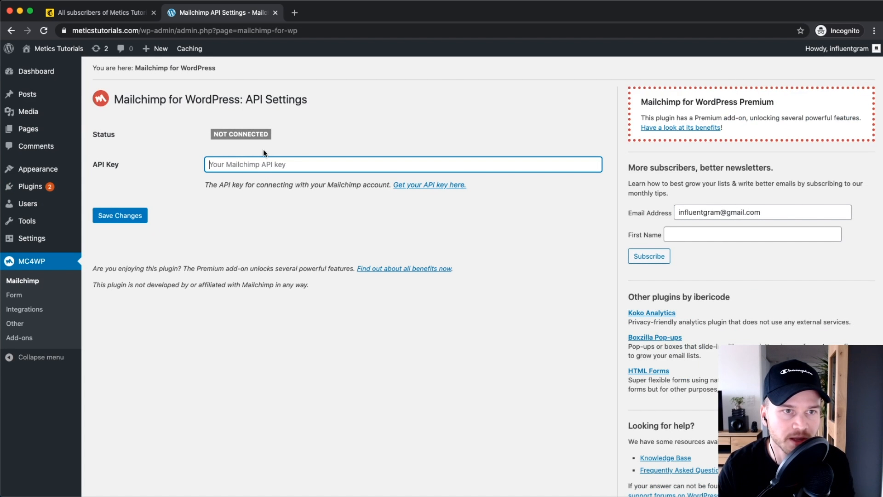
pyautogui.click(108, 14)
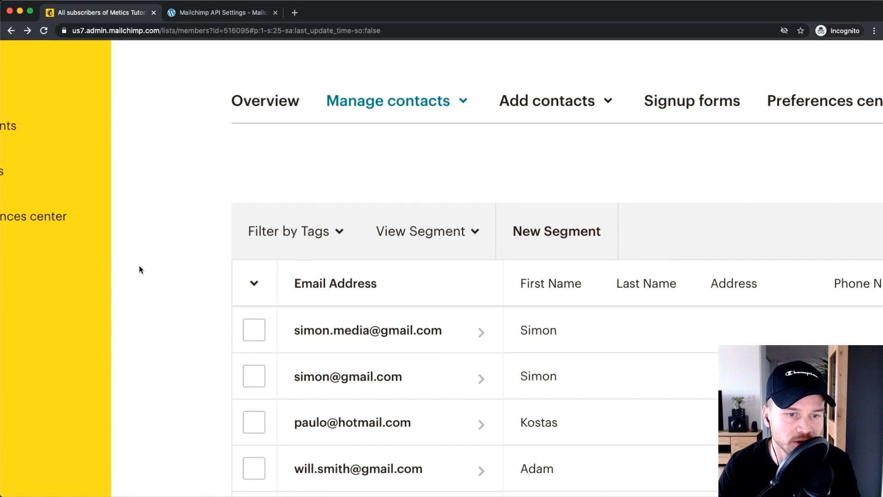
# Step: Go to the Mailchimp account's Extras > API keys page
pyautogui.scroll(-5, 139, 275)
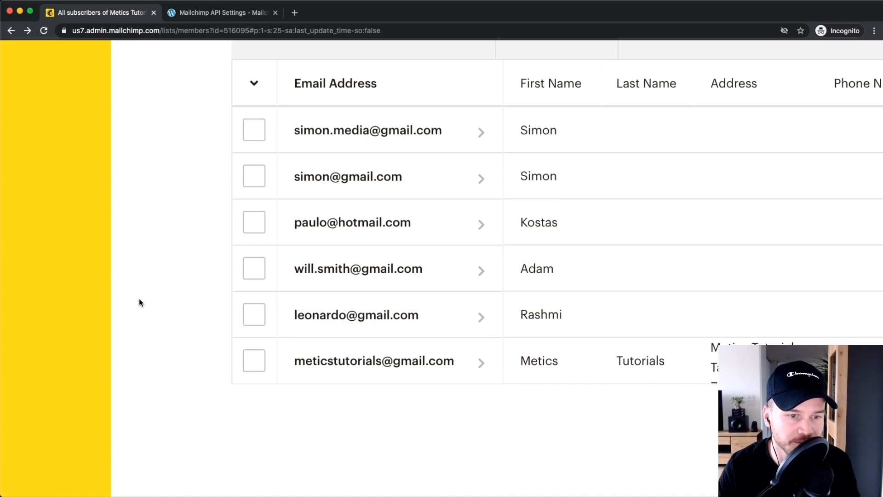
pyautogui.hscroll(-3, 139, 298)
pyautogui.click(36, 464)
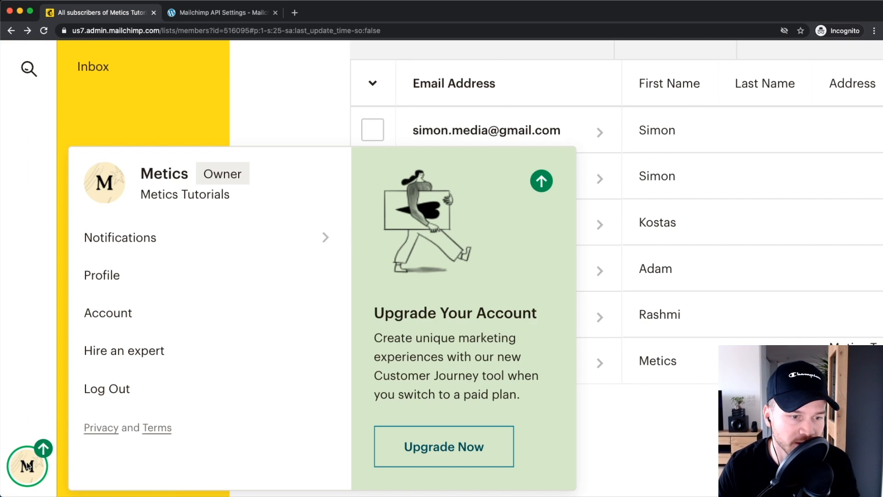
pyautogui.click(122, 316)
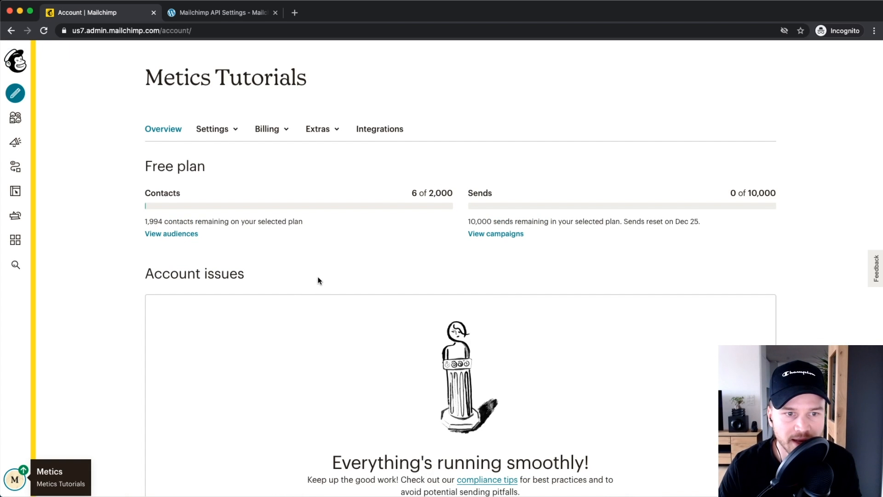
pyautogui.click(320, 130)
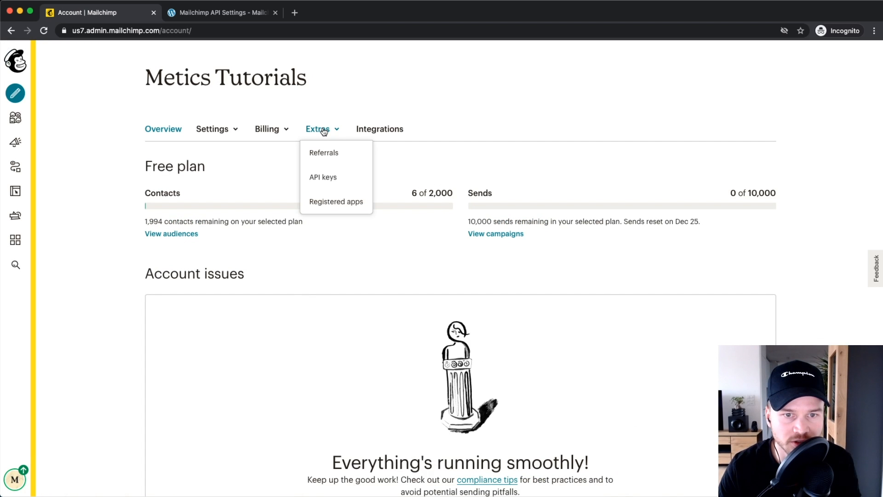
pyautogui.click(323, 179)
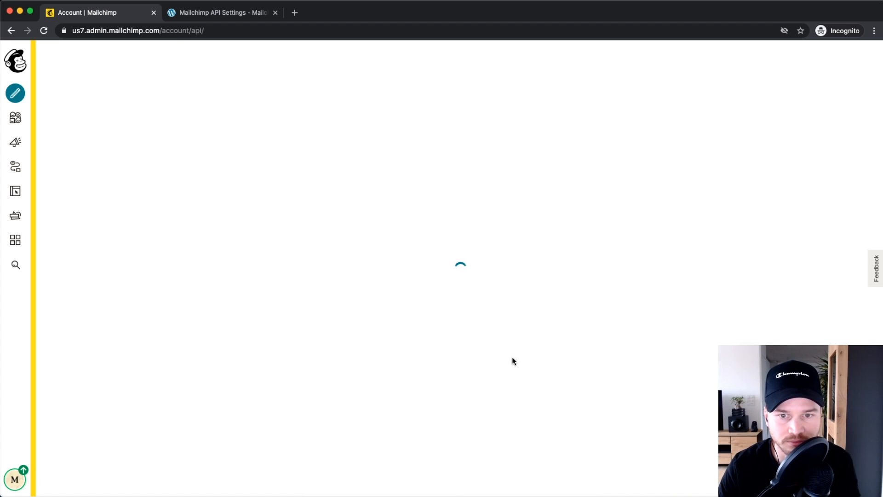
# Step: Copy the existing API key and go back to the WordPress API Settings tab
pyautogui.scroll(-3, 459, 350)
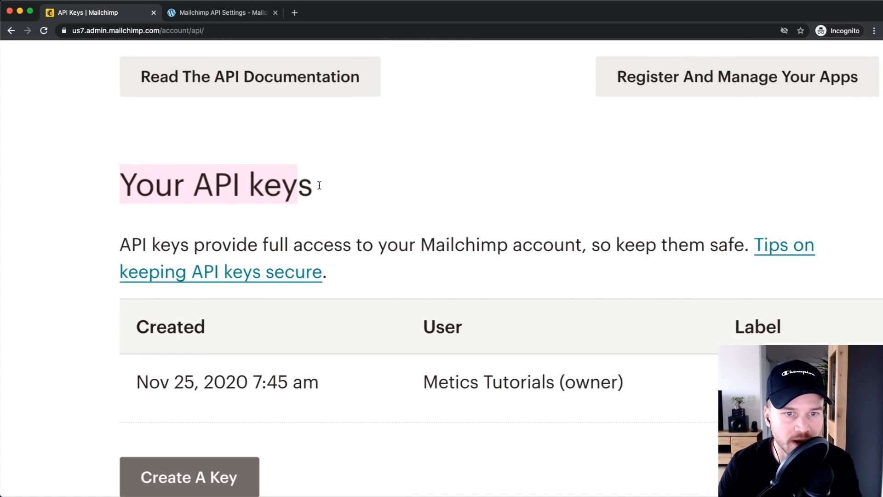
pyautogui.moveTo(319, 186); pyautogui.dragTo(340, 183)
pyautogui.scroll(-5, 340, 183)
pyautogui.scroll(-3, 539, 306)
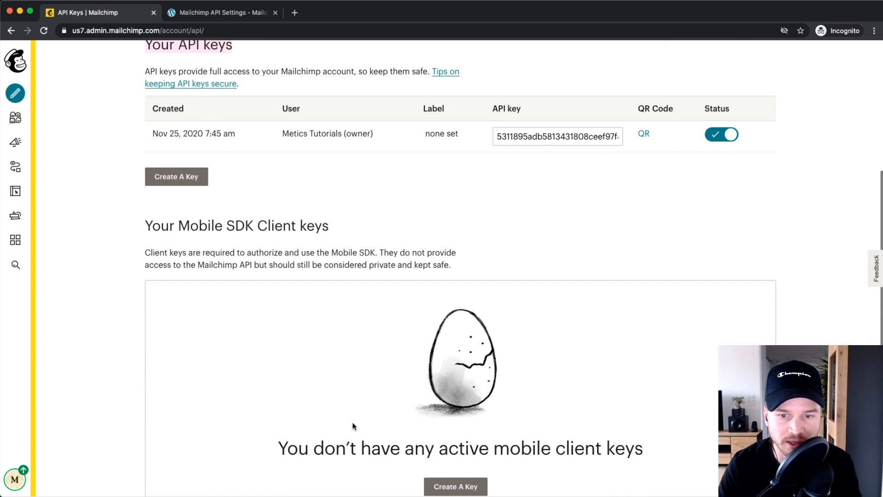
pyautogui.scroll(-2, 506, 299)
pyautogui.scroll(4, 368, 207)
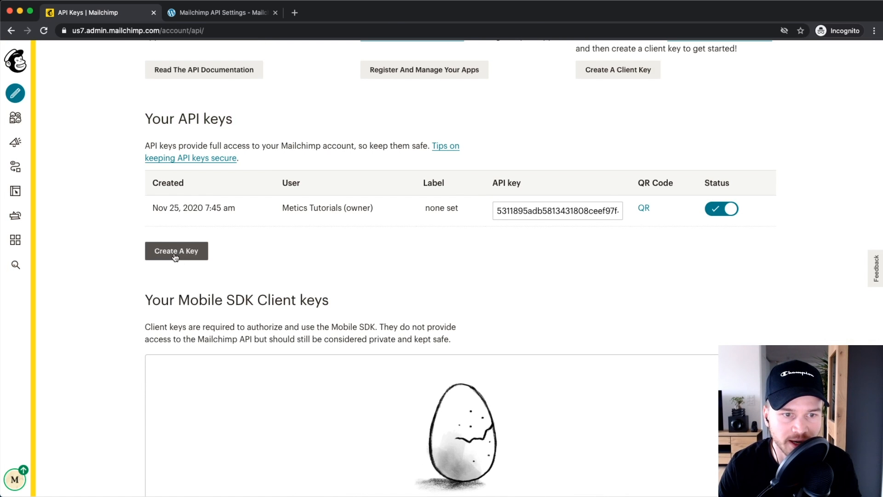
pyautogui.scroll(5, 175, 257)
pyautogui.scroll(-5, 324, 221)
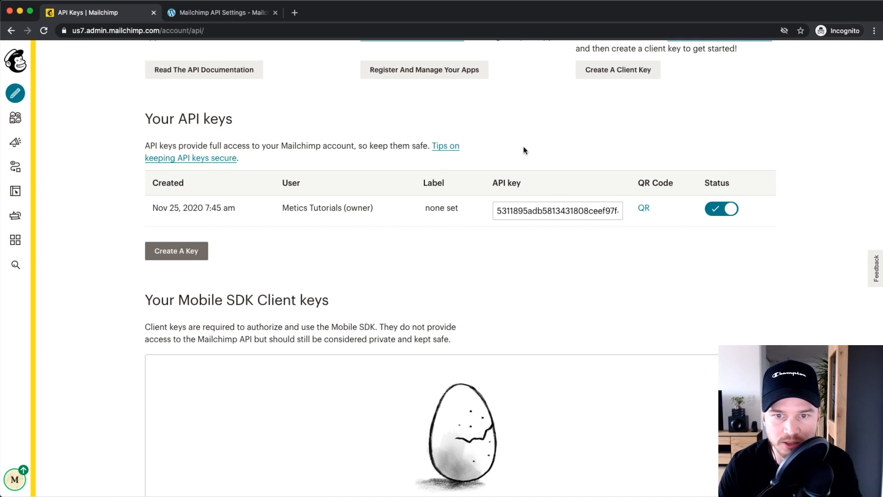
pyautogui.scroll(5, 573, 209)
pyautogui.click(488, 210)
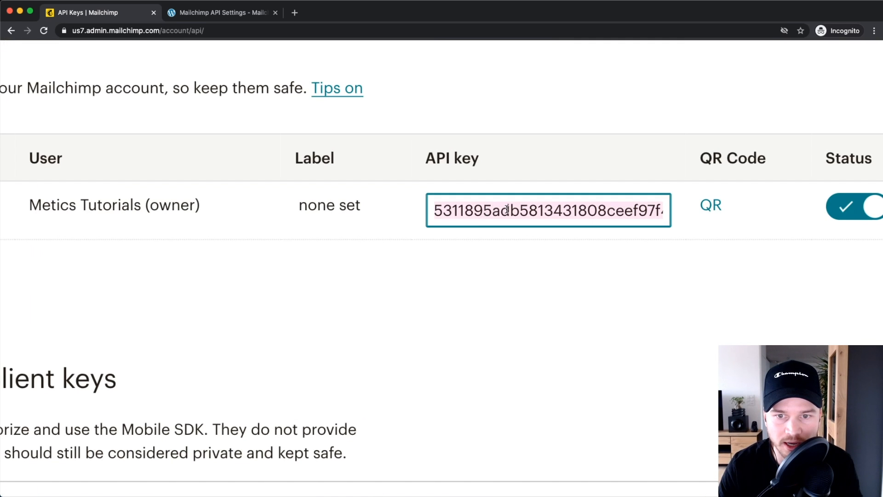
pyautogui.scroll(-5, 516, 210)
pyautogui.scroll(-3, 517, 209)
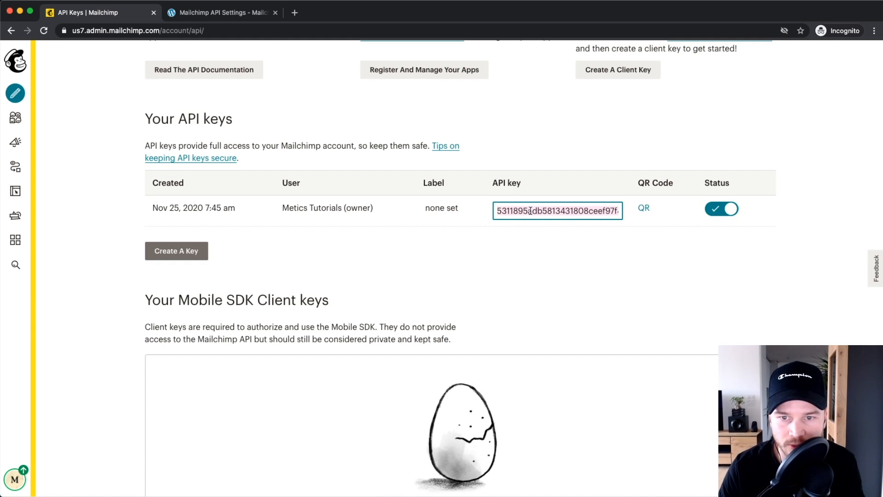
pyautogui.rightClick(531, 210)
pyautogui.click(559, 284)
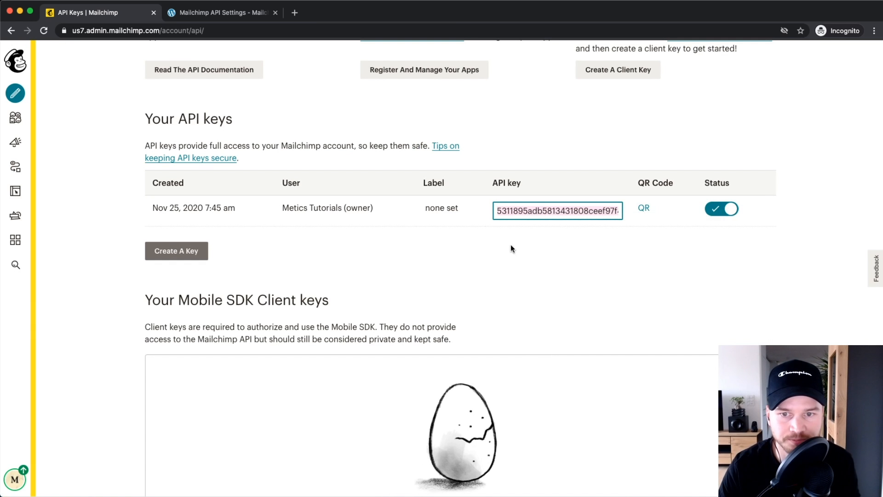
pyautogui.click(217, 13)
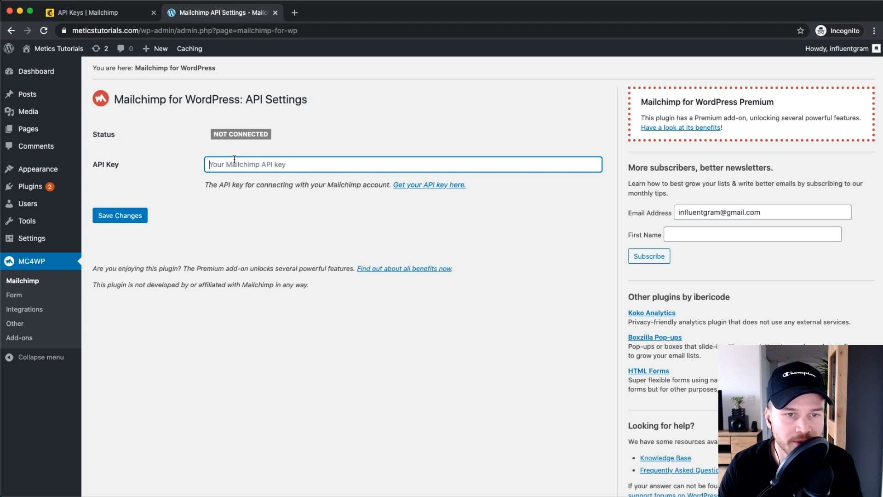
# Step: Paste the API key into the API Key field and save, showing Connected with the Metics Tutorials list
pyautogui.rightClick(232, 162)
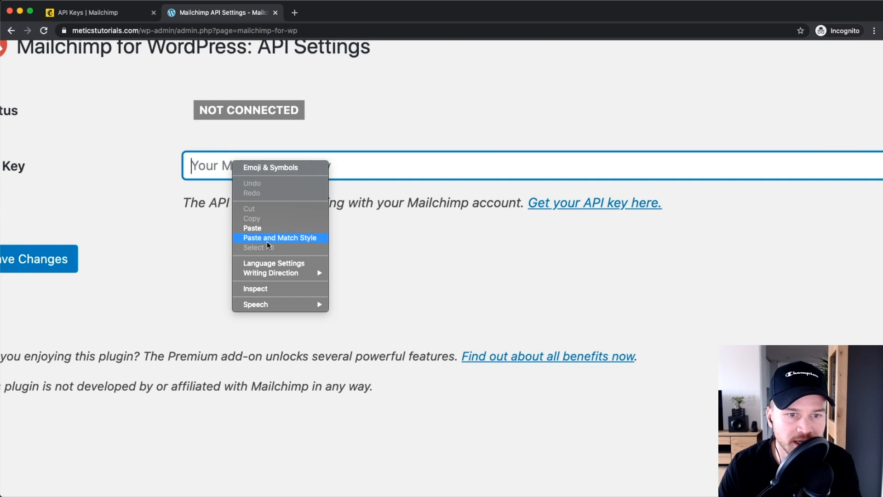
pyautogui.click(266, 227)
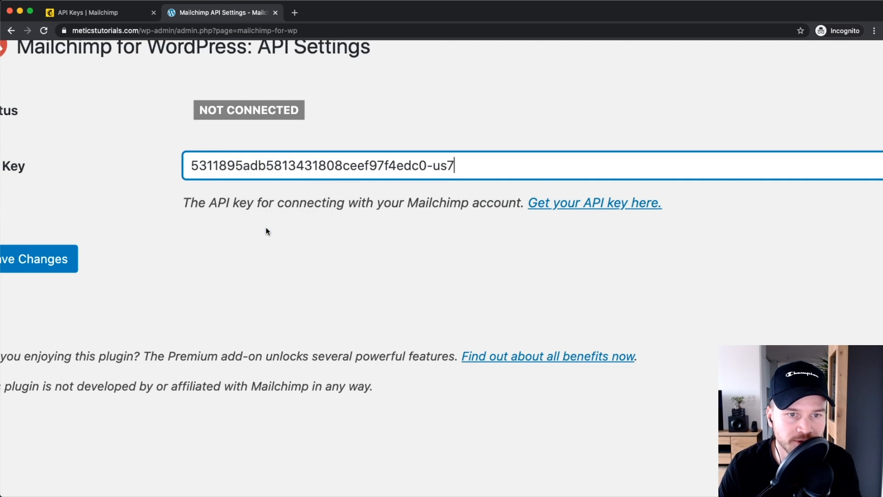
pyautogui.click(119, 216)
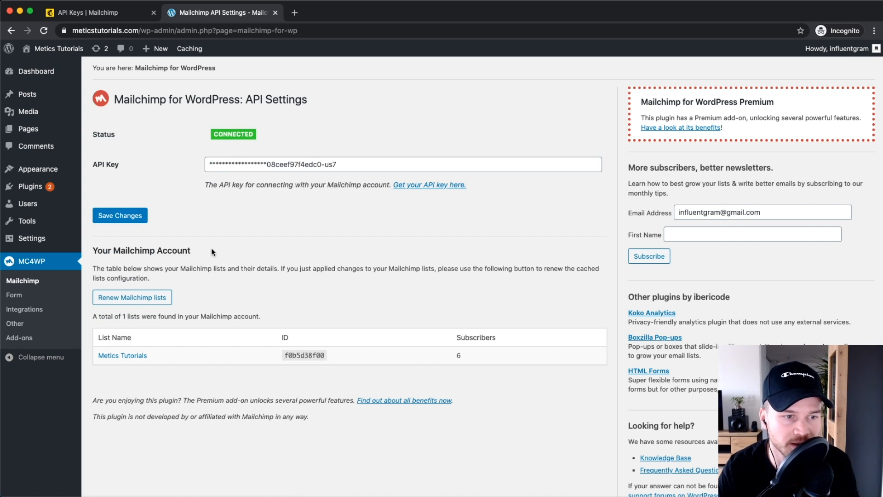
pyautogui.scroll(5, 211, 251)
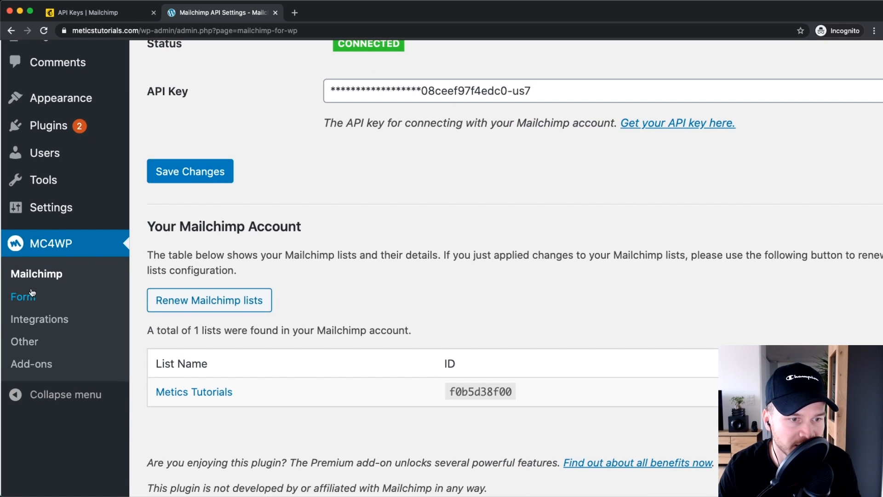
pyautogui.click(28, 296)
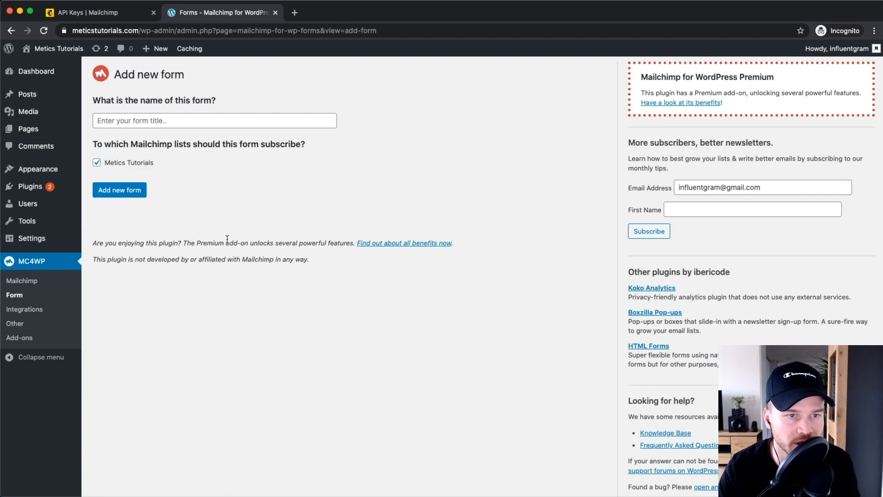
# Step: Add a new form named 'Metics Tutorials' subscribing to the Metics Tutorials list, saved as Form 5
pyautogui.click(138, 116)
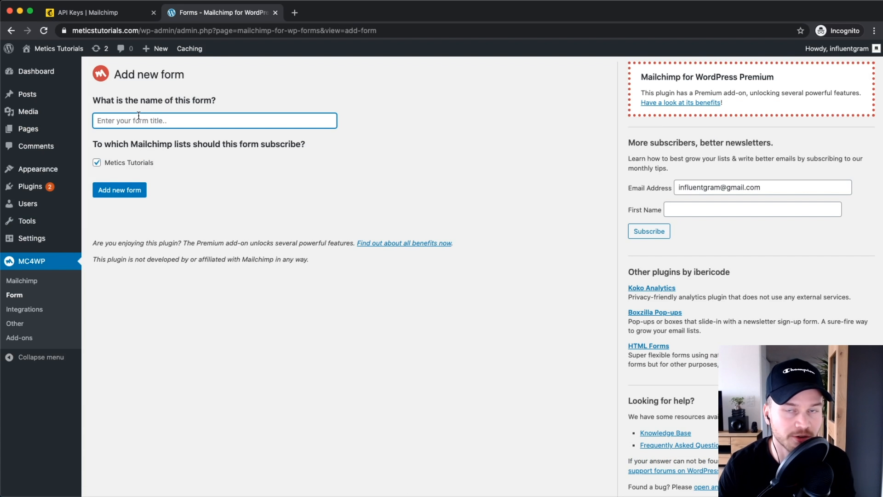
pyautogui.write('Met')
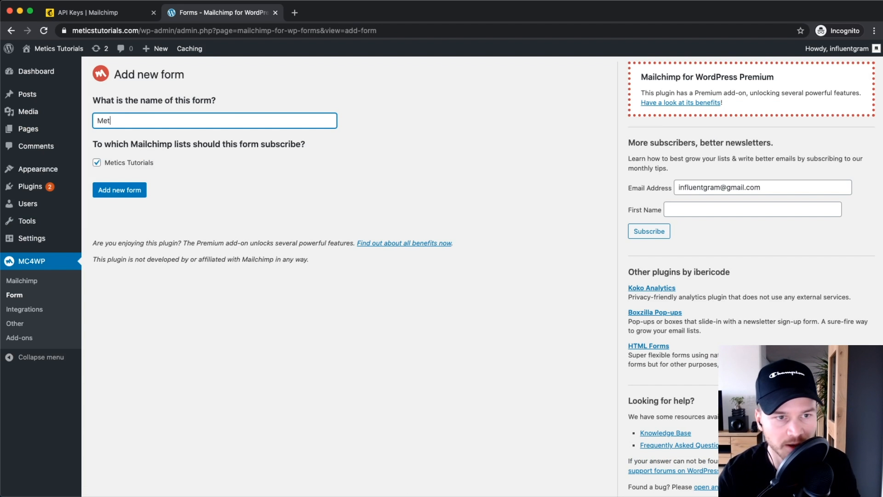
pyautogui.write('ics Tut')
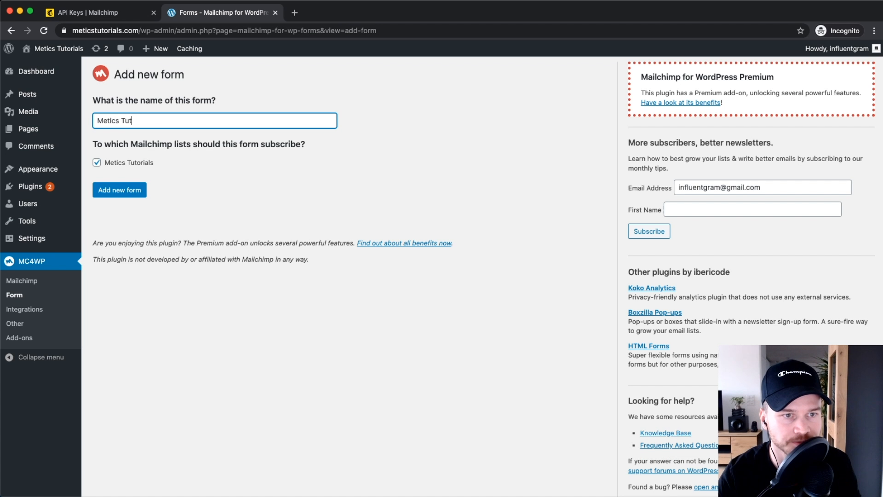
pyautogui.write('orials')
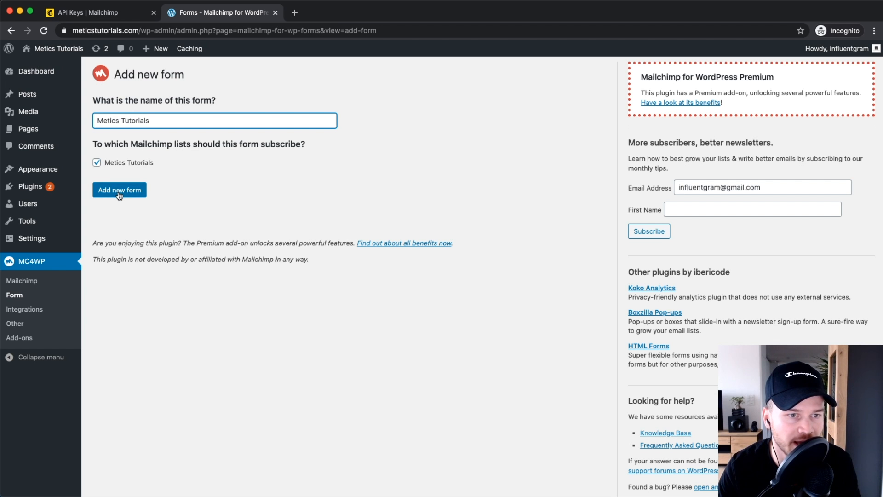
pyautogui.click(119, 192)
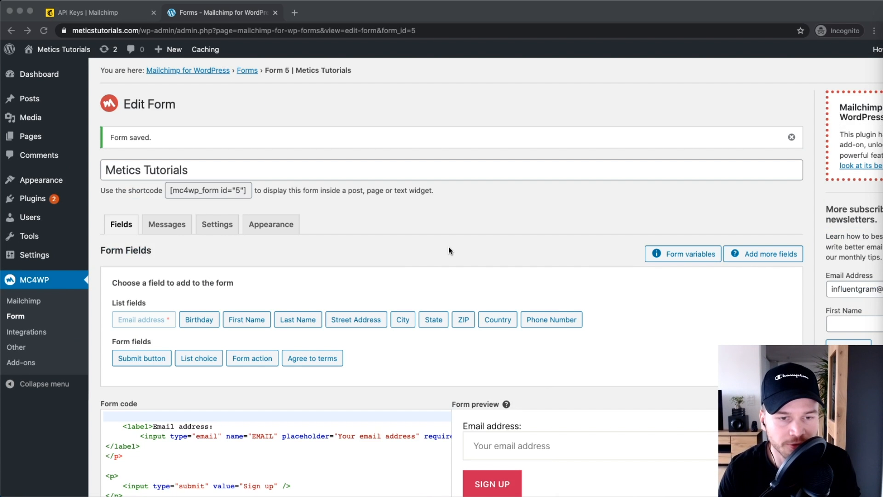
# Step: Reset page zoom and open the First Name field dialog under List fields in Form 5
pyautogui.scroll(-5, 425, 232)
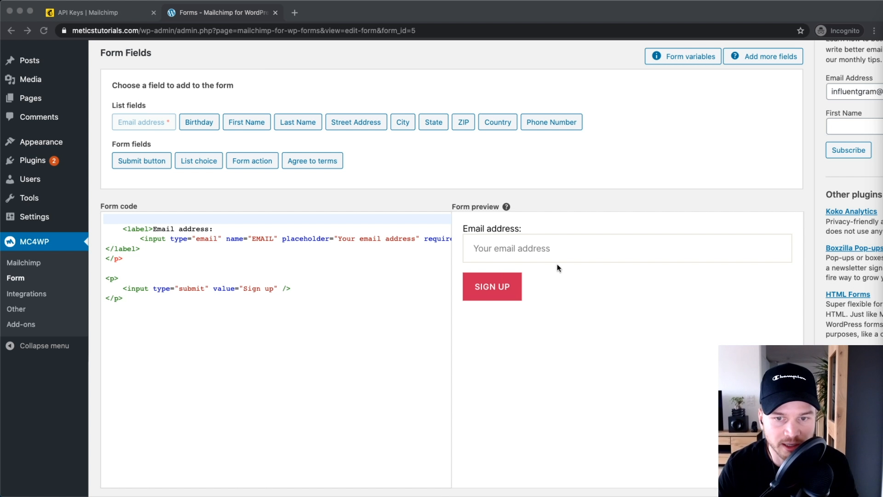
pyautogui.keyDown('ctrl'); pyautogui.scroll(5, 550, 289); pyautogui.keyUp('ctrl')
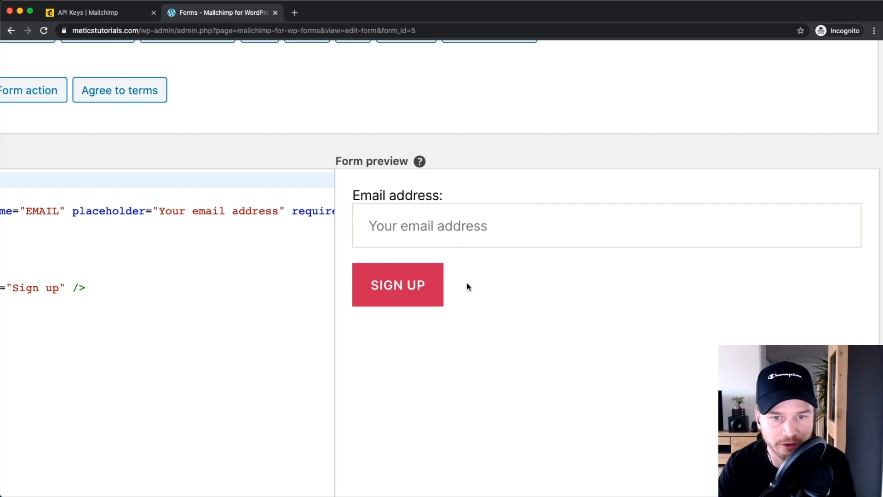
pyautogui.press('super+0')
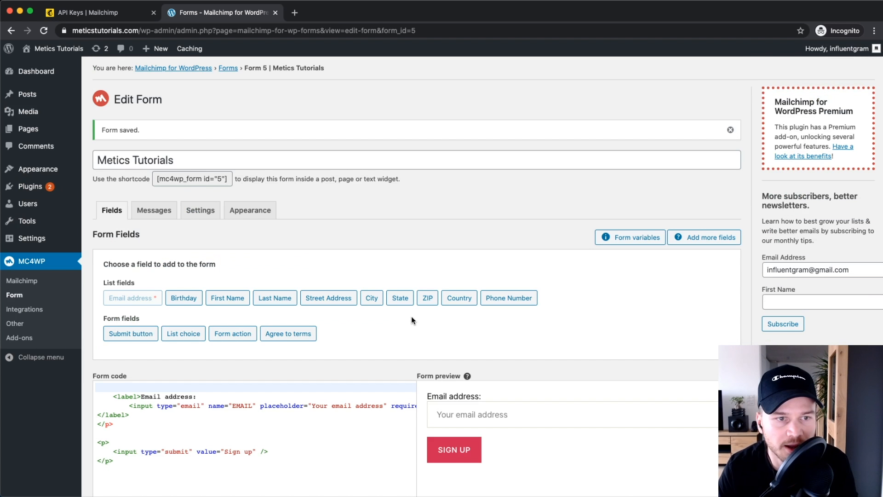
pyautogui.scroll(-3, 447, 342)
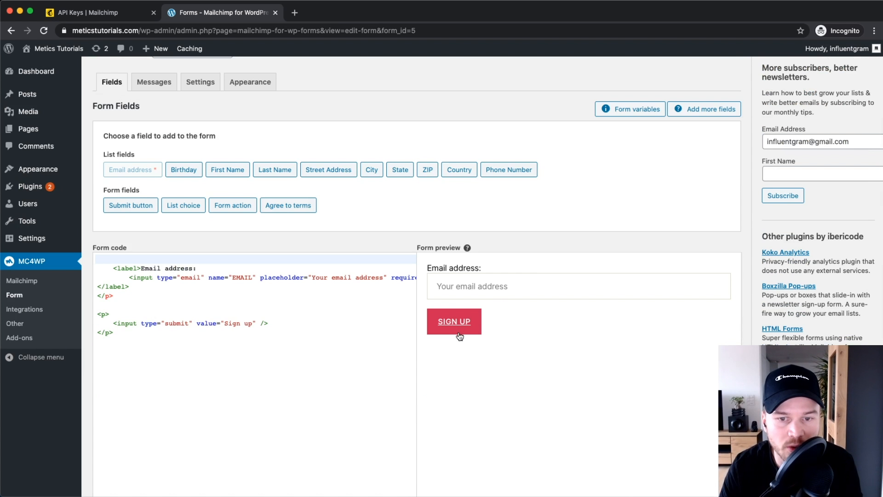
pyautogui.scroll(3, 465, 290)
pyautogui.scroll(-3, 468, 291)
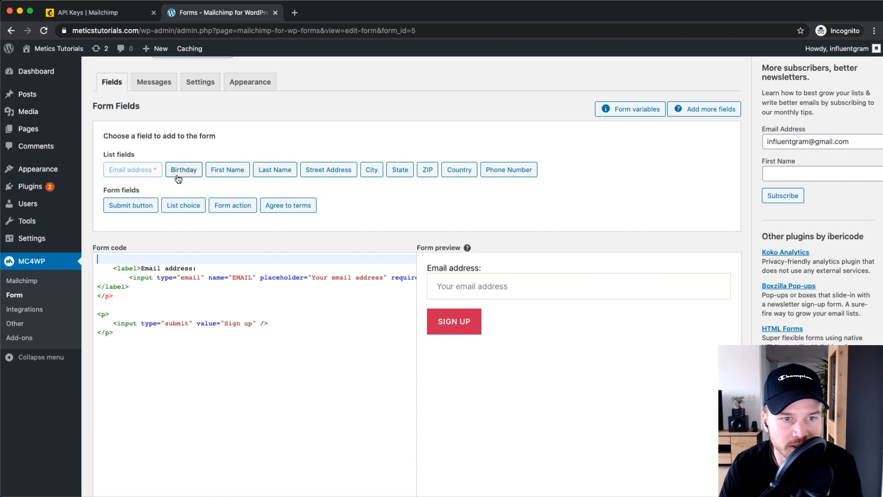
pyautogui.scroll(2, 191, 164)
pyautogui.scroll(3, 232, 171)
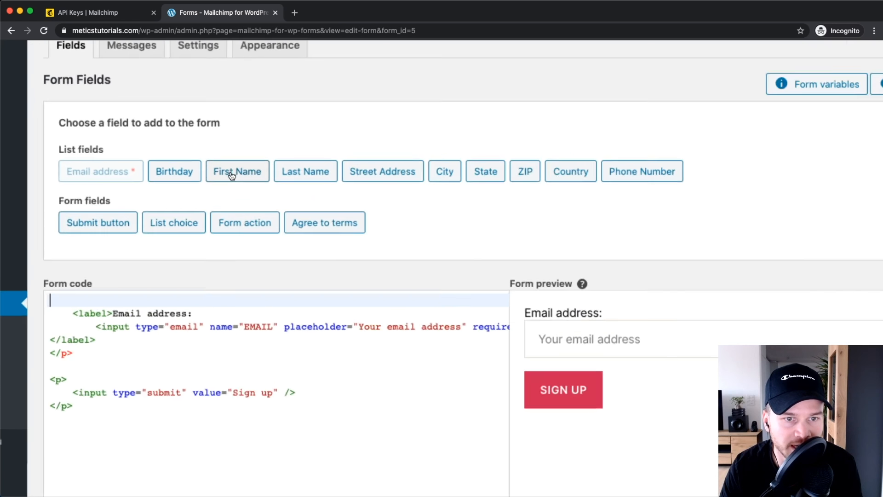
pyautogui.click(235, 171)
# Step: Insert an optional 'First Name:' field with placeholder 'Your first name' above the email field
pyautogui.scroll(-5, 300, 173)
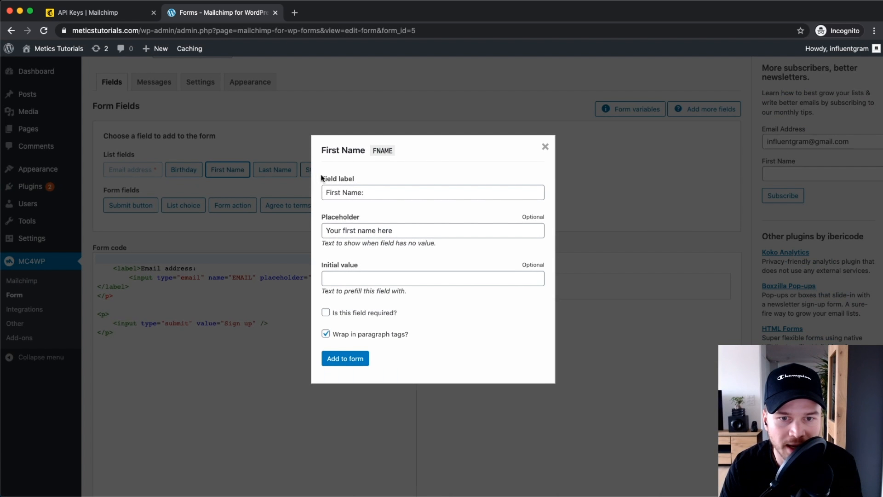
pyautogui.click(368, 192)
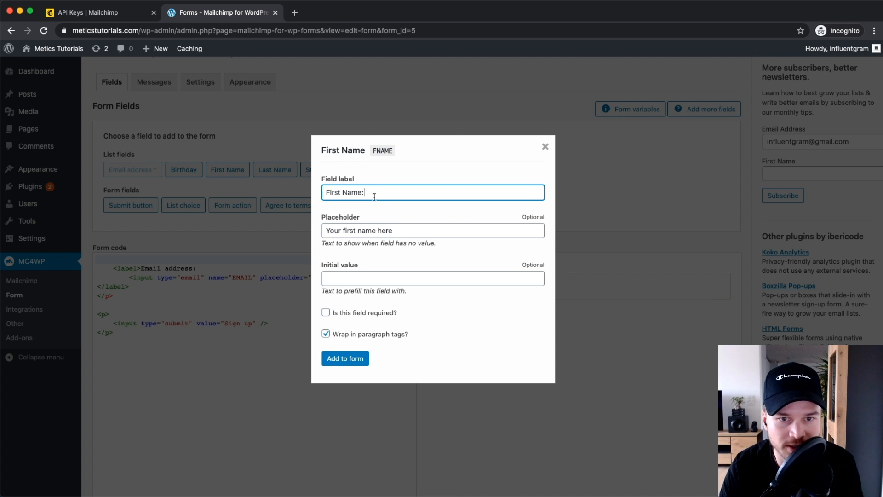
pyautogui.click(401, 232)
pyautogui.press('BackSpace')
pyautogui.press('BackSpace')
pyautogui.press('BackSpace')
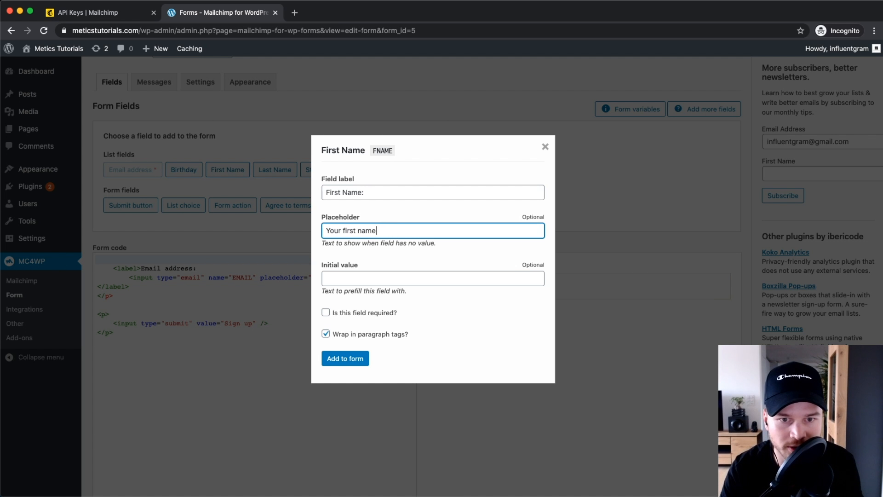
pyautogui.scroll(5, 384, 234)
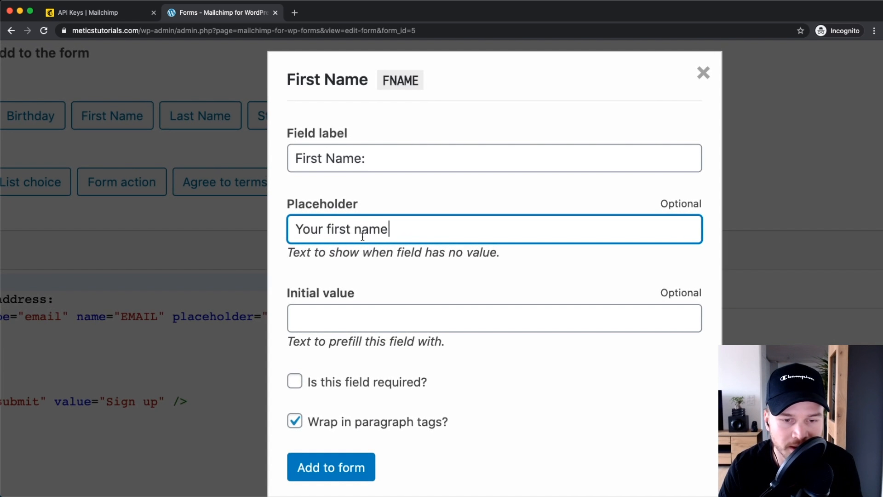
pyautogui.scroll(-1, 382, 391)
pyautogui.click(294, 317)
pyautogui.click(293, 318)
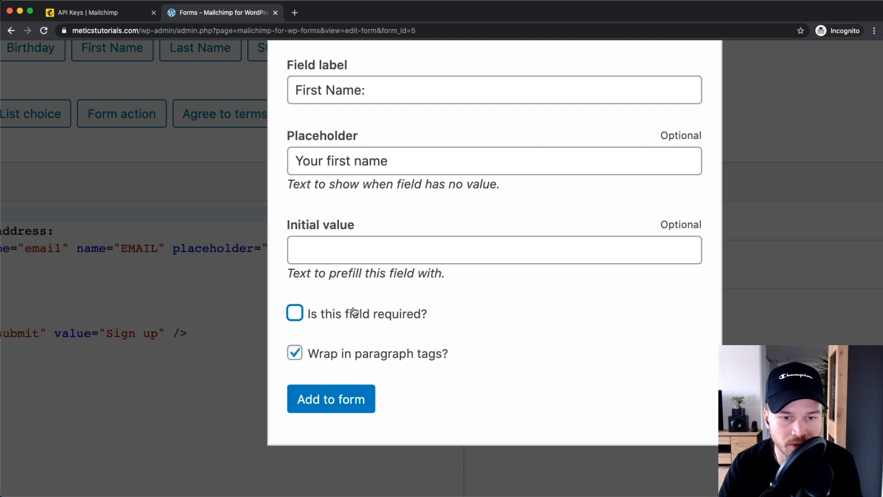
pyautogui.click(318, 398)
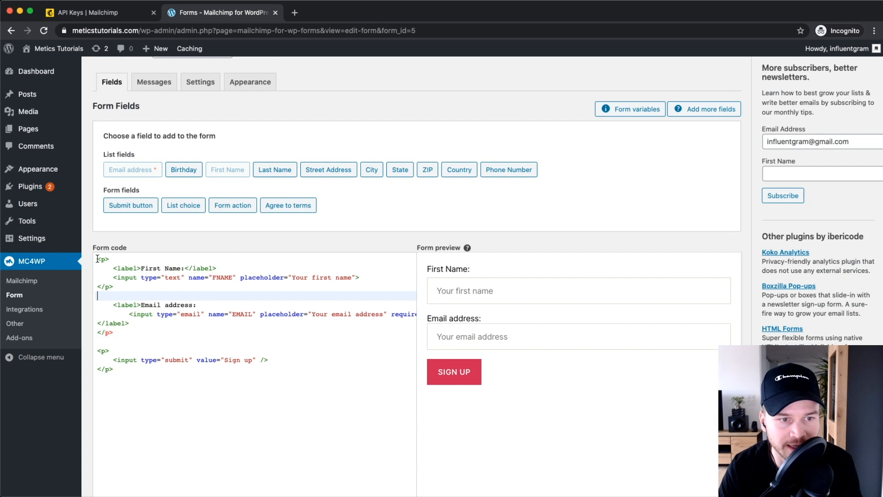
pyautogui.moveTo(98, 258); pyautogui.dragTo(162, 290)
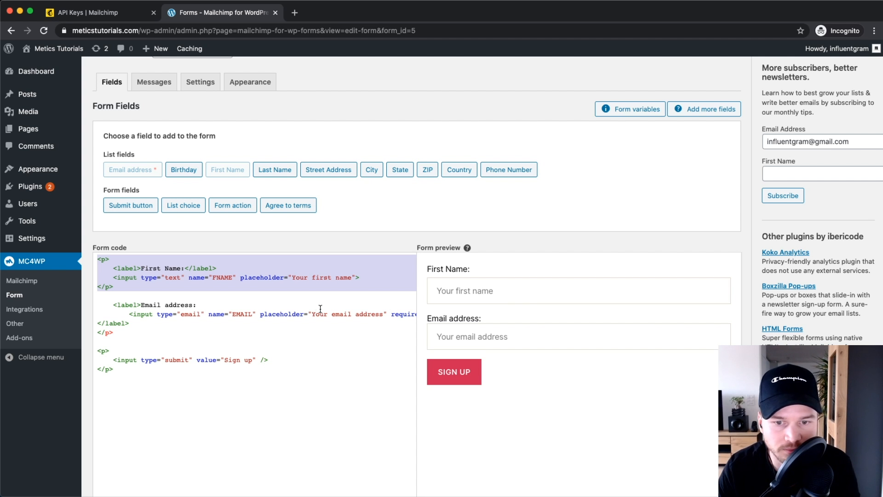
# Step: Try adding an Agree to terms checkbox, undo it, and save the form
pyautogui.click(293, 205)
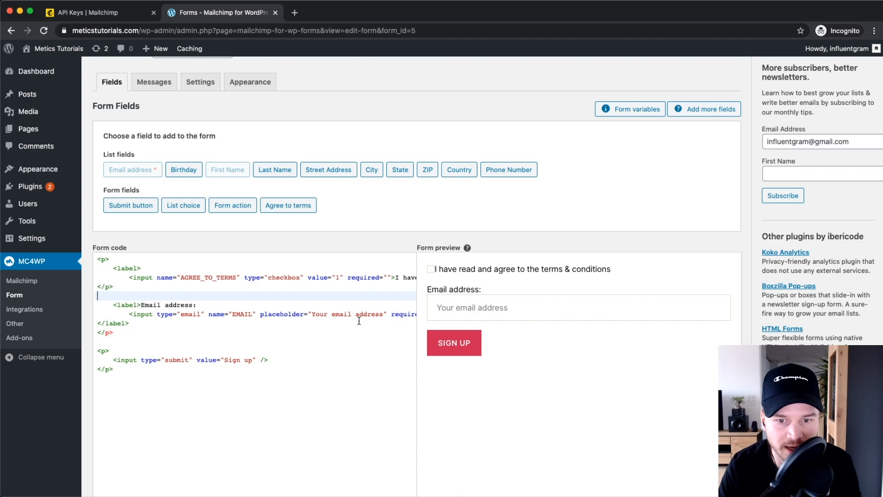
pyautogui.click(346, 329)
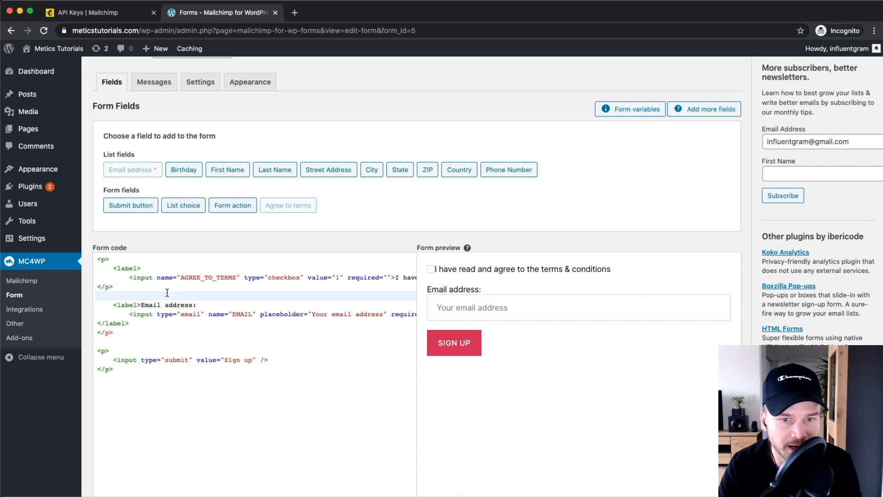
pyautogui.press('super+z')
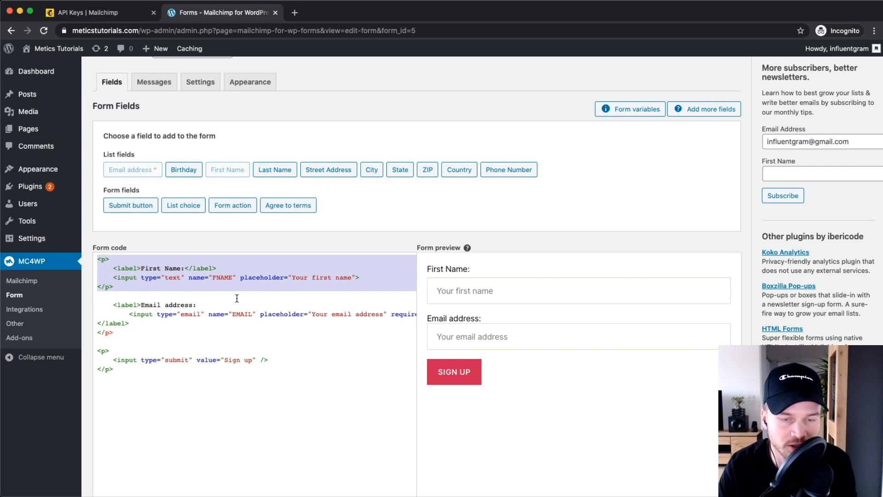
pyautogui.click(291, 394)
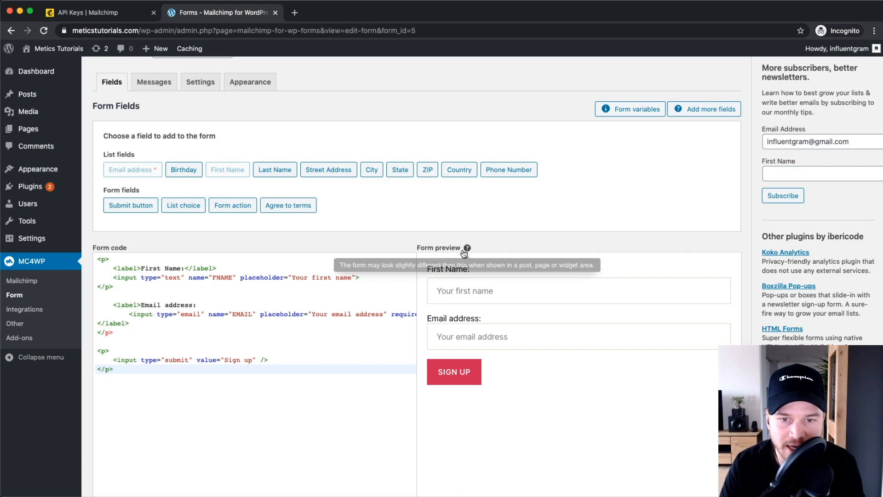
pyautogui.press('super+s')
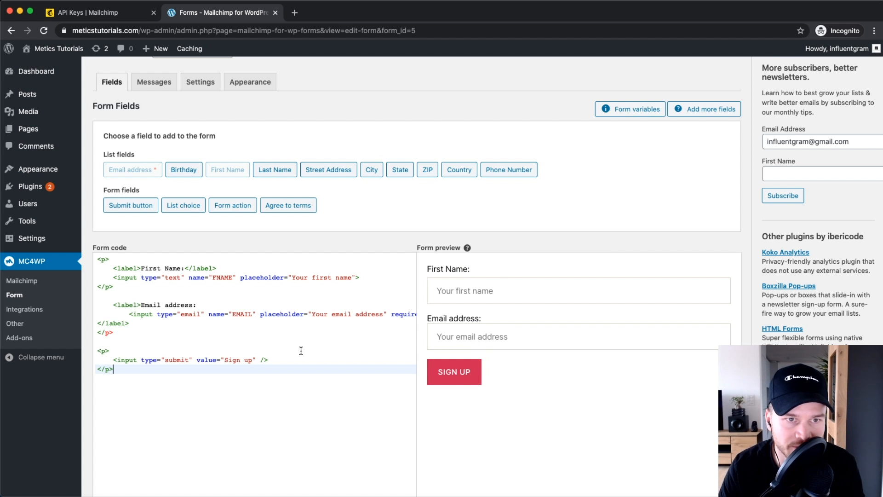
# Step: Replace the submit button's 'Sign up' text with 'Send me the free ebook now' and save
pyautogui.scroll(-5, 301, 351)
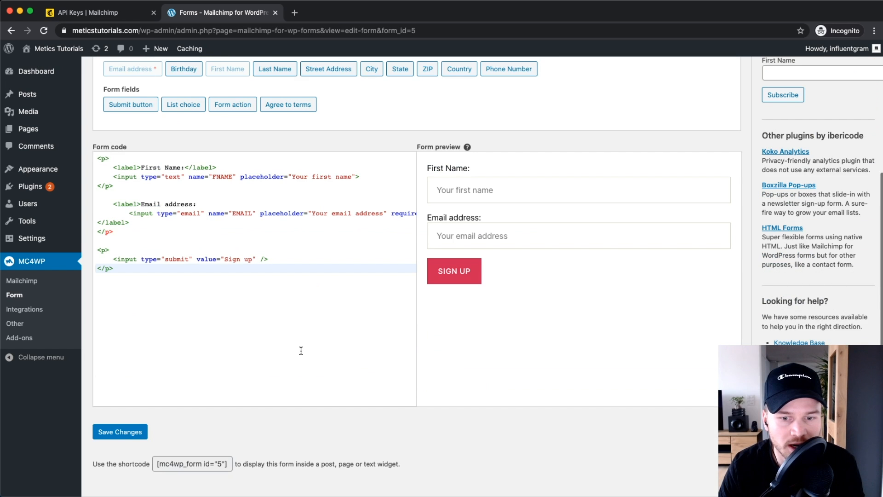
pyautogui.click(453, 271)
pyautogui.moveTo(252, 259); pyautogui.dragTo(226, 259)
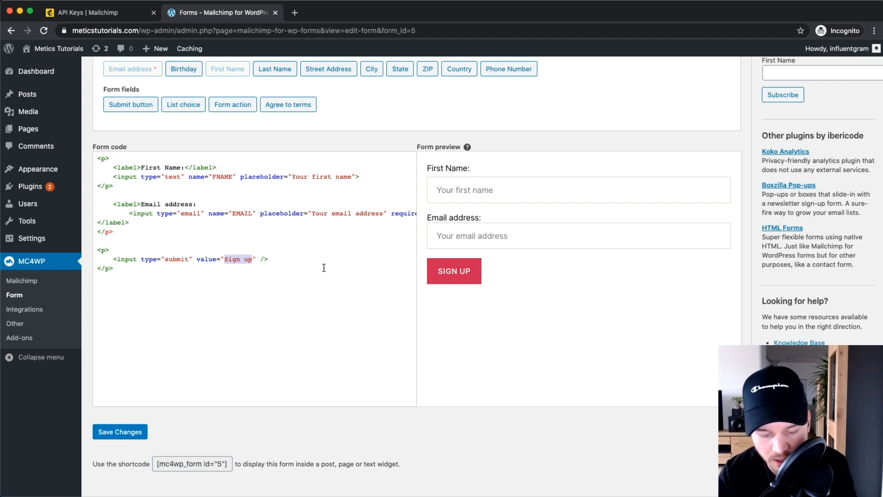
pyautogui.write('Send me ')
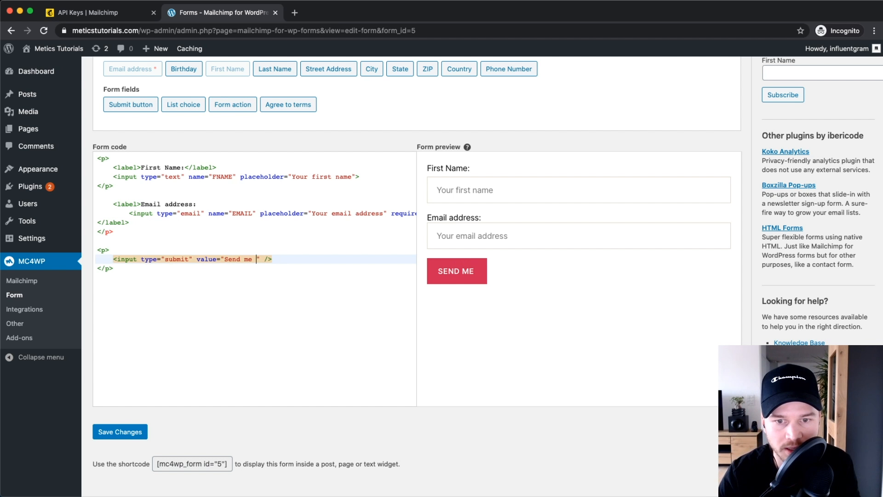
pyautogui.write('the free ebook')
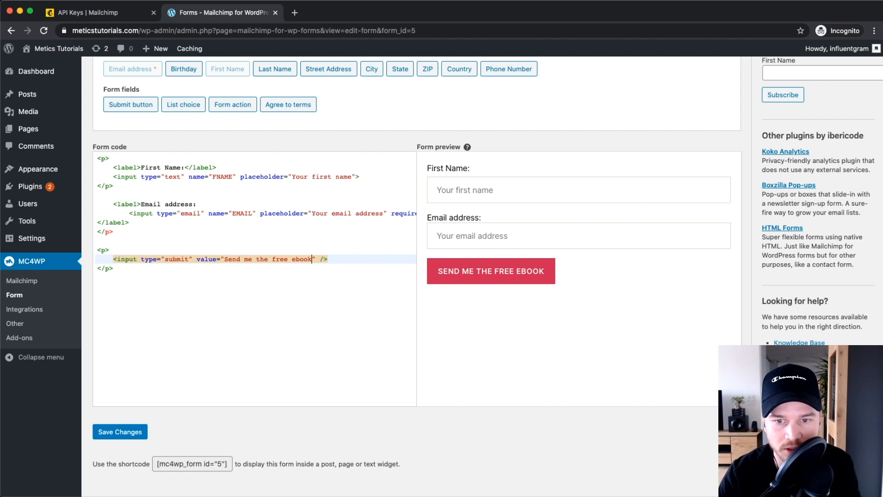
pyautogui.write(' now')
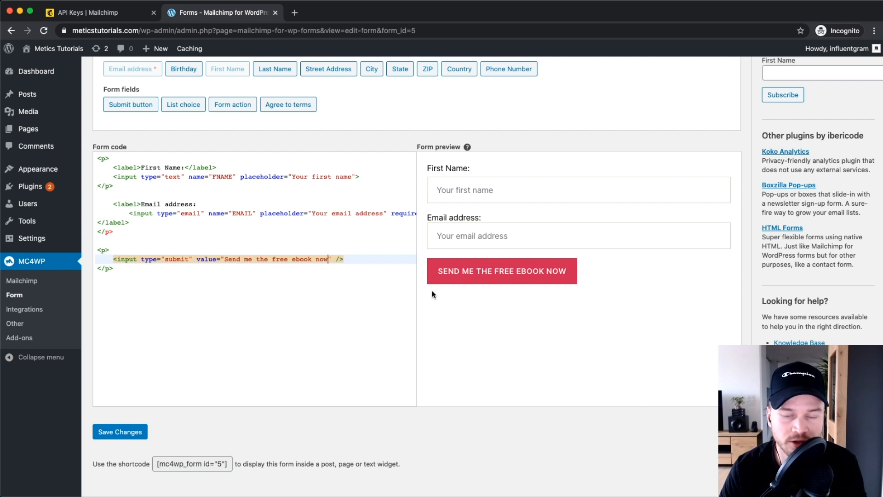
pyautogui.click(370, 324)
pyautogui.click(133, 433)
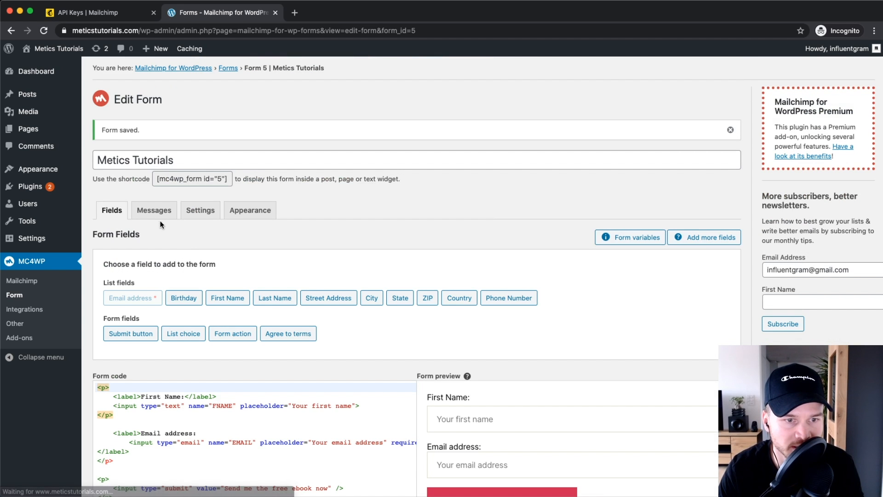
# Step: End the Successfully subscribed message with 'Check your email inbox and download this free ebook' and save
pyautogui.click(154, 212)
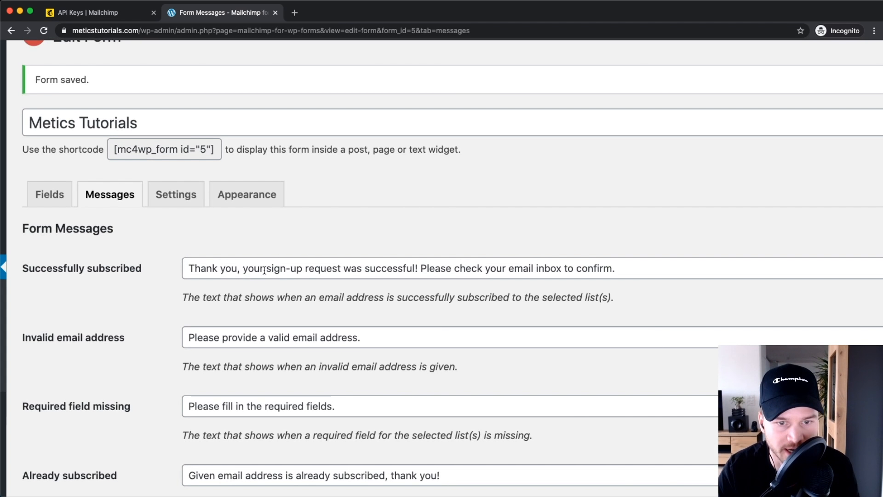
pyautogui.hscroll(2, 264, 271)
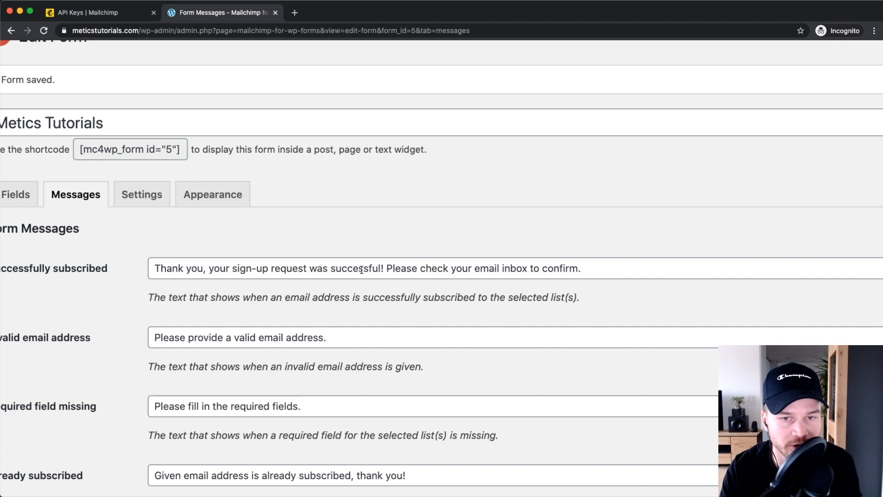
pyautogui.moveTo(390, 267); pyautogui.dragTo(583, 269)
pyautogui.press('BackSpace')
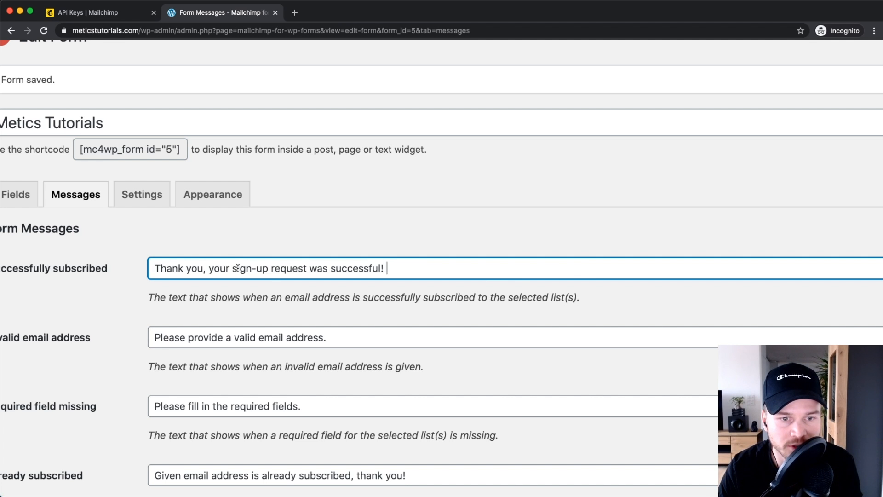
pyautogui.write('Che')
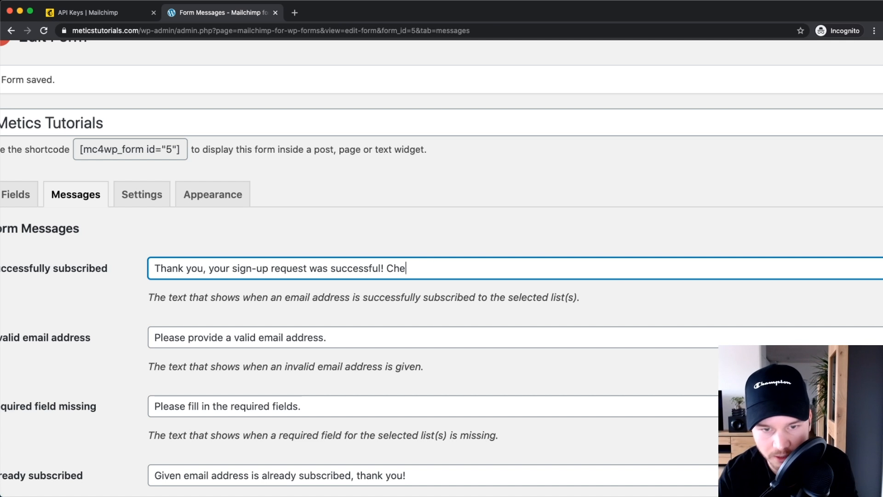
pyautogui.write('ck your email ')
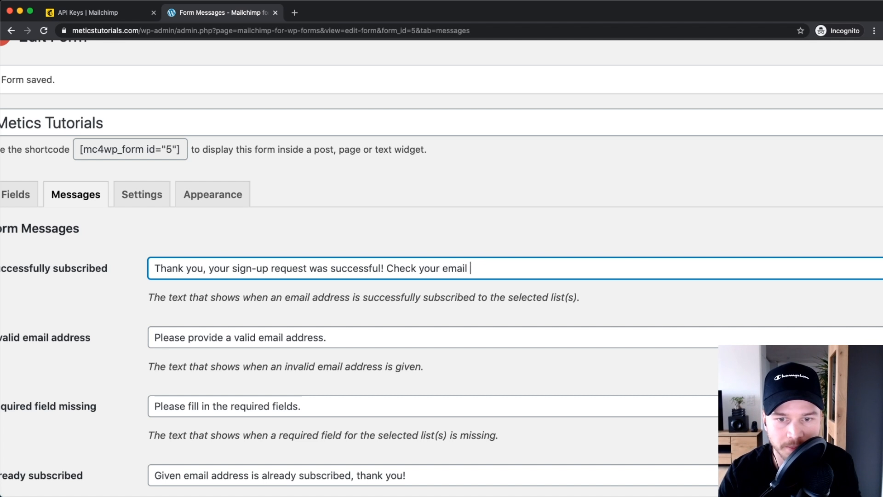
pyautogui.write('inbox and download ')
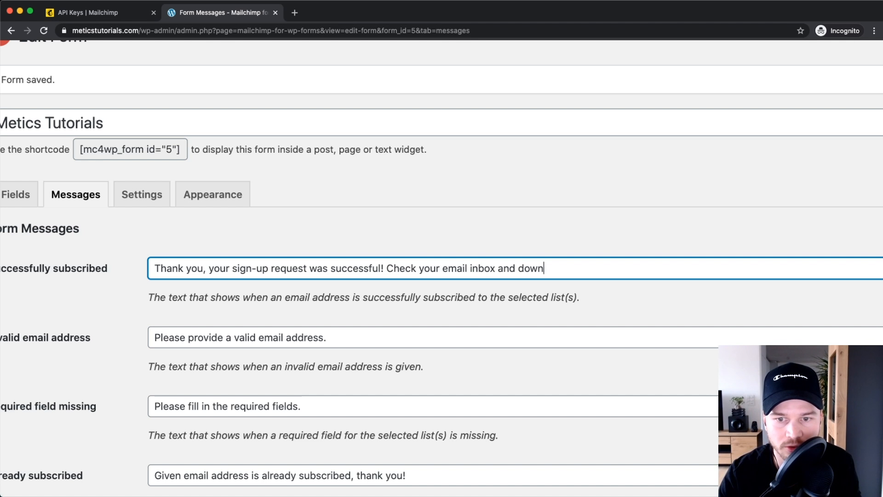
pyautogui.write('this free ebook!')
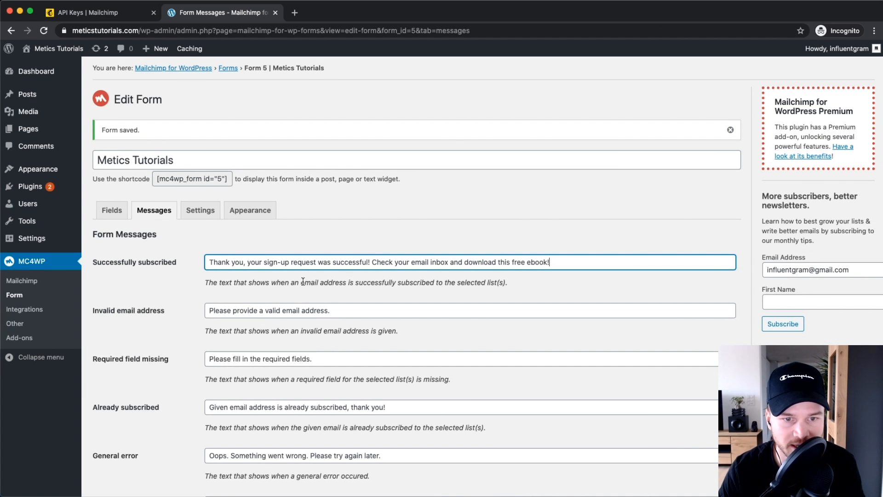
pyautogui.scroll(-7, 179, 399)
pyautogui.click(118, 359)
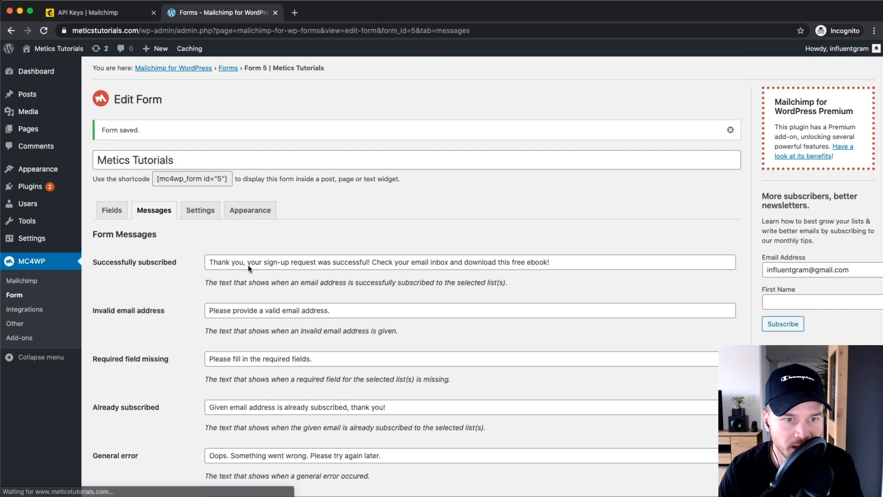
# Step: Set 'Use double opt-in?' to No in the form Settings and confirm the prompt
pyautogui.click(207, 216)
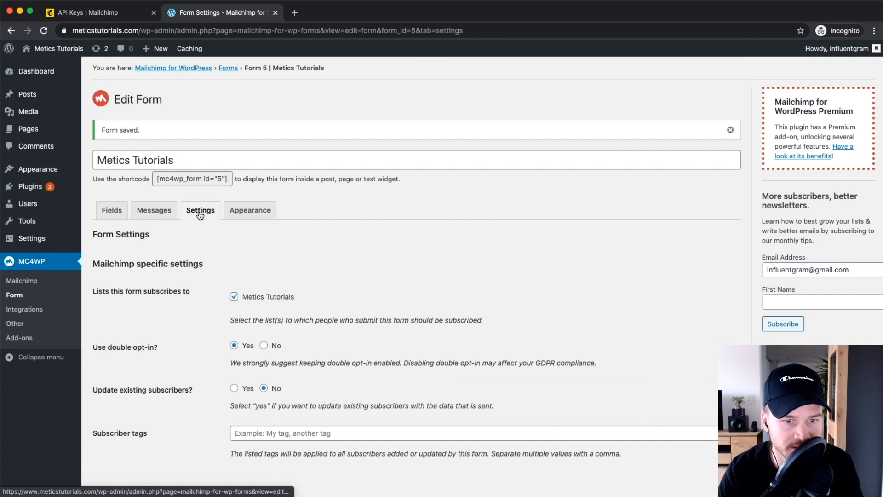
pyautogui.scroll(-3, 254, 254)
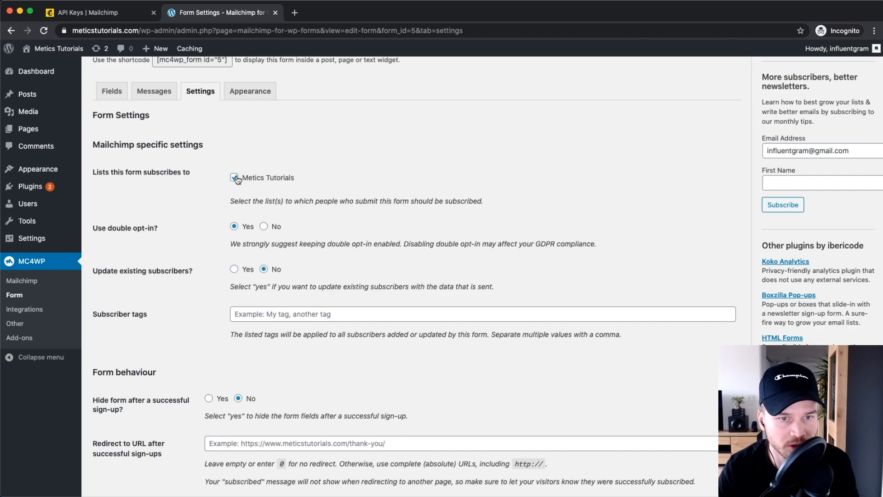
pyautogui.scroll(5, 247, 179)
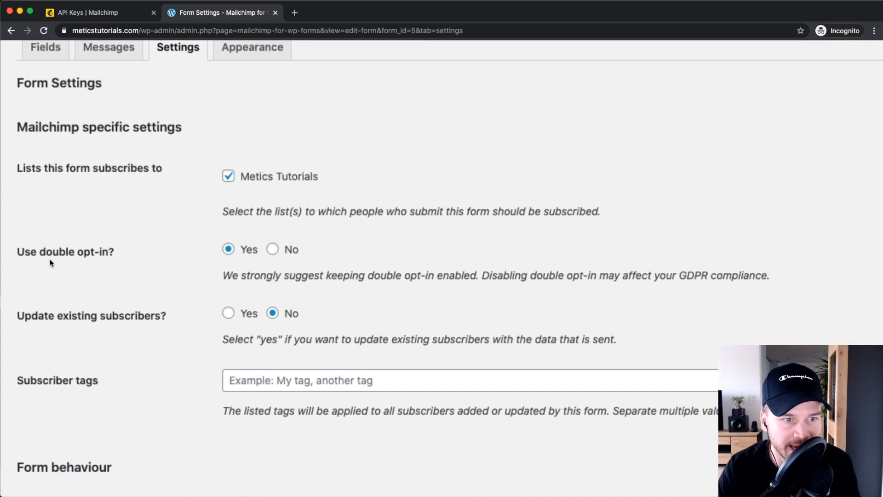
pyautogui.hscroll(-2, 128, 253)
pyautogui.scroll(2, 129, 258)
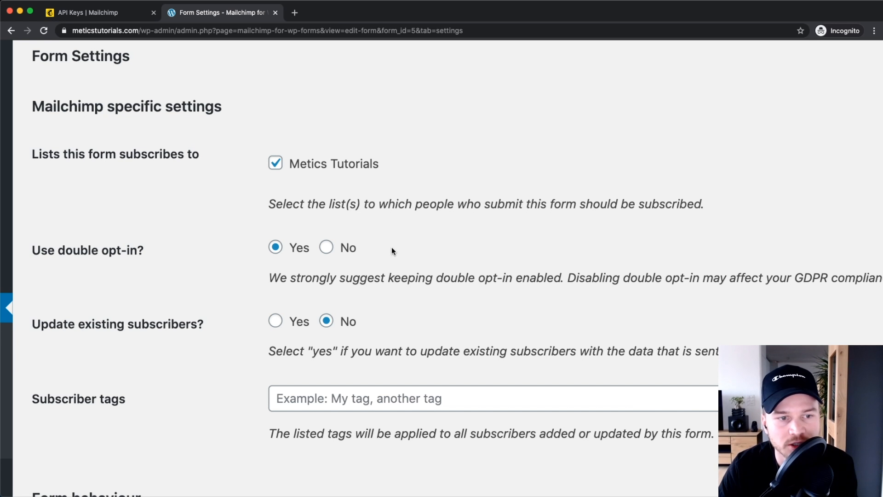
pyautogui.click(326, 249)
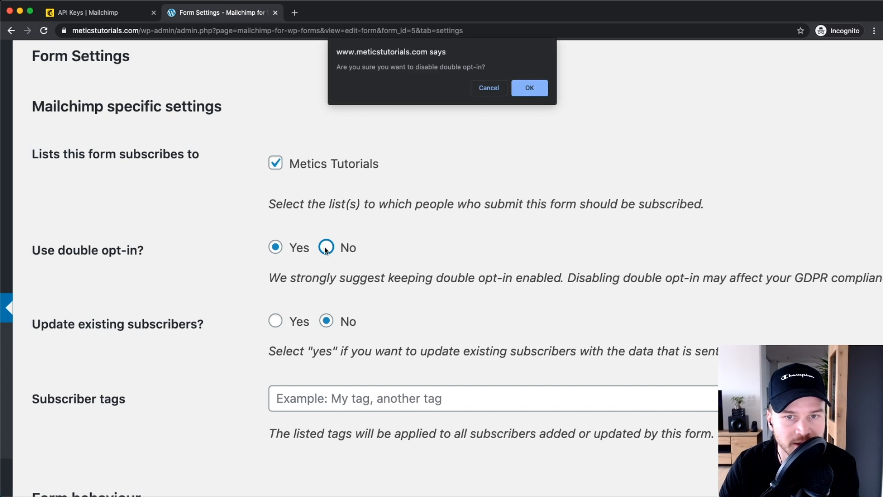
pyautogui.click(529, 92)
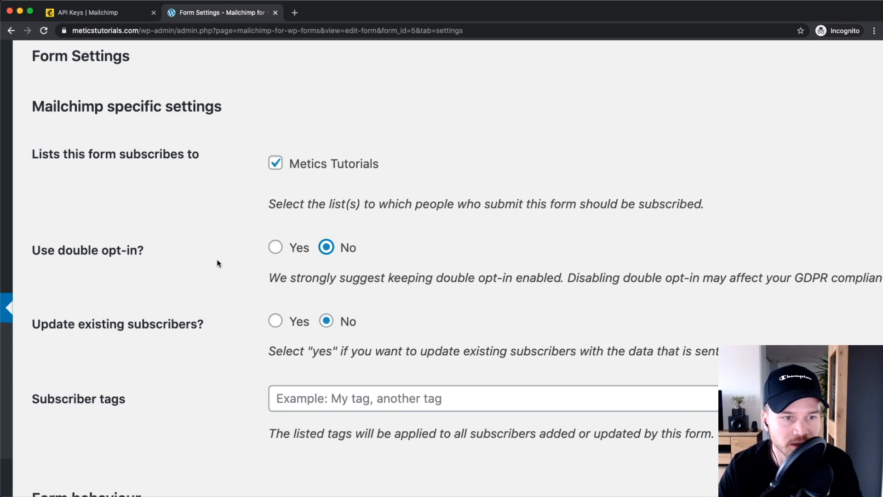
# Step: Enter 'free ebook website' as the subscriber tag
pyautogui.scroll(-5, 316, 251)
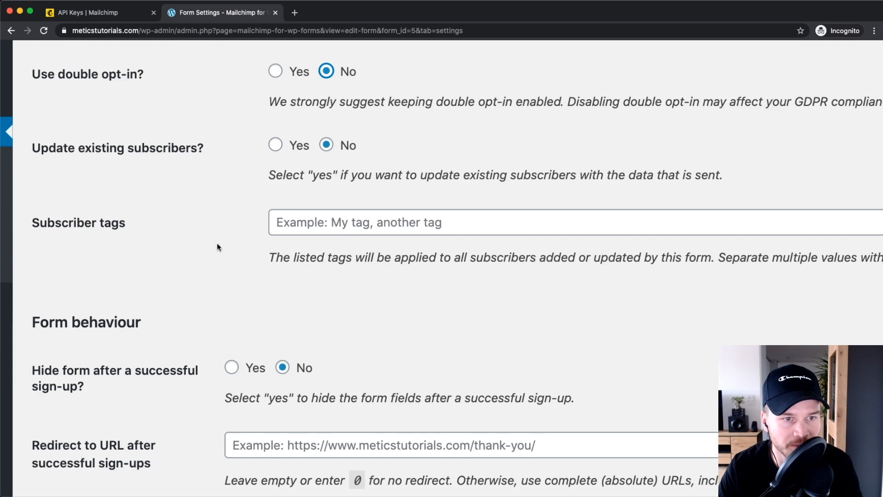
pyautogui.scroll(-5, 321, 196)
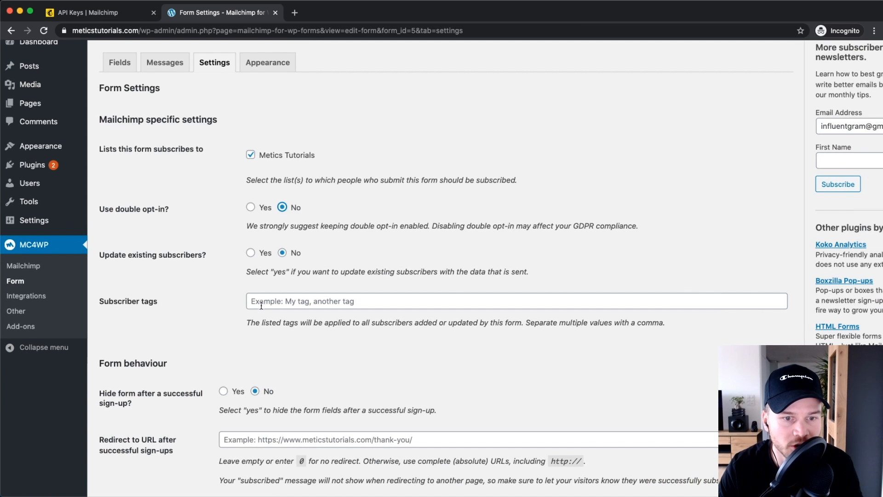
pyautogui.scroll(2, 284, 300)
pyautogui.click(285, 300)
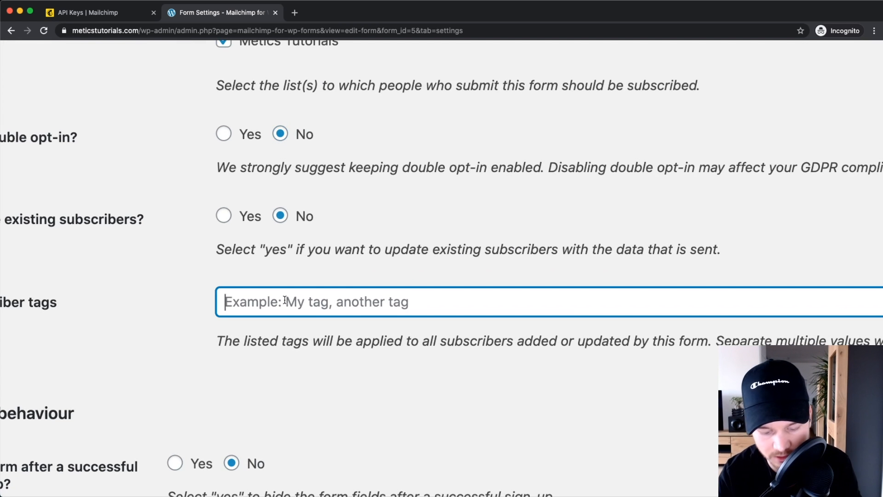
pyautogui.write('free eo')
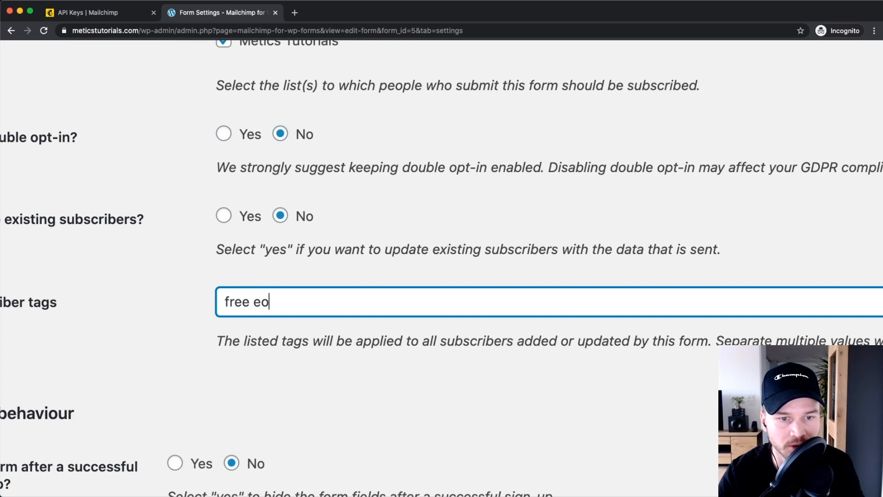
pyautogui.press('BackSpace')
pyautogui.write('book ')
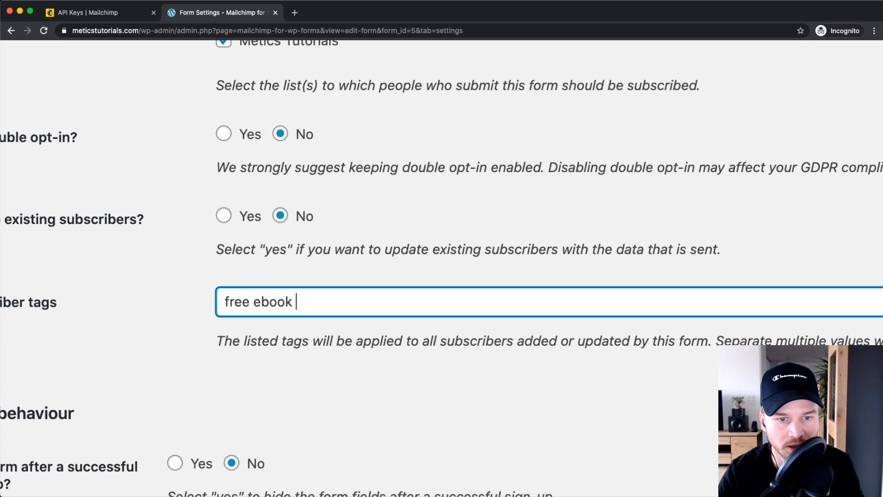
pyautogui.write('website')
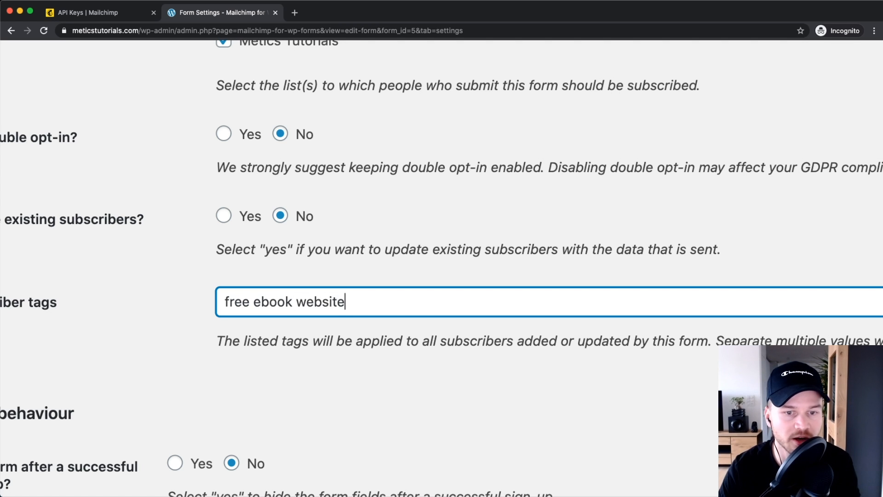
pyautogui.click(285, 373)
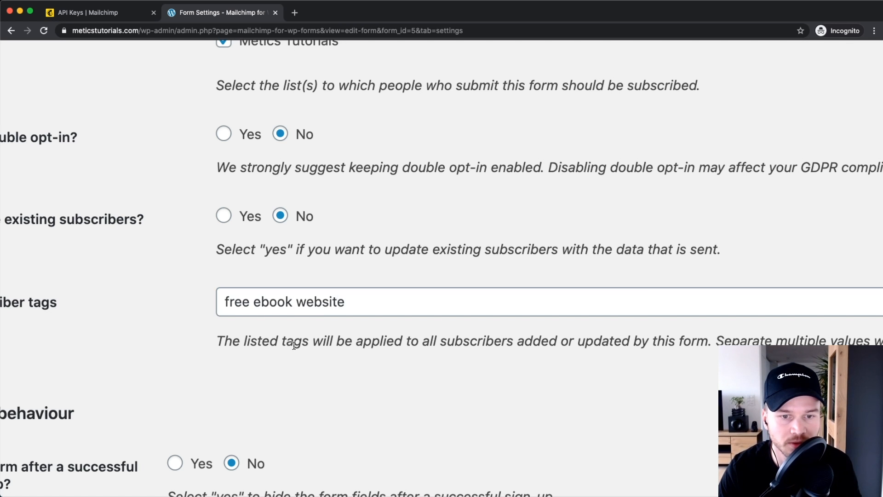
# Step: Keep Hide form after sign-up at No, leave the redirect empty, and save the settings
pyautogui.scroll(-5, 303, 327)
pyautogui.scroll(-3, 310, 321)
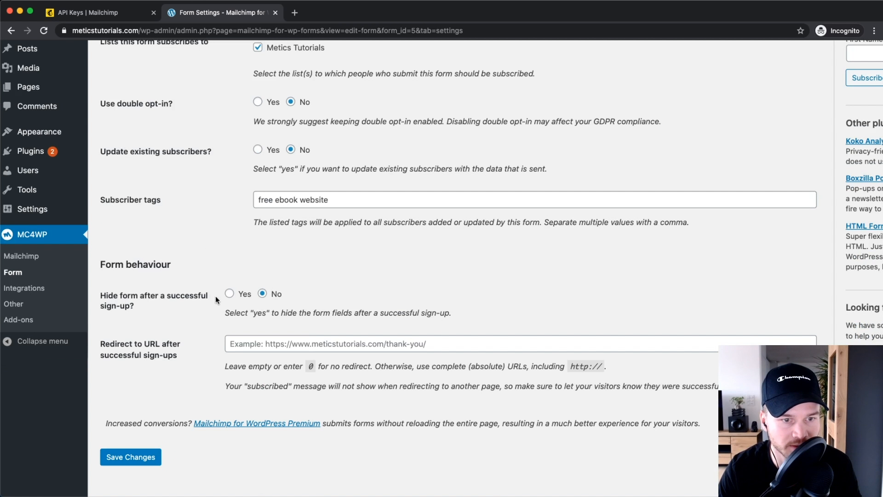
pyautogui.scroll(5, 147, 302)
pyautogui.hscroll(-2, 145, 303)
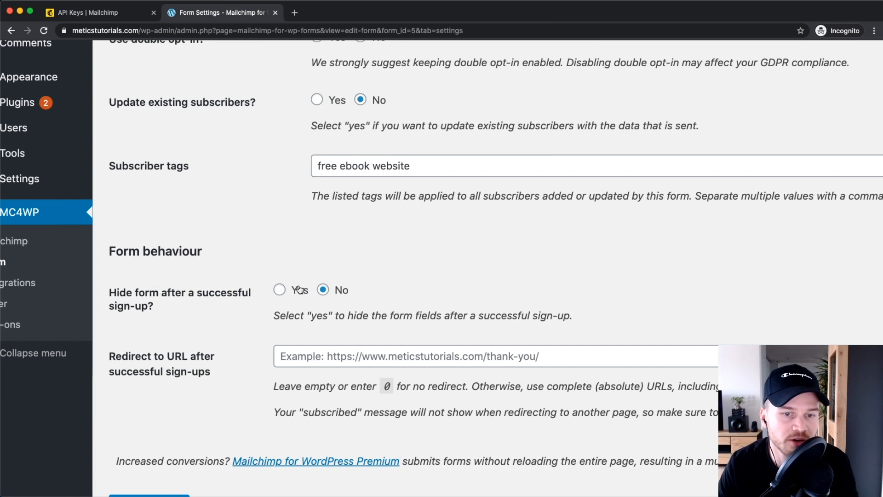
pyautogui.scroll(3, 292, 312)
pyautogui.click(275, 281)
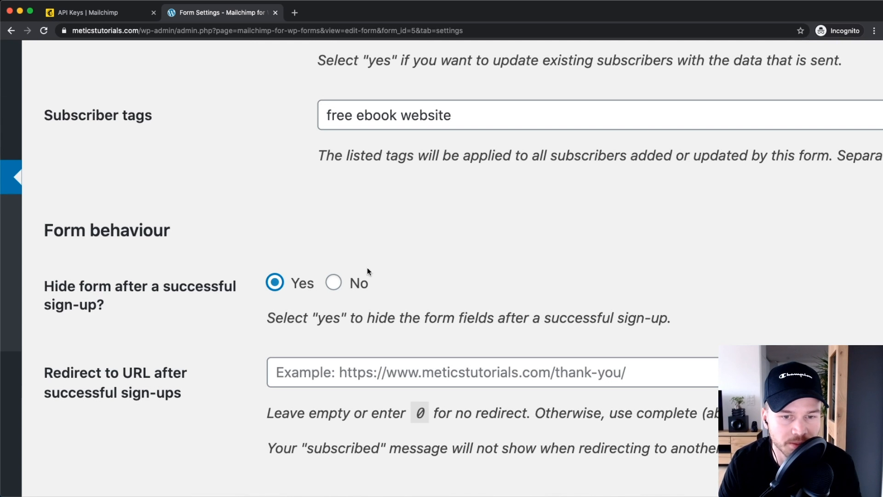
pyautogui.scroll(-3, 384, 292)
pyautogui.click(281, 285)
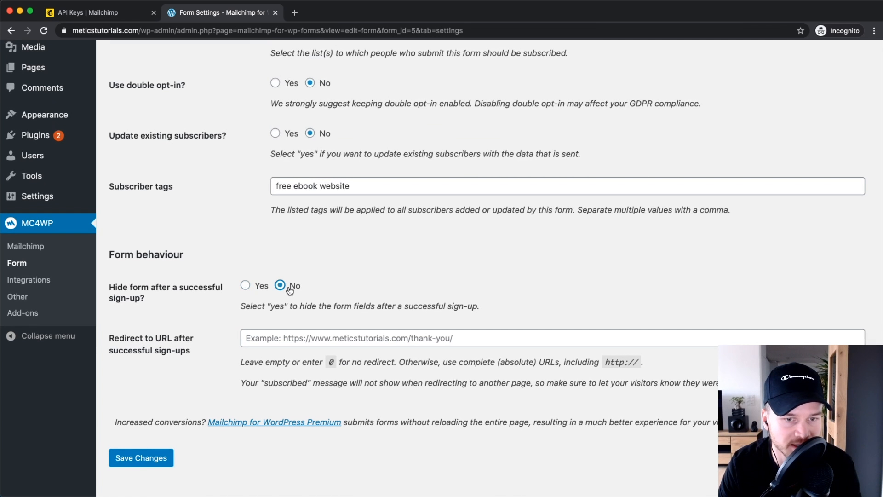
pyautogui.scroll(-1, 284, 288)
pyautogui.scroll(-2, 284, 288)
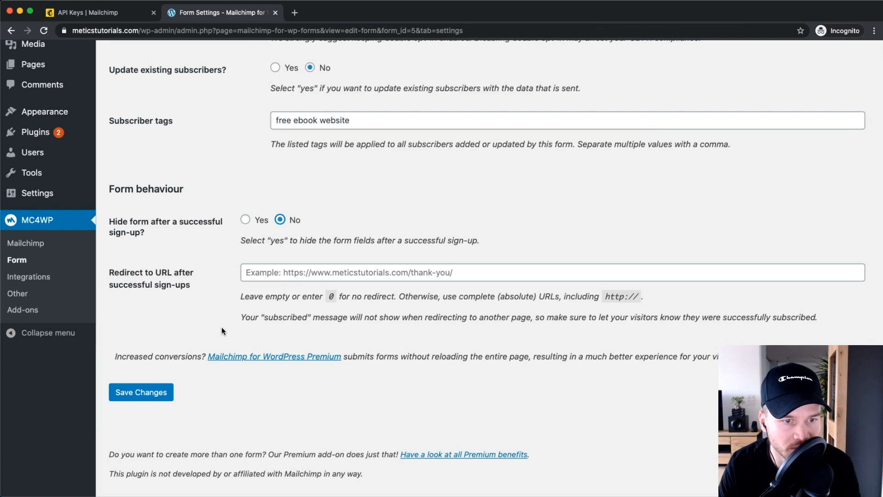
pyautogui.scroll(3, 221, 326)
pyautogui.click(297, 249)
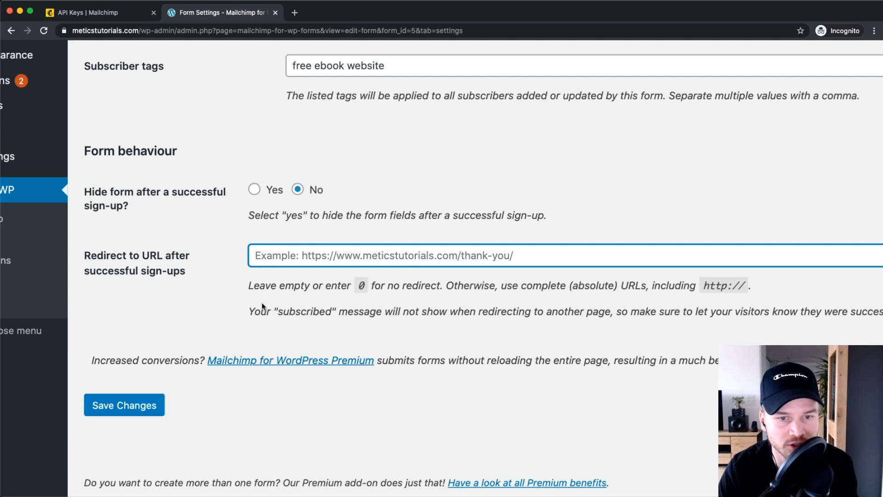
pyautogui.click(203, 301)
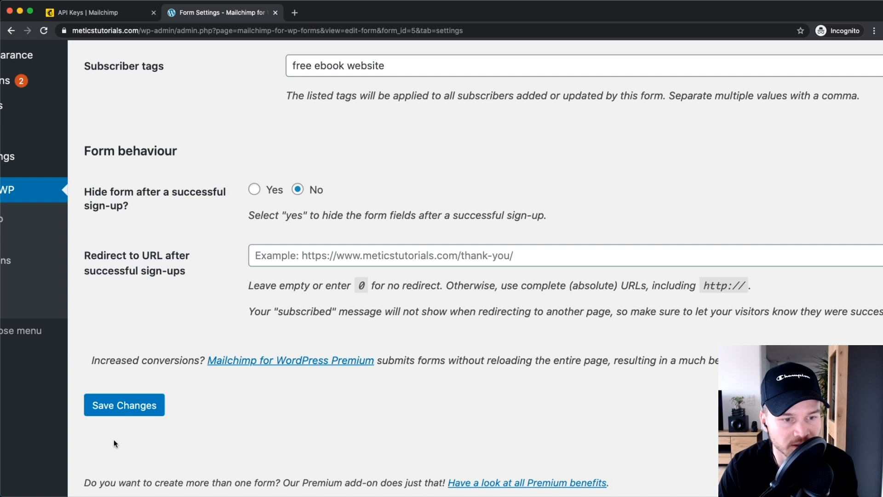
pyautogui.click(125, 406)
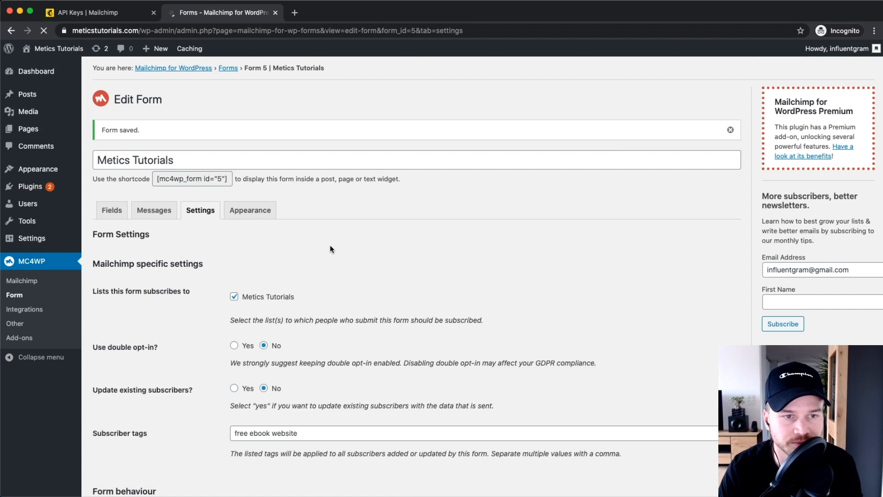
# Step: Keep the Appearance form style 'Inherit from Twenty Twenty theme' and save it
pyautogui.click(247, 212)
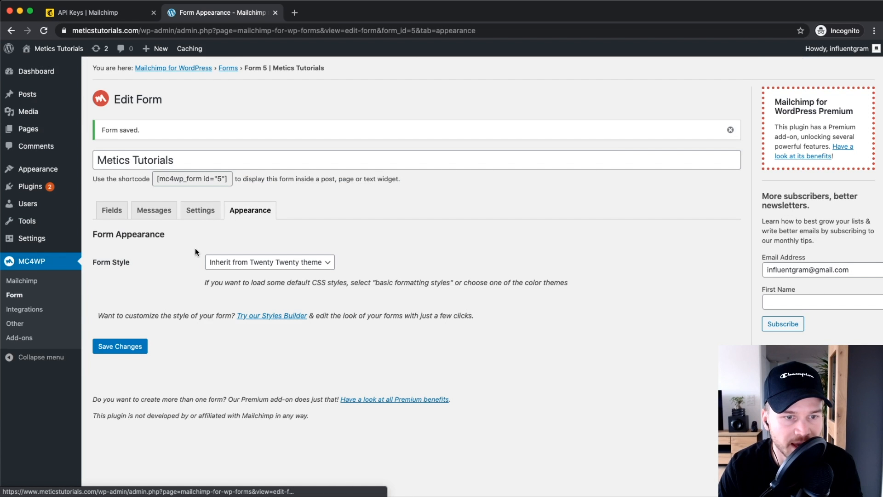
pyautogui.hscroll(-1, 264, 266)
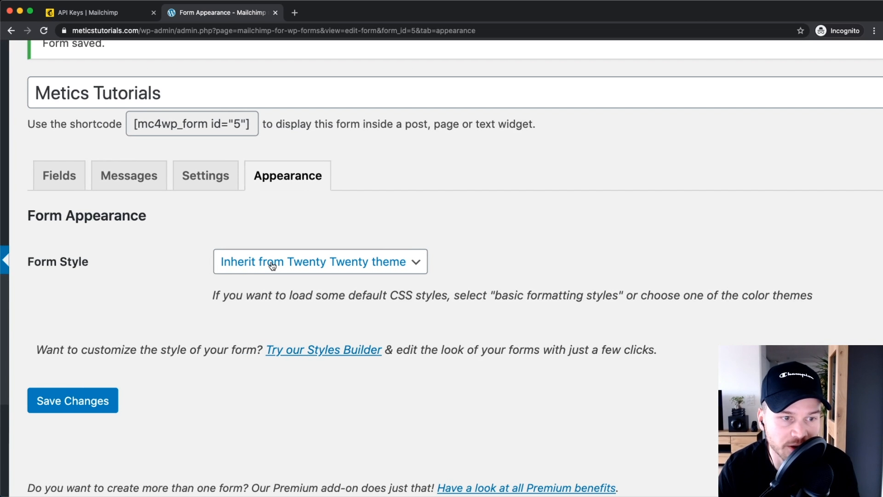
pyautogui.click(273, 266)
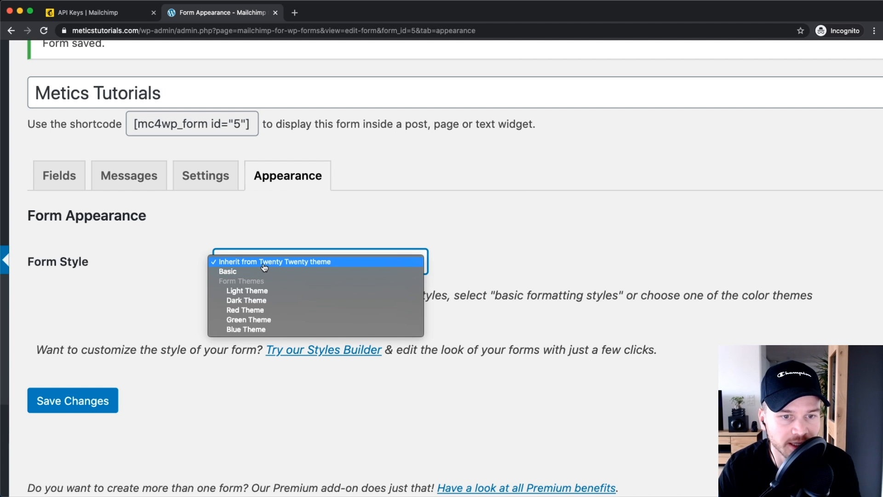
pyautogui.click(281, 236)
pyautogui.scroll(3, 281, 236)
pyautogui.click(264, 262)
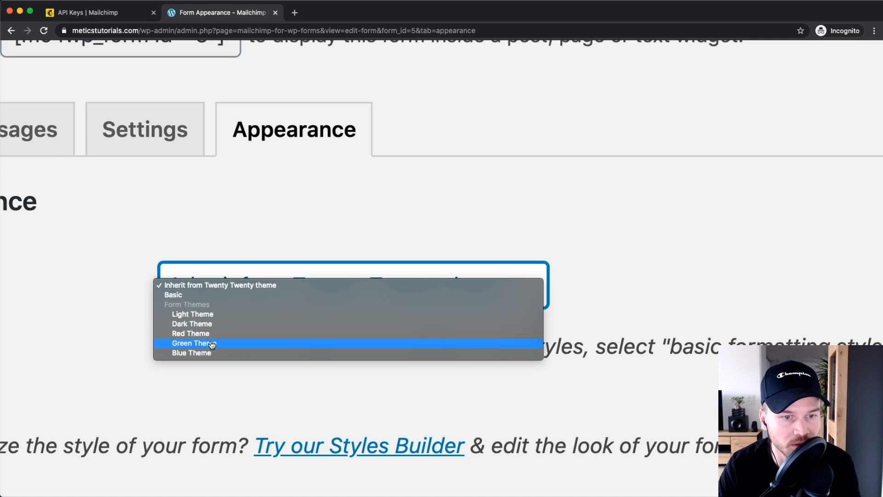
pyautogui.click(243, 234)
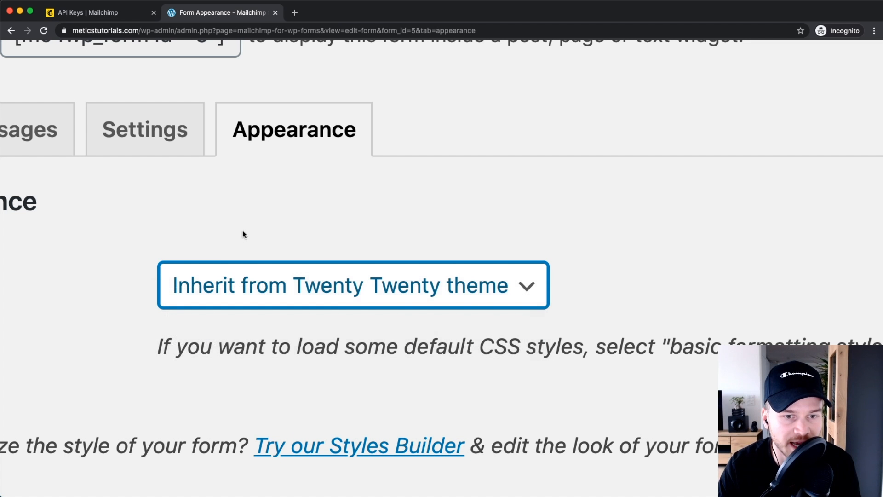
pyautogui.scroll(-8, 260, 243)
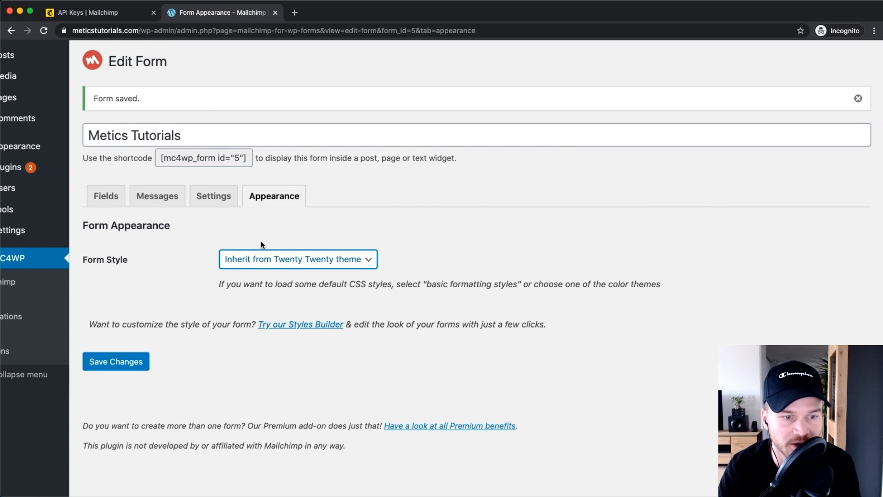
pyautogui.scroll(-5, 261, 245)
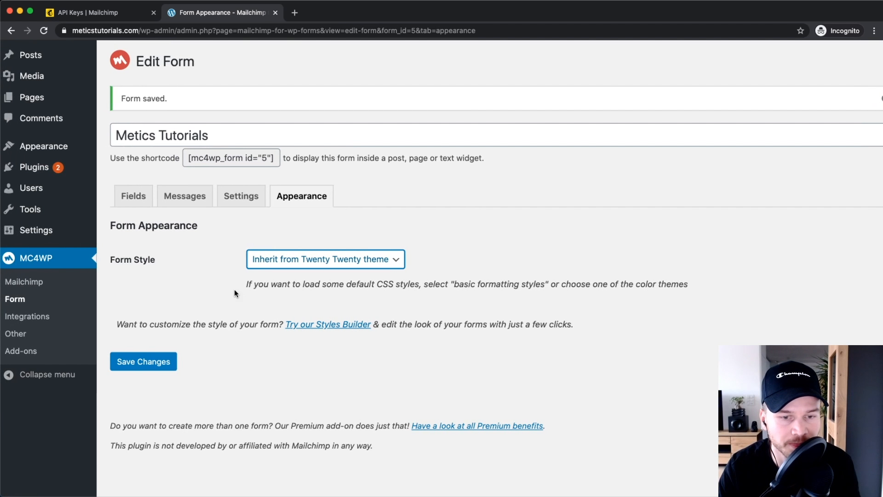
pyautogui.click(133, 348)
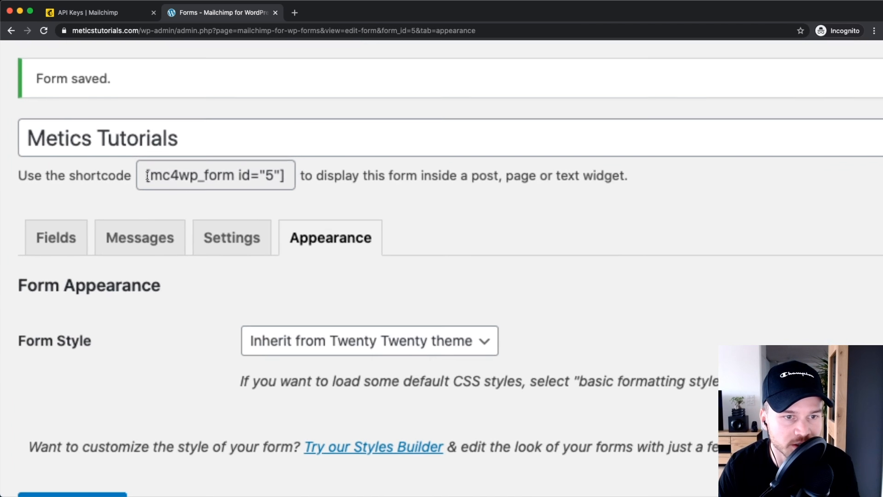
# Step: Copy the form shortcode [mc4wp_form id="5"]
pyautogui.moveTo(156, 179); pyautogui.dragTo(181, 179)
pyautogui.tripleClick(217, 177)
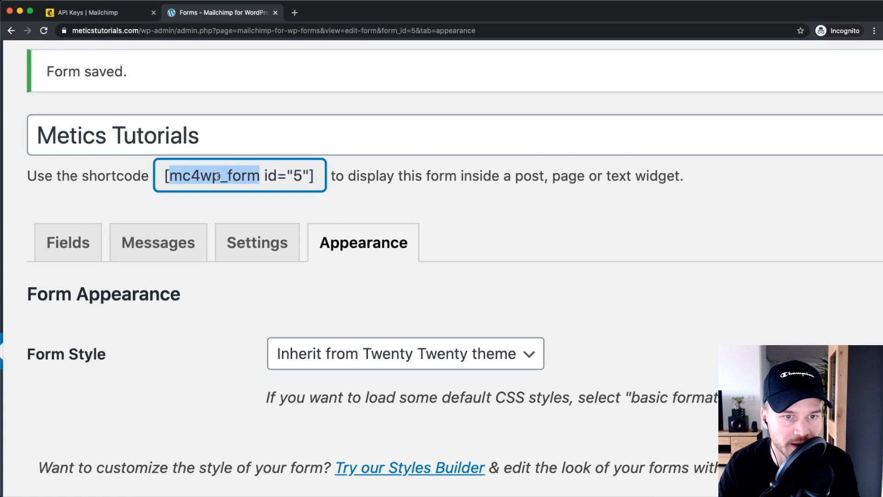
pyautogui.rightClick(220, 174)
pyautogui.click(252, 190)
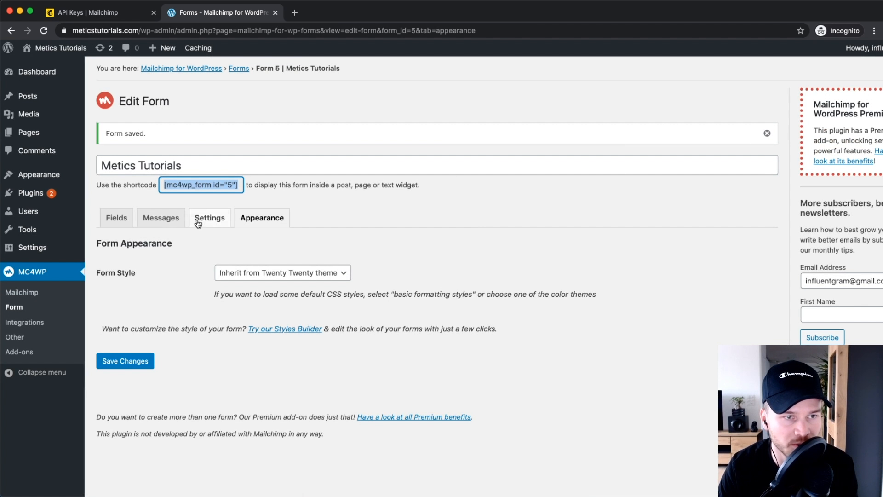
# Step: Paste the shortcode into a new paragraph at the end of the 'Hello world!' post
pyautogui.moveTo(37, 94)
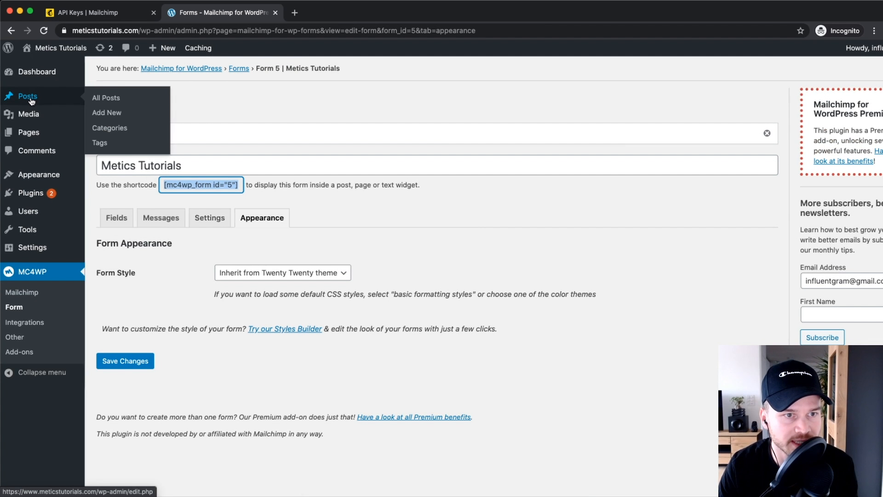
pyautogui.click(94, 97)
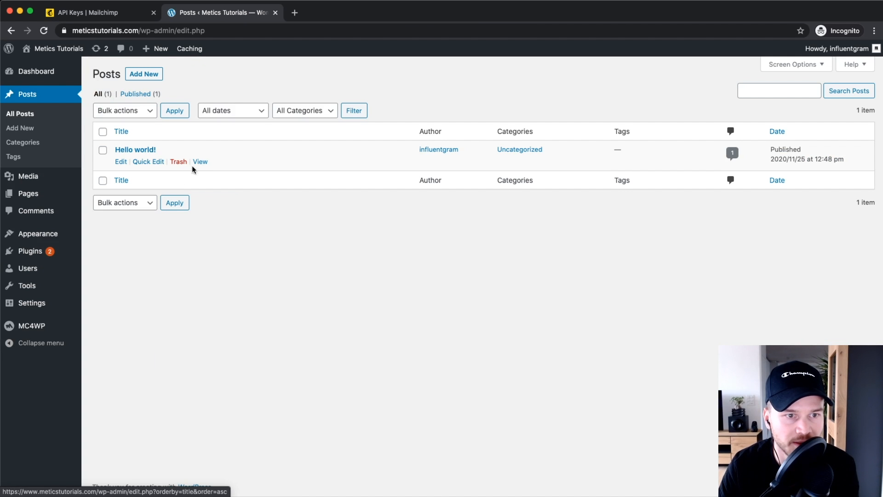
pyautogui.click(140, 151)
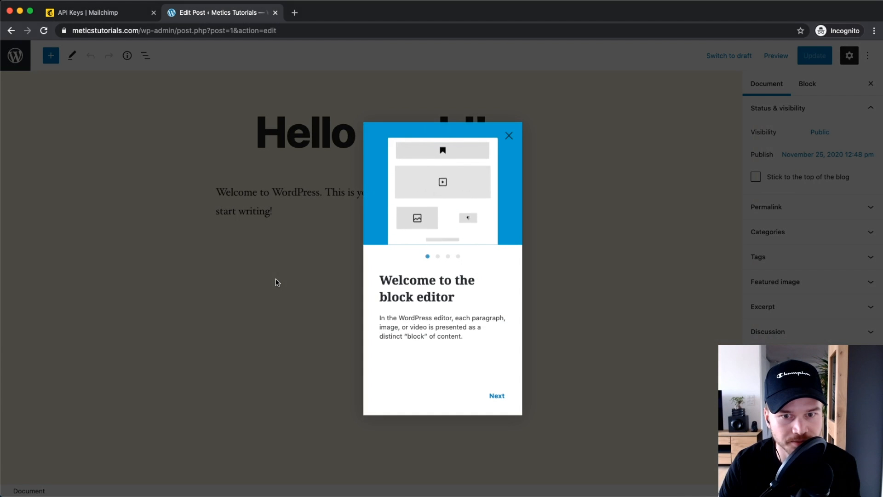
pyautogui.click(506, 135)
pyautogui.click(333, 244)
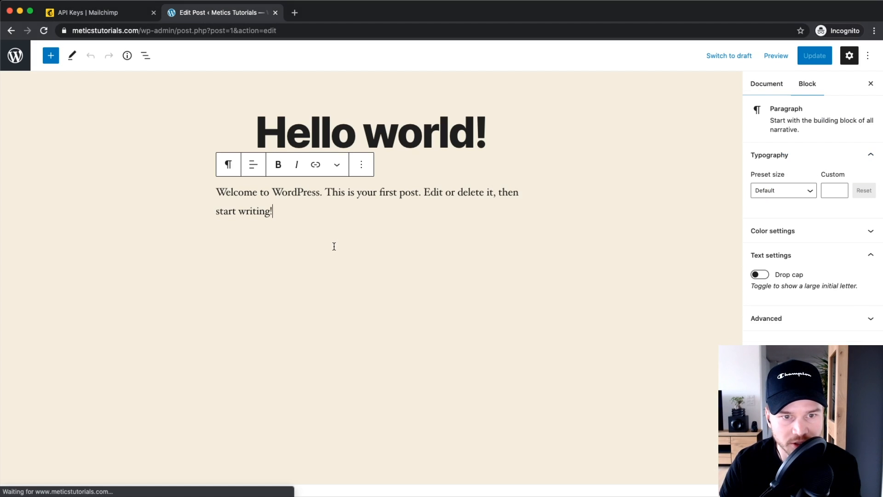
pyautogui.press('Return')
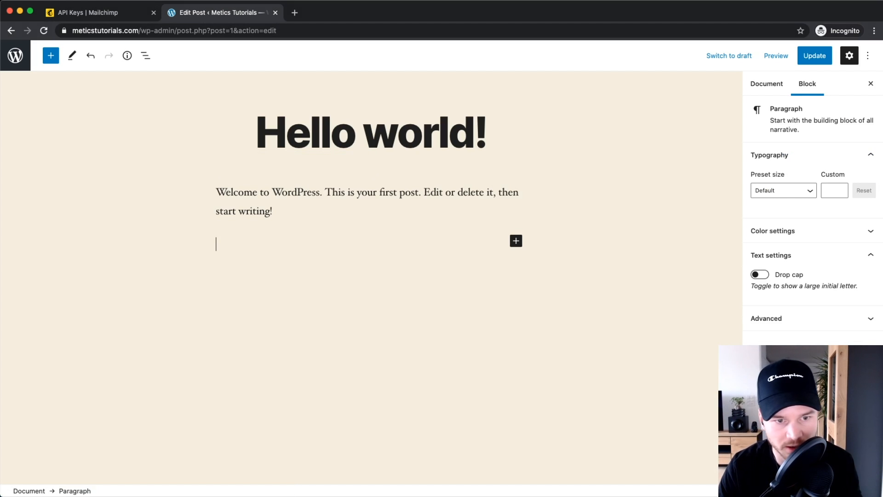
pyautogui.rightClick(232, 241)
pyautogui.click(284, 307)
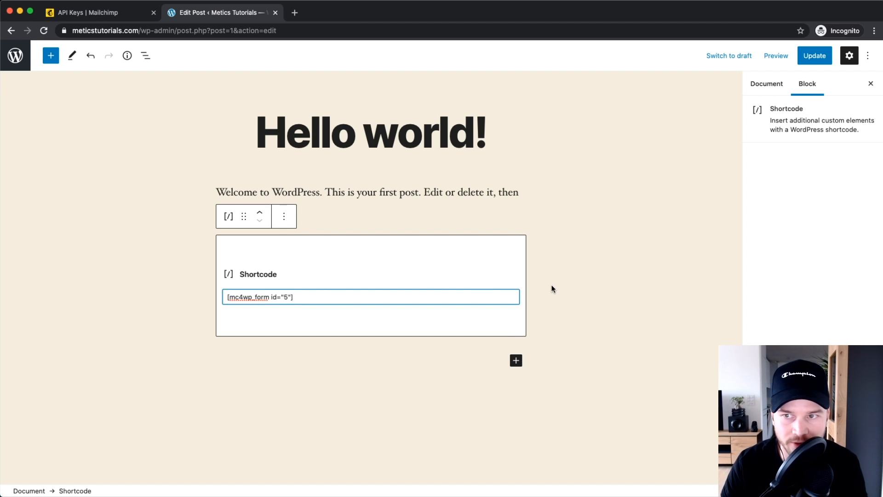
# Step: Update the post and preview it in a new tab
pyautogui.click(811, 57)
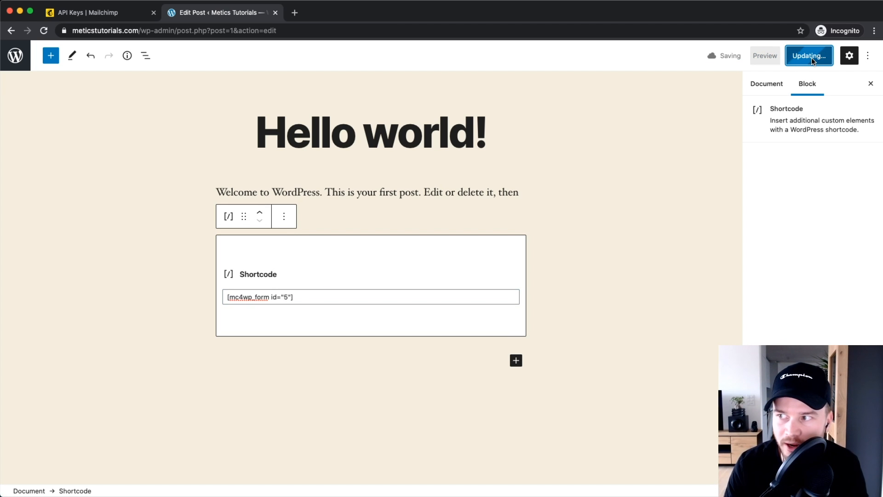
pyautogui.click(776, 57)
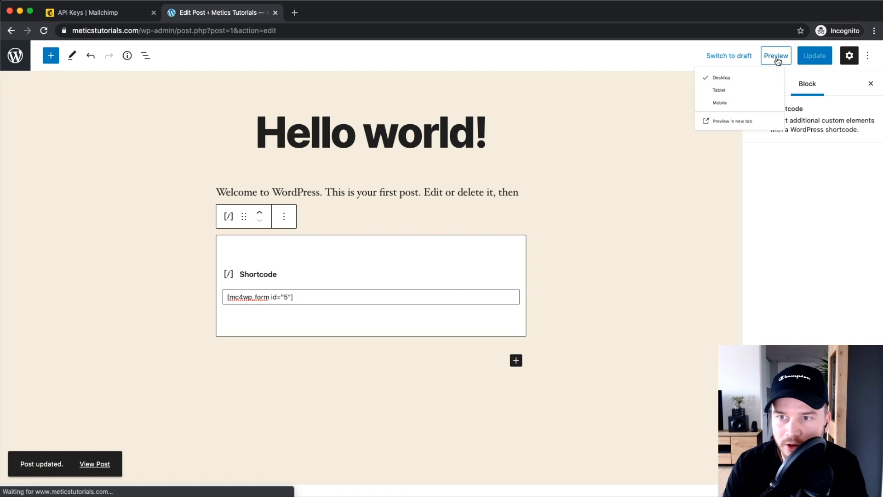
pyautogui.click(713, 148)
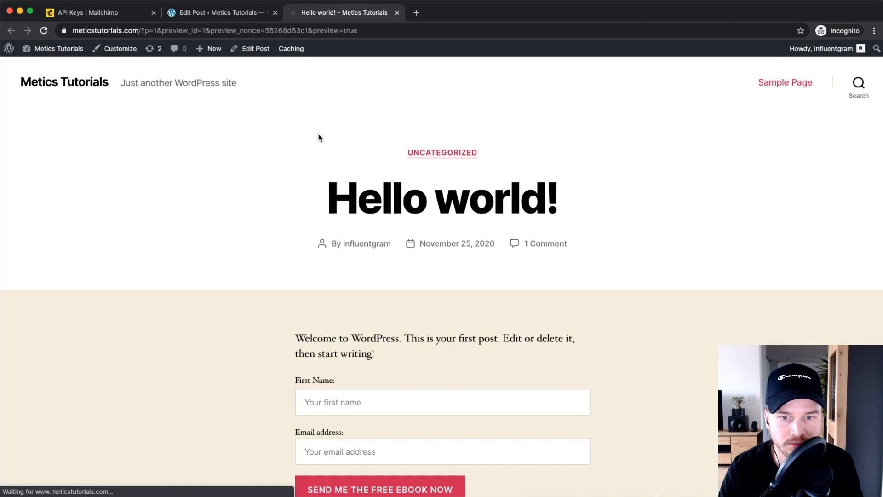
# Step: Fill the preview form's First Name and Email address with a test name and e-mail
pyautogui.scroll(-3, 395, 221)
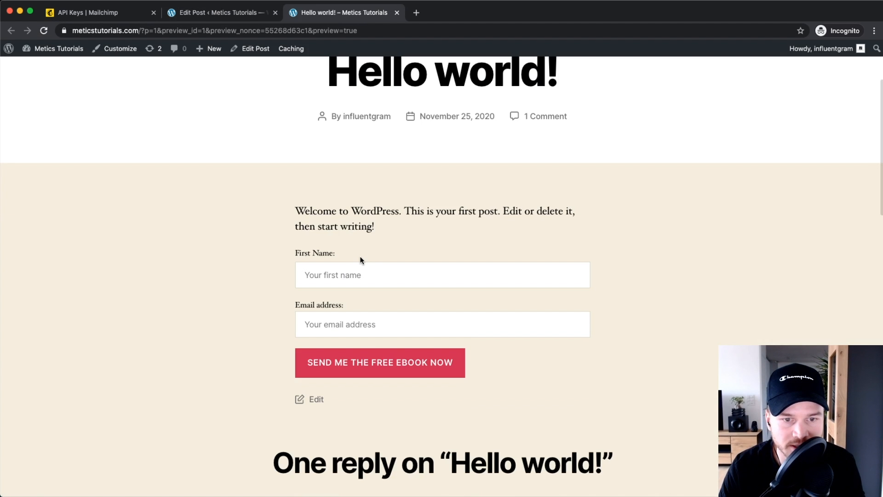
pyautogui.scroll(5, 342, 223)
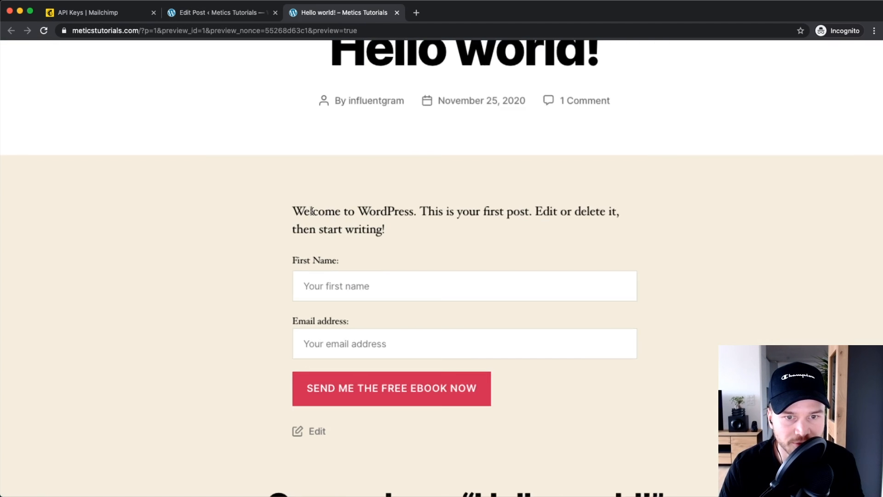
pyautogui.scroll(-3, 347, 230)
pyautogui.scroll(-5, 390, 293)
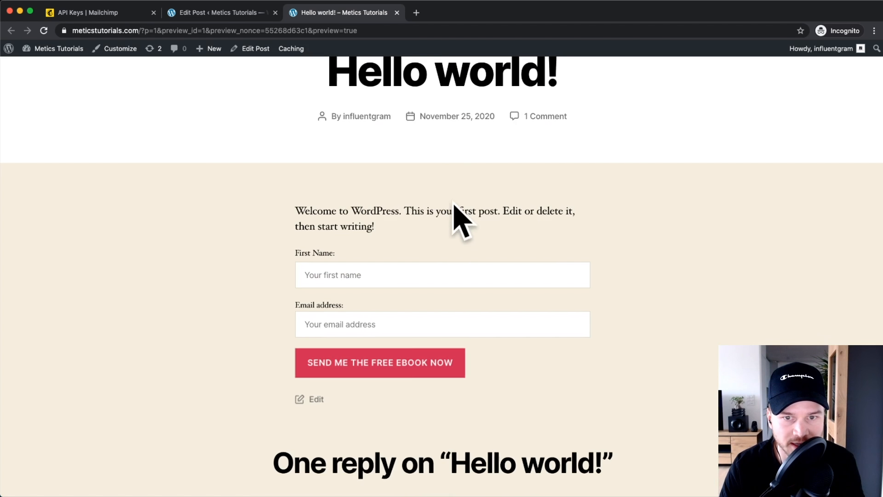
pyautogui.scroll(3, 410, 244)
pyautogui.scroll(-7, 401, 248)
pyautogui.scroll(3, 401, 248)
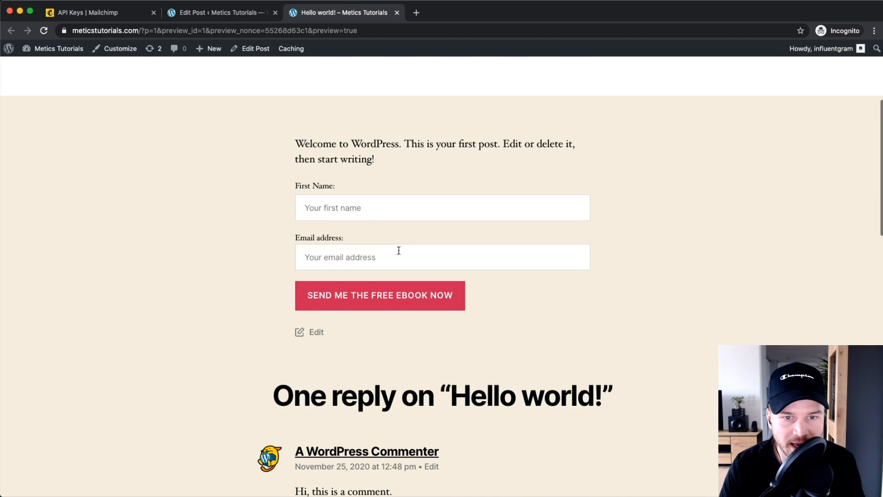
pyautogui.click(339, 216)
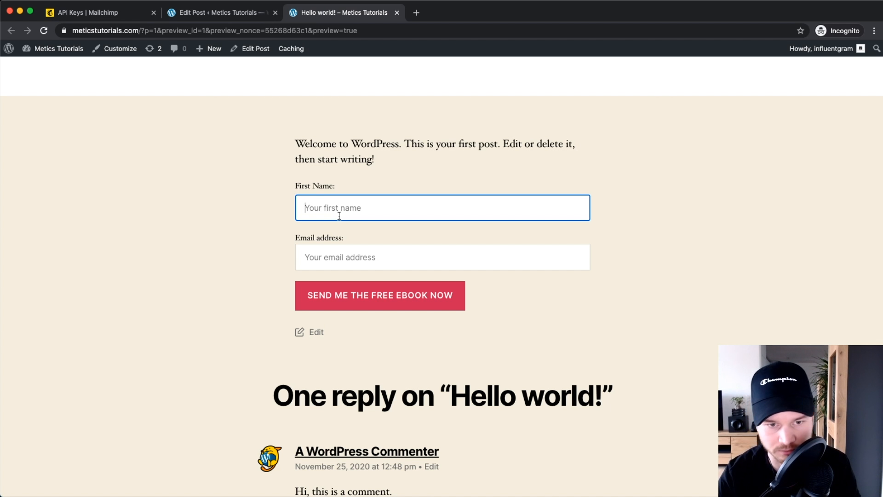
pyautogui.write('Simin2')
pyautogui.press('Tab')
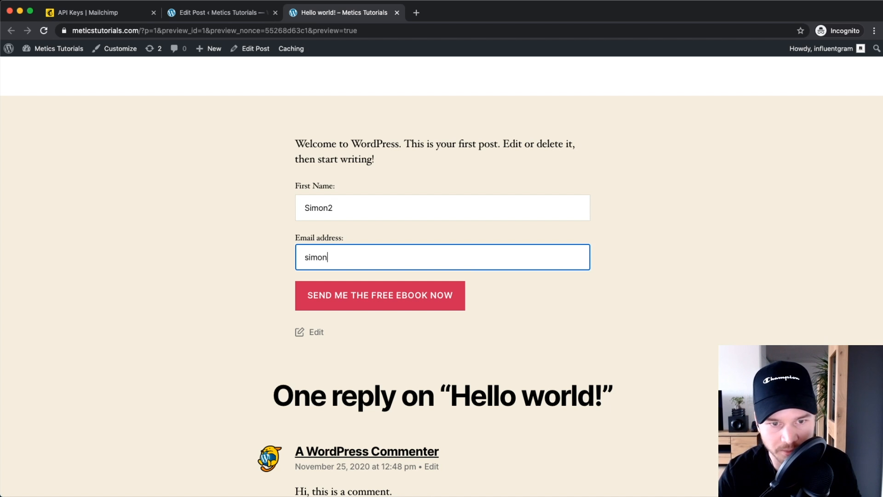
# Step: Submit the test sign-up and check the success message appears
pyautogui.click(355, 298)
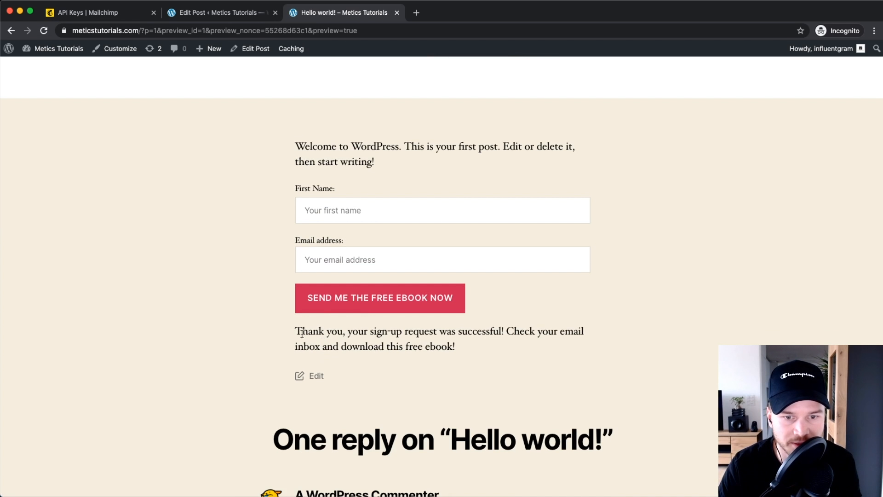
pyautogui.moveTo(310, 332); pyautogui.dragTo(478, 346)
pyautogui.scroll(5, 456, 345)
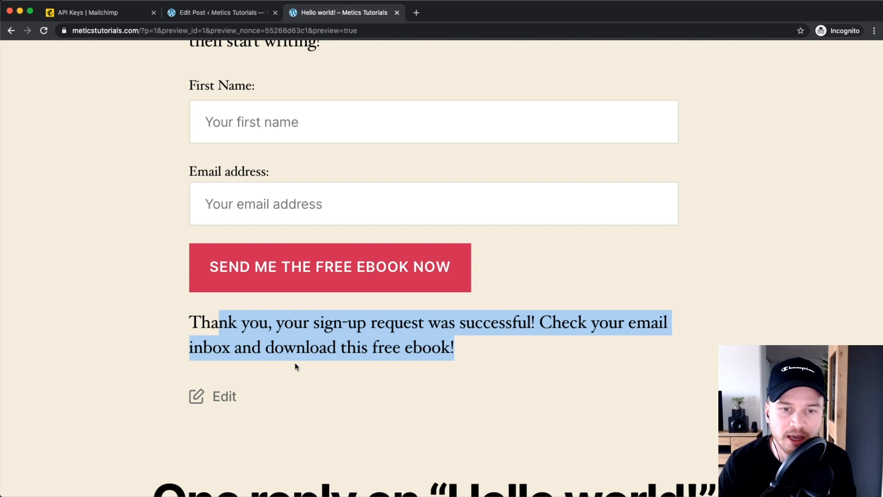
pyautogui.click(155, 347)
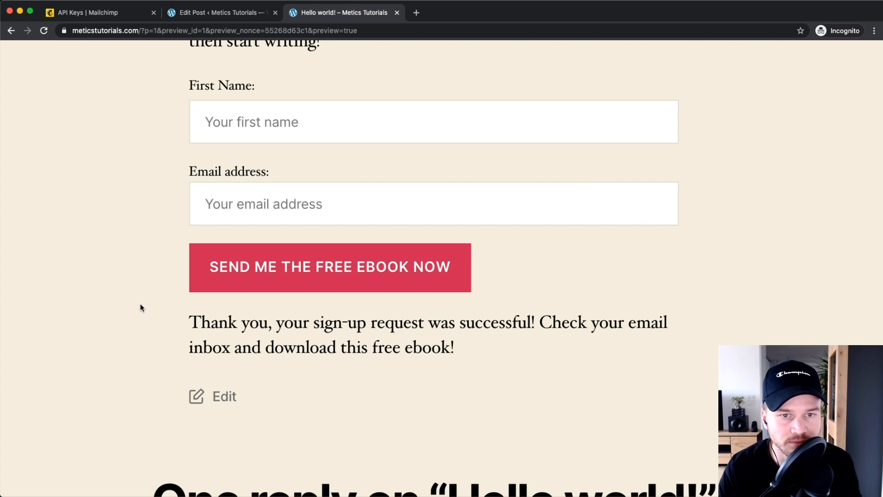
pyautogui.press('super+minus')
pyautogui.press('super+minus')
pyautogui.press('super+minus')
pyautogui.press('super+minus')
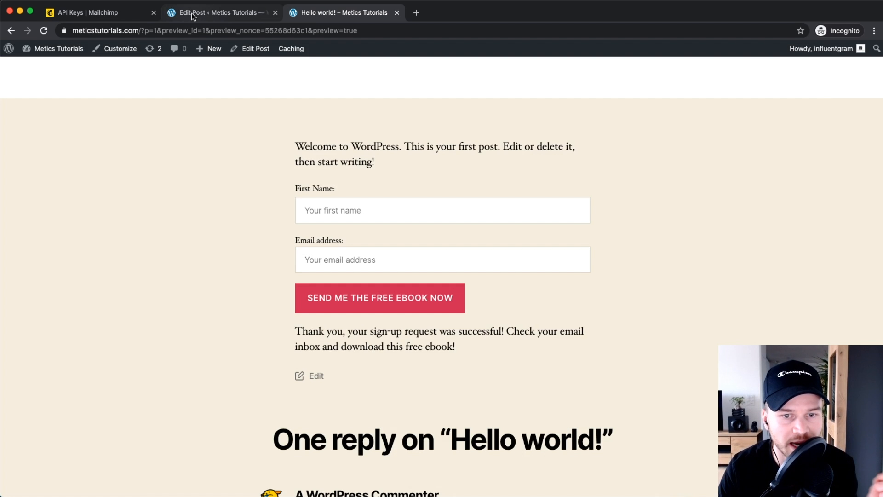
# Step: Leave the post editor and open the site Customizer from the Appearance menu
pyautogui.click(209, 15)
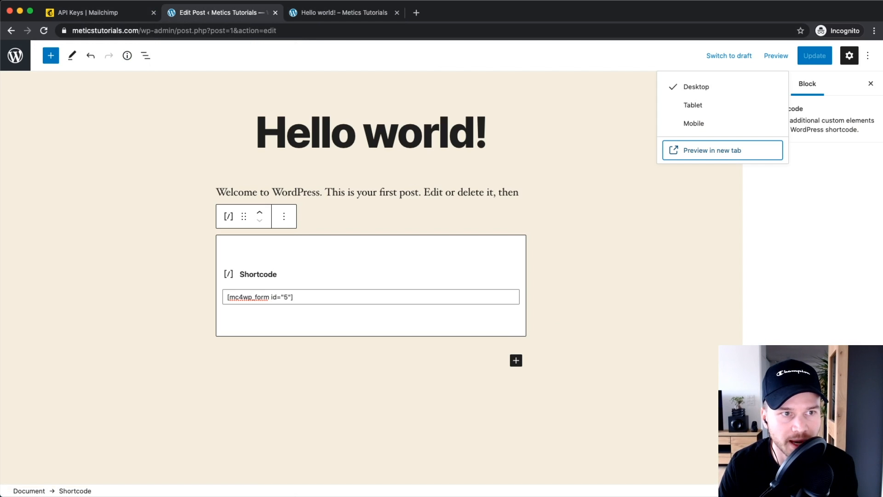
pyautogui.press('super+r')
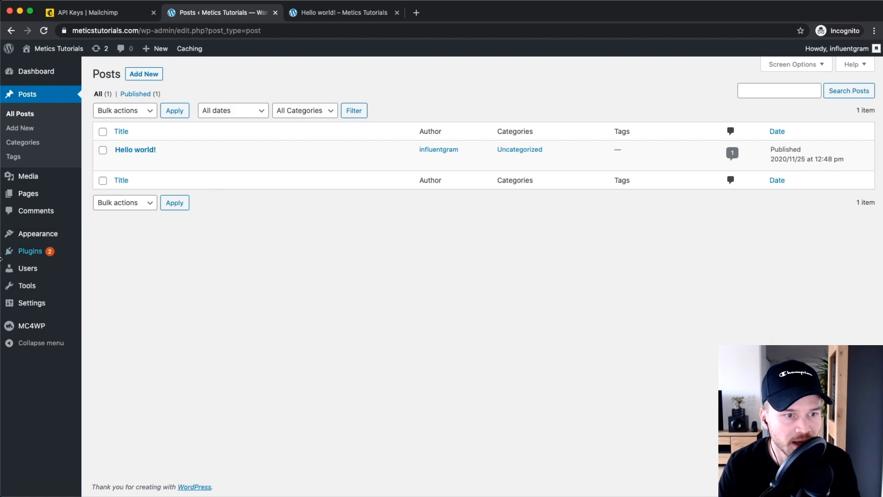
pyautogui.moveTo(27, 234)
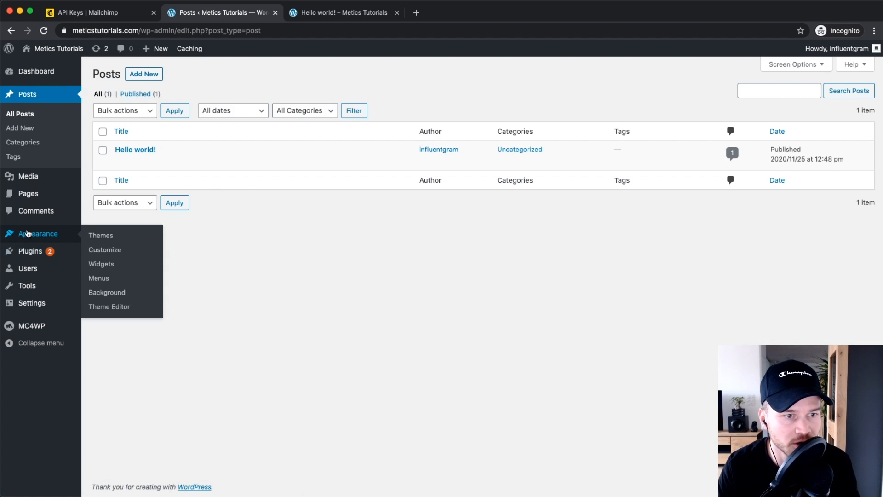
pyautogui.click(116, 252)
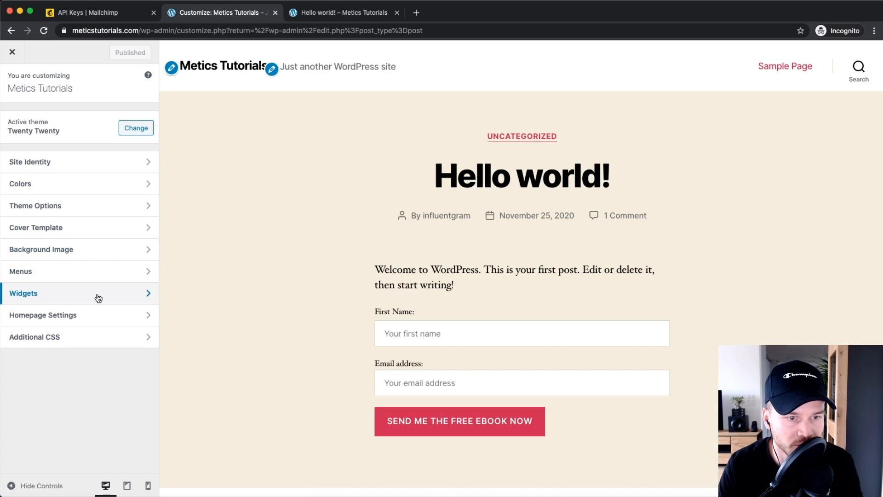
# Step: Add a Mailchimp Sign-Up Form widget to the Footer #1 widget area
pyautogui.click(98, 298)
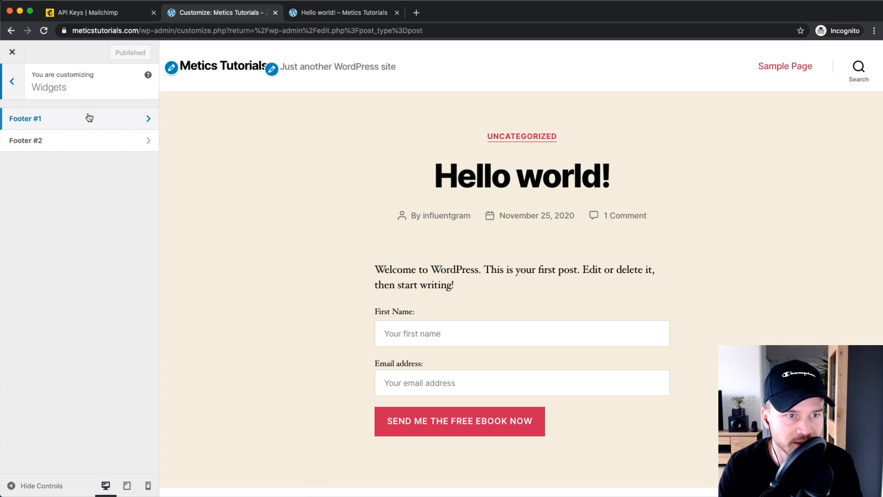
pyautogui.scroll(-15, 247, 155)
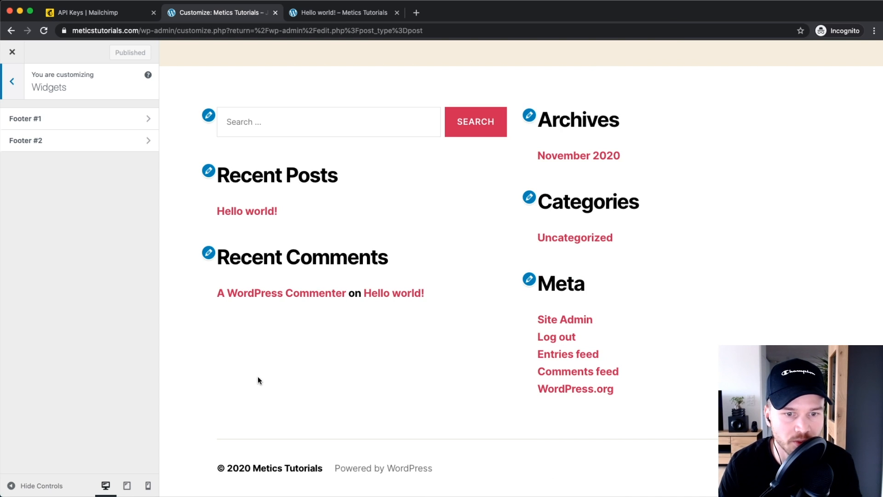
pyautogui.scroll(5, 259, 377)
pyautogui.scroll(-4, 278, 389)
pyautogui.scroll(-3, 278, 391)
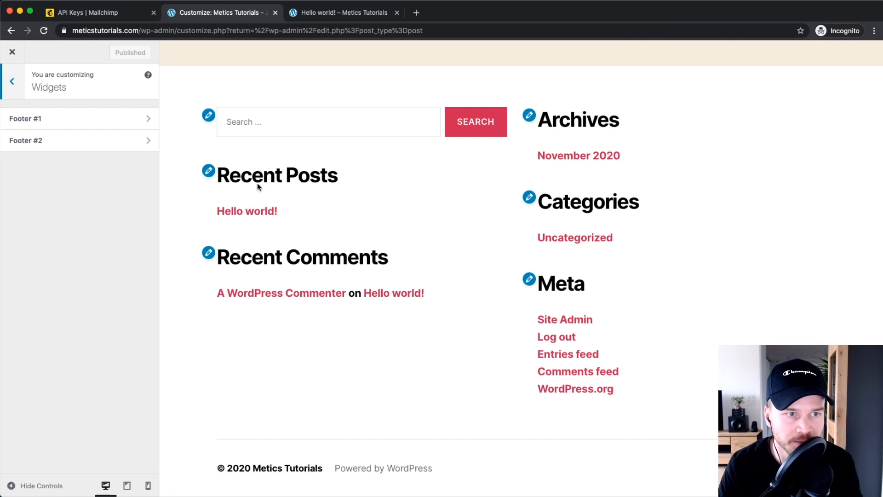
pyautogui.click(53, 125)
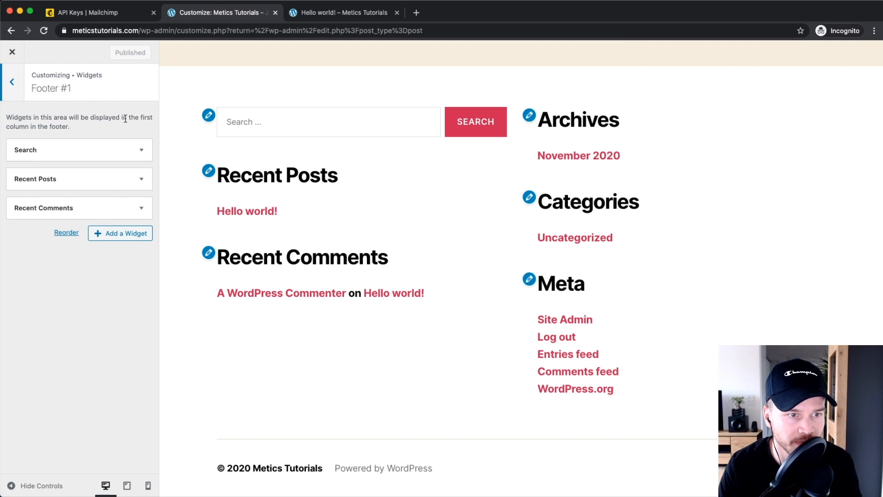
pyautogui.click(112, 238)
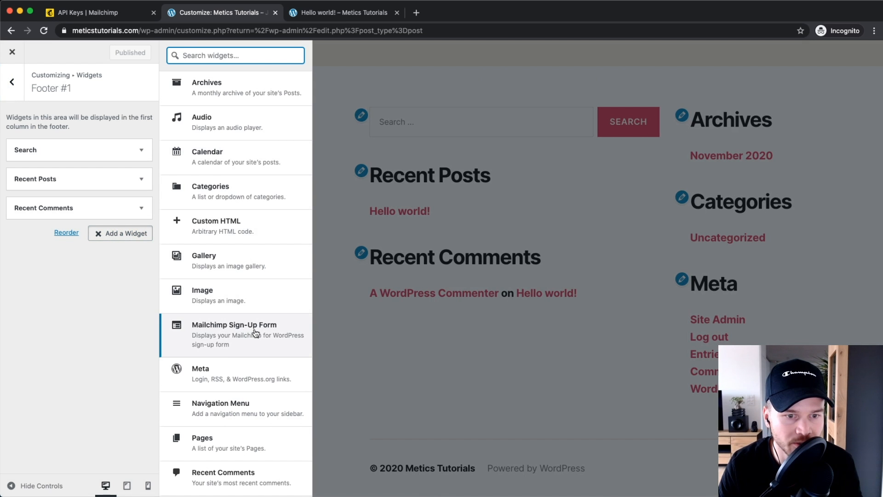
pyautogui.click(229, 343)
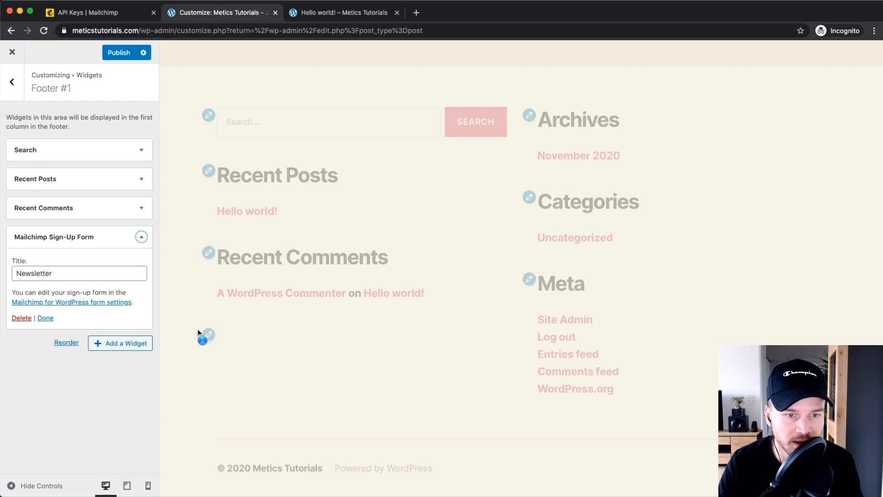
# Step: Retitle the widget 'Get our free ebook!', publish the changes, and close the Customizer
pyautogui.scroll(-3, 322, 322)
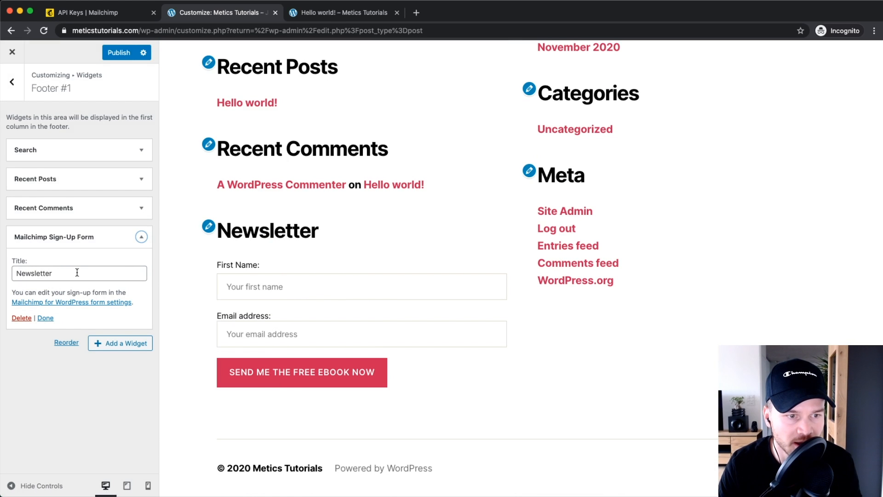
pyautogui.moveTo(62, 272); pyautogui.dragTo(18, 273)
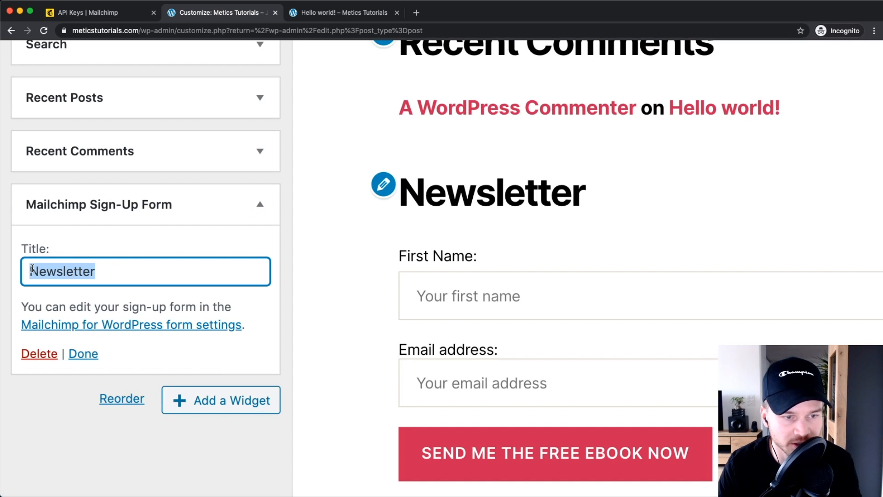
pyautogui.write('Get our free e')
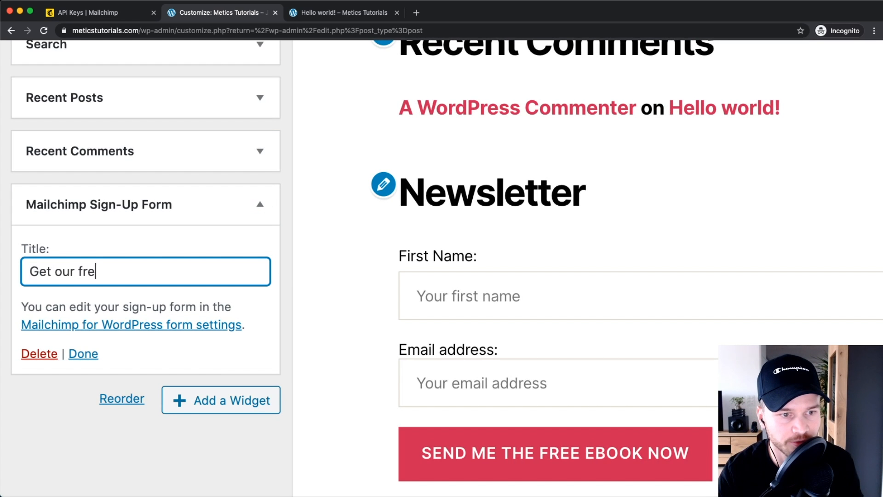
pyautogui.write('book!')
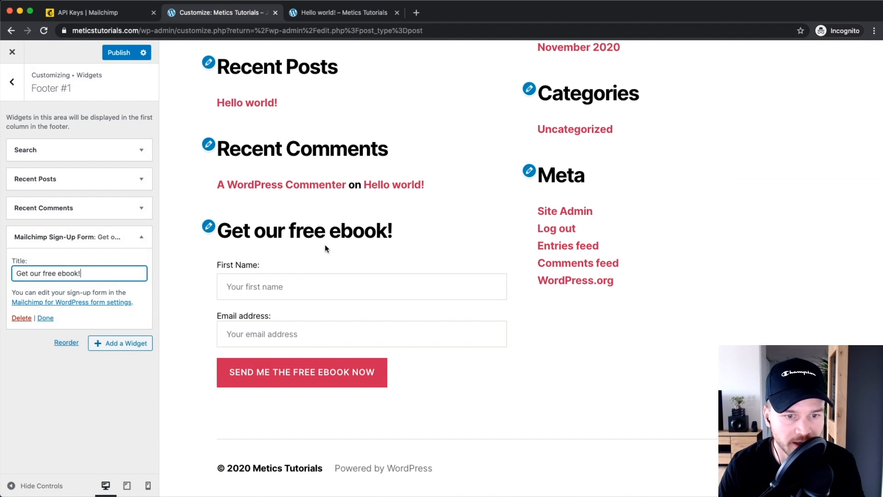
pyautogui.click(112, 409)
pyautogui.click(244, 284)
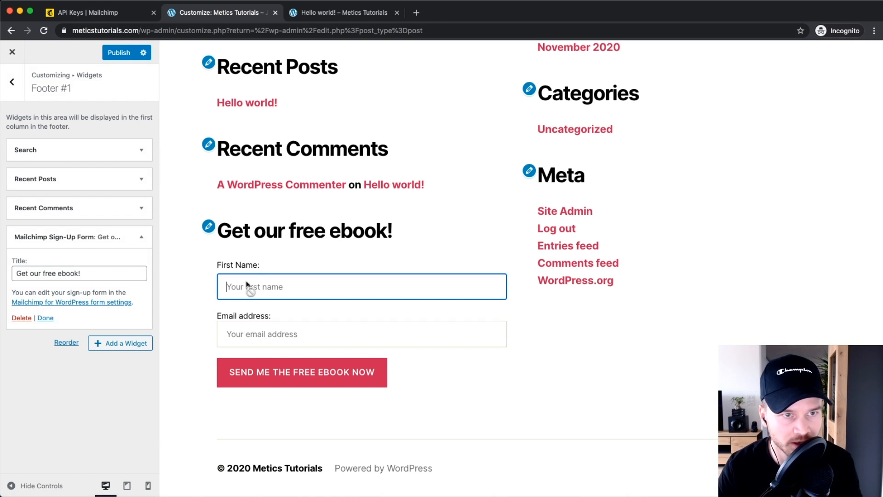
pyautogui.click(120, 53)
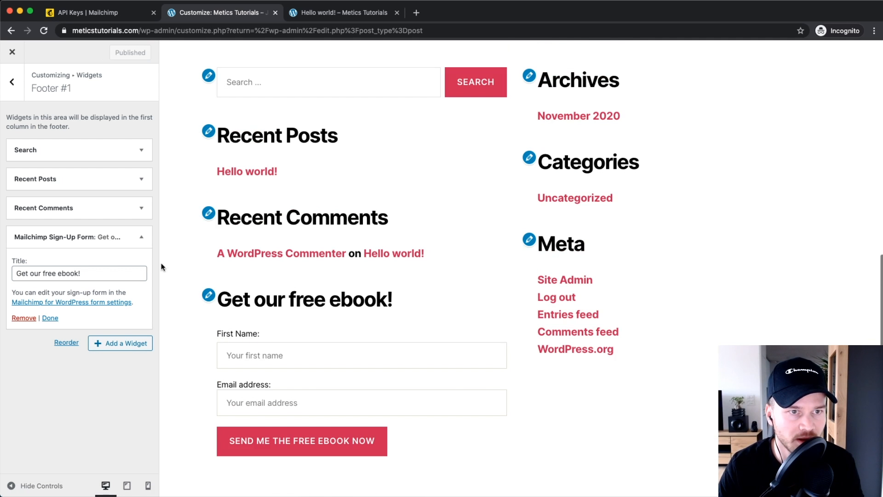
pyautogui.click(13, 52)
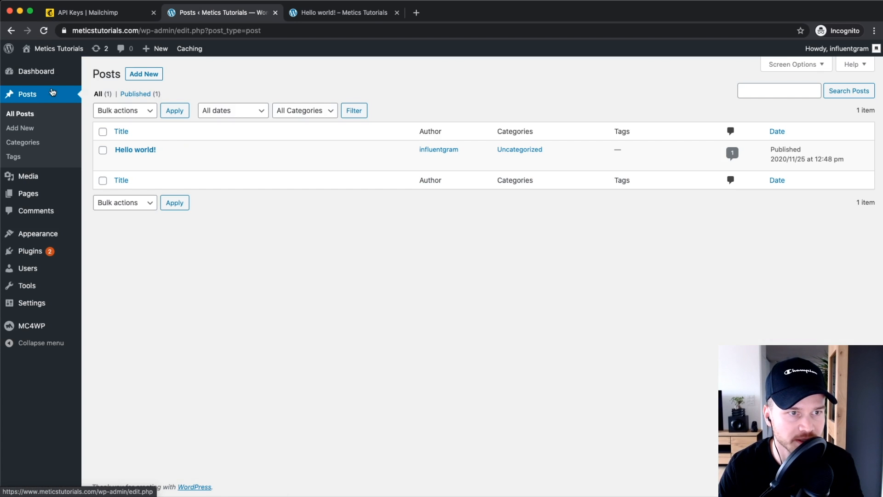
# Step: Open the live site in a new tab and scroll to the footer ebook form
pyautogui.moveTo(59, 48)
pyautogui.rightClick(65, 68)
pyautogui.click(65, 67)
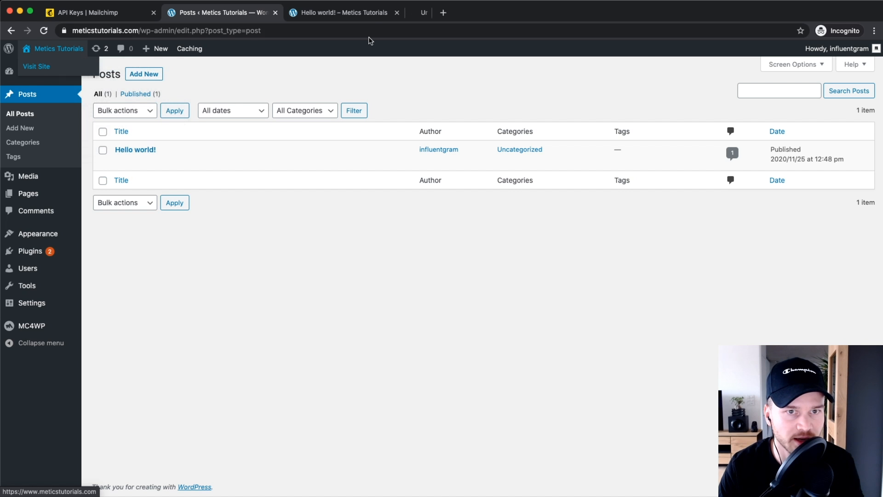
pyautogui.click(440, 13)
pyautogui.scroll(-1, 399, 280)
pyautogui.scroll(1, 399, 282)
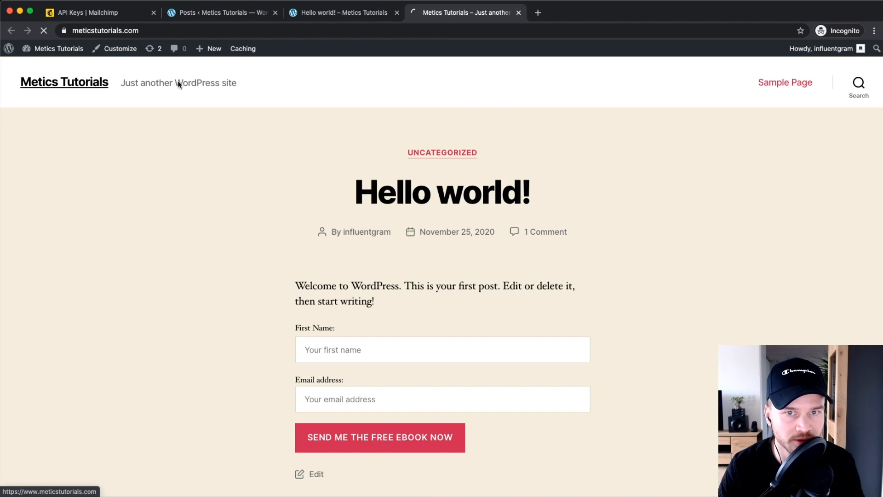
pyautogui.scroll(-1, 346, 257)
pyautogui.scroll(-15, 344, 256)
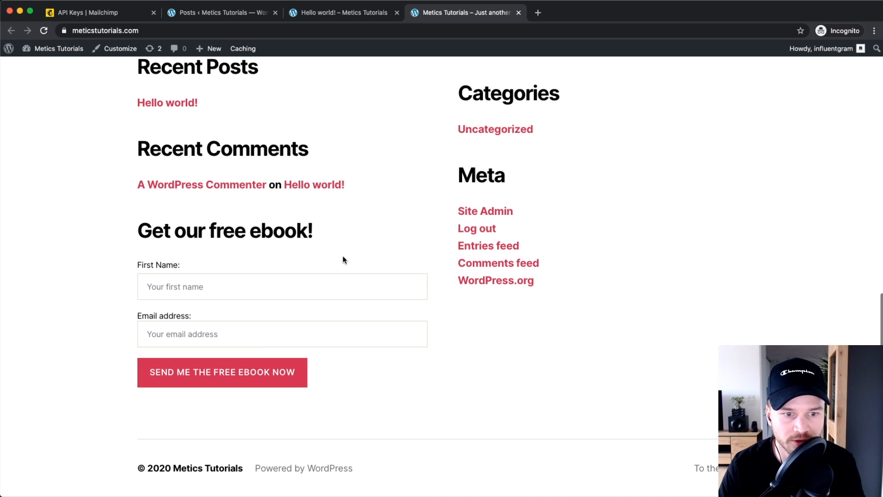
# Step: Submit a test name and e-mail through the ebook form, then return to Mailchimp
pyautogui.click(176, 287)
pyautogui.write('simon3')
pyautogui.press('Tab')
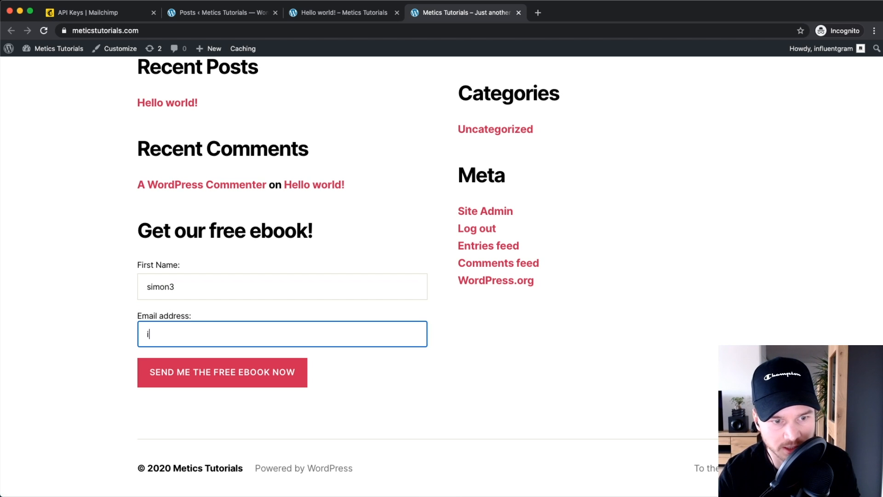
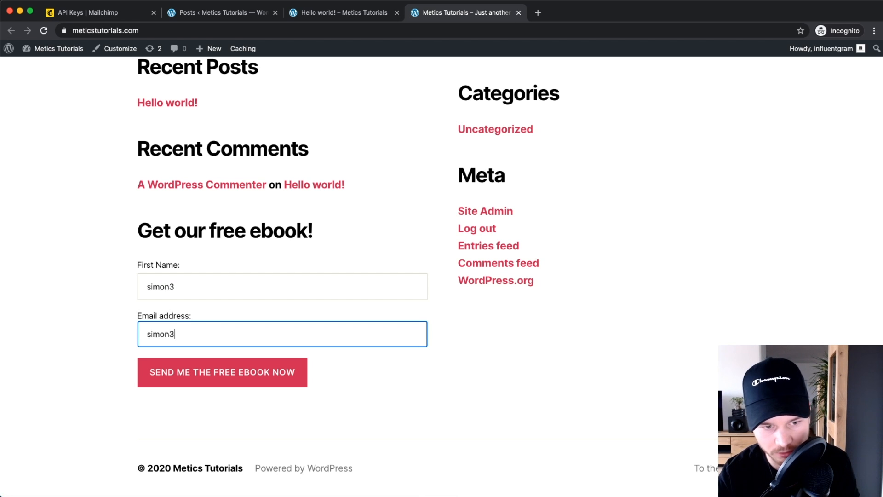
pyautogui.click(184, 372)
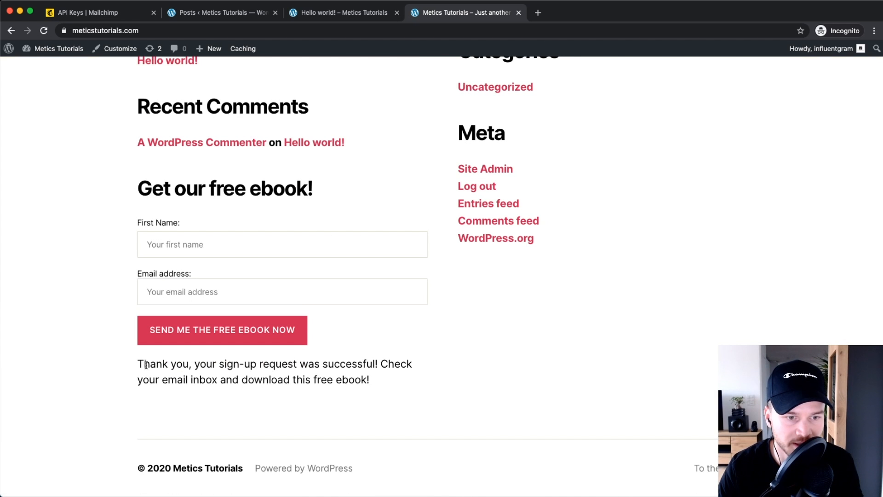
pyautogui.moveTo(139, 363); pyautogui.dragTo(335, 390)
pyautogui.click(382, 381)
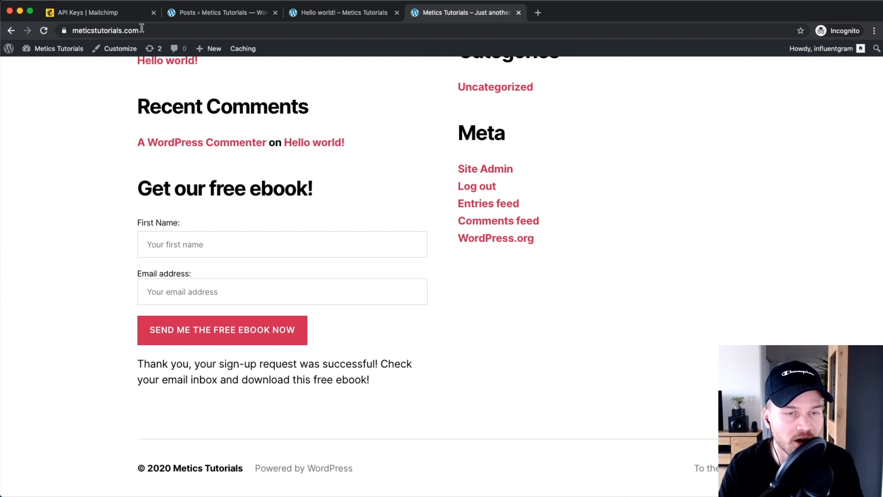
pyautogui.click(95, 14)
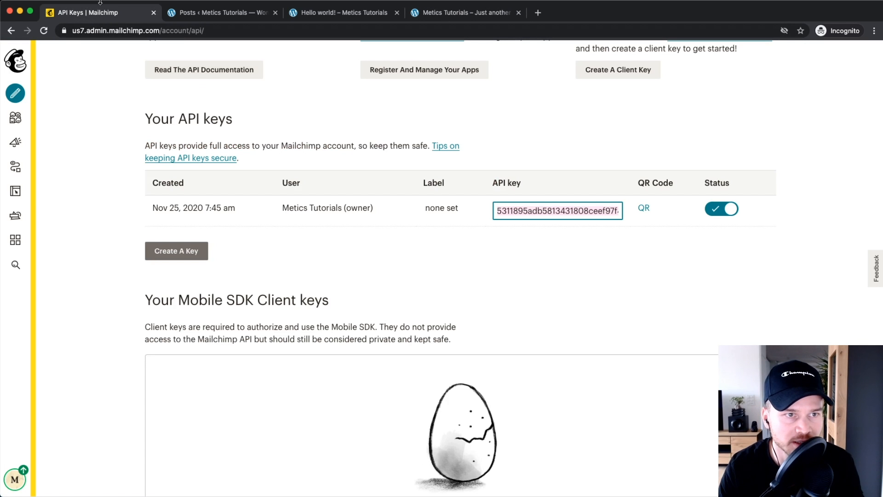
# Step: Open All contacts and find the new subscriber tagged 'free ebook website' among the 8 contacts
pyautogui.click(15, 118)
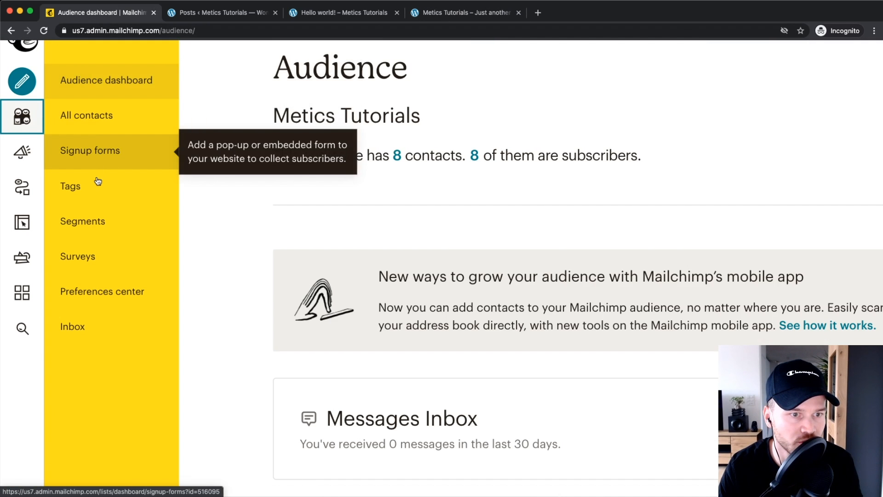
pyautogui.click(121, 117)
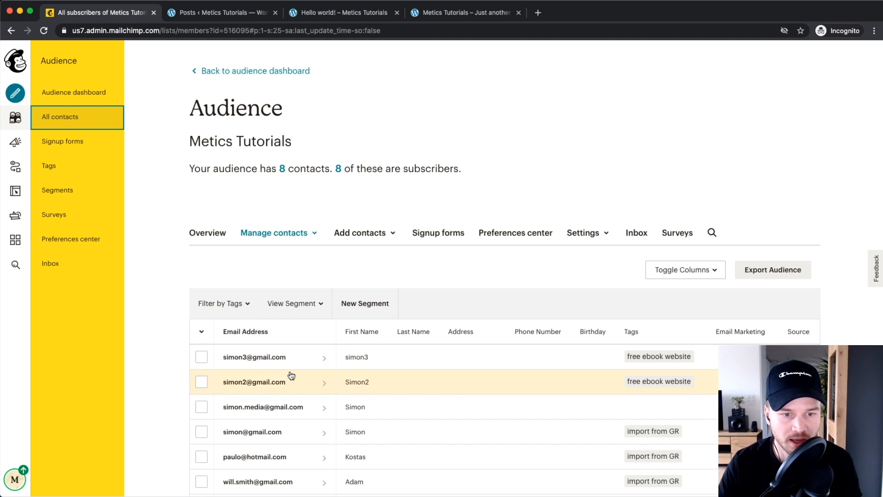
pyautogui.scroll(5, 290, 370)
pyautogui.scroll(-2, 239, 358)
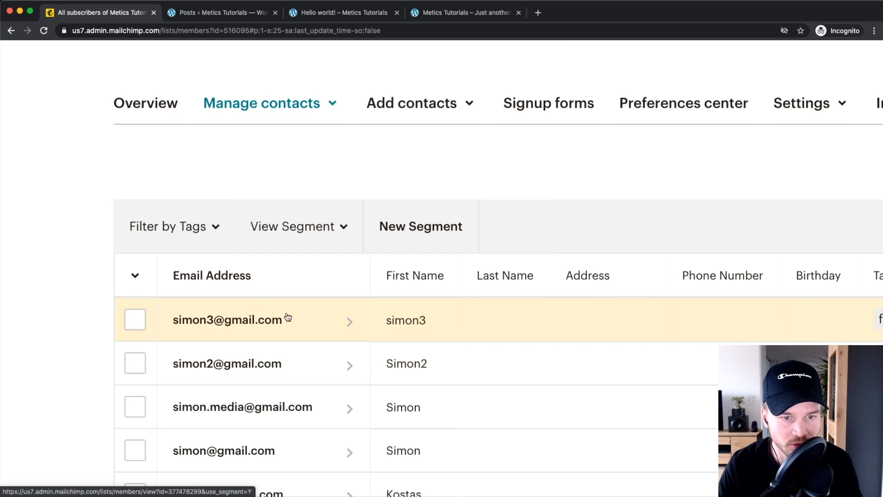
pyautogui.scroll(-5, 211, 331)
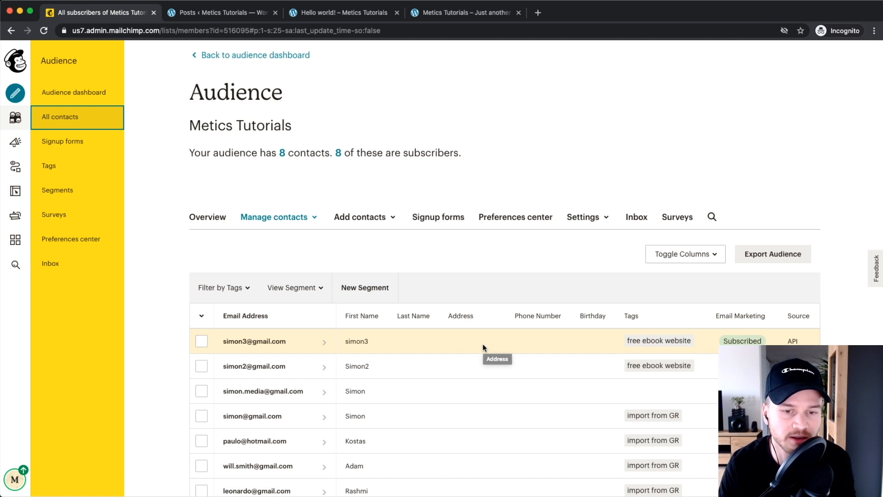
pyautogui.scroll(-2, 466, 468)
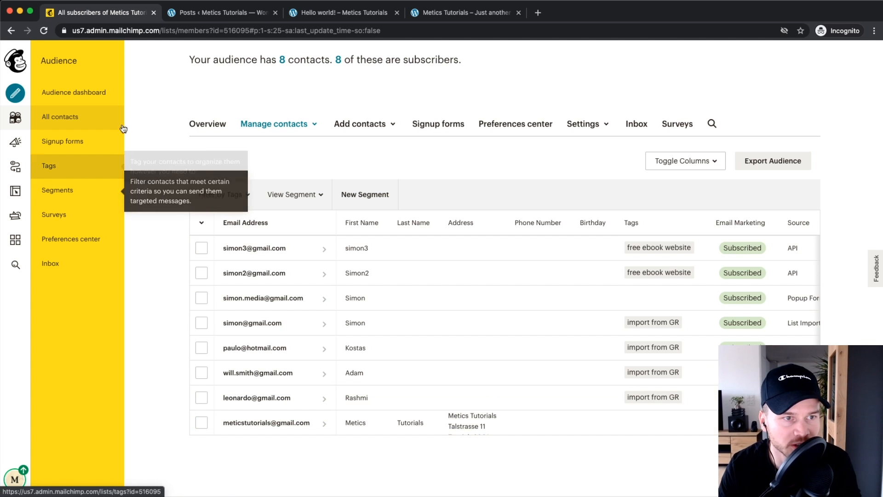
# Step: Choose to create a Signup form as a Signup landing page
pyautogui.click(16, 94)
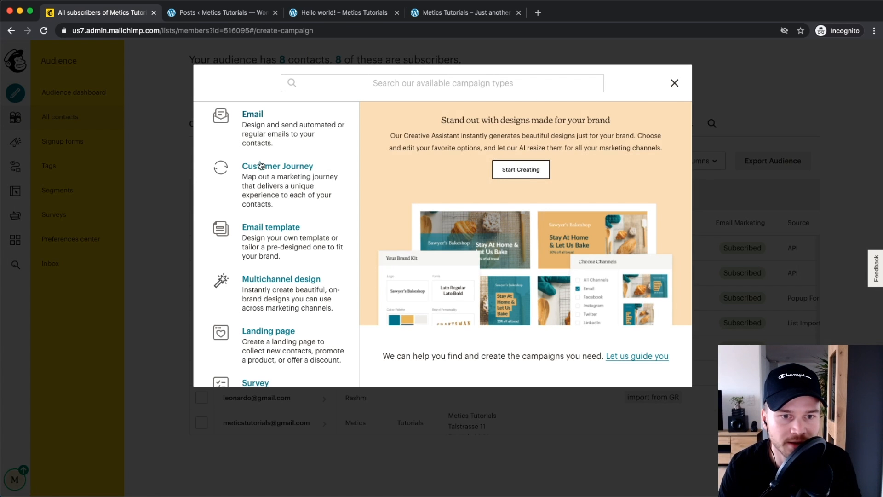
pyautogui.scroll(-10, 322, 216)
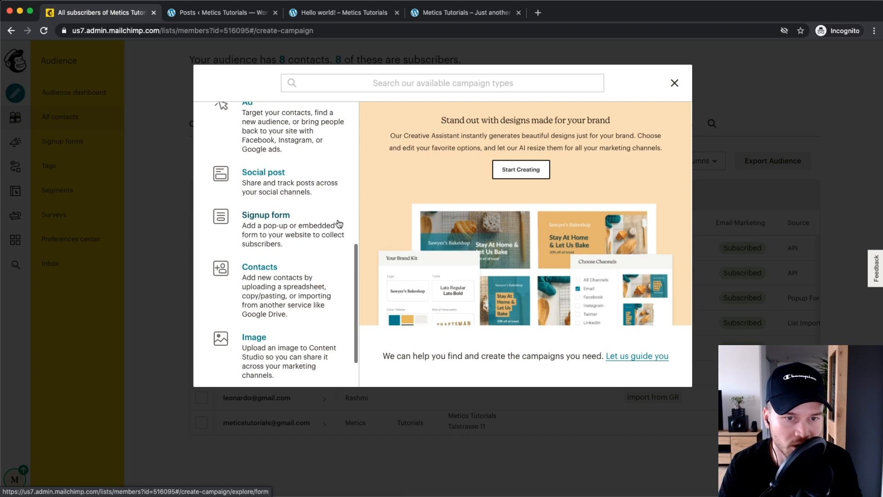
pyautogui.click(269, 235)
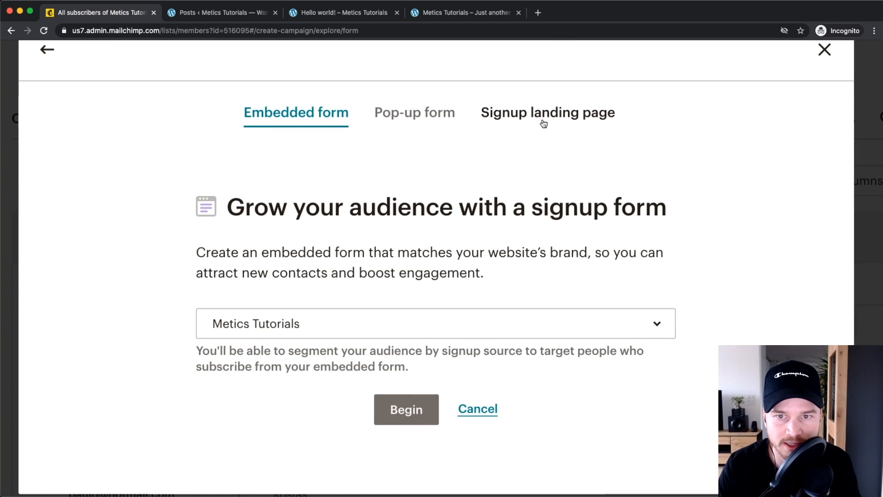
pyautogui.click(502, 121)
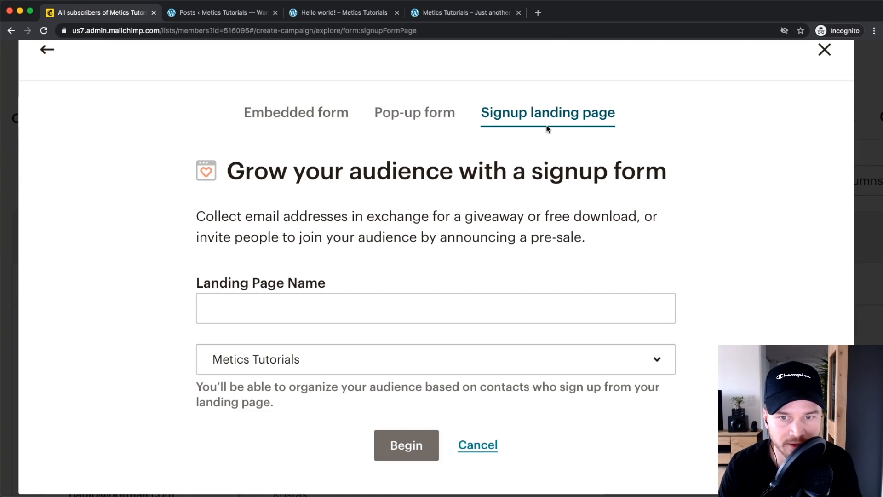
pyautogui.scroll(-4, 544, 125)
# Step: Name the landing page 'Youtube SEO Checklist', assign the Metics Tutorials audience and begin
pyautogui.click(354, 262)
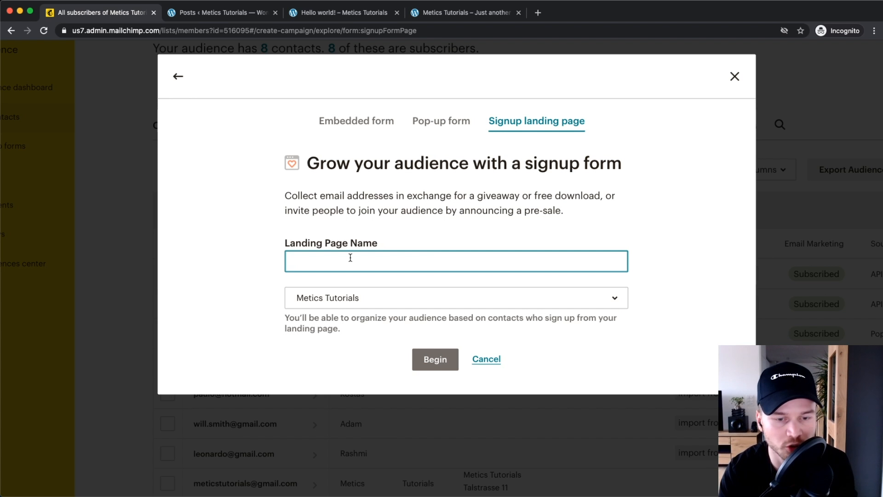
pyautogui.write('Youtube')
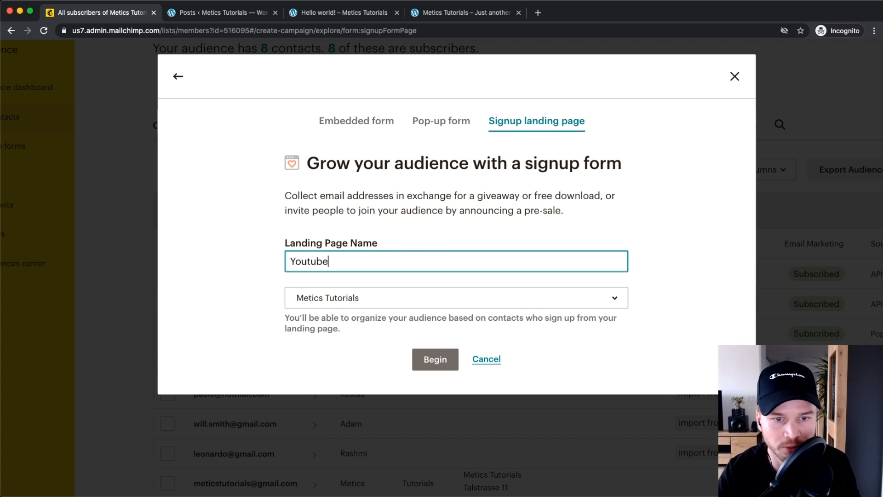
pyautogui.write(' SEO Checklist')
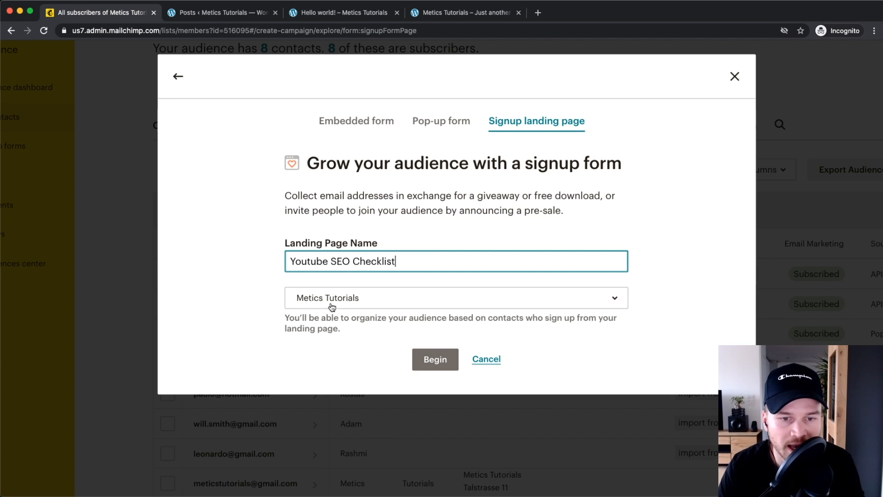
pyautogui.scroll(-1, 331, 304)
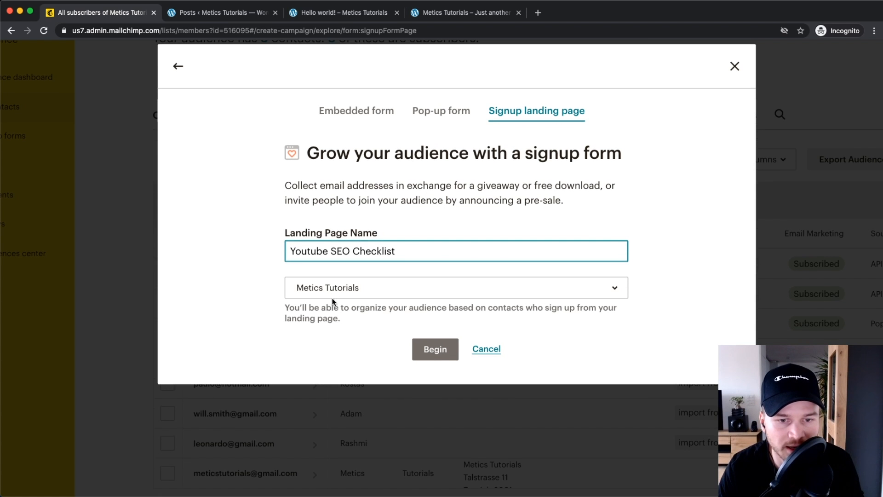
pyautogui.click(338, 293)
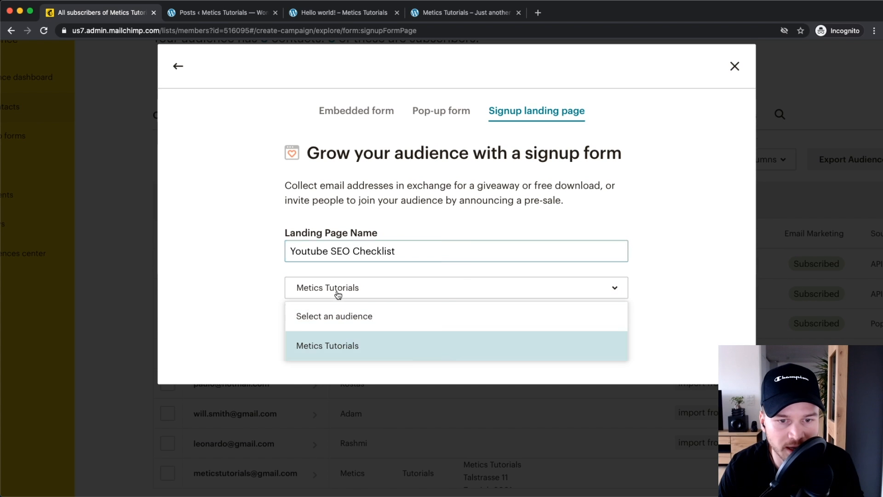
pyautogui.click(334, 345)
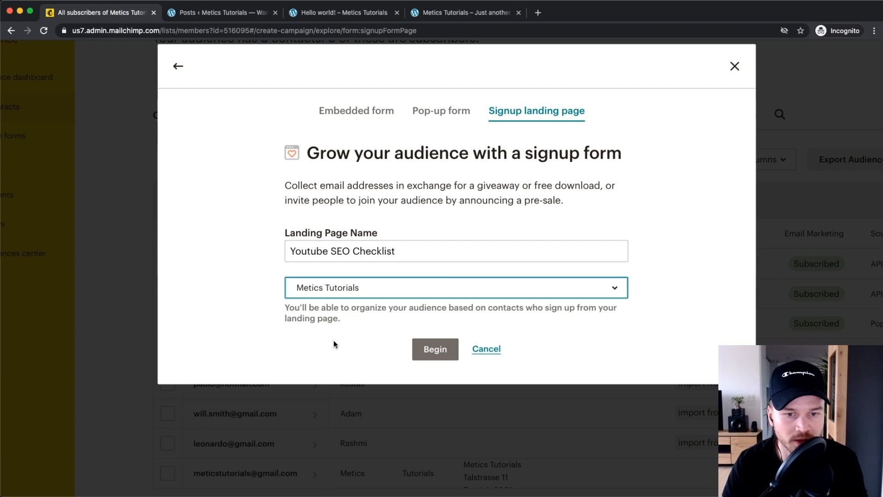
pyautogui.click(432, 350)
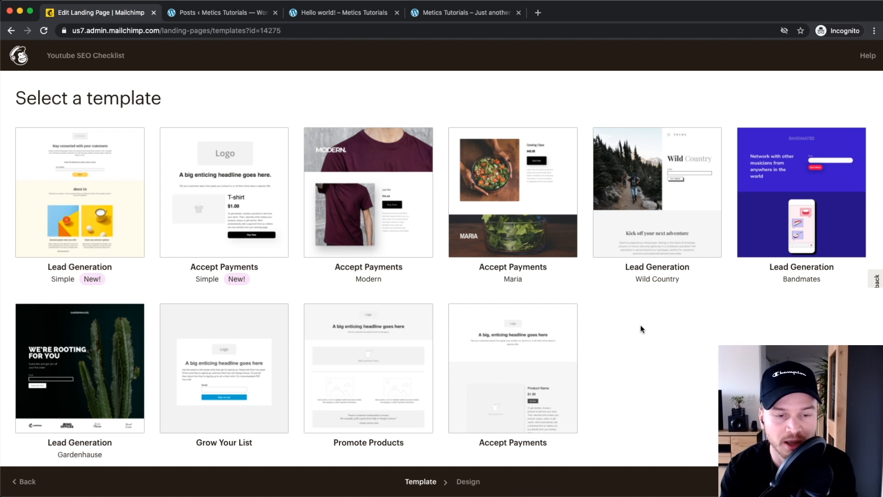
# Step: Select the Grow Your List template for the Youtube SEO Checklist page
pyautogui.scroll(5, 205, 388)
pyautogui.scroll(-1, 253, 380)
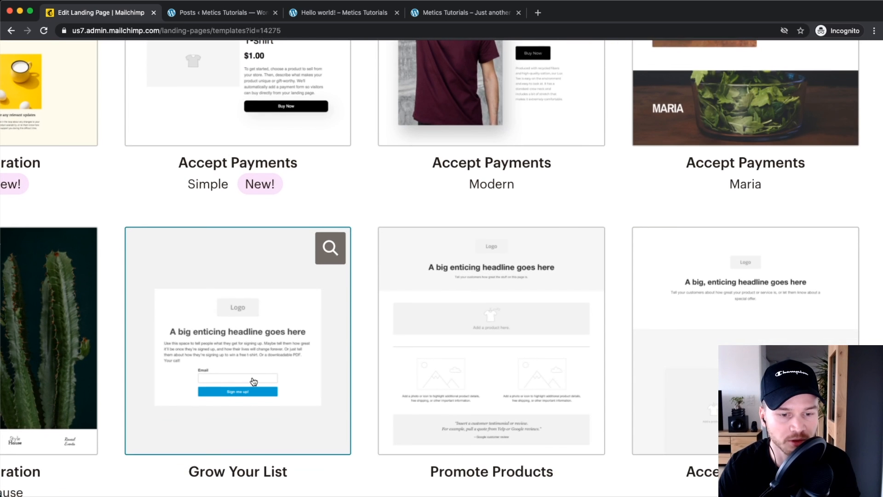
pyautogui.scroll(-1, 287, 356)
pyautogui.click(245, 318)
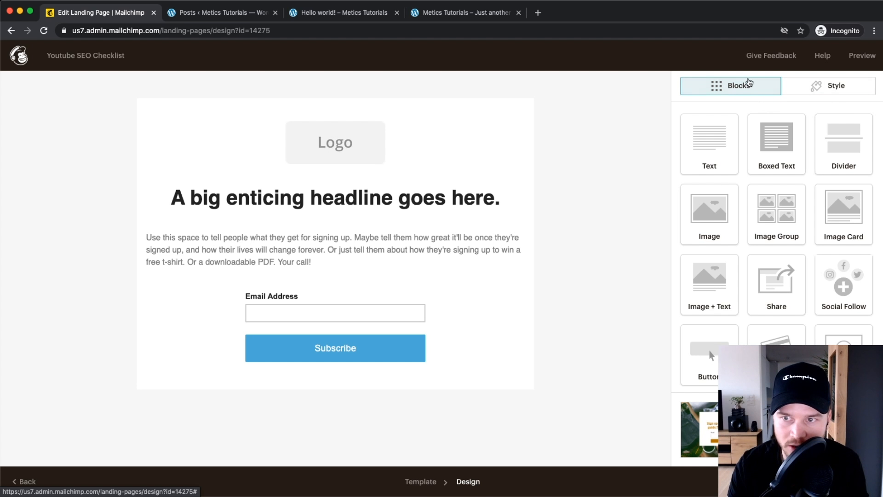
# Step: Add an image block above the headline
pyautogui.moveTo(710, 226); pyautogui.dragTo(369, 169)
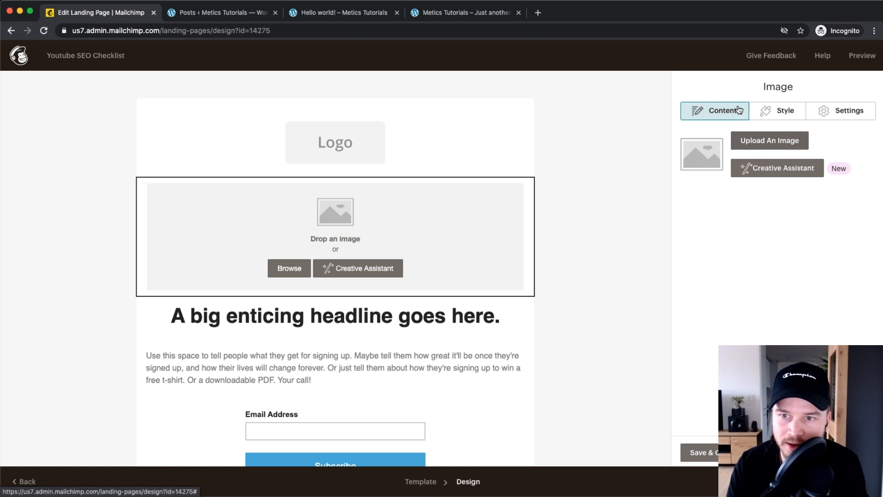
pyautogui.click(783, 113)
pyautogui.click(846, 111)
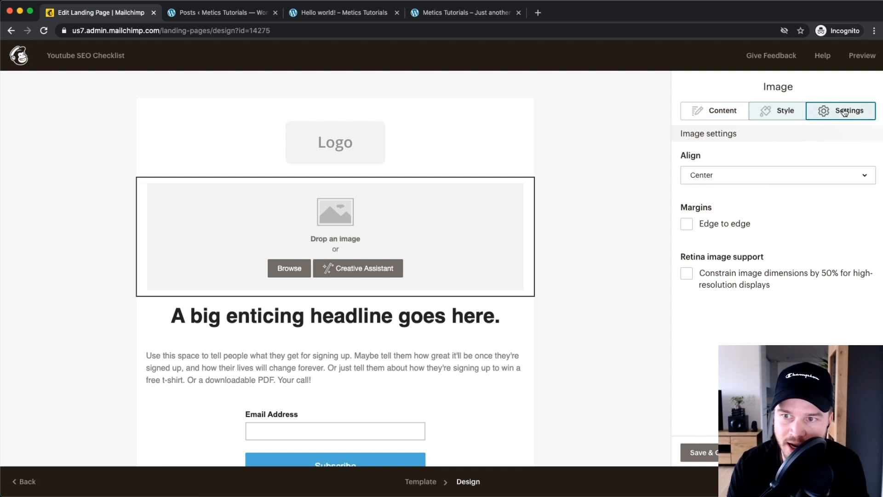
pyautogui.click(721, 112)
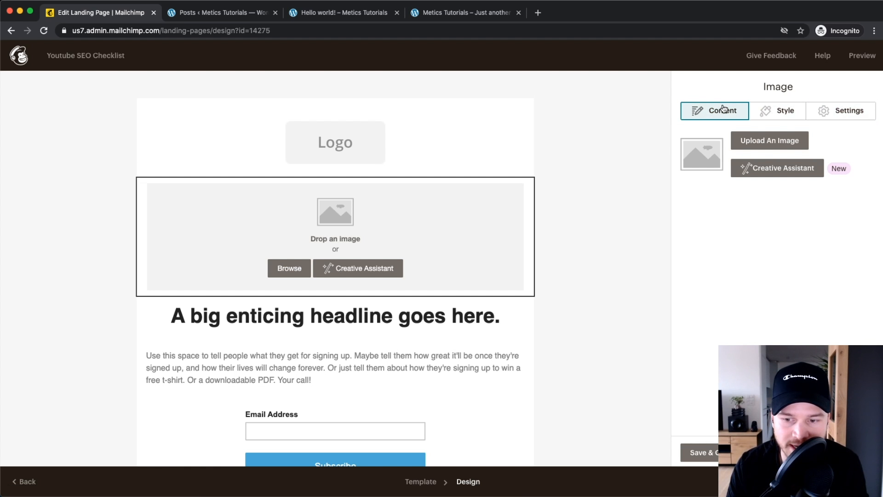
pyautogui.click(700, 453)
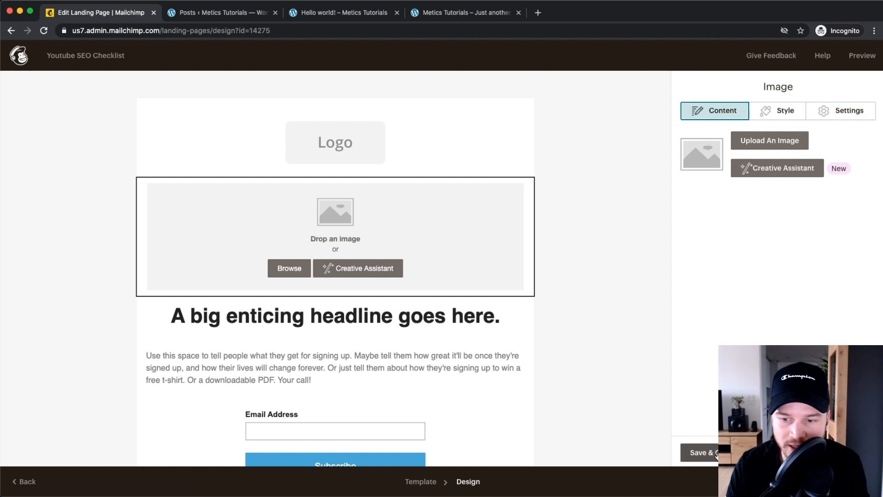
# Step: Delete the logo block and insert the Rank #1 on Youtube banner into the image block
pyautogui.moveTo(496, 424)
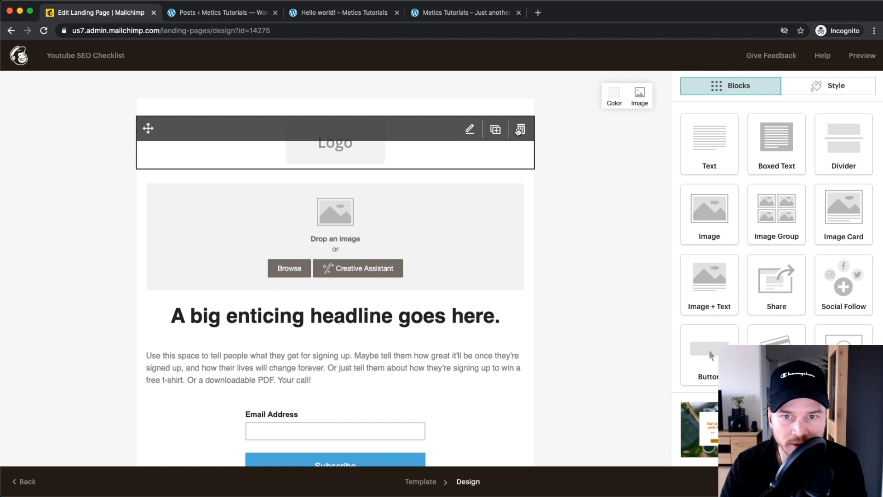
pyautogui.click(520, 131)
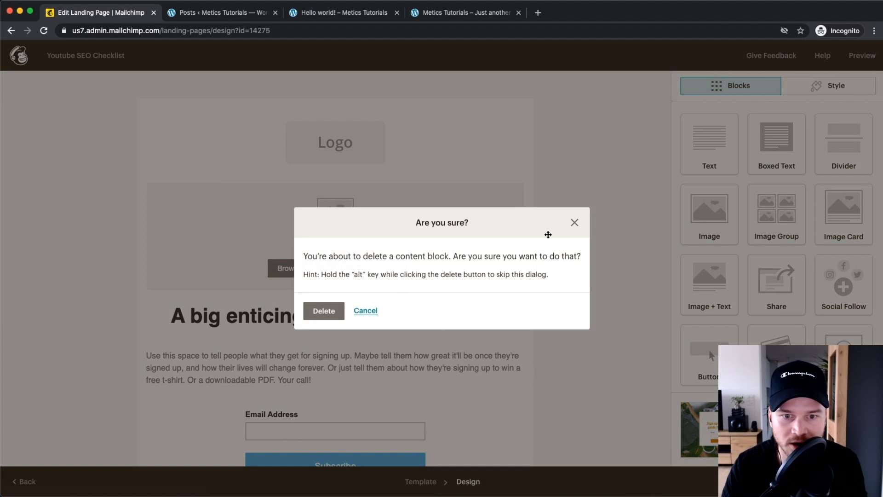
pyautogui.click(317, 312)
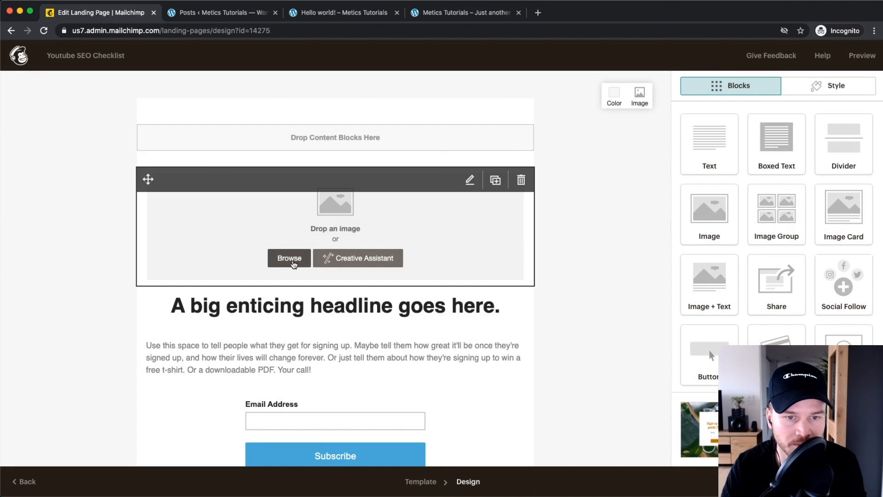
pyautogui.click(291, 258)
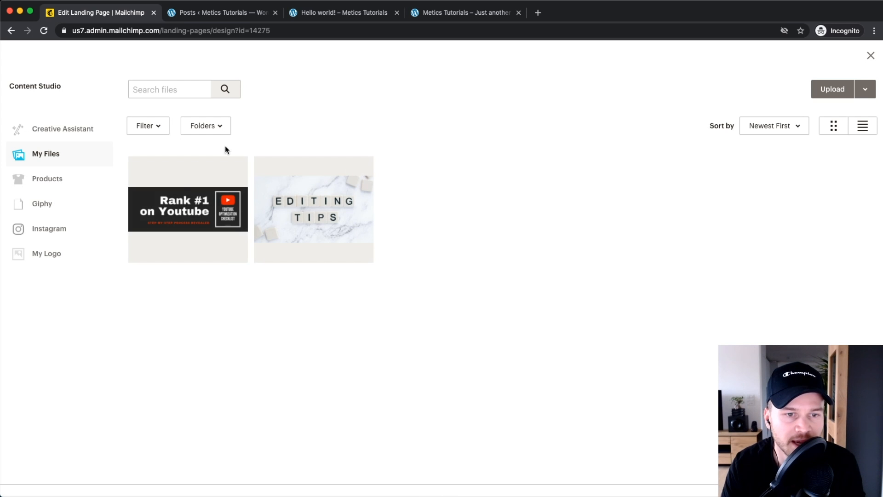
pyautogui.click(179, 210)
pyautogui.click(838, 92)
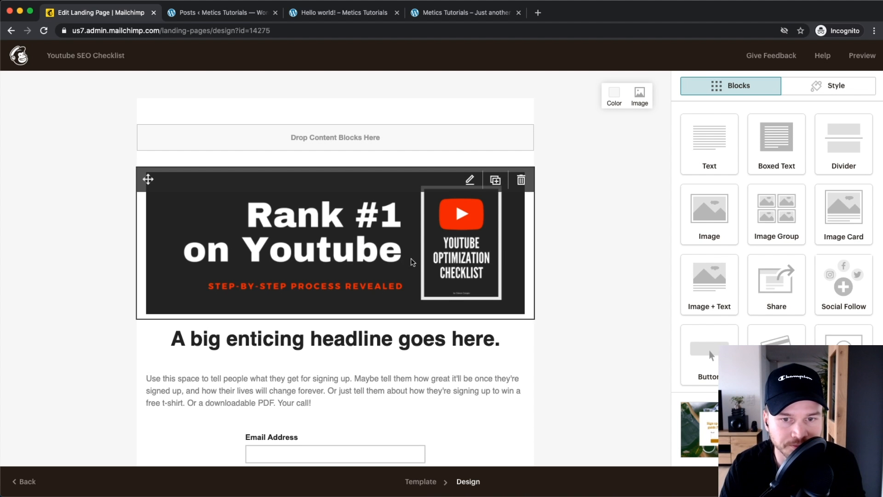
pyautogui.scroll(-2, 443, 192)
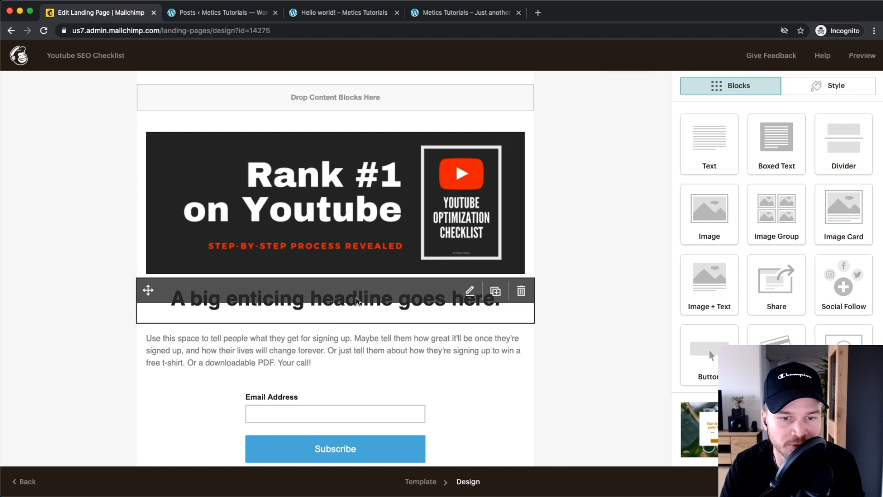
pyautogui.scroll(-2, 471, 243)
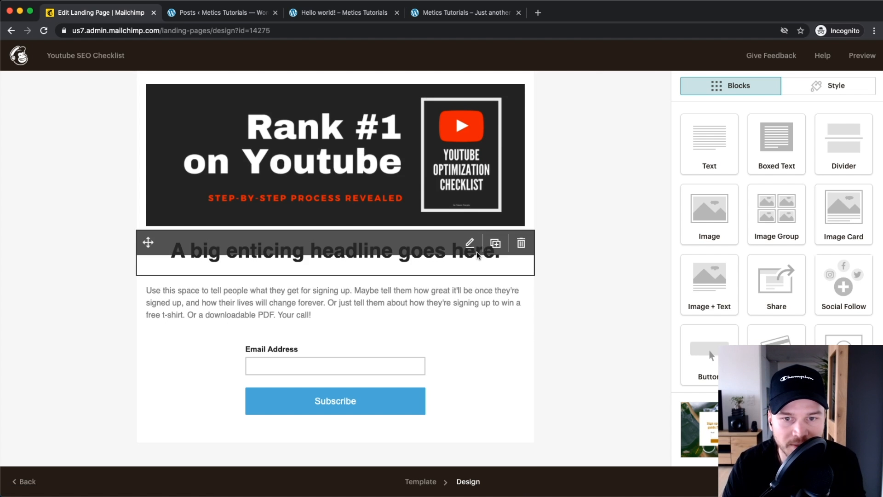
# Step: Replace the placeholder headline with 'Learn how to rank #1 on youtube using these easy steps!'
pyautogui.click(471, 243)
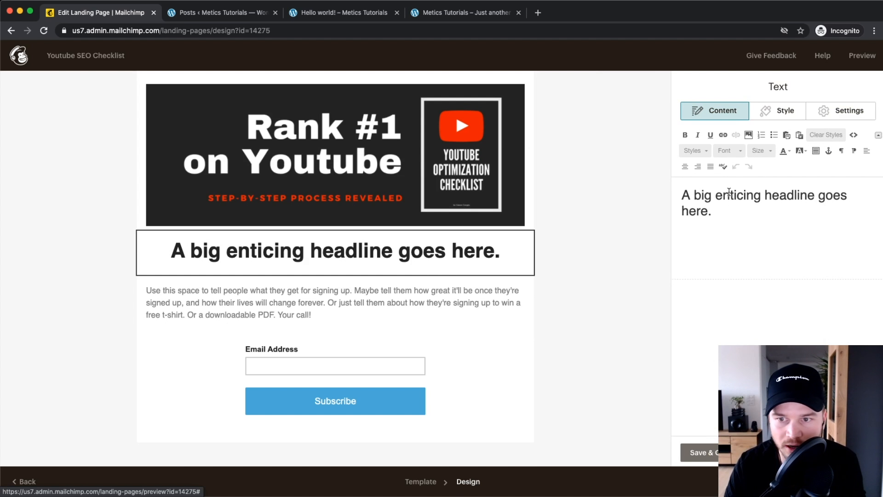
pyautogui.moveTo(736, 216); pyautogui.dragTo(665, 195)
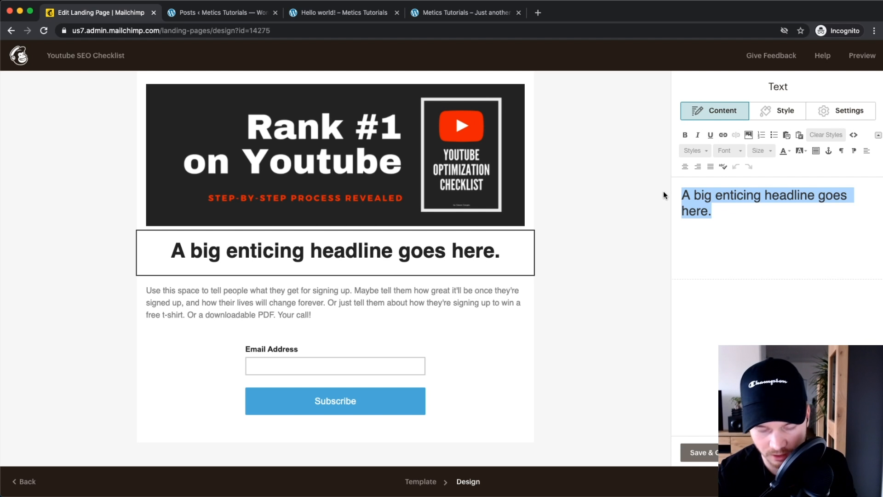
pyautogui.write('Learn how to')
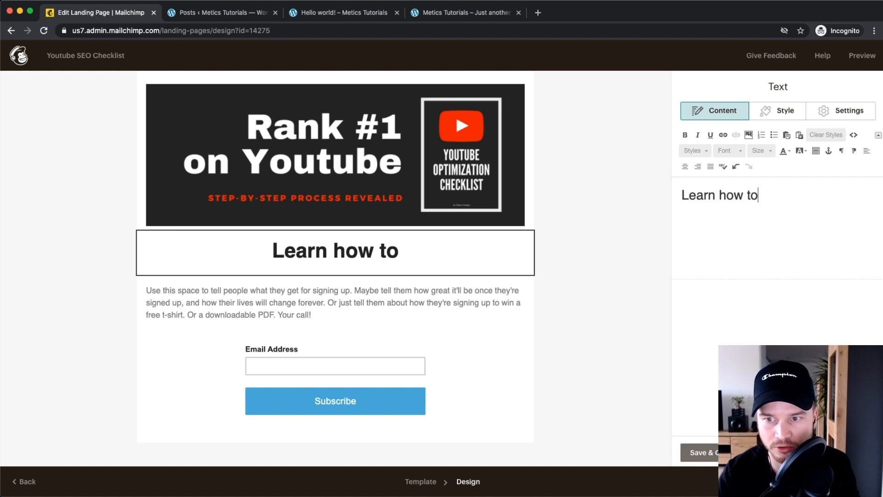
pyautogui.write(' rea')
pyautogui.press('BackSpace')
pyautogui.press('BackSpace')
pyautogui.write('ank ')
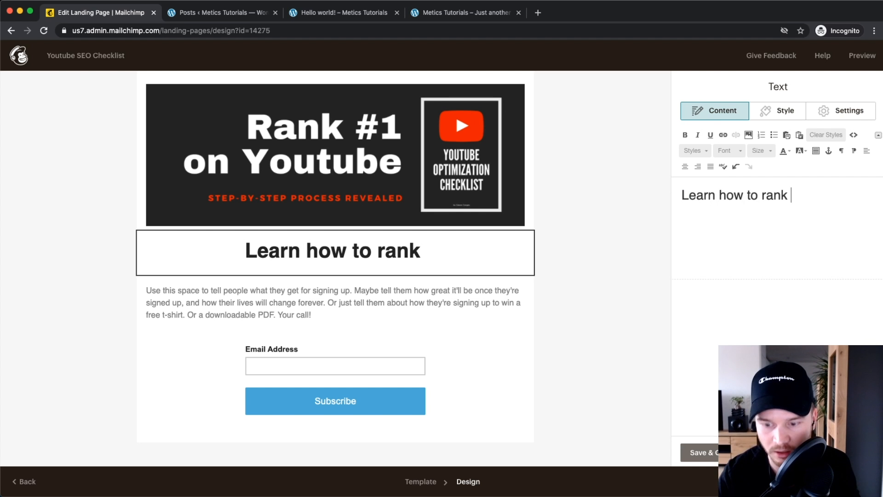
pyautogui.write('#1 on youtube')
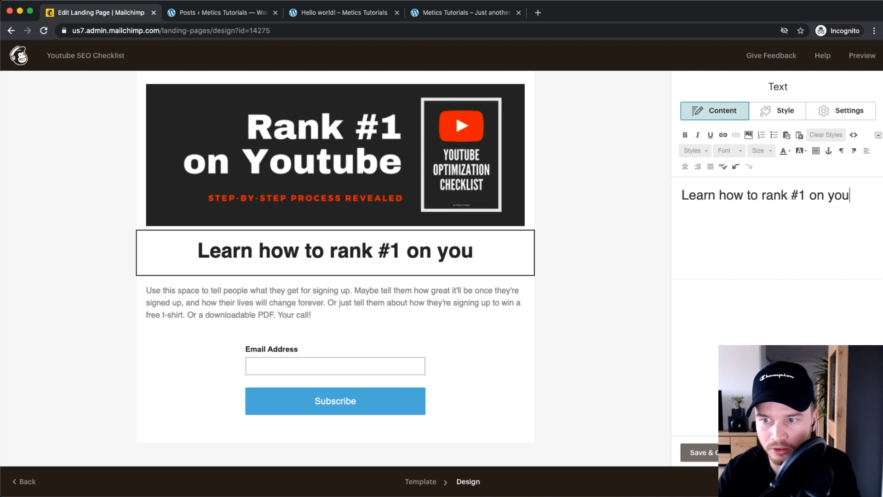
pyautogui.press('BackSpace')
pyautogui.press('BackSpace')
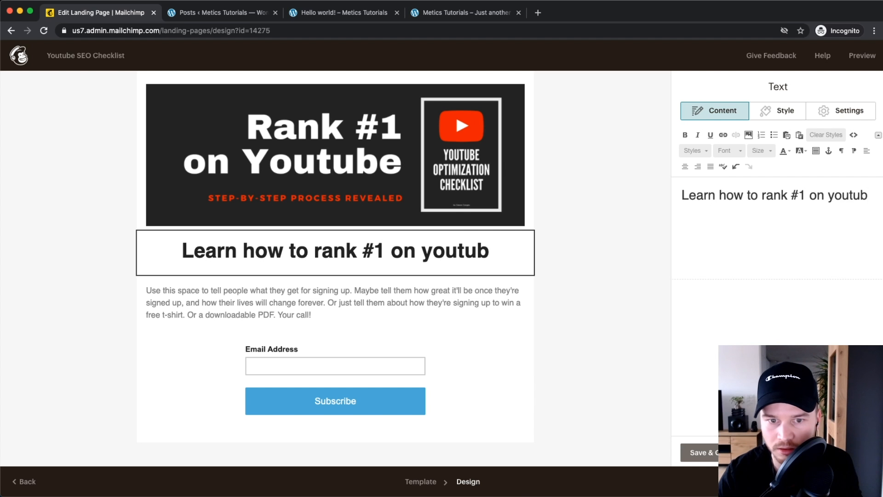
pyautogui.write('e using the')
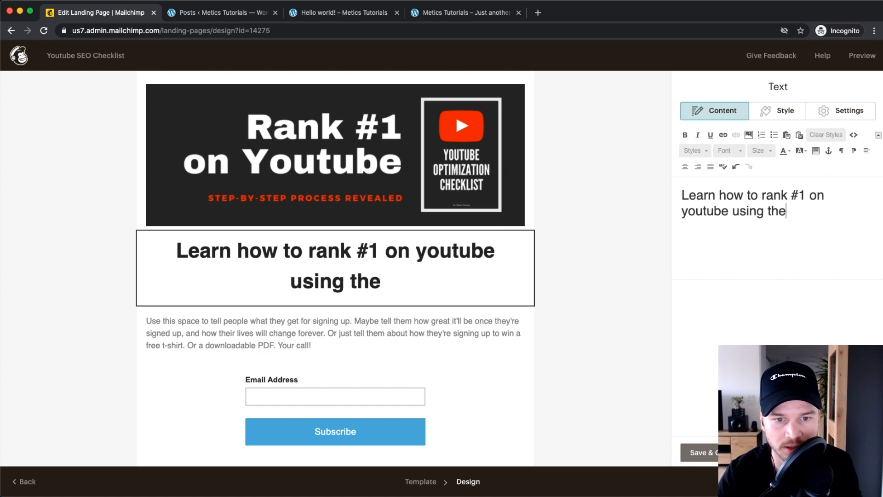
pyautogui.write('se easy steps!')
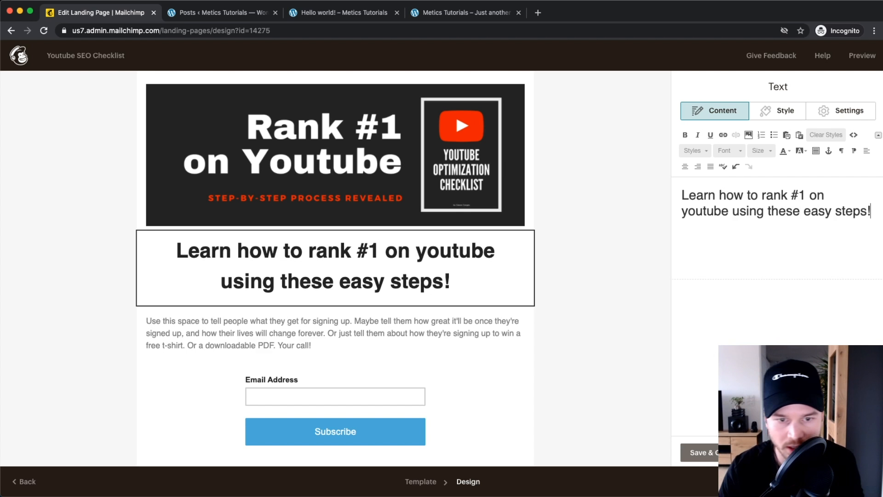
pyautogui.click(334, 321)
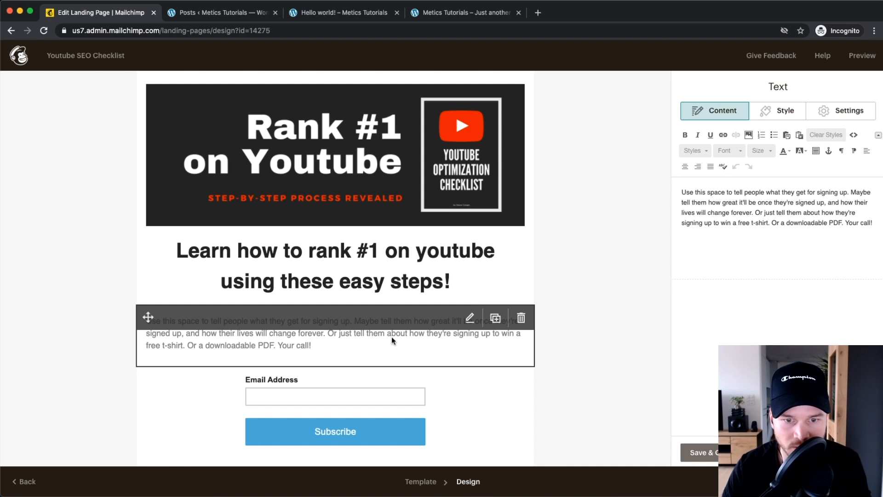
# Step: Replace the intro with 'Enter your name and email address to get instant access to this checklist!' at size 21
pyautogui.moveTo(872, 223); pyautogui.dragTo(681, 190)
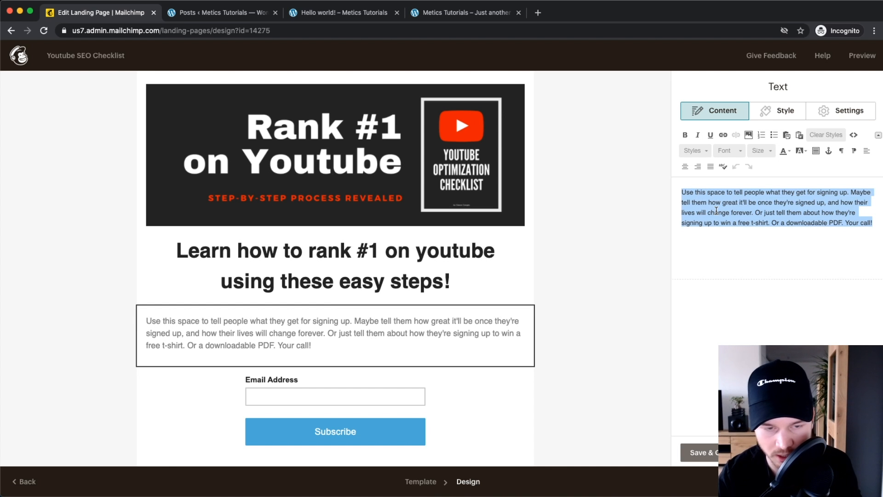
pyautogui.write('Enter your ne')
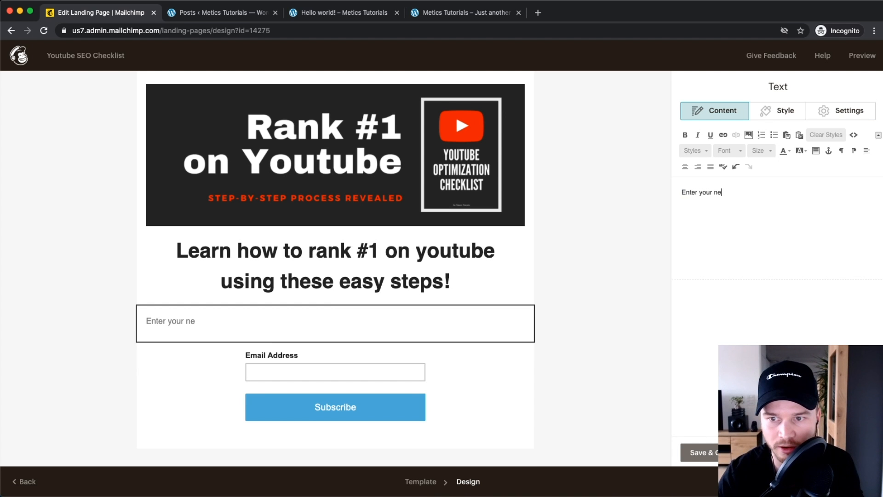
pyautogui.press('BackSpace')
pyautogui.write('ame and email address ')
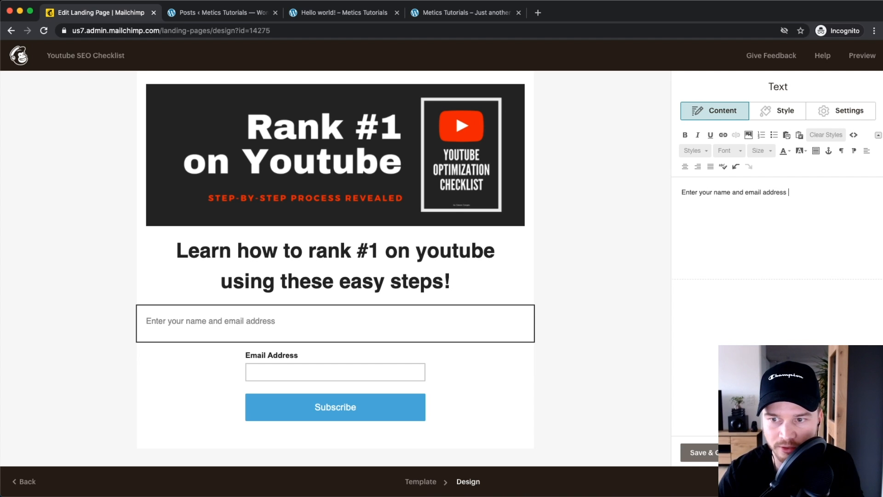
pyautogui.write('to get instant access to the')
pyautogui.write('s checklist!')
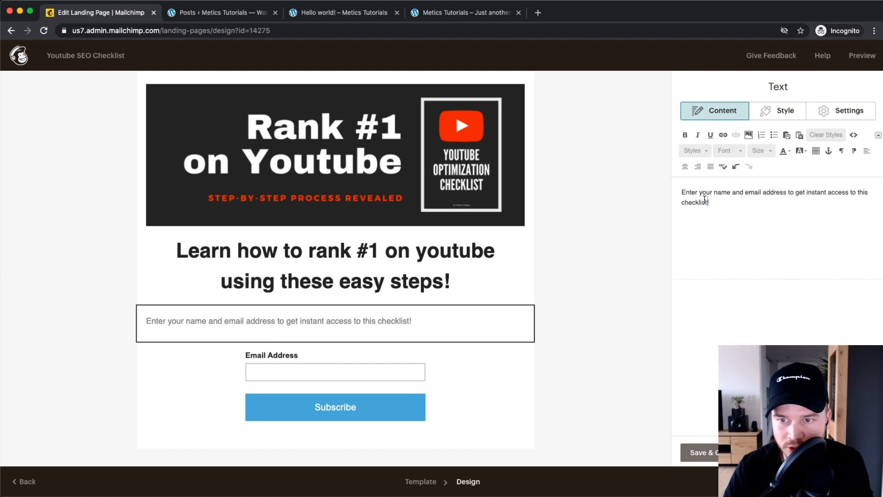
pyautogui.press('super+a')
pyautogui.click(762, 149)
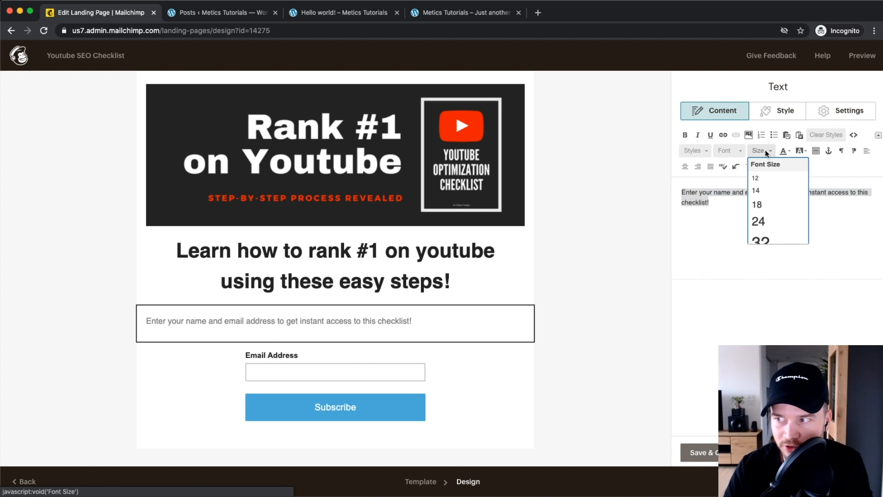
pyautogui.click(758, 222)
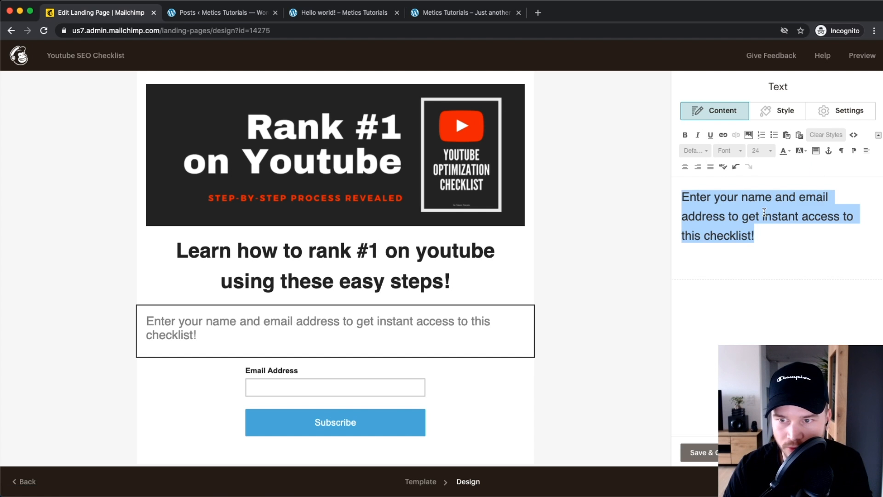
pyautogui.click(761, 150)
pyautogui.click(762, 183)
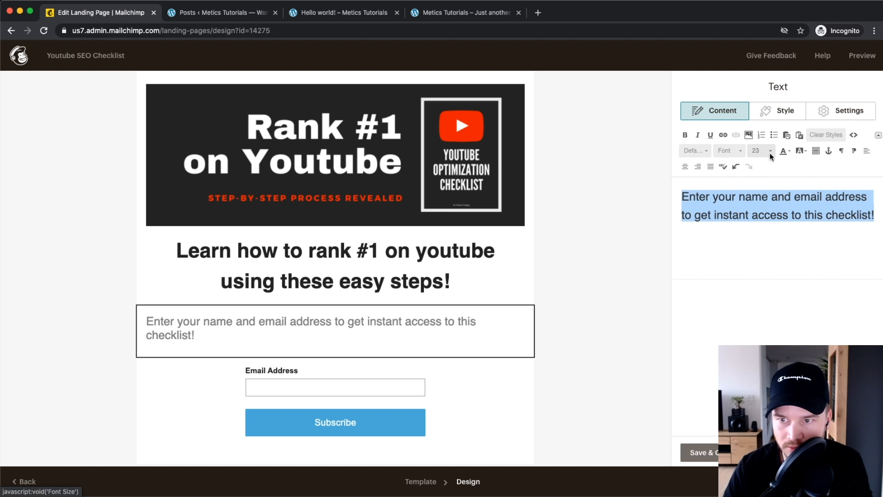
pyautogui.click(767, 151)
pyautogui.click(770, 167)
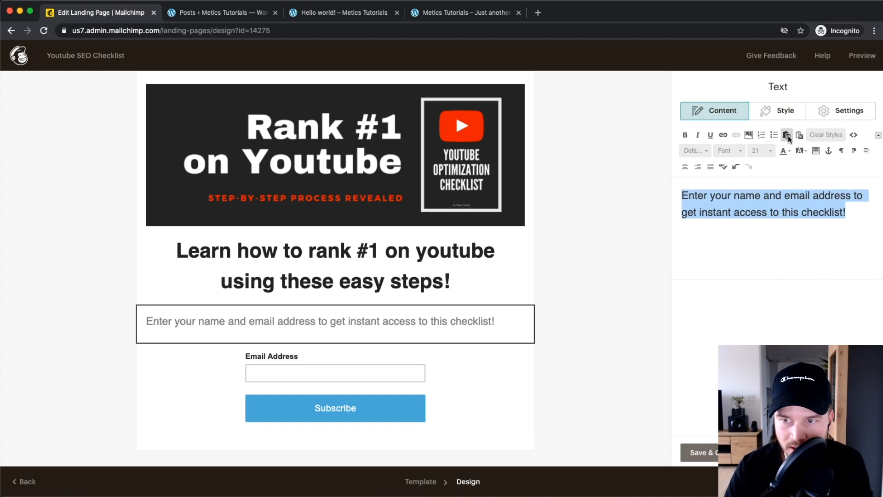
# Step: Centre-align the intro sentence
pyautogui.click(778, 117)
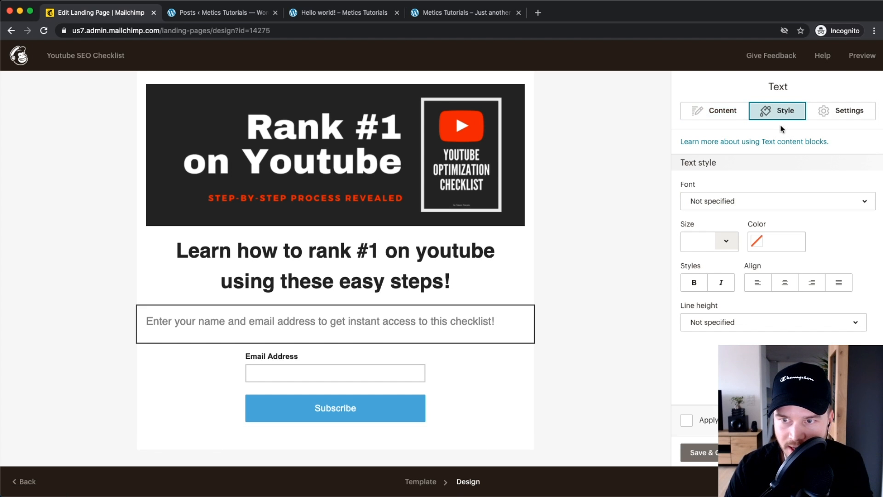
pyautogui.click(785, 283)
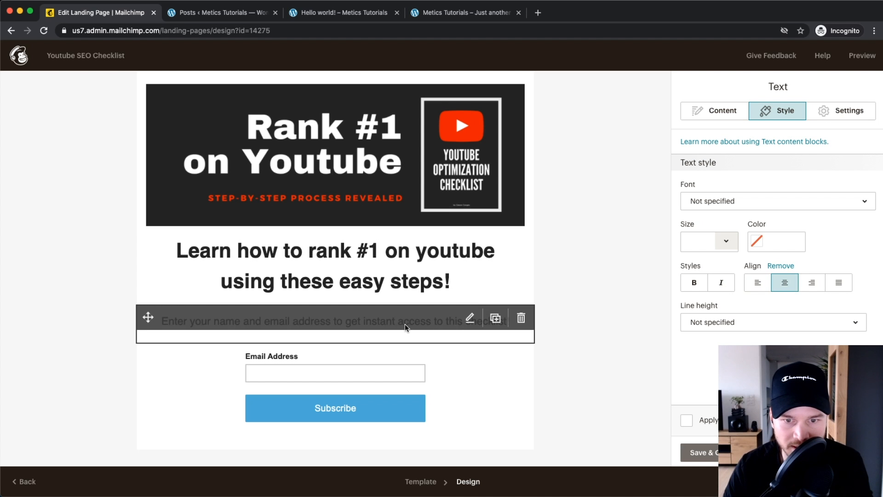
pyautogui.scroll(-2, 339, 288)
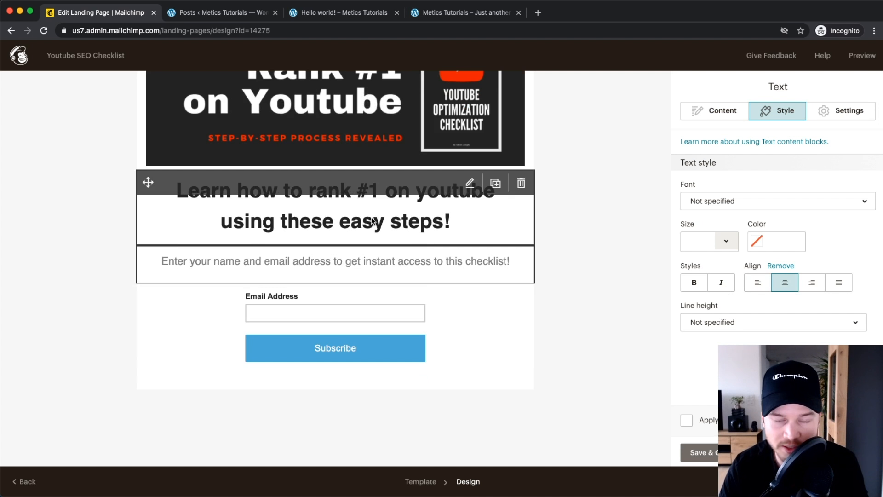
pyautogui.scroll(2, 435, 248)
pyautogui.scroll(-2, 434, 247)
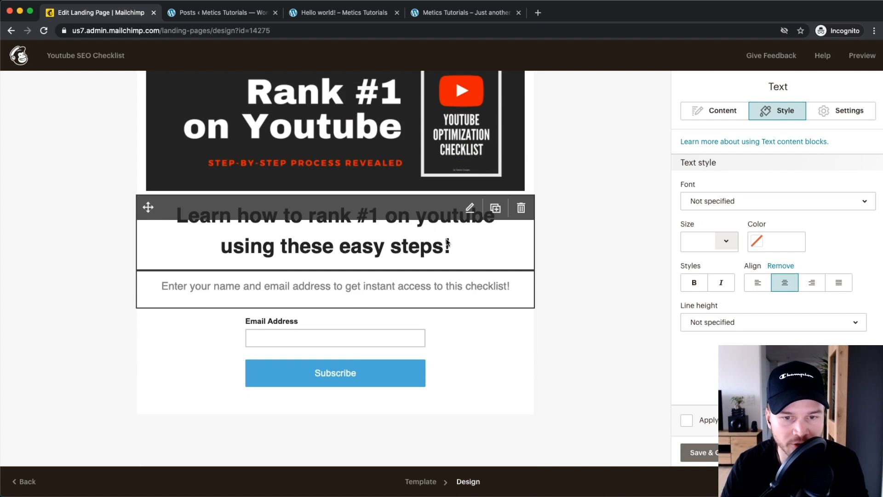
pyautogui.click(492, 358)
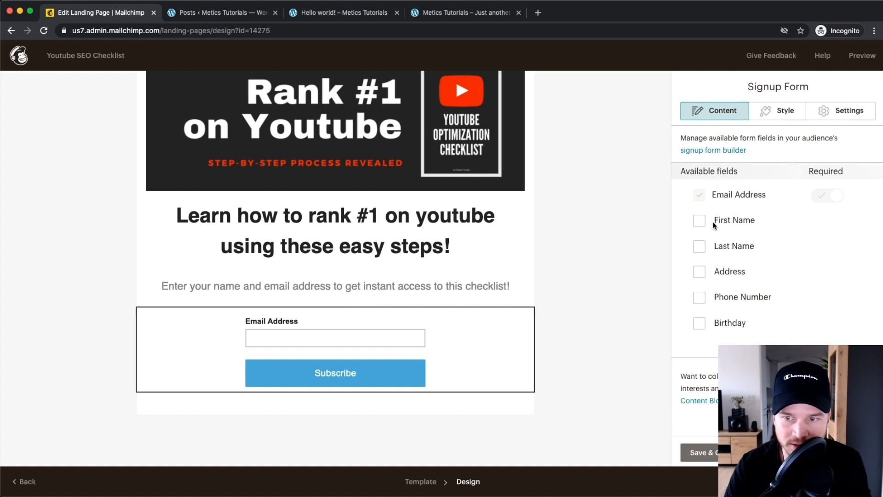
# Step: Add an optional First Name field above Email Address in the signup form
pyautogui.click(699, 221)
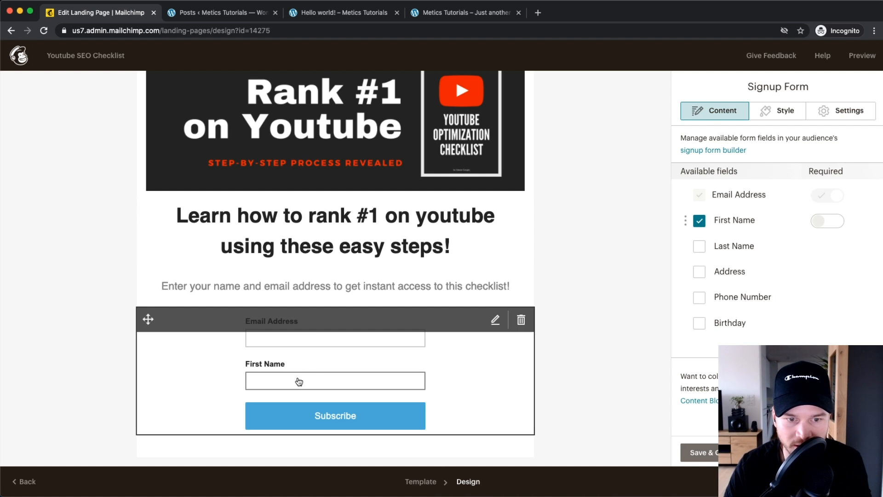
pyautogui.moveTo(682, 223)
pyautogui.mouseDown()
pyautogui.moveTo(687, 242)
pyautogui.moveTo(686, 220)
pyautogui.mouseUp()
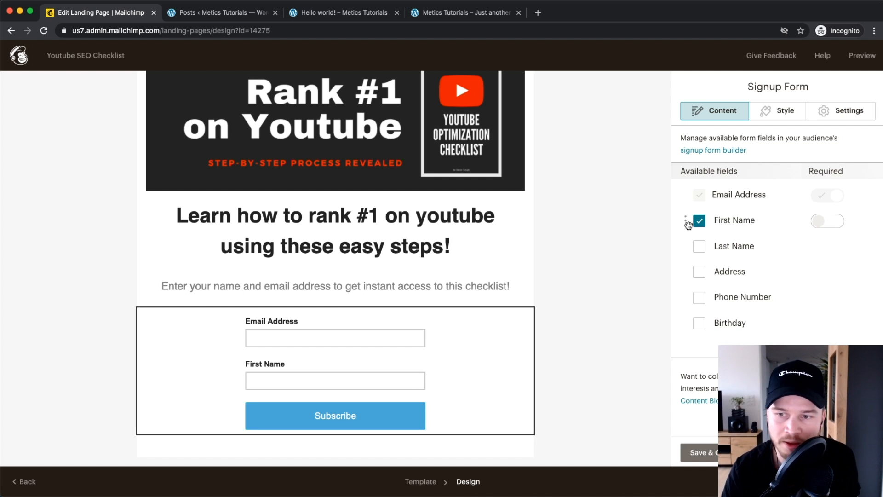
pyautogui.click(825, 222)
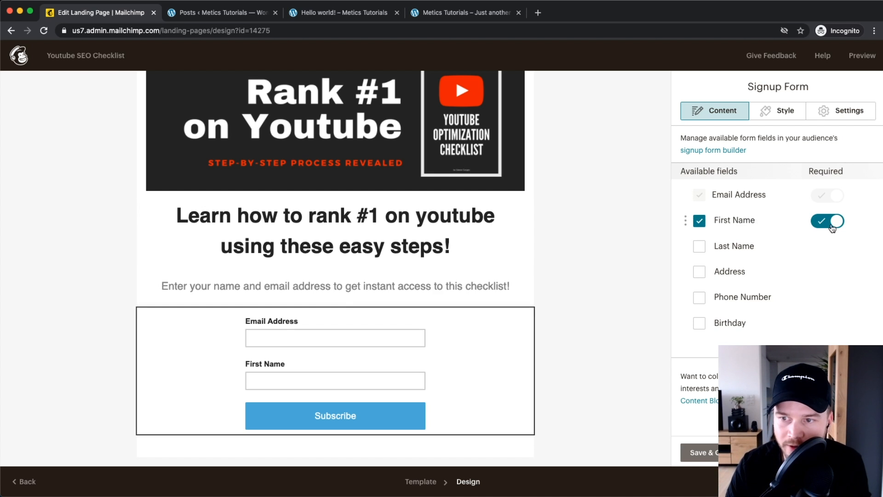
pyautogui.click(824, 223)
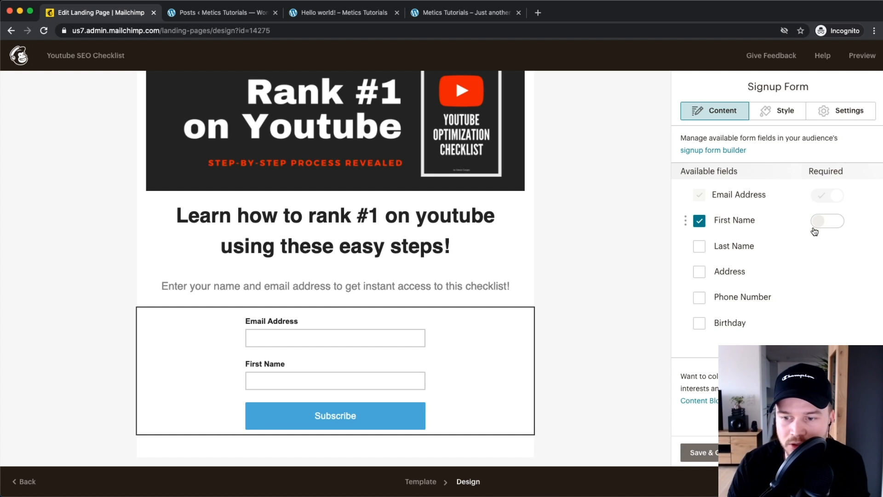
# Step: Change the button label from Subscribe to 'Get Instant Access To This Checklist'
pyautogui.scroll(-6, 785, 236)
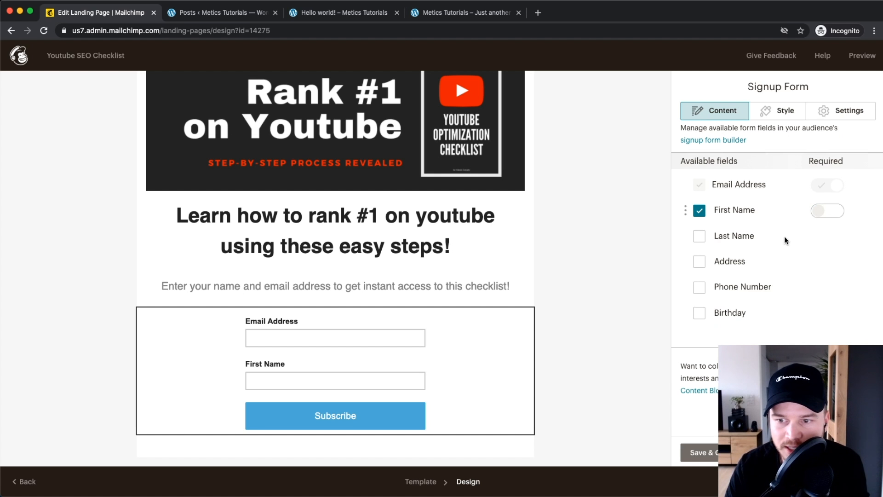
pyautogui.moveTo(737, 201); pyautogui.dragTo(630, 206)
pyautogui.write('Ge')
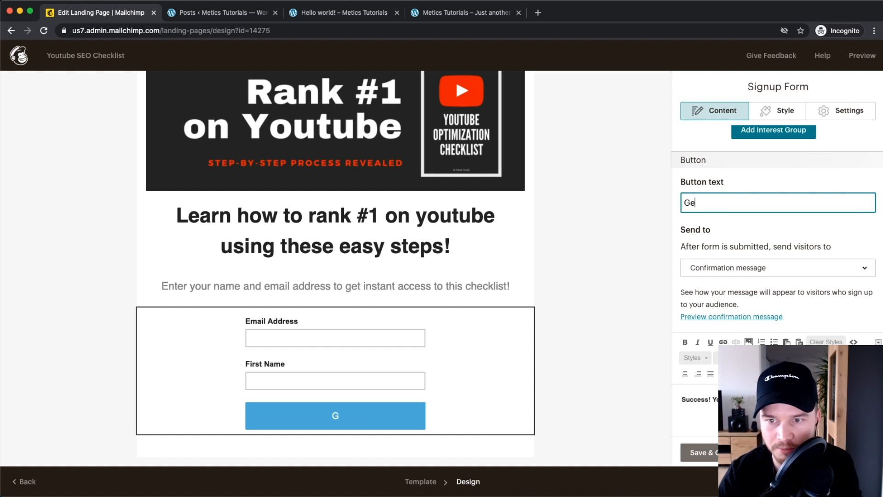
pyautogui.write('t Instan')
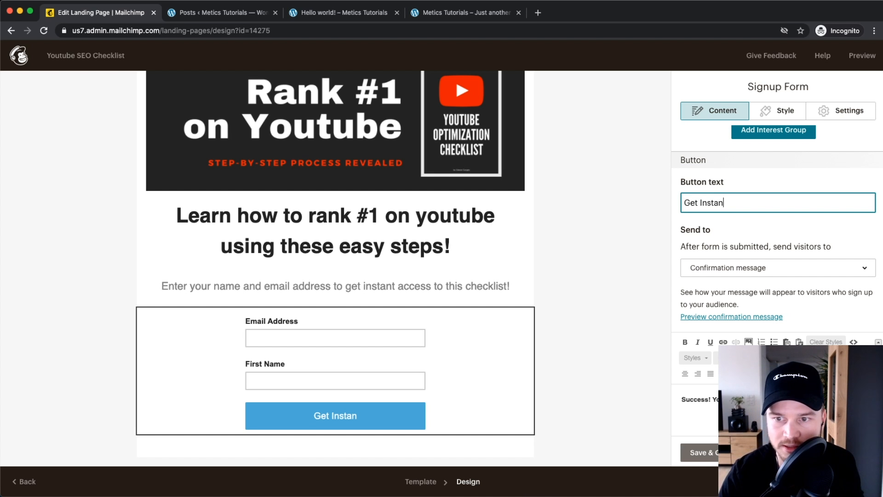
pyautogui.write('t Access ')
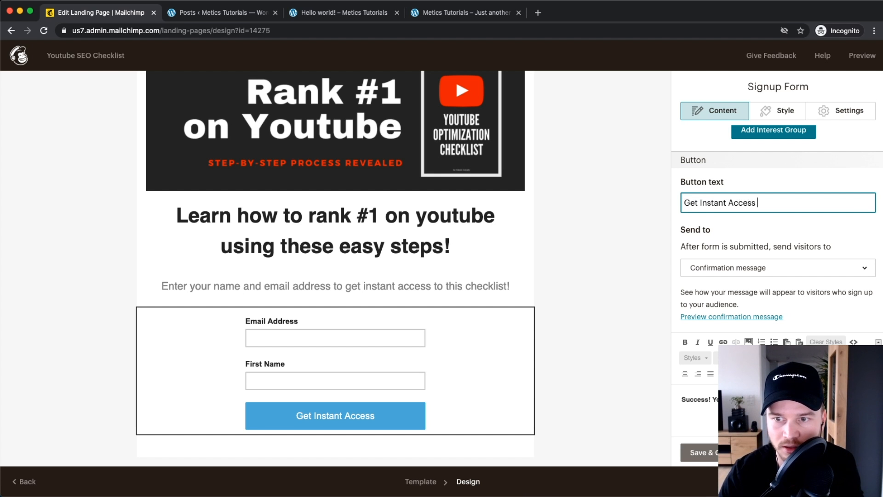
pyautogui.write('To This Checklist')
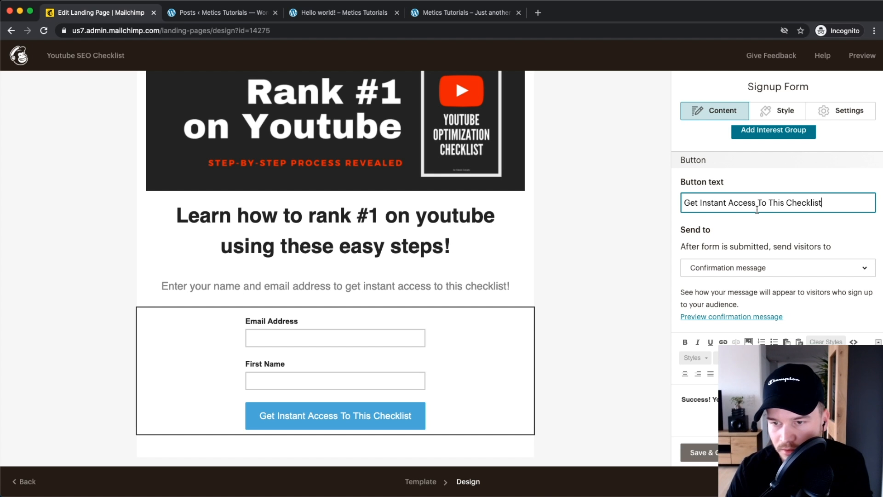
pyautogui.scroll(-2, 774, 232)
pyautogui.scroll(5, 774, 231)
# Step: Set the signup button's background colour to green #48d82b
pyautogui.click(783, 108)
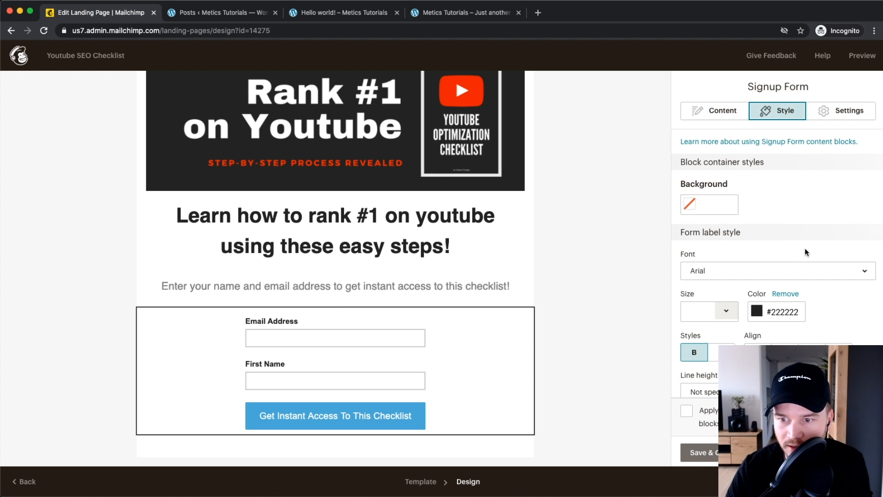
pyautogui.scroll(-3, 787, 246)
pyautogui.scroll(1, 786, 249)
pyautogui.scroll(-5, 784, 239)
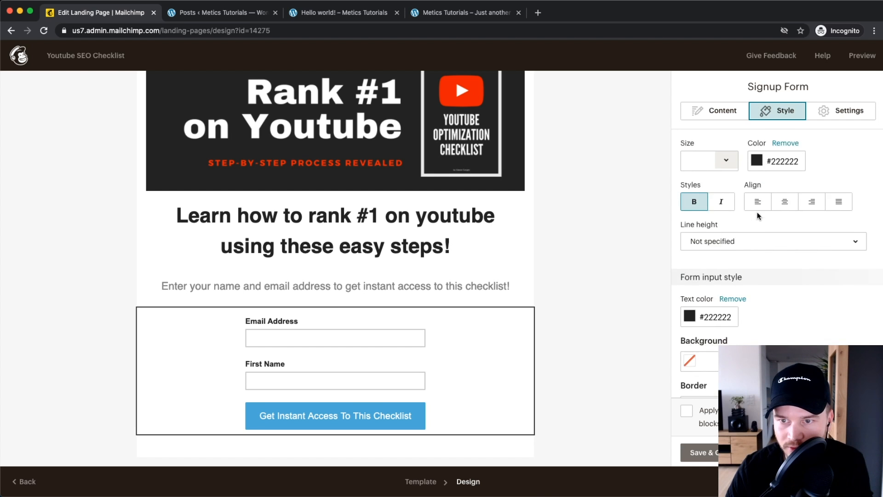
pyautogui.scroll(-6, 751, 275)
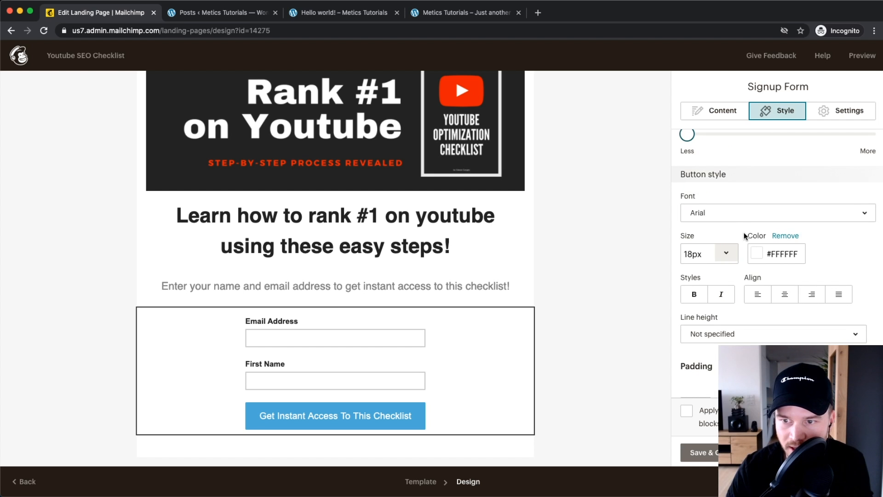
pyautogui.scroll(-5, 736, 230)
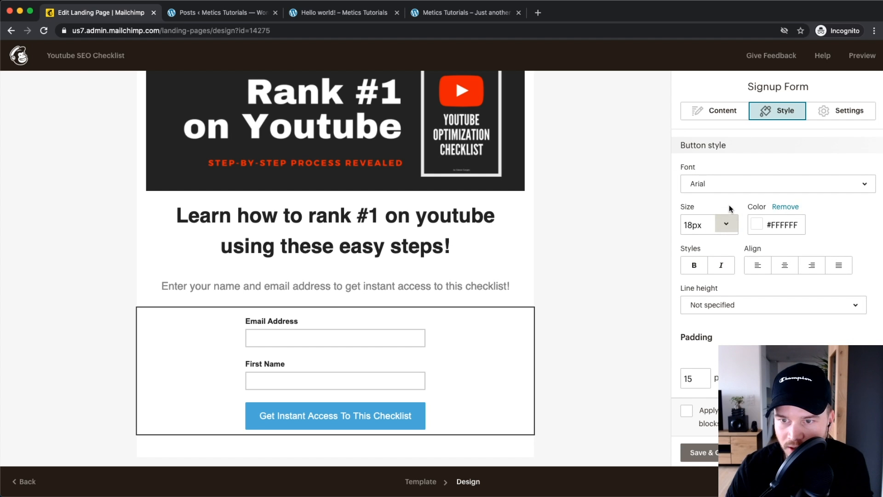
pyautogui.click(690, 271)
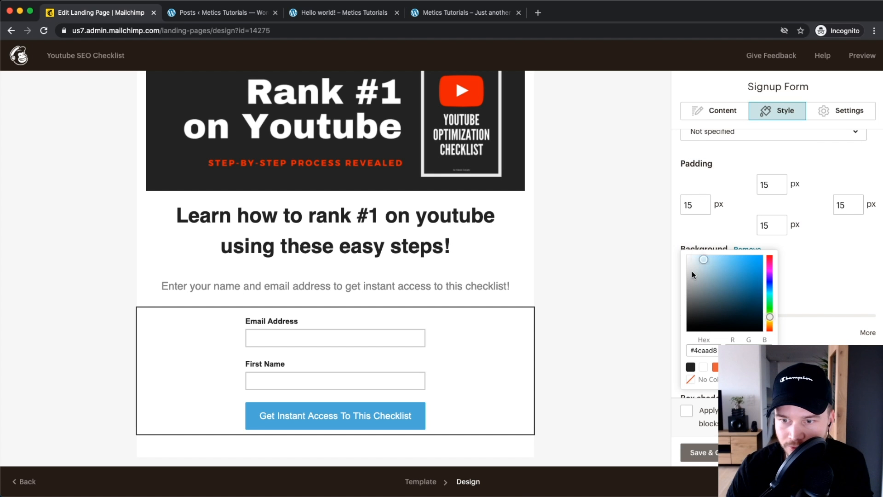
pyautogui.click(769, 308)
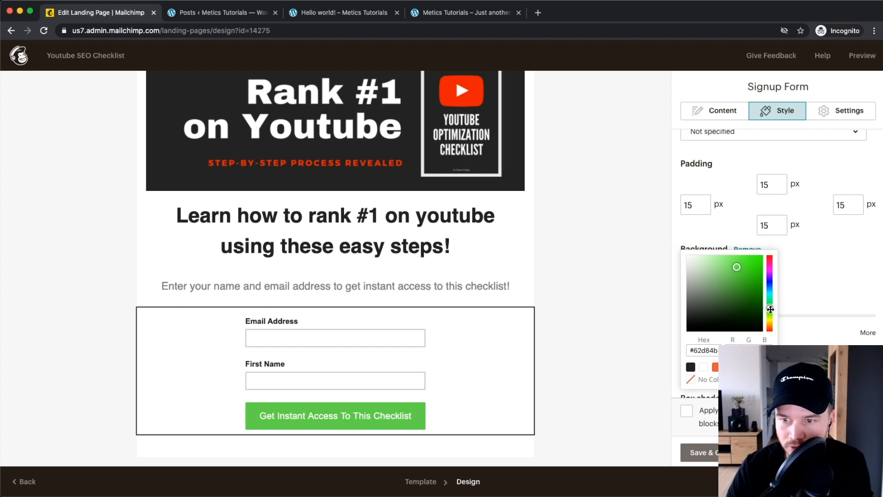
pyautogui.moveTo(741, 268); pyautogui.dragTo(748, 267)
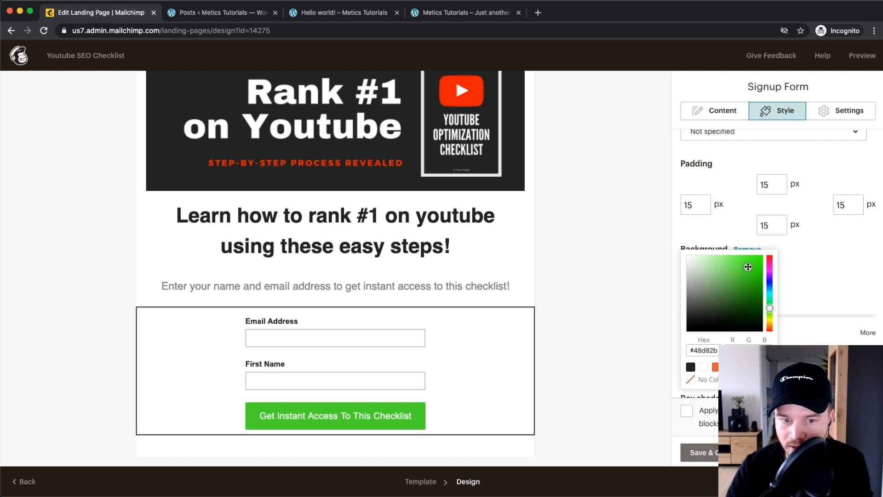
pyautogui.click(820, 250)
# Step: Increase the button's Rounded corners setting
pyautogui.scroll(-2, 817, 252)
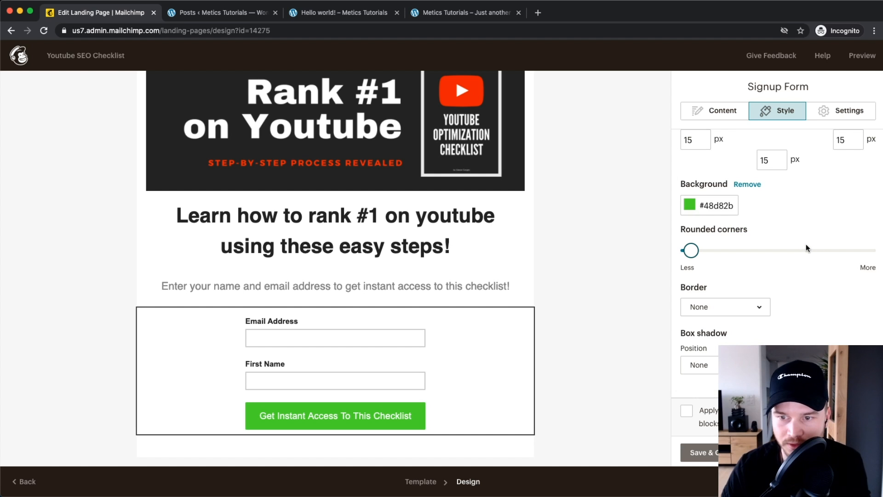
pyautogui.moveTo(691, 251); pyautogui.dragTo(733, 251)
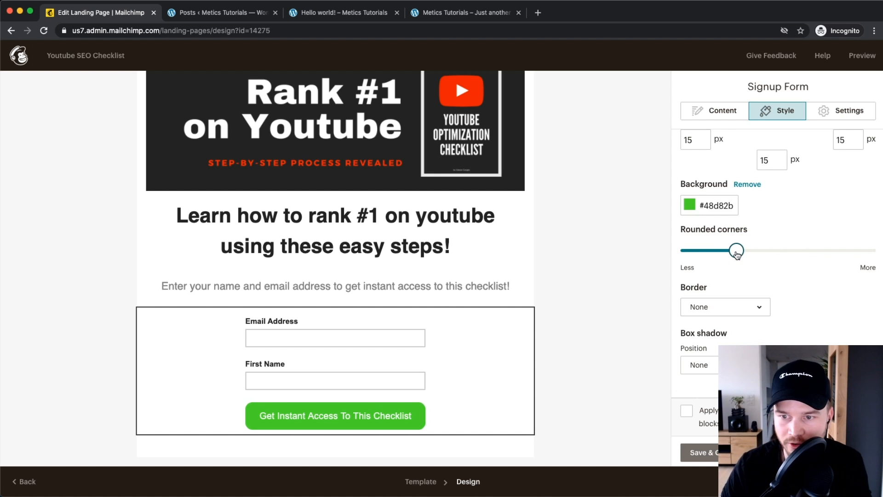
pyautogui.scroll(-3, 806, 278)
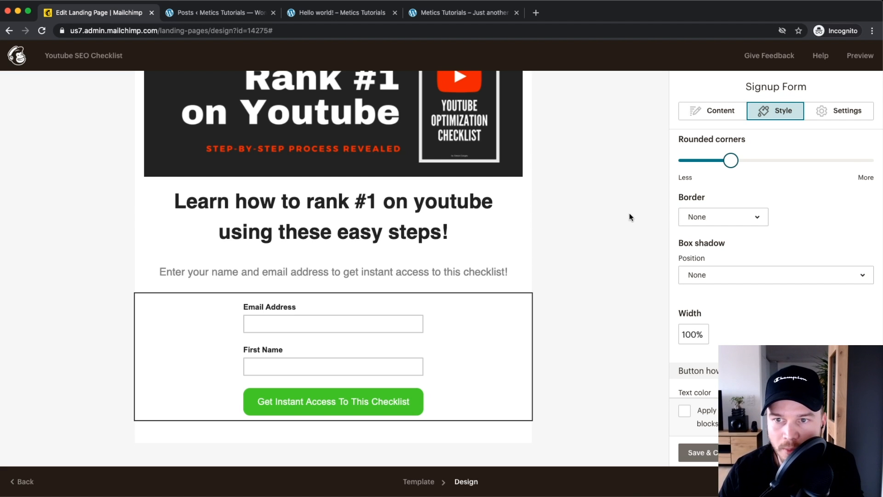
# Step: Change the form's Send to option from Confirmation message to Web address
pyautogui.click(713, 112)
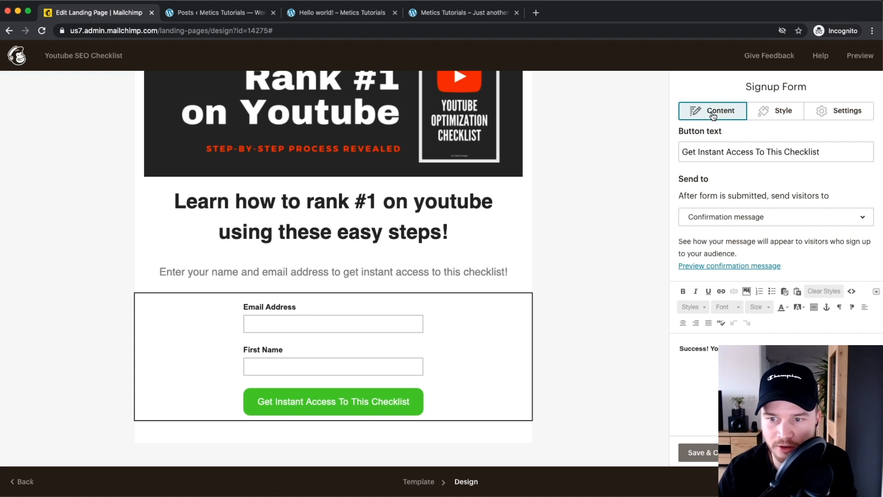
pyautogui.scroll(-6, 716, 225)
pyautogui.scroll(5, 772, 232)
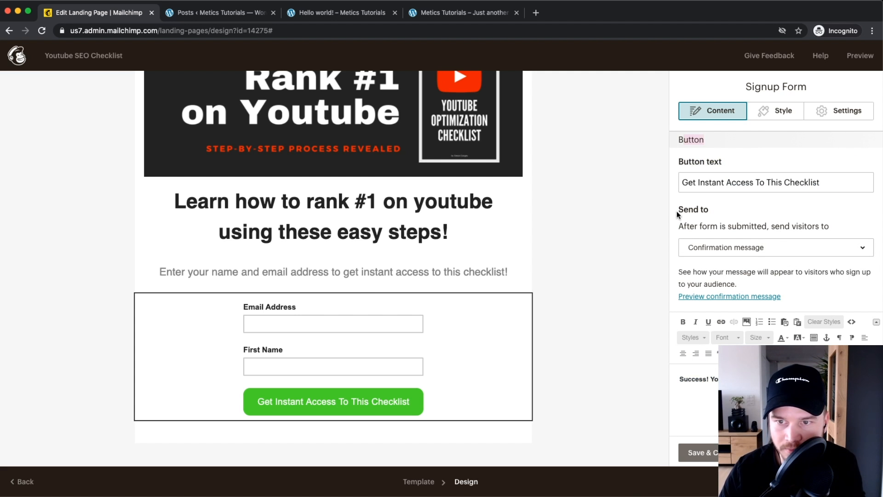
pyautogui.scroll(-1, 741, 217)
pyautogui.moveTo(679, 208); pyautogui.dragTo(831, 209)
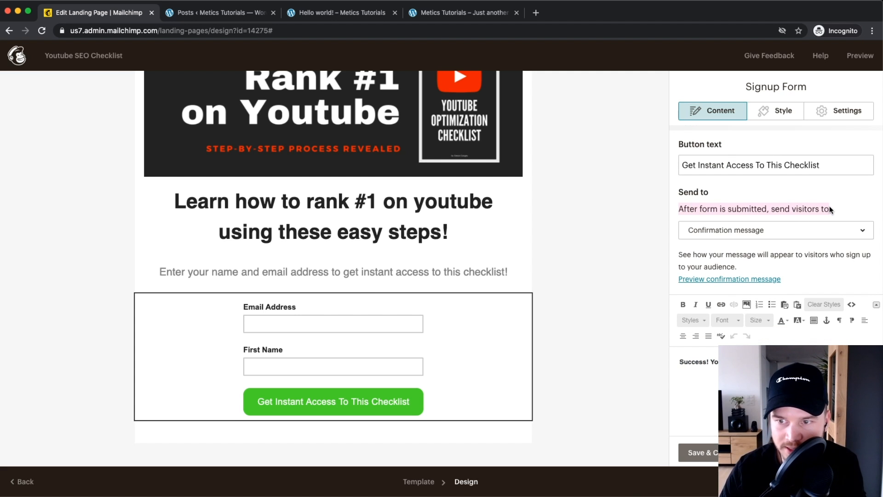
pyautogui.scroll(5, 826, 215)
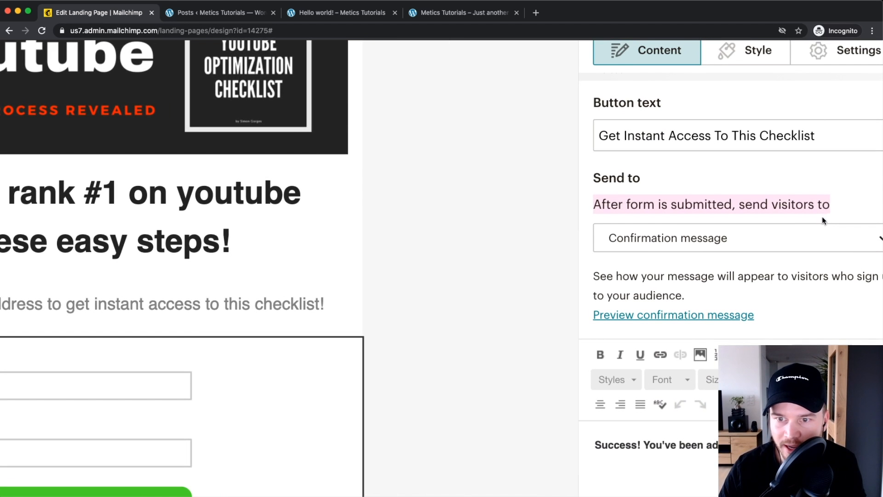
pyautogui.scroll(-1, 724, 239)
pyautogui.press('super+Tab')
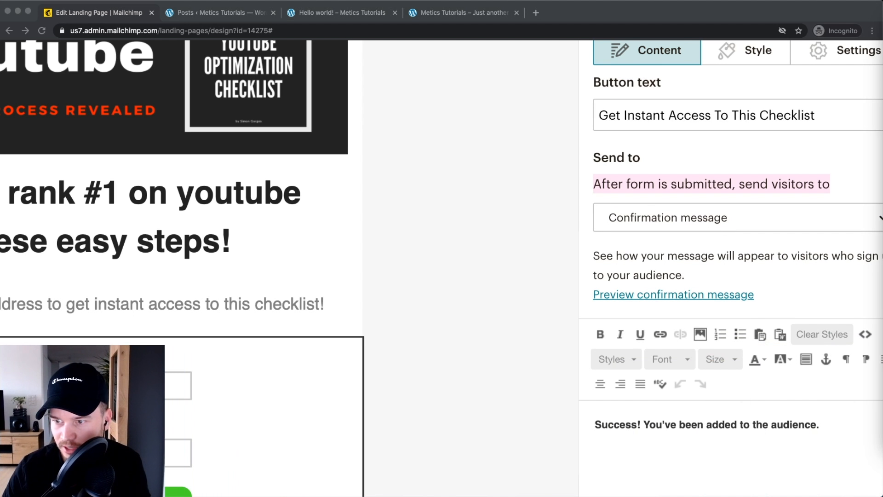
pyautogui.hscroll(2, 755, 188)
pyautogui.click(805, 176)
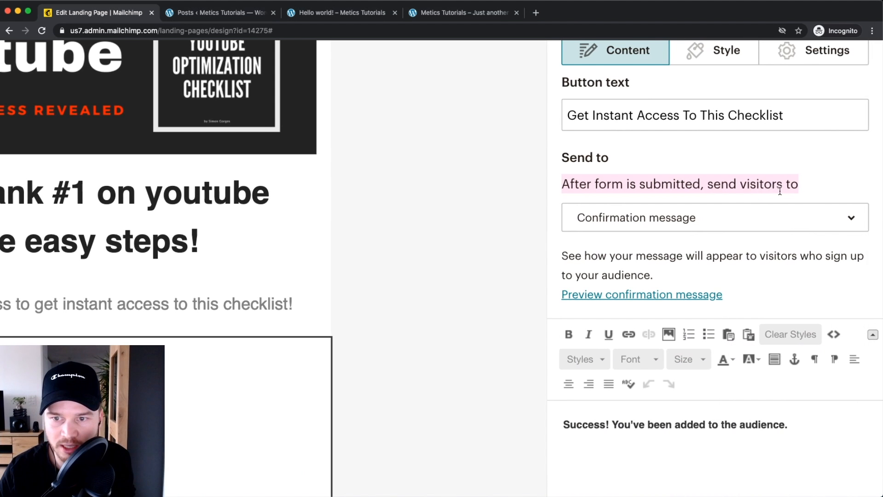
pyautogui.click(734, 222)
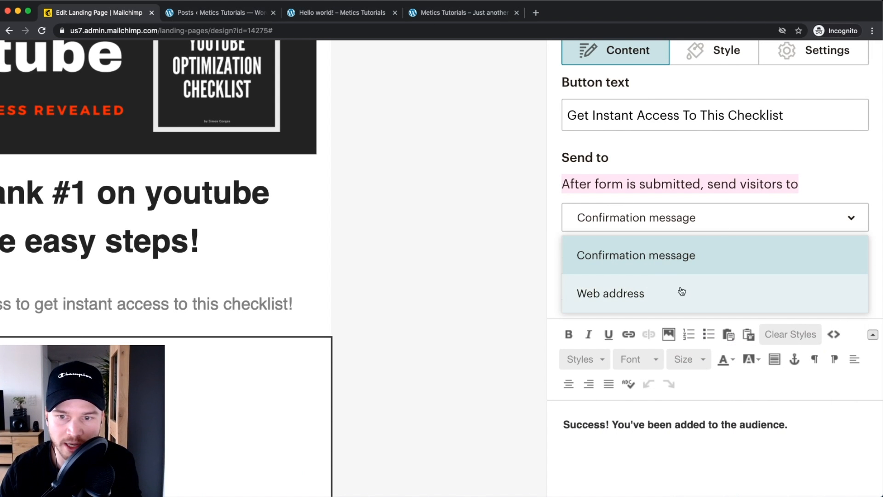
pyautogui.click(659, 302)
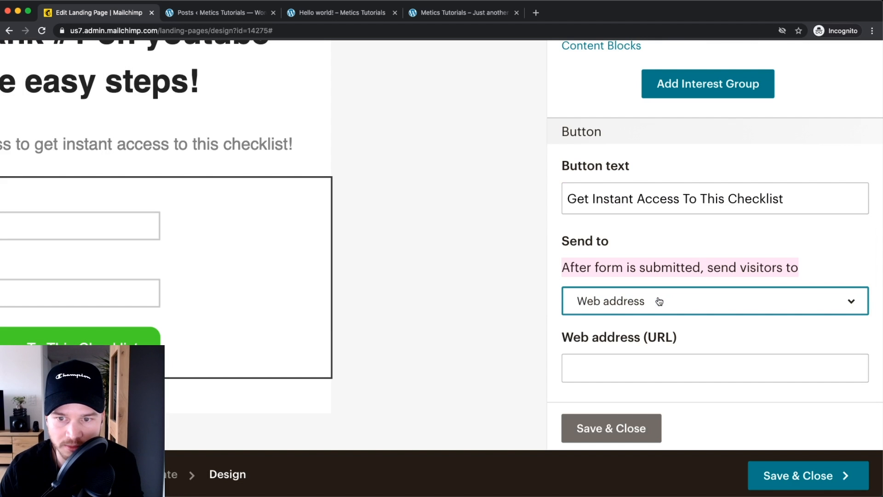
pyautogui.click(633, 358)
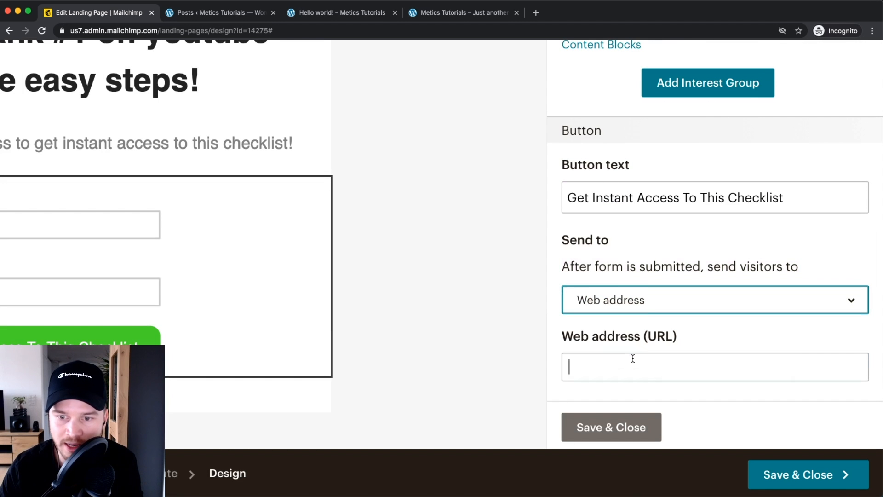
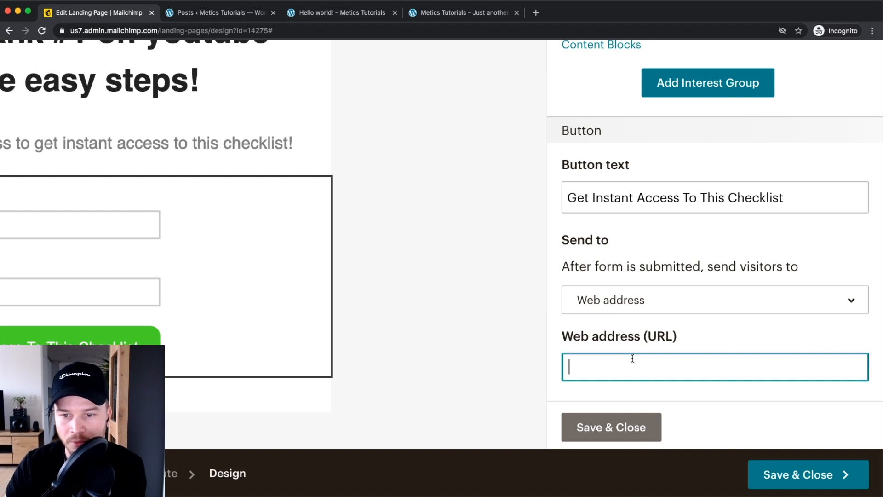
# Step: Switch the form's Send to option to Confirmation message and place the cursor in the success text
pyautogui.click(621, 306)
pyautogui.click(629, 340)
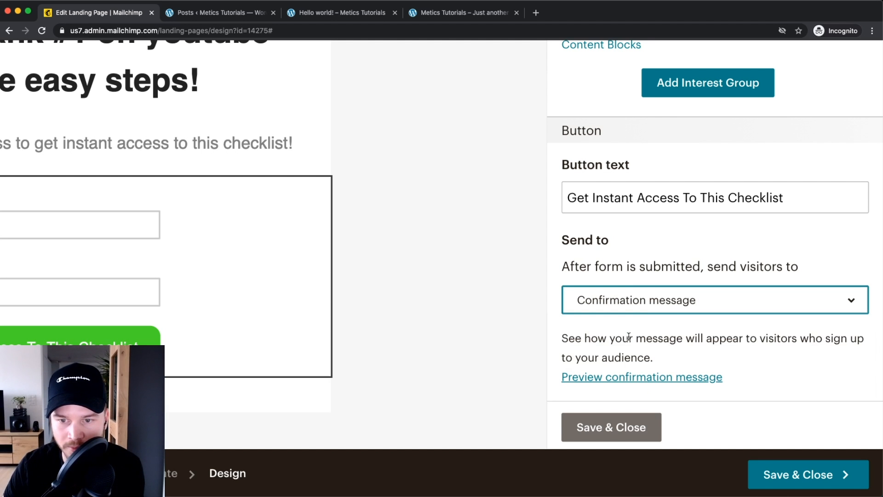
pyautogui.scroll(-3, 646, 276)
pyautogui.scroll(-5, 650, 238)
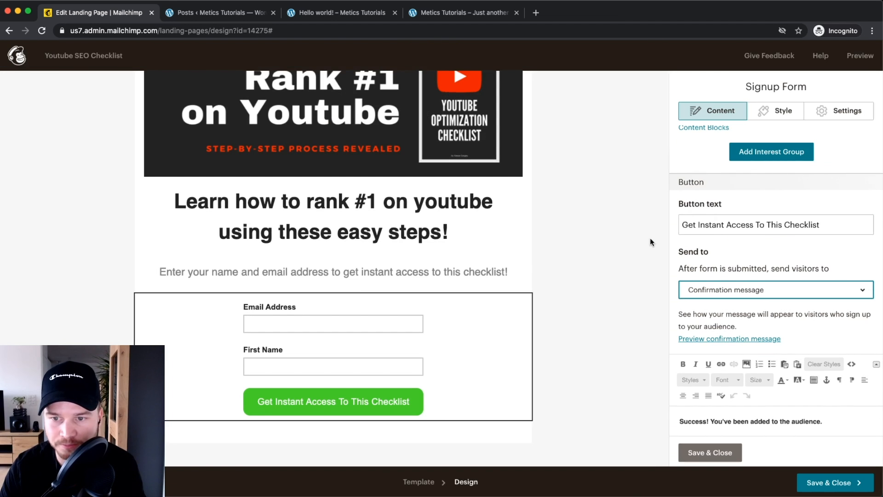
pyautogui.scroll(-2, 762, 288)
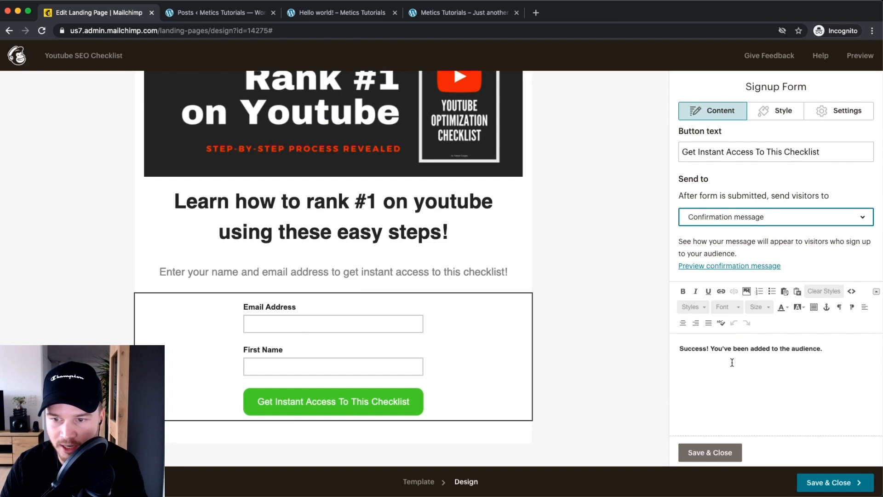
pyautogui.click(757, 344)
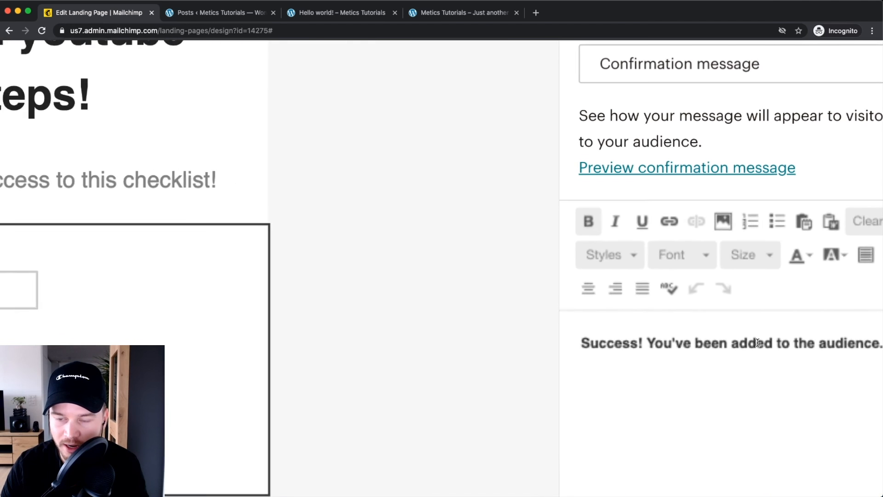
pyautogui.click(504, 284)
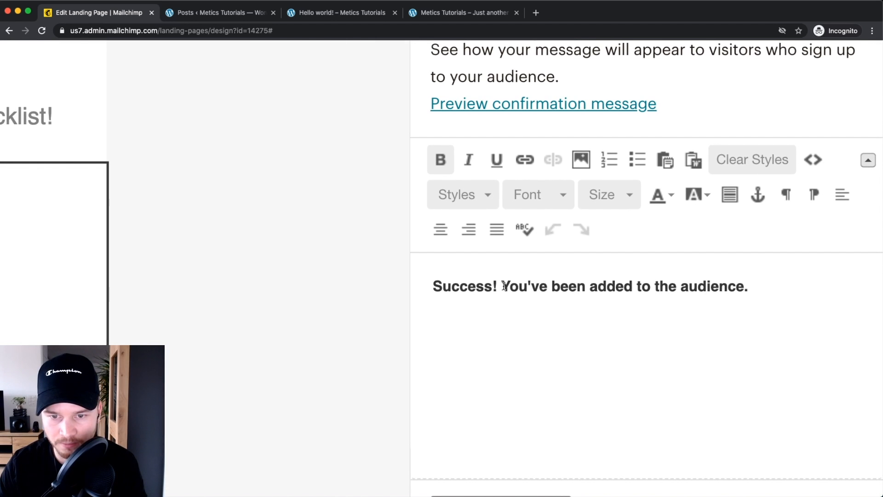
# Step: Replace the success sentence with 'Check your email inbox and download the checklist now' and add 'Download your Checklist HERE'
pyautogui.moveTo(502, 285); pyautogui.dragTo(786, 284)
pyautogui.write('Check yoou')
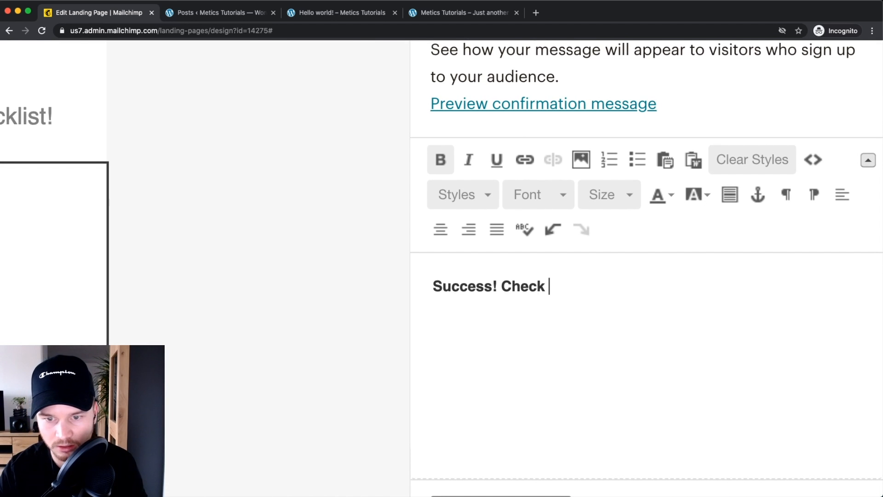
pyautogui.press('BackSpace')
pyautogui.press('BackSpace')
pyautogui.write('ur')
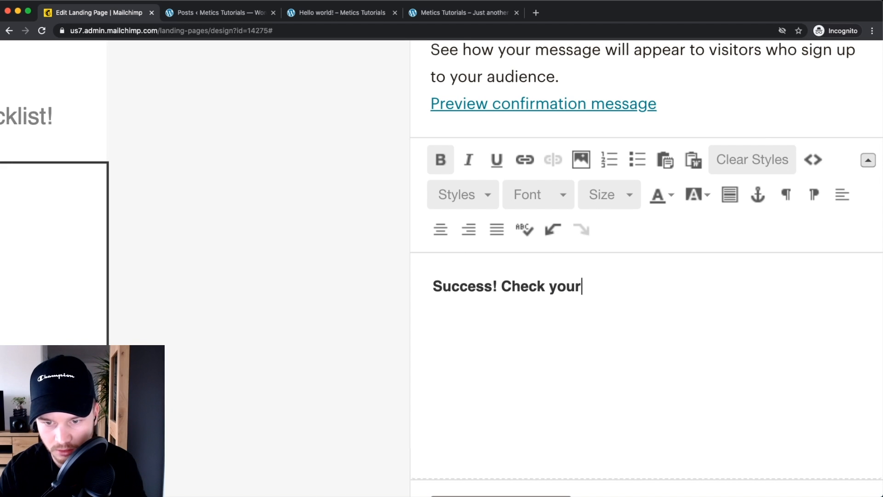
pyautogui.write(' email inbox and ')
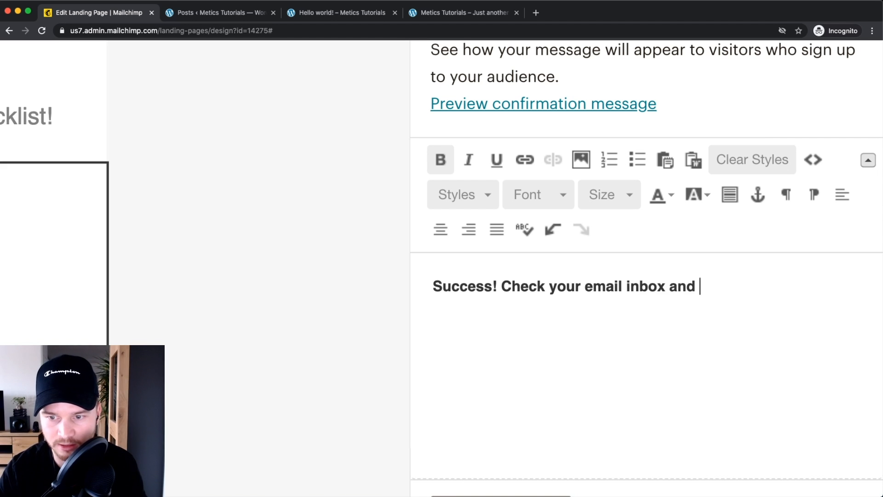
pyautogui.write('download the checkl')
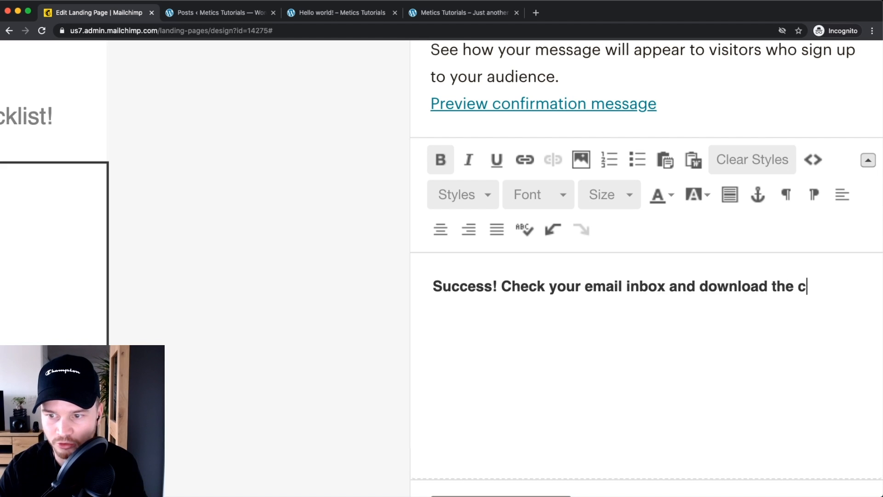
pyautogui.write('ist now!')
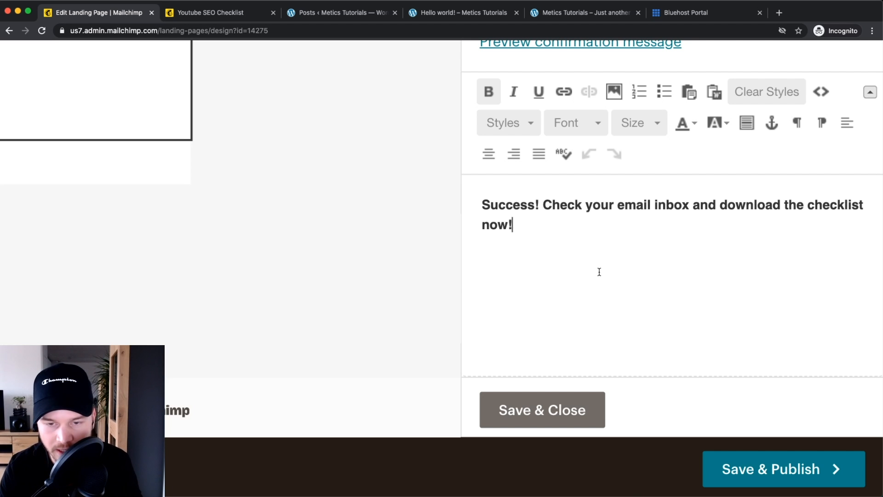
pyautogui.press('Return')
pyautogui.write('D')
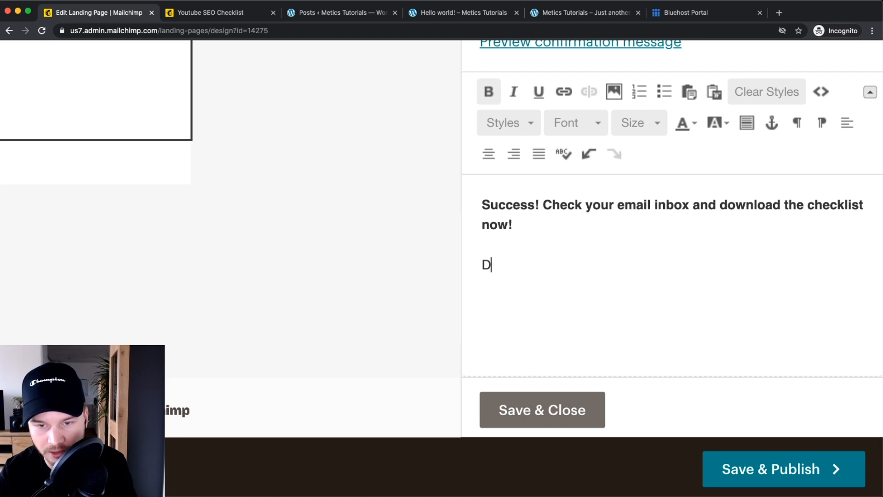
pyautogui.write('ownload your')
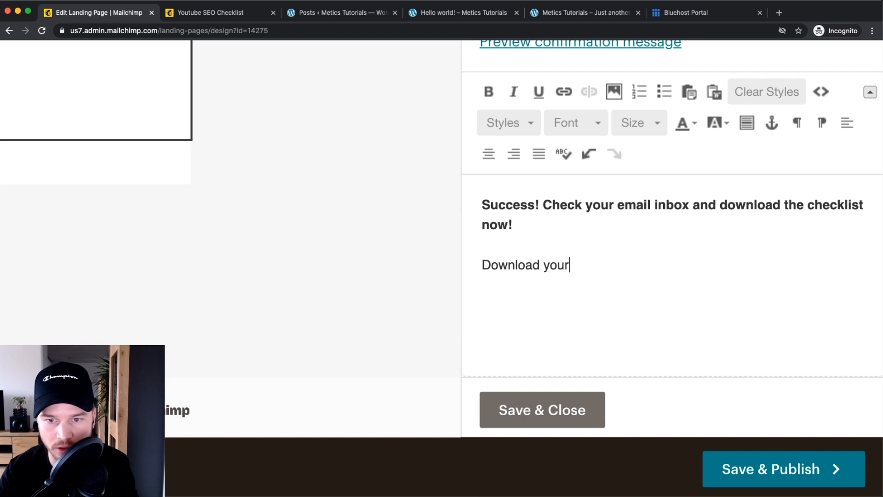
pyautogui.write(' Checklist HERE!')
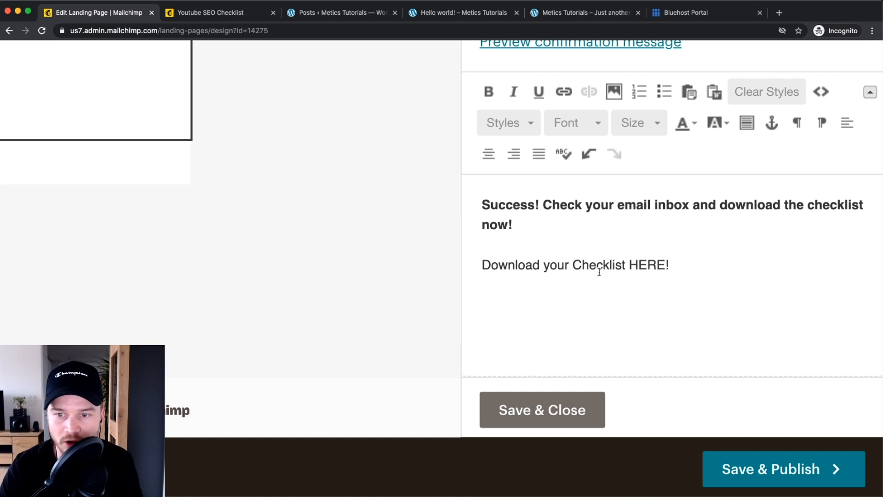
pyautogui.moveTo(629, 263); pyautogui.dragTo(665, 265)
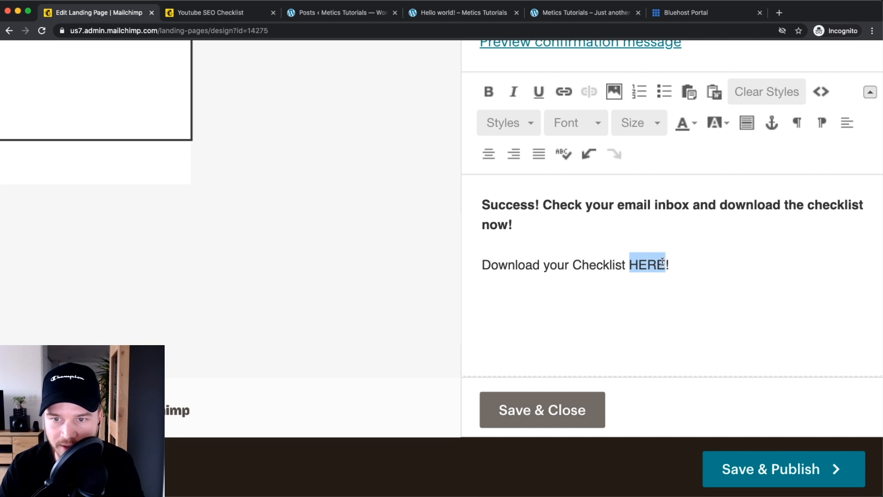
pyautogui.scroll(1, 616, 179)
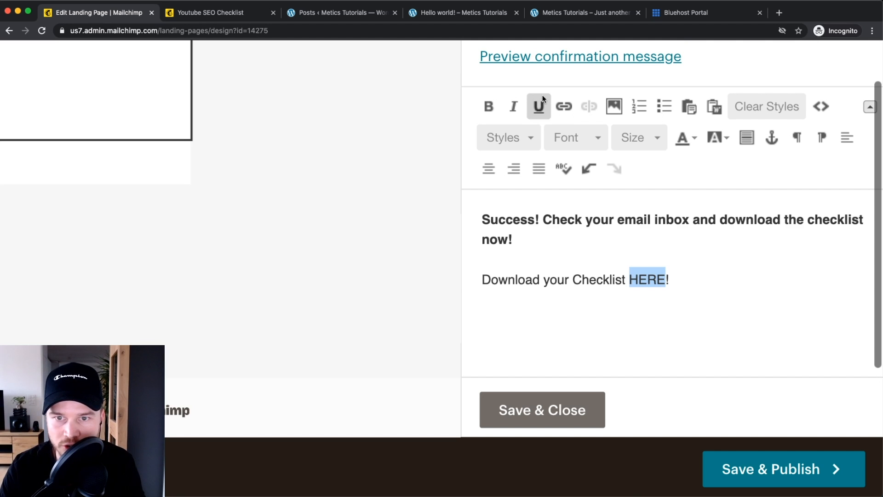
# Step: Make HERE a file link to Youtube Checklist.pdf, uploaded from the computer
pyautogui.click(565, 105)
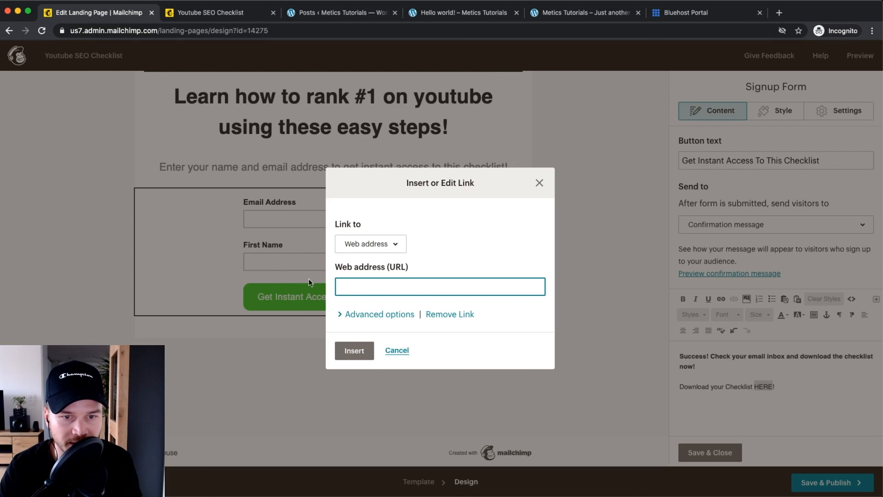
pyautogui.click(378, 244)
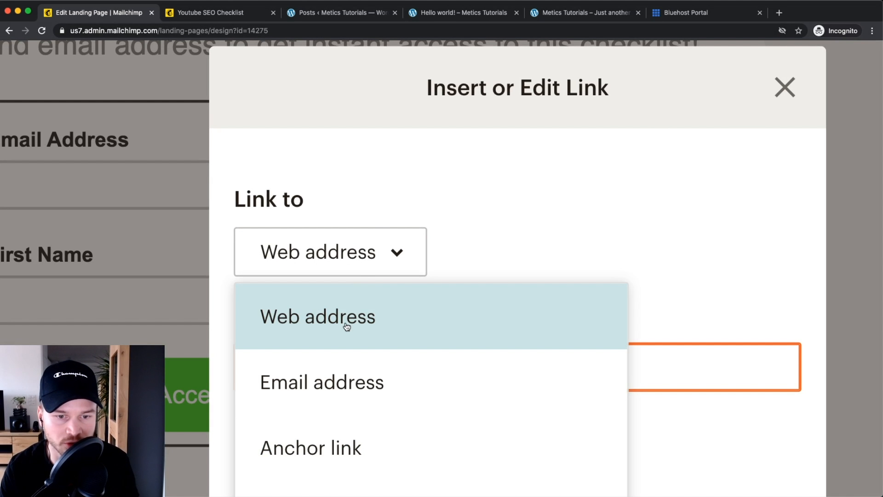
pyautogui.scroll(-3, 432, 337)
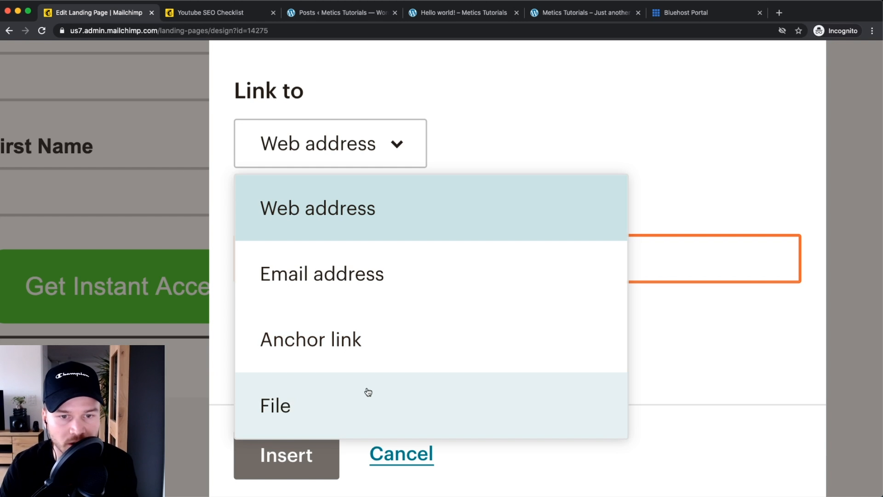
pyautogui.scroll(-1, 322, 343)
pyautogui.click(325, 374)
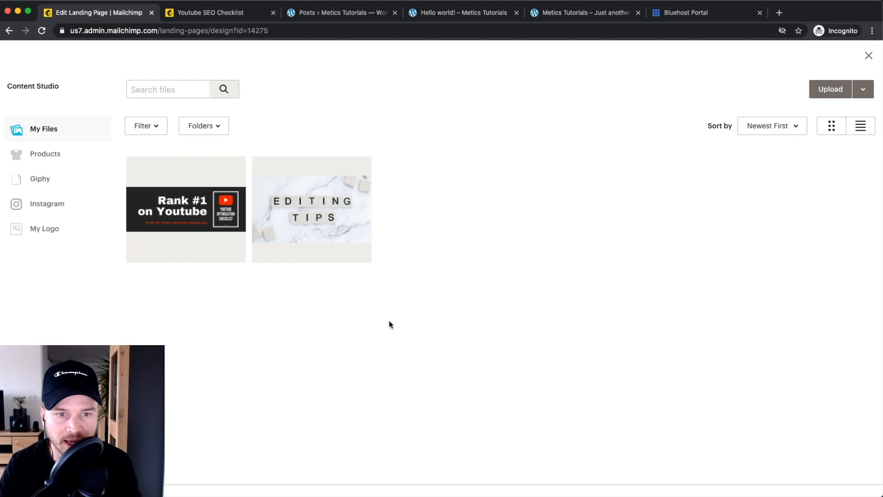
pyautogui.click(829, 89)
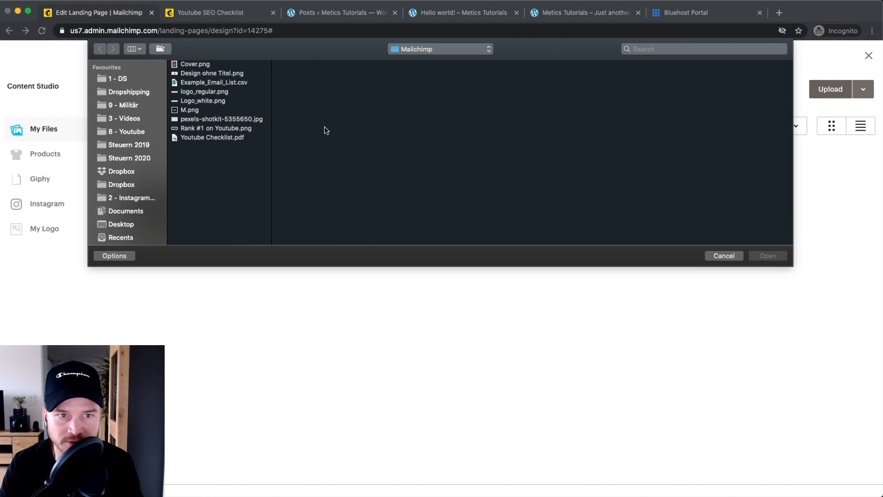
pyautogui.click(207, 138)
pyautogui.click(763, 256)
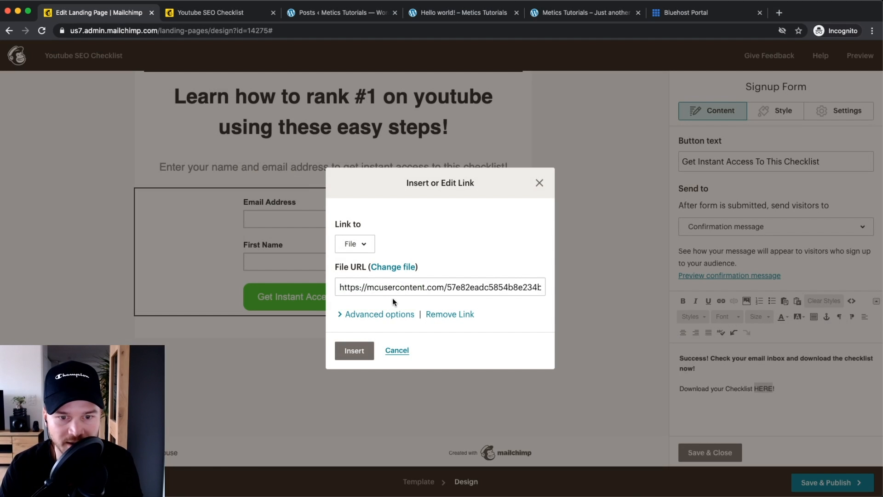
pyautogui.click(354, 351)
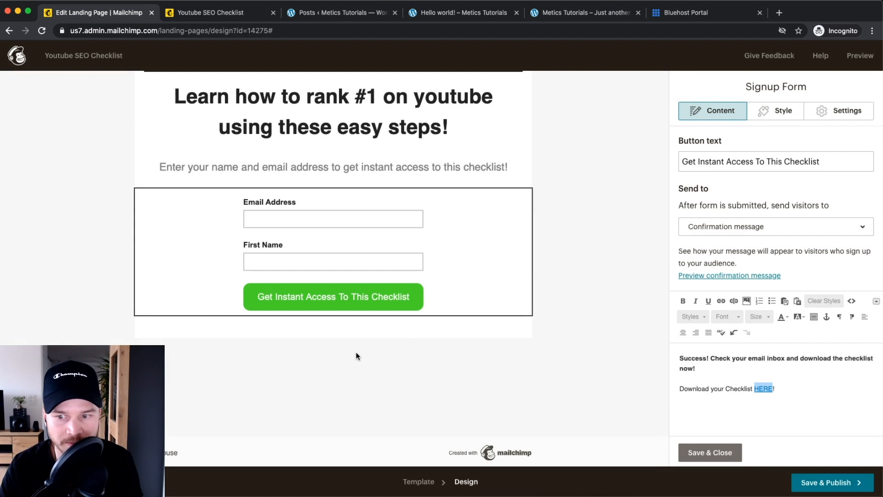
pyautogui.click(731, 377)
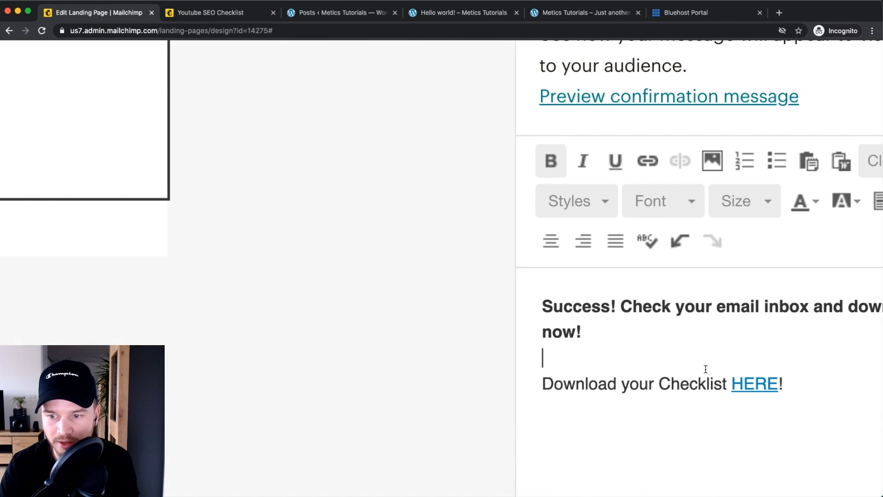
# Step: Delete the 'Check your email inbox…' sentence from the confirmation message
pyautogui.scroll(-1, 697, 366)
pyautogui.moveTo(366, 359); pyautogui.dragTo(612, 352)
pyautogui.moveTo(368, 356); pyautogui.dragTo(445, 282)
pyautogui.press('BackSpace')
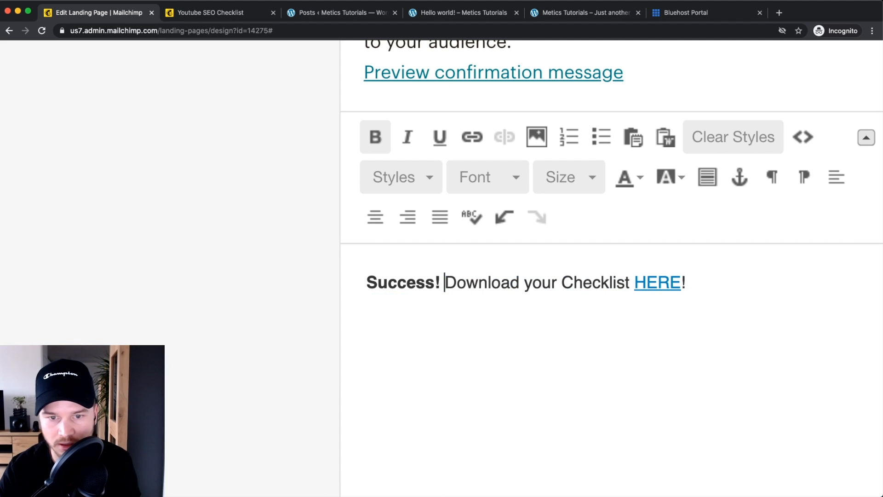
# Step: Bold the 'Download your Checklist HERE!' line and save the signup form settings
pyautogui.moveTo(445, 282); pyautogui.dragTo(698, 276)
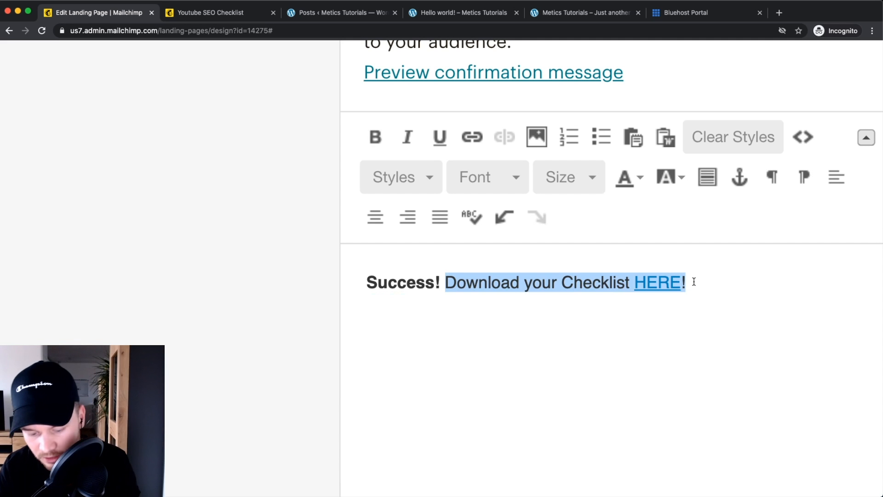
pyautogui.hotkey('ctrl', 'b')
pyautogui.click(710, 335)
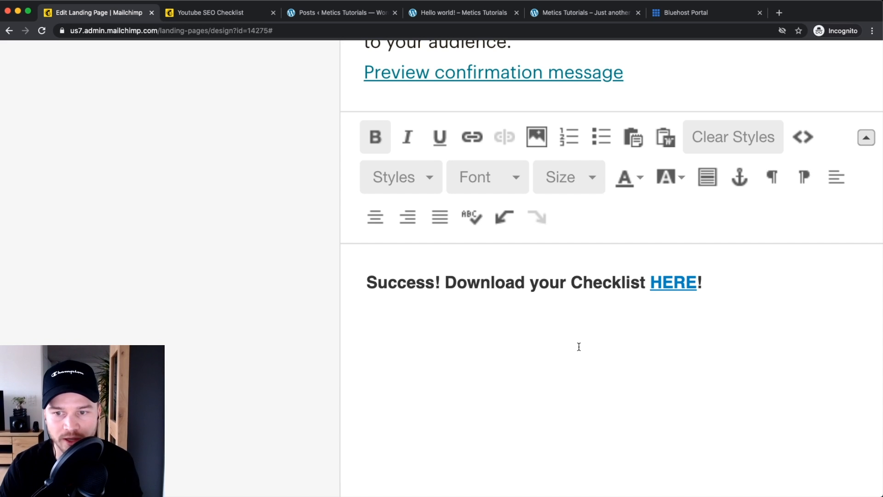
pyautogui.press('super+0')
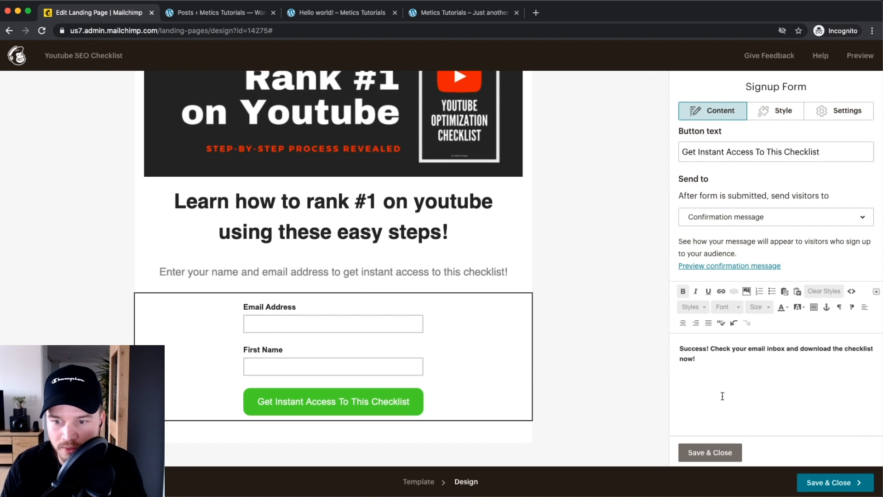
pyautogui.click(708, 452)
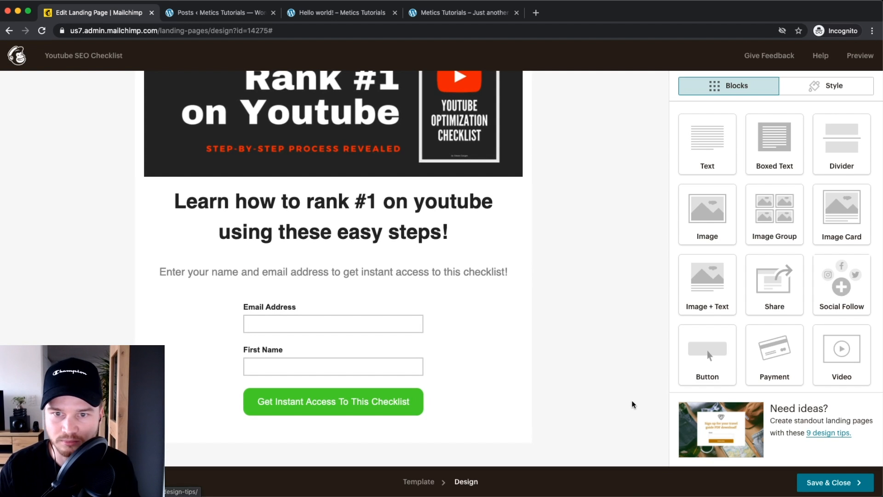
# Step: Preview the finished landing page in desktop and mobile layouts
pyautogui.scroll(3, 587, 339)
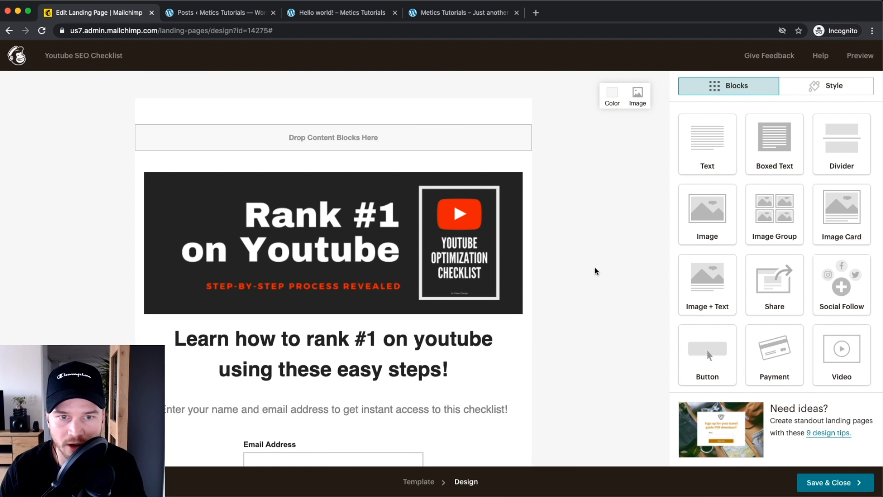
pyautogui.press('super+plus')
pyautogui.press('super+plus')
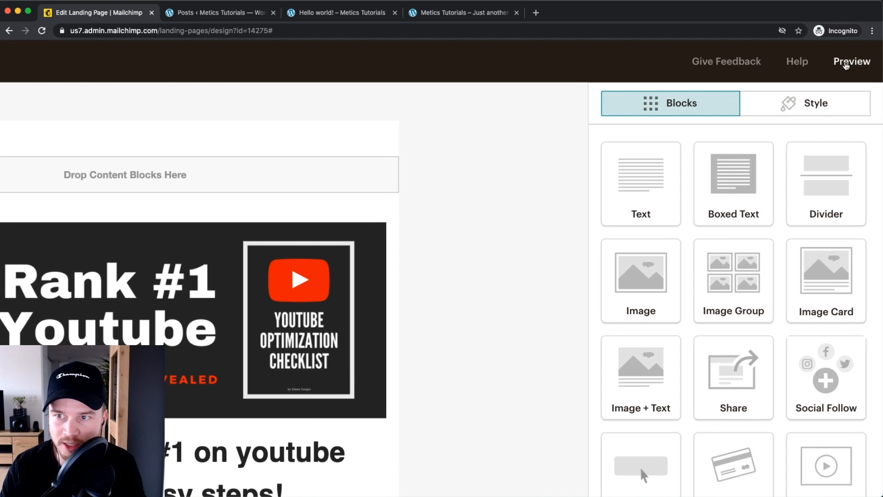
pyautogui.click(849, 63)
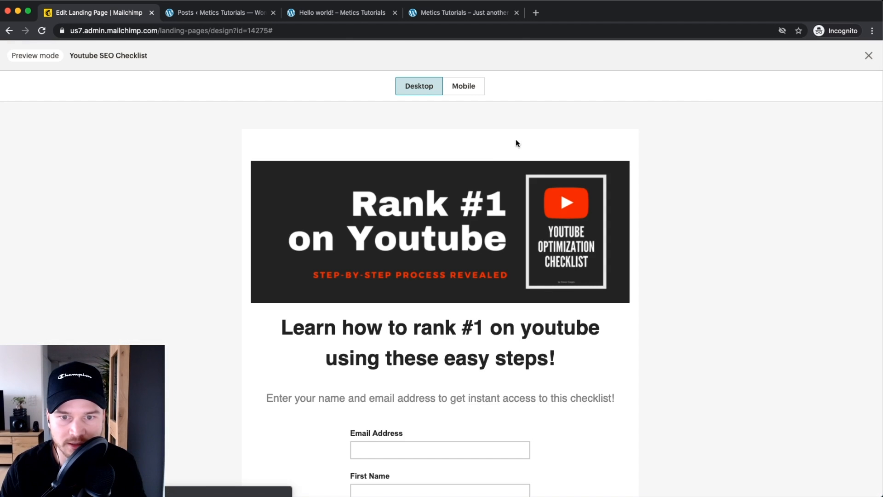
pyautogui.scroll(-5, 473, 202)
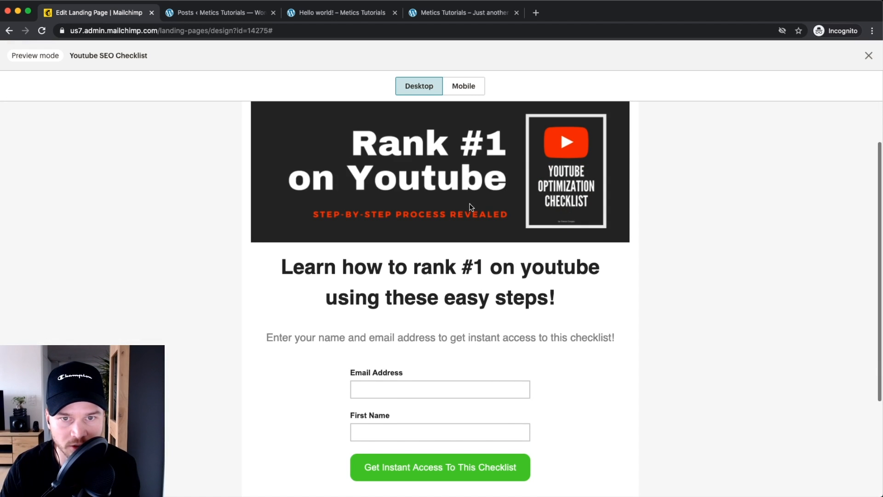
pyautogui.scroll(5, 467, 206)
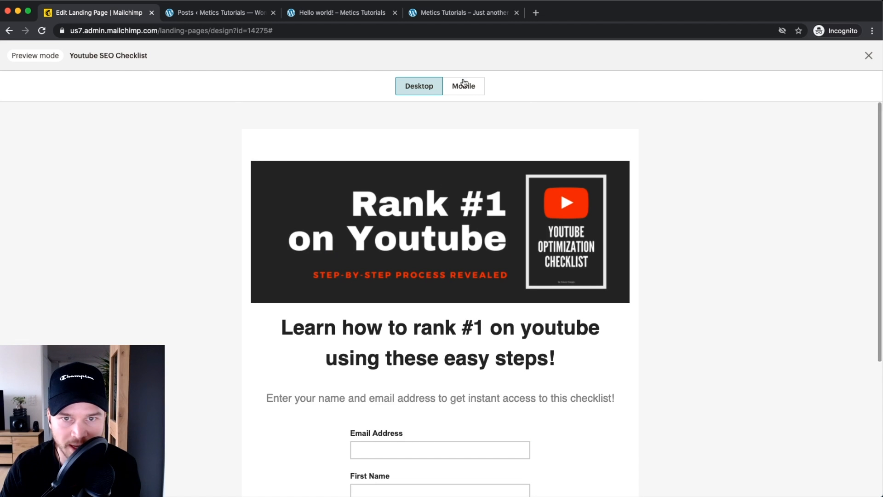
pyautogui.click(464, 87)
pyautogui.scroll(-10, 451, 203)
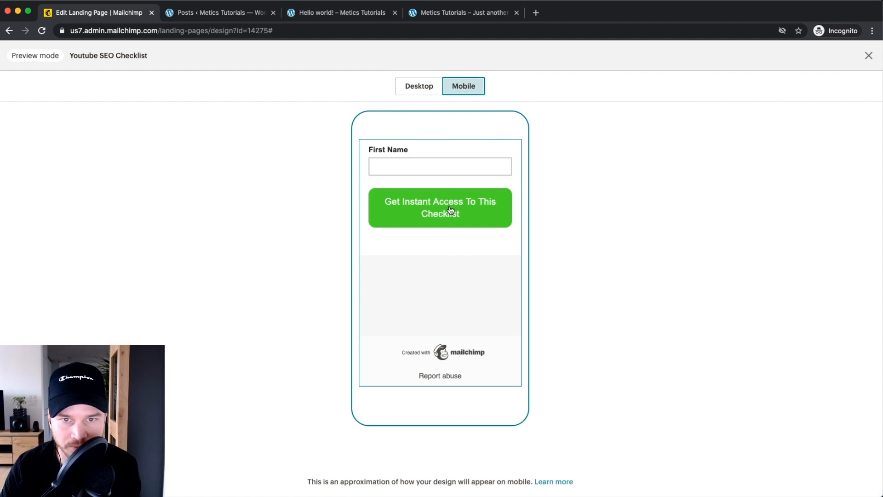
pyautogui.scroll(10, 460, 202)
# Step: Close the preview and save the landing page design
pyautogui.click(867, 56)
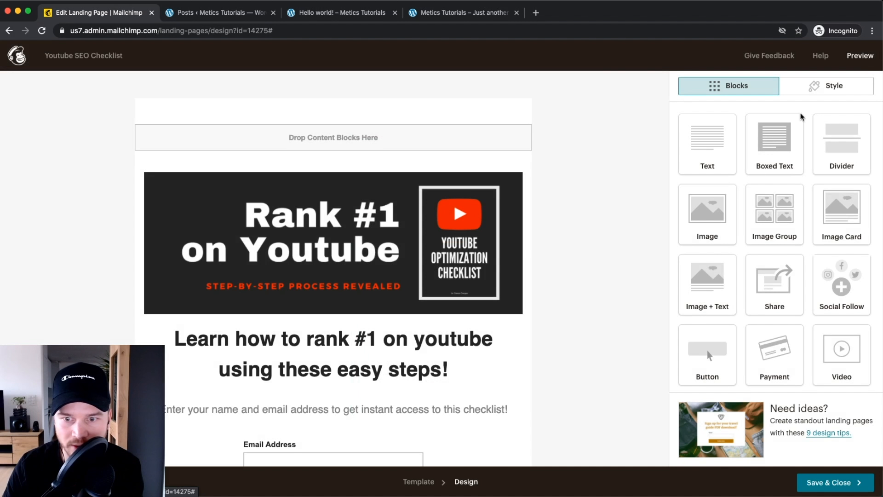
pyautogui.scroll(-3, 597, 251)
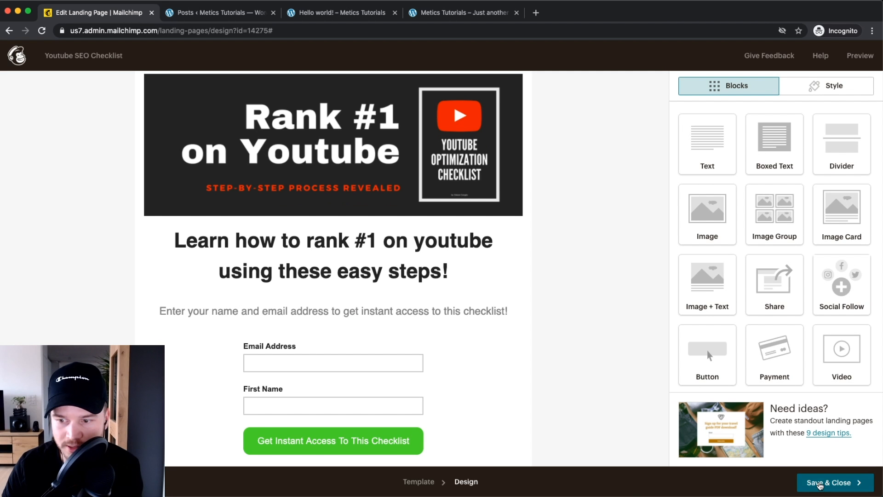
pyautogui.click(849, 483)
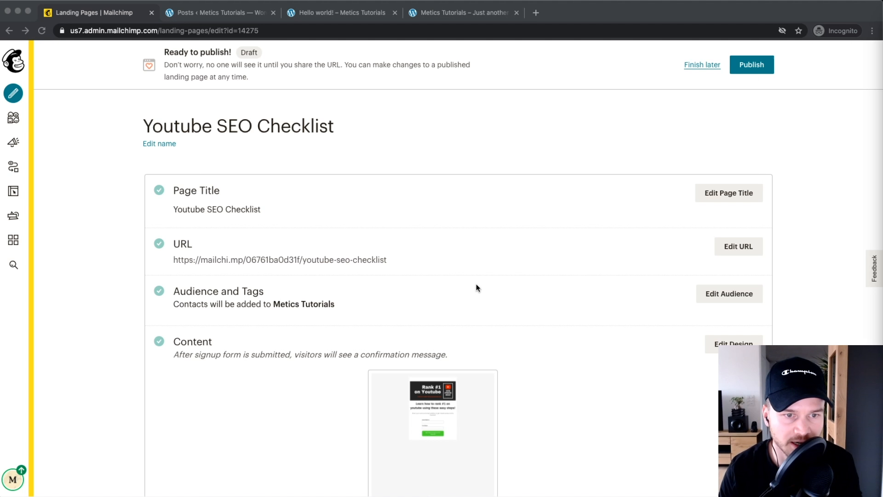
# Step: Review the landing page's title and URL on the setup overview
pyautogui.click(170, 211)
pyautogui.moveTo(261, 210); pyautogui.dragTo(158, 211)
pyautogui.click(314, 205)
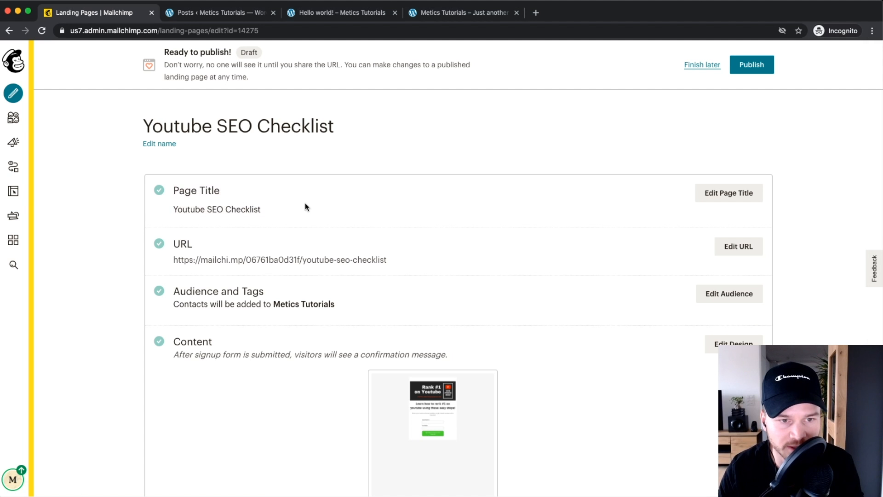
pyautogui.scroll(-2, 302, 209)
pyautogui.moveTo(173, 222); pyautogui.dragTo(388, 222)
pyautogui.scroll(2, 233, 211)
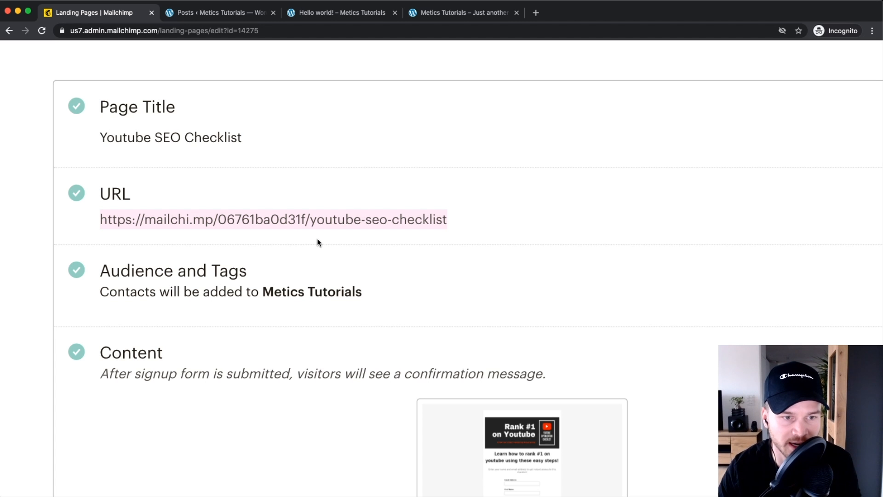
# Step: Edit the Audience and Tags settings, with Metics Tutorials as the audience
pyautogui.scroll(-3, 317, 242)
pyautogui.hscroll(2, 314, 266)
pyautogui.scroll(-1, 313, 266)
pyautogui.scroll(-2, 240, 243)
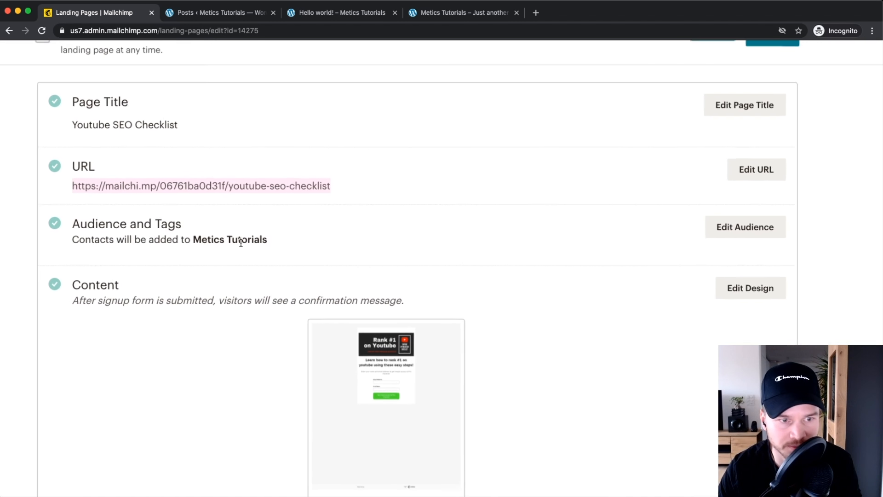
pyautogui.click(717, 237)
pyautogui.scroll(-2, 394, 272)
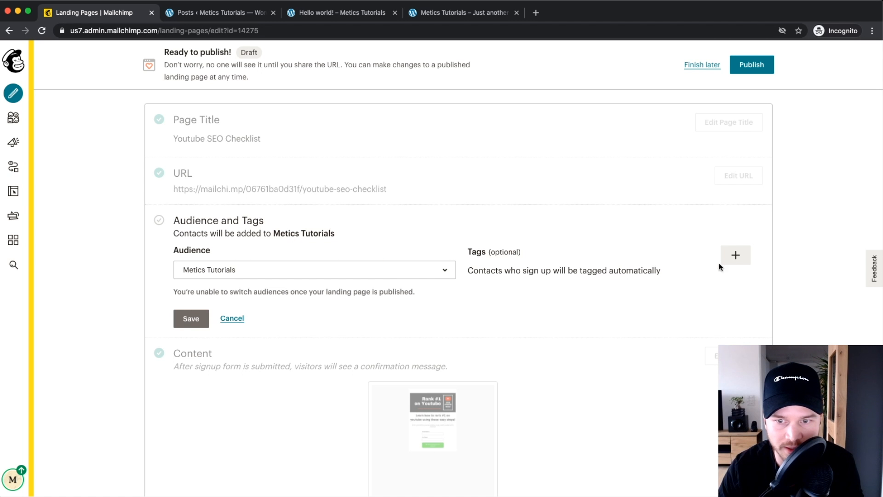
# Step: Create and save a new 'youtube checklist' tag for landing page sign-ups
pyautogui.click(739, 260)
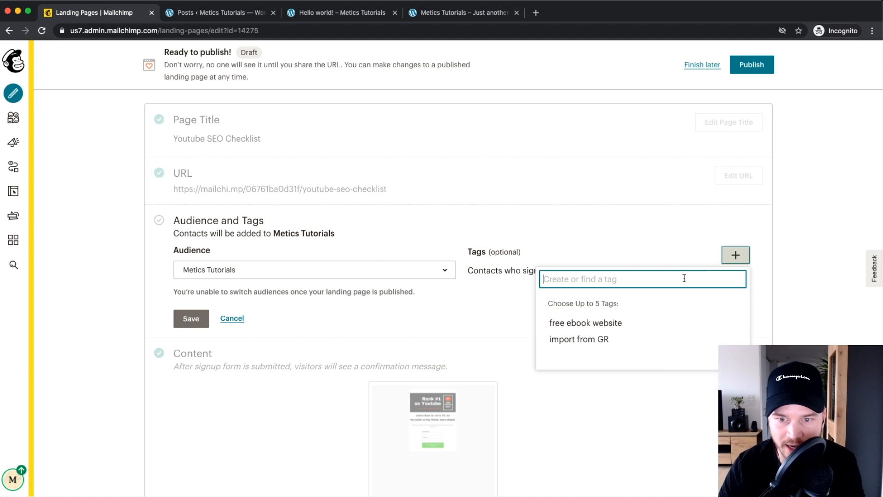
pyautogui.write('youtube checklist')
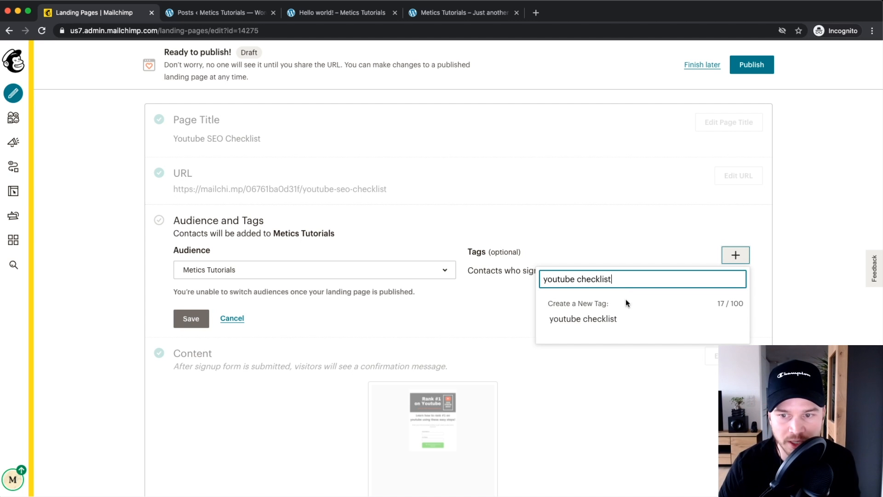
pyautogui.click(588, 319)
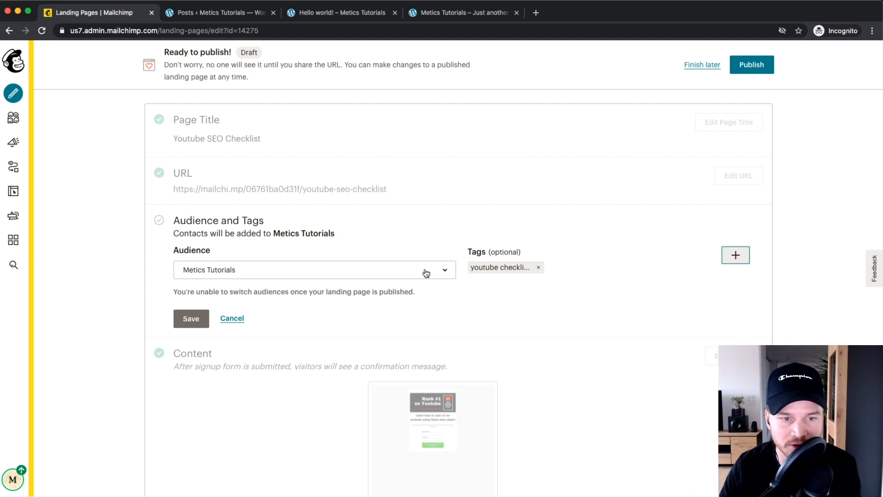
pyautogui.click(189, 318)
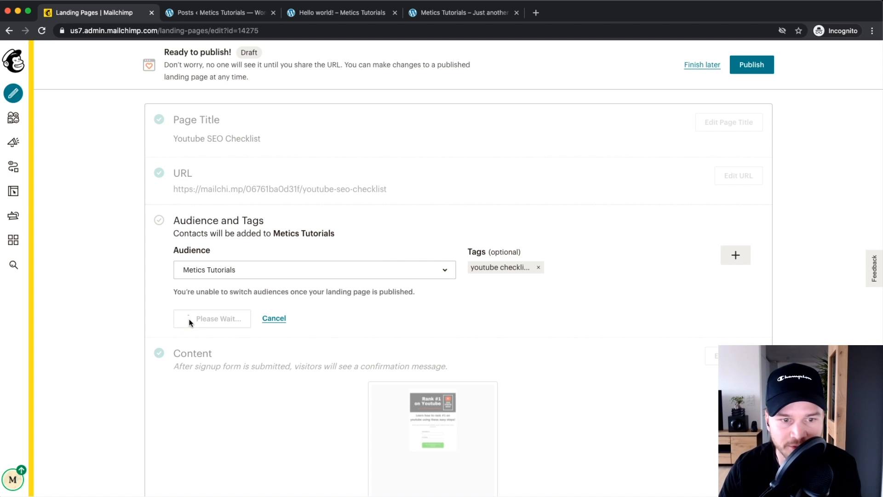
# Step: Publish the Youtube SEO Checklist landing page
pyautogui.moveTo(394, 347)
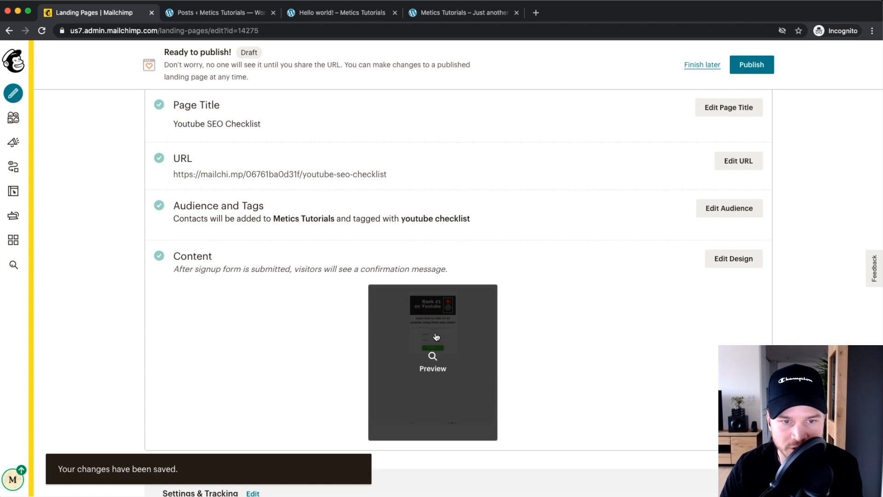
pyautogui.scroll(2, 437, 337)
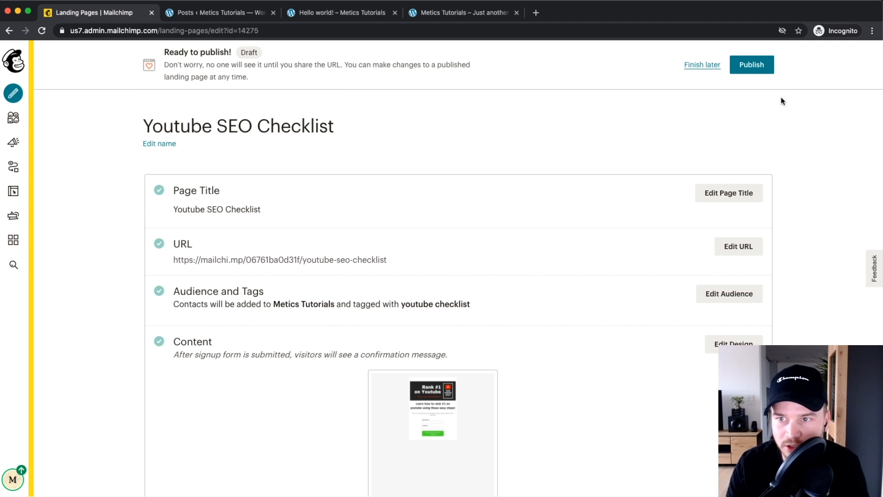
pyautogui.click(758, 68)
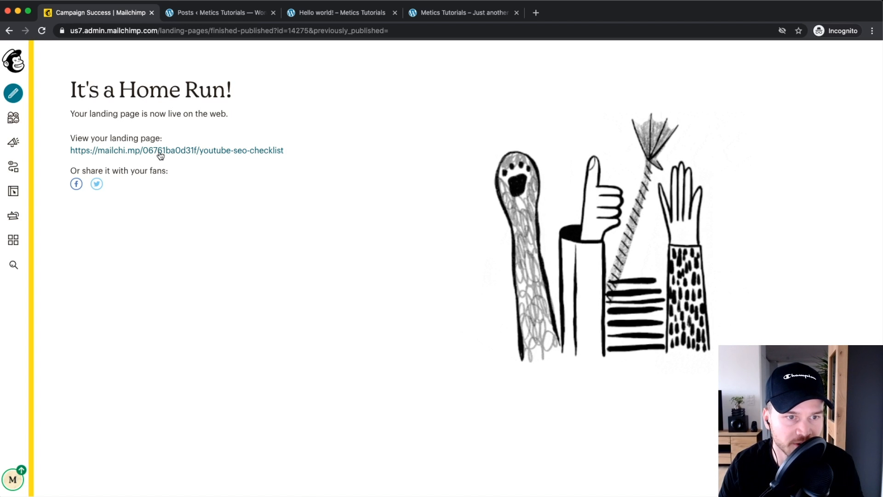
# Step: Open the live landing page in a new browser tab
pyautogui.scroll(5, 143, 154)
pyautogui.rightClick(142, 150)
pyautogui.click(183, 157)
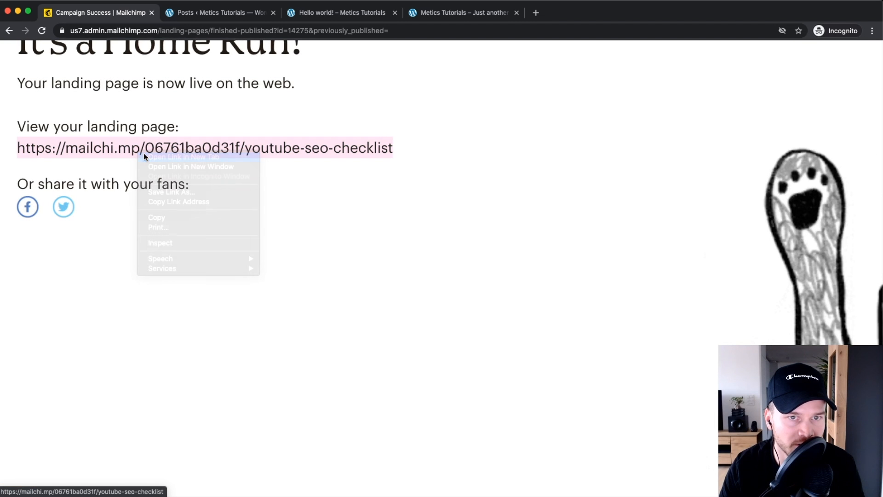
pyautogui.scroll(-5, 148, 151)
pyautogui.click(213, 17)
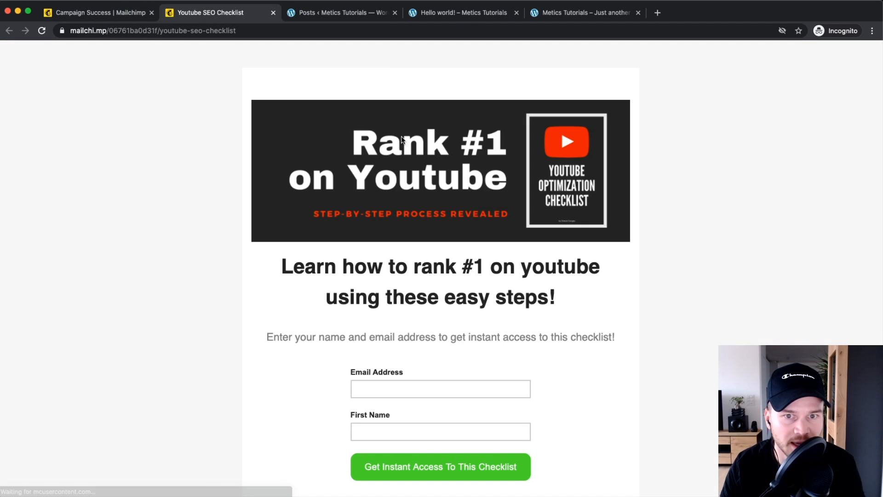
# Step: Test the live form's Email Address requirement, then return to the Mailchimp tab
pyautogui.scroll(5, 472, 213)
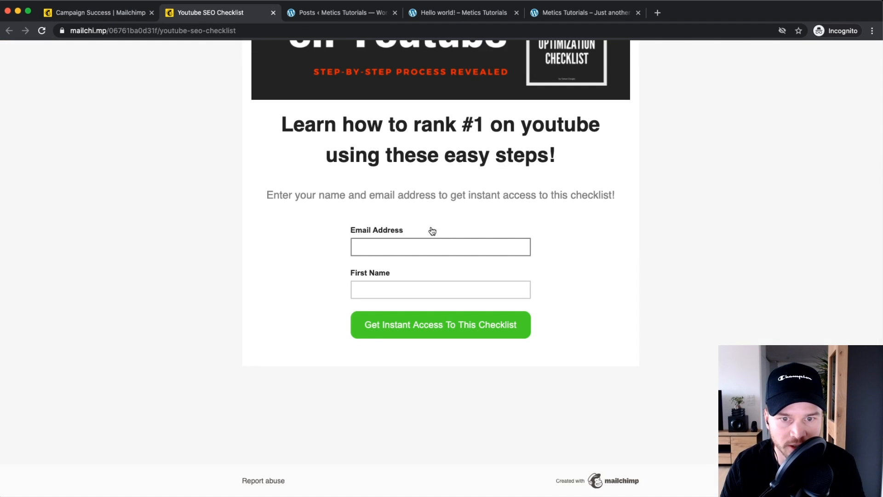
pyautogui.scroll(3, 430, 231)
pyautogui.scroll(-2, 422, 241)
pyautogui.click(398, 309)
pyautogui.click(359, 352)
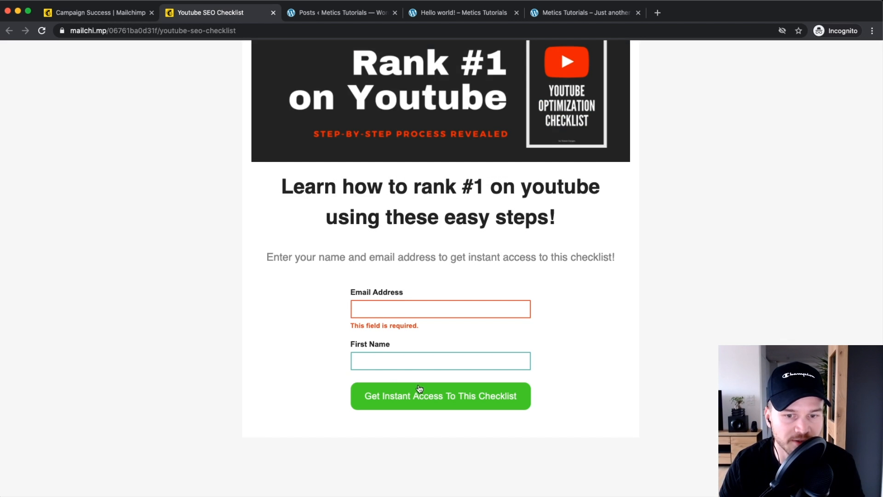
pyautogui.click(110, 14)
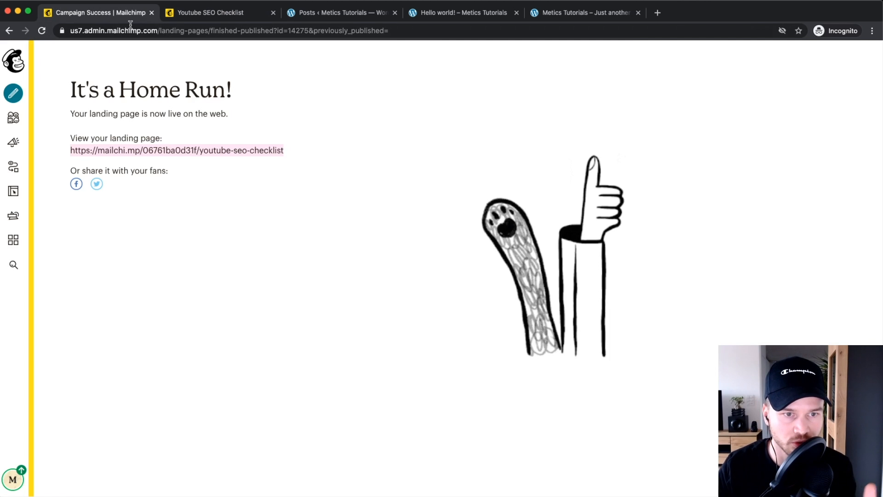
# Step: Return to the landing page overview and choose Connect Domain from the URL settings
pyautogui.click(214, 195)
pyautogui.press('super+Left')
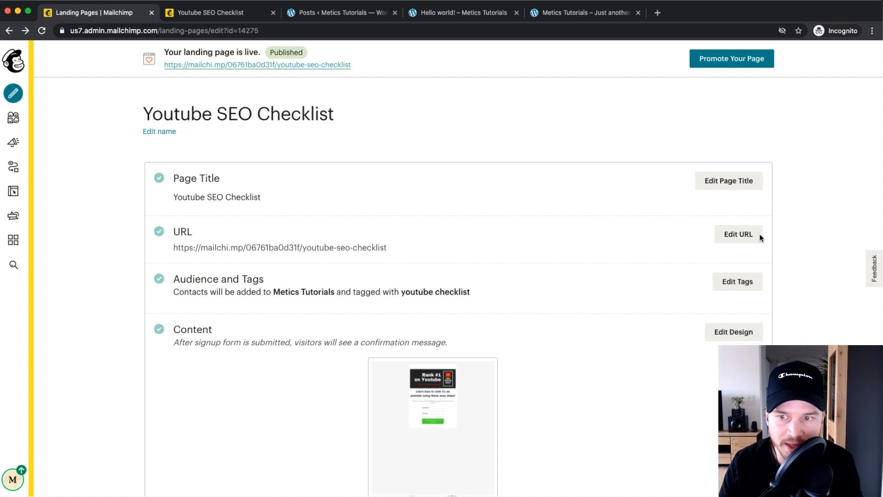
pyautogui.click(724, 236)
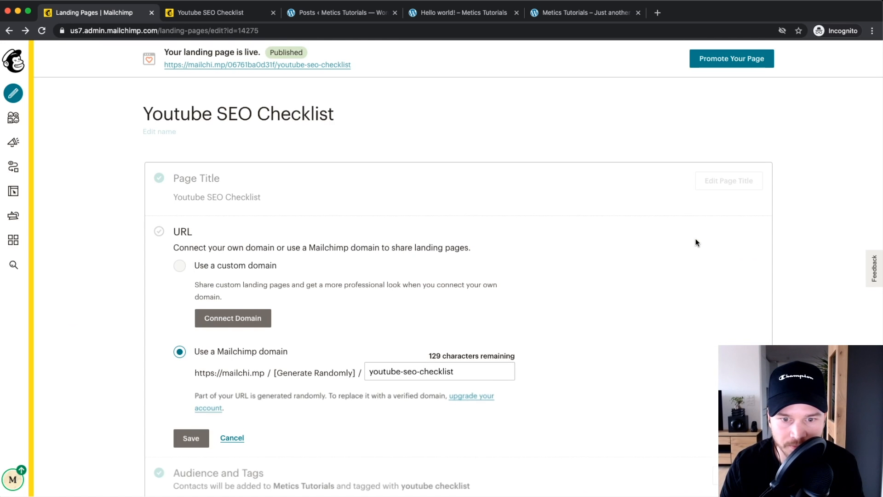
pyautogui.scroll(-2, 200, 221)
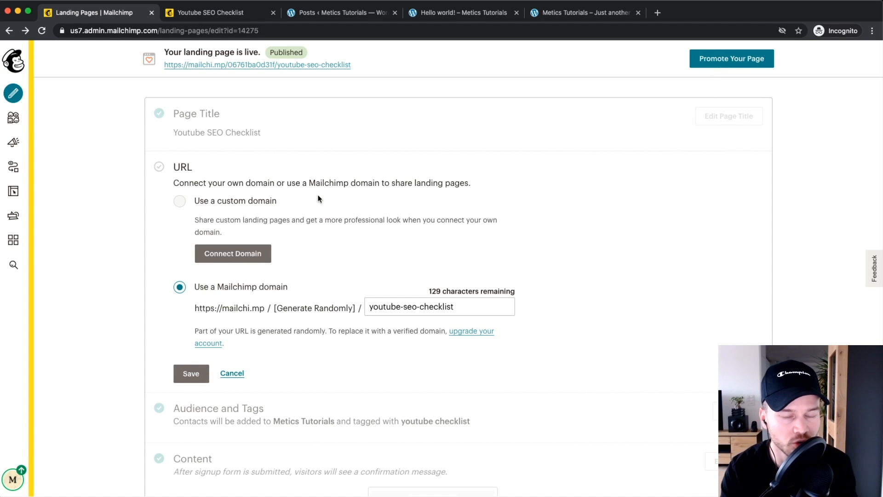
pyautogui.click(248, 260)
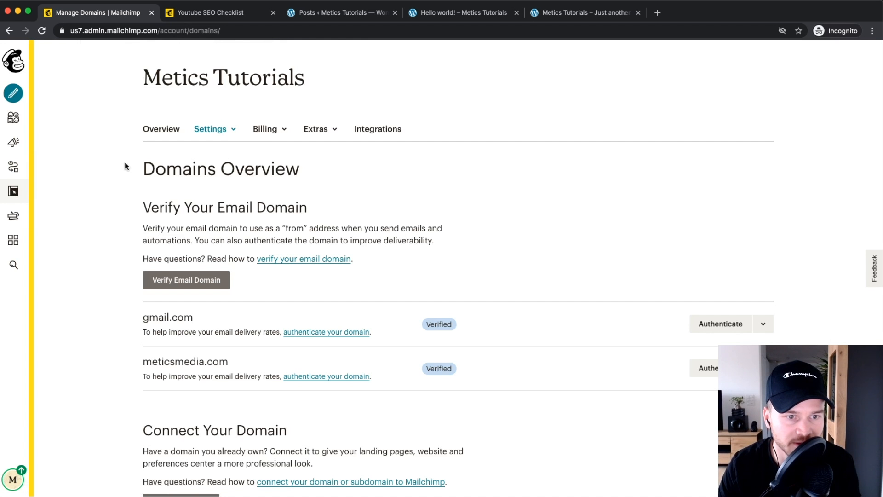
pyautogui.scroll(-5, 123, 166)
# Step: Enter meticstutorials.com in the domain connection form
pyautogui.click(171, 302)
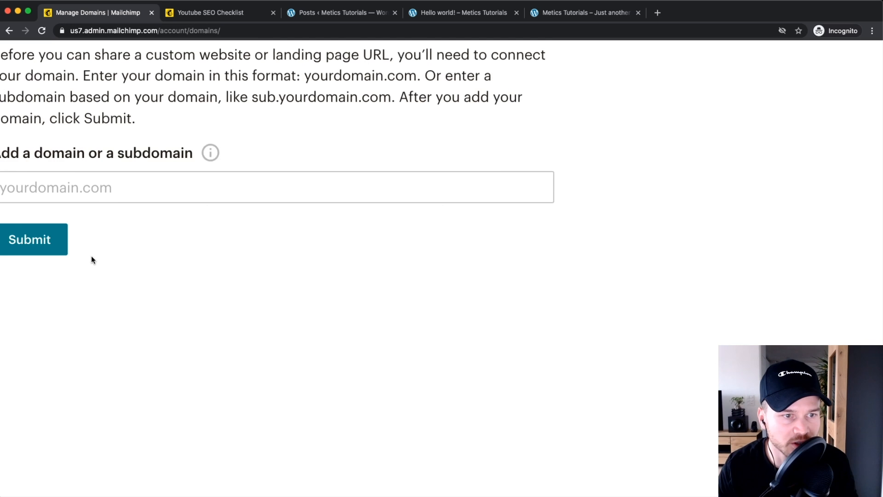
pyautogui.click(74, 318)
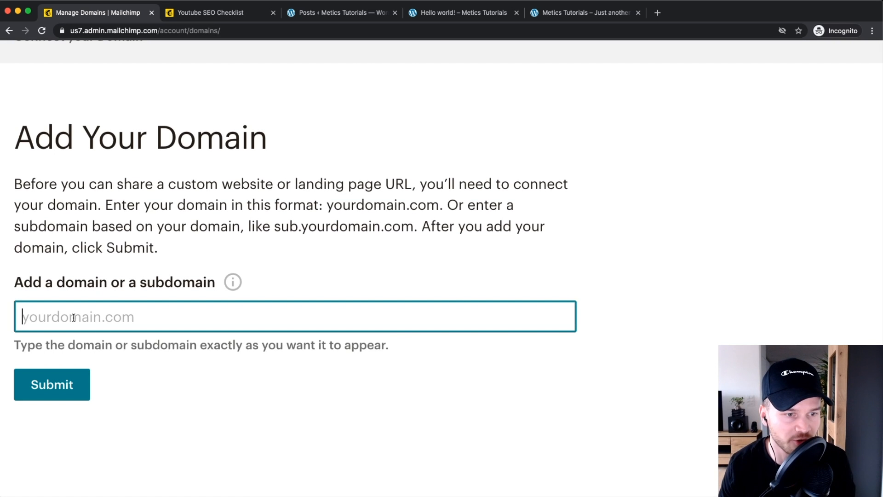
pyautogui.write('met')
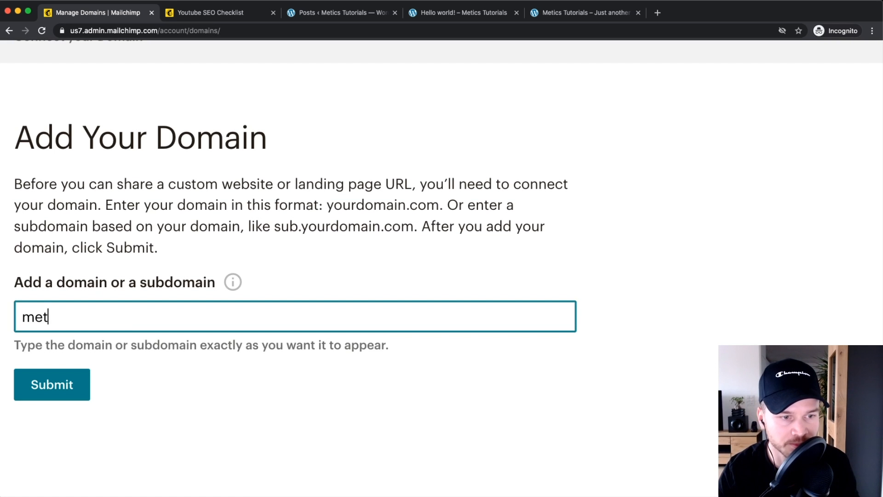
pyautogui.write('icstu')
pyautogui.press('BackSpace')
pyautogui.write('s')
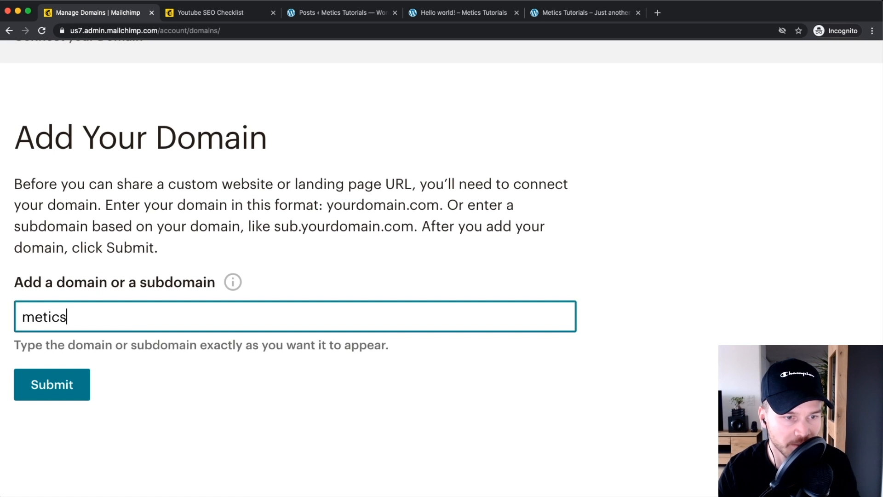
pyautogui.write('tutorials.com')
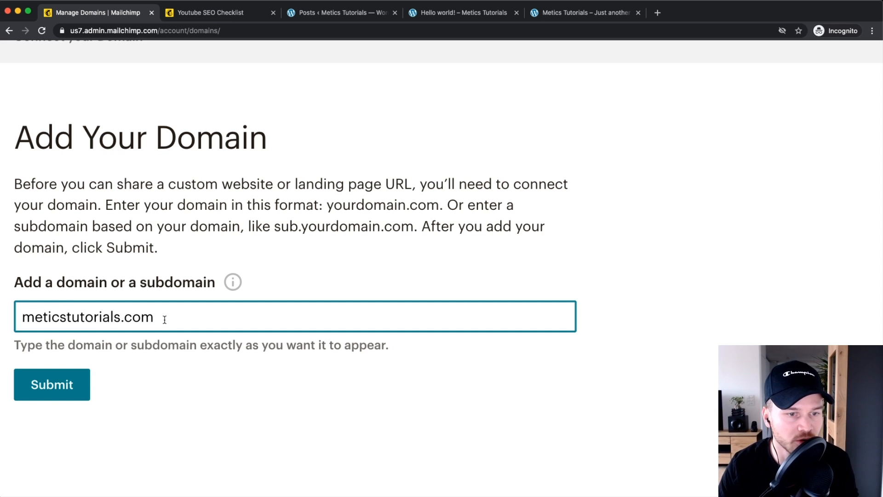
# Step: Prefix the domain with 'content.' to make content.meticstutorials.com
pyautogui.moveTo(166, 317); pyautogui.dragTo(23, 314)
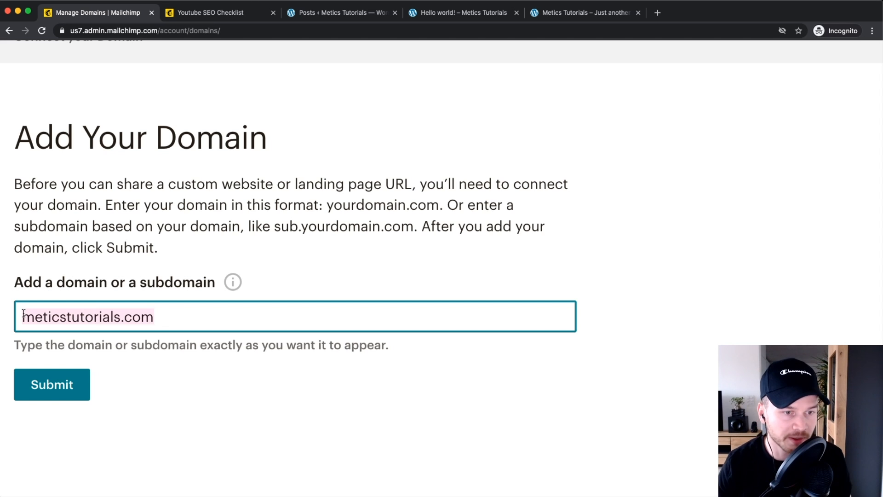
pyautogui.moveTo(24, 314); pyautogui.dragTo(179, 318)
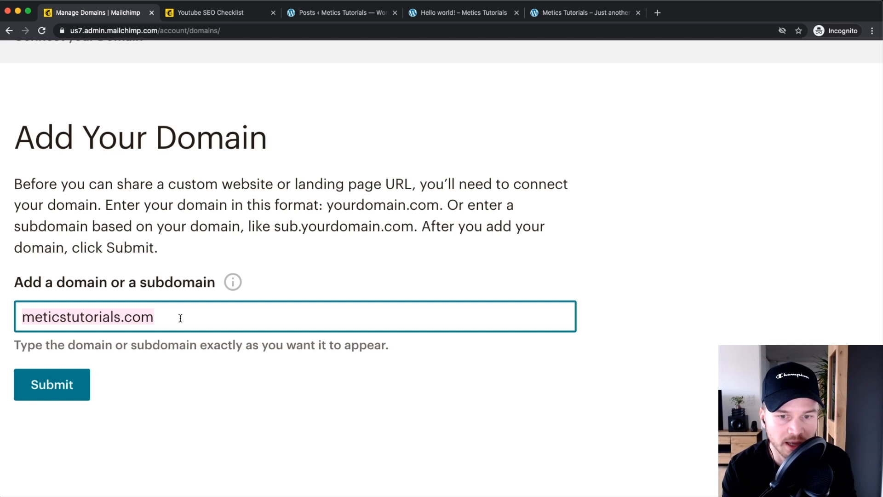
pyautogui.moveTo(161, 316); pyautogui.dragTo(38, 321)
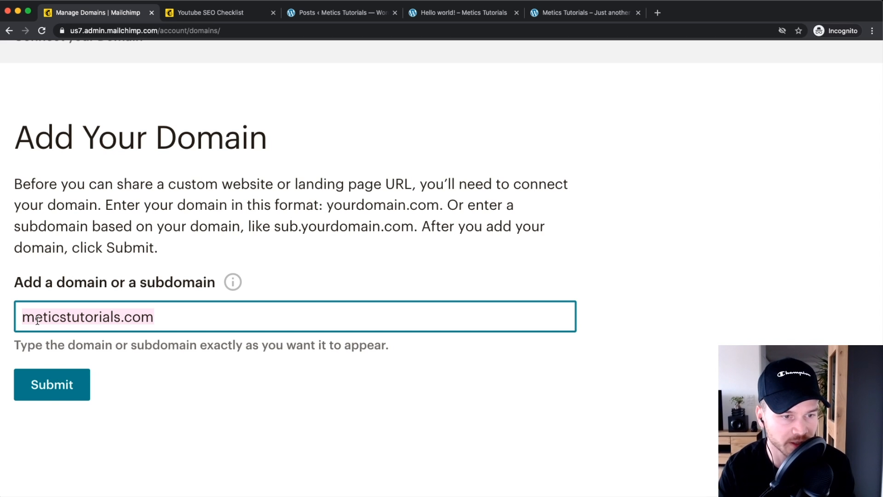
pyautogui.click(24, 319)
pyautogui.moveTo(24, 318); pyautogui.dragTo(163, 323)
pyautogui.click(26, 317)
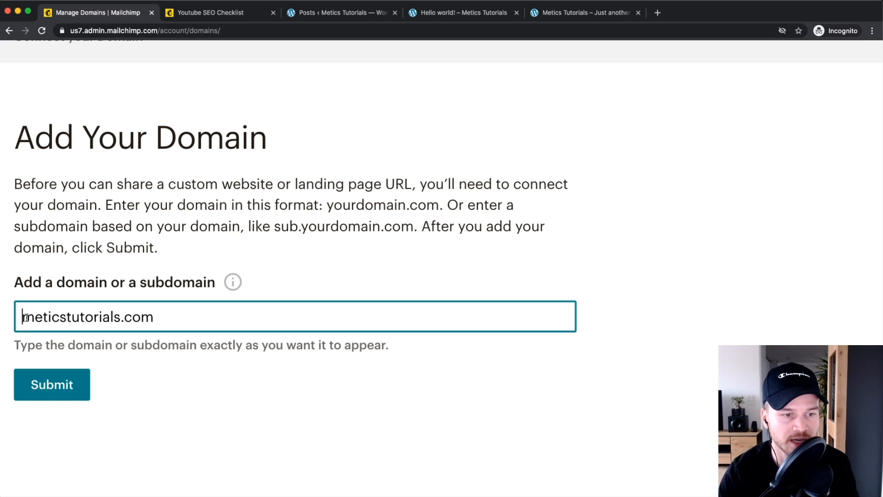
pyautogui.write('cot')
pyautogui.press('BackSpace')
pyautogui.write('ntent.')
# Step: Check that the subdomain field reads content.meticstutorials.com
pyautogui.click(78, 317)
pyautogui.moveTo(77, 317); pyautogui.dragTo(226, 318)
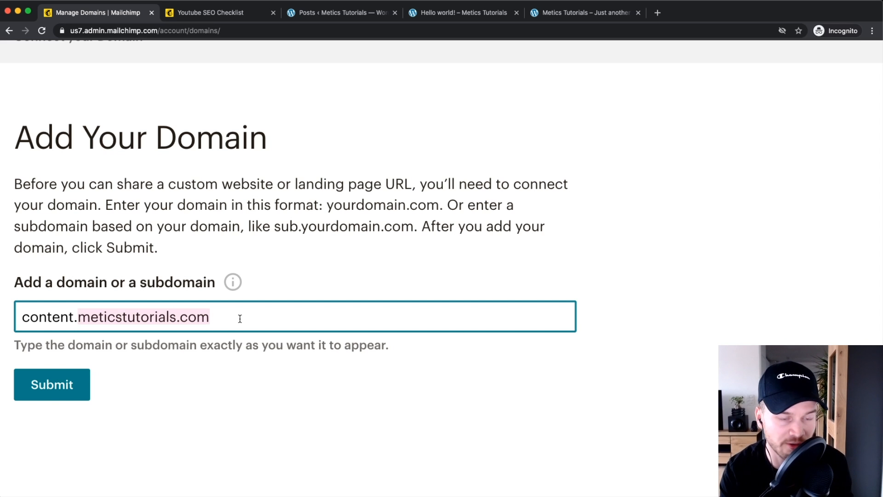
pyautogui.click(81, 315)
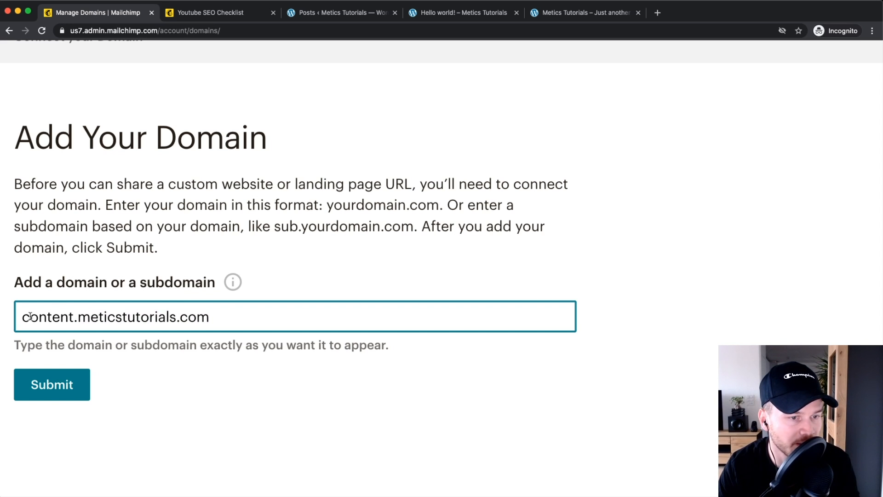
pyautogui.moveTo(22, 318); pyautogui.dragTo(199, 315)
pyautogui.click(233, 313)
pyautogui.scroll(-2, 57, 381)
# Step: Submit the subdomain, review the CNAME value for meticstutorials.com, and open a blank browser tab
pyautogui.click(54, 334)
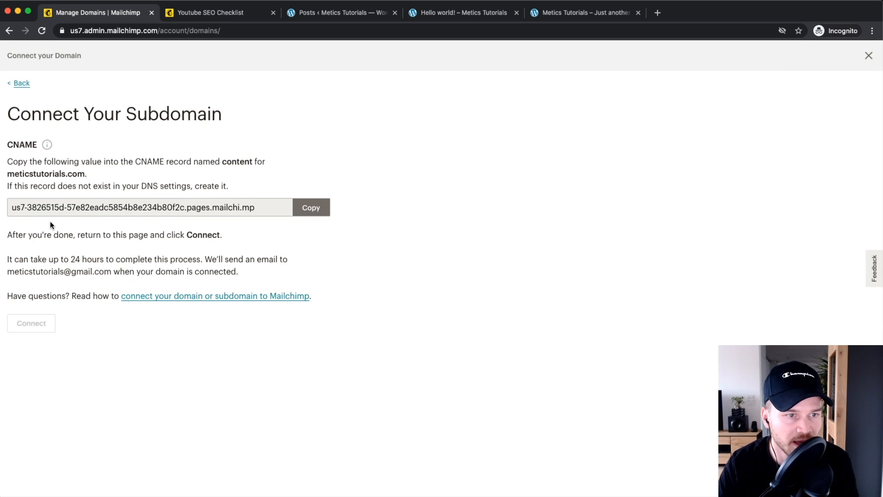
pyautogui.scroll(5, 59, 226)
pyautogui.hscroll(-1, 75, 234)
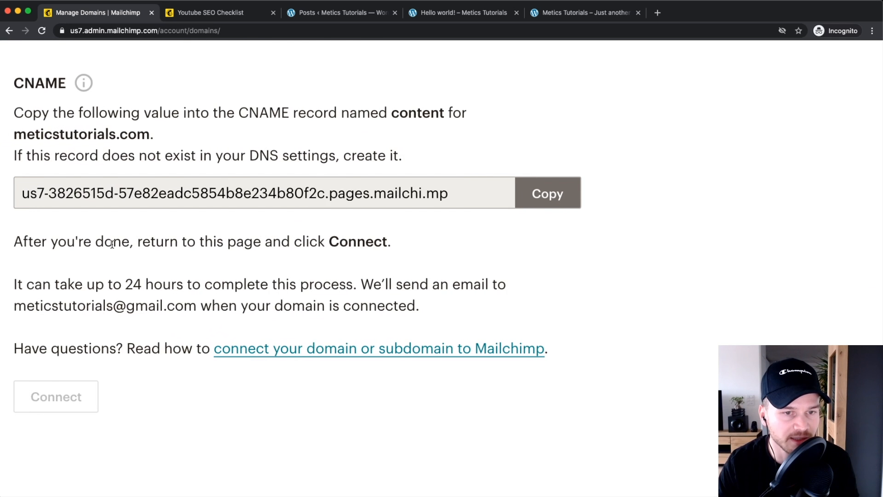
pyautogui.scroll(1, 76, 235)
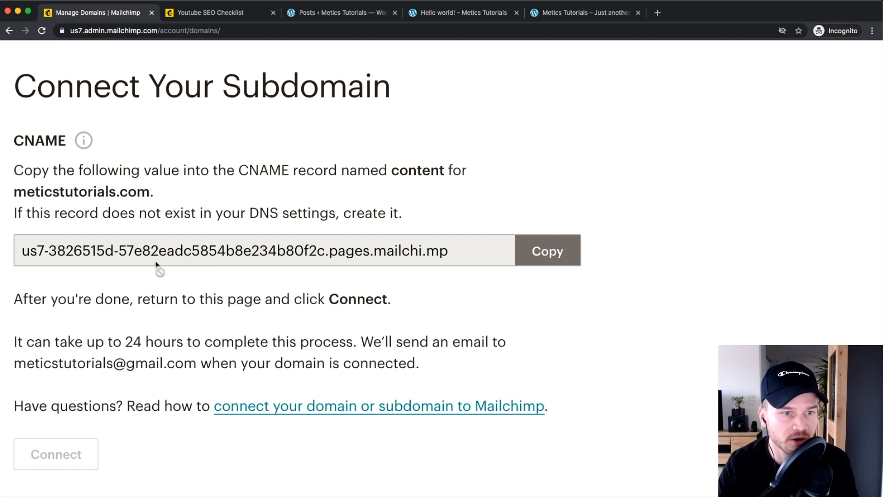
pyautogui.moveTo(15, 192); pyautogui.dragTo(166, 191)
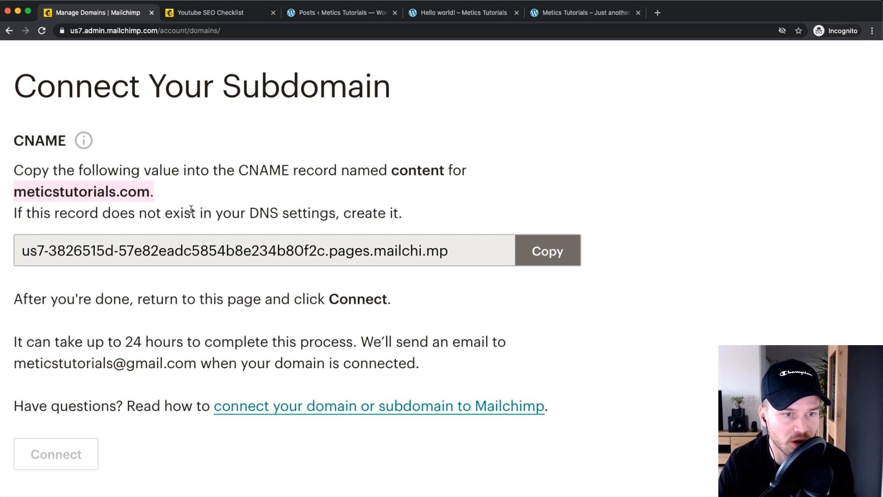
pyautogui.press('super+minus')
pyautogui.press('super+minus')
pyautogui.press('super+minus')
pyautogui.press('super+minus')
pyautogui.click(658, 13)
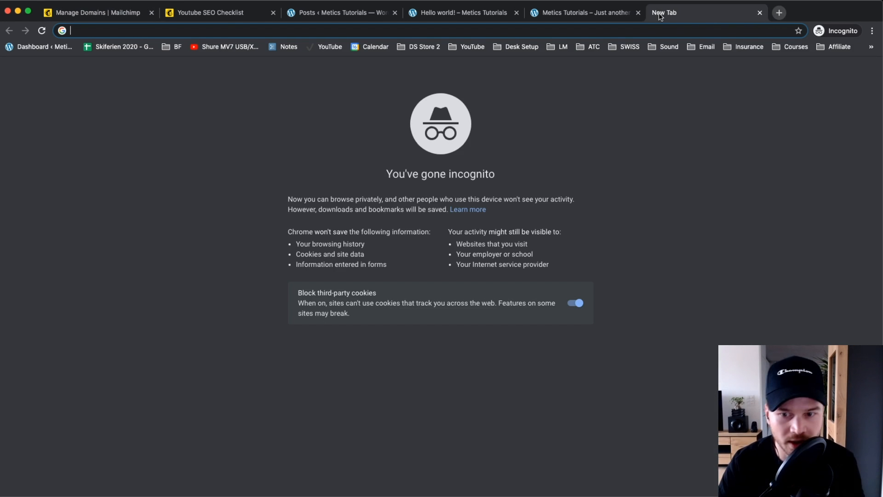
# Step: Load bluehost.com and go to the My Domains list
pyautogui.write('bluehost.com')
pyautogui.press('Return')
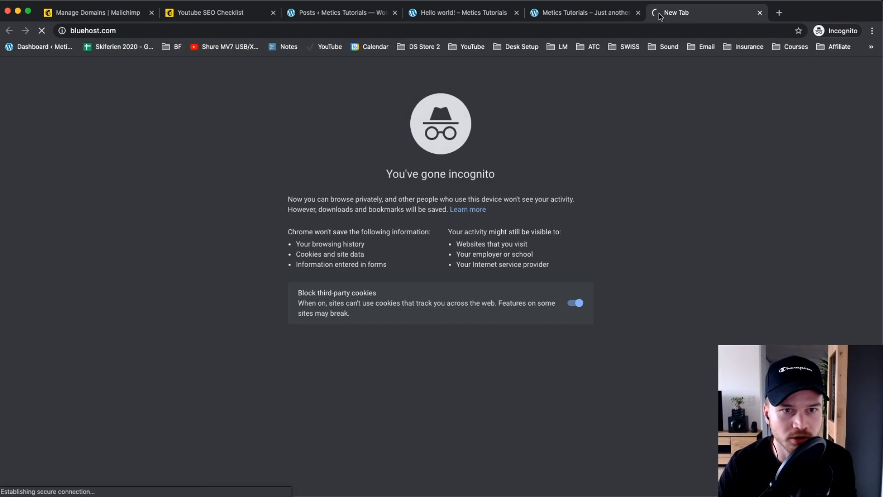
pyautogui.click(41, 224)
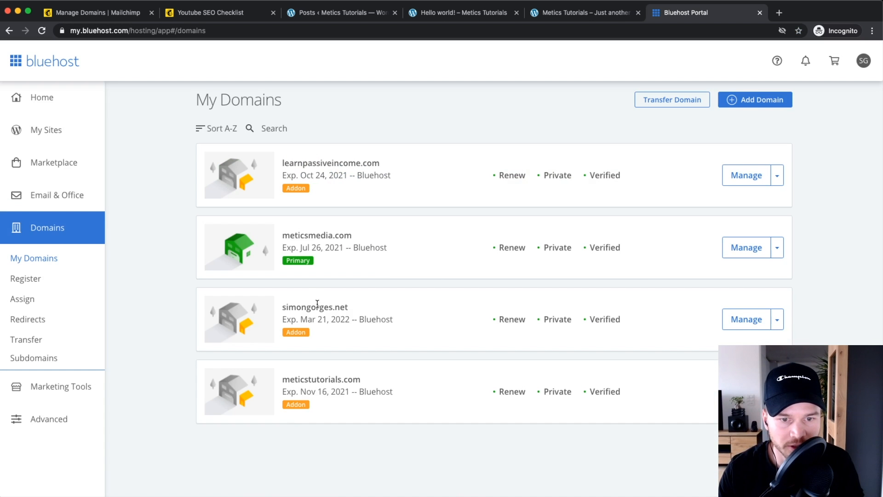
pyautogui.scroll(5, 325, 357)
pyautogui.scroll(-2, 396, 380)
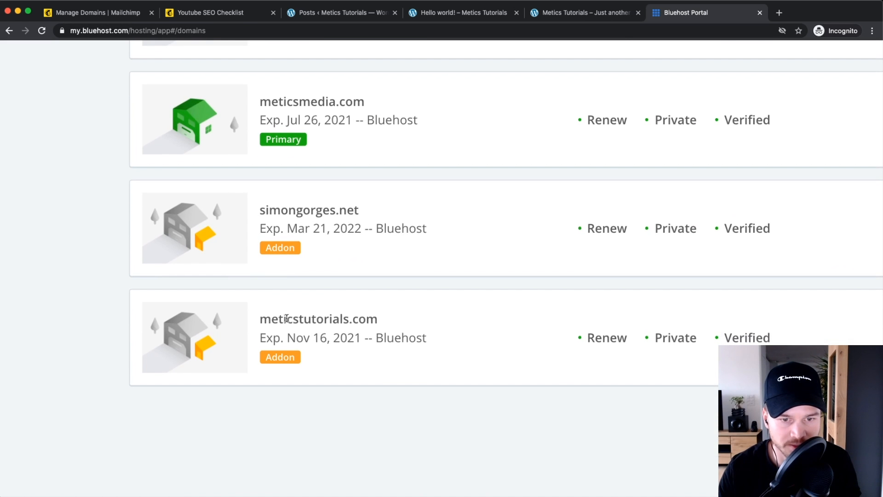
pyautogui.hscroll(6, 569, 339)
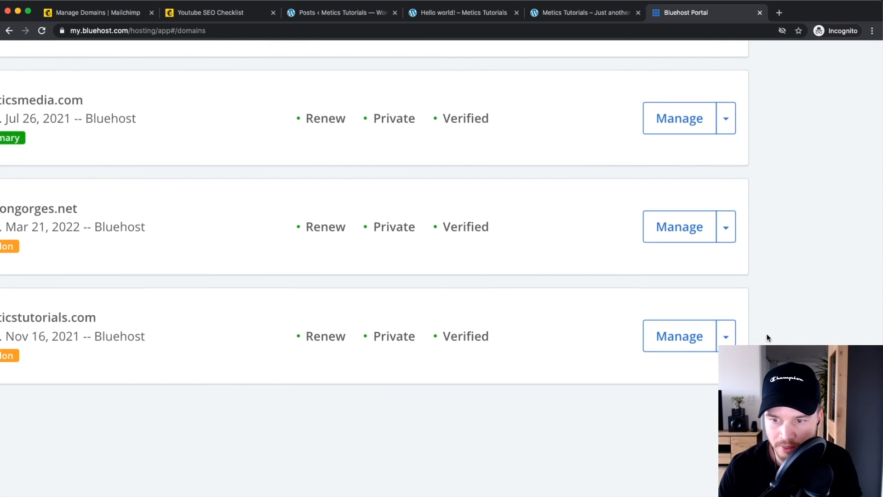
# Step: Open the DNS settings for meticstutorials.com and scroll to the CNAME (Alias) records
pyautogui.click(724, 332)
pyautogui.click(676, 200)
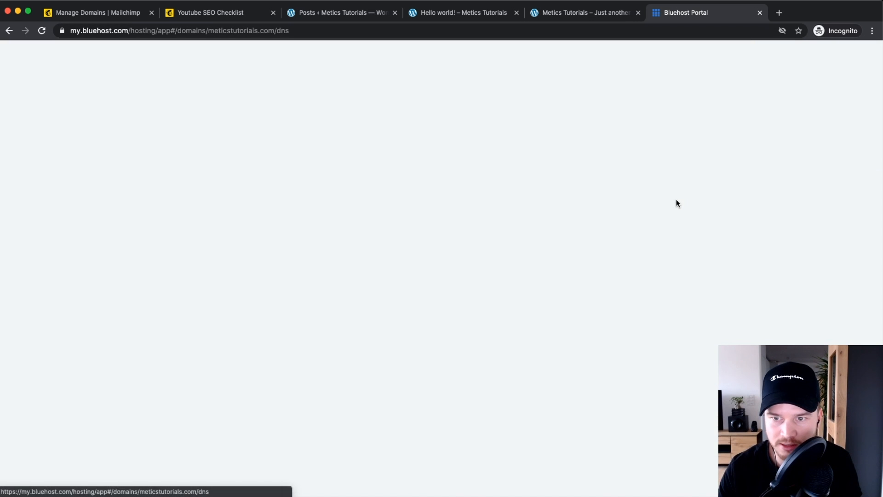
pyautogui.scroll(-7, 385, 307)
pyautogui.scroll(-2, 196, 239)
pyautogui.scroll(-3, 202, 230)
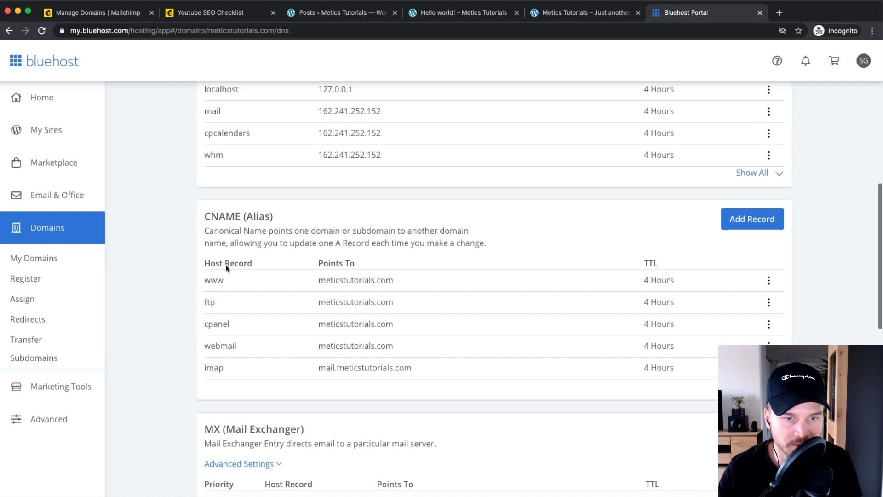
pyautogui.moveTo(206, 215); pyautogui.dragTo(273, 216)
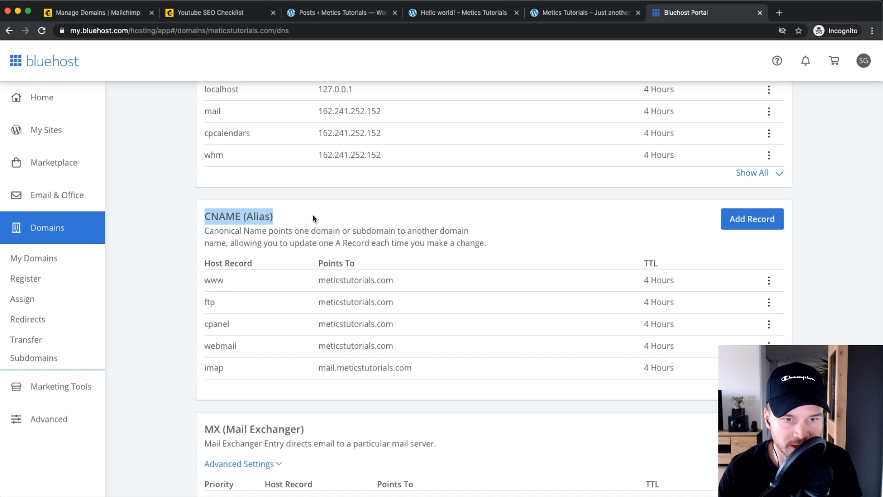
# Step: Start a new CNAME record in Bluehost with Host Record 'content'
pyautogui.click(738, 219)
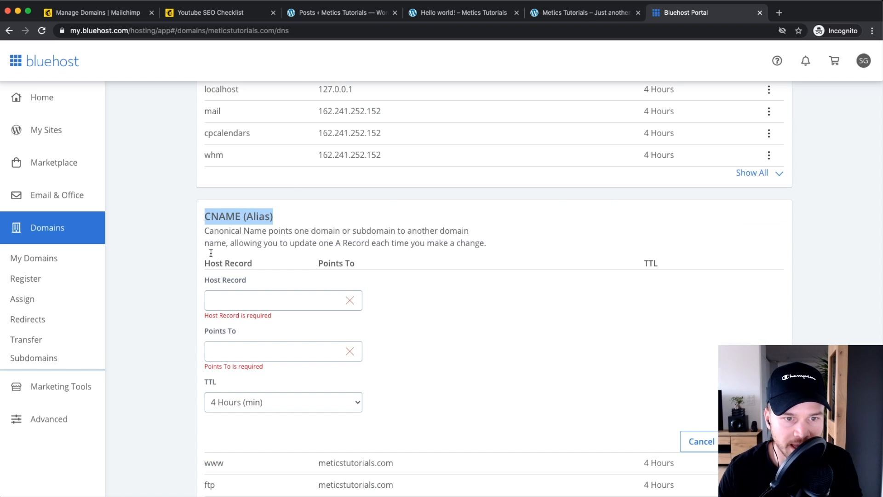
pyautogui.scroll(-2, 216, 276)
pyautogui.click(222, 225)
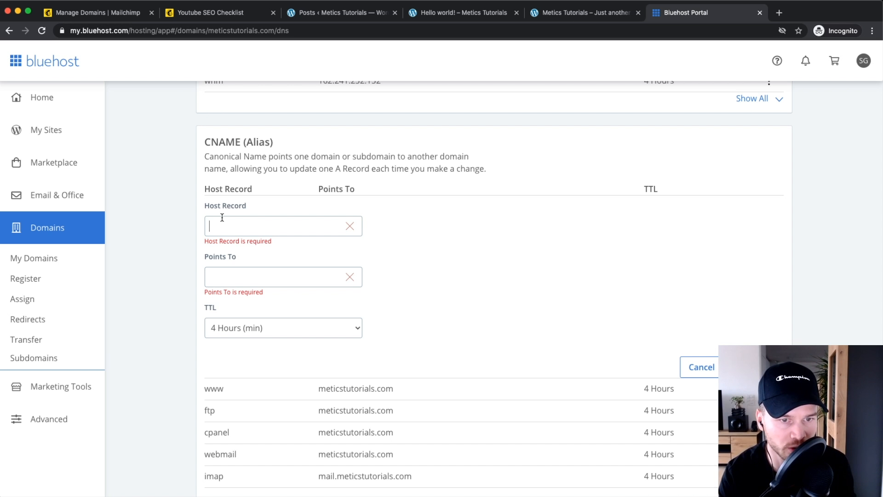
pyautogui.write('content')
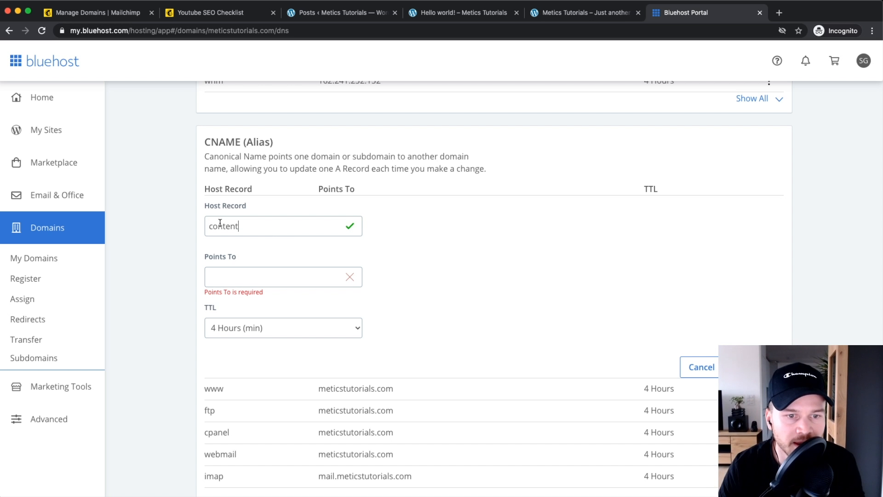
# Step: Paste Mailchimp's CNAME value into Points To and save the record
pyautogui.click(76, 17)
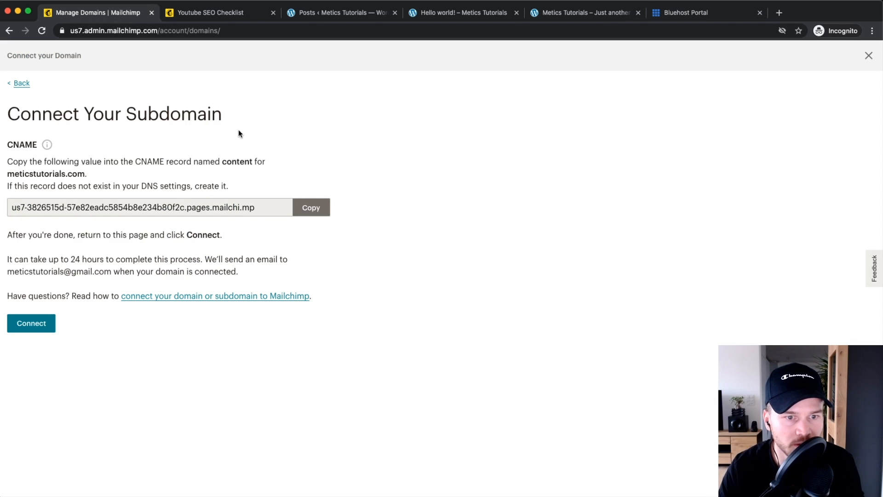
pyautogui.click(311, 207)
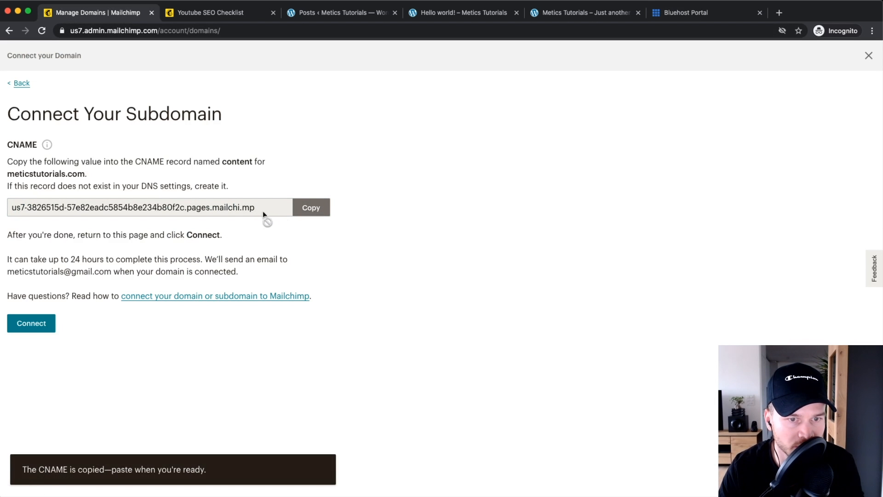
pyautogui.click(686, 12)
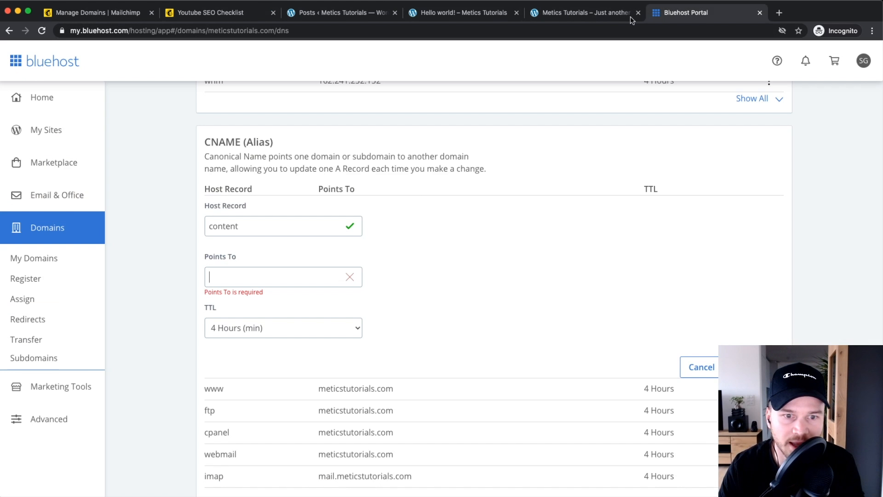
pyautogui.rightClick(268, 275)
pyautogui.click(299, 341)
pyautogui.click(524, 282)
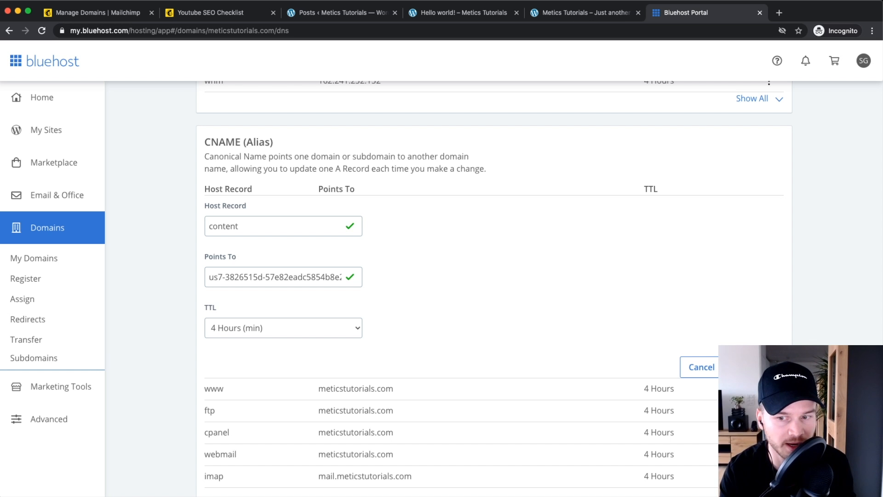
pyautogui.click(758, 367)
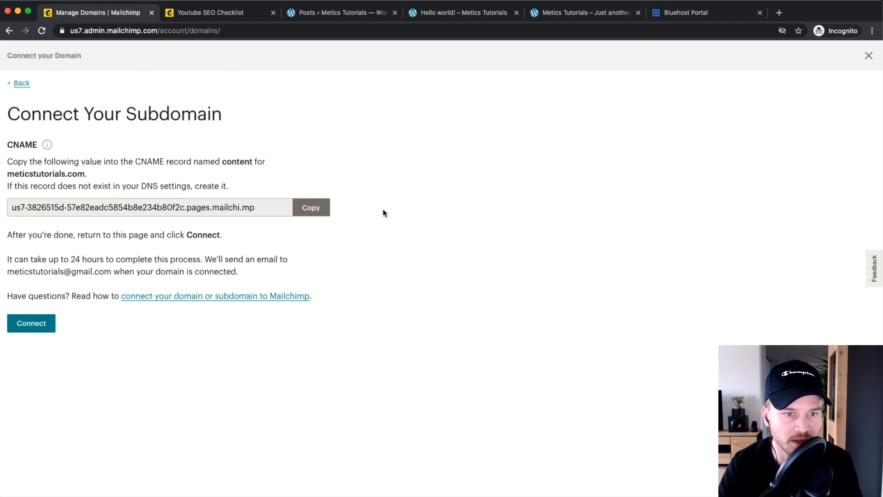
# Step: Connect content.meticstutorials.com and confirm it is listed as Connected among the domains
pyautogui.click(34, 324)
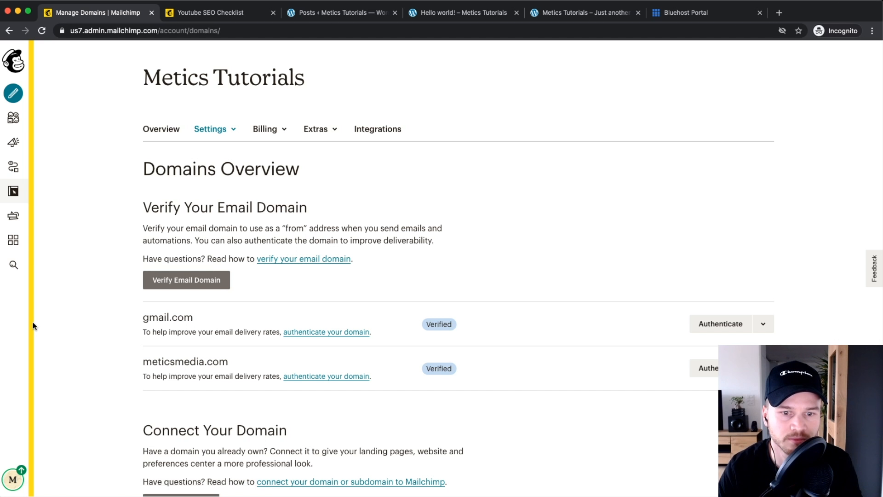
pyautogui.scroll(-5, 88, 329)
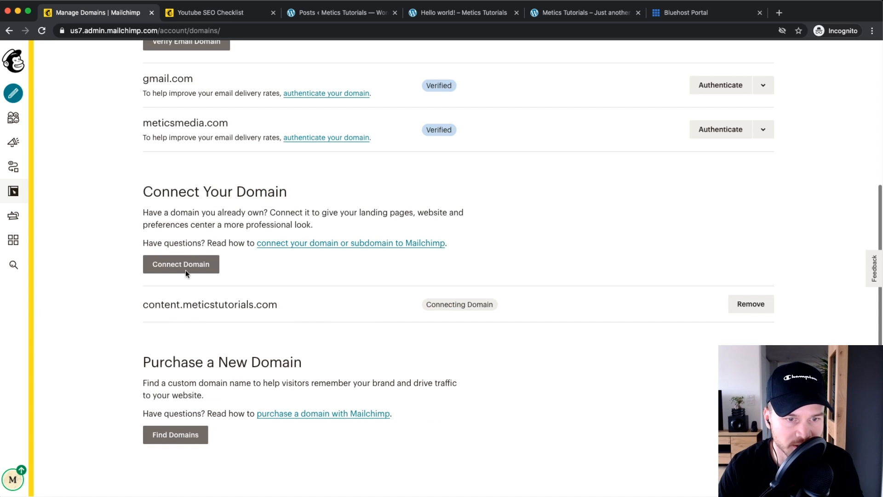
pyautogui.moveTo(143, 303); pyautogui.dragTo(294, 303)
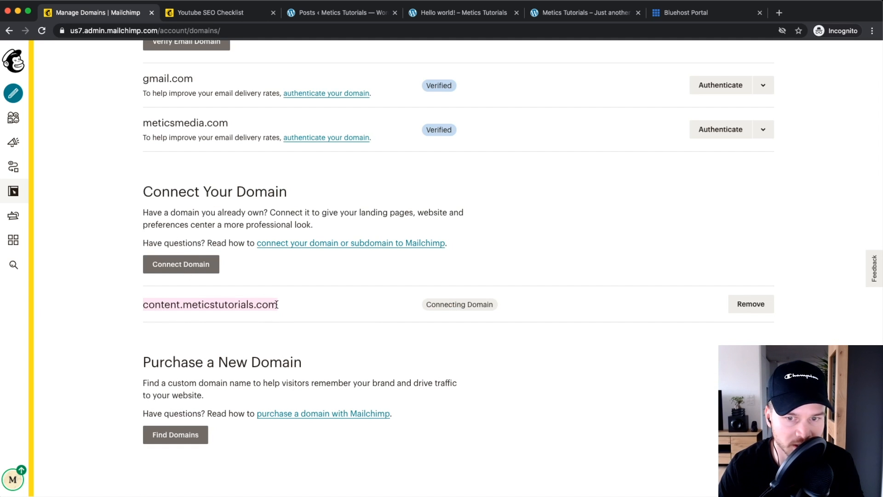
pyautogui.click(521, 304)
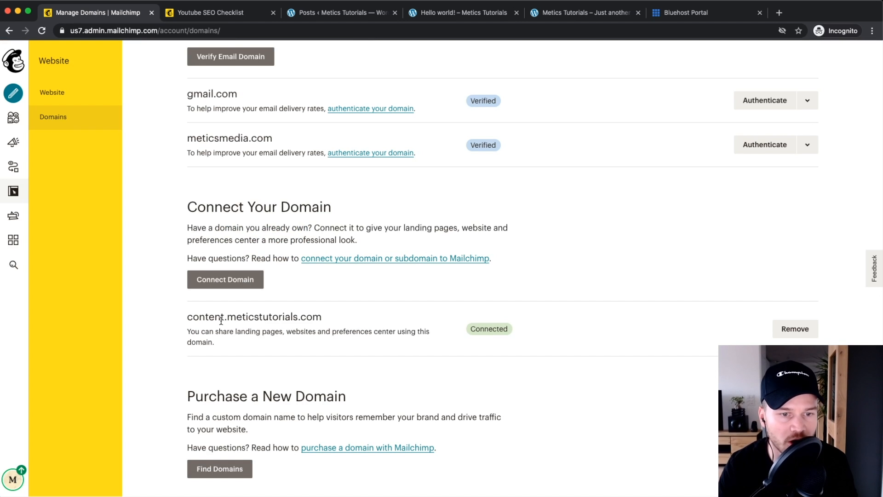
pyautogui.moveTo(192, 316); pyautogui.dragTo(324, 328)
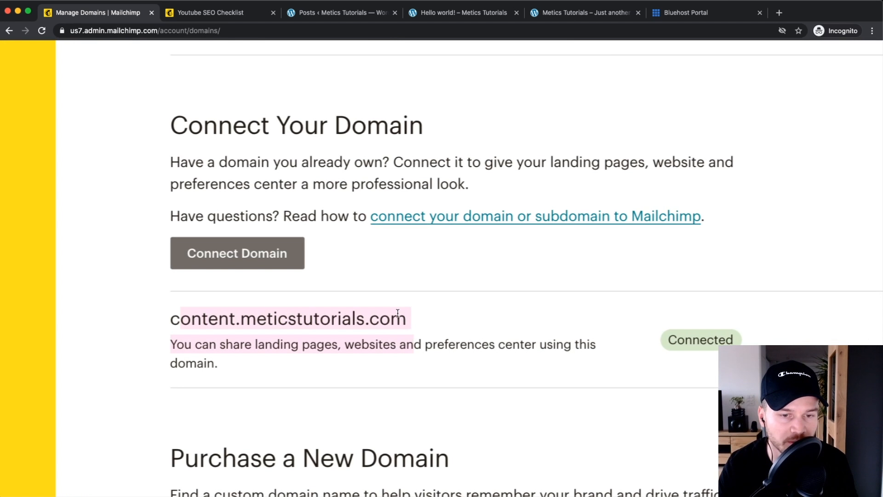
pyautogui.scroll(-5, 397, 313)
pyautogui.click(217, 332)
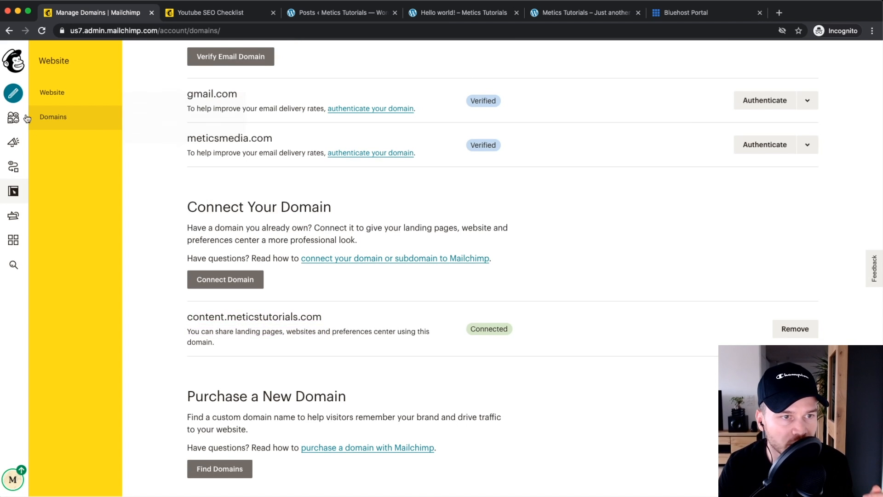
pyautogui.click(16, 144)
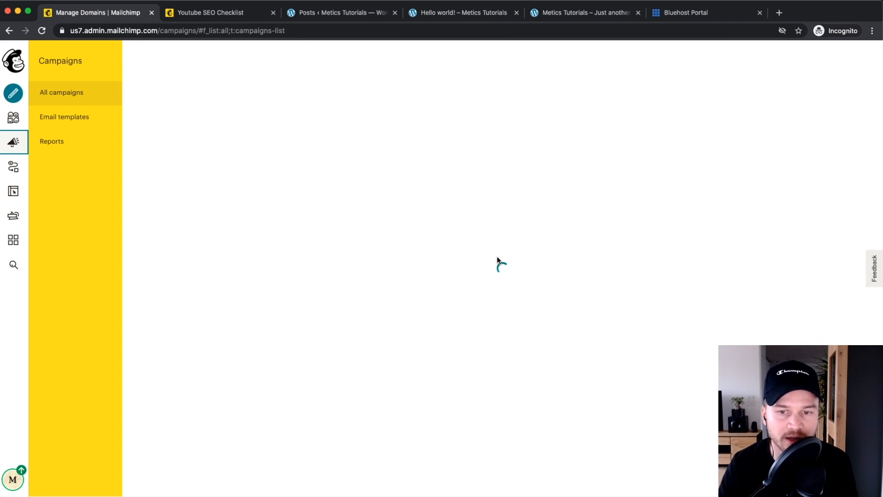
# Step: Open the Youtube SEO Checklist landing page for editing from its actions menu
pyautogui.scroll(-3, 582, 300)
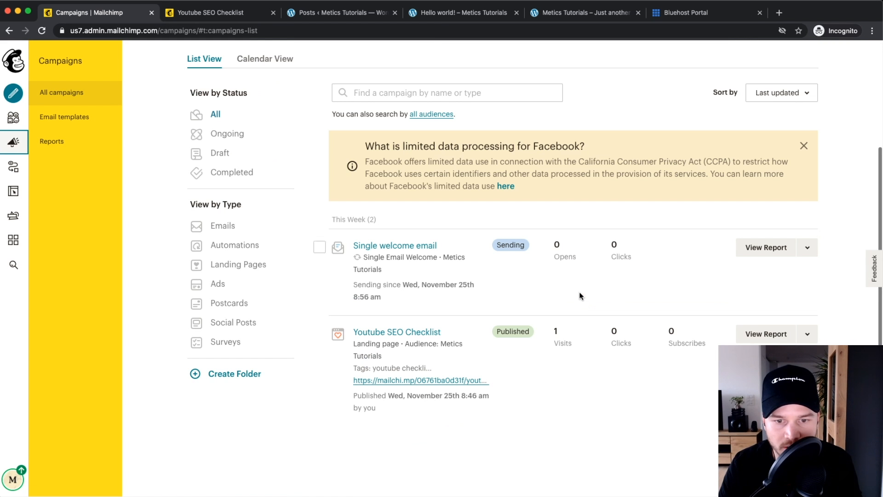
pyautogui.scroll(5, 545, 368)
pyautogui.hscroll(1, 411, 355)
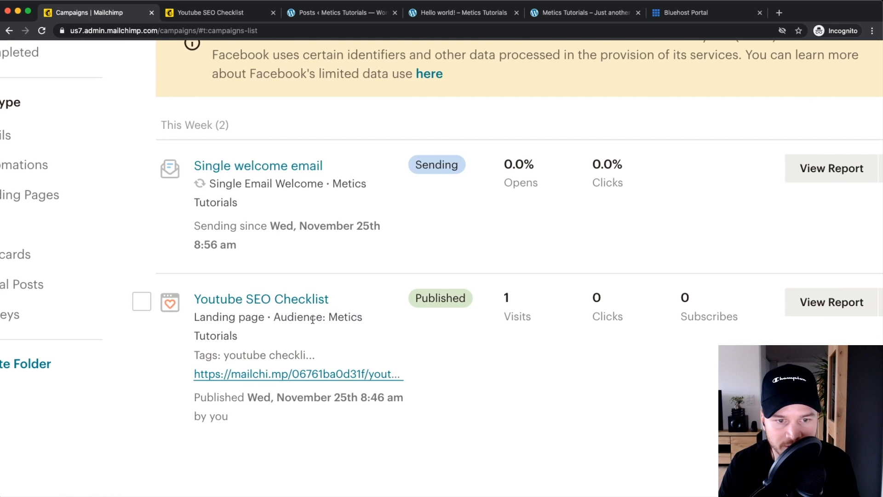
pyautogui.hscroll(1, 305, 318)
pyautogui.hscroll(3, 282, 299)
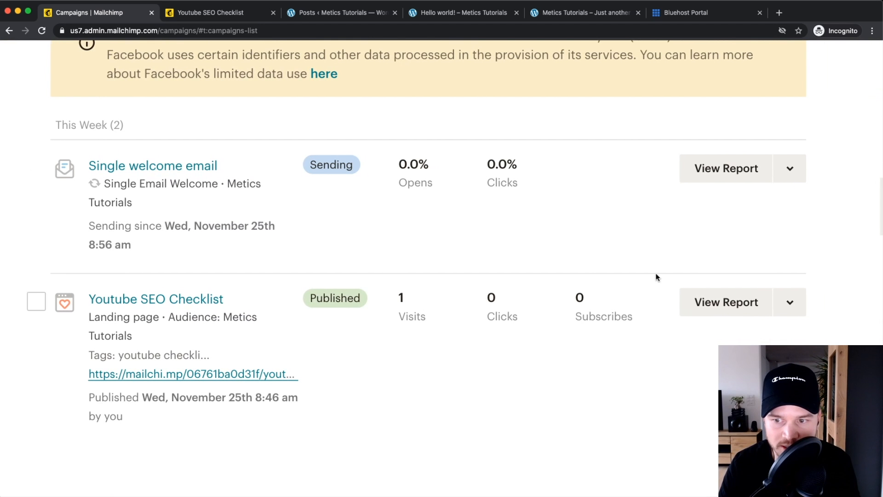
pyautogui.hscroll(1, 698, 294)
pyautogui.click(759, 302)
pyautogui.scroll(-2, 756, 303)
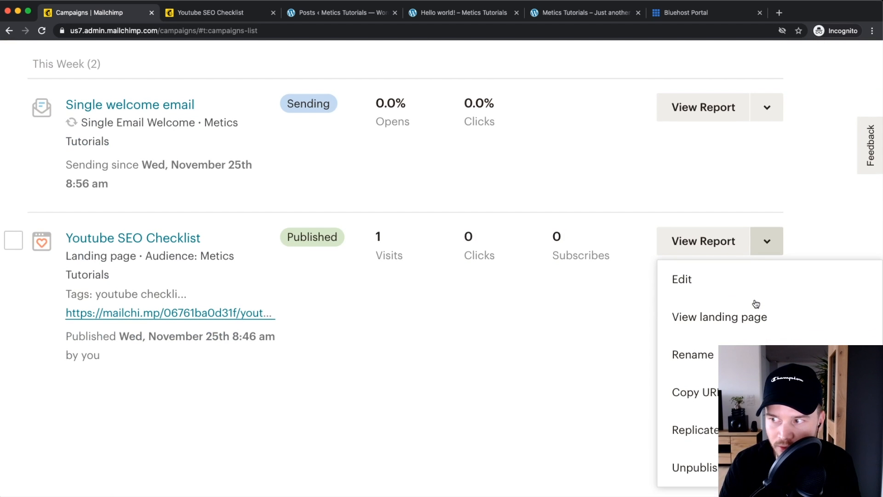
pyautogui.click(694, 283)
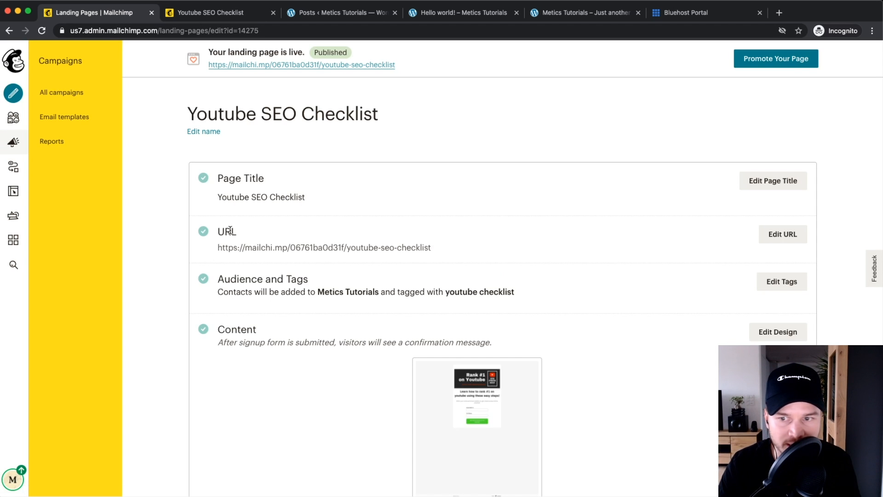
# Step: Switch the landing page URL to the custom domain content.meticstutorials.com
pyautogui.click(786, 238)
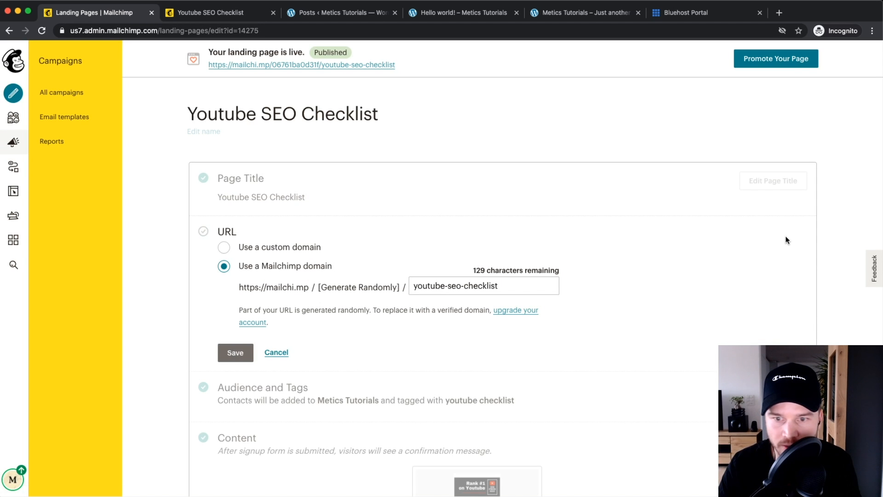
pyautogui.scroll(5, 225, 250)
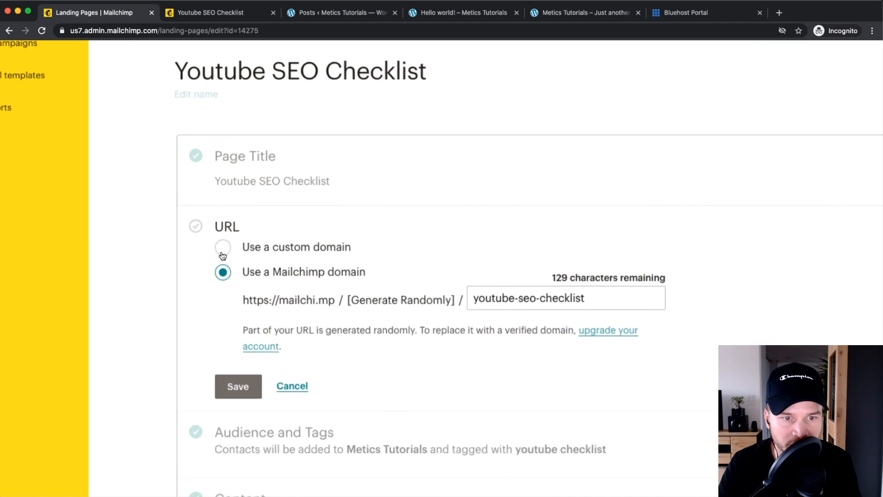
pyautogui.click(222, 247)
pyautogui.scroll(-5, 230, 251)
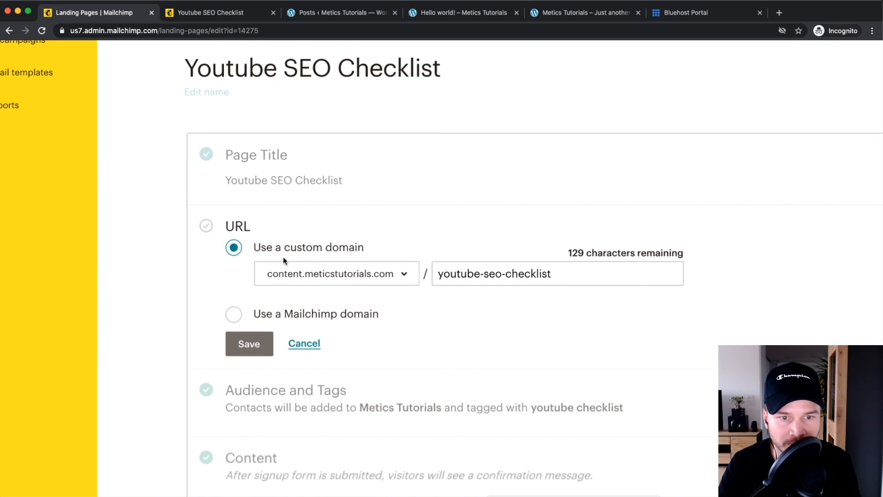
pyautogui.click(377, 275)
pyautogui.click(345, 309)
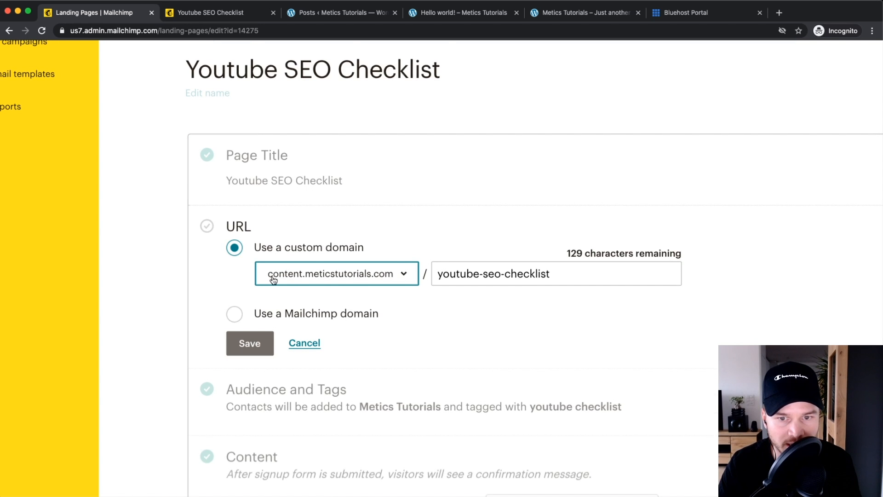
# Step: Remove 'seo-' from the slug and save the address as /youtube-checklist
pyautogui.scroll(5, 271, 278)
pyautogui.hscroll(4, 341, 280)
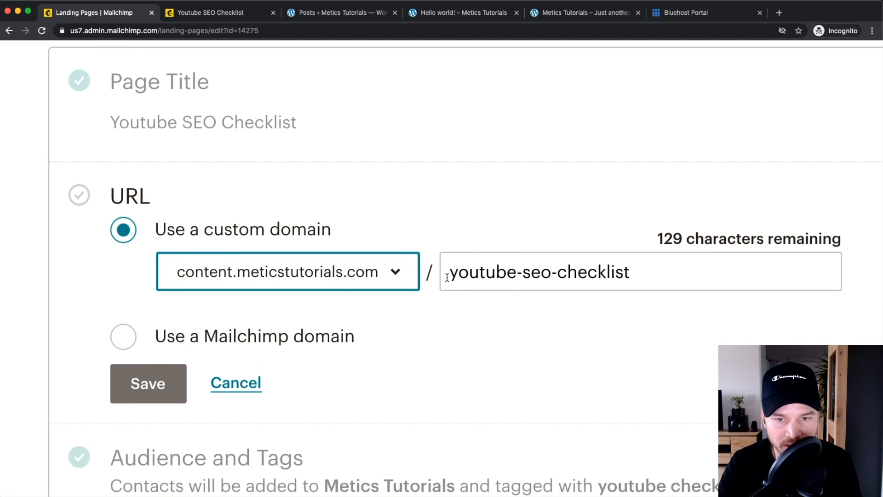
pyautogui.scroll(-5, 533, 273)
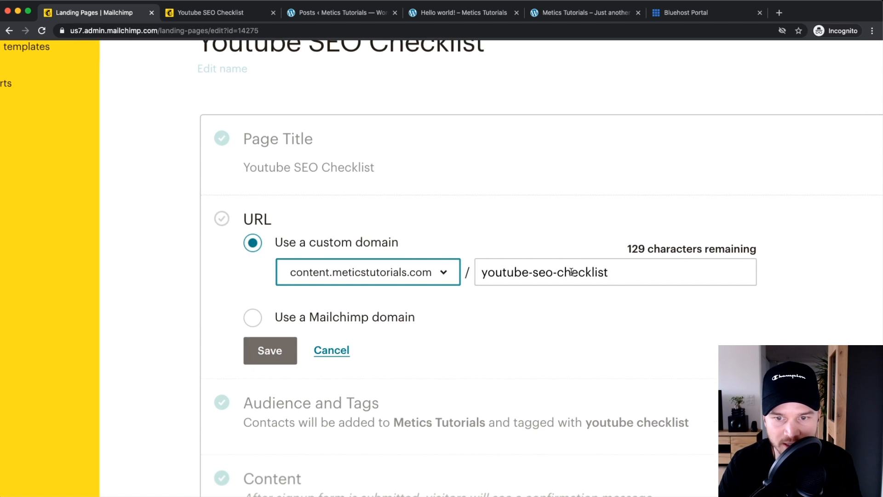
pyautogui.click(428, 266)
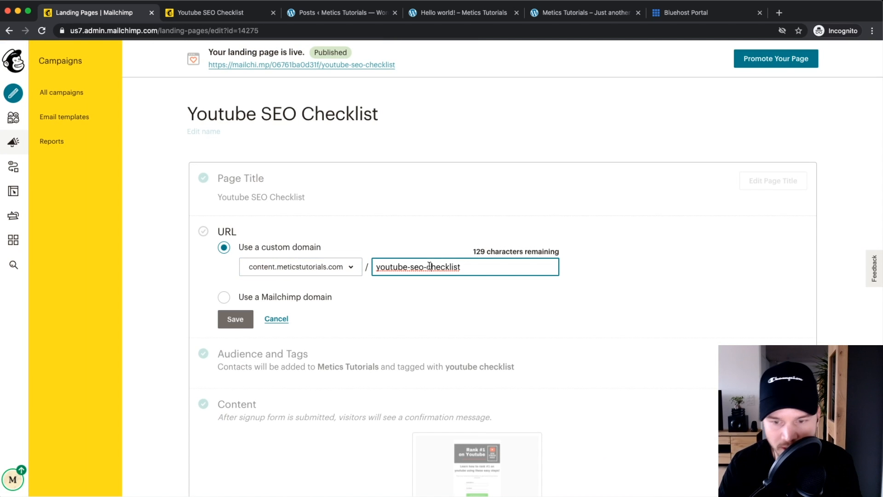
pyautogui.press('BackSpace')
pyautogui.press('BackSpace')
pyautogui.press('BackSpace')
pyautogui.press('BackSpace')
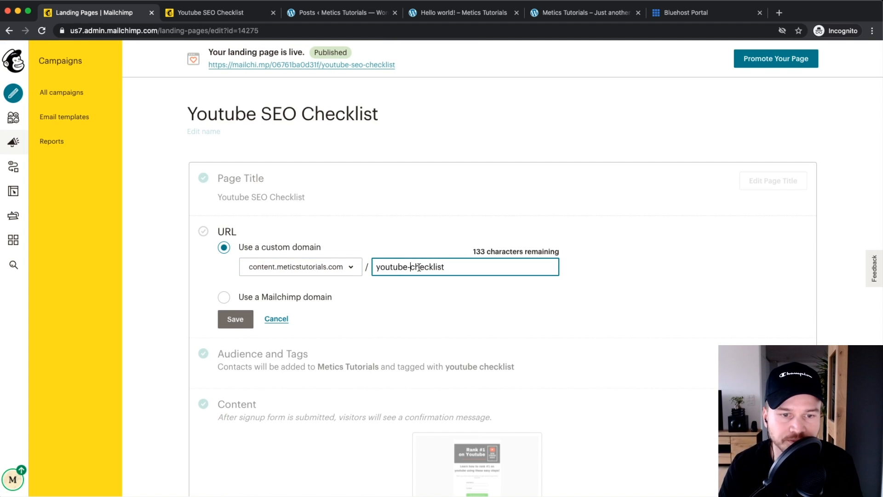
pyautogui.click(229, 320)
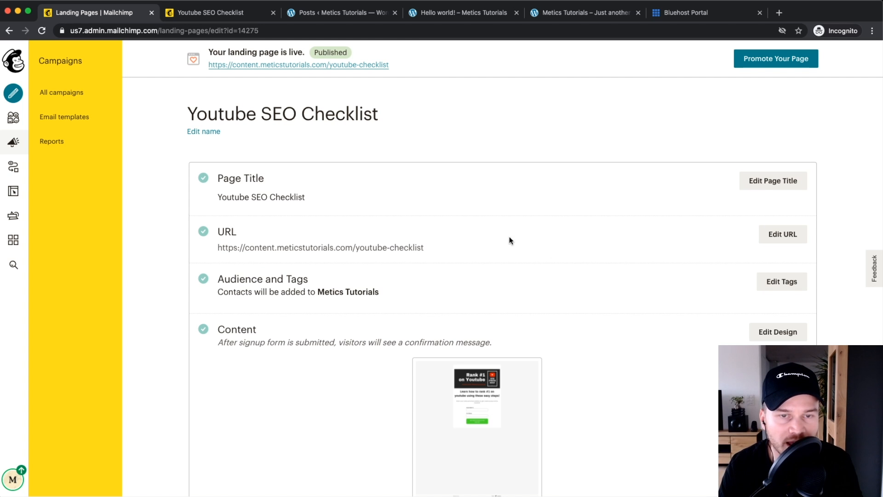
pyautogui.scroll(5, 266, 71)
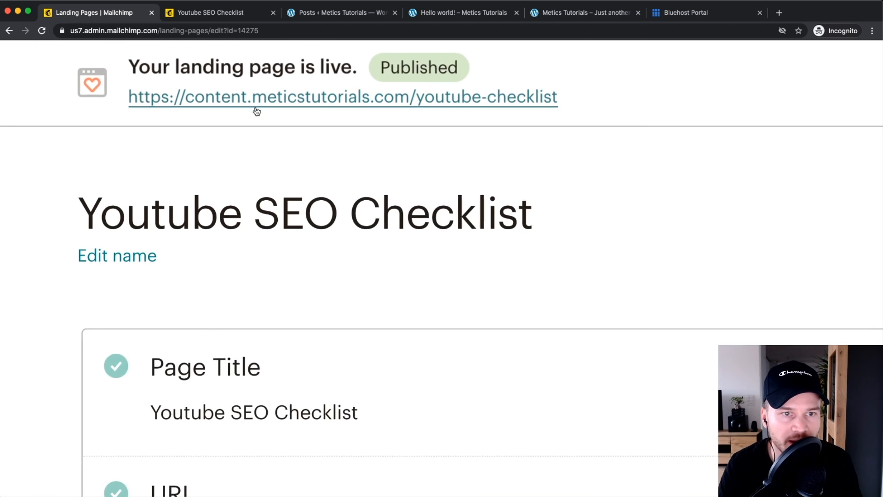
pyautogui.rightClick(300, 102)
# Step: Open the live landing page in a new tab and switch to it
pyautogui.click(300, 105)
pyautogui.scroll(-5, 573, 58)
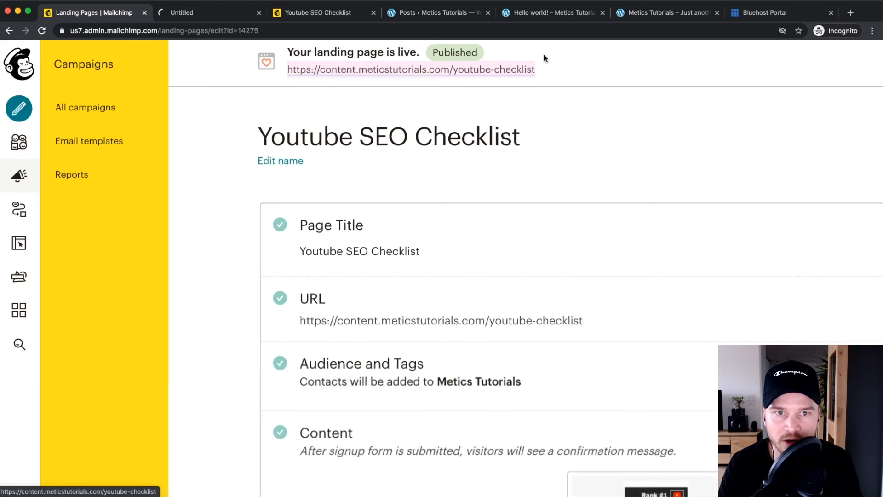
pyautogui.click(195, 14)
pyautogui.scroll(-3, 371, 178)
pyautogui.scroll(3, 214, 130)
pyautogui.scroll(-3, 380, 274)
# Step: Submit the sign-up form with a test email address and first name
pyautogui.click(378, 256)
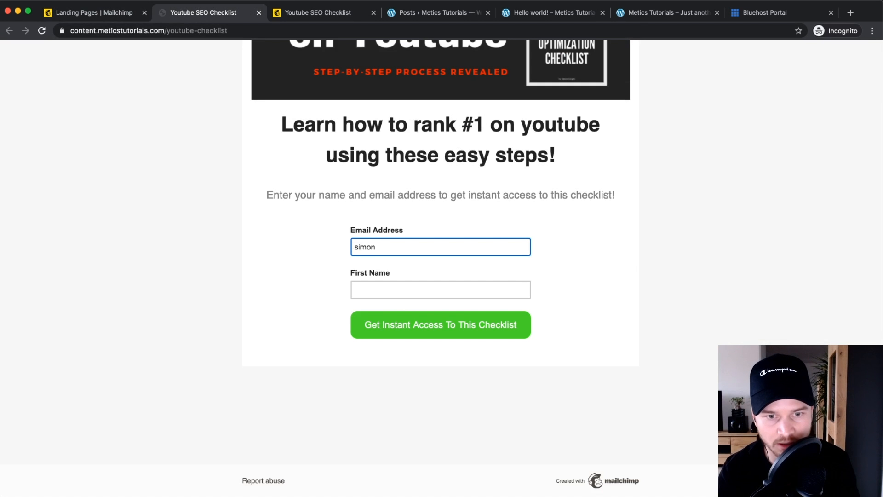
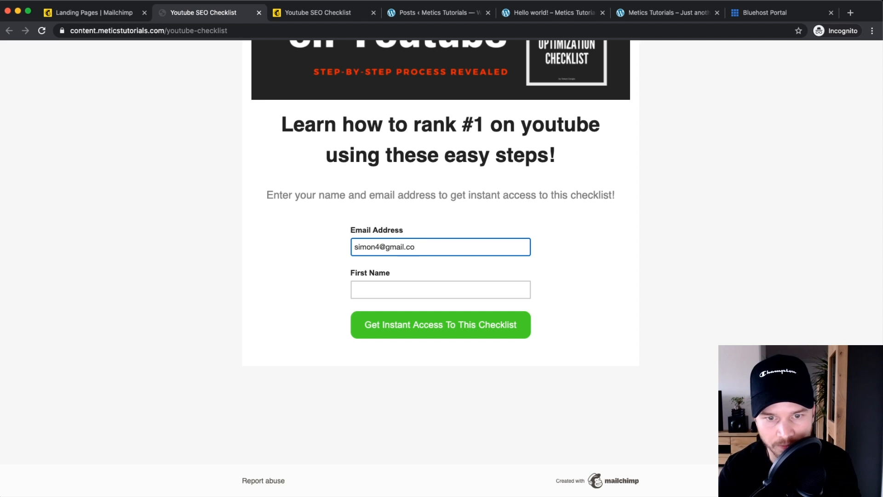
pyautogui.press('Tab')
pyautogui.write('Simon')
pyautogui.click(403, 324)
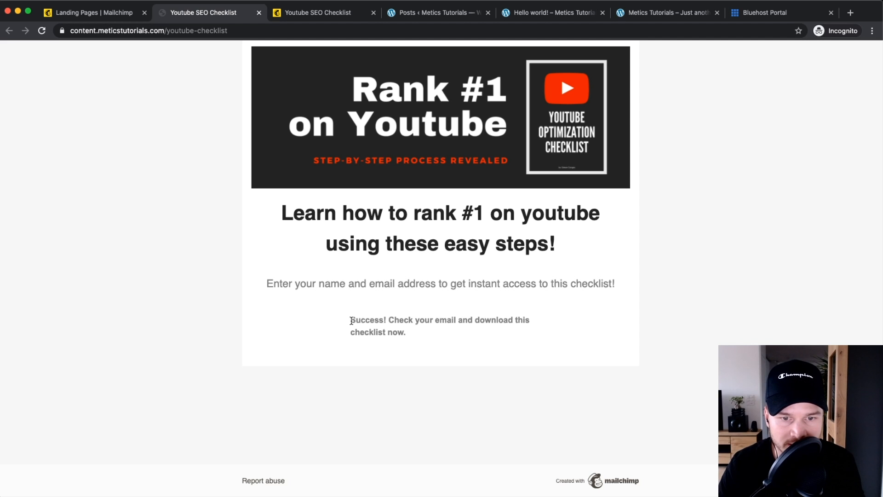
# Step: Check the success message and return to the Mailchimp landing page tab
pyautogui.moveTo(353, 319); pyautogui.dragTo(462, 339)
pyautogui.click(355, 317)
pyautogui.moveTo(355, 317); pyautogui.dragTo(420, 335)
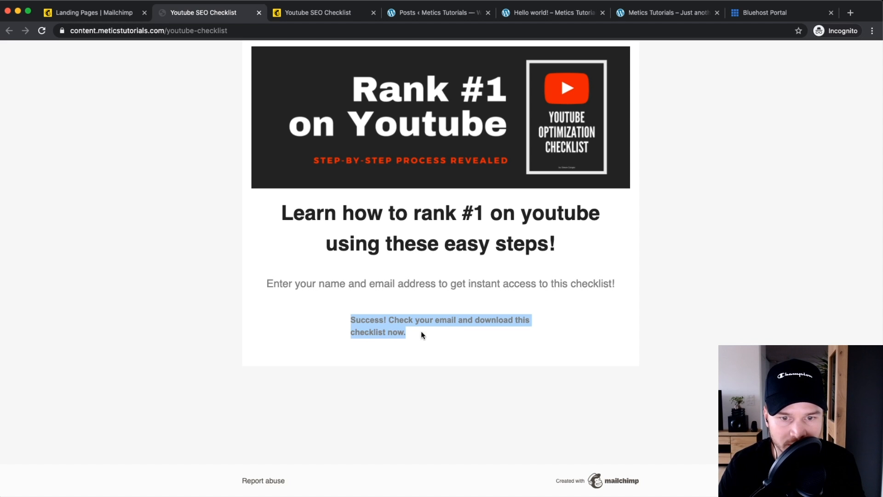
pyautogui.click(380, 314)
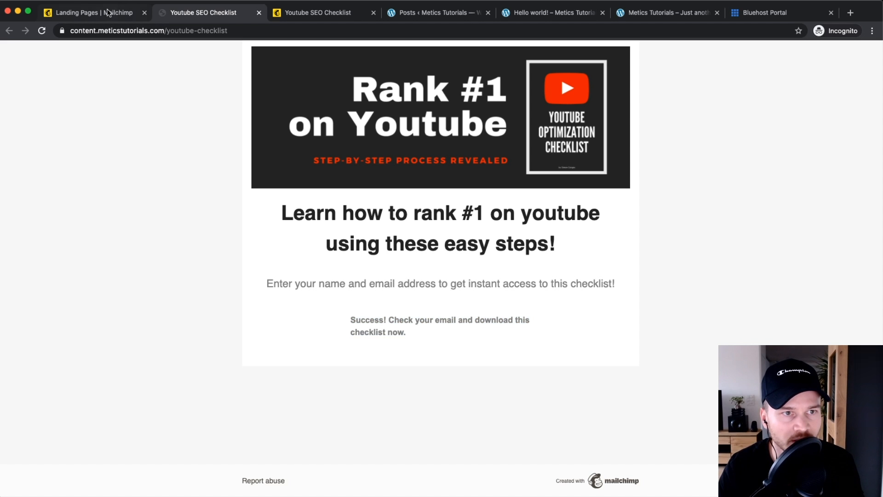
pyautogui.click(106, 12)
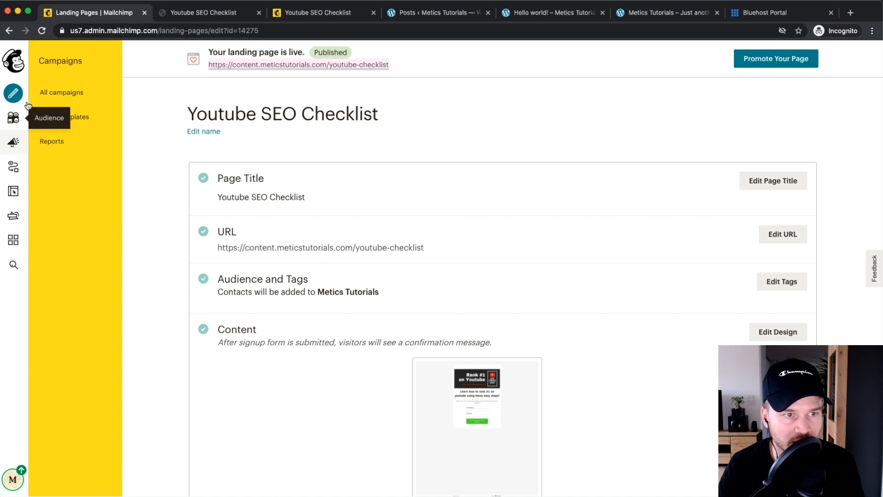
# Step: Show the audience's All contacts list and scroll through the subscribers
pyautogui.click(13, 117)
pyautogui.click(101, 118)
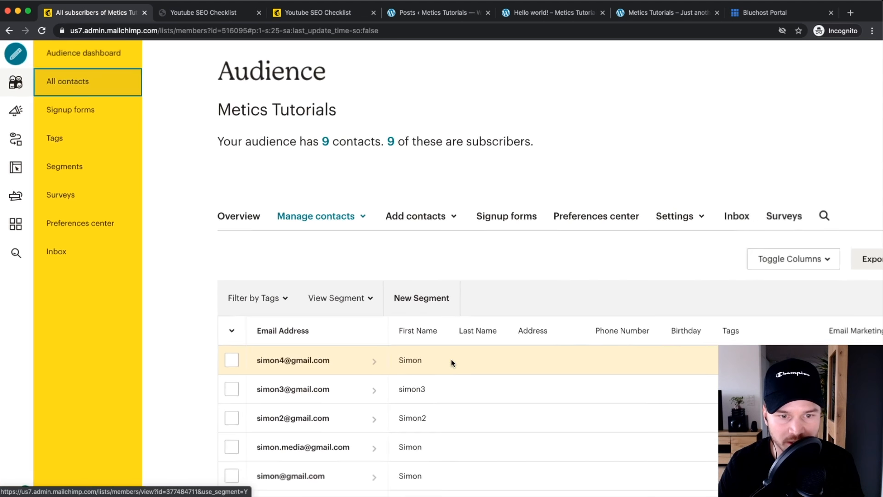
pyautogui.scroll(-3, 467, 365)
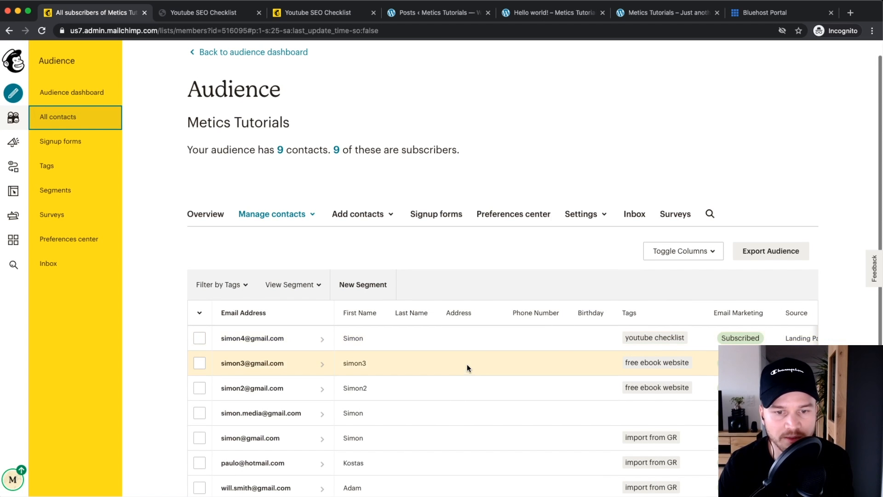
pyautogui.scroll(-1, 467, 365)
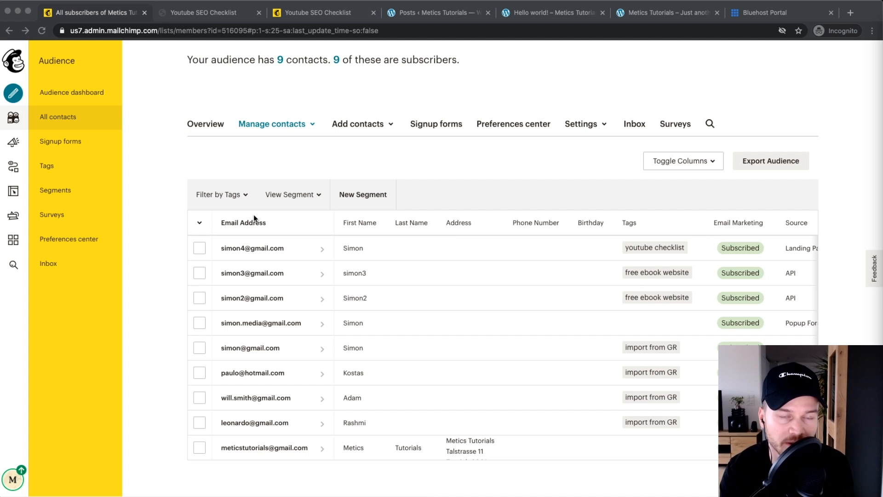
pyautogui.click(12, 93)
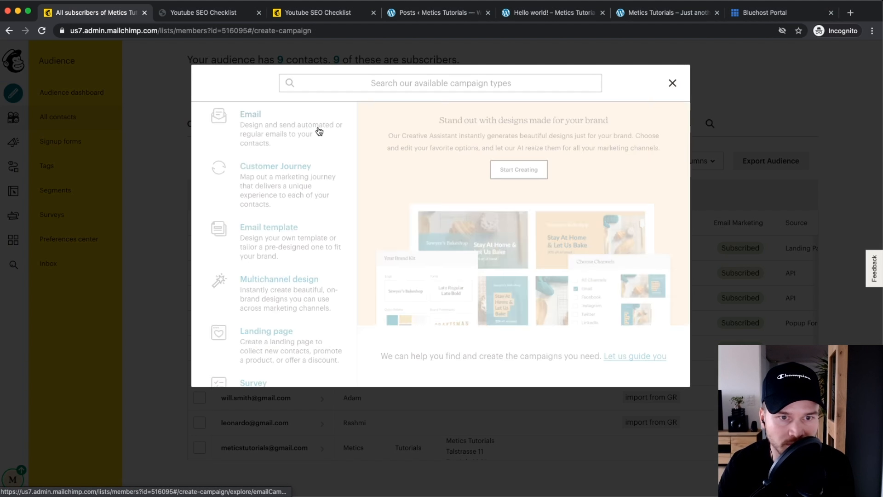
# Step: Create a Welcome new subscribers email automation named 'Welcome Email' and open its draft
pyautogui.click(281, 130)
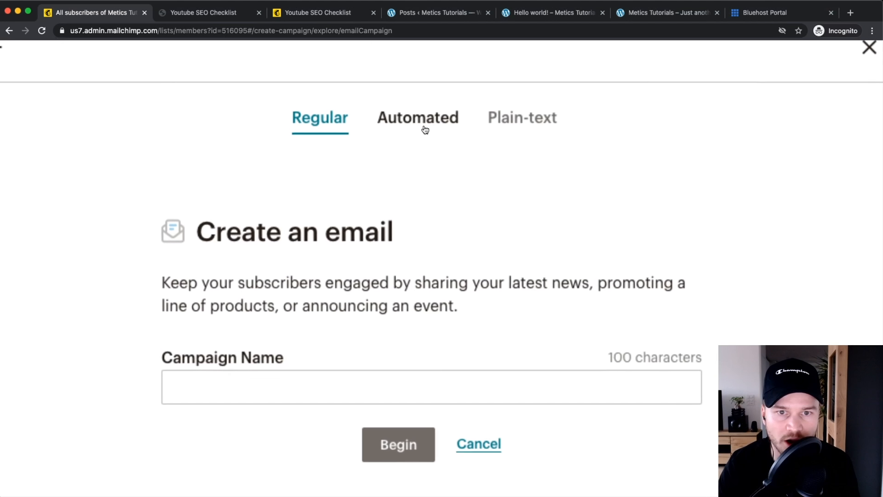
pyautogui.click(424, 122)
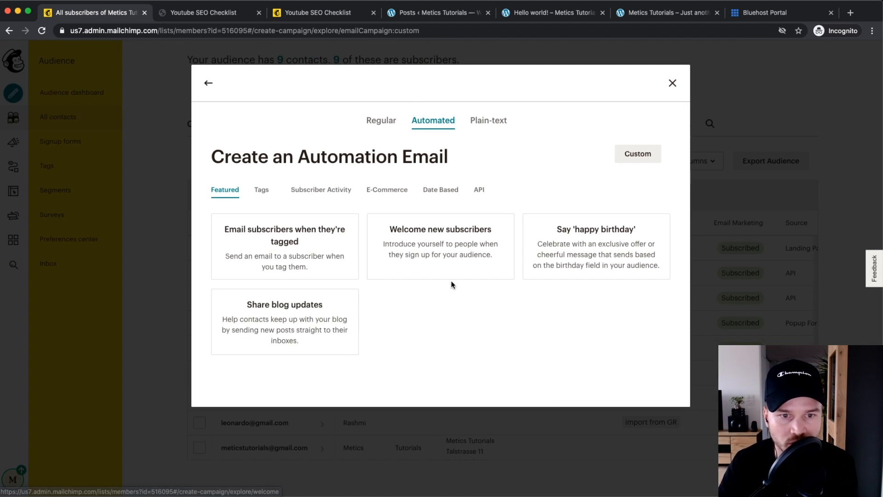
pyautogui.click(441, 252)
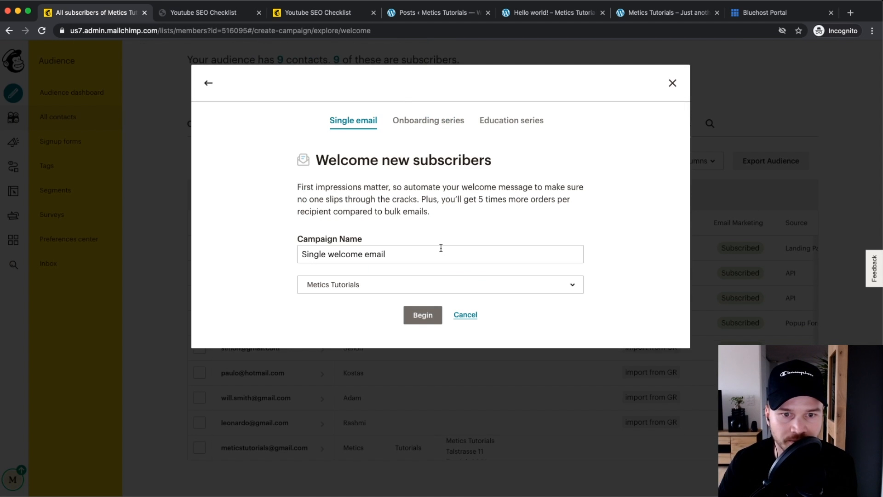
pyautogui.moveTo(415, 253); pyautogui.dragTo(290, 249)
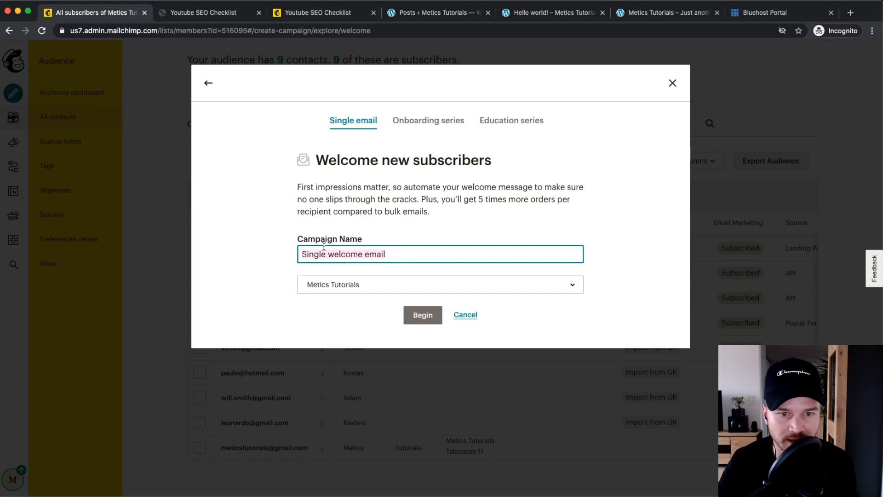
pyautogui.write('Welo')
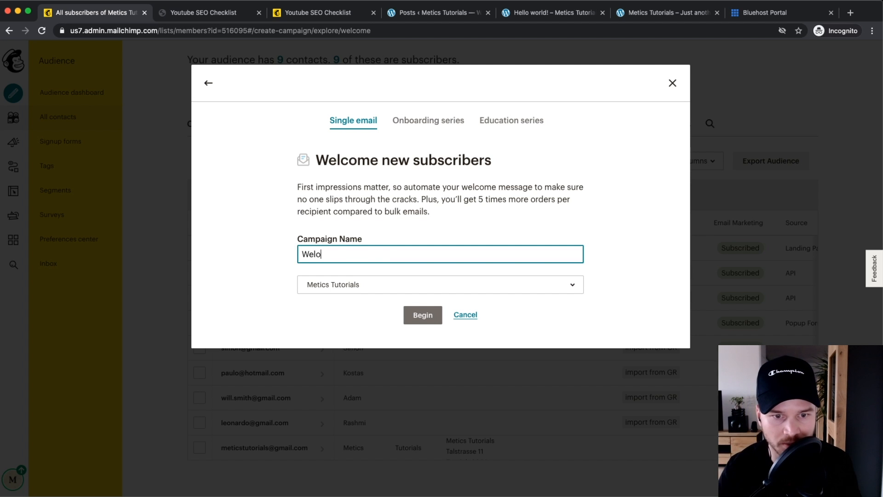
pyautogui.write('cop')
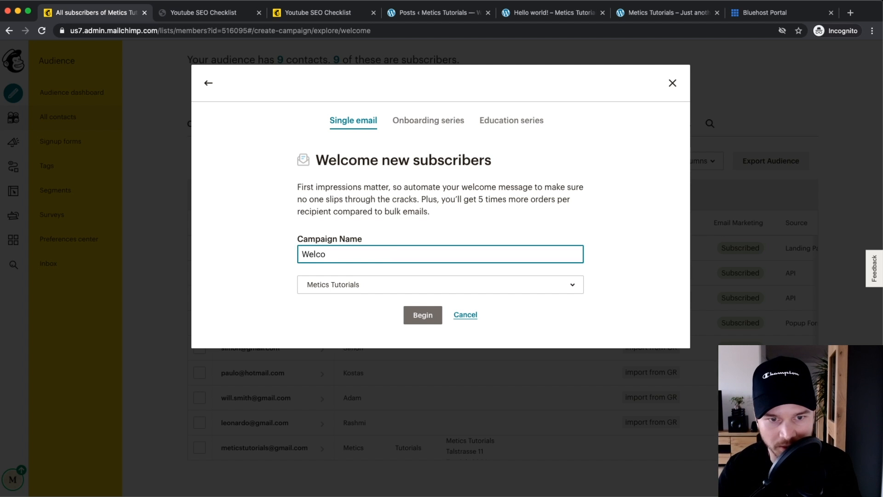
pyautogui.write('e Email')
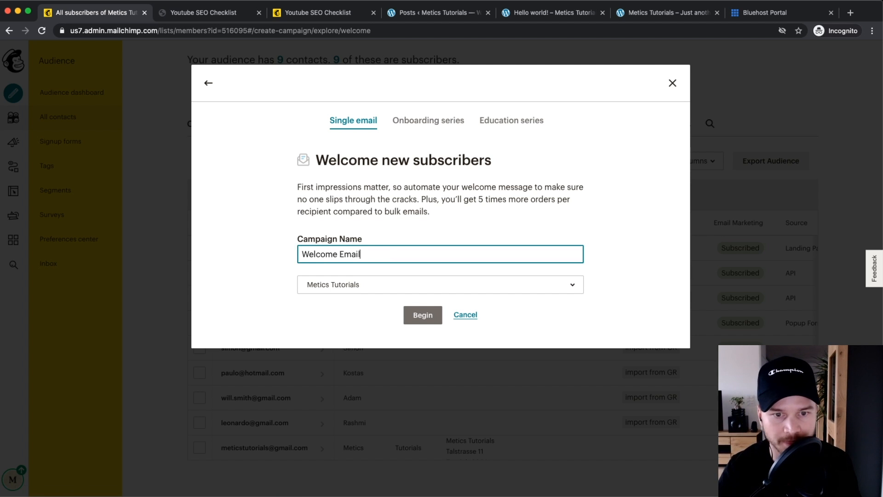
pyautogui.click(419, 314)
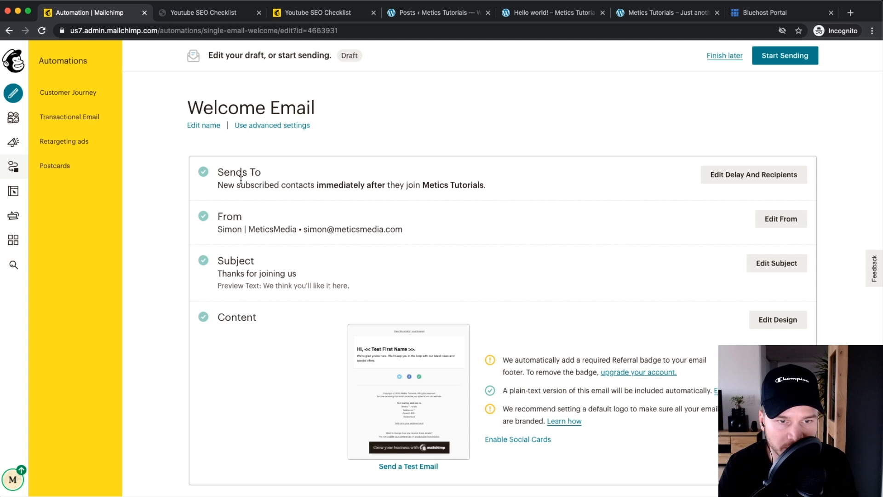
pyautogui.scroll(5, 253, 177)
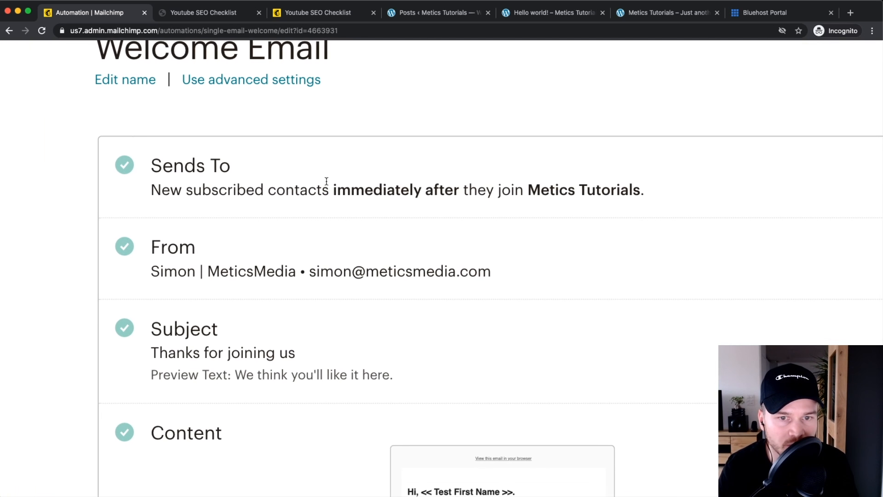
pyautogui.hscroll(2, 329, 190)
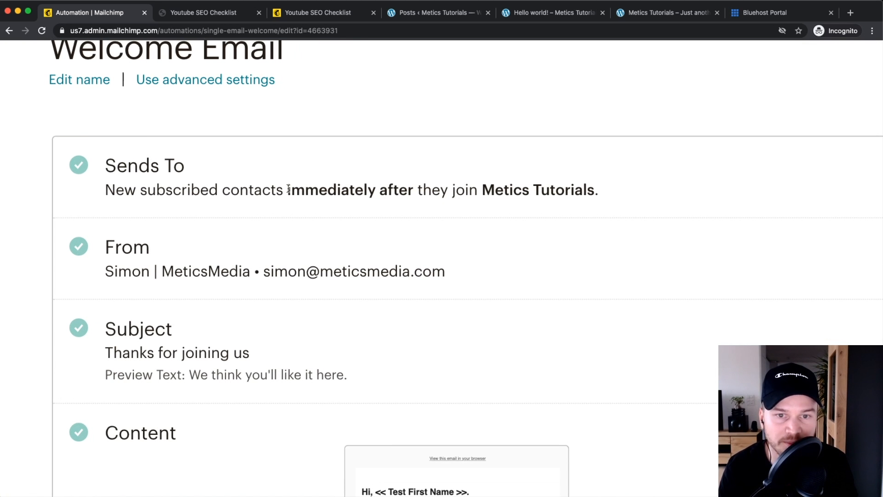
pyautogui.moveTo(288, 189); pyautogui.dragTo(376, 189)
pyautogui.moveTo(483, 189); pyautogui.dragTo(595, 190)
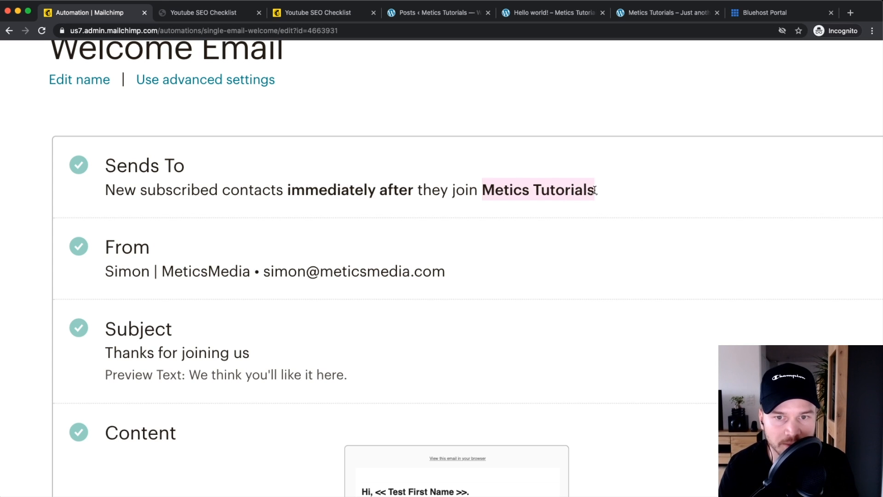
pyautogui.scroll(-3, 595, 190)
pyautogui.hscroll(2, 594, 190)
pyautogui.hscroll(1, 549, 226)
pyautogui.scroll(-3, 507, 251)
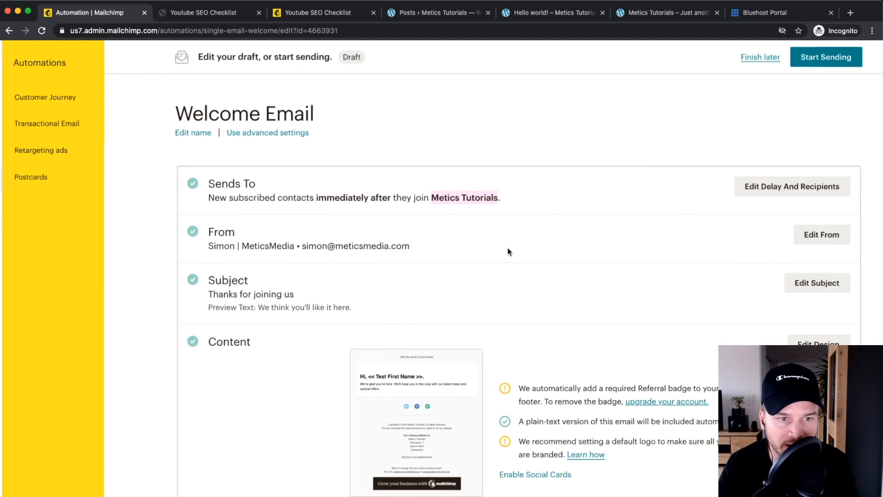
pyautogui.scroll(3, 217, 228)
pyautogui.scroll(-5, 286, 230)
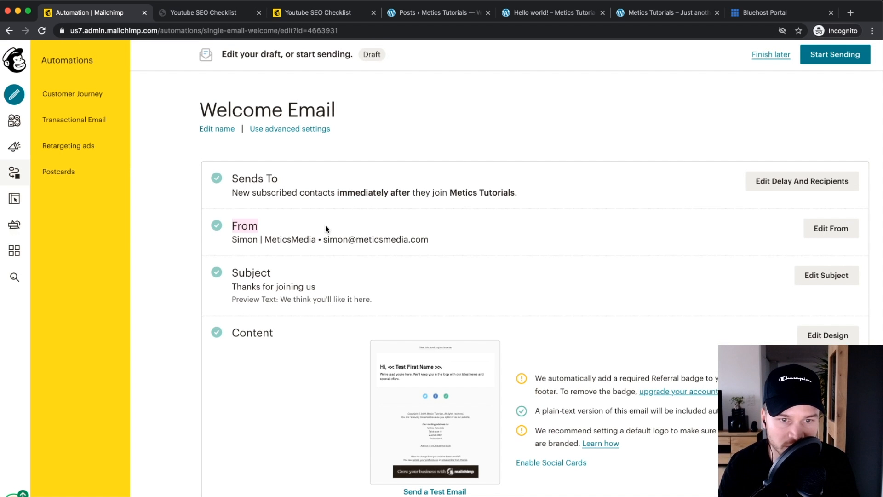
pyautogui.scroll(3, 248, 240)
pyautogui.scroll(3, 248, 240)
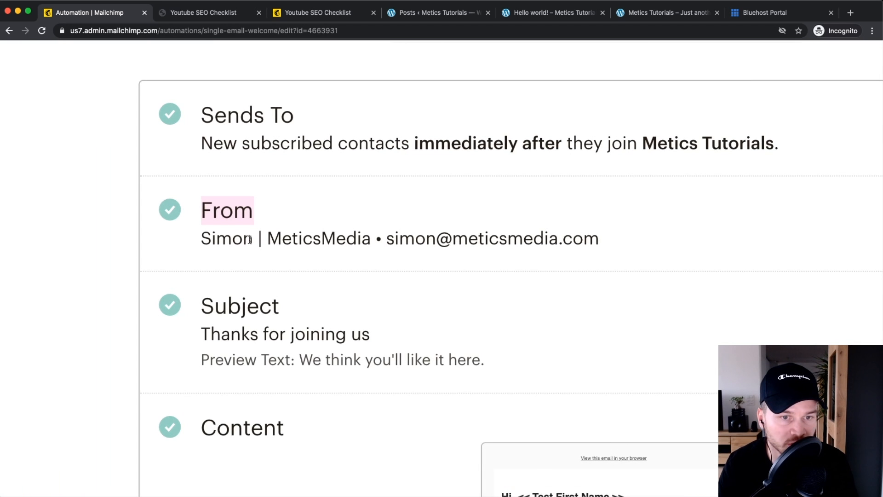
pyautogui.hscroll(3, 250, 240)
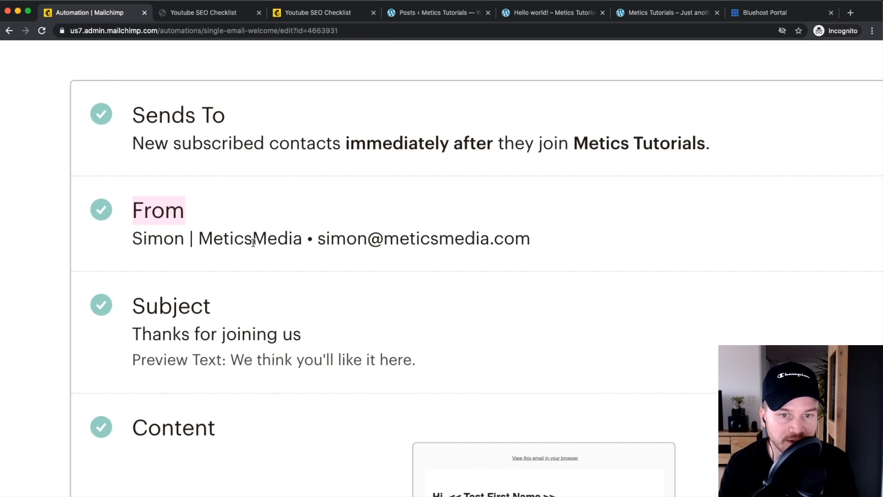
pyautogui.moveTo(133, 238); pyautogui.dragTo(518, 233)
pyautogui.click(333, 236)
pyautogui.scroll(-5, 547, 242)
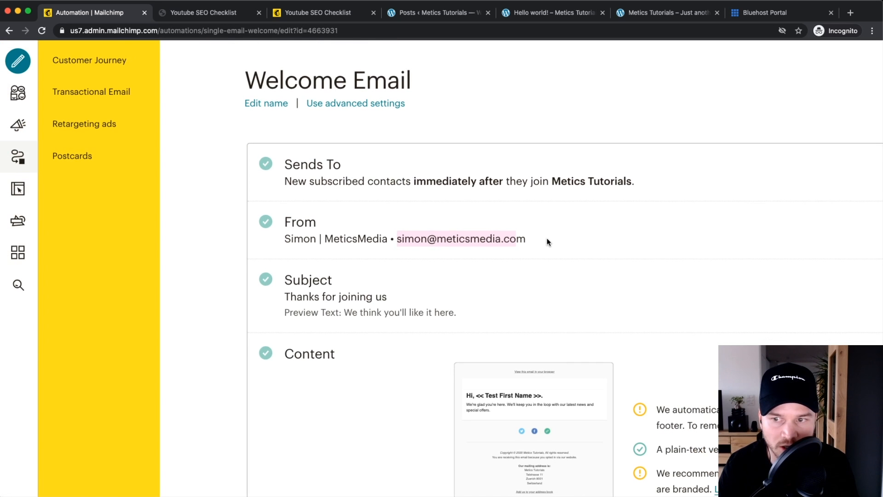
pyautogui.hscroll(3, 570, 239)
pyautogui.hscroll(2, 303, 209)
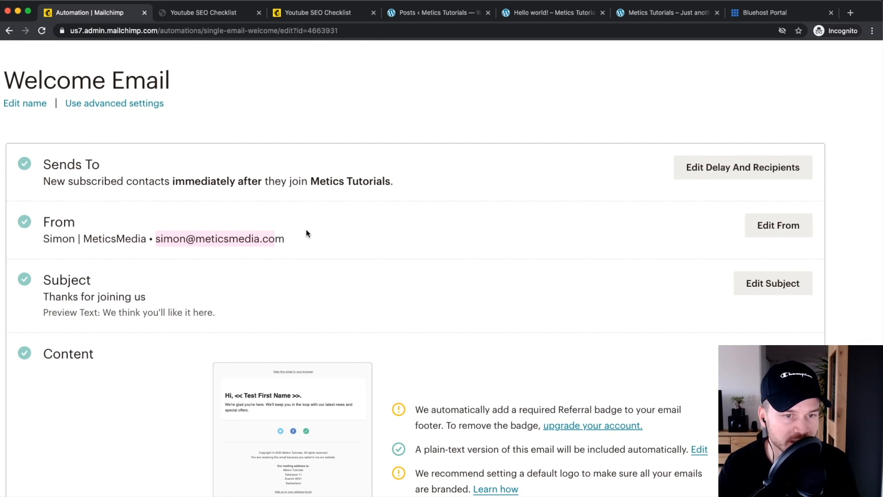
pyautogui.hscroll(2, 674, 249)
pyautogui.click(750, 225)
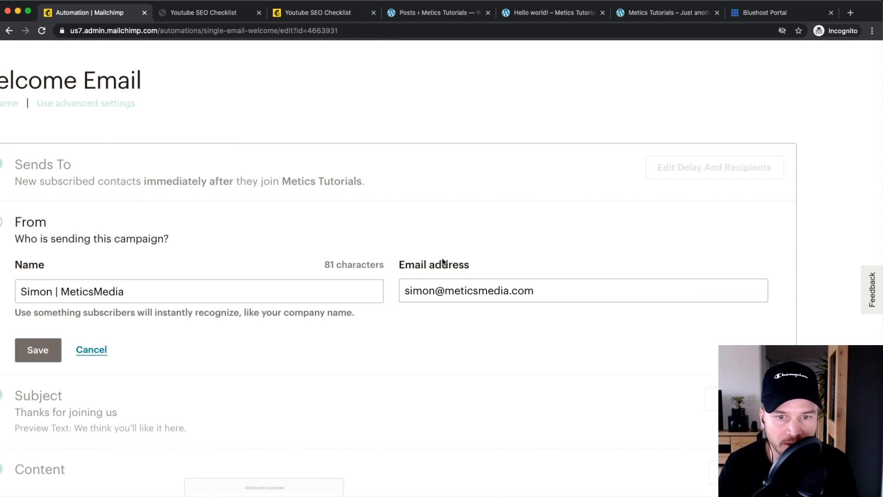
pyautogui.scroll(-5, 521, 249)
pyautogui.moveTo(220, 269); pyautogui.dragTo(322, 264)
pyautogui.moveTo(554, 269); pyautogui.dragTo(502, 269)
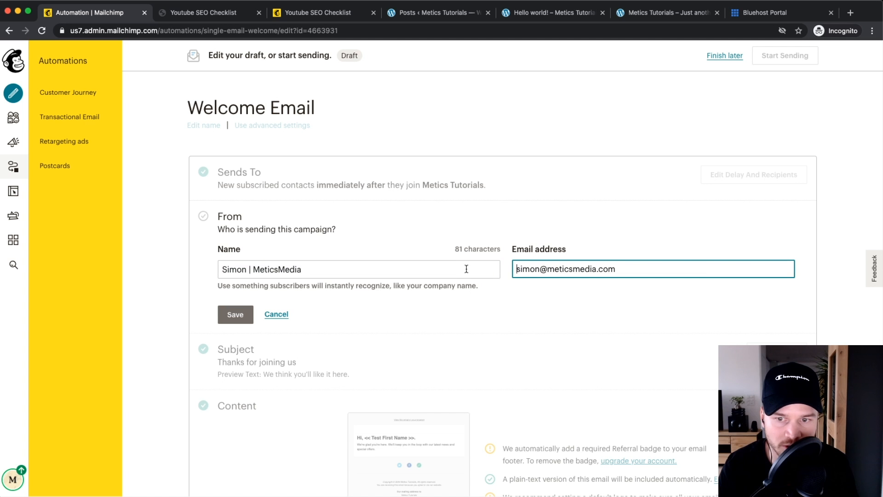
pyautogui.click(278, 314)
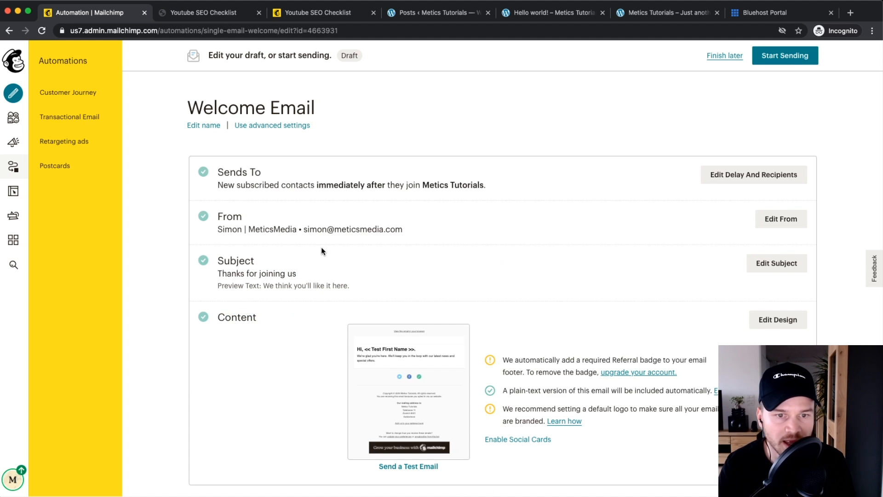
pyautogui.scroll(-1, 321, 248)
pyautogui.scroll(4, 319, 248)
pyautogui.scroll(-4, 315, 250)
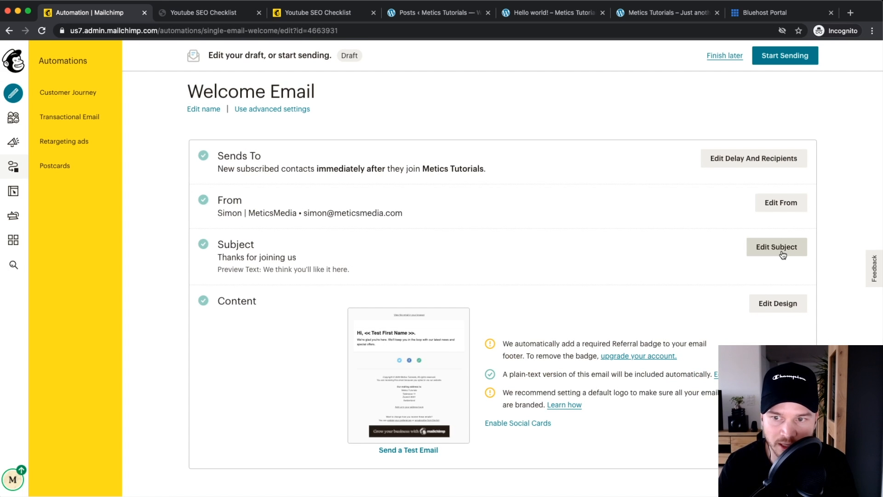
# Step: Set the subject line to 'Welcome! Here's your checklist [download]'
pyautogui.click(782, 255)
pyautogui.scroll(5, 220, 290)
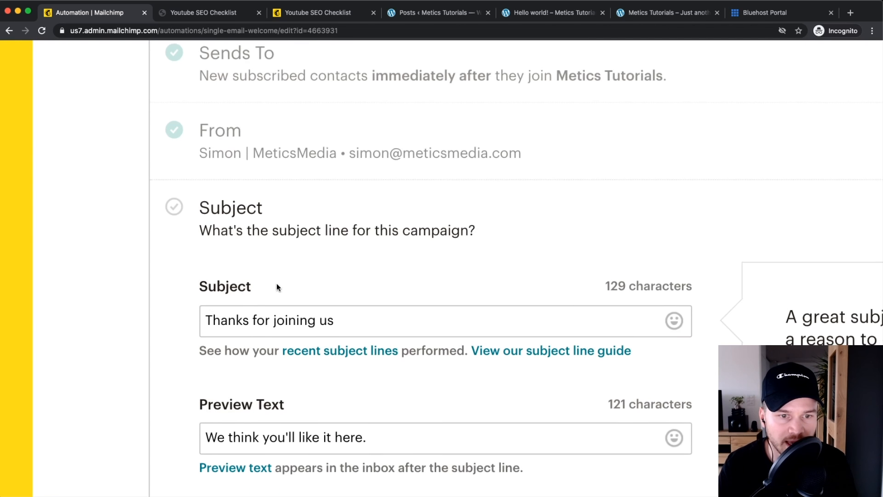
pyautogui.scroll(-4, 411, 245)
pyautogui.hscroll(2, 310, 229)
pyautogui.moveTo(310, 228); pyautogui.dragTo(134, 235)
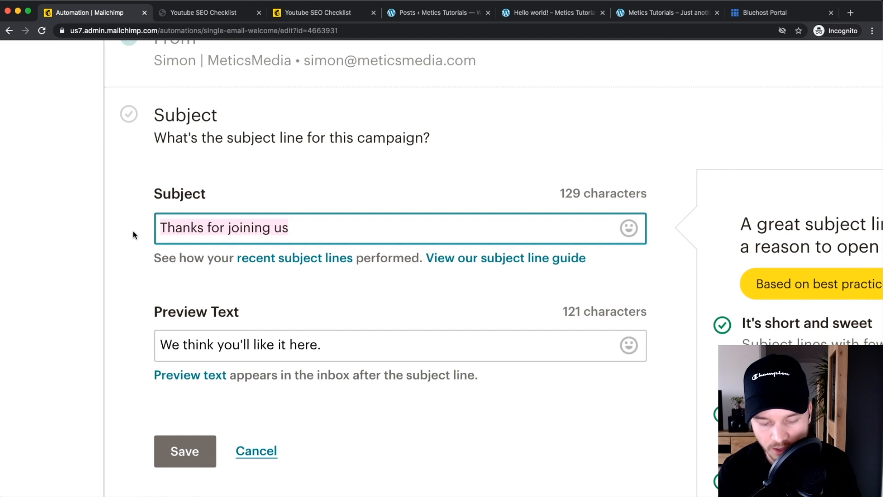
pyautogui.write('Welcome')
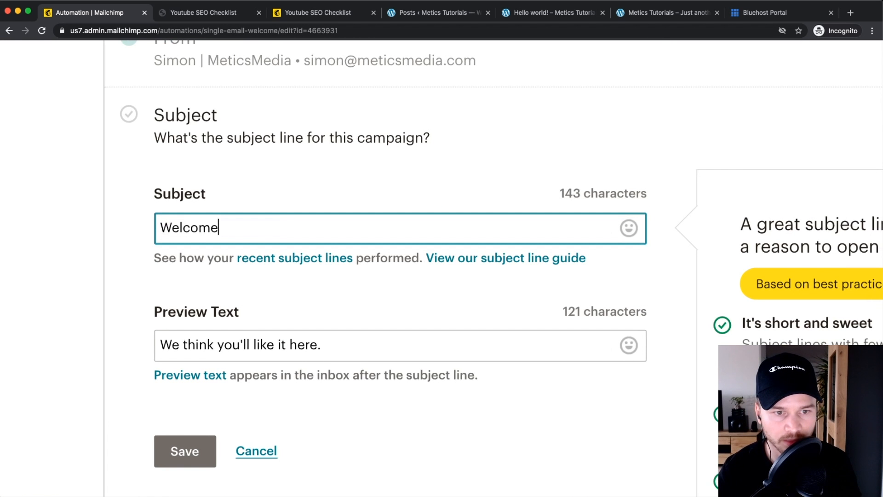
pyautogui.write("! Here's ")
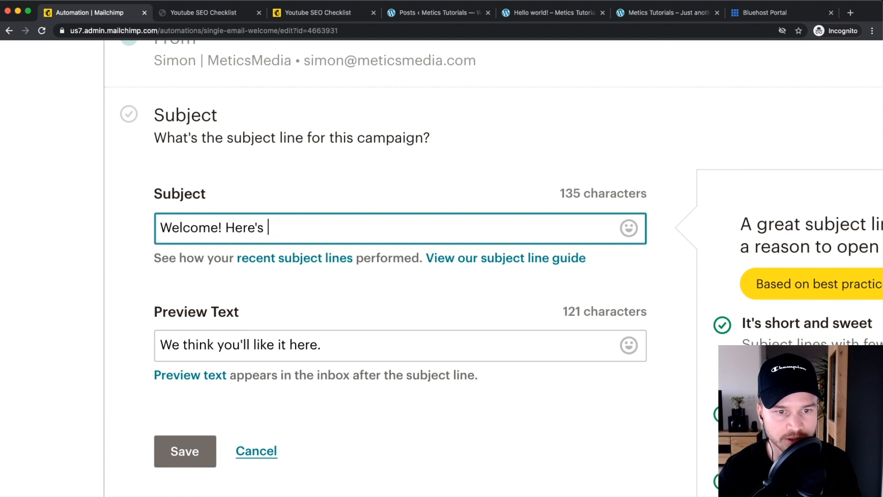
pyautogui.write('your checklist')
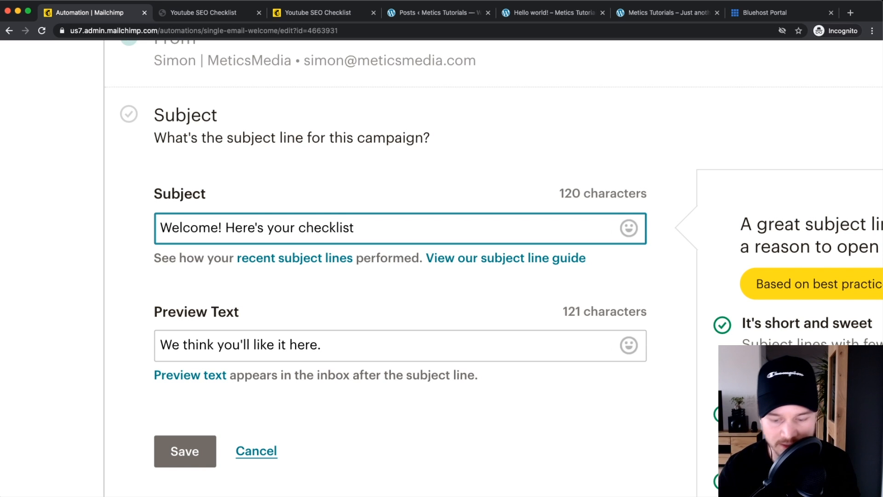
pyautogui.write(' []')
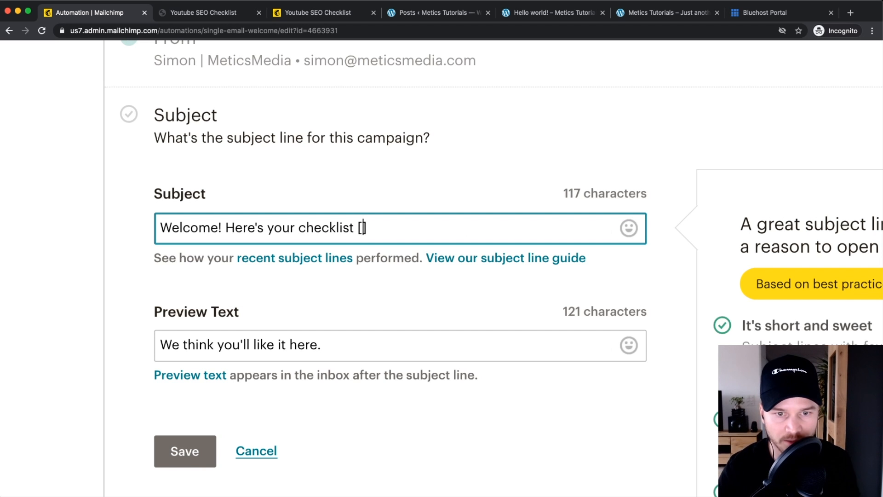
pyautogui.write('download')
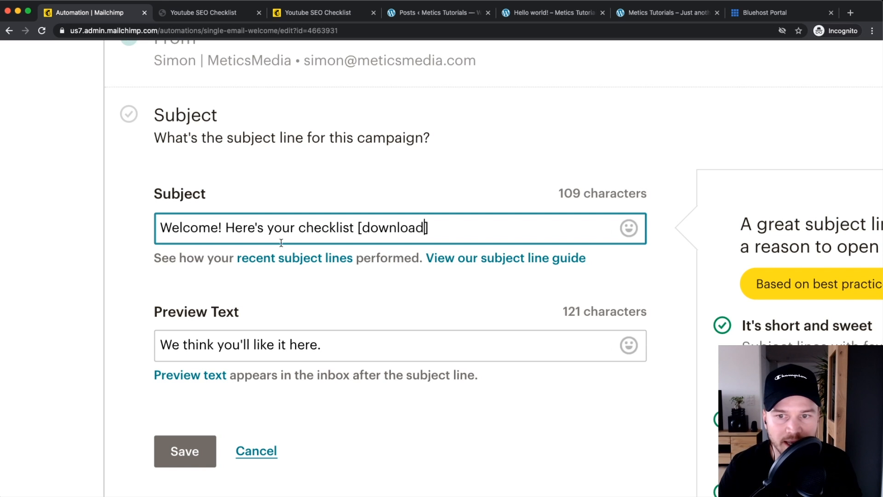
pyautogui.scroll(-1, 164, 289)
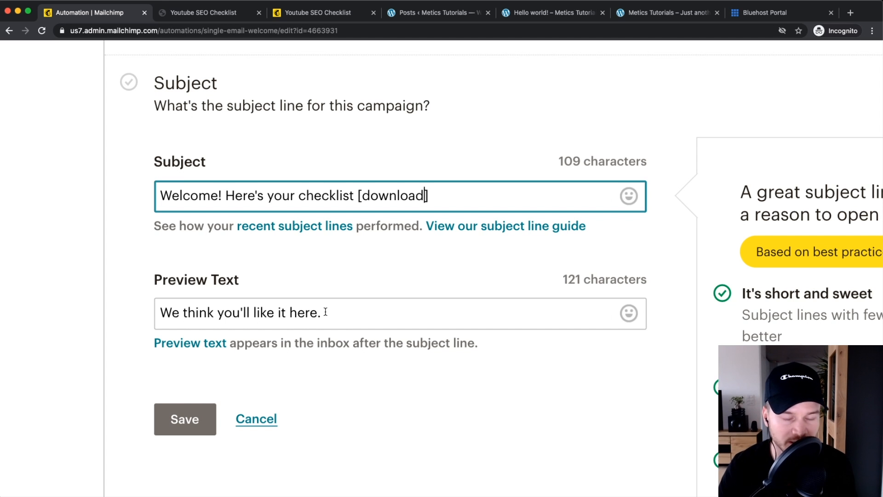
# Step: Replace the preview text with 'Here's the download link for the checklist...' and save both
pyautogui.moveTo(339, 311); pyautogui.dragTo(196, 313)
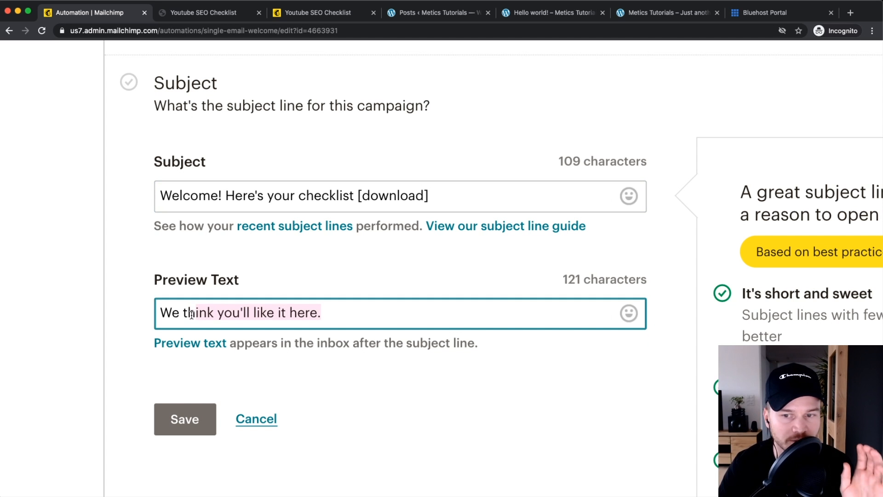
pyautogui.click(340, 313)
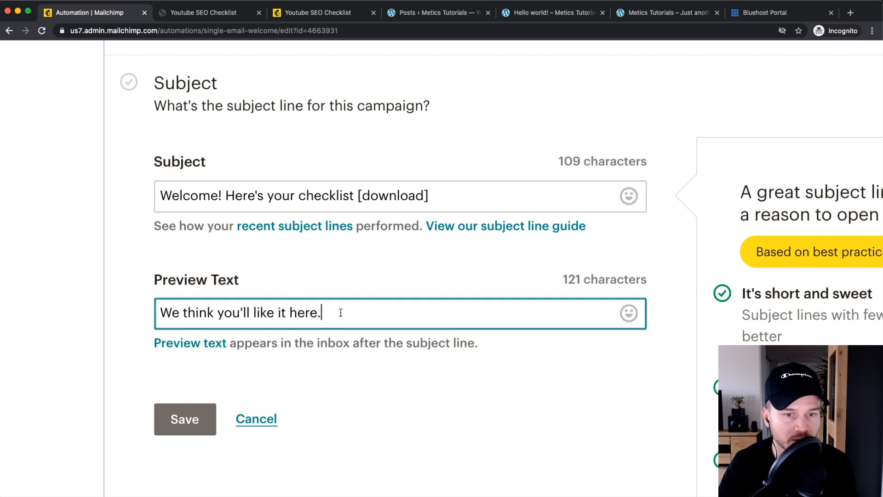
pyautogui.moveTo(341, 313); pyautogui.dragTo(164, 317)
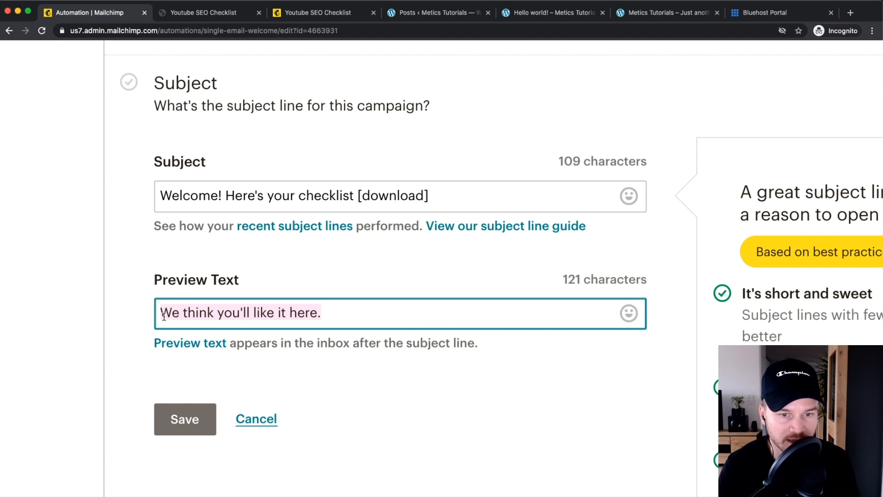
pyautogui.press('BackSpace')
pyautogui.write('H')
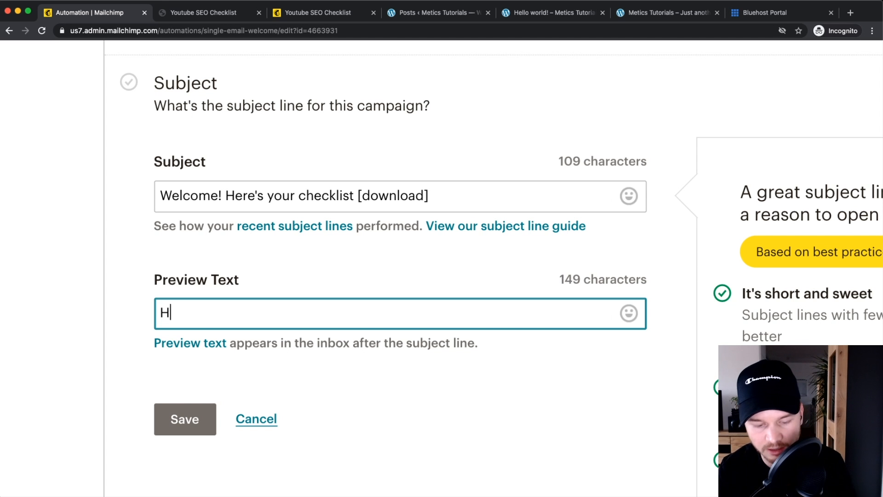
pyautogui.write("ere's the download link for the checklist...")
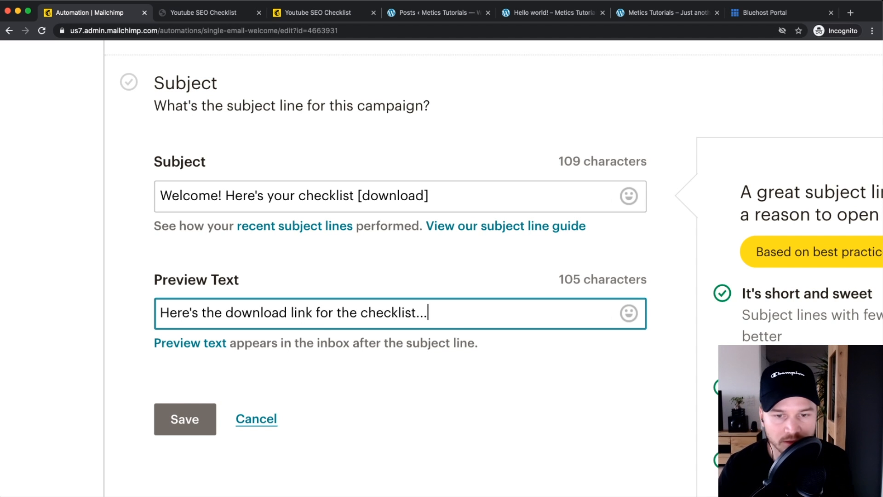
pyautogui.press('super+minus')
pyautogui.press('super+minus')
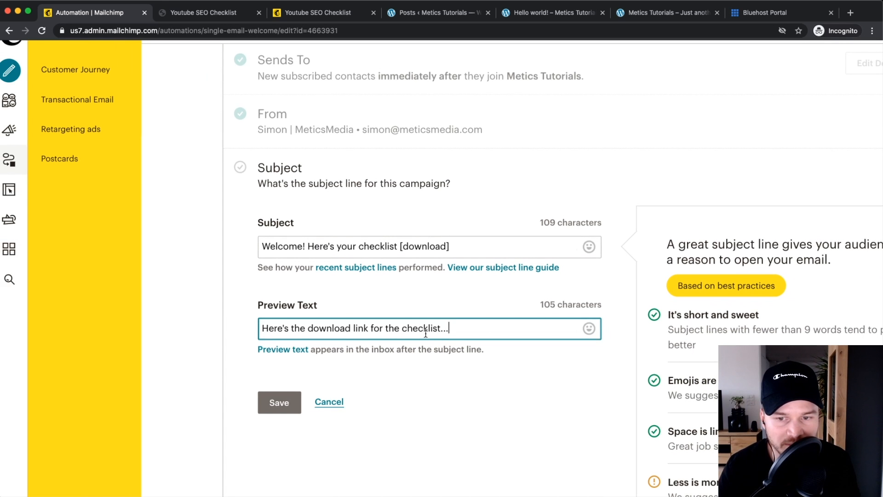
pyautogui.click(472, 381)
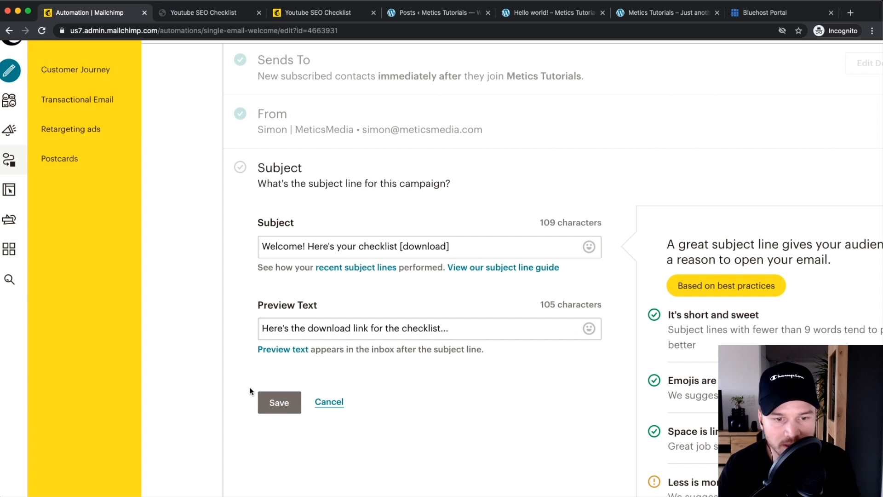
pyautogui.click(282, 404)
pyautogui.scroll(-2, 425, 361)
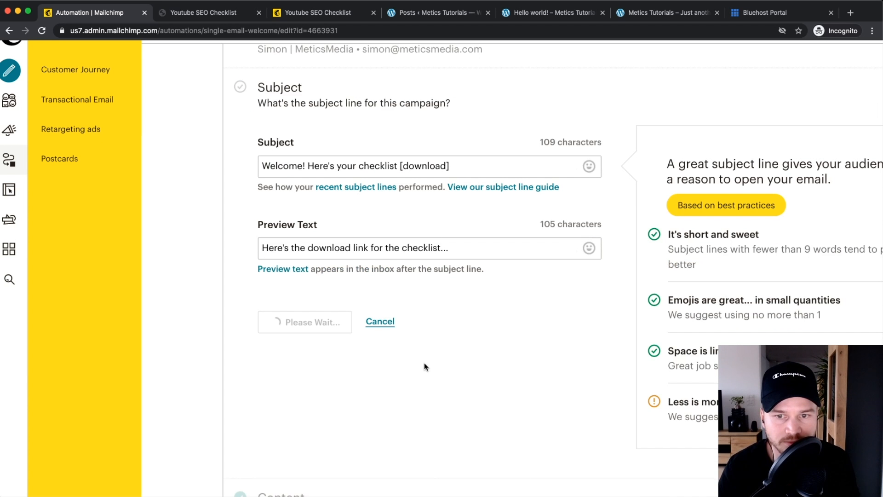
pyautogui.press('super+minus')
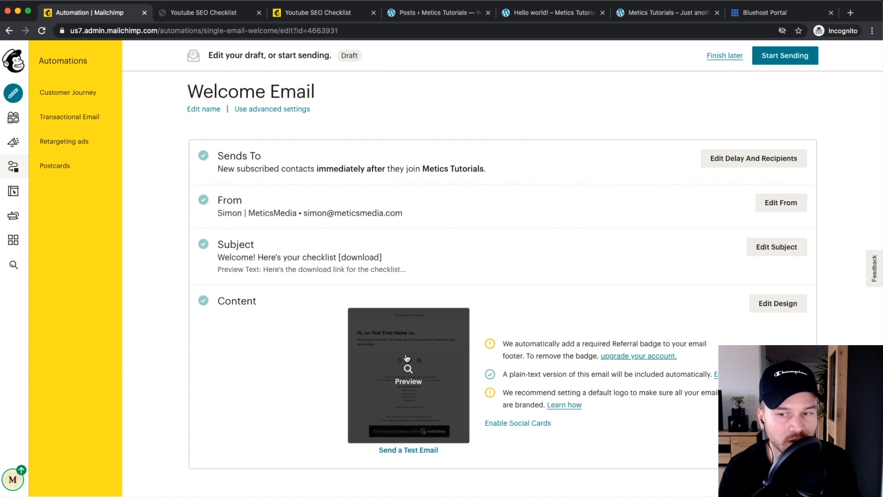
# Step: Drop an image block below the logo in the Welcome Email design and review its style and settings
pyautogui.click(778, 304)
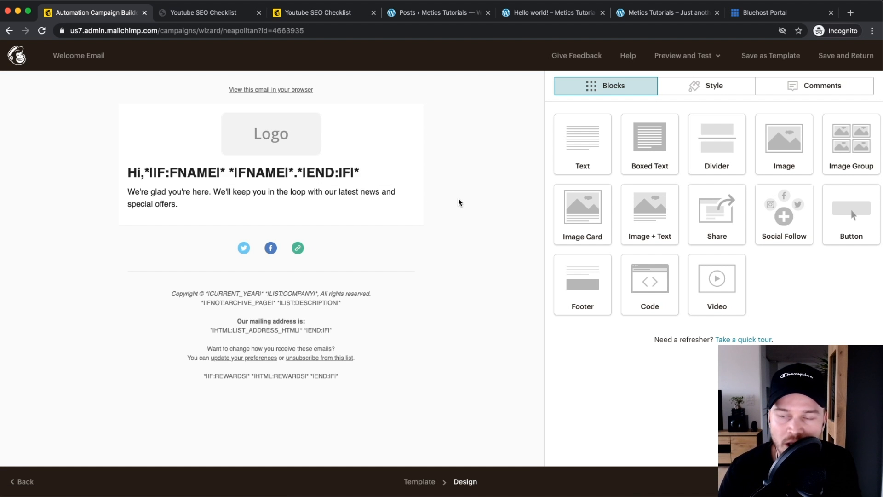
pyautogui.moveTo(778, 152); pyautogui.dragTo(286, 166)
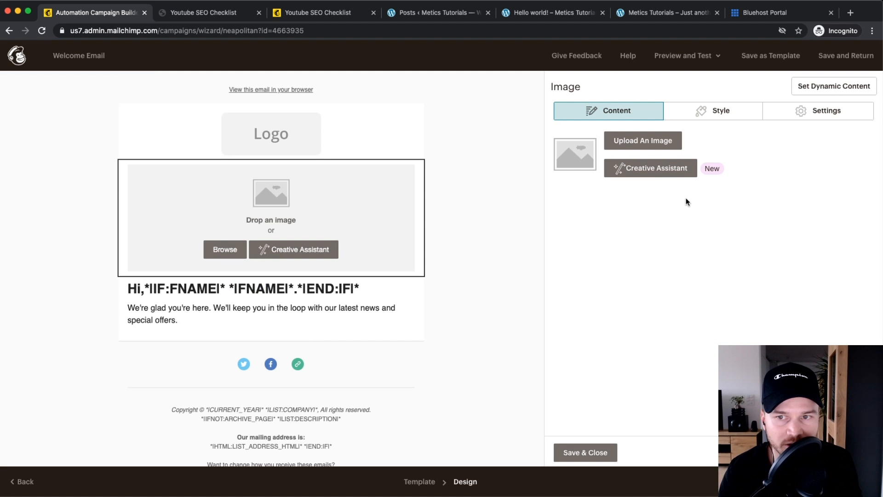
pyautogui.click(732, 115)
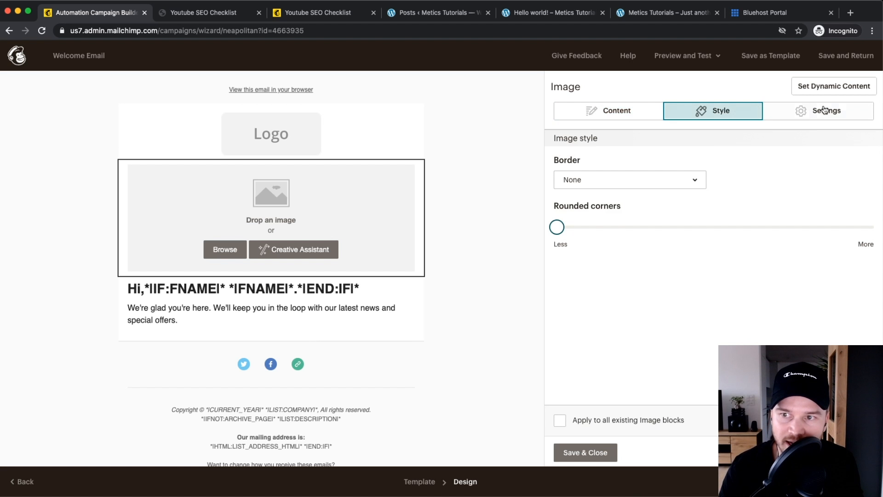
pyautogui.click(824, 109)
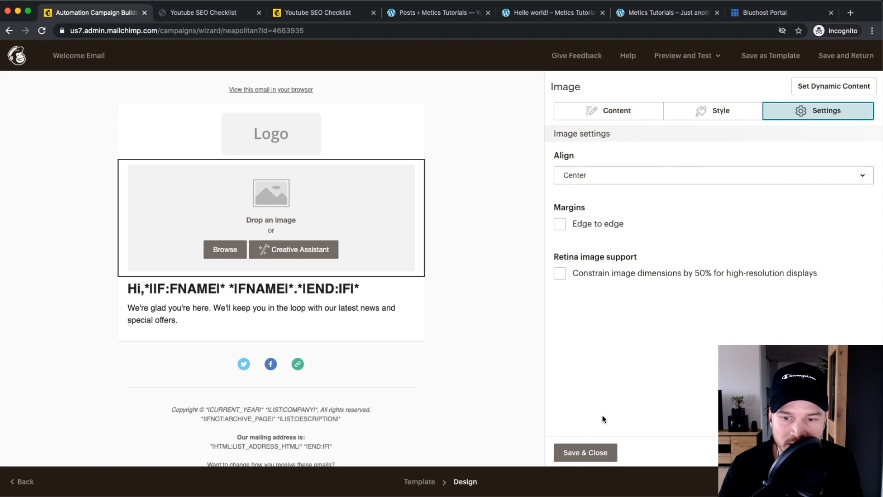
pyautogui.click(576, 451)
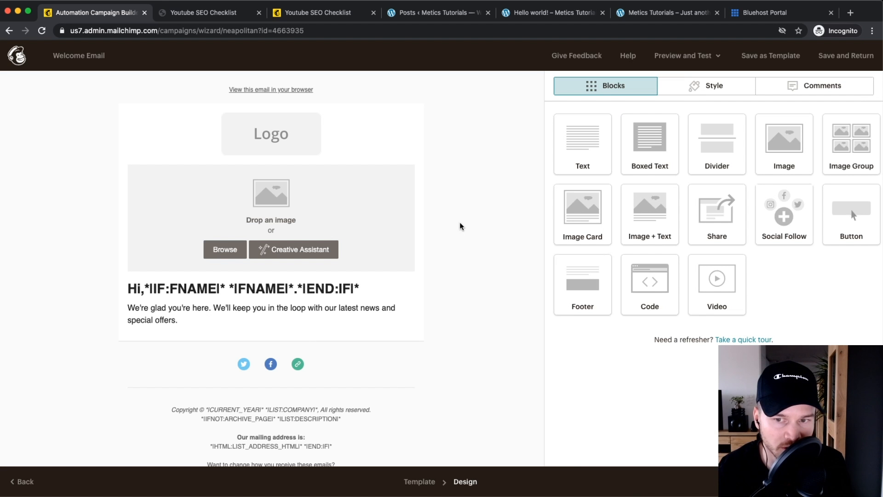
pyautogui.moveTo(392, 207)
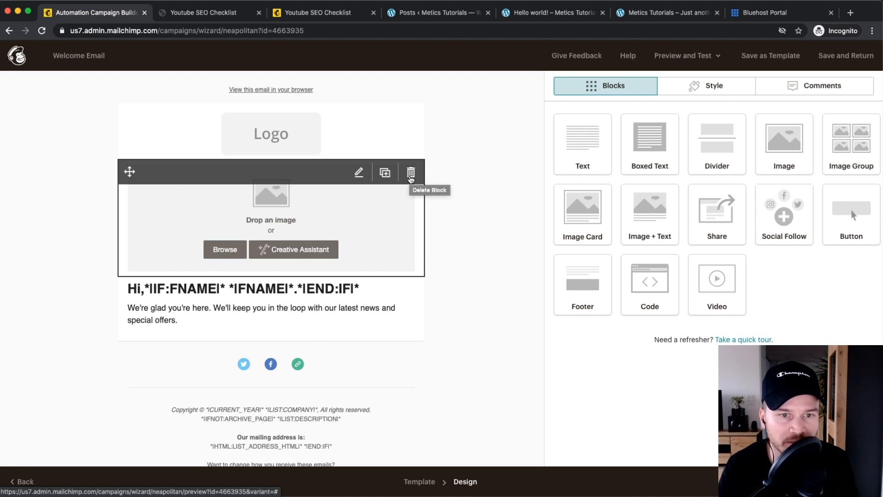
# Step: Delete the empty image placeholder block and the logo block from the email's top
pyautogui.click(411, 176)
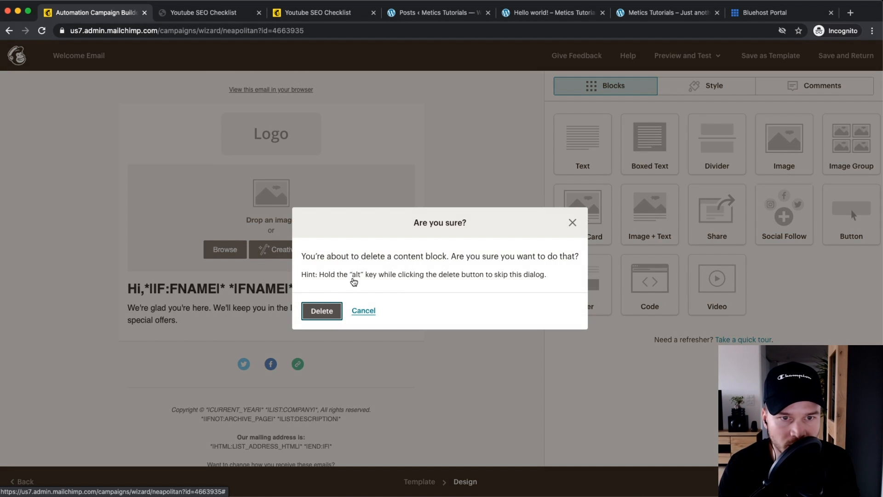
pyautogui.press('Return')
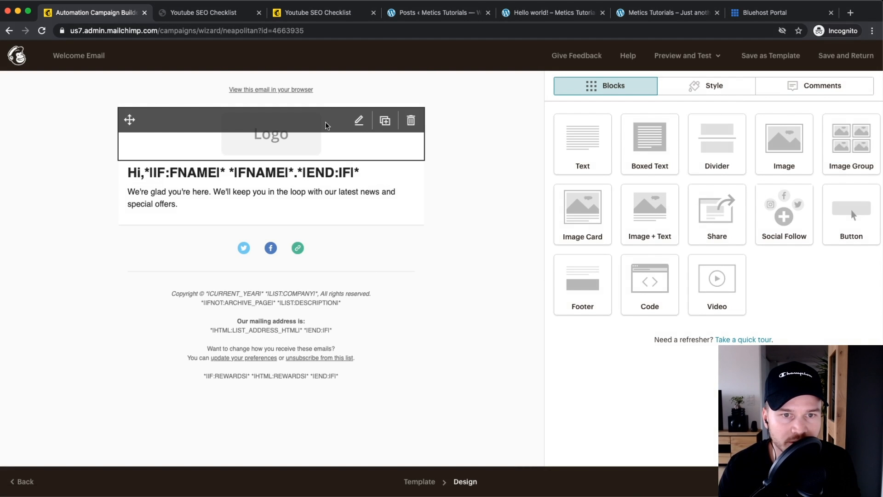
pyautogui.click(411, 120)
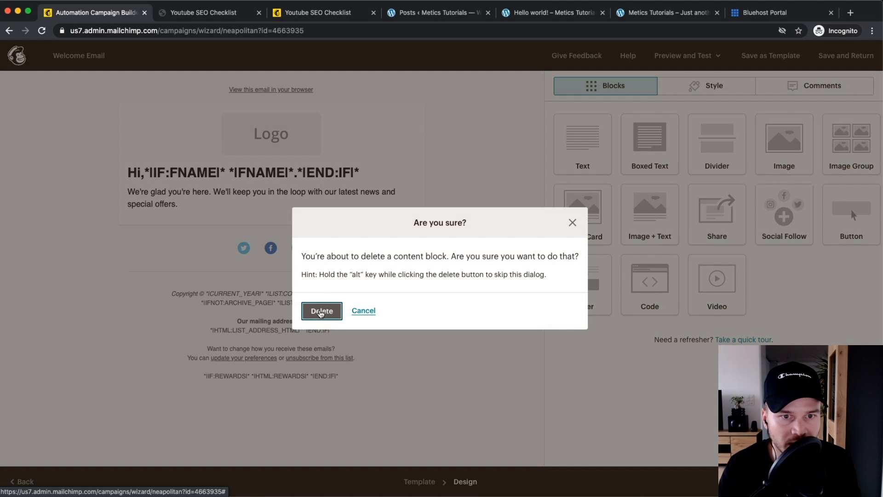
pyautogui.click(321, 311)
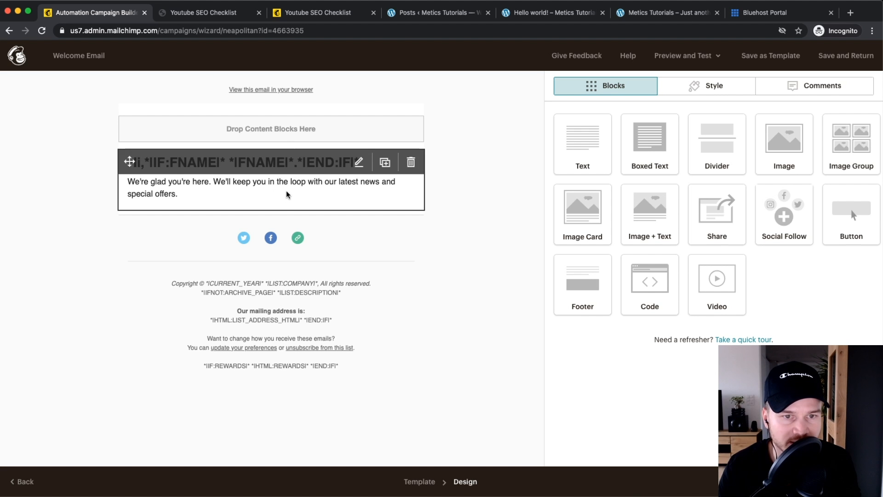
# Step: Open the greeting text block and start a new line after the welcome paragraph
pyautogui.click(293, 183)
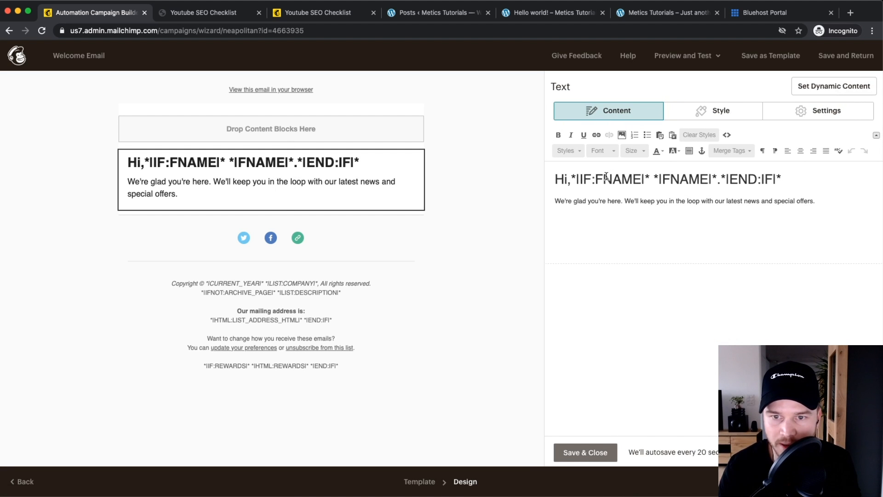
pyautogui.scroll(2, 580, 186)
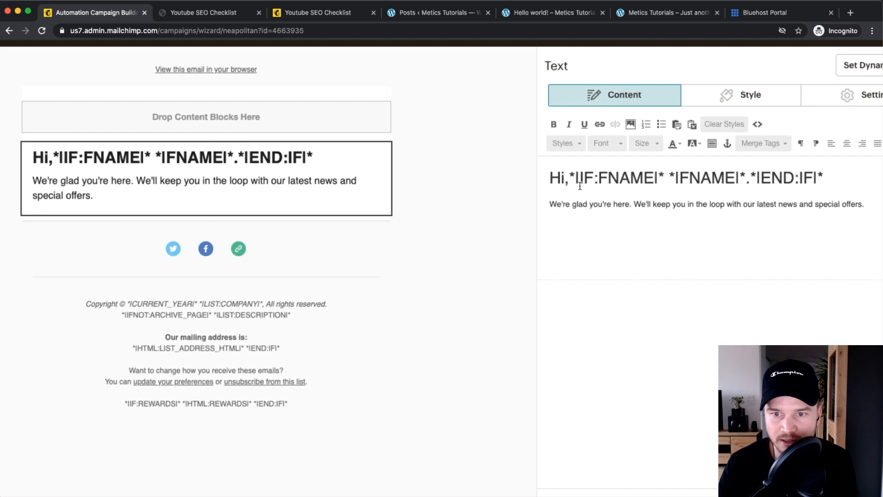
pyautogui.scroll(3, 580, 185)
pyautogui.hscroll(2, 581, 186)
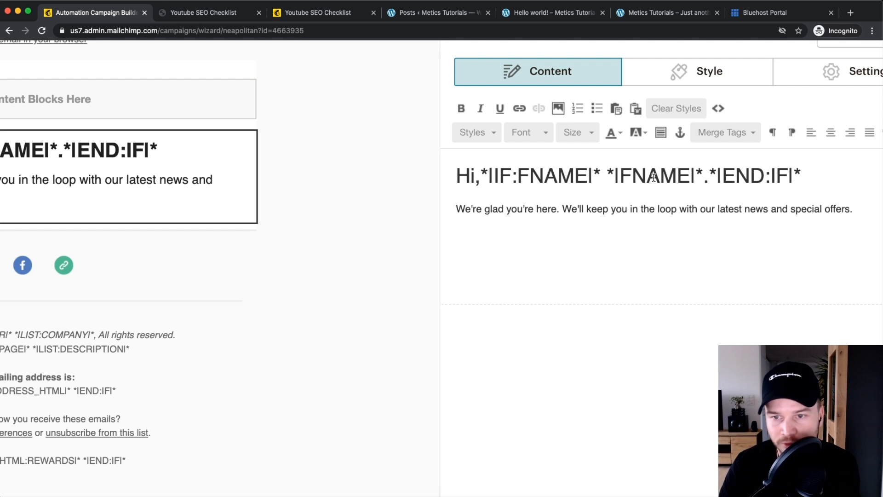
pyautogui.moveTo(482, 172); pyautogui.dragTo(799, 173)
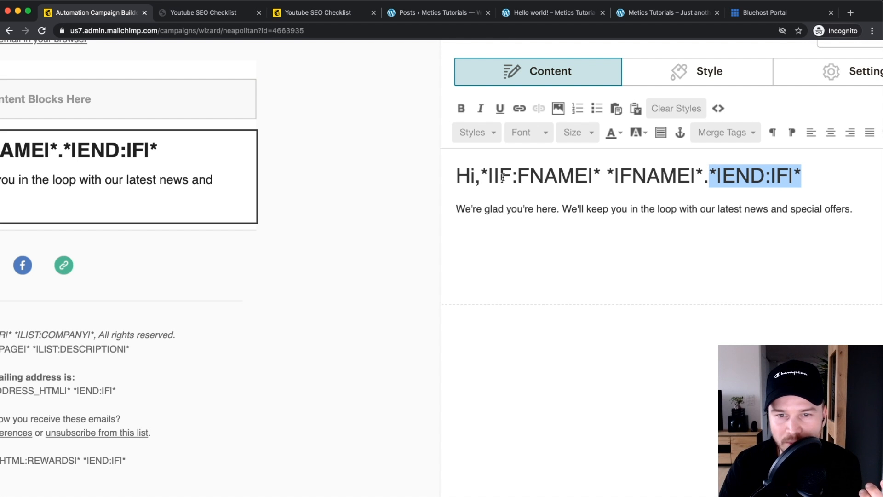
pyautogui.moveTo(489, 175); pyautogui.dragTo(661, 175)
pyautogui.click(818, 181)
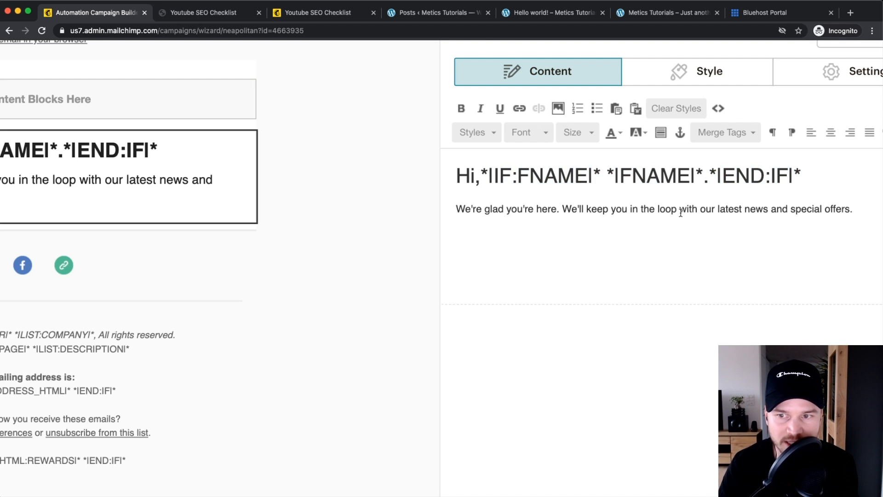
pyautogui.click(857, 214)
pyautogui.press('Return')
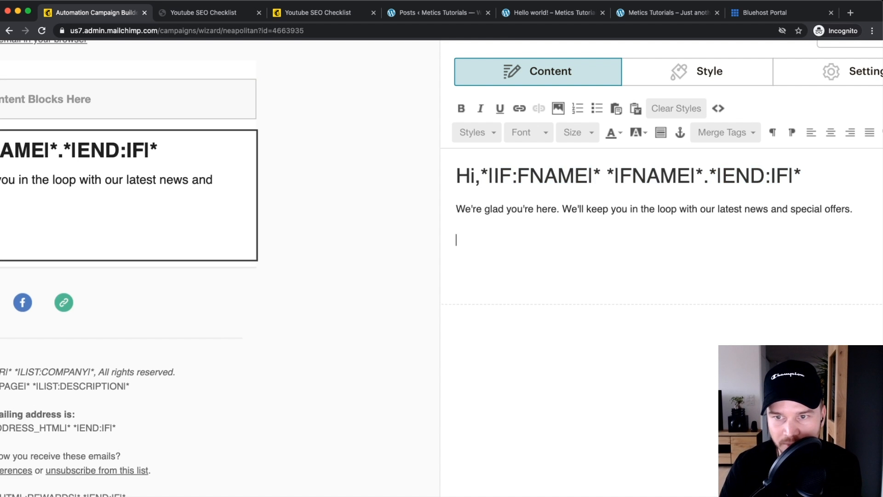
# Step: Remove the added *|FNAME|* merge tag line, leaving the "Hi," greeting unchanged
pyautogui.hscroll(-8, 746, 130)
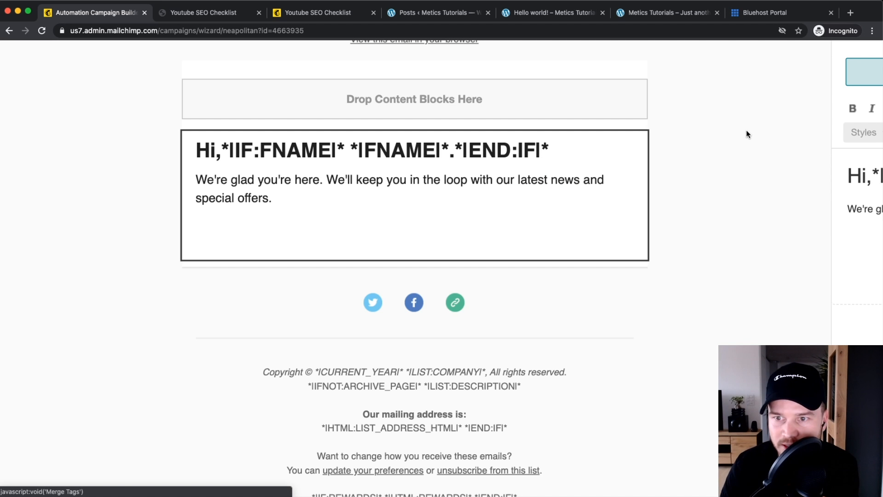
pyautogui.hscroll(10, 875, 175)
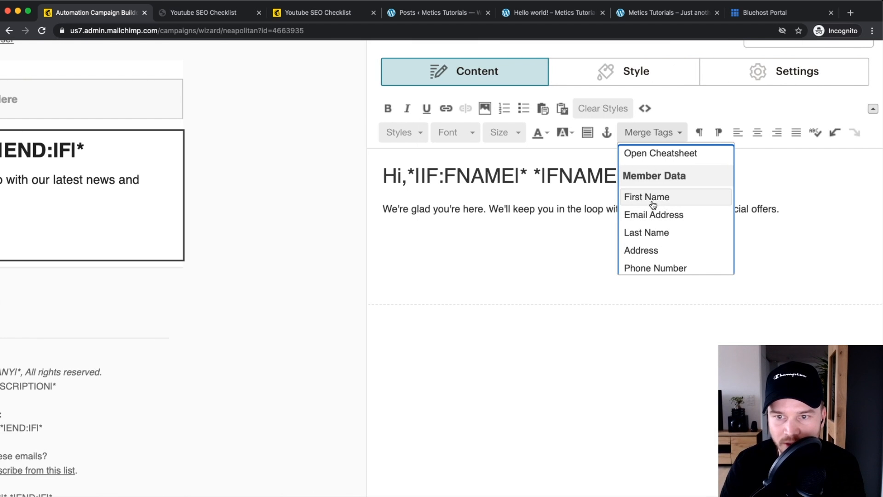
pyautogui.scroll(-1, 671, 222)
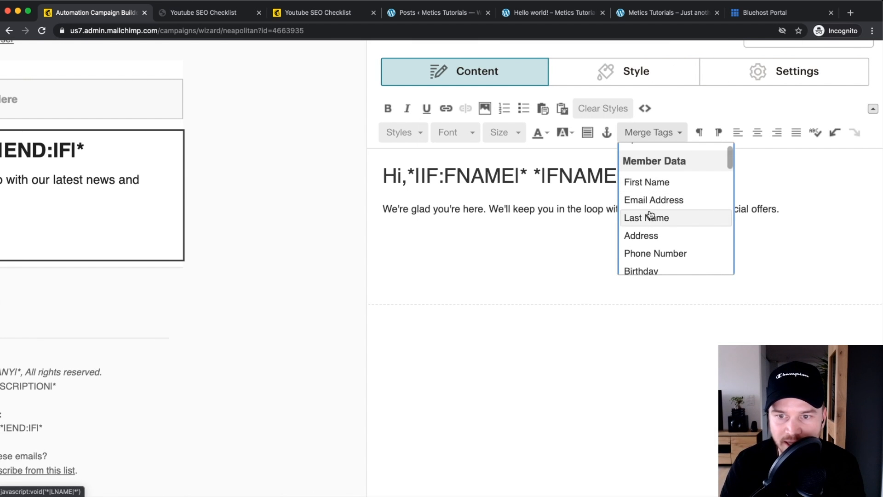
pyautogui.scroll(1, 669, 216)
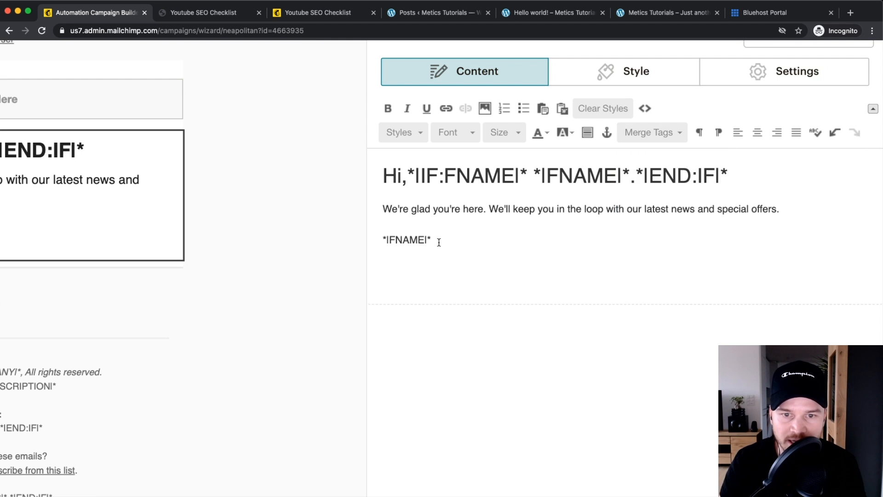
pyautogui.moveTo(439, 239); pyautogui.dragTo(365, 238)
pyautogui.click(398, 240)
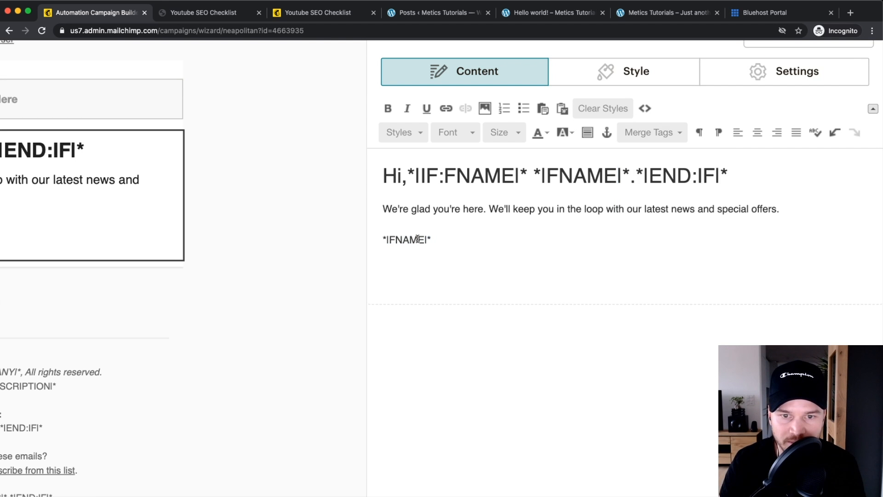
pyautogui.moveTo(428, 233); pyautogui.dragTo(421, 239)
pyautogui.scroll(5, 419, 239)
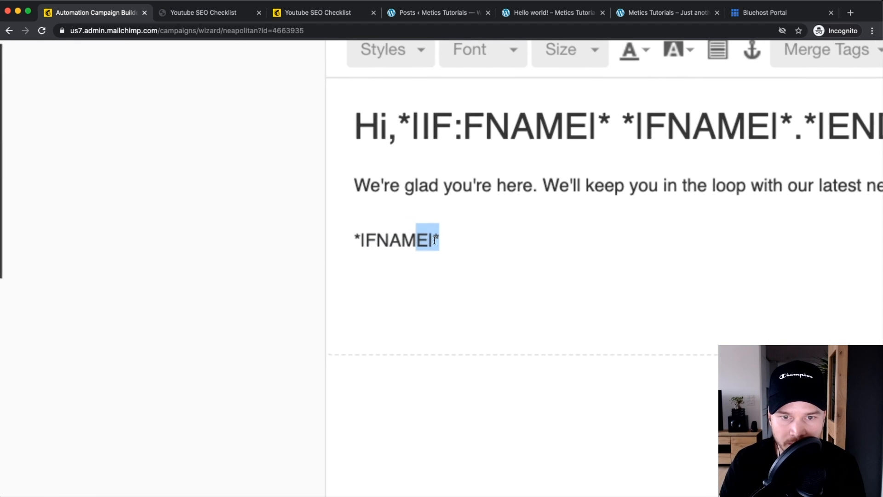
pyautogui.moveTo(613, 126); pyautogui.dragTo(787, 118)
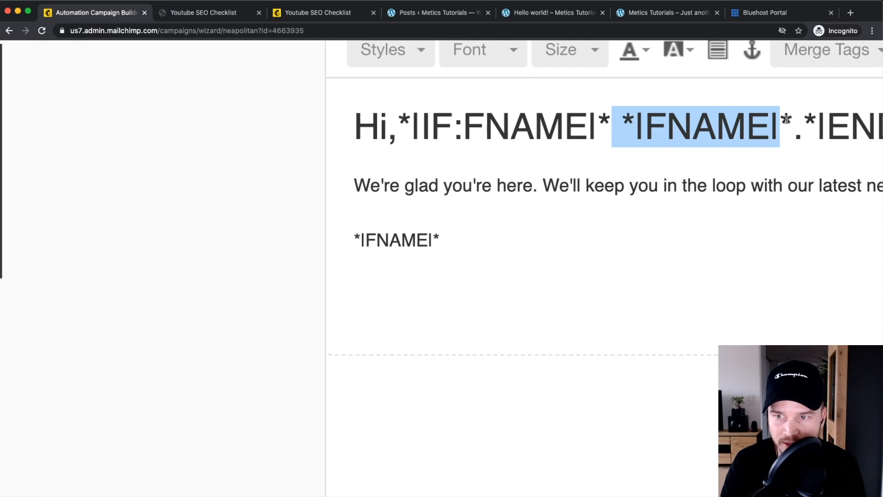
pyautogui.scroll(-5, 500, 279)
pyautogui.moveTo(430, 253); pyautogui.dragTo(360, 256)
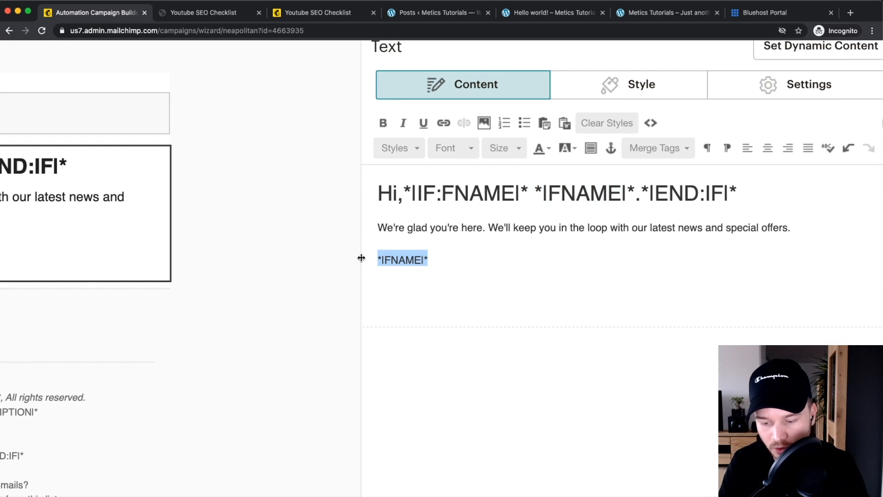
pyautogui.press('BackSpace')
pyautogui.press('BackSpace')
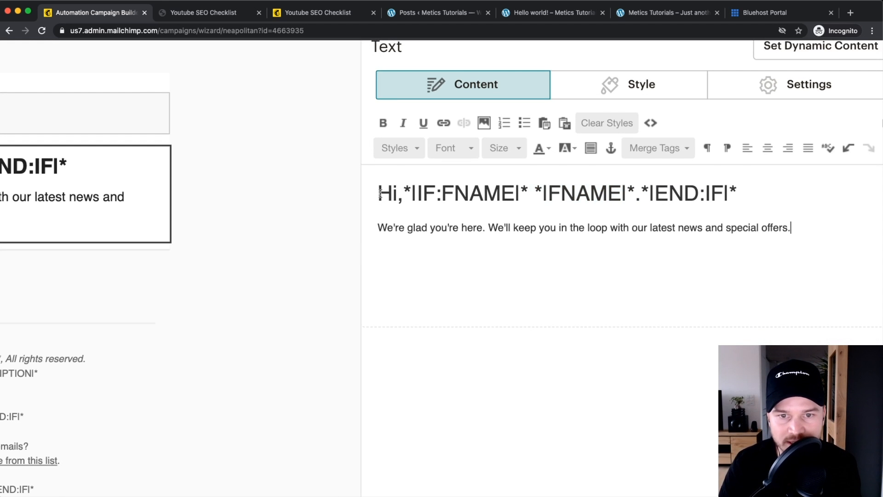
pyautogui.moveTo(378, 193); pyautogui.dragTo(473, 197)
# Step: Replace the welcome paragraph with "Welcome to my email newsletter."
pyautogui.click(408, 190)
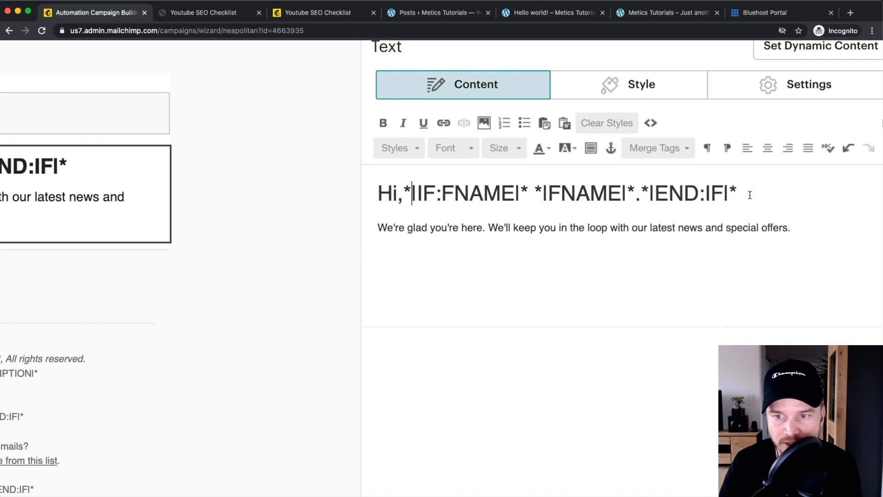
pyautogui.click(385, 227)
pyautogui.keyDown('shift'); pyautogui.click(847, 223); pyautogui.keyUp('shift')
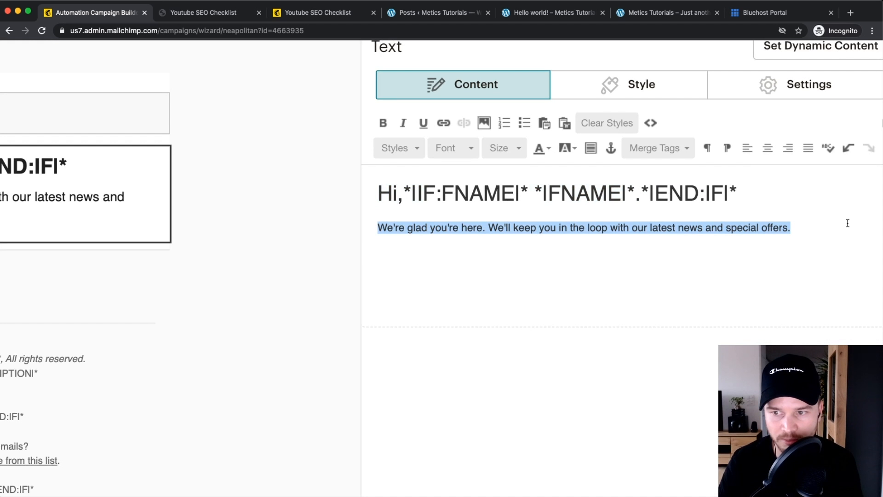
pyautogui.write('Welco')
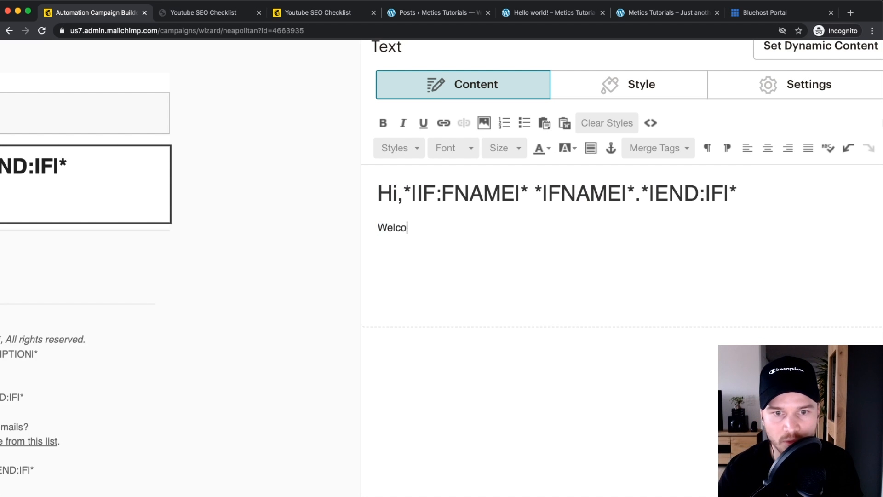
pyautogui.write('me to my email newsloet')
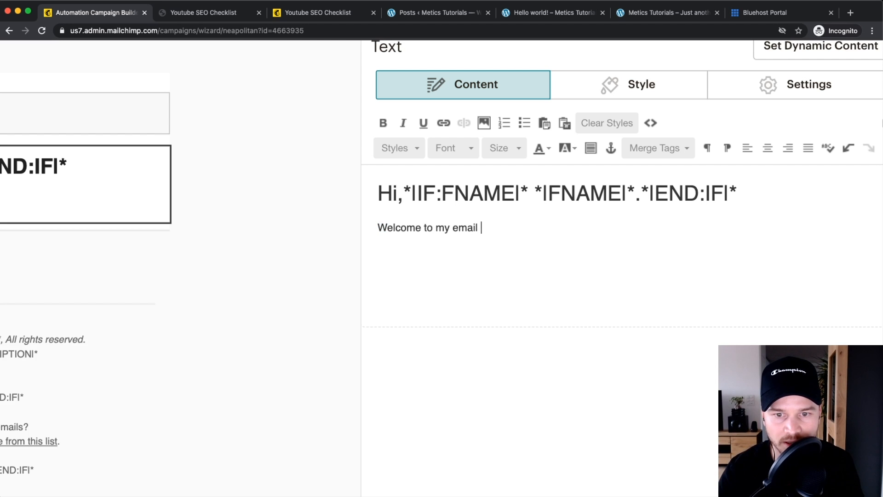
pyautogui.press('BackSpace')
pyautogui.press('BackSpace')
pyautogui.press('BackSpace')
pyautogui.write('ette')
pyautogui.press('BackSpace')
pyautogui.write('ter.')
pyautogui.press('Return')
pyautogui.press('Return')
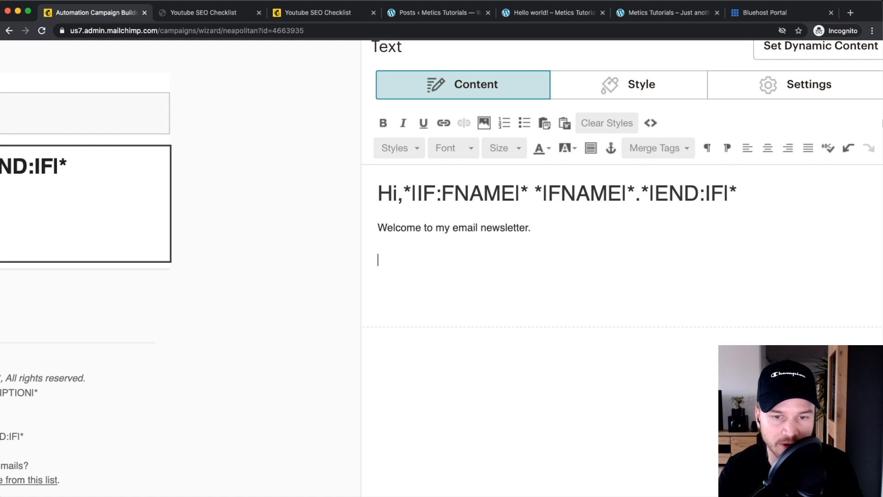
# Step: Add the line "Here's the checklist I promised you: Download Here" and select "Download Here"
pyautogui.write("Here's y")
pyautogui.write('he check')
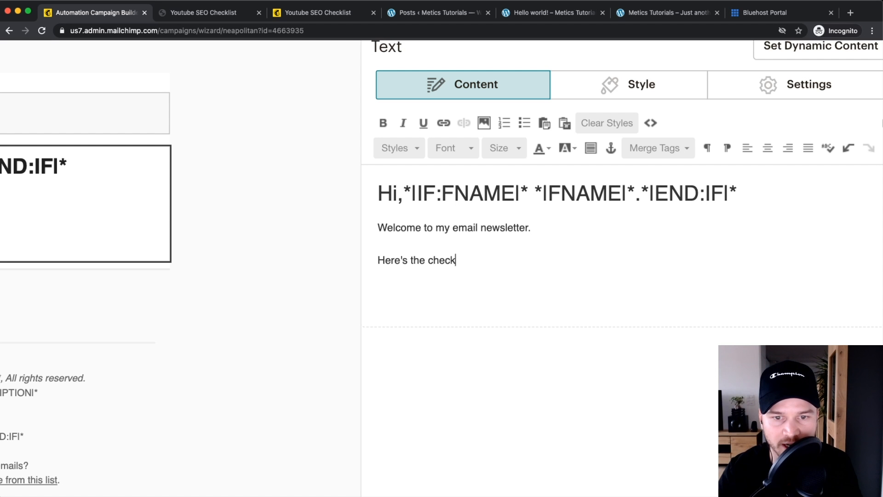
pyautogui.write('list I promised you')
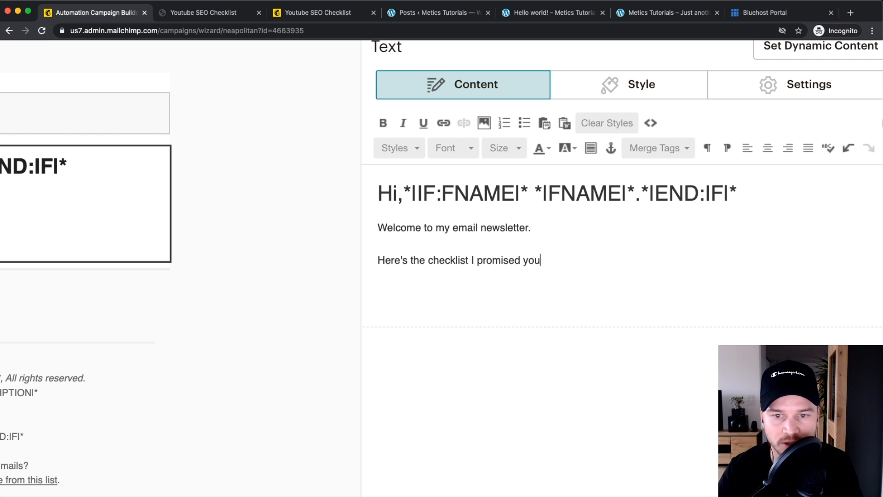
pyautogui.write(': Downl')
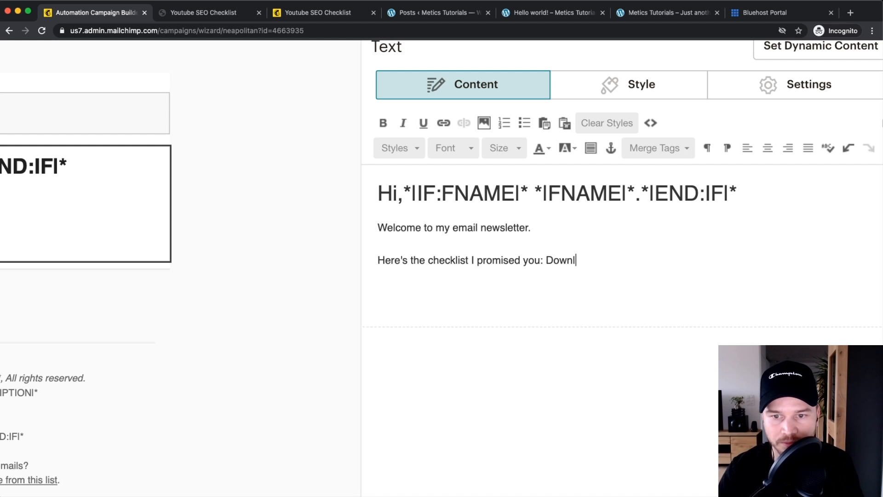
pyautogui.write('oad Here')
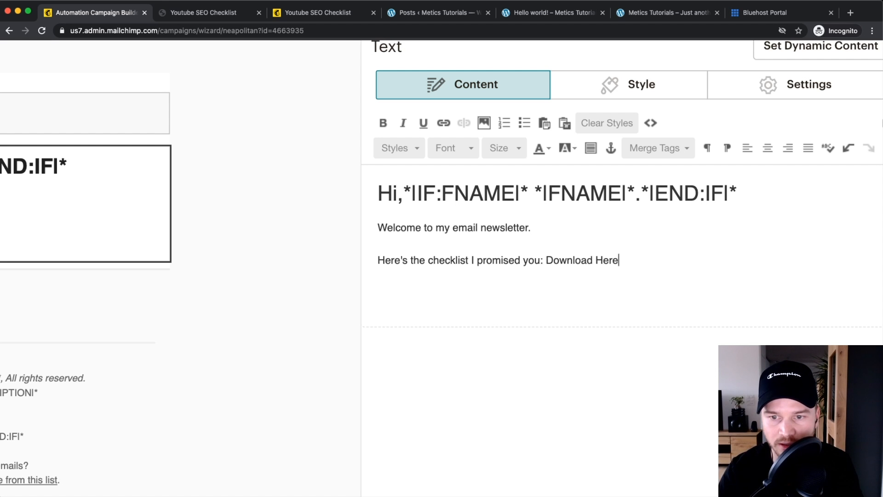
pyautogui.scroll(2, 544, 297)
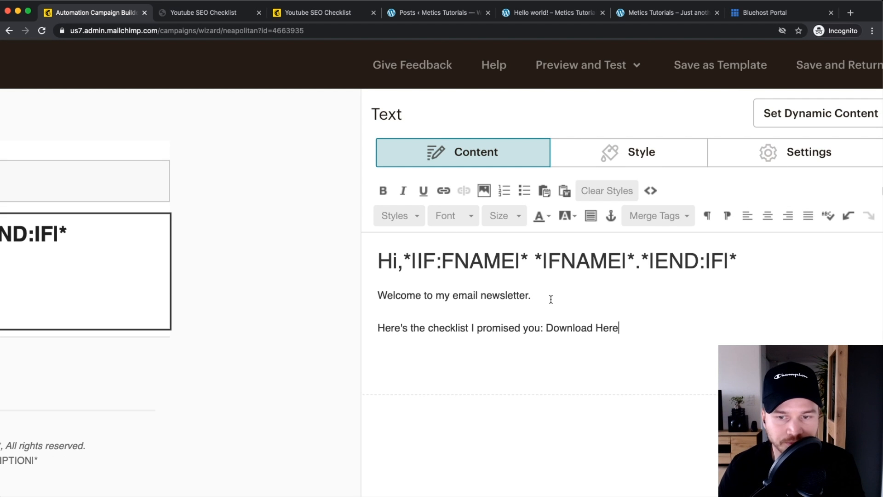
pyautogui.moveTo(547, 329); pyautogui.dragTo(629, 334)
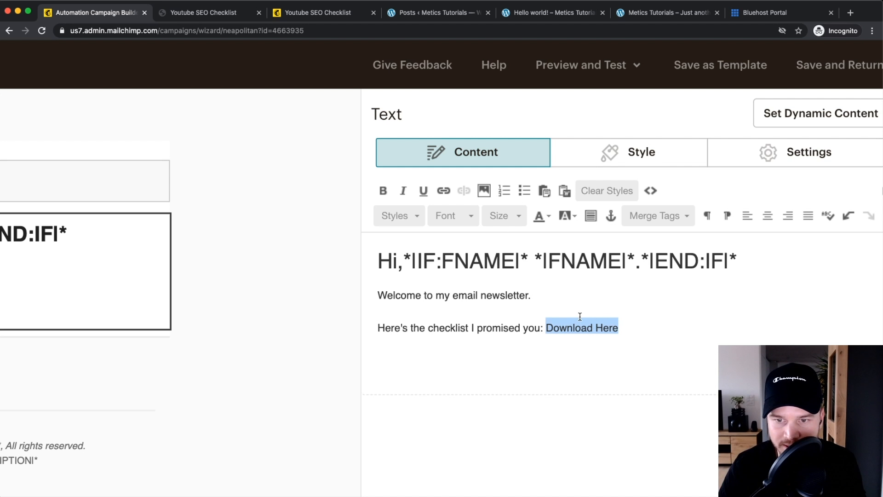
# Step: Link "Download Here" to Youtube Checklist.pdf, uploaded through Content Studio
pyautogui.click(443, 190)
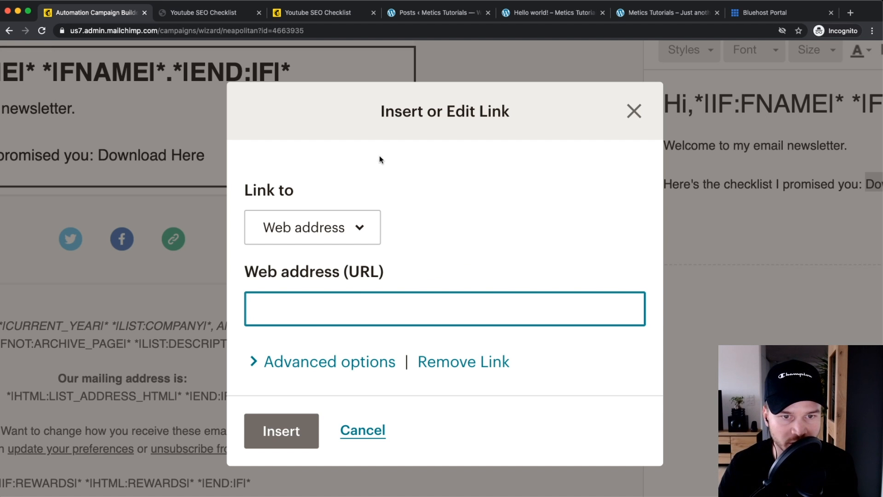
pyautogui.scroll(-1, 413, 179)
pyautogui.click(312, 211)
pyautogui.scroll(-3, 323, 306)
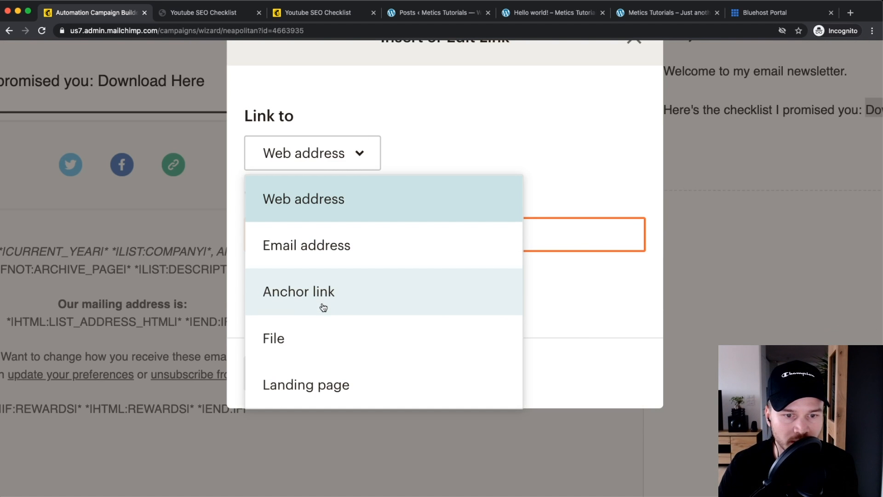
pyautogui.click(291, 327)
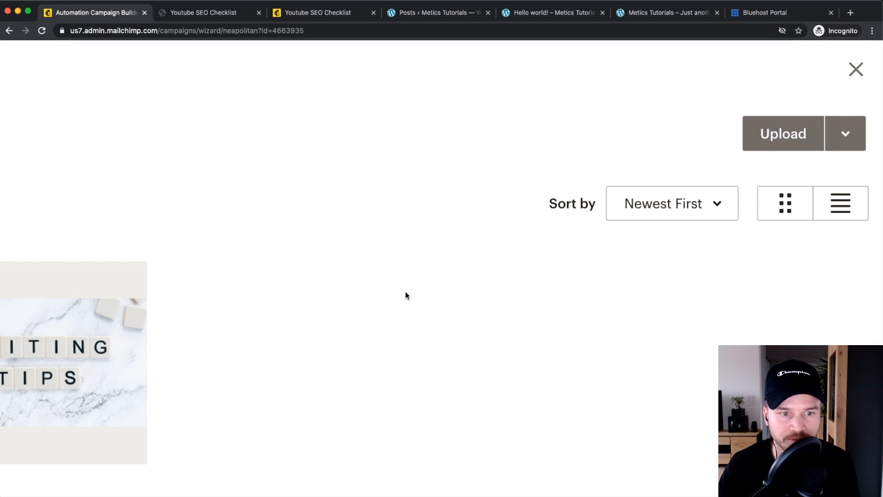
pyautogui.click(797, 134)
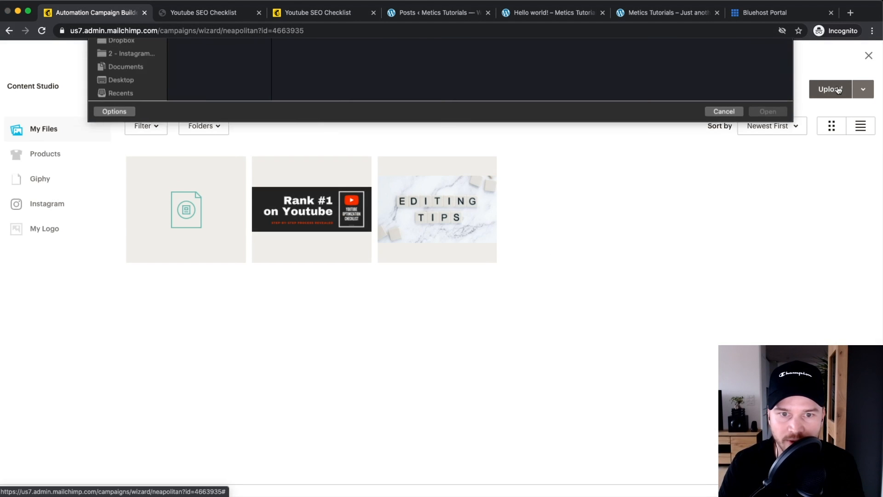
pyautogui.click(203, 137)
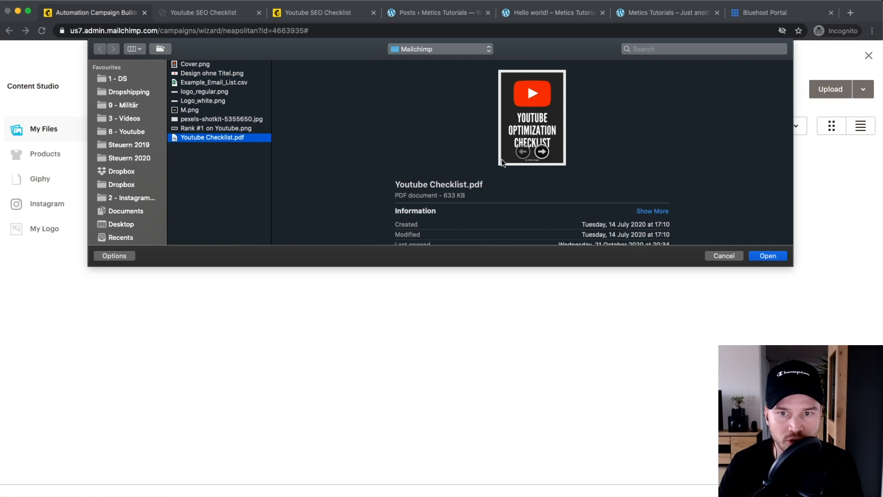
pyautogui.click(750, 256)
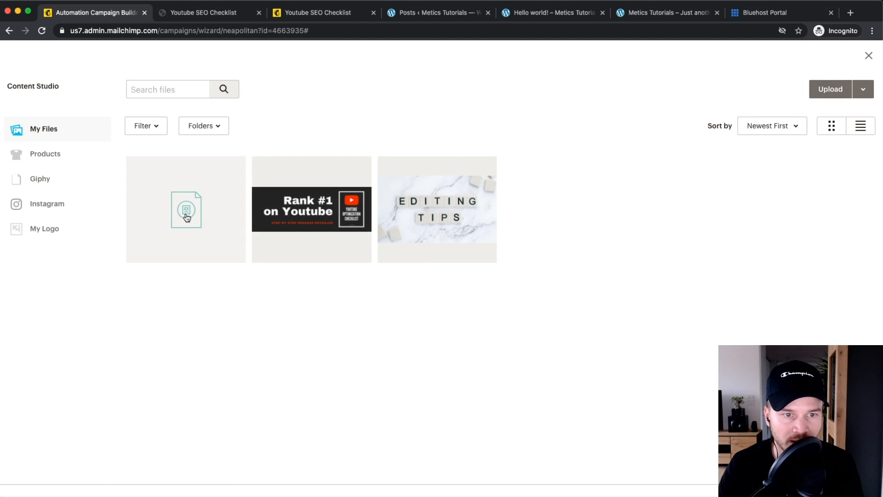
pyautogui.click(180, 205)
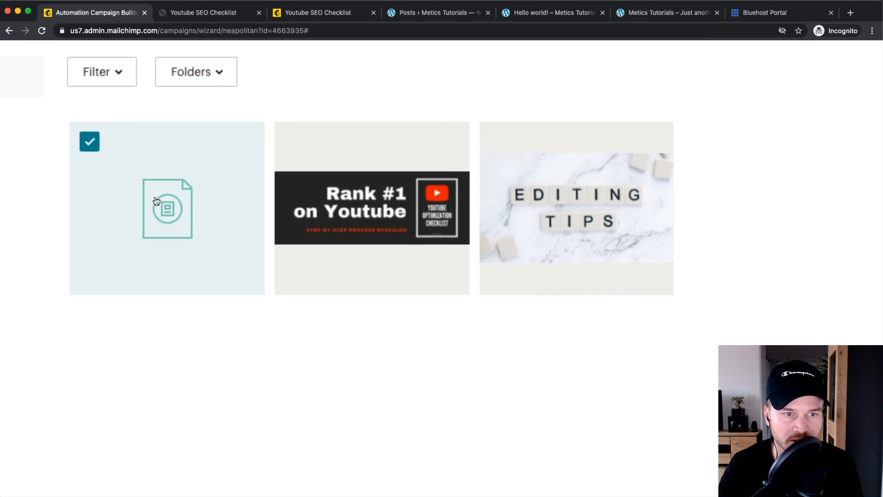
pyautogui.click(851, 89)
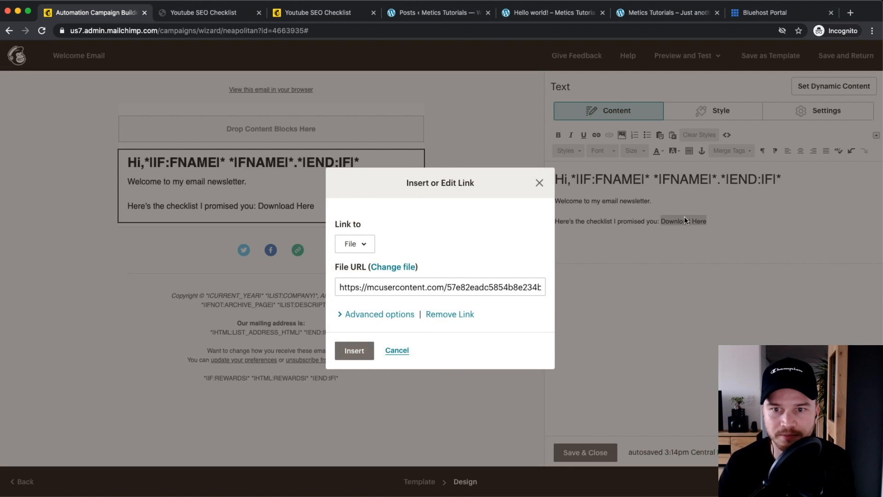
pyautogui.click(343, 348)
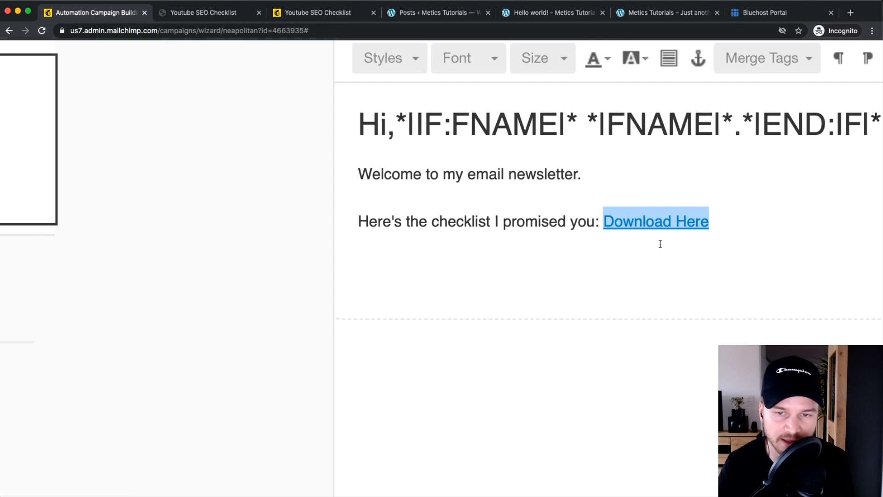
pyautogui.click(777, 238)
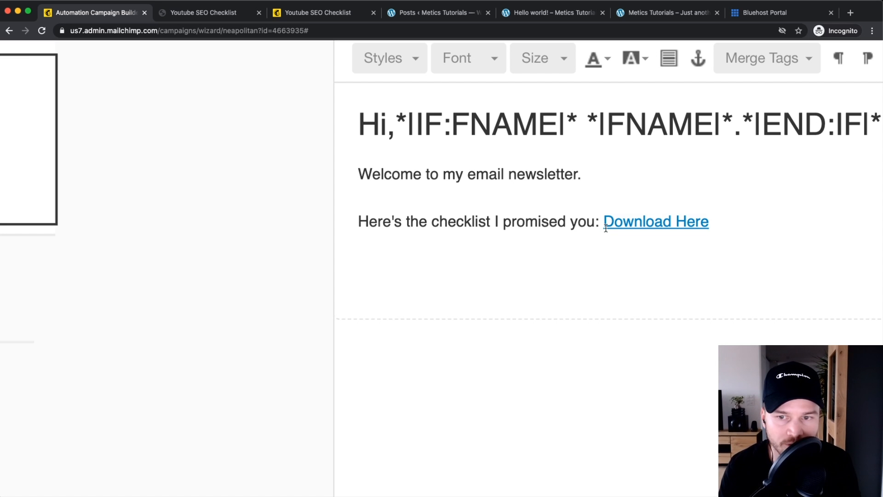
# Step: Add "Have a nice day!" and a "Talk soon," sign-off with the sender's name below it
pyautogui.scroll(-5, 606, 228)
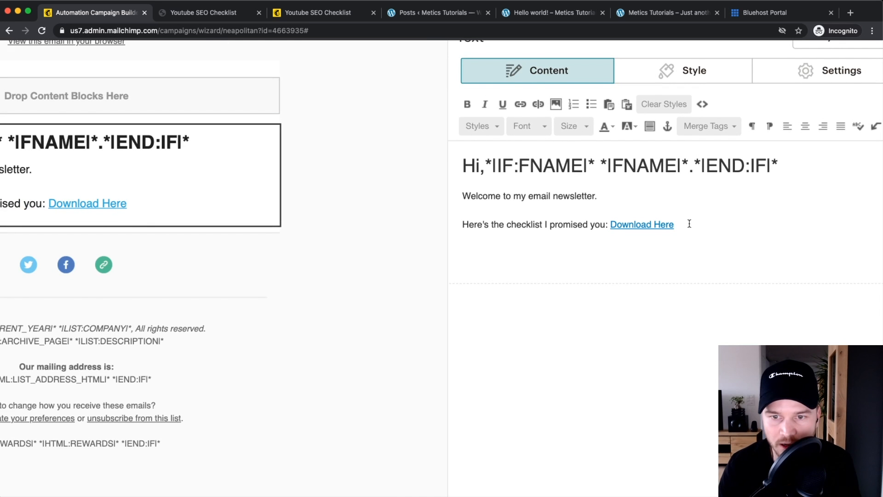
pyautogui.scroll(-4, 698, 224)
pyautogui.press('Return')
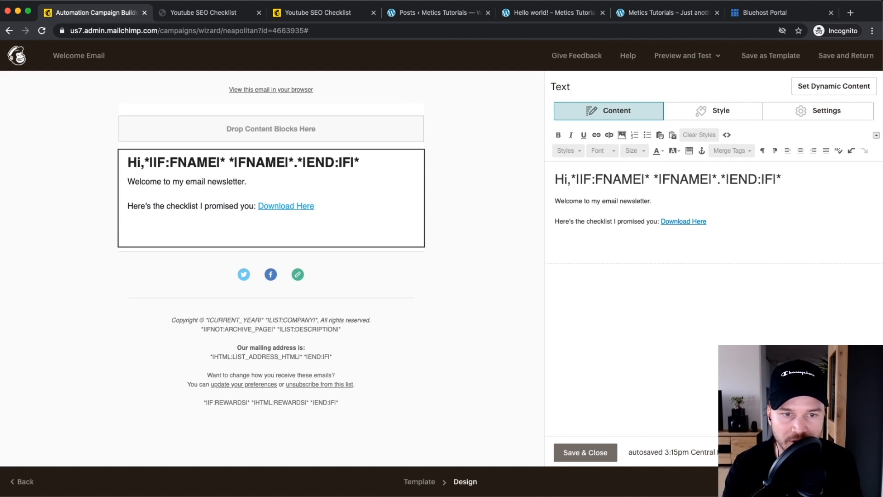
pyautogui.write('Have a nice da')
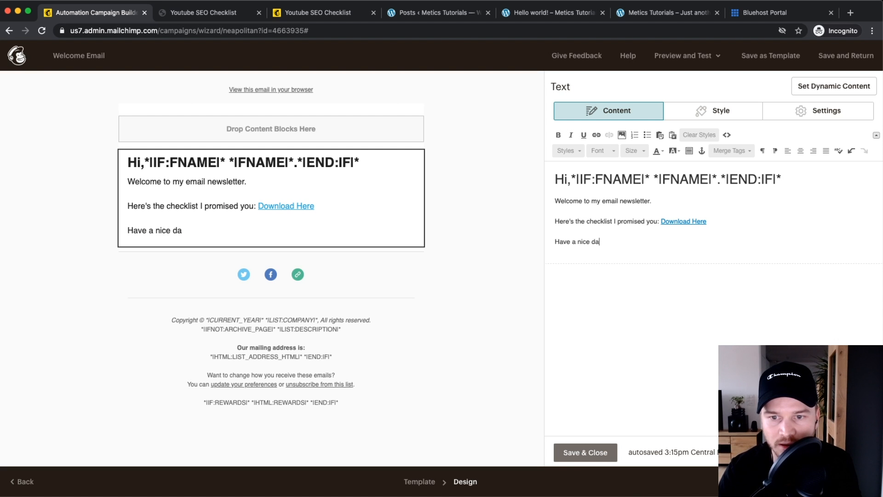
pyautogui.write('y!')
pyautogui.press('Return')
pyautogui.write('T')
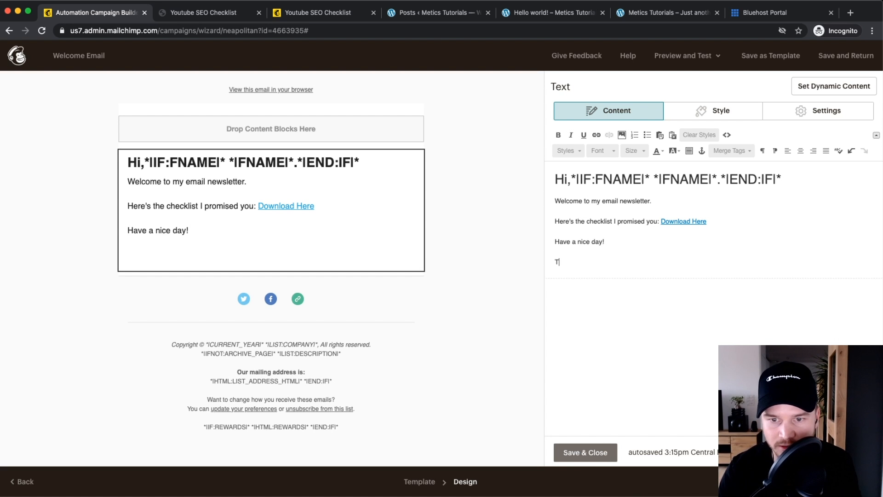
pyautogui.write('alk soon,')
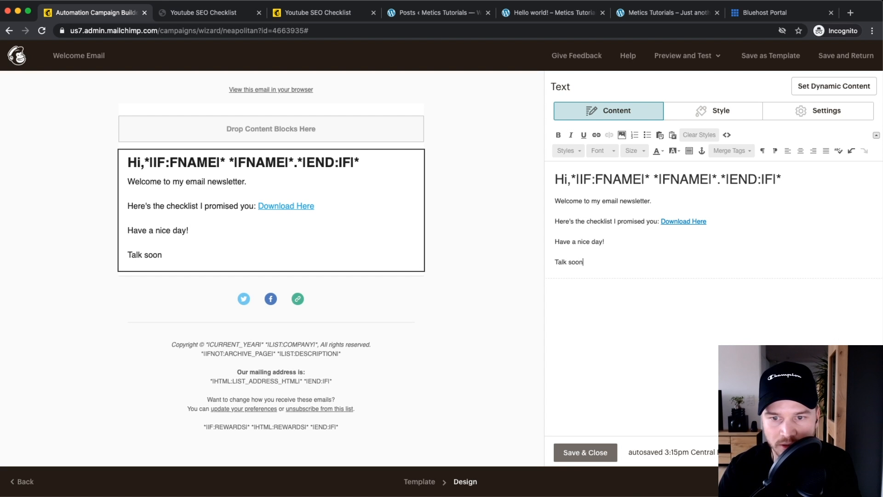
pyautogui.hotkey('shift', 'Return')
pyautogui.write('Sm')
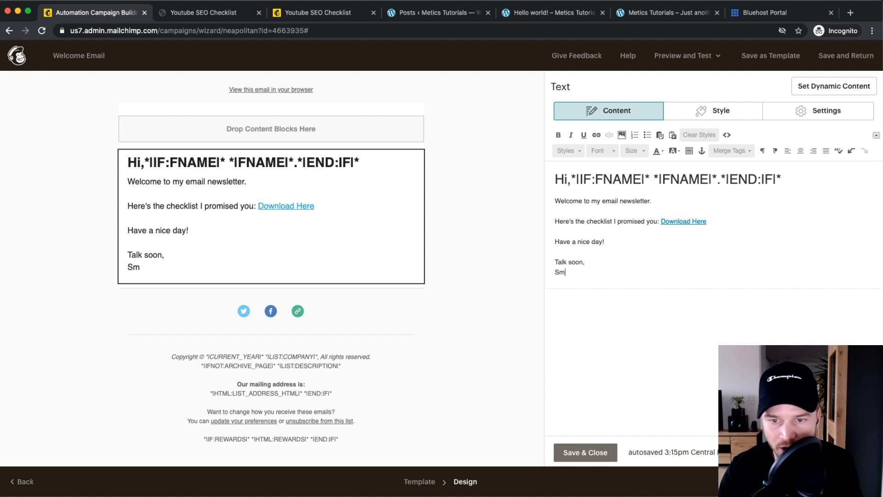
pyautogui.write('iiimon')
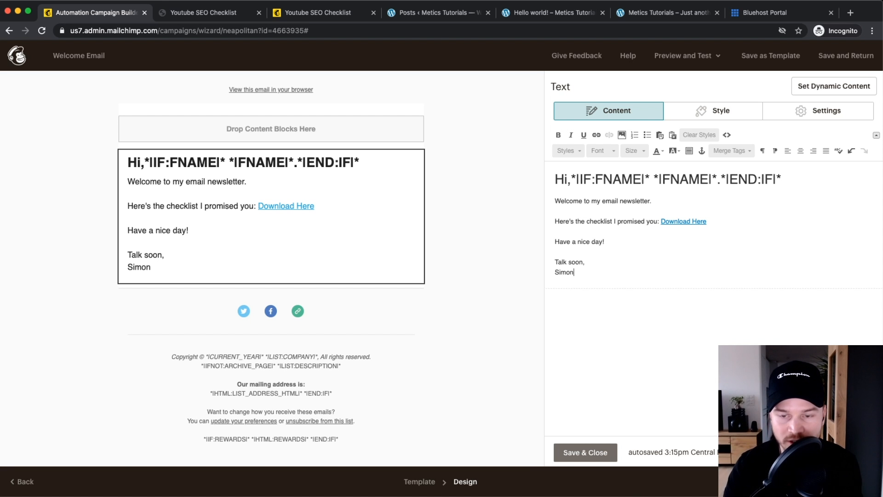
# Step: Save the text block and delete the Social Follow icons block
pyautogui.click(576, 452)
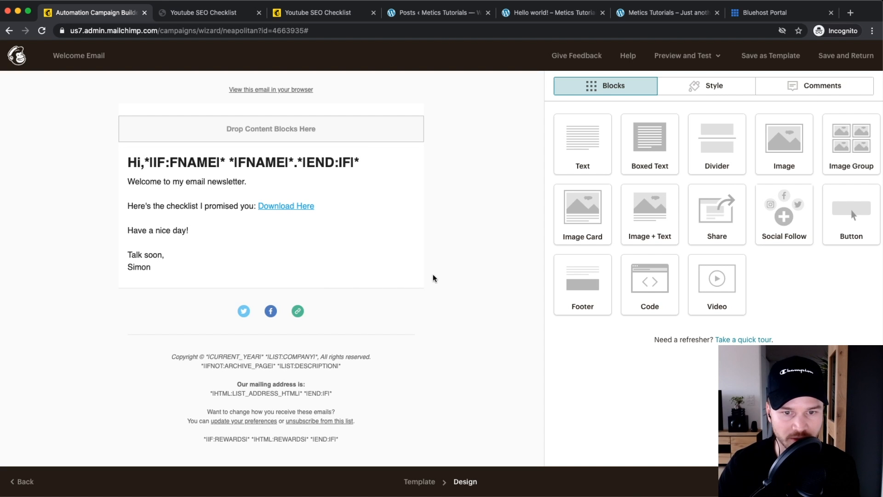
pyautogui.click(273, 312)
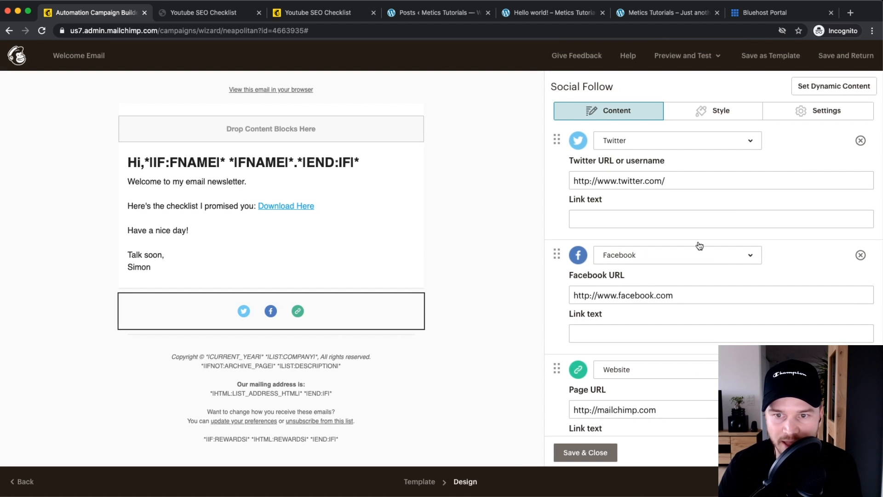
pyautogui.tripleClick(624, 183)
pyautogui.click(680, 296)
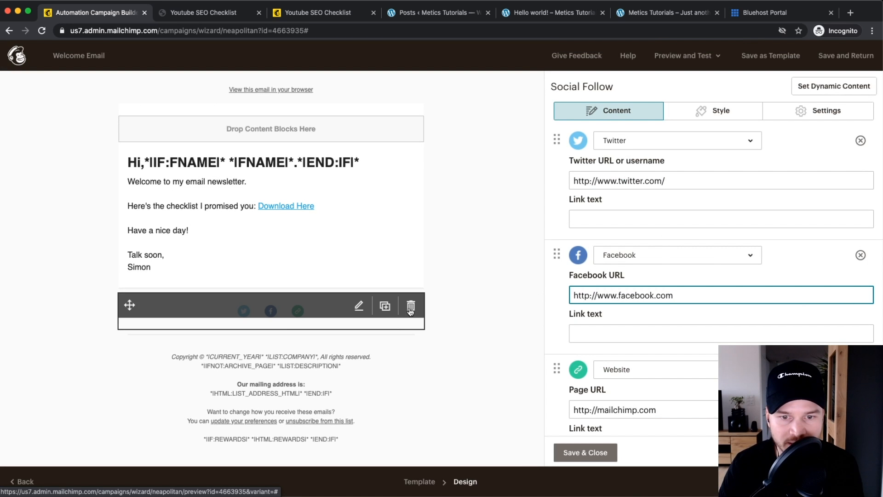
pyautogui.click(410, 306)
pyautogui.press('Return')
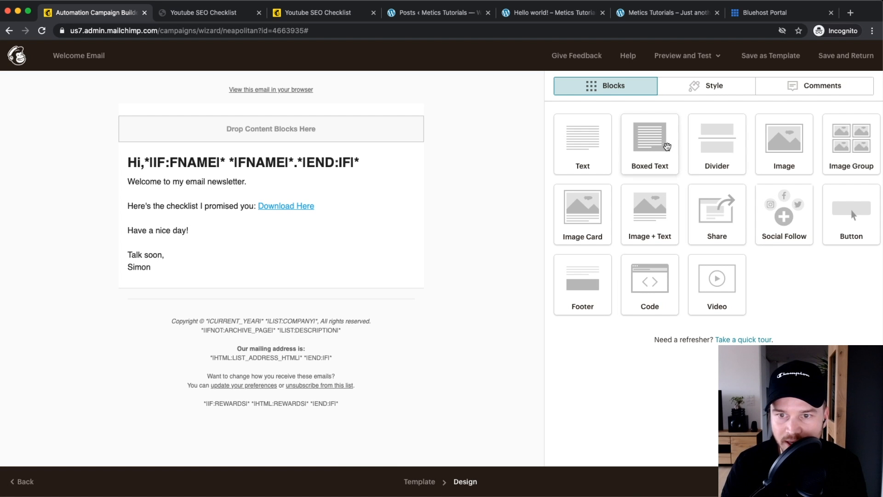
# Step: Add a test Buy Now button block above the footer, then delete it again
pyautogui.moveTo(770, 163); pyautogui.dragTo(736, 193)
pyautogui.moveTo(784, 216); pyautogui.dragTo(735, 198)
pyautogui.moveTo(834, 211); pyautogui.dragTo(278, 327)
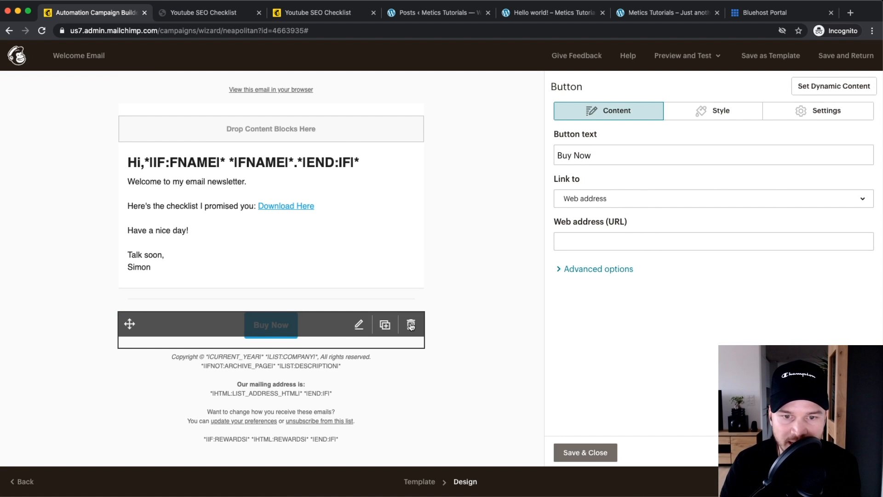
pyautogui.click(411, 325)
pyautogui.click(322, 309)
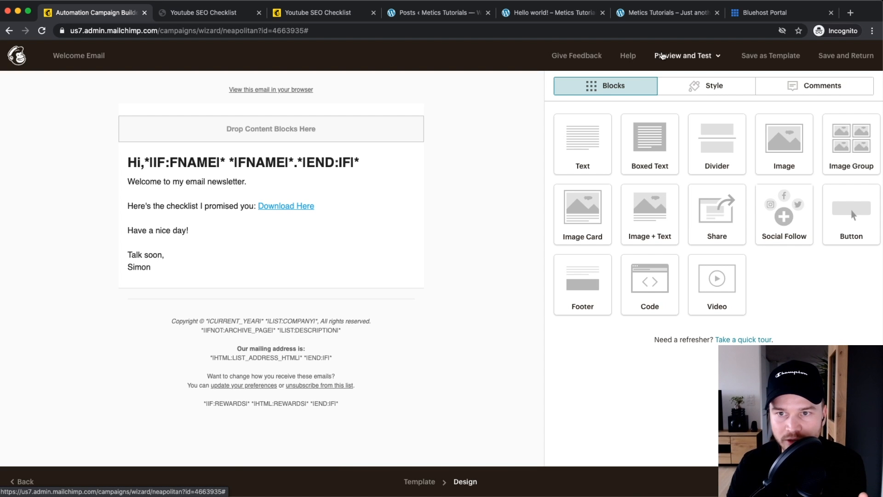
pyautogui.scroll(2, 677, 61)
pyautogui.scroll(3, 677, 61)
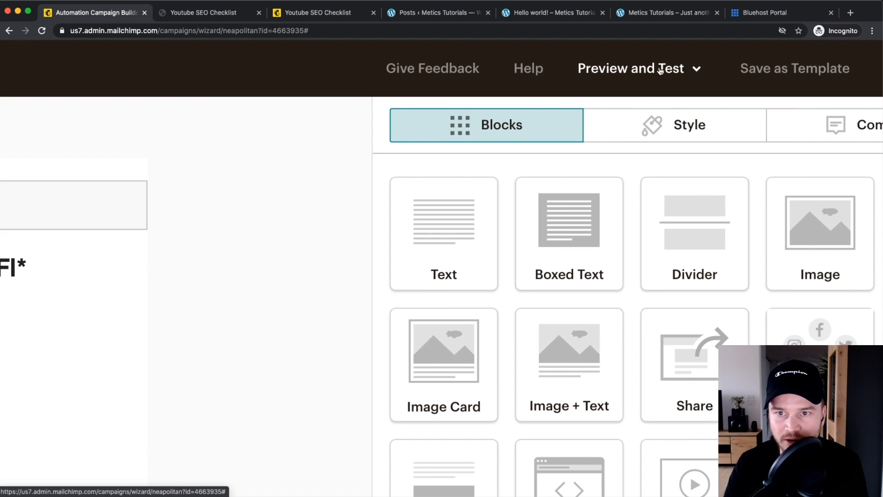
pyautogui.click(628, 71)
pyautogui.scroll(-5, 597, 134)
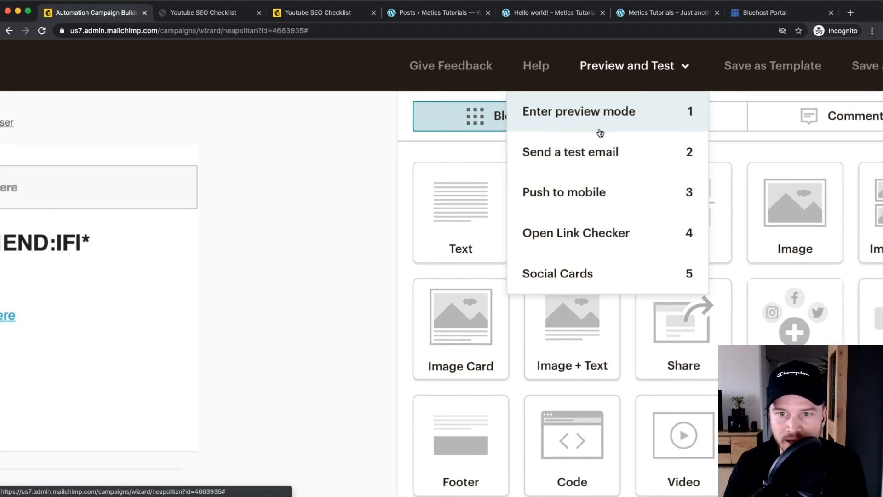
pyautogui.click(602, 110)
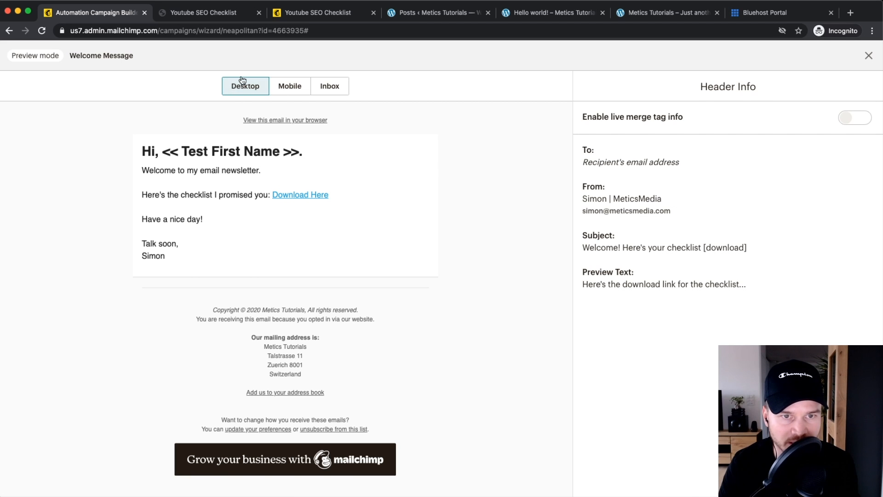
pyautogui.click(298, 87)
pyautogui.scroll(-5, 280, 221)
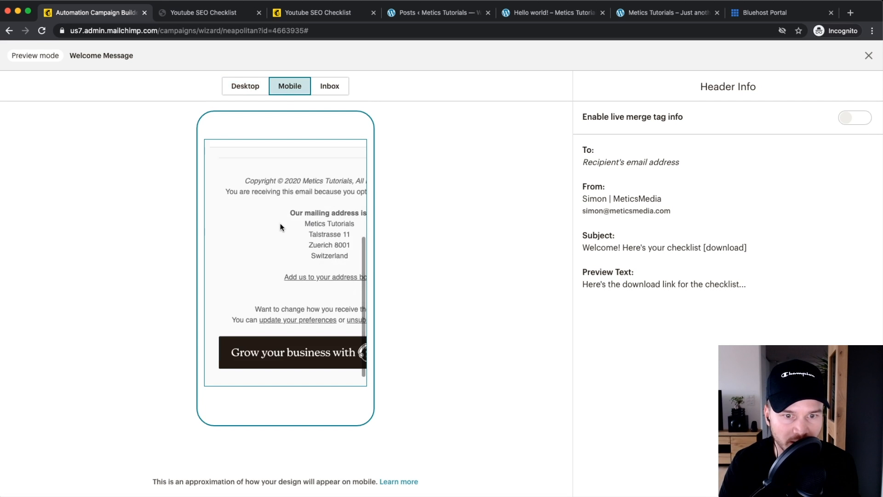
pyautogui.click(343, 88)
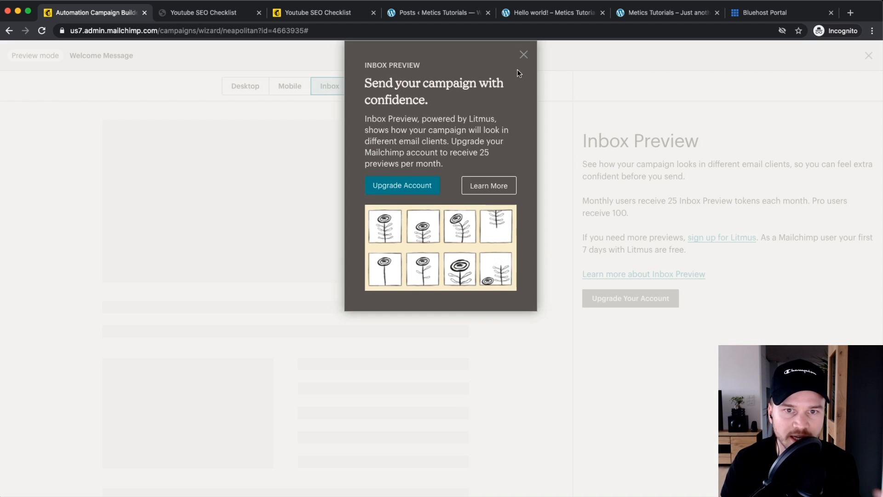
pyautogui.click(524, 59)
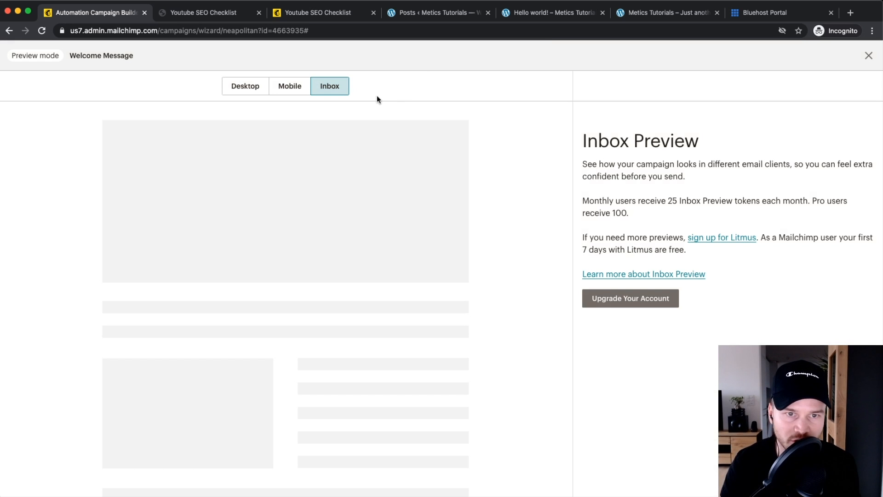
pyautogui.click(290, 87)
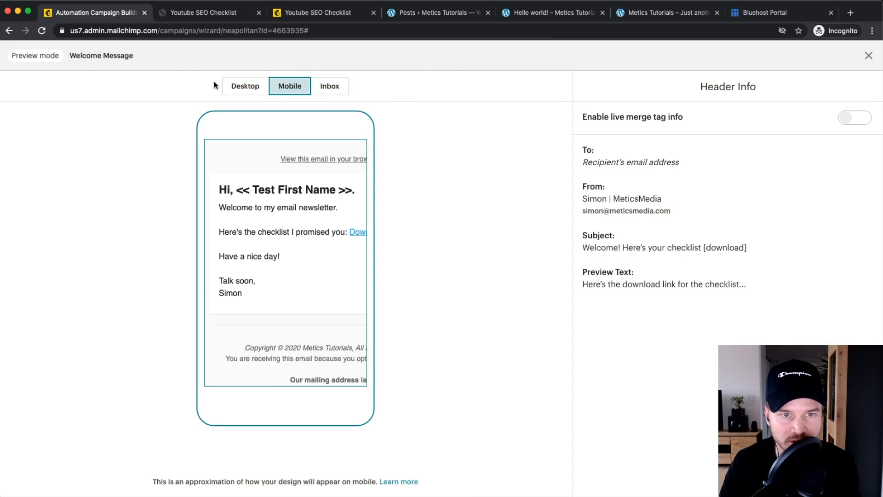
pyautogui.click(249, 87)
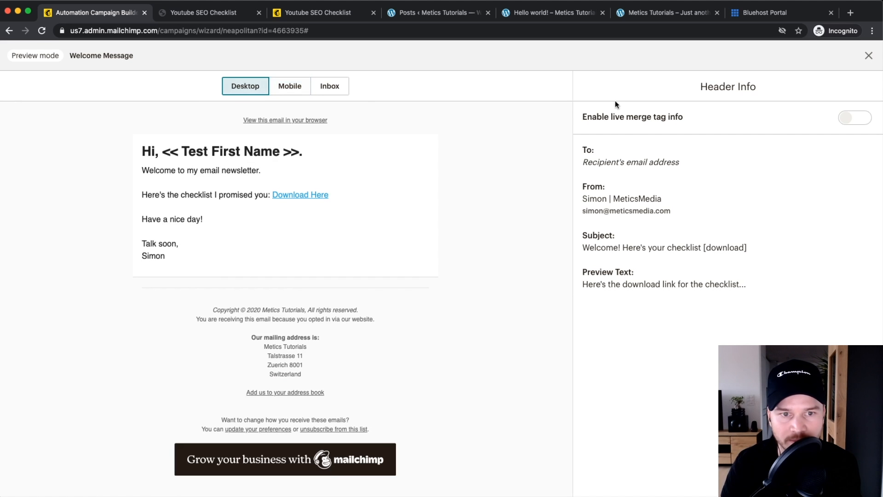
pyautogui.click(867, 57)
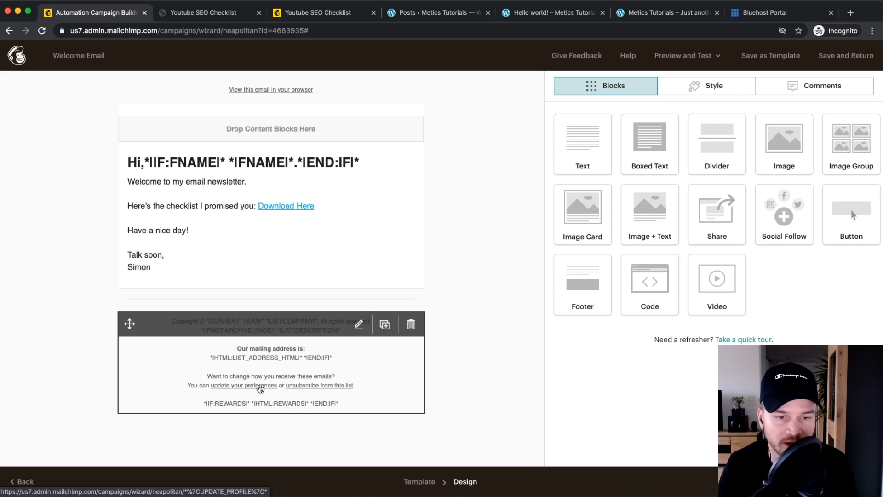
pyautogui.click(674, 67)
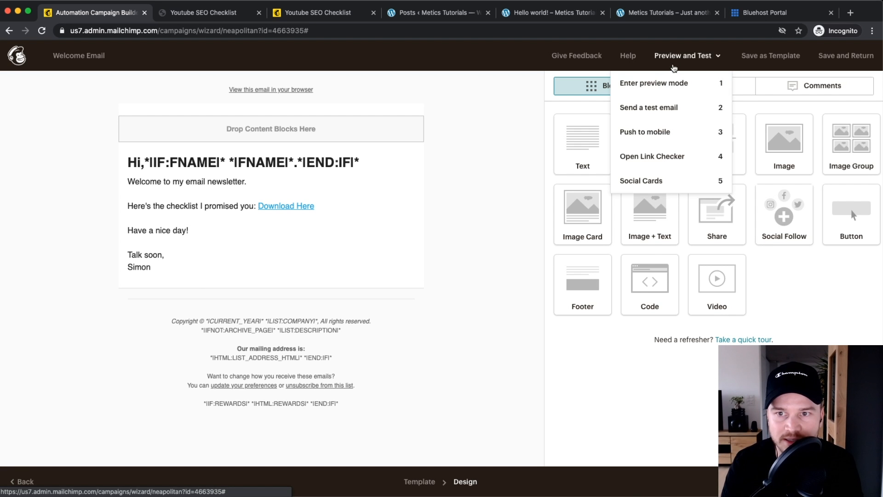
pyautogui.click(704, 84)
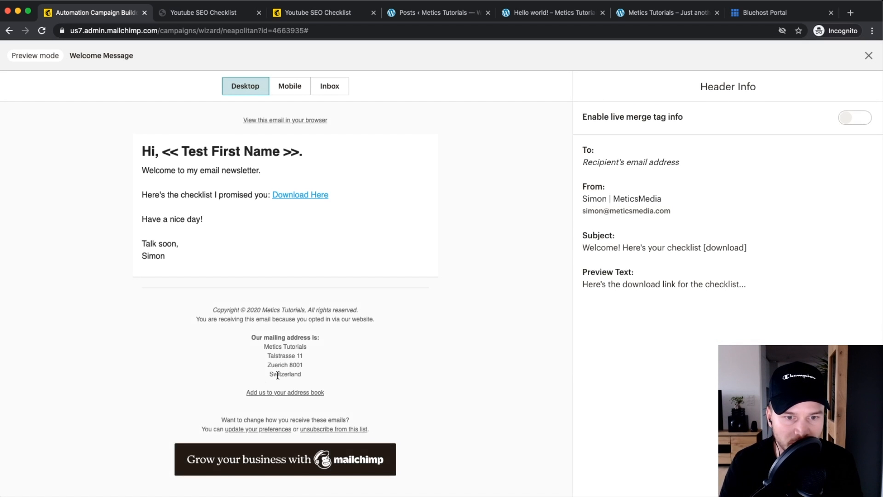
pyautogui.scroll(5, 299, 370)
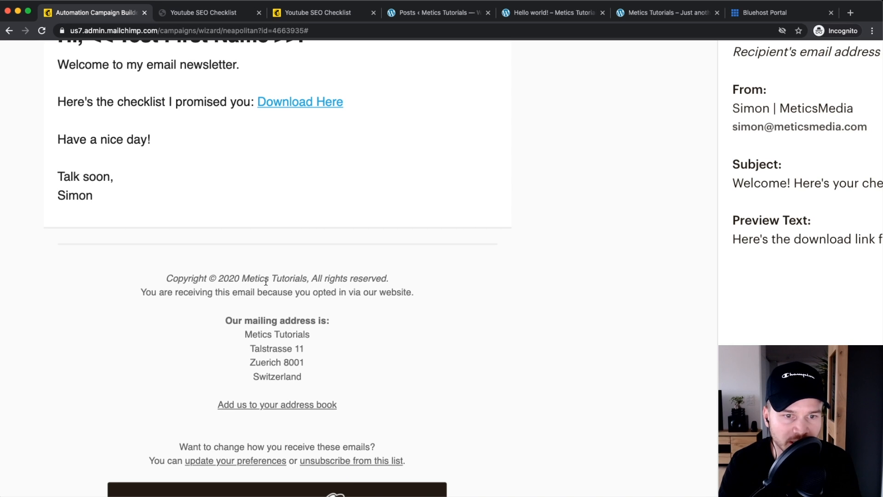
pyautogui.scroll(-1, 232, 322)
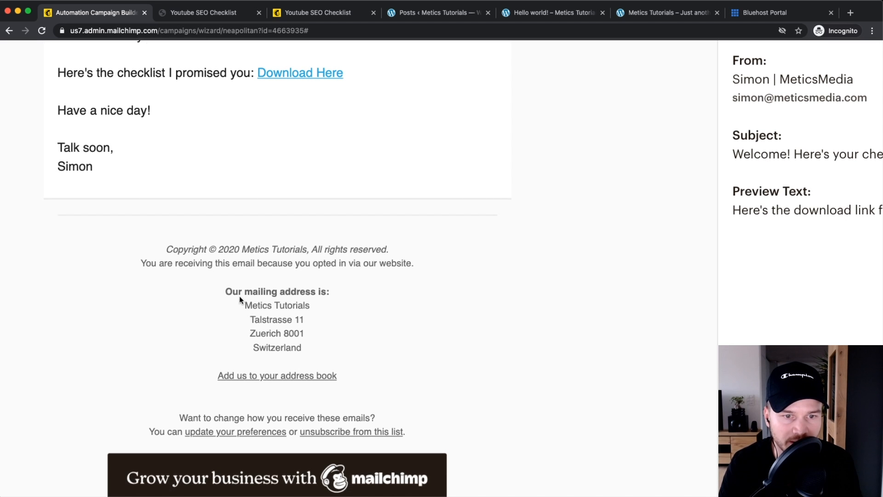
pyautogui.scroll(-1, 286, 334)
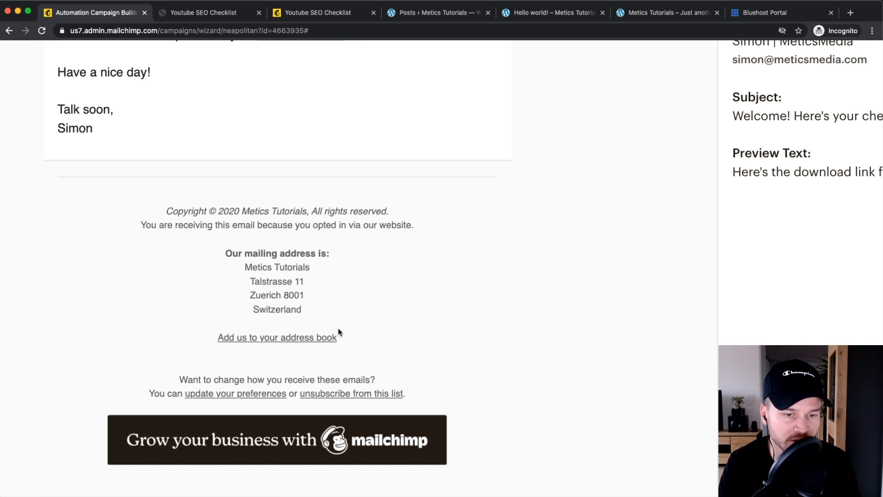
pyautogui.keyDown('ctrl'); pyautogui.scroll(2, 242, 398); pyautogui.keyUp('ctrl')
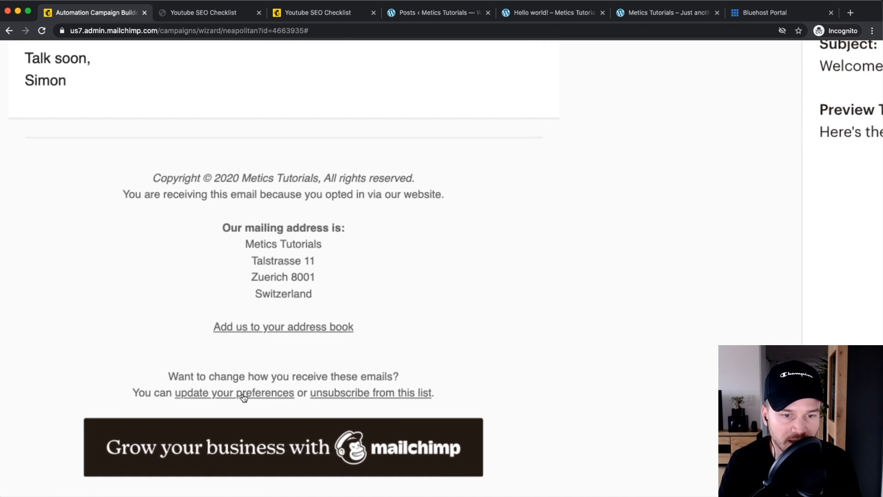
pyautogui.keyDown('ctrl'); pyautogui.scroll(-3, 244, 398); pyautogui.keyUp('ctrl')
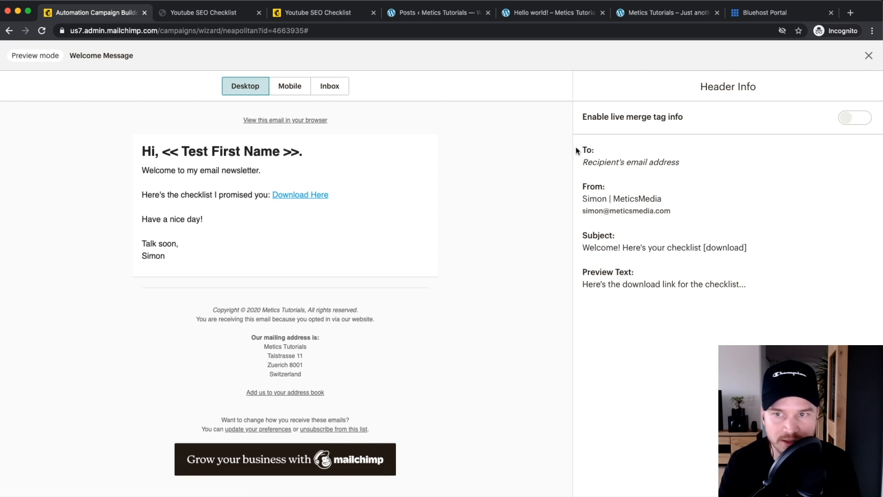
pyautogui.click(869, 55)
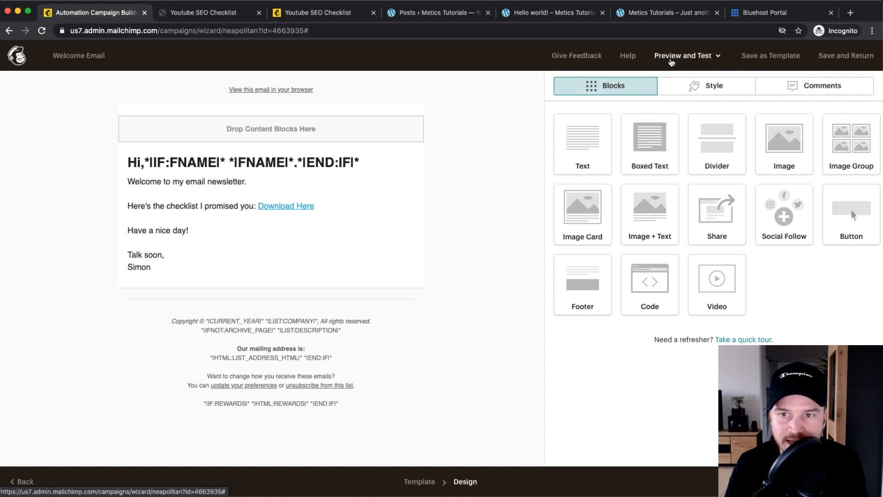
# Step: Send a test email of the Welcome Email to the test recipient address via Preview and Test
pyautogui.keyDown('ctrl'); pyautogui.scroll(3, 673, 60); pyautogui.keyUp('ctrl')
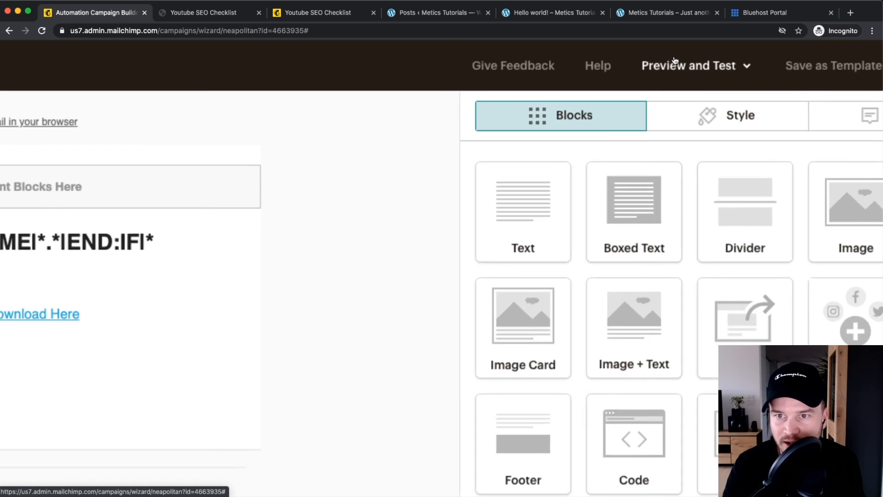
pyautogui.click(681, 70)
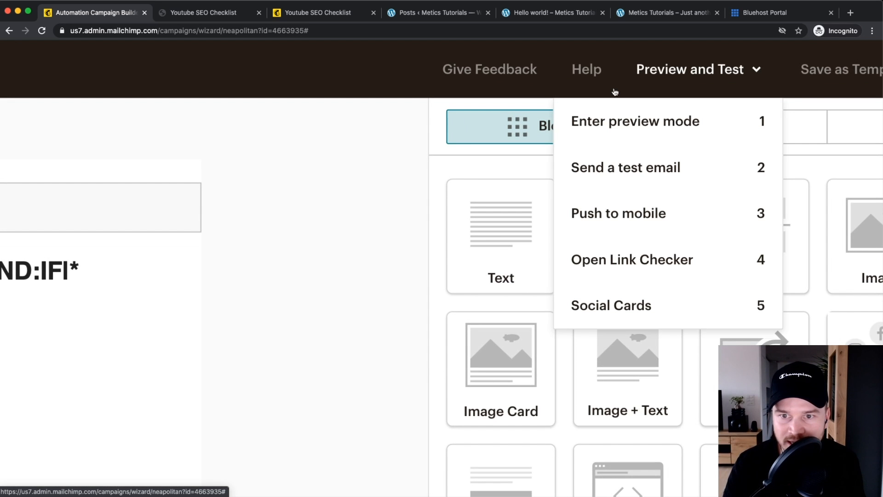
pyautogui.click(605, 171)
pyautogui.keyDown('ctrl'); pyautogui.scroll(-3, 600, 170); pyautogui.keyUp('ctrl')
pyautogui.moveTo(414, 201); pyautogui.dragTo(302, 201)
pyautogui.keyDown('ctrl'); pyautogui.scroll(3, 356, 205); pyautogui.keyUp('ctrl')
pyautogui.keyDown('ctrl'); pyautogui.scroll(-3, 358, 207); pyautogui.keyUp('ctrl')
pyautogui.click(317, 416)
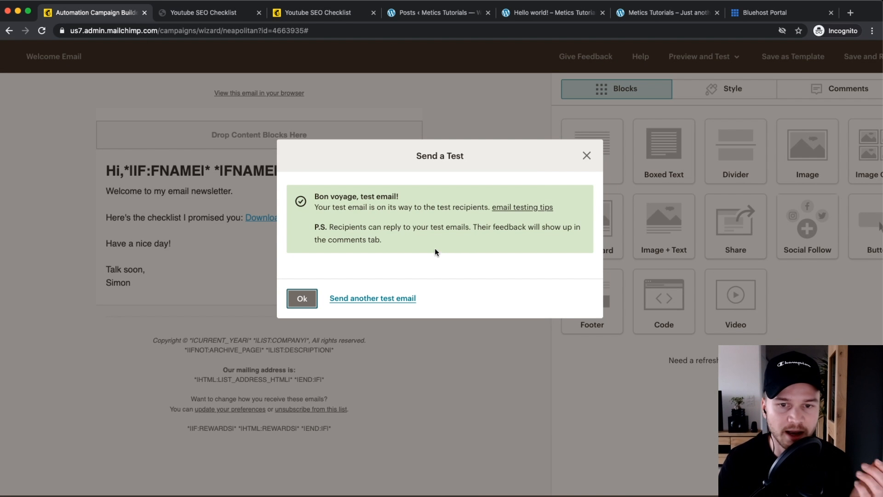
pyautogui.click(580, 161)
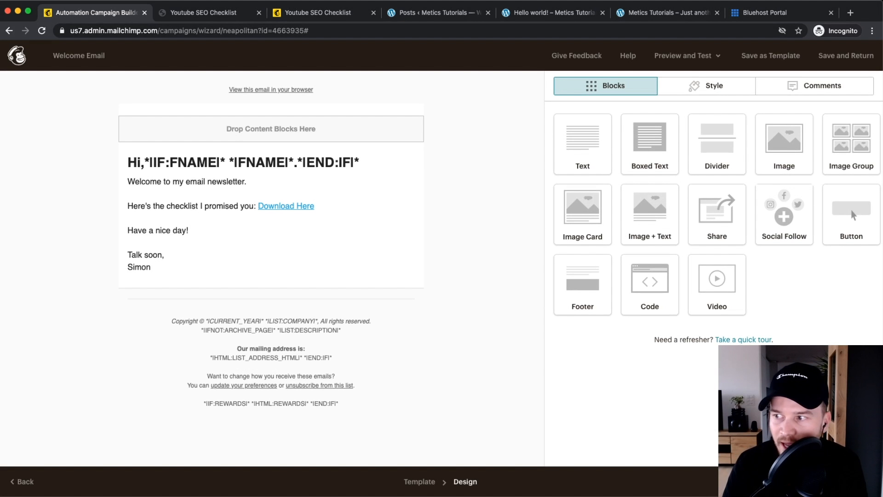
pyautogui.press('super+Tab')
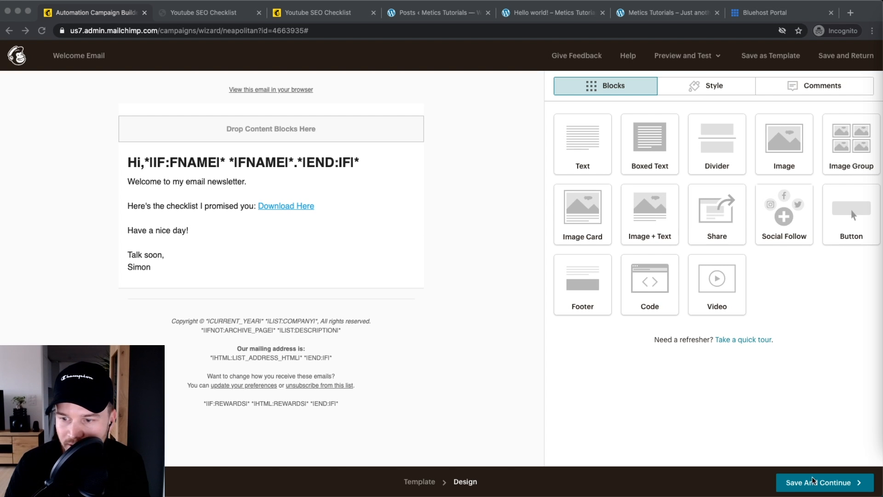
# Step: Save the design and start sending the Welcome Email automation with Start Now
pyautogui.click(804, 453)
pyautogui.scroll(3, 822, 487)
pyautogui.scroll(-3, 823, 487)
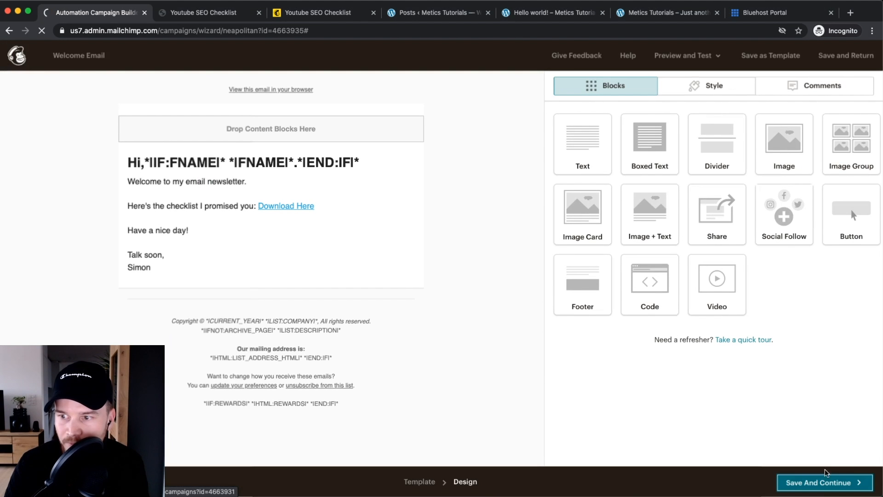
pyautogui.click(823, 478)
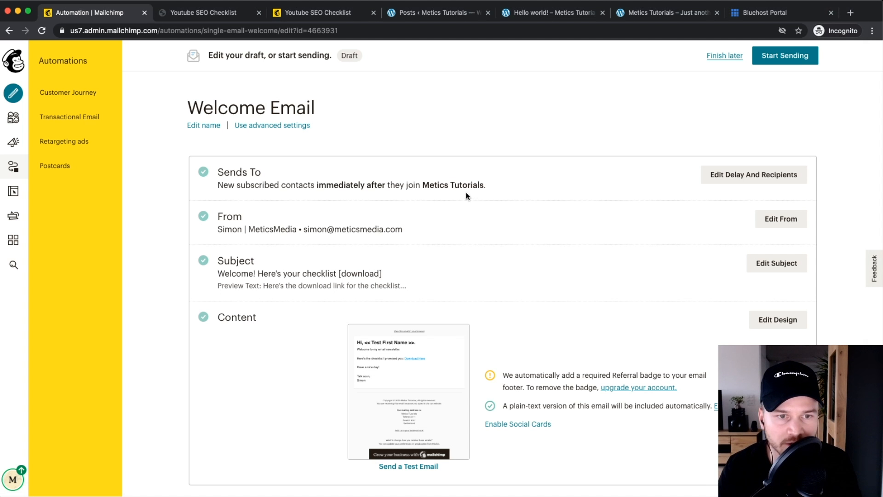
pyautogui.scroll(-1, 216, 265)
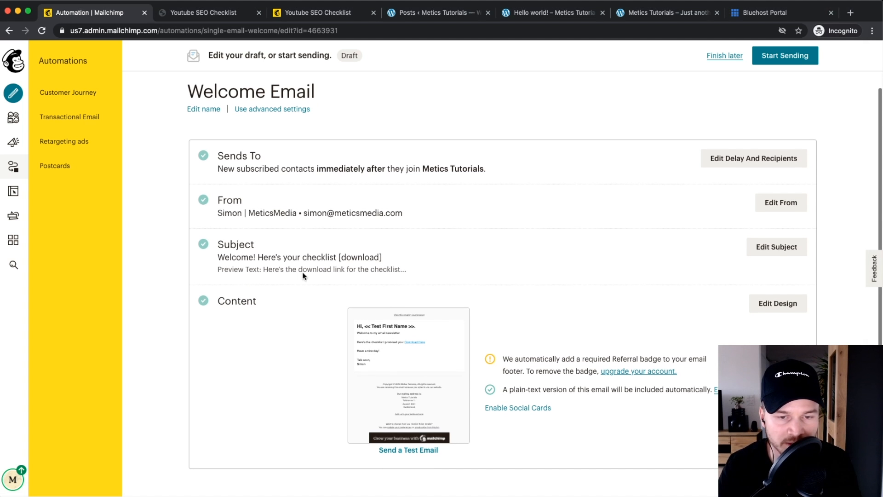
pyautogui.scroll(1, 631, 354)
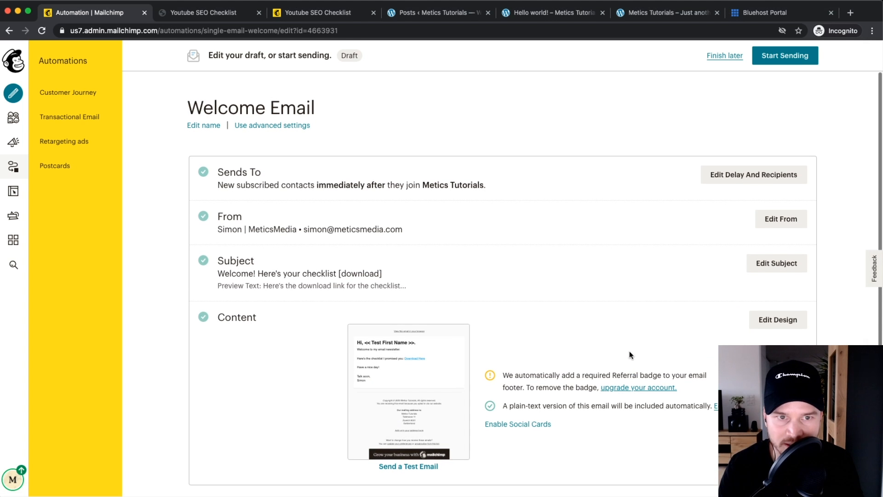
pyautogui.click(781, 56)
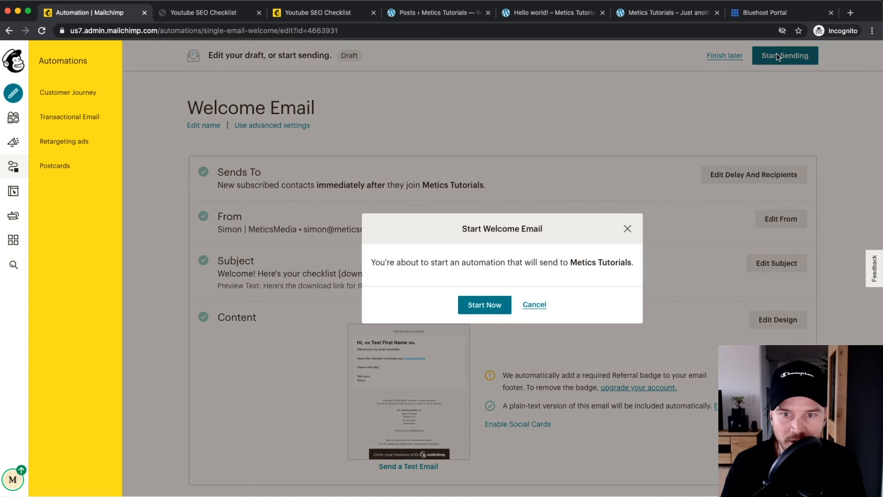
pyautogui.click(507, 303)
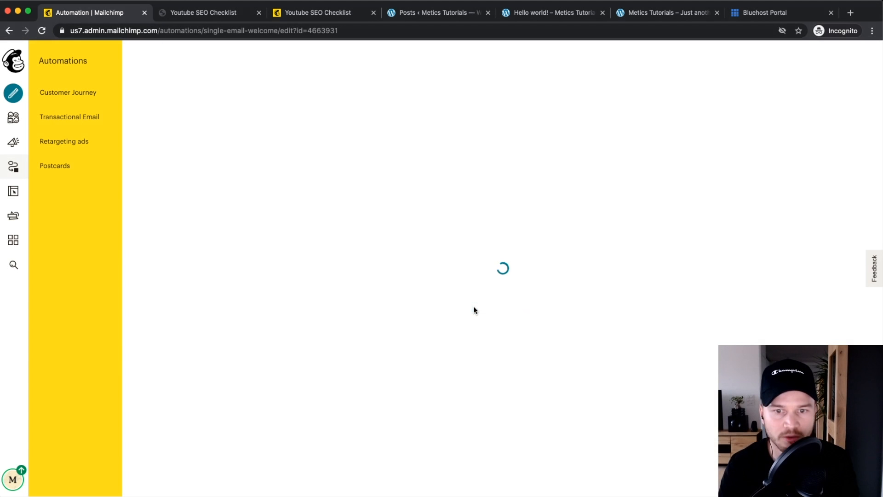
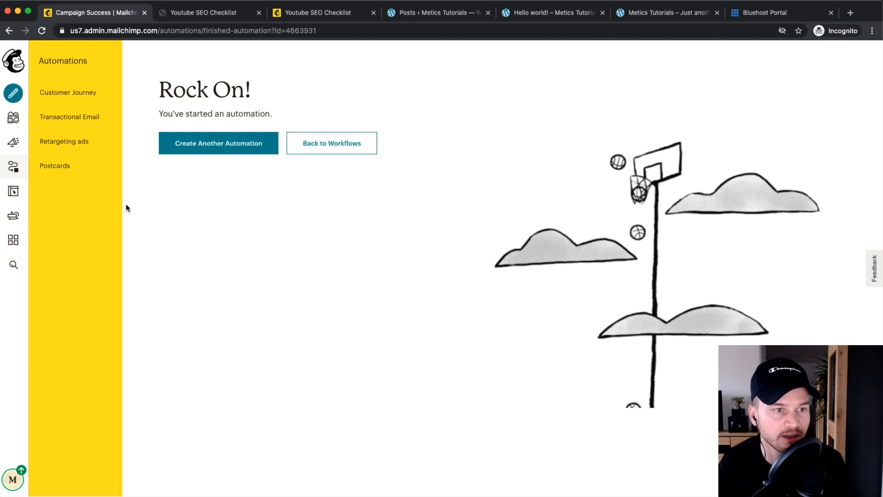
# Step: From Automations, create a customer journey called 'Onboard Sequence Example' and start building it
pyautogui.scroll(5, 68, 189)
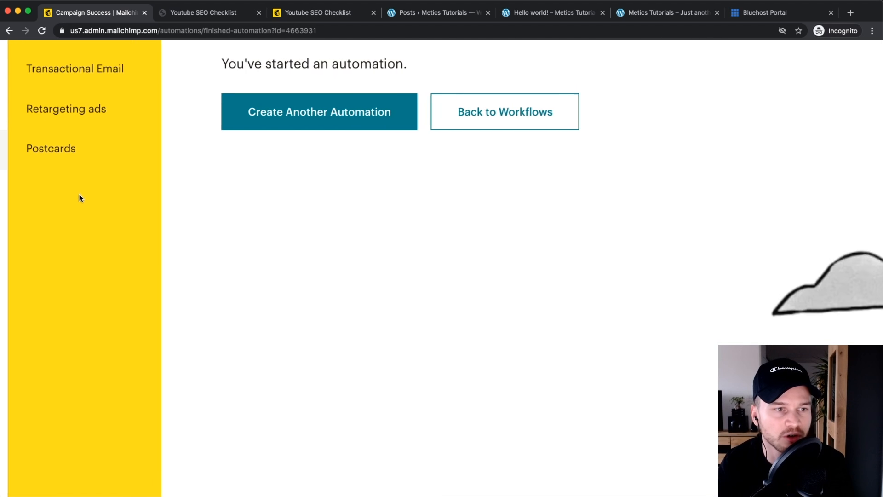
pyautogui.hscroll(-2, 78, 194)
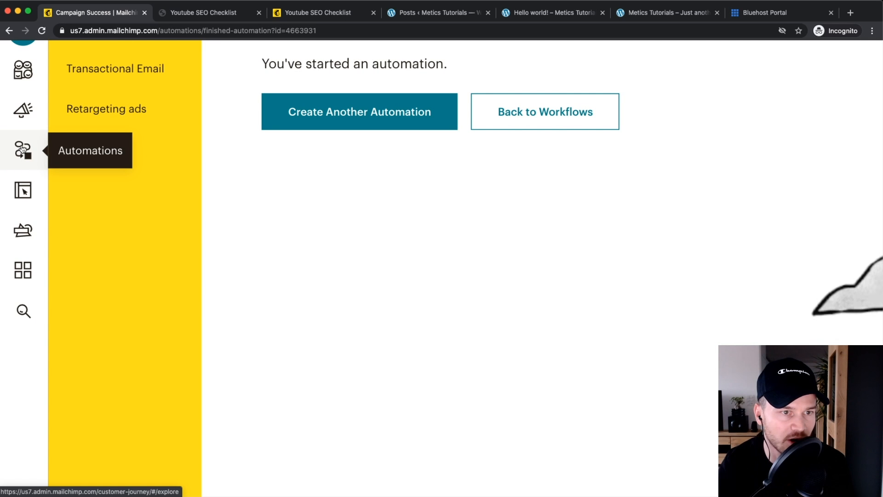
pyautogui.click(22, 149)
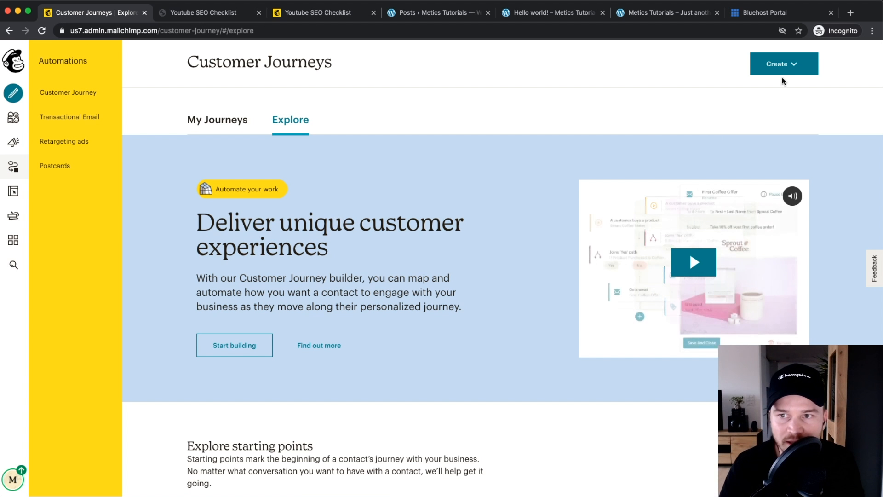
pyautogui.click(784, 71)
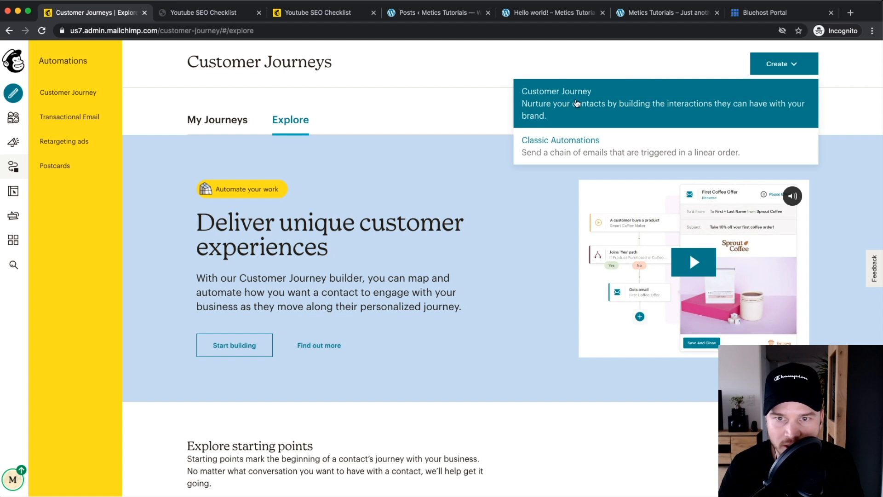
pyautogui.click(577, 103)
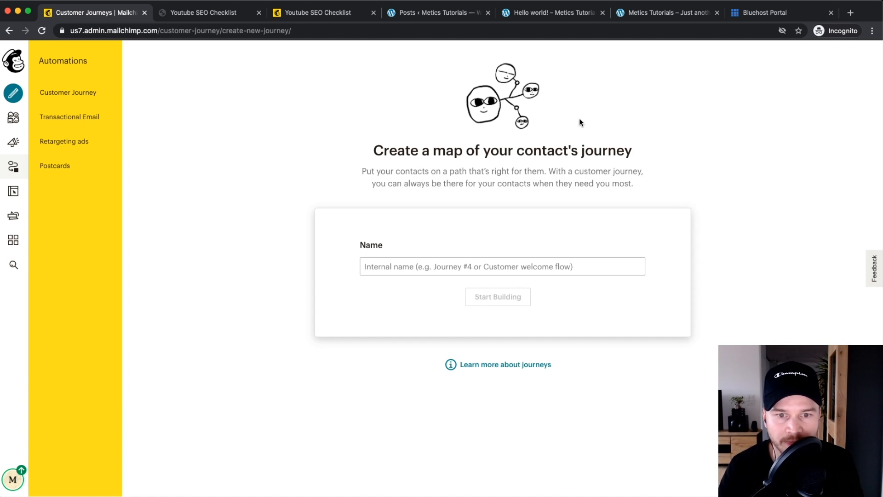
pyautogui.click(452, 262)
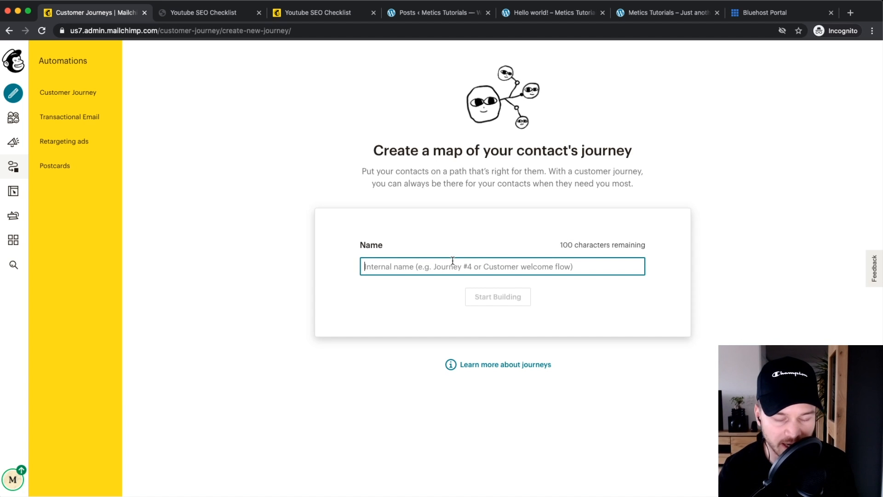
pyautogui.write('Onboard Sequence Example')
pyautogui.click(489, 298)
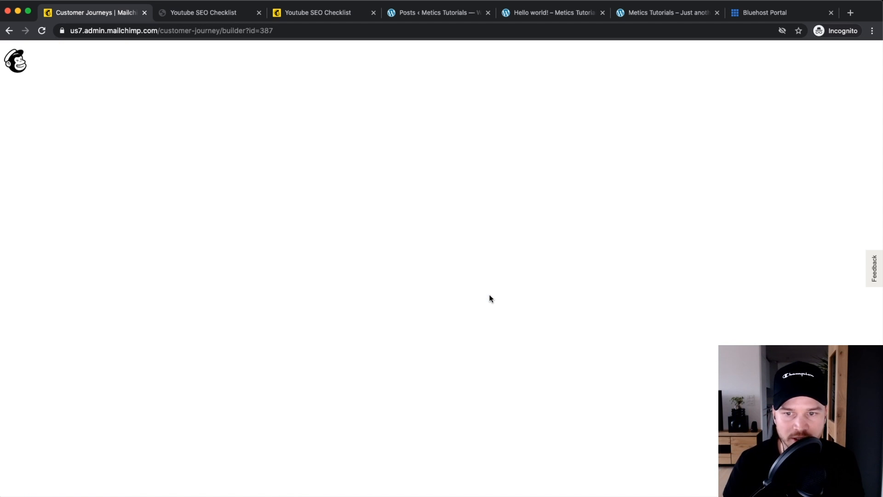
pyautogui.click(491, 299)
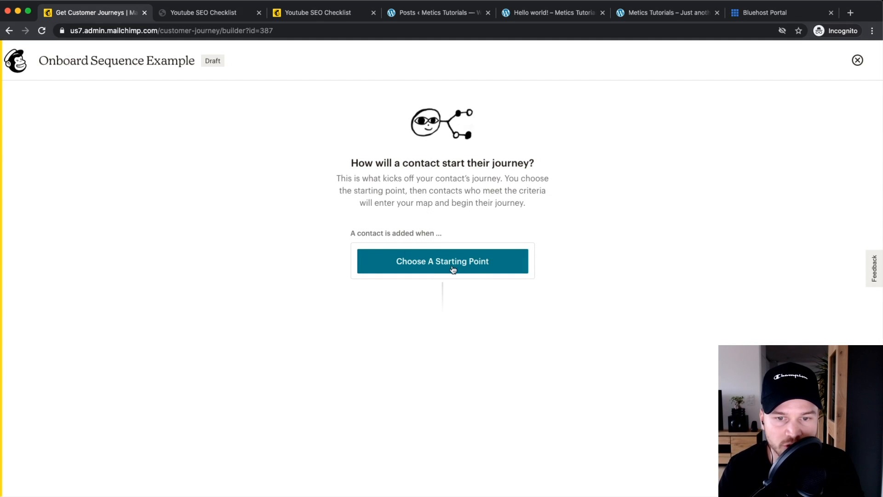
# Step: Set the journey's starting point to the 'Signs up' trigger and save it
pyautogui.click(436, 270)
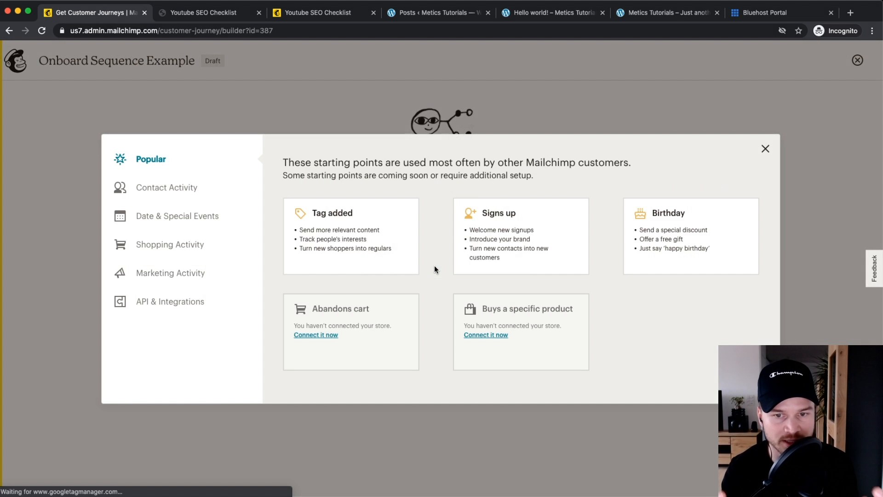
pyautogui.click(513, 227)
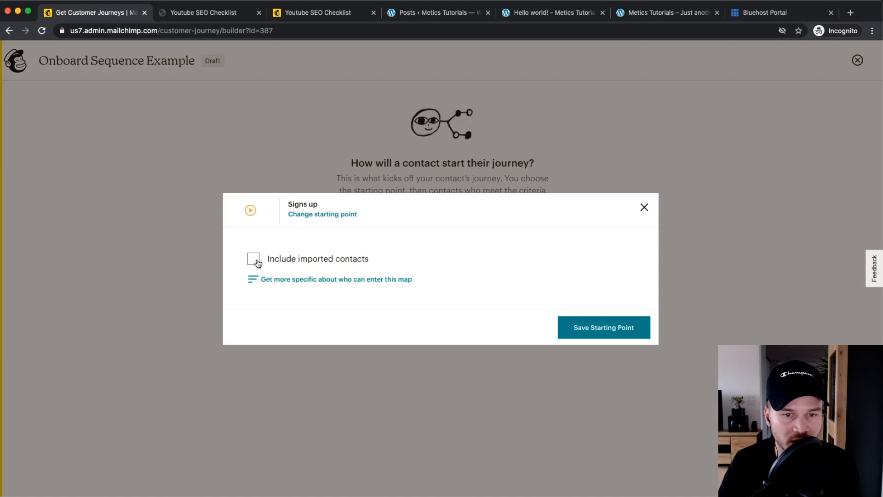
pyautogui.scroll(5, 251, 264)
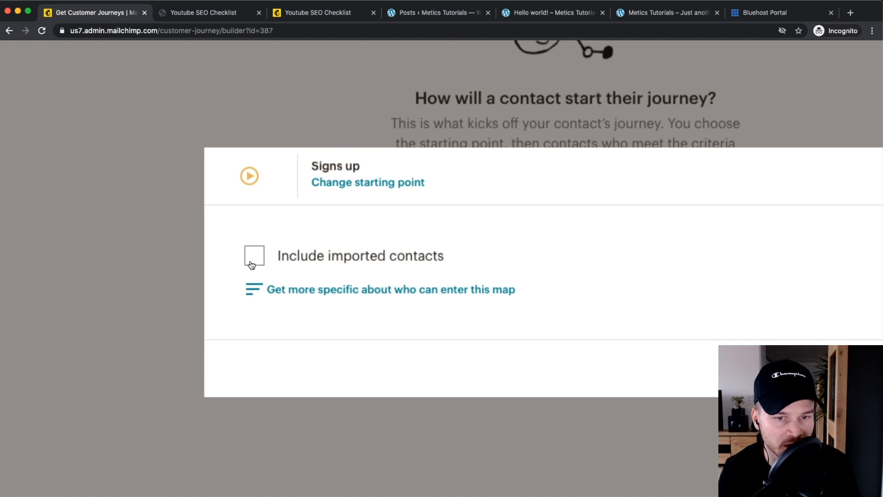
pyautogui.scroll(-4, 251, 264)
pyautogui.scroll(-3, 251, 264)
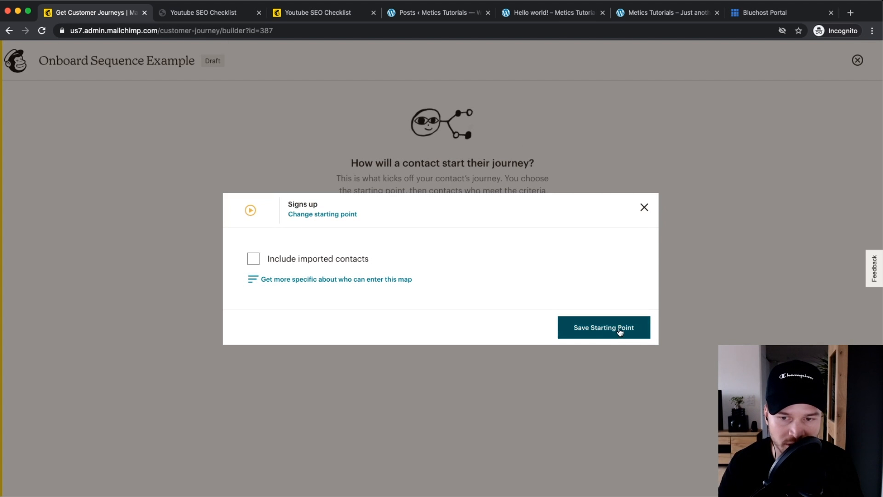
pyautogui.click(606, 332)
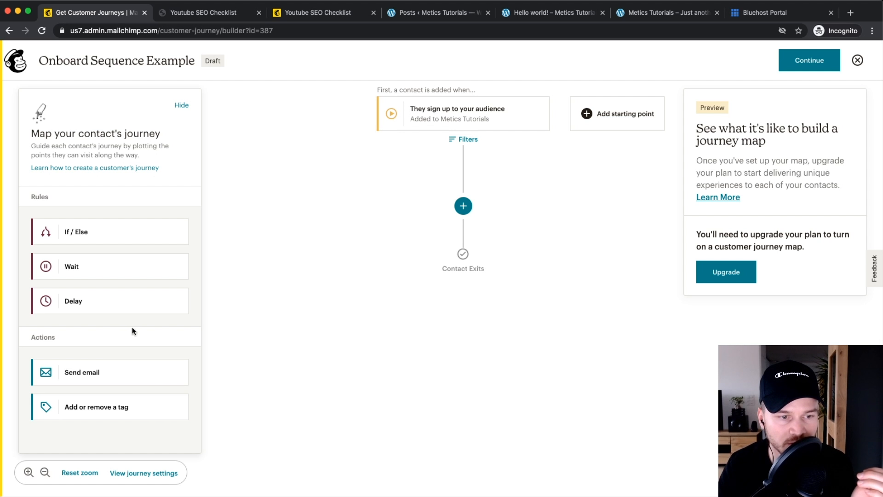
# Step: Add a Send email step right after the sign-up trigger
pyautogui.moveTo(83, 380); pyautogui.dragTo(464, 205)
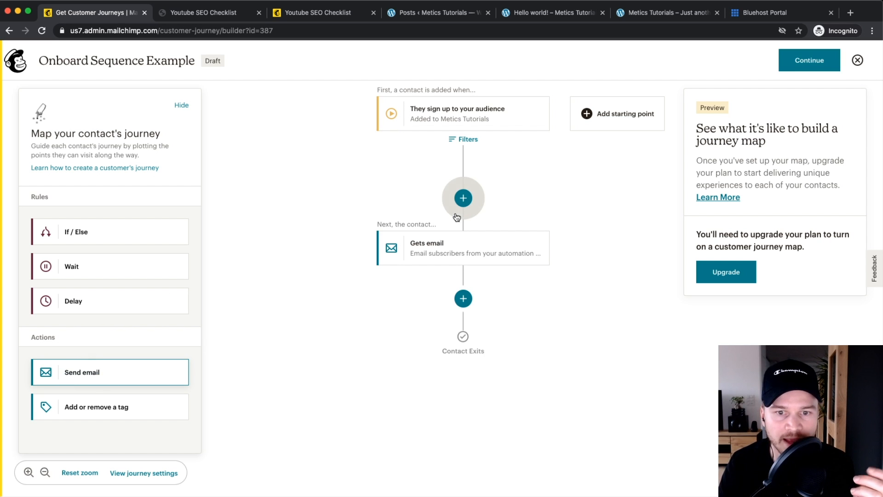
pyautogui.click(463, 252)
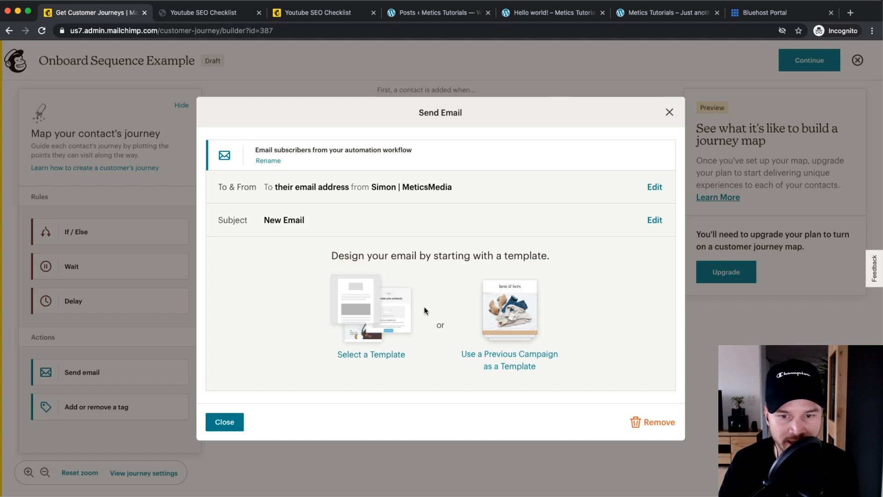
pyautogui.click(670, 111)
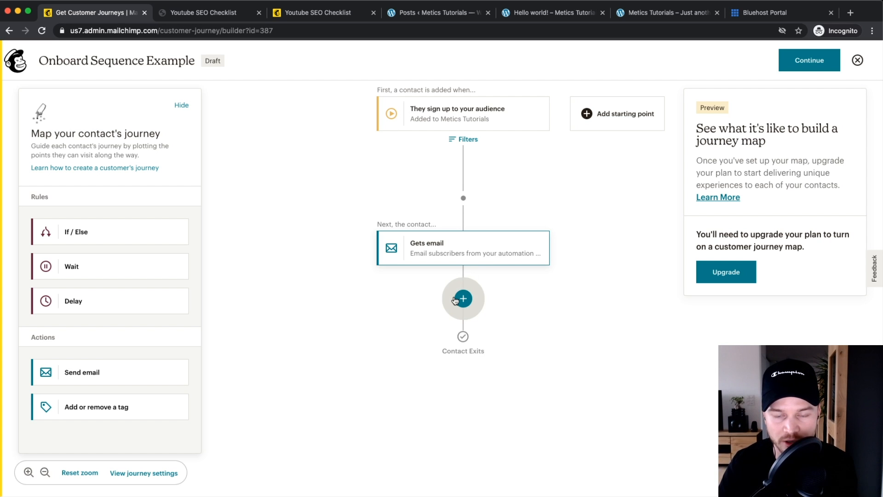
# Step: Add a 3-day delay and a second email step after the first email
pyautogui.moveTo(147, 302); pyautogui.dragTo(464, 299)
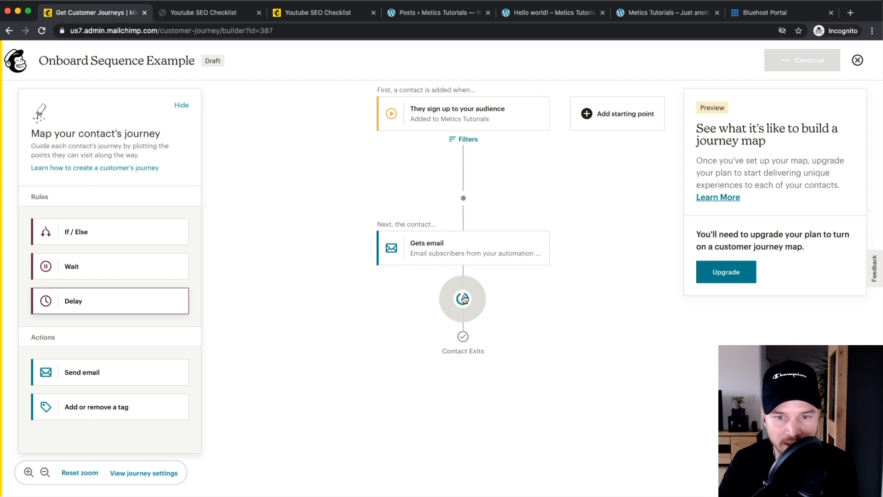
pyautogui.click(464, 357)
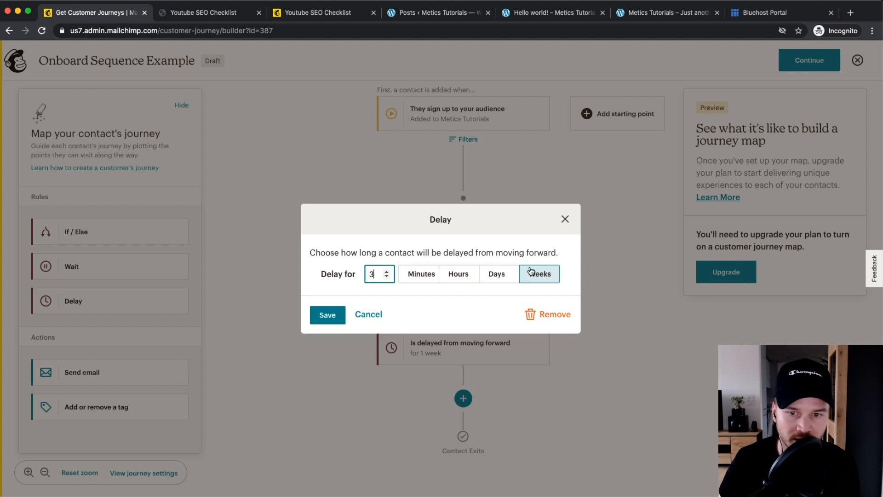
pyautogui.click(496, 274)
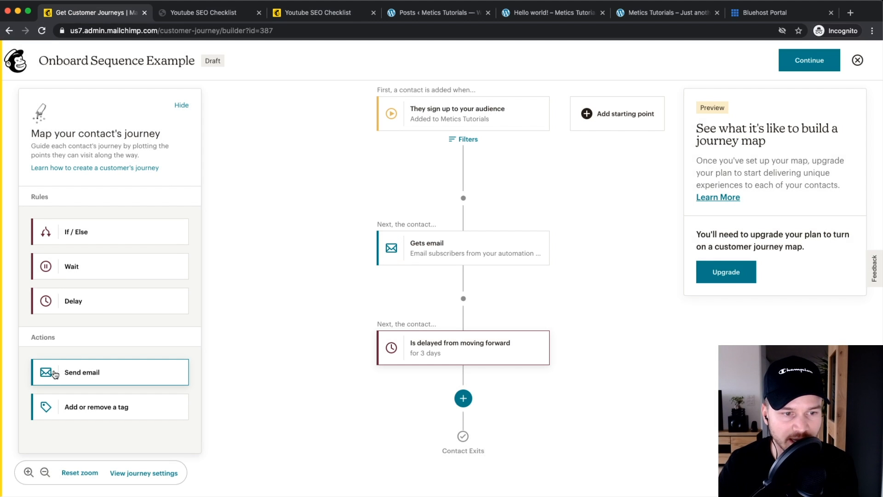
pyautogui.moveTo(53, 370); pyautogui.dragTo(458, 397)
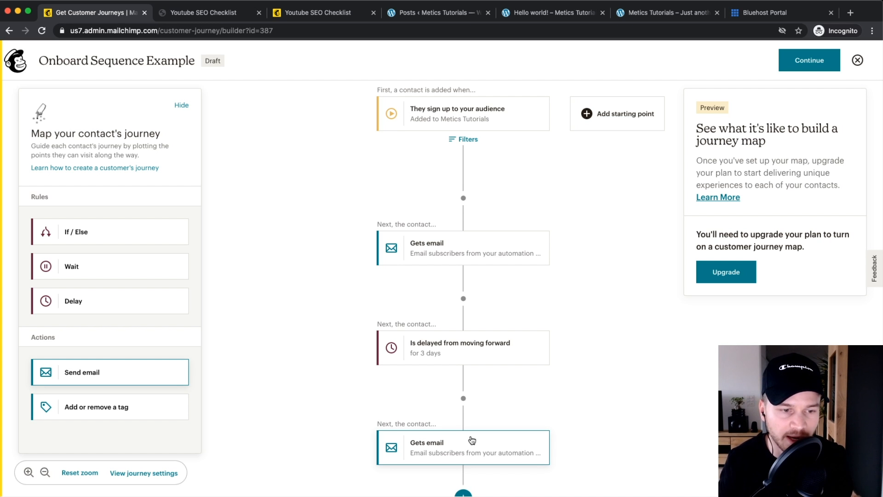
# Step: Delete the second email step and the 3-day delay again
pyautogui.click(478, 439)
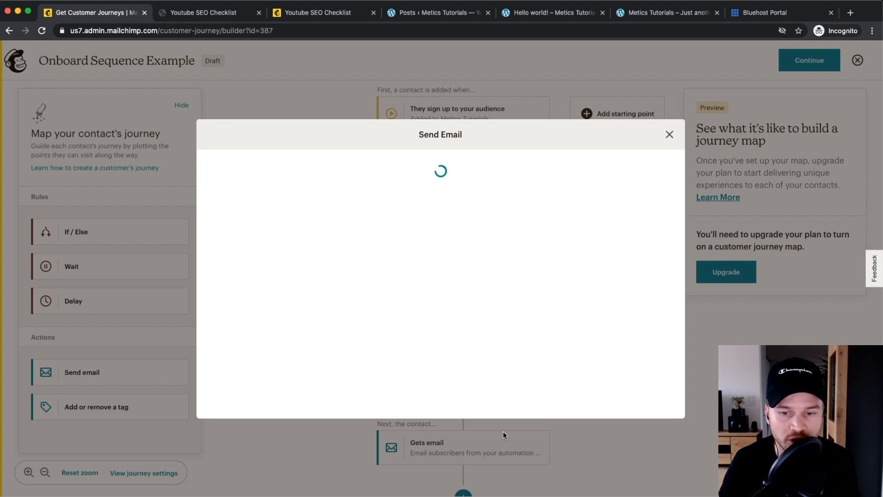
pyautogui.click(652, 421)
pyautogui.click(380, 331)
pyautogui.click(506, 364)
pyautogui.click(562, 313)
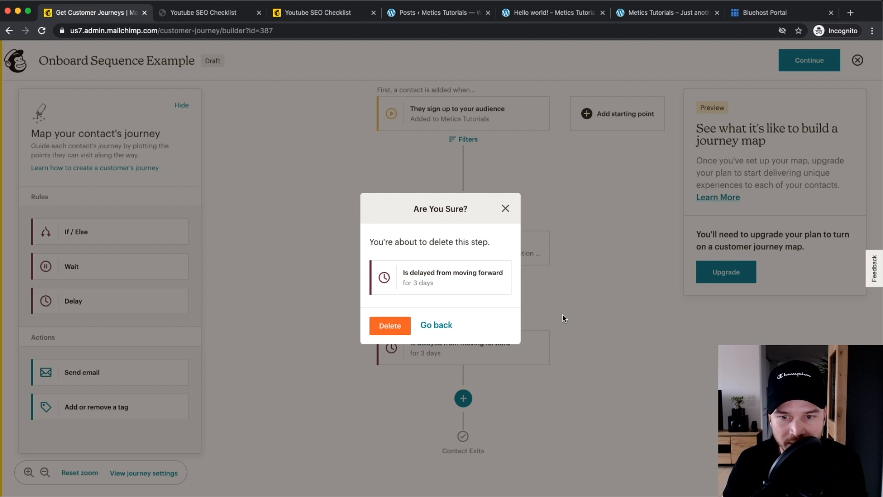
pyautogui.click(394, 325)
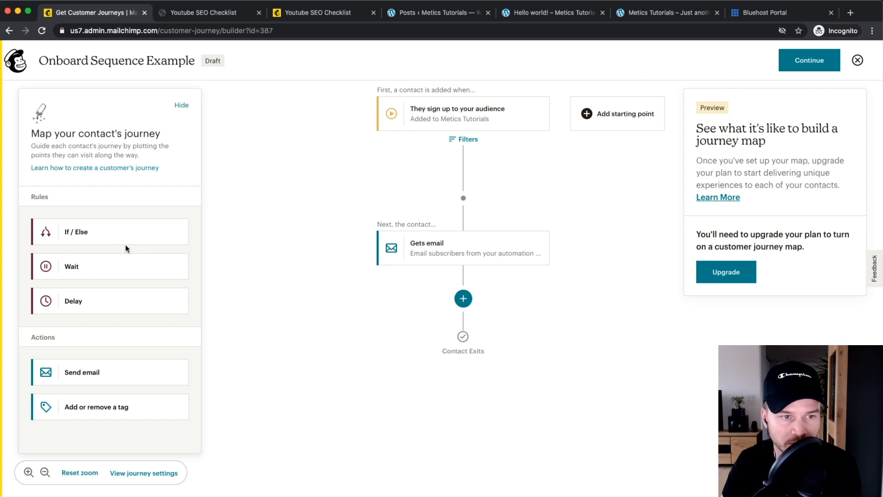
# Step: Add an If/Else split after the email that checks clicks in any of the last 5 campaigns
pyautogui.moveTo(76, 240); pyautogui.dragTo(468, 293)
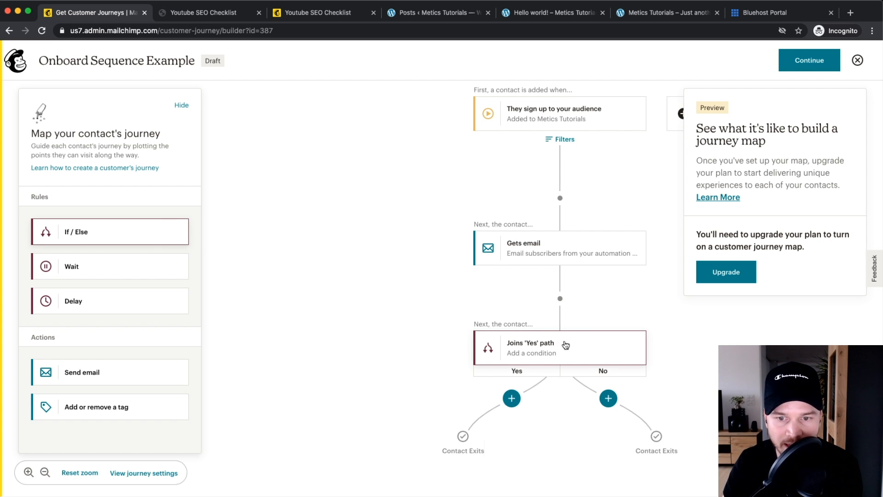
pyautogui.click(552, 353)
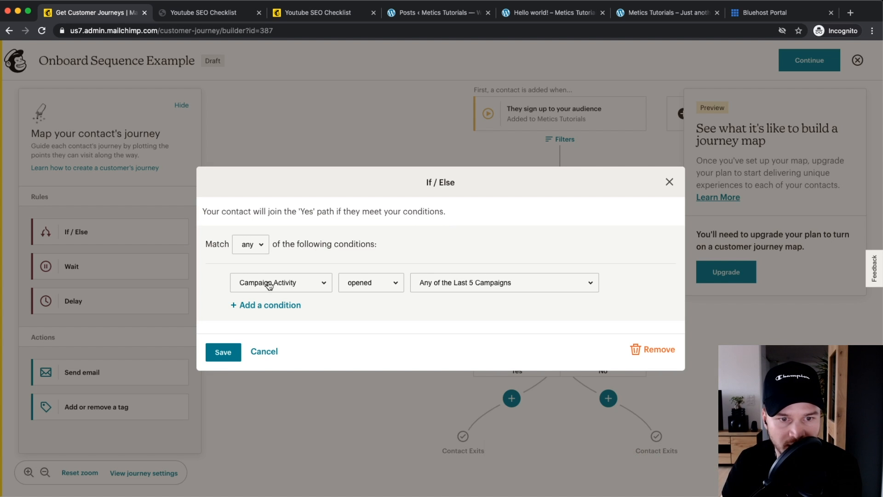
pyautogui.click(269, 284)
pyautogui.click(270, 285)
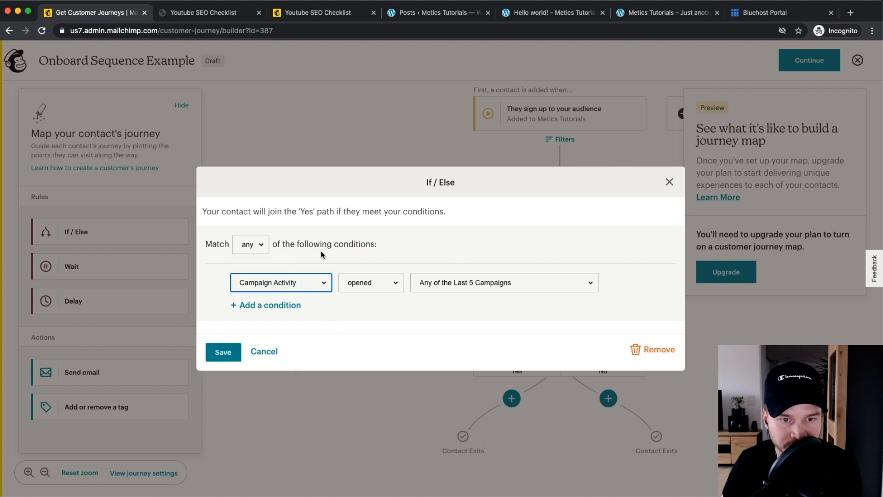
pyautogui.click(363, 284)
pyautogui.click(464, 275)
pyautogui.click(462, 281)
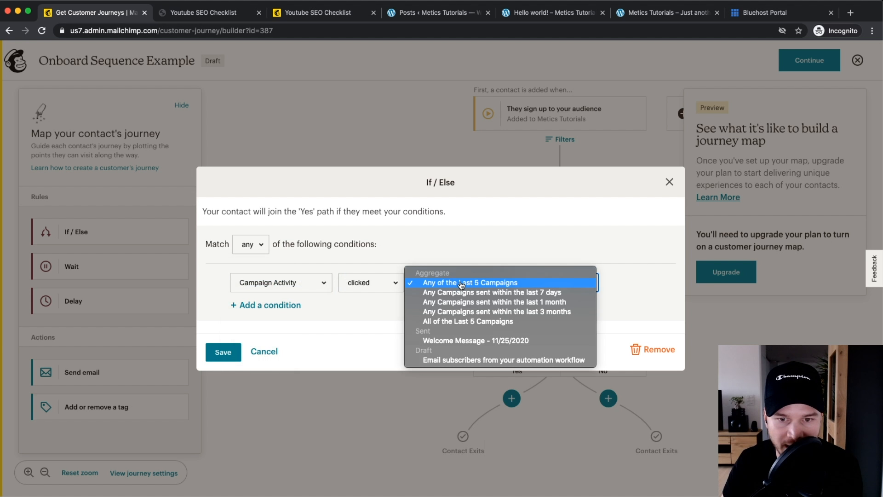
pyautogui.click(461, 284)
pyautogui.click(211, 354)
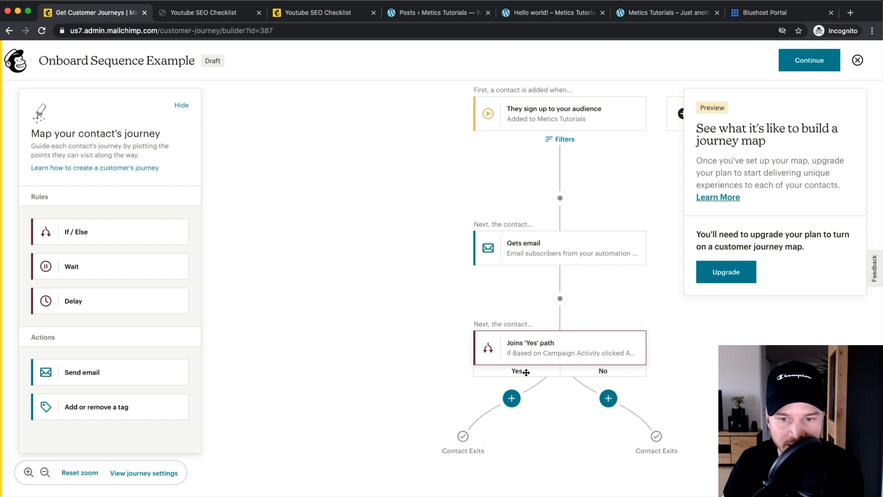
# Step: Add a send-email step to both the Yes and the No branches
pyautogui.scroll(5, 526, 372)
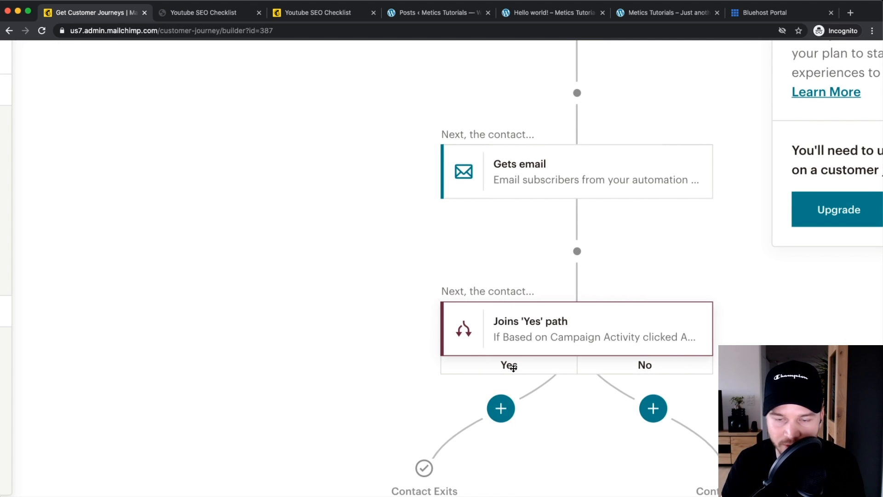
pyautogui.scroll(-5, 513, 368)
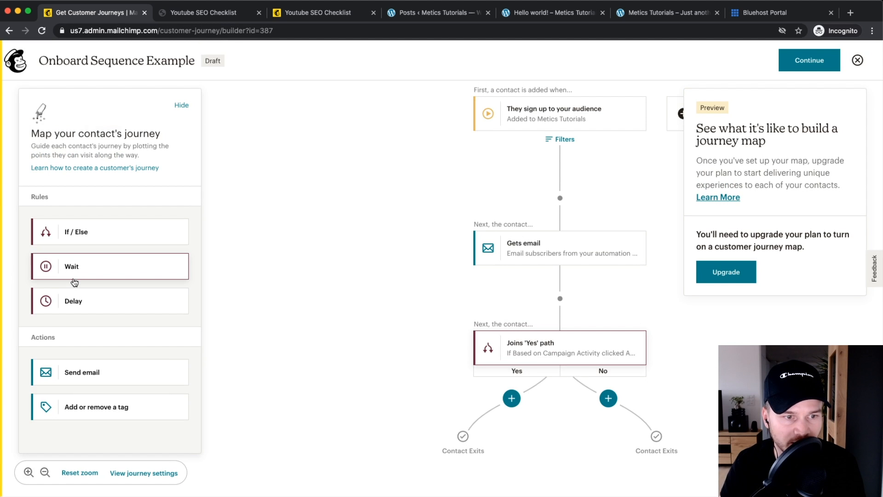
pyautogui.moveTo(85, 370); pyautogui.dragTo(517, 406)
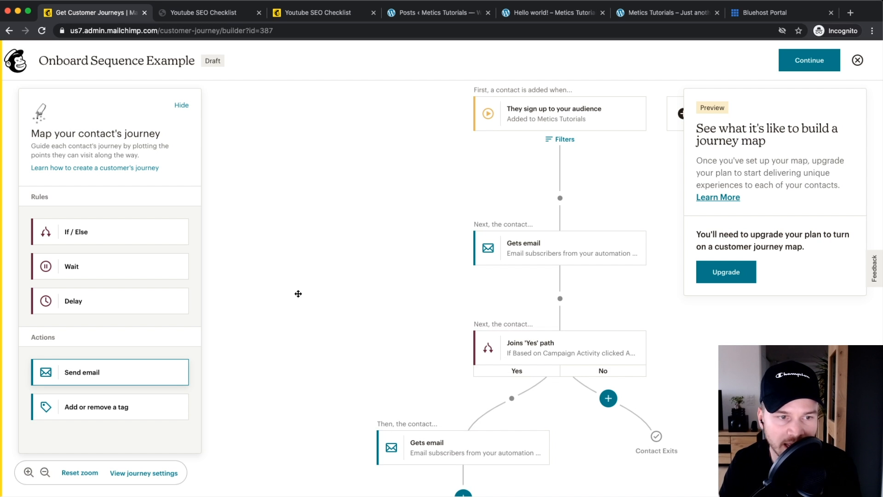
pyautogui.moveTo(103, 368); pyautogui.dragTo(609, 400)
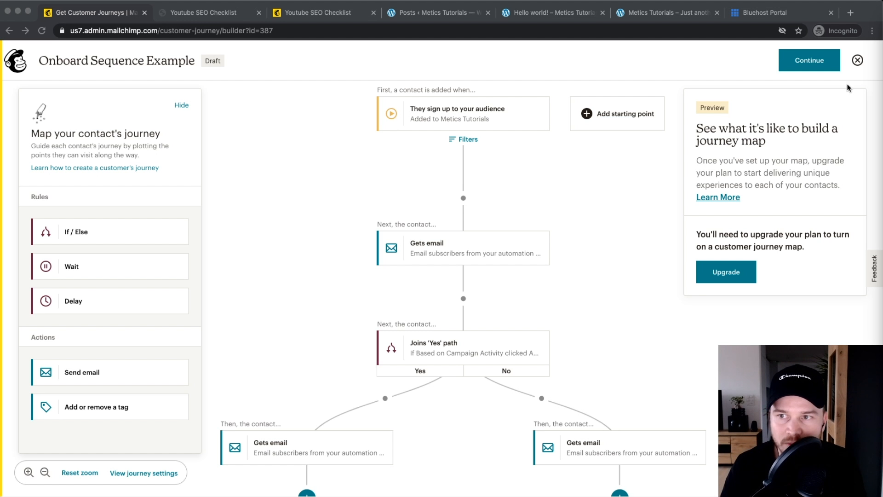
# Step: Exit the journey builder and create an email campaign draft called 'Special Discount'
pyautogui.click(861, 63)
pyautogui.click(858, 62)
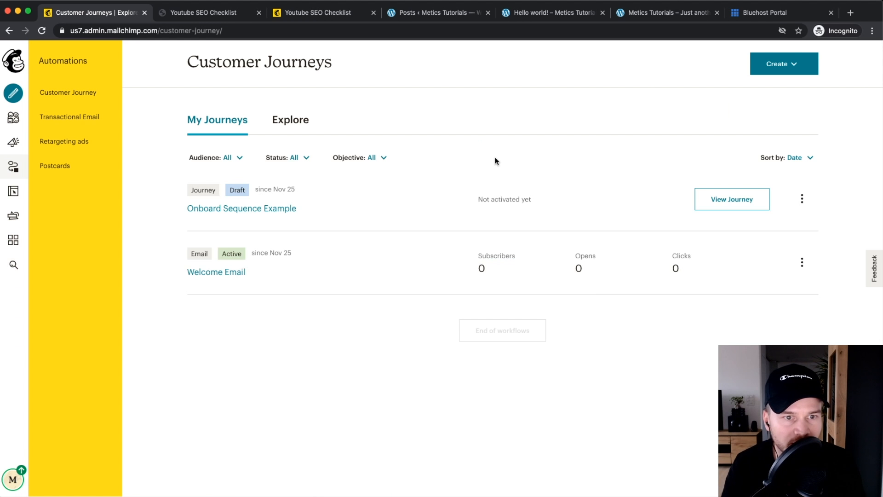
pyautogui.click(20, 97)
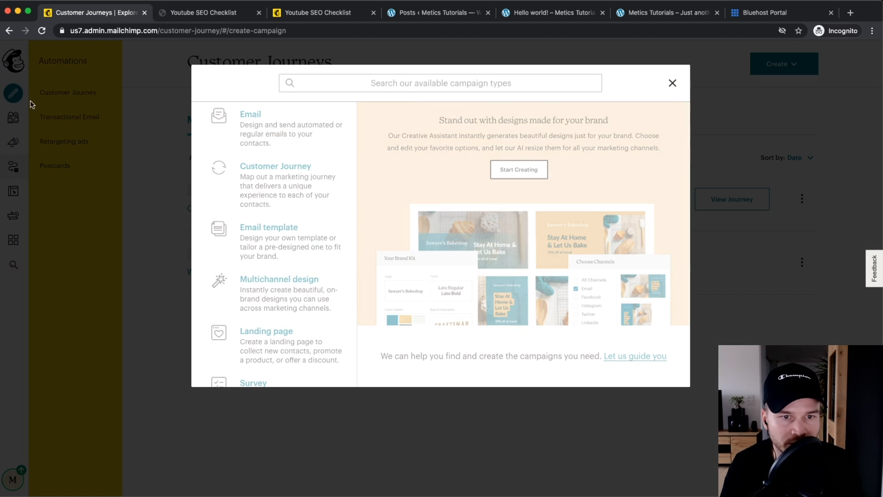
pyautogui.click(252, 134)
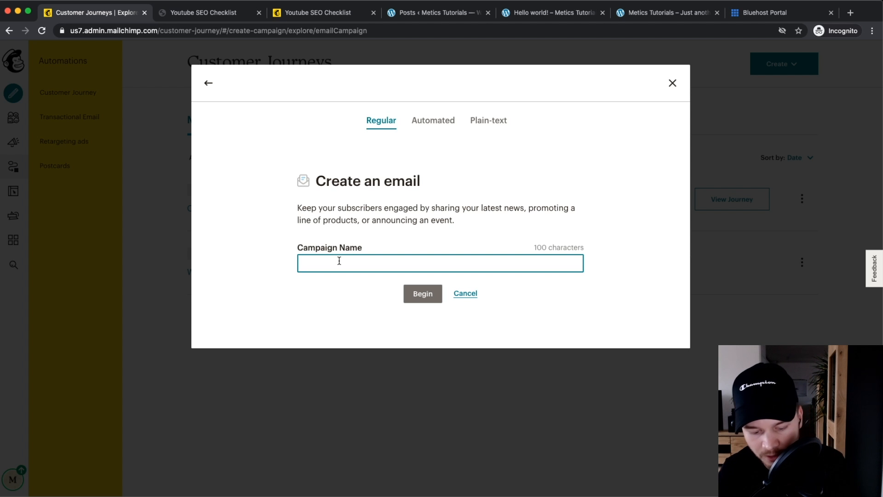
pyautogui.write('Special Discount')
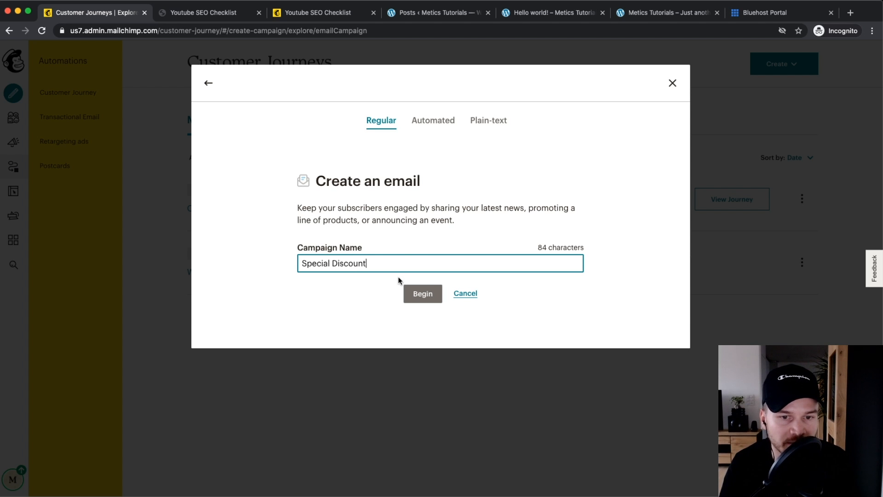
pyautogui.click(410, 293)
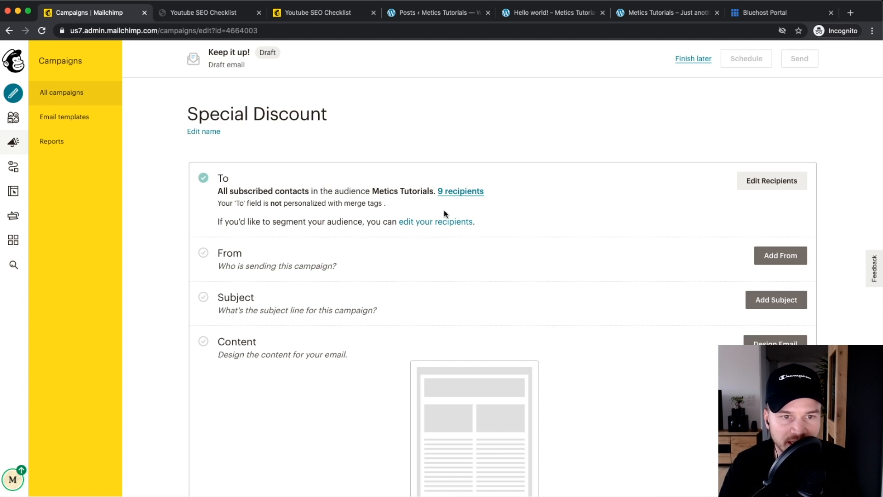
# Step: Choose the Metics Tutorials audience as the campaign's recipients
pyautogui.click(766, 188)
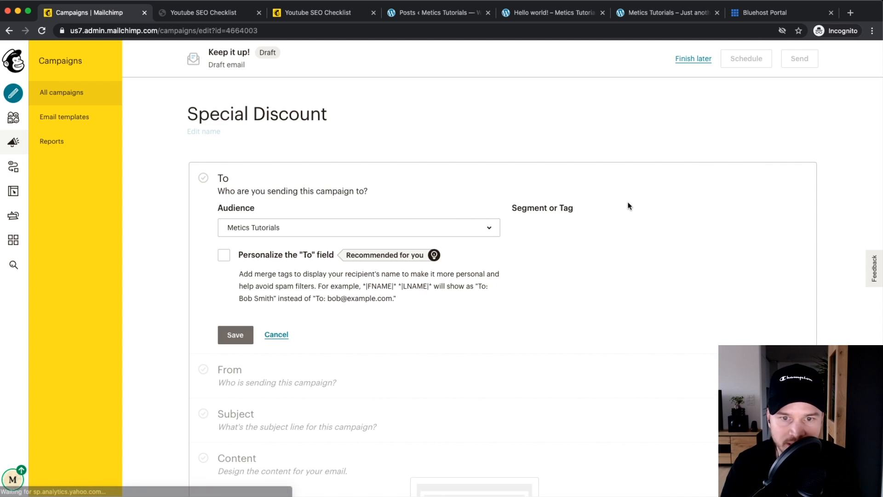
pyautogui.click(436, 229)
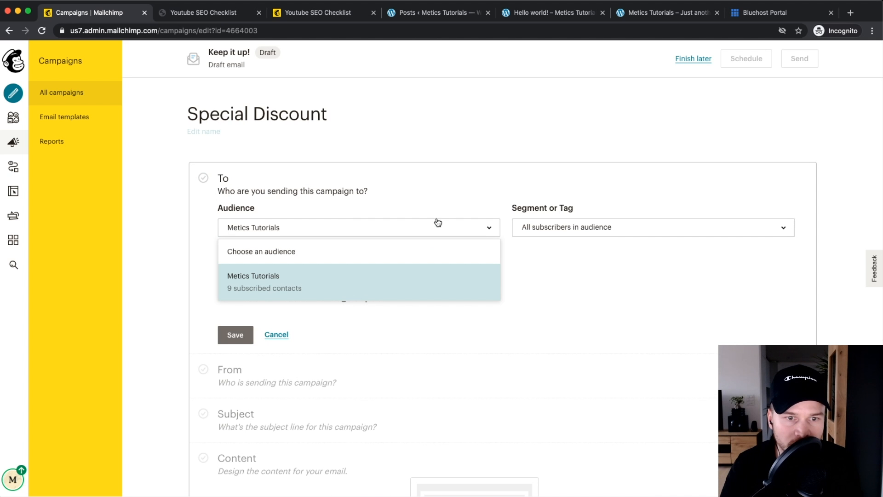
pyautogui.click(271, 287)
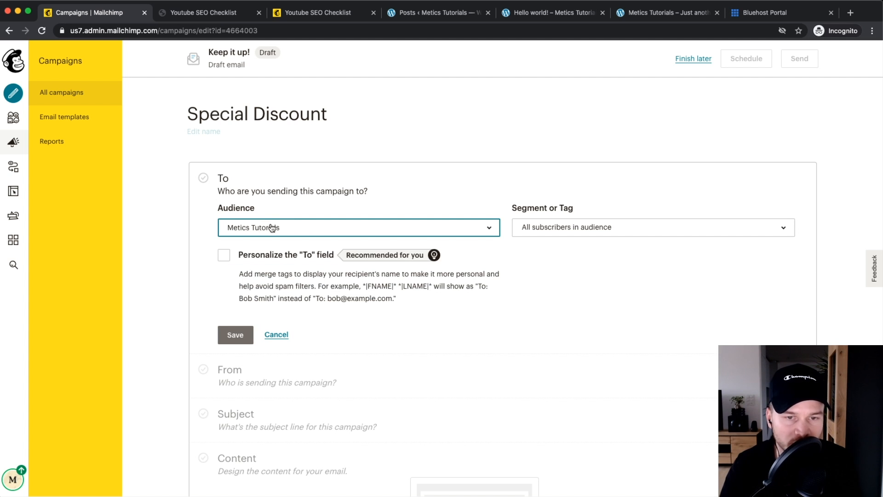
pyautogui.scroll(3, 279, 229)
pyautogui.click(302, 228)
pyautogui.click(269, 290)
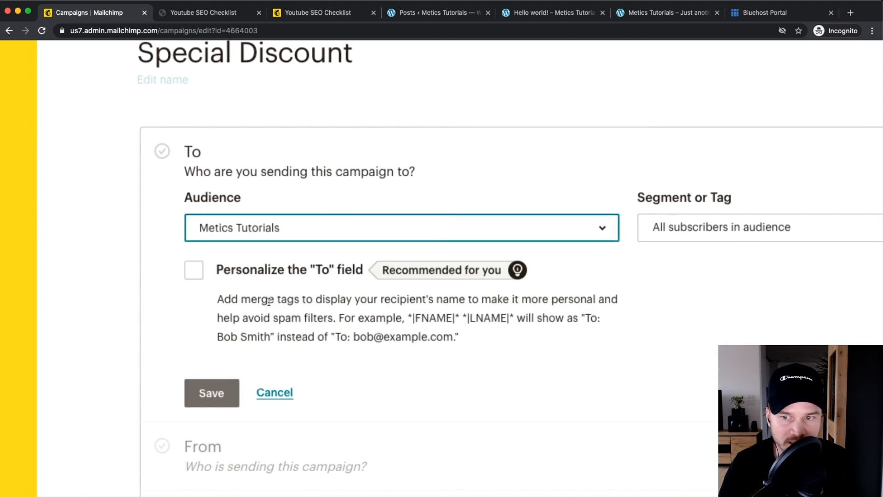
pyautogui.scroll(-3, 529, 269)
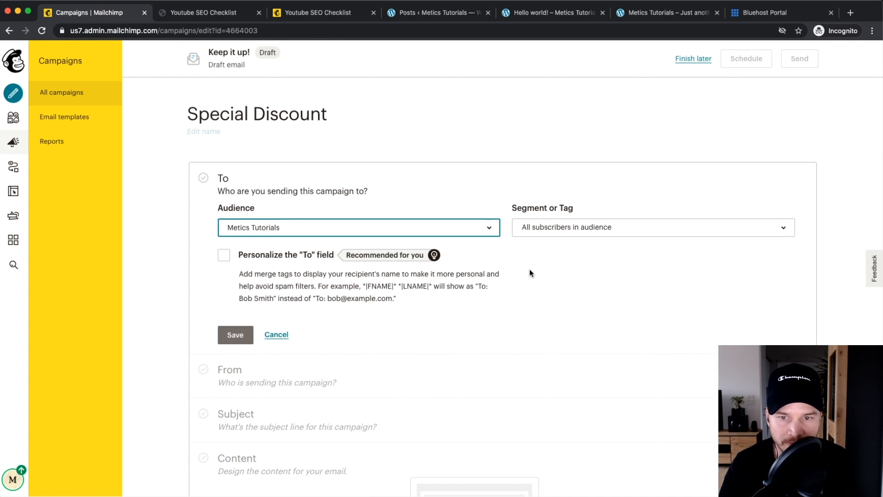
# Step: Limit recipients to the 'free ebook website' tag and save the recipient settings
pyautogui.click(560, 235)
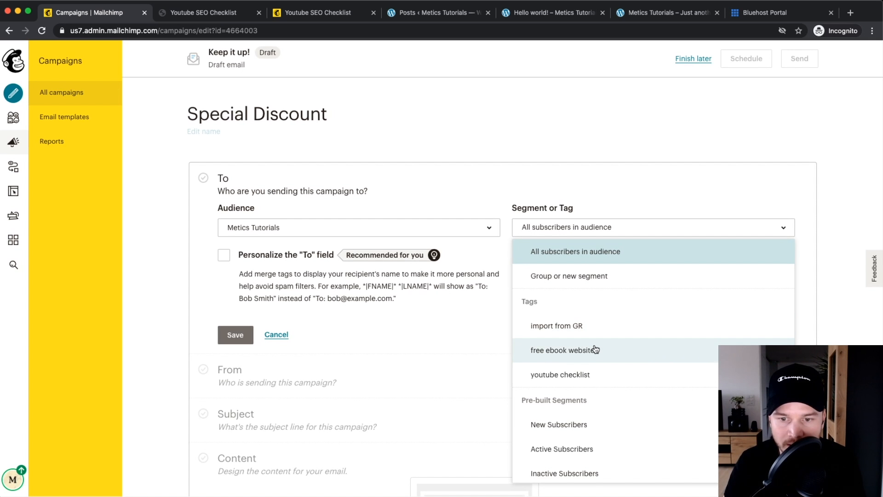
pyautogui.click(570, 352)
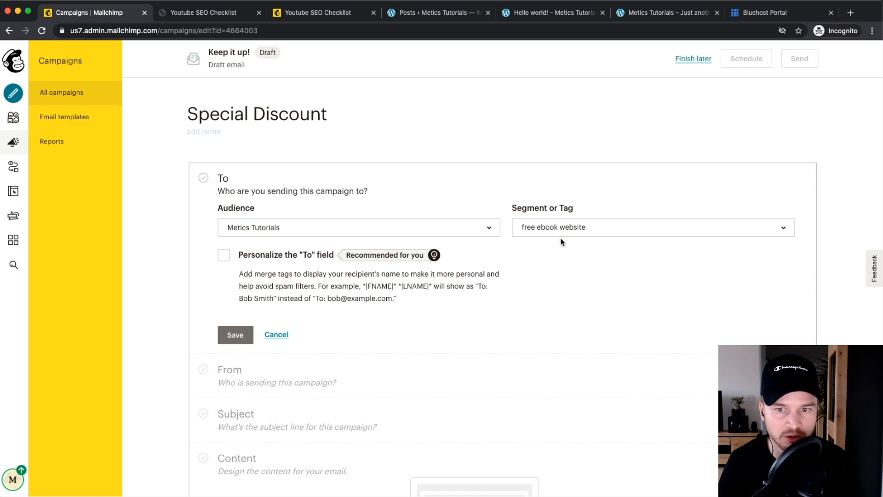
pyautogui.click(547, 231)
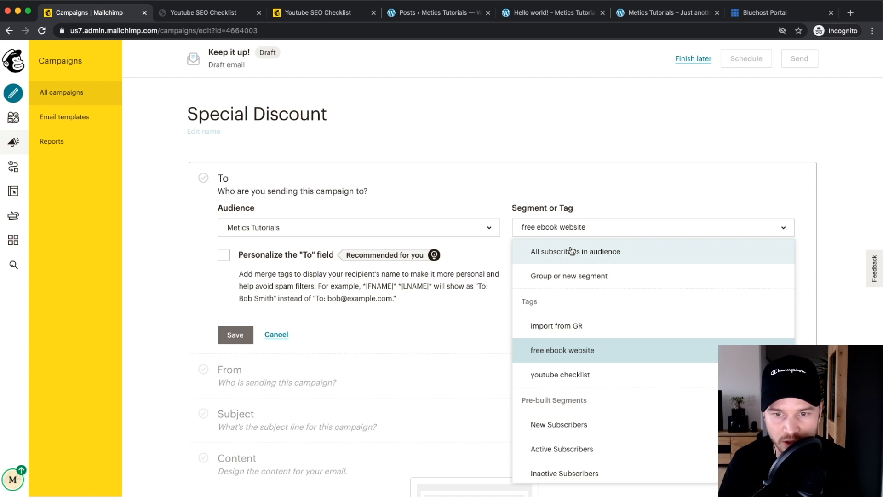
pyautogui.click(463, 329)
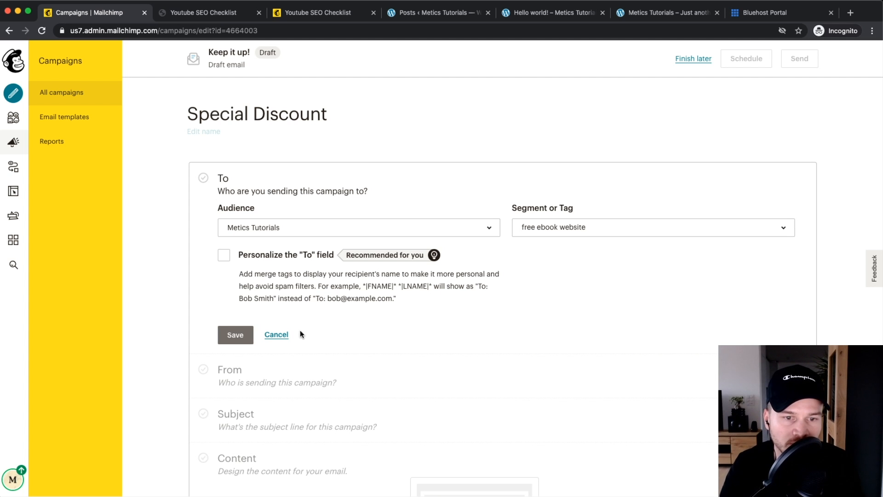
pyautogui.click(232, 336)
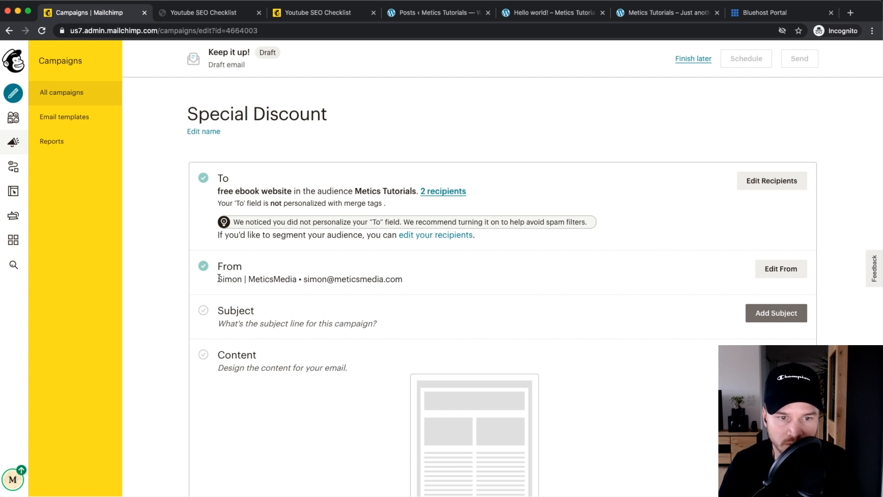
pyautogui.moveTo(219, 278); pyautogui.dragTo(416, 279)
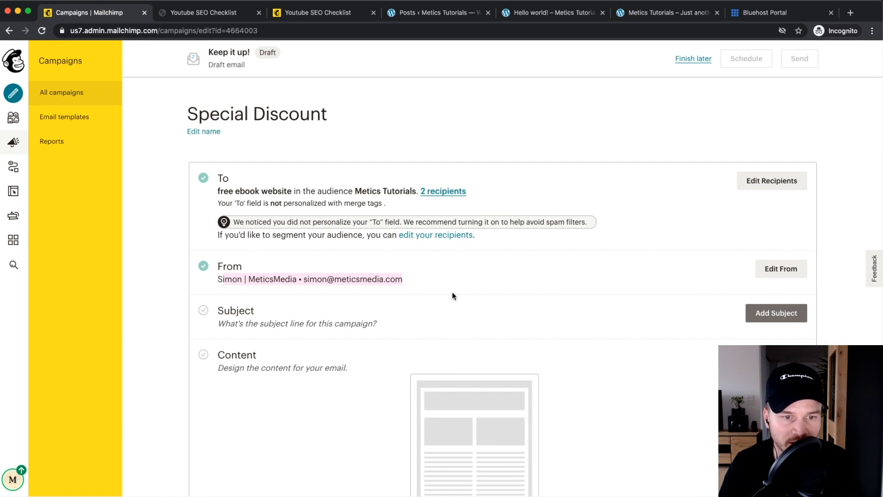
# Step: Enter the subject line 'We're doing something crazy today...'
pyautogui.click(266, 272)
pyautogui.click(757, 258)
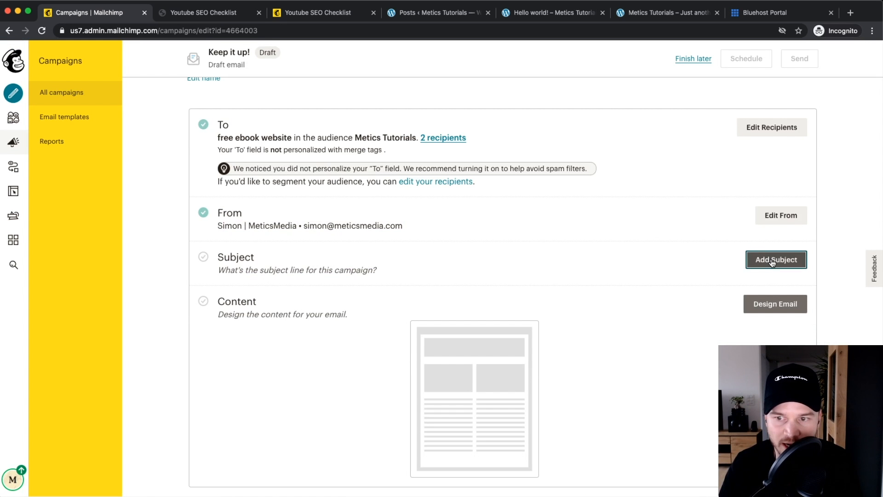
pyautogui.click(259, 315)
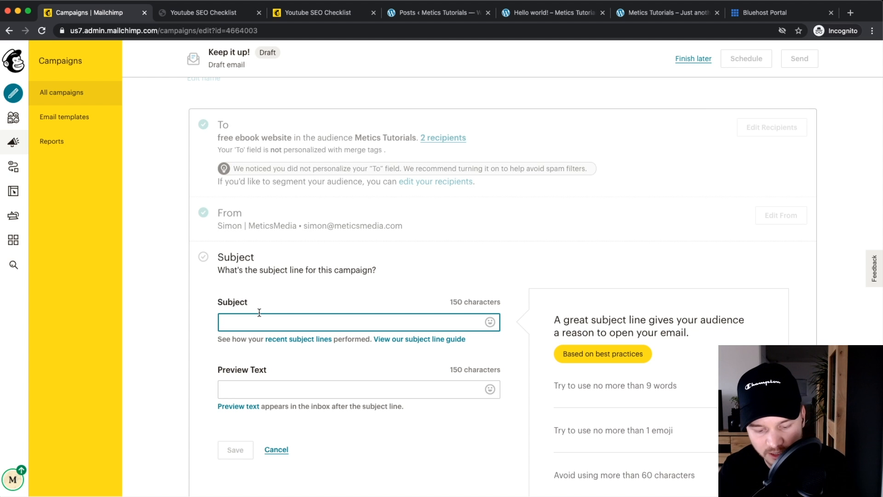
pyautogui.write("We're doing som")
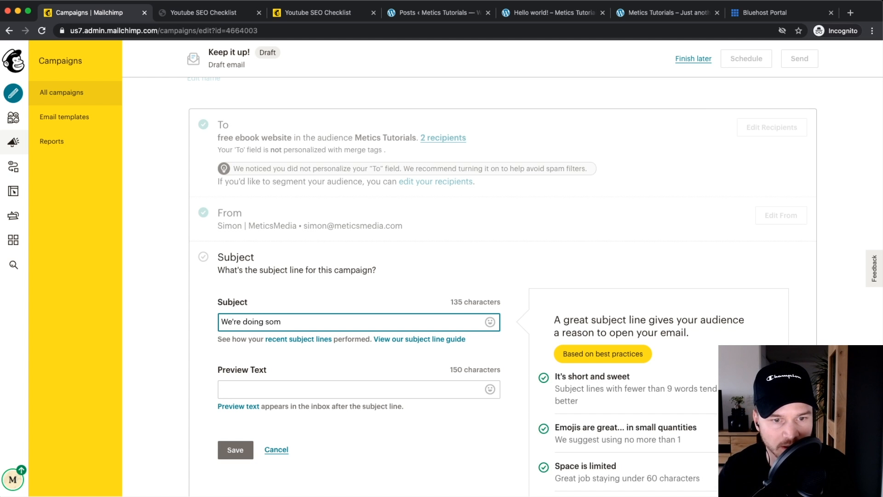
pyautogui.write('ething cra')
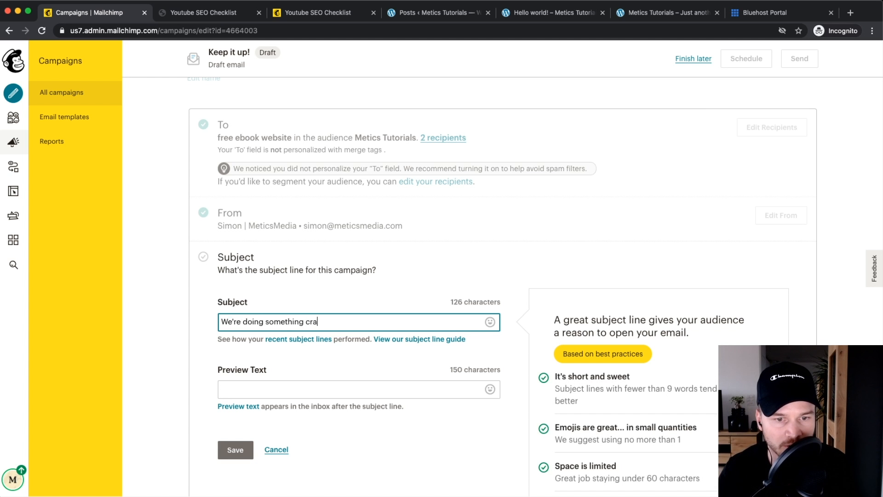
pyautogui.write('zy today...')
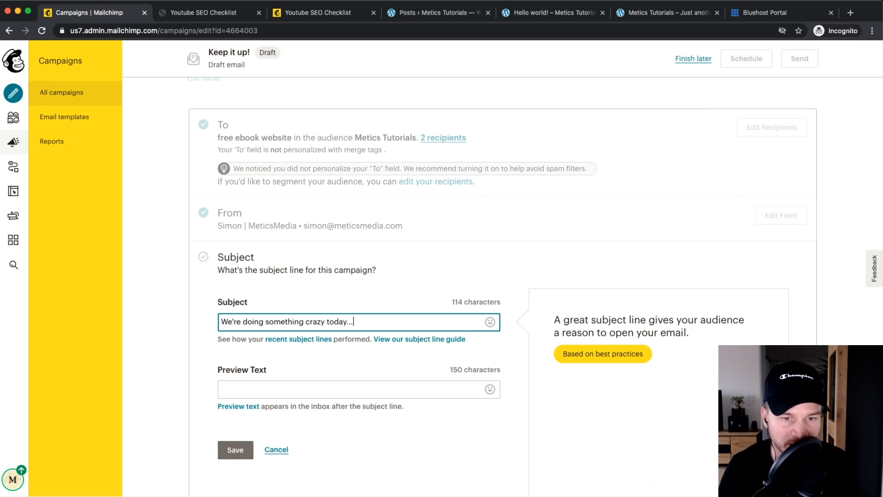
# Step: Add the preview text 'You won't believe this...' and save the subject settings
pyautogui.click(250, 391)
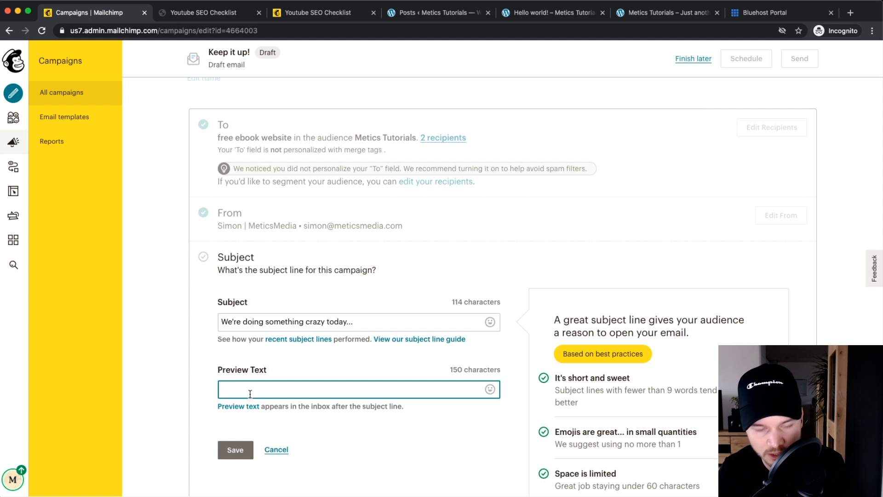
pyautogui.write("You won't bel")
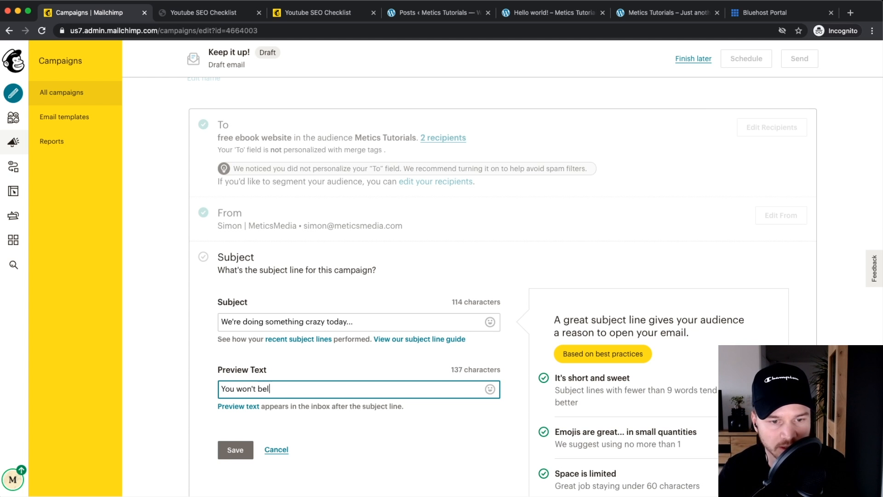
pyautogui.press('BackSpace')
pyautogui.press('BackSpace')
pyautogui.press('BackSpace')
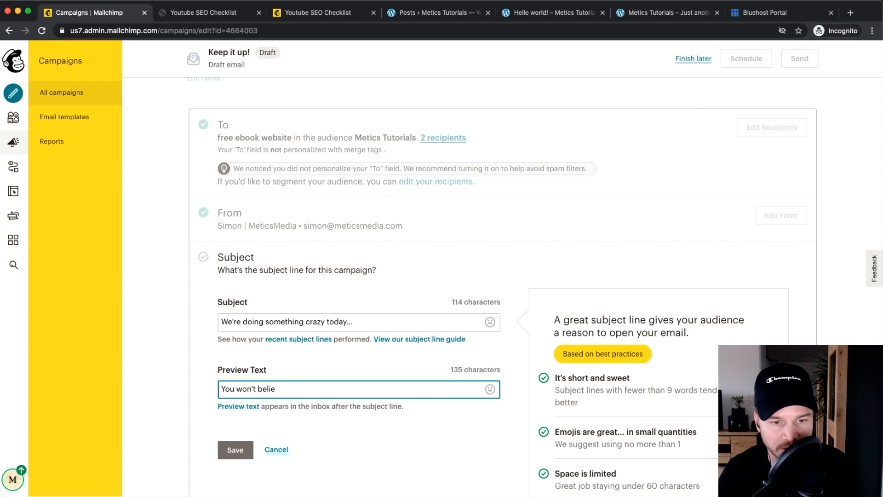
pyautogui.write('ve this...')
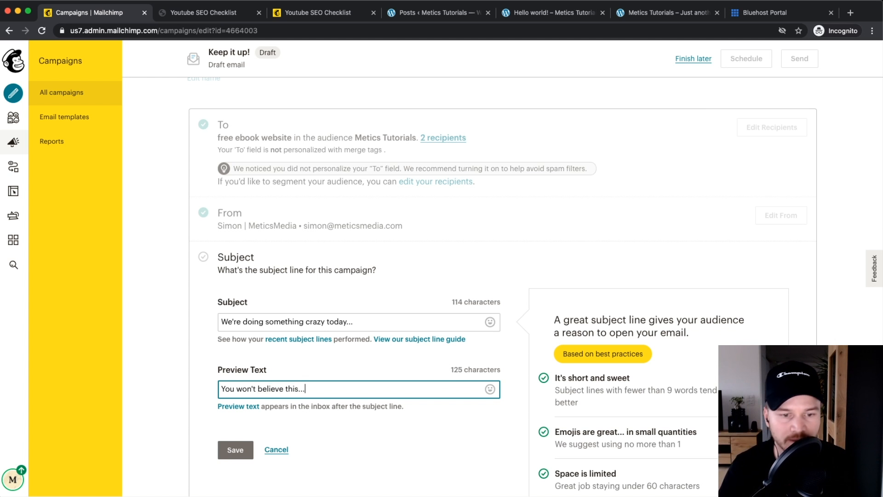
pyautogui.scroll(-2, 296, 366)
pyautogui.click(236, 390)
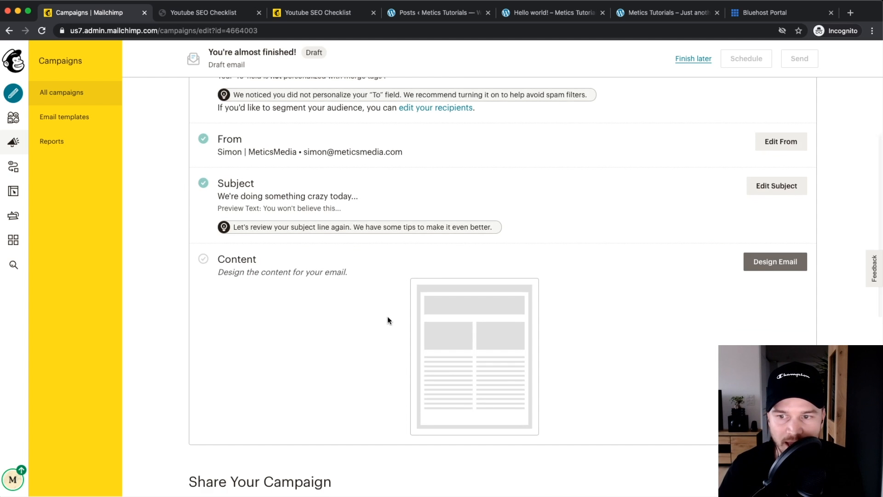
pyautogui.click(762, 267)
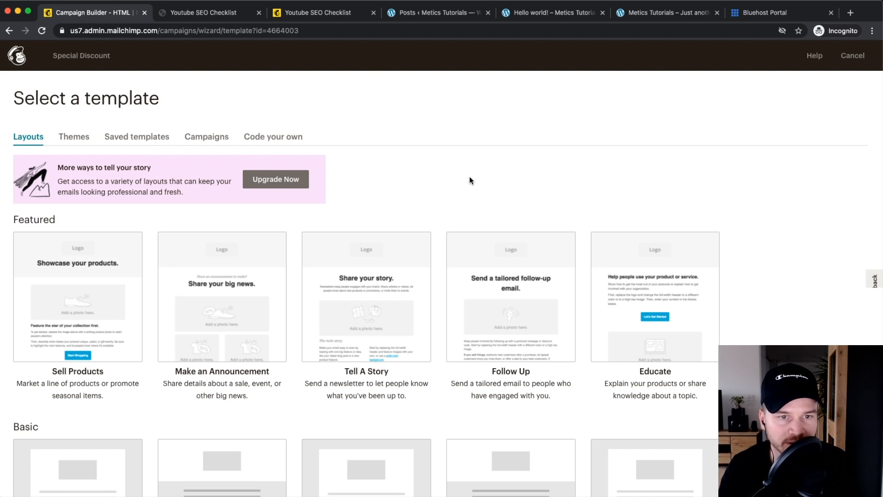
# Step: Browse the layout templates and pick the Sell Products layout
pyautogui.scroll(-3, 522, 195)
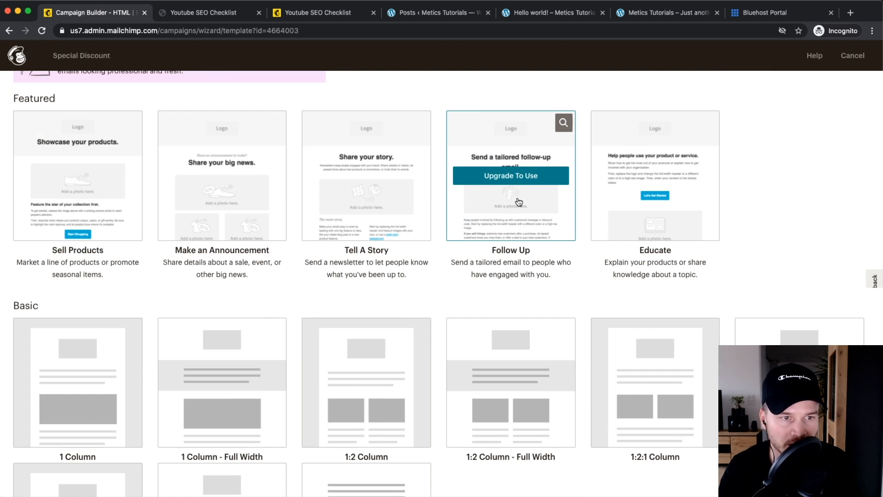
pyautogui.scroll(3, 519, 197)
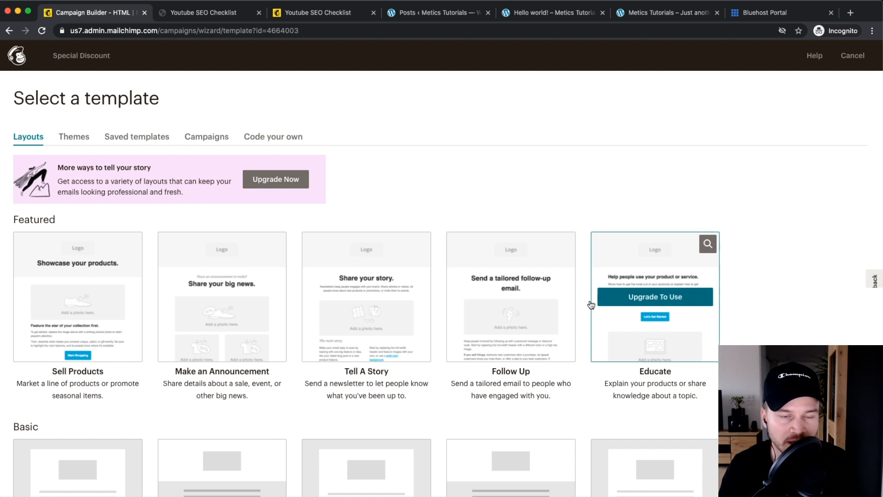
pyautogui.scroll(-3, 506, 304)
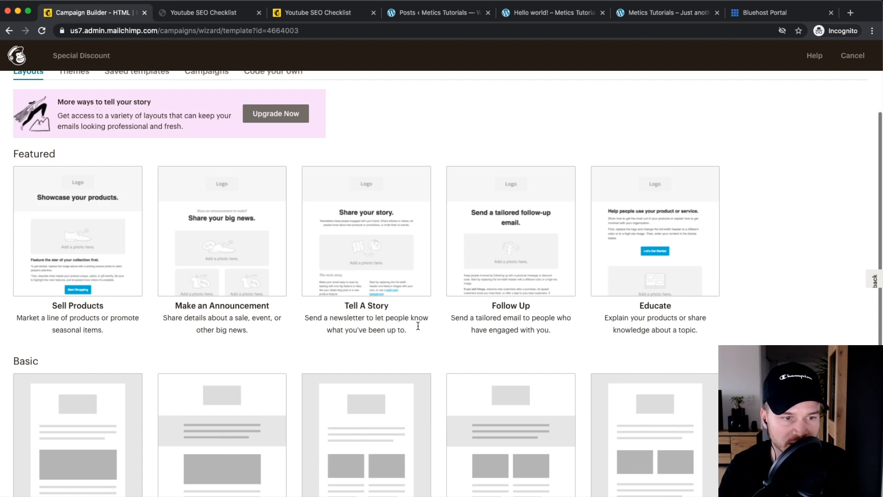
pyautogui.scroll(-2, 87, 433)
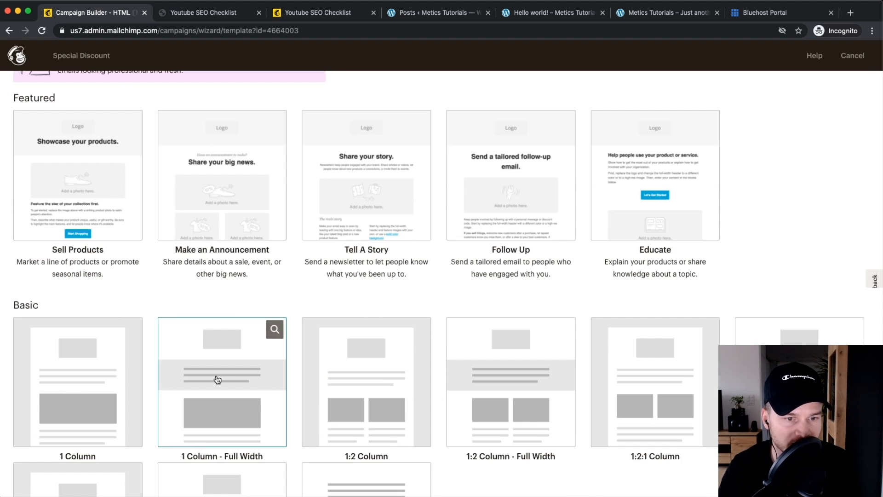
pyautogui.scroll(3, 106, 396)
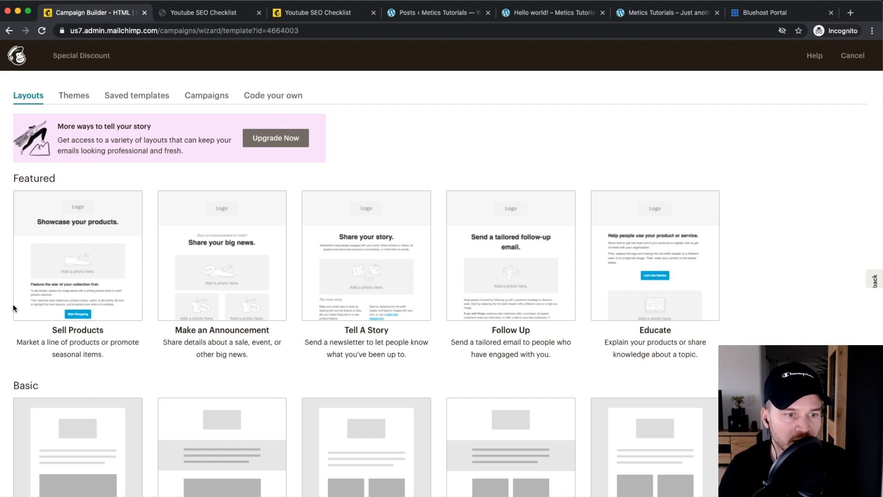
pyautogui.scroll(5, 78, 244)
pyautogui.scroll(-3, 103, 273)
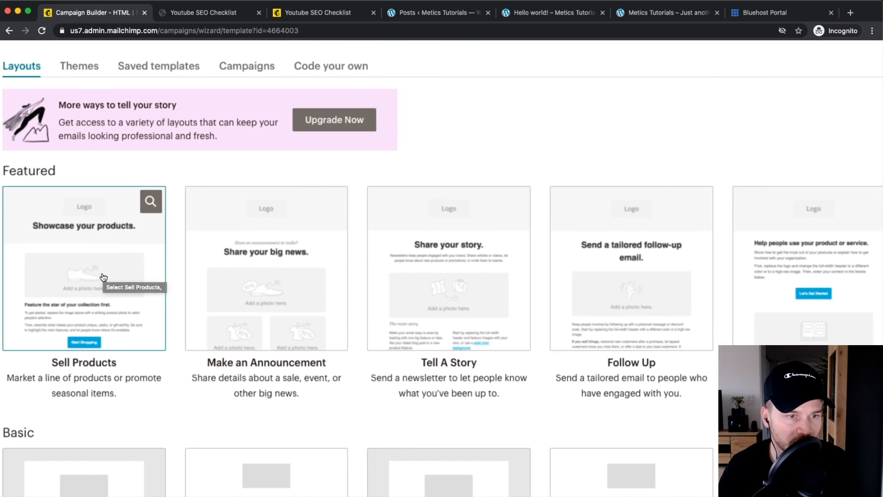
pyautogui.scroll(-3, 102, 257)
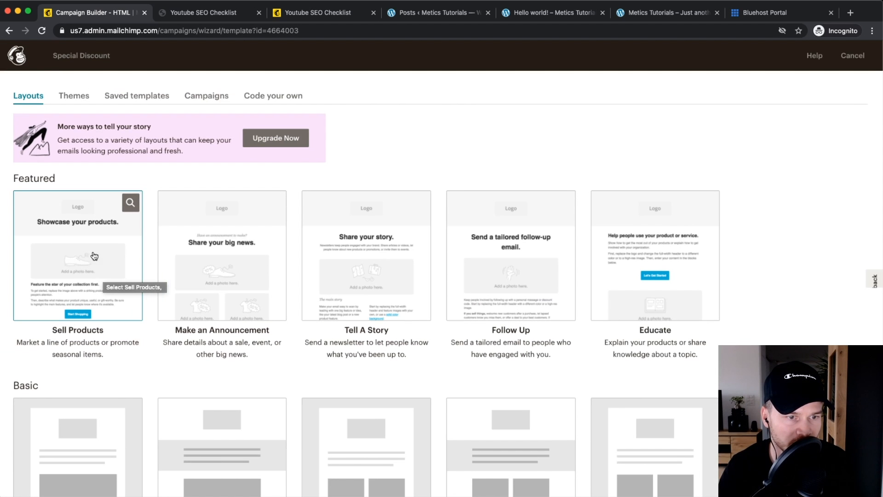
pyautogui.click(87, 248)
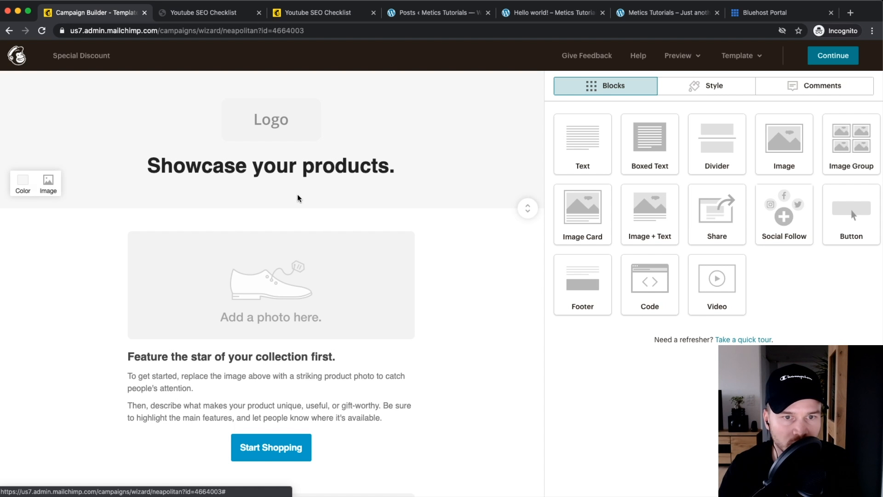
# Step: Select the placeholder product image and look through its content and style settings
pyautogui.scroll(-3, 432, 283)
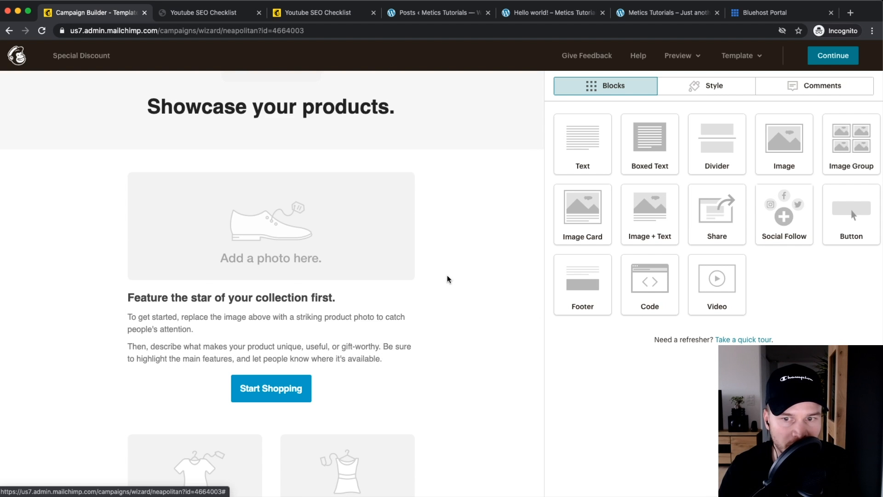
pyautogui.scroll(3, 446, 278)
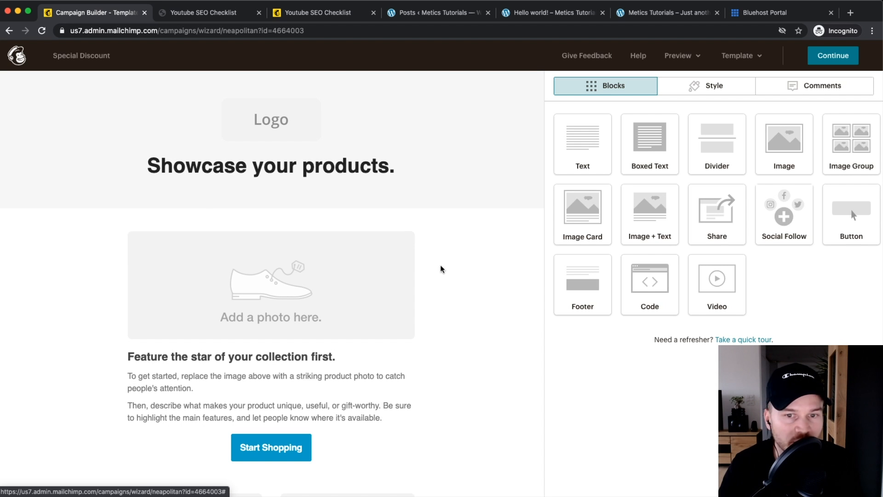
pyautogui.moveTo(660, 147)
pyautogui.mouseDown()
pyautogui.moveTo(364, 203)
pyautogui.moveTo(575, 227)
pyautogui.moveTo(591, 197)
pyautogui.moveTo(656, 145)
pyautogui.mouseUp()
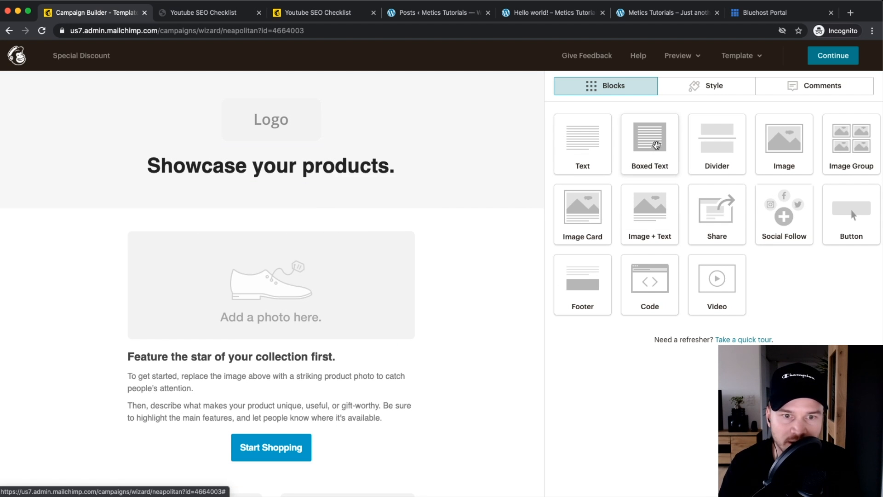
pyautogui.click(306, 286)
pyautogui.click(724, 109)
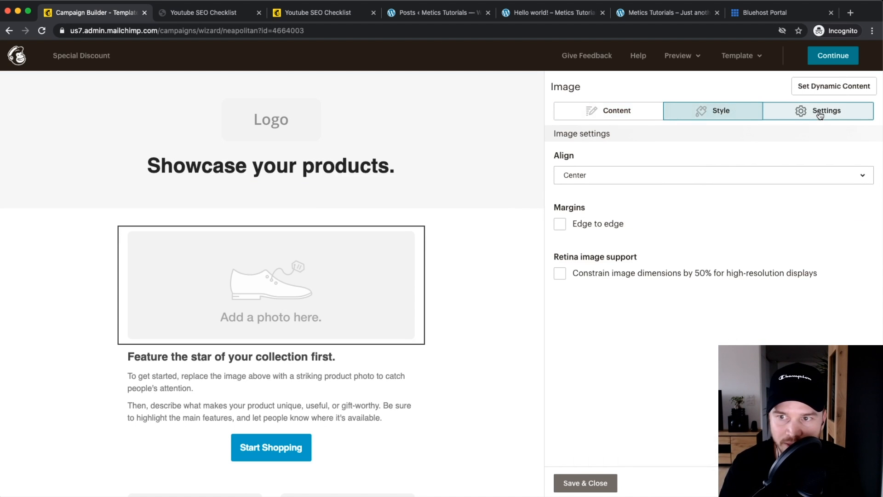
pyautogui.click(644, 113)
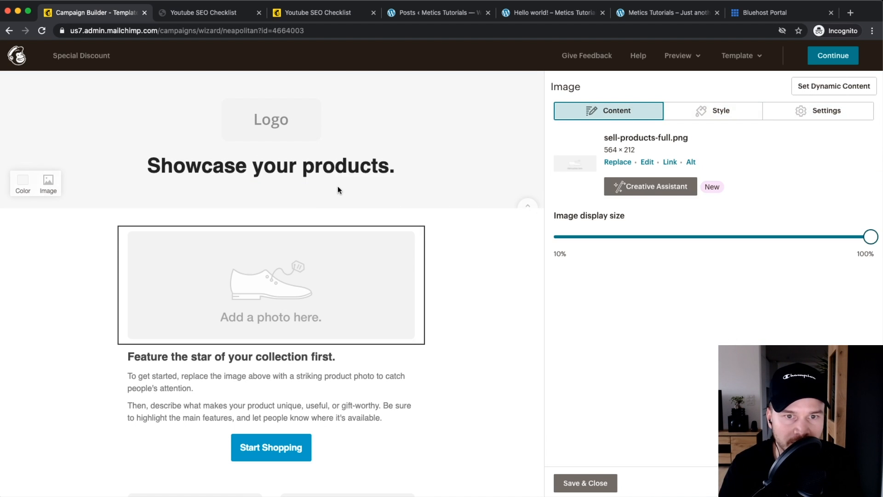
# Step: Delete the 'Showcase your products.' heading and the logo placeholder
pyautogui.moveTo(344, 167)
pyautogui.click(411, 158)
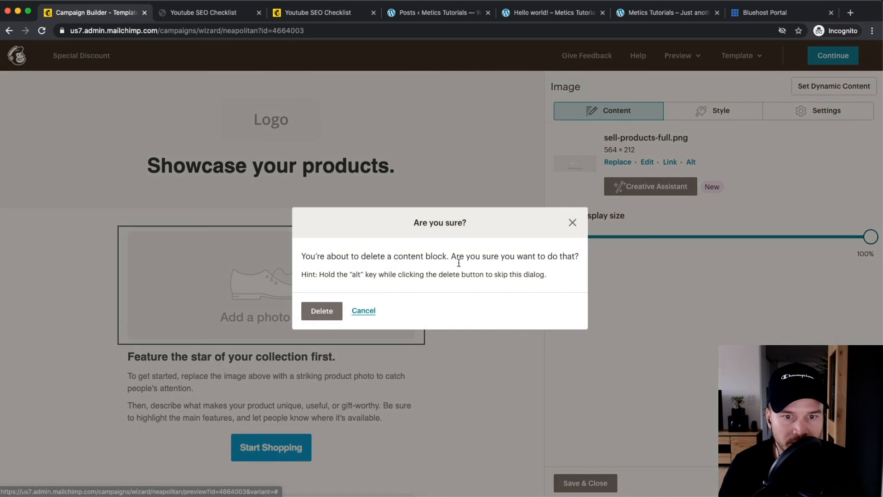
pyautogui.press('Return')
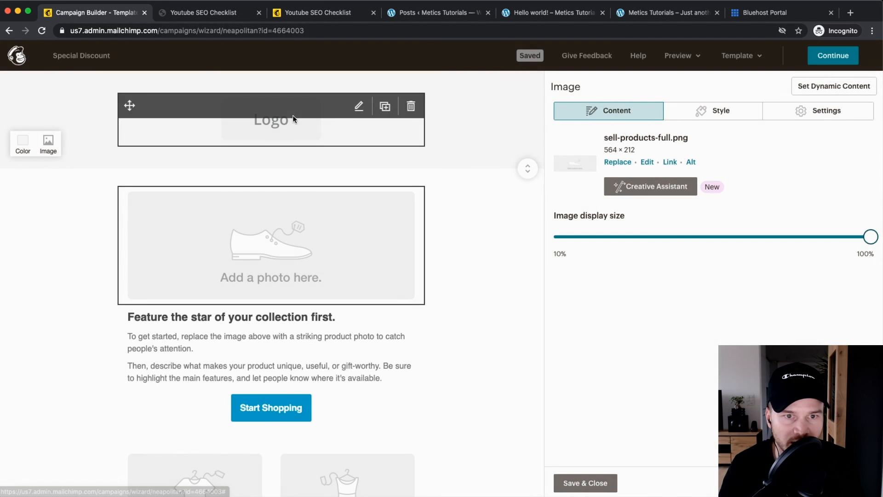
pyautogui.click(407, 106)
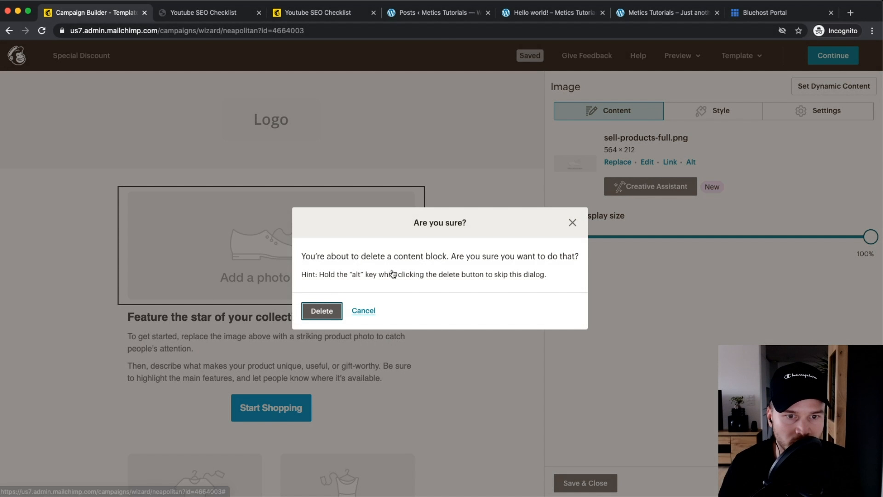
pyautogui.click(307, 317)
pyautogui.moveTo(345, 228)
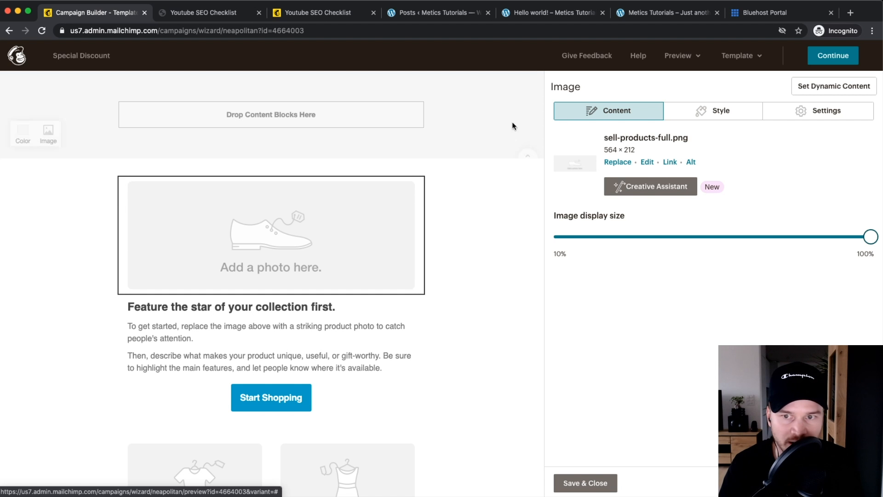
# Step: Replace the product photo with the uploaded SALE image 'Design ohne Titel.png', sized to about 90%
pyautogui.click(615, 164)
pyautogui.click(830, 89)
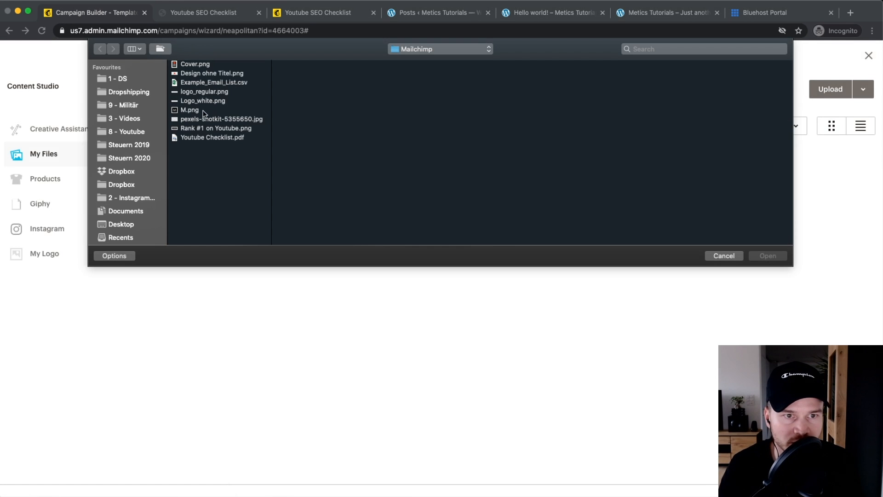
pyautogui.click(204, 119)
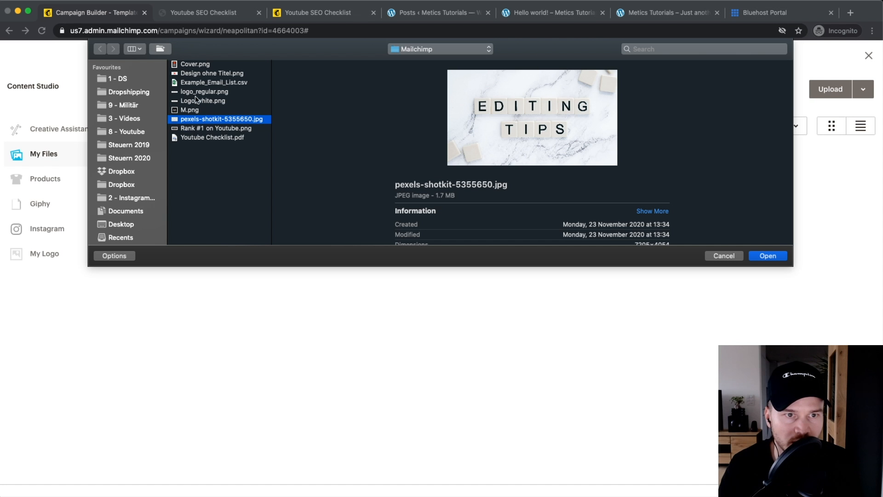
pyautogui.click(209, 74)
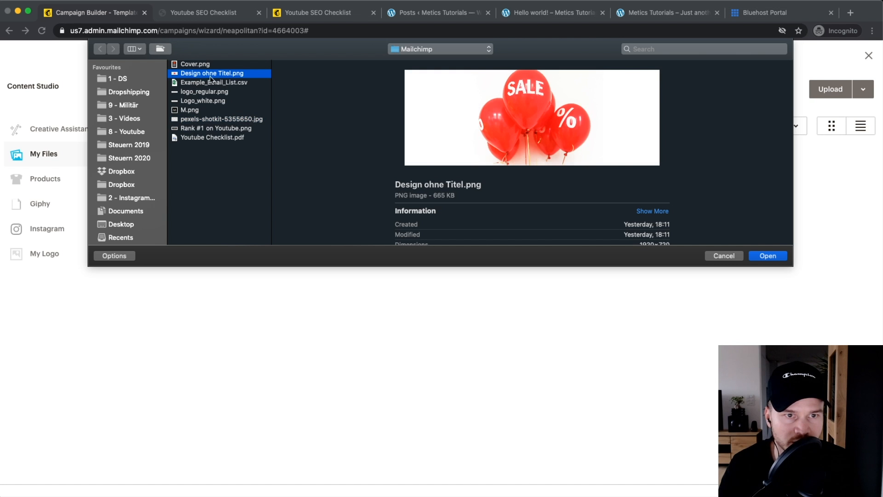
pyautogui.click(767, 256)
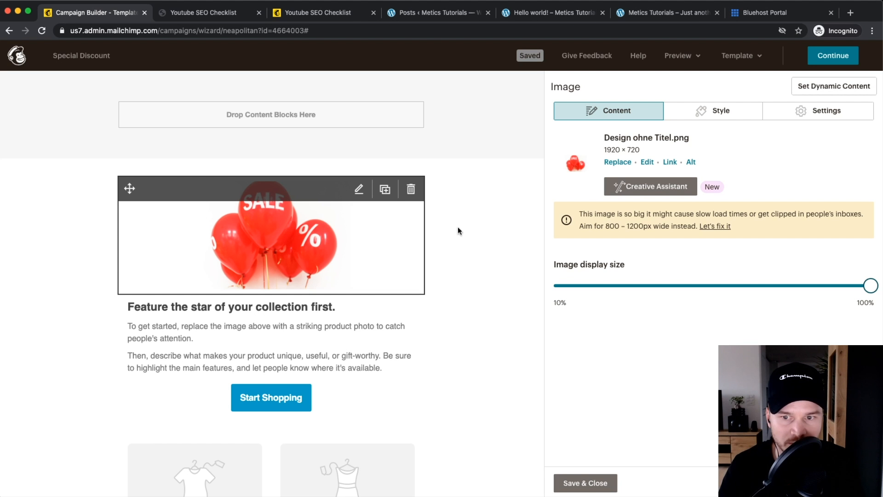
pyautogui.moveTo(869, 286)
pyautogui.mouseDown()
pyautogui.moveTo(729, 286)
pyautogui.moveTo(873, 285)
pyautogui.mouseUp()
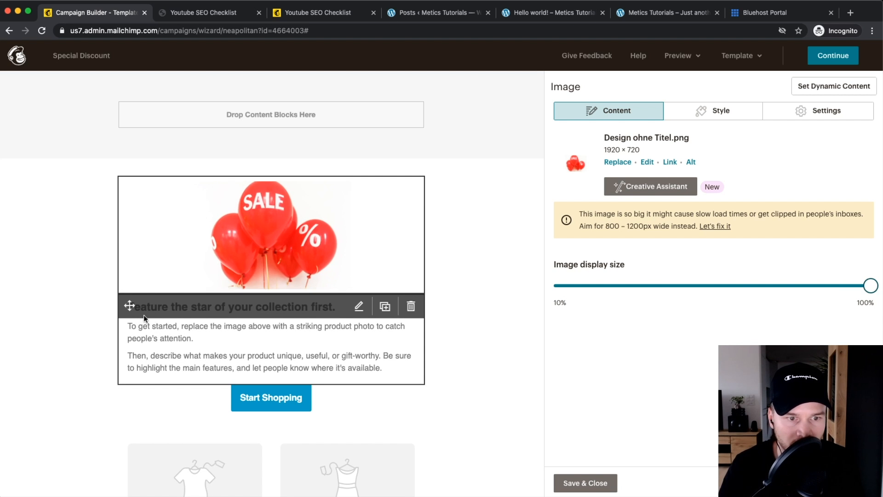
# Step: Rewrite the text block under the SALE image to read 'Check out our crazy discounts today'
pyautogui.click(360, 307)
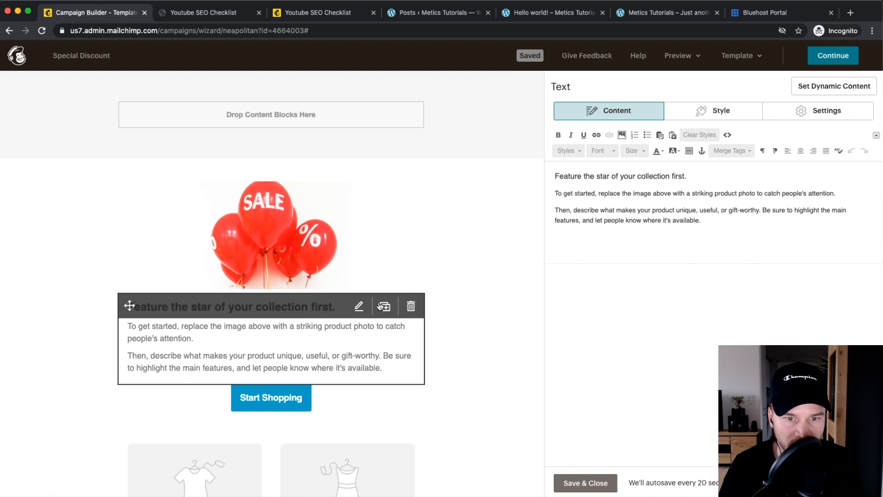
pyautogui.moveTo(704, 222); pyautogui.dragTo(553, 170)
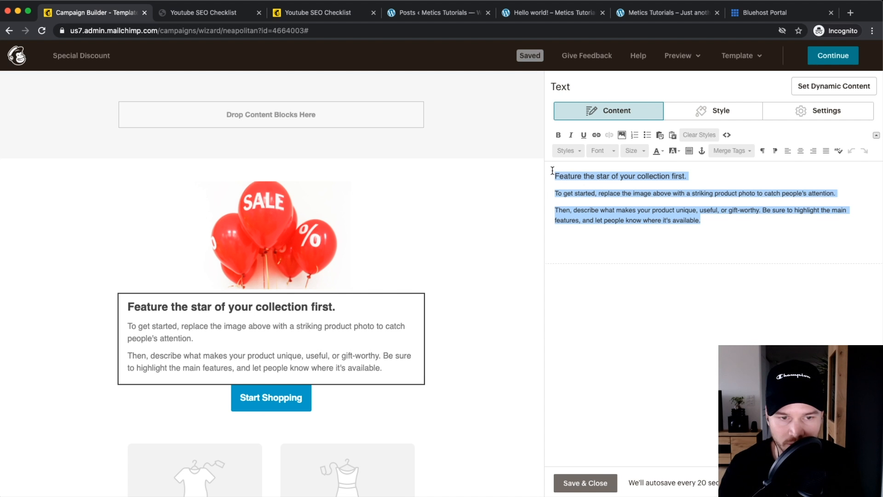
pyautogui.click(561, 197)
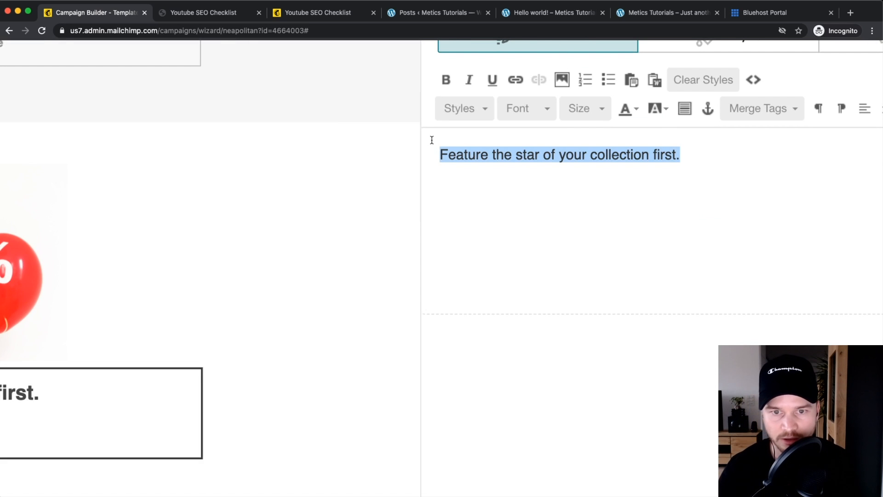
pyautogui.write('Check ou')
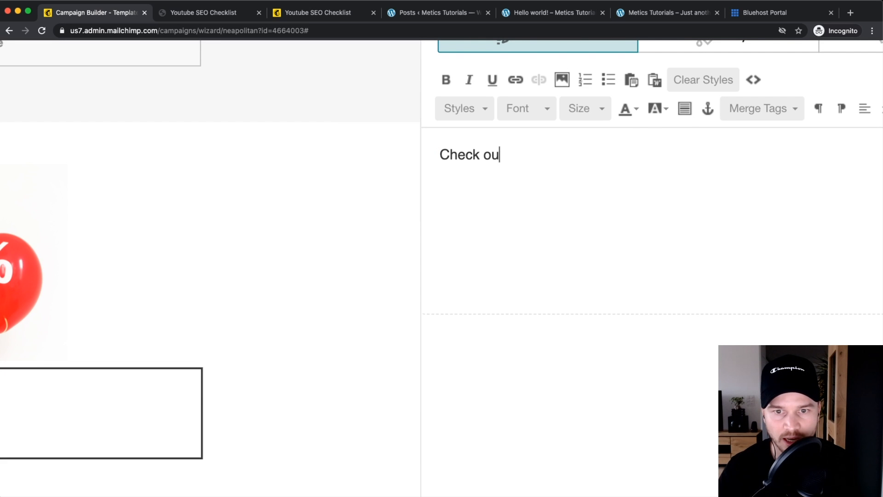
pyautogui.write('t our cra')
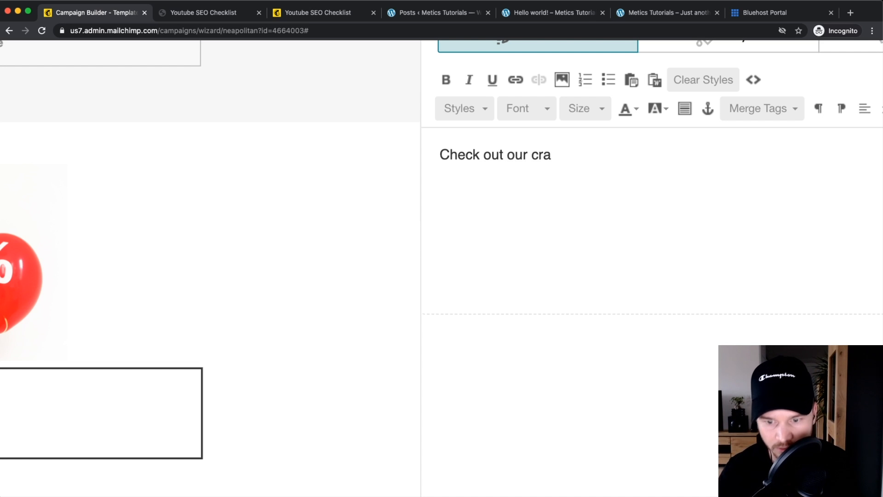
pyautogui.write('uyy discounts to')
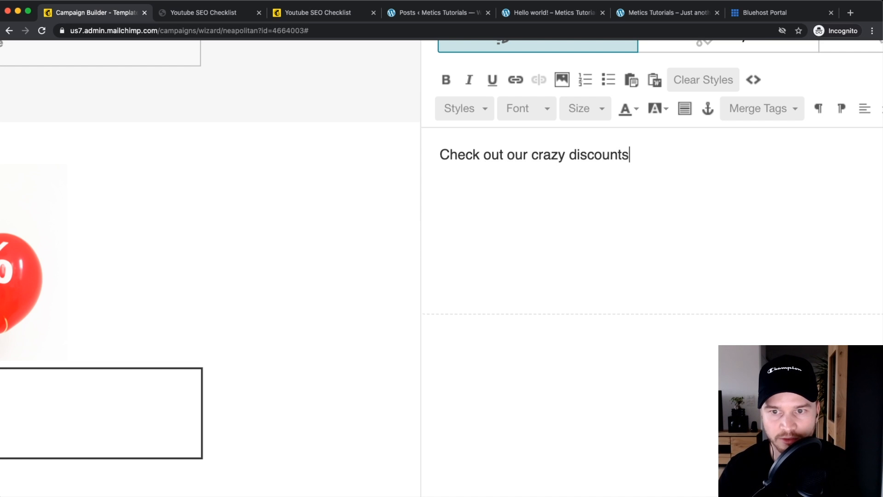
pyautogui.write('ad')
pyautogui.press('BackSpace')
pyautogui.press('BackSpace')
pyautogui.write('day!')
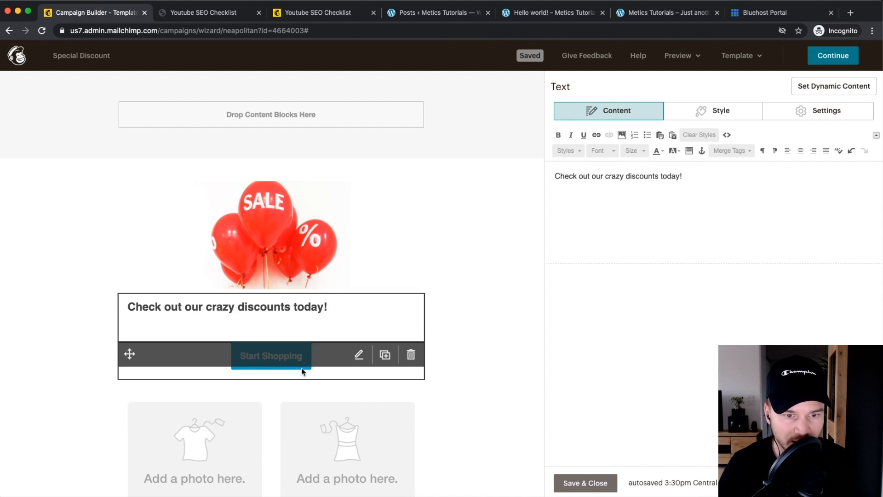
# Step: Relabel the Start Shopping button as 'Save money now!'
pyautogui.moveTo(266, 354)
pyautogui.click(362, 356)
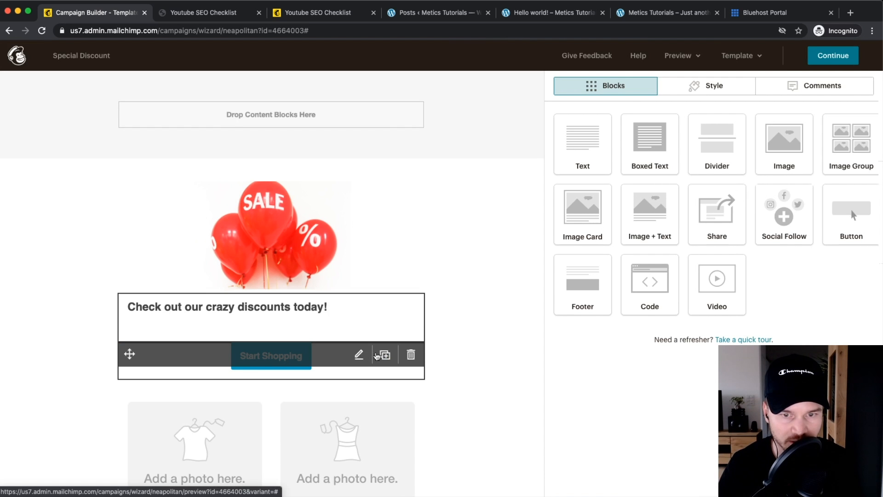
pyautogui.moveTo(642, 155); pyautogui.dragTo(514, 153)
pyautogui.write('s')
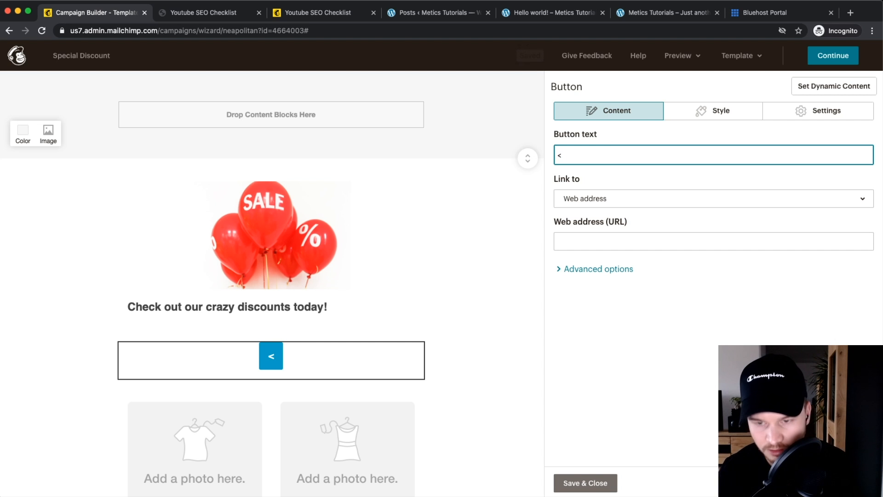
pyautogui.press('BackSpace')
pyautogui.write('Save money ne')
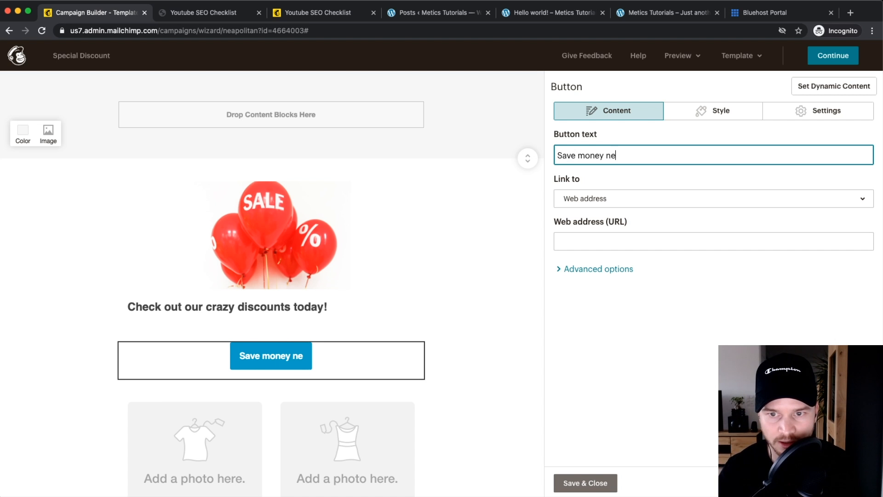
pyautogui.press('BackSpace')
pyautogui.write('ow!')
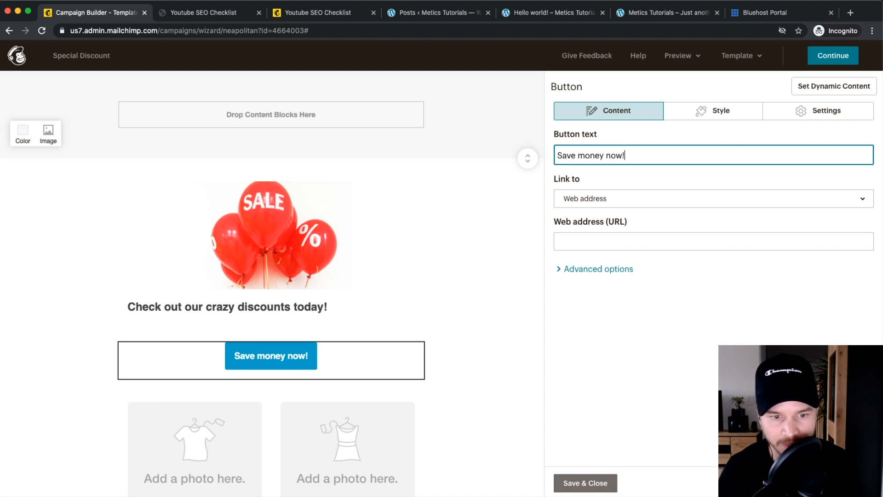
pyautogui.click(478, 342)
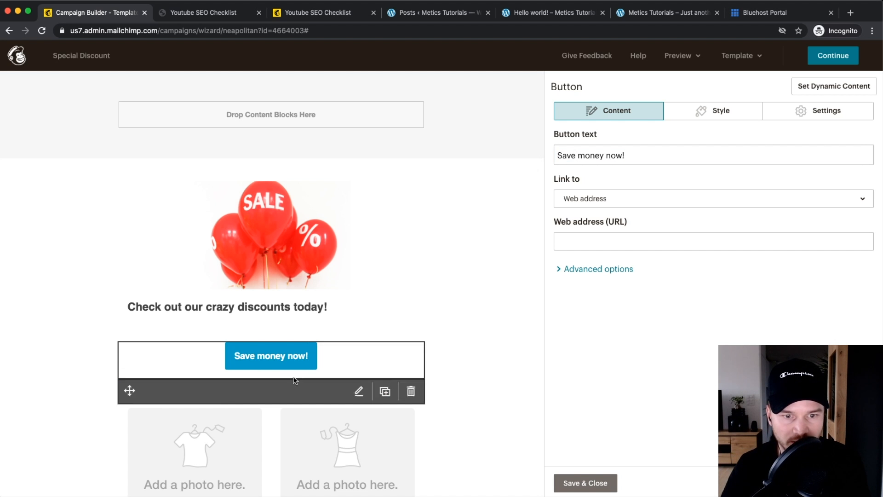
# Step: Change the button background from blue #009FC7 to green #21c700
pyautogui.click(736, 113)
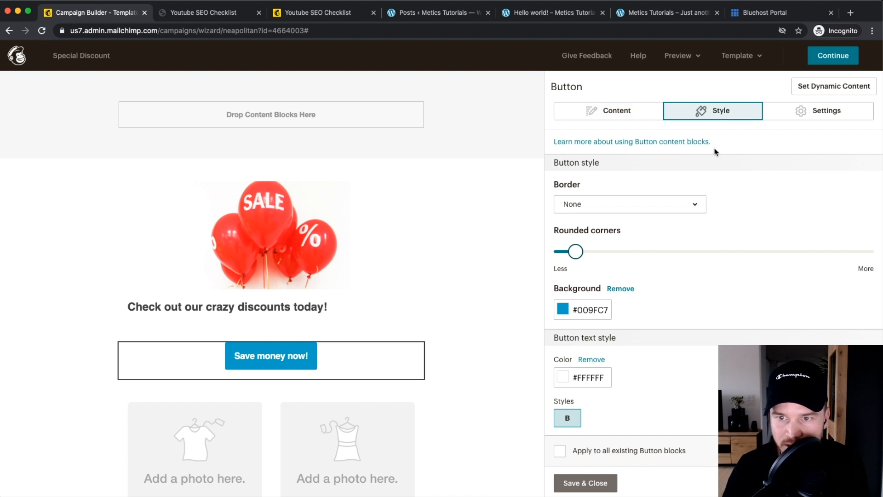
pyautogui.scroll(-5, 720, 264)
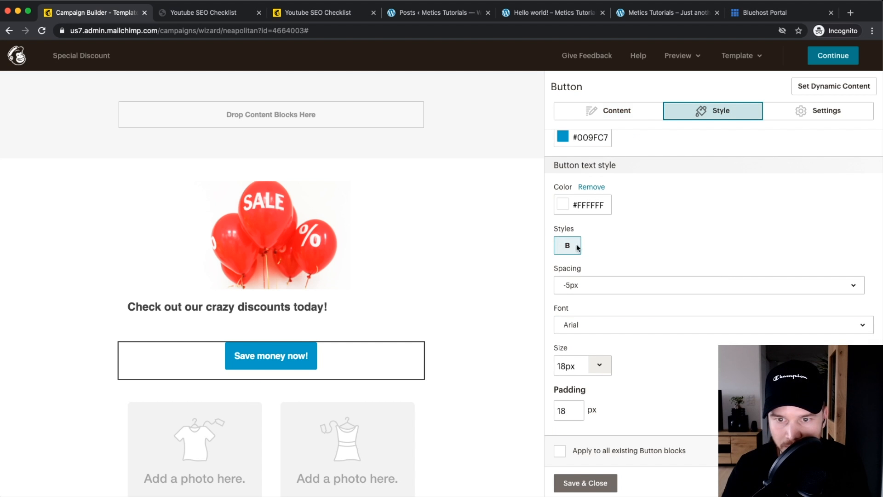
pyautogui.scroll(-1, 638, 335)
pyautogui.scroll(5, 587, 184)
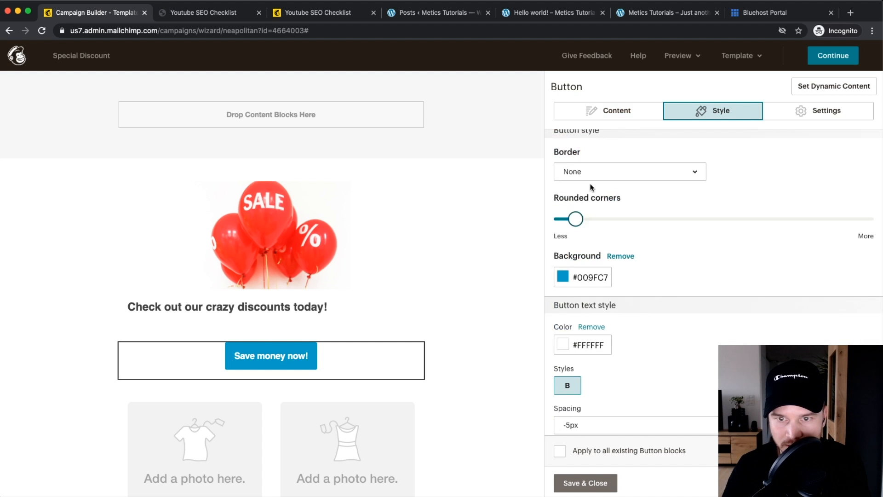
pyautogui.click(561, 311)
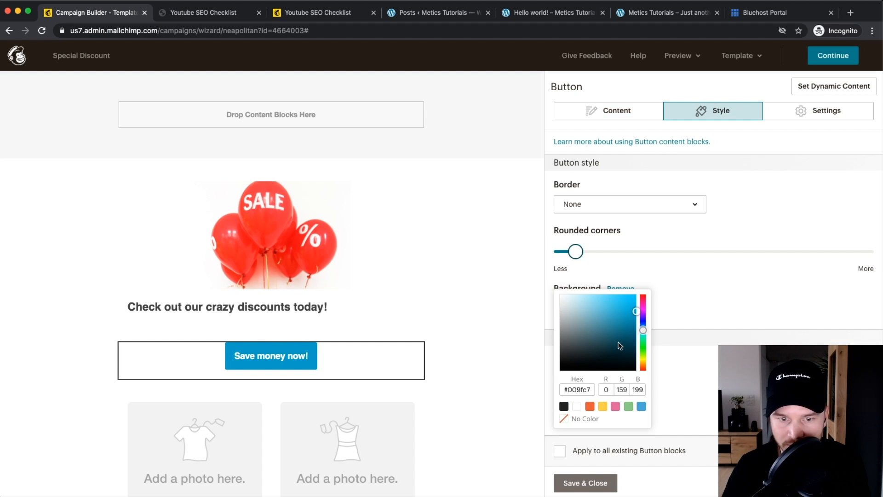
pyautogui.moveTo(643, 331); pyautogui.dragTo(642, 347)
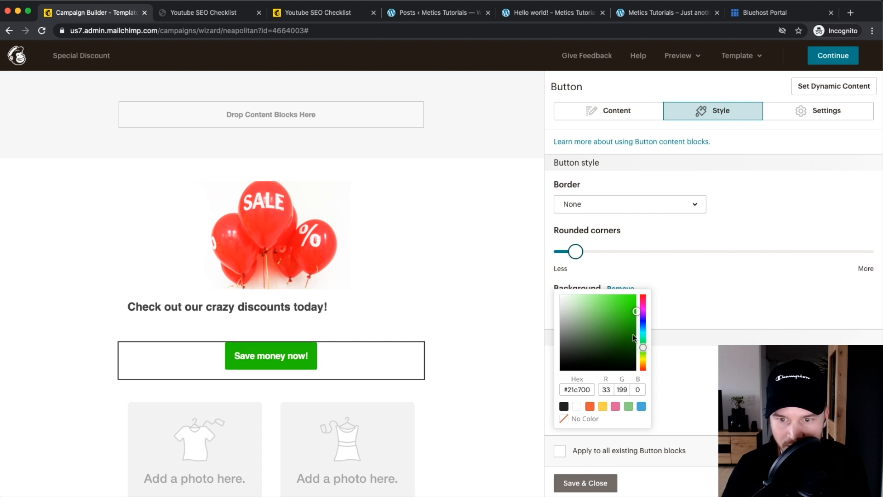
pyautogui.click(704, 352)
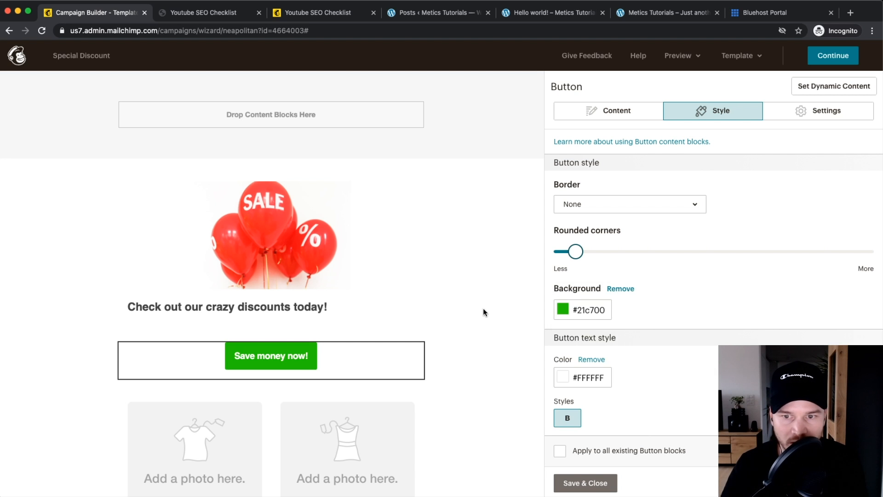
pyautogui.click(594, 111)
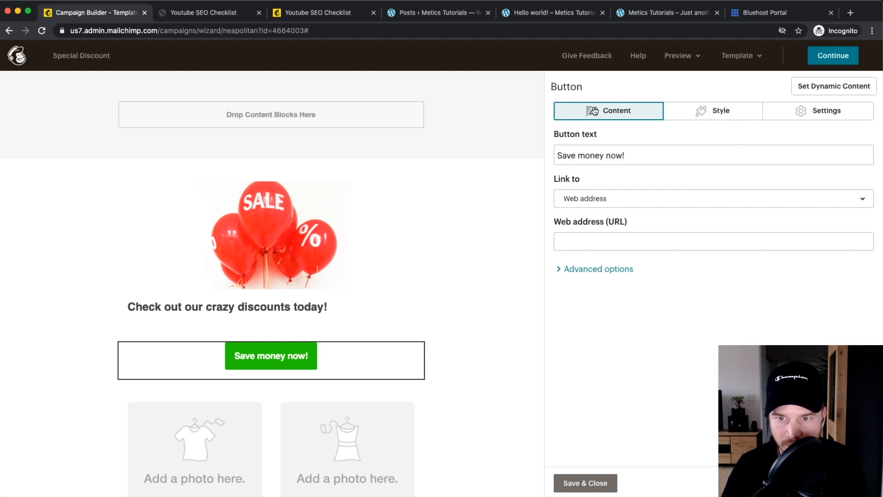
# Step: Delete the two-column product section below the green button
pyautogui.scroll(-3, 337, 332)
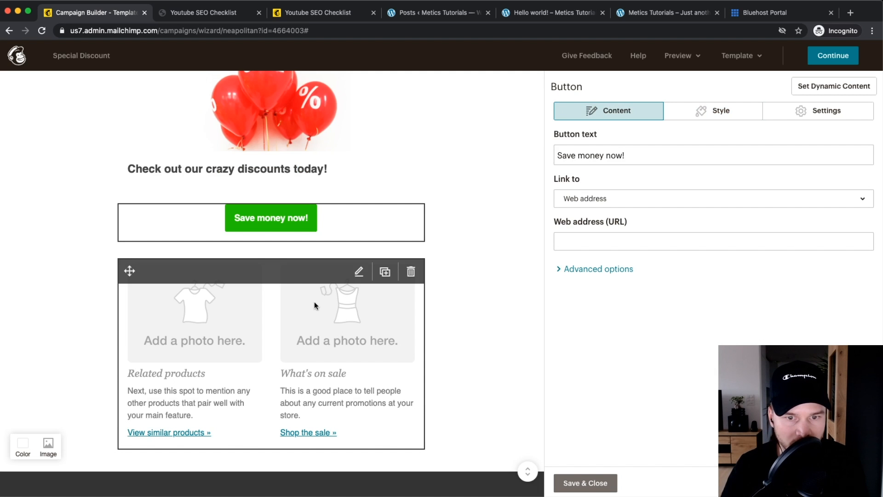
pyautogui.click(411, 271)
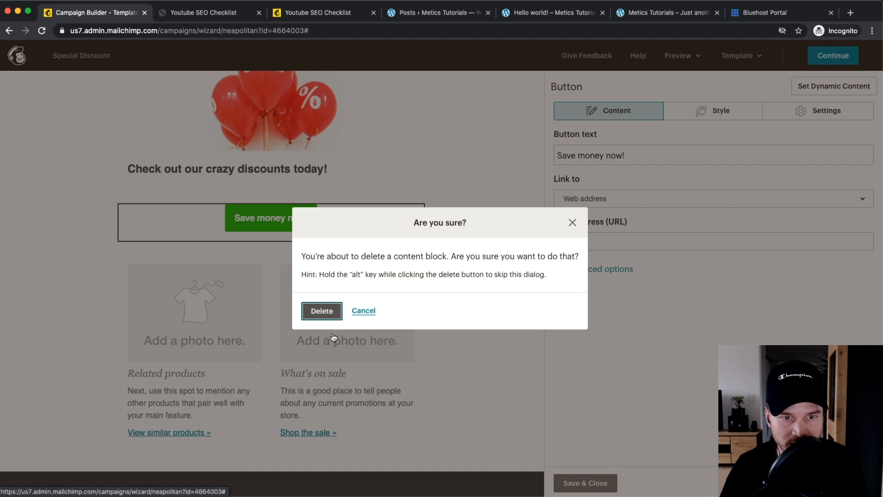
pyautogui.click(324, 312)
pyautogui.scroll(3, 377, 252)
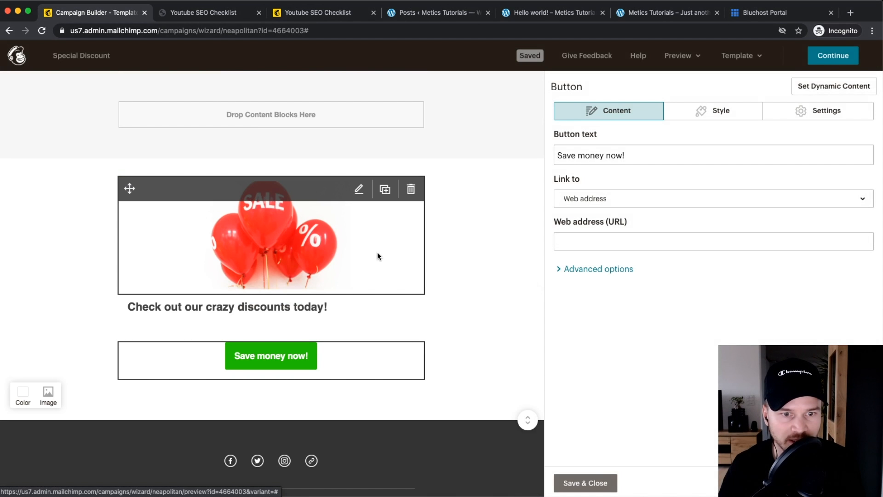
# Step: Center the discount text and select the SALE image block
pyautogui.click(283, 314)
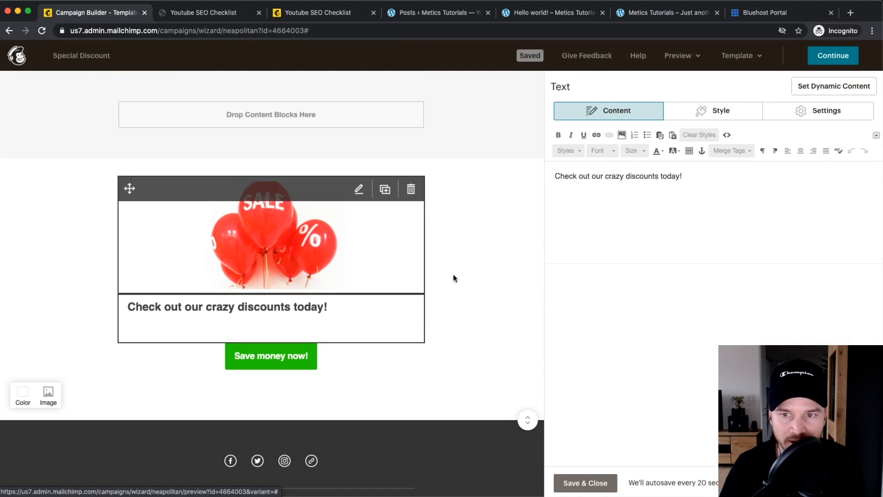
pyautogui.click(662, 283)
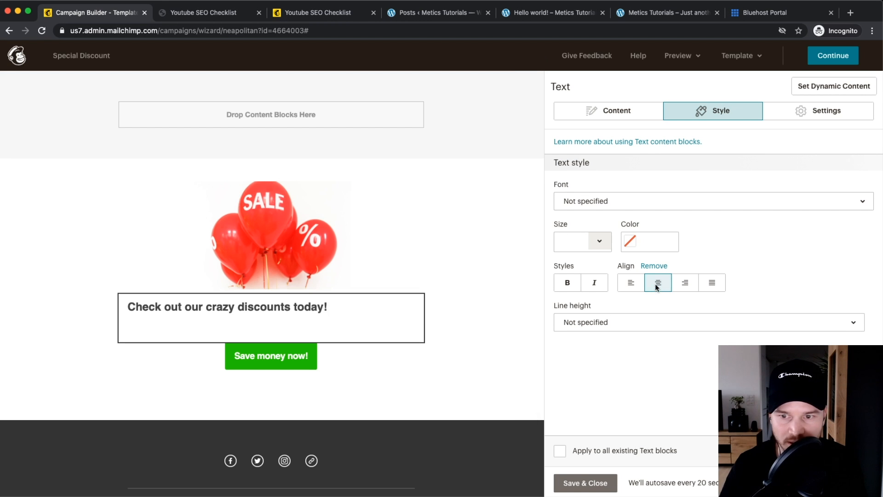
pyautogui.moveTo(382, 307)
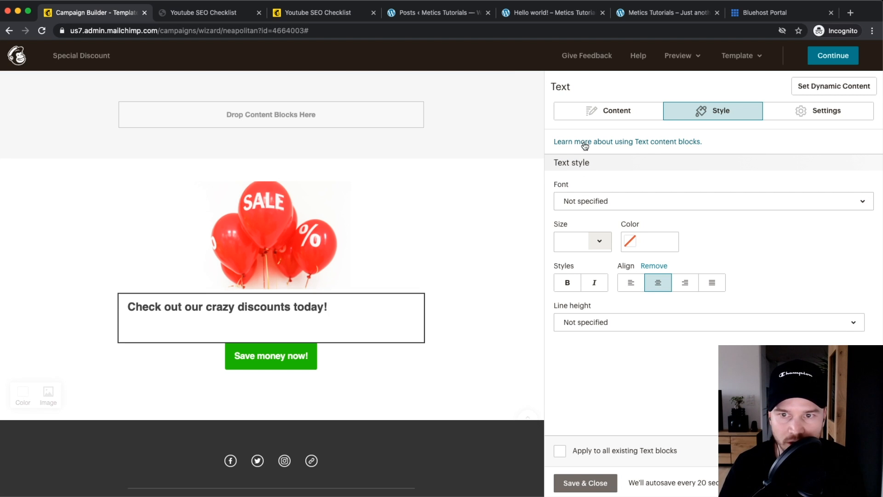
pyautogui.click(627, 113)
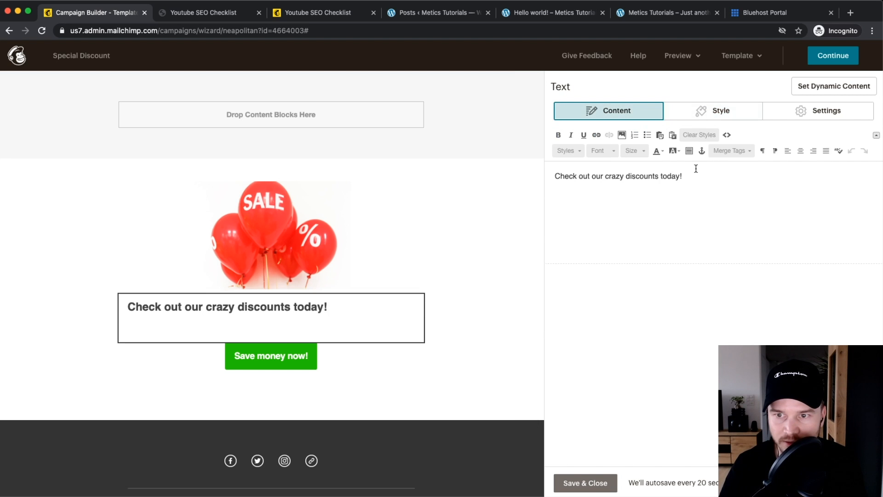
pyautogui.click(500, 227)
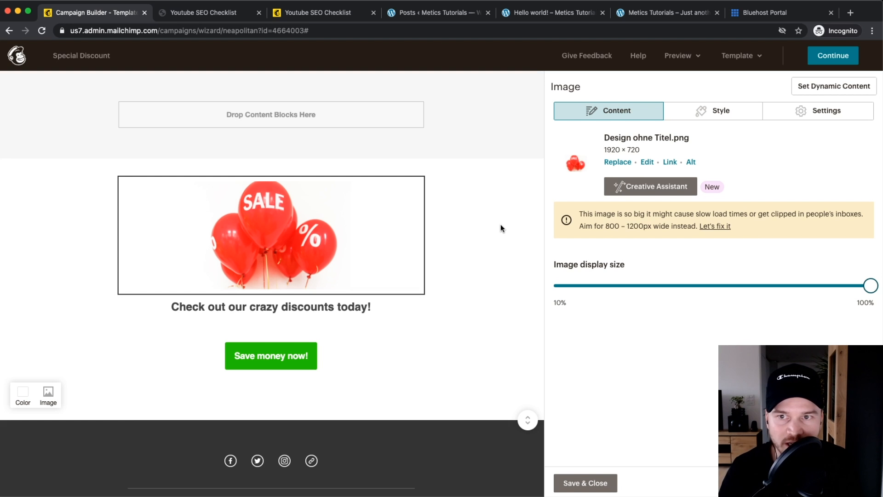
# Step: Preview the Special Discount email in mobile and desktop views
pyautogui.click(680, 55)
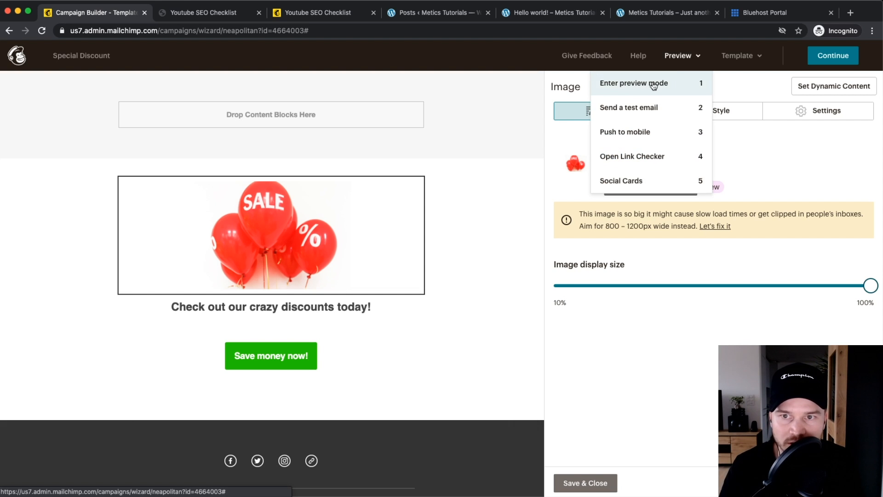
pyautogui.click(653, 85)
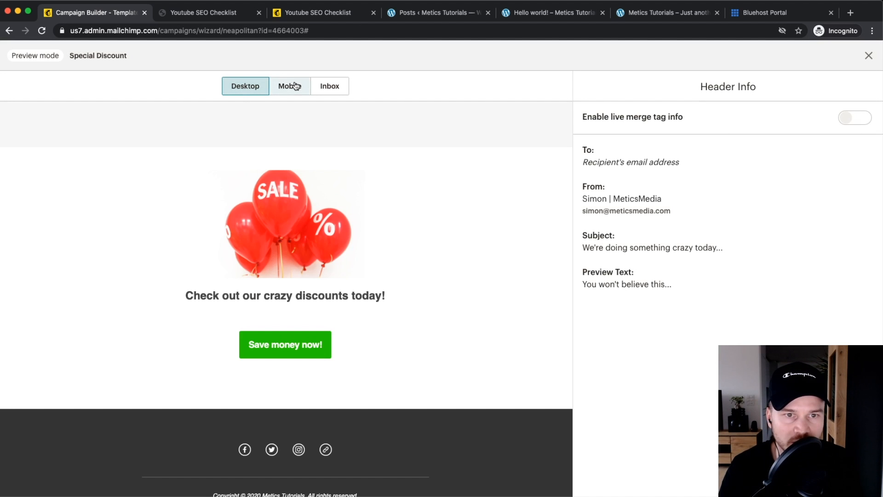
pyautogui.click(291, 86)
pyautogui.click(245, 86)
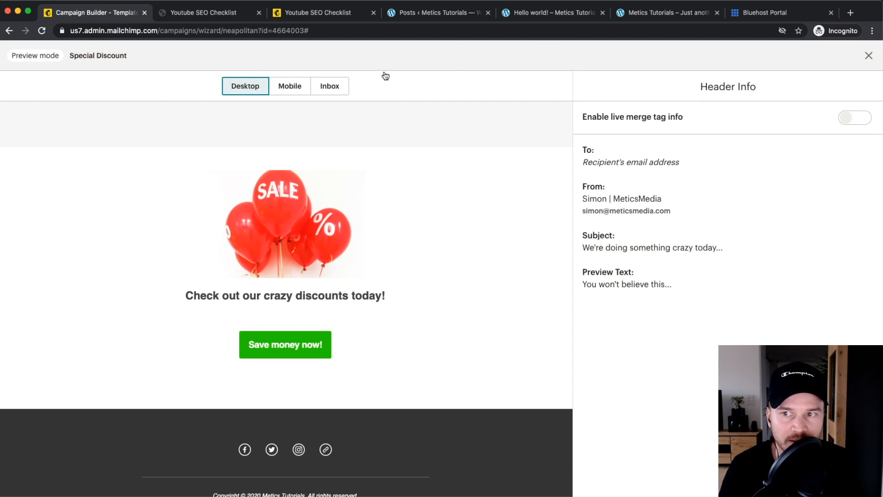
pyautogui.click(868, 55)
# Step: Send a test email, then continue to the campaign checklist
pyautogui.click(678, 55)
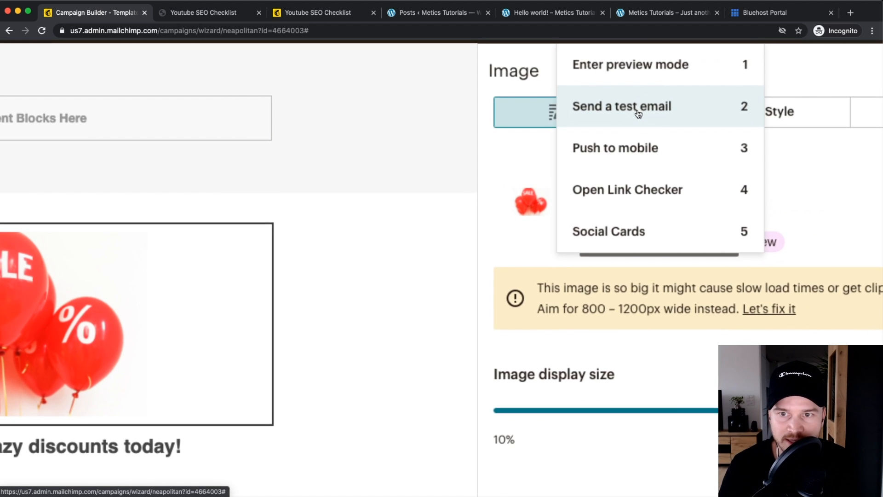
pyautogui.click(638, 110)
pyautogui.click(408, 198)
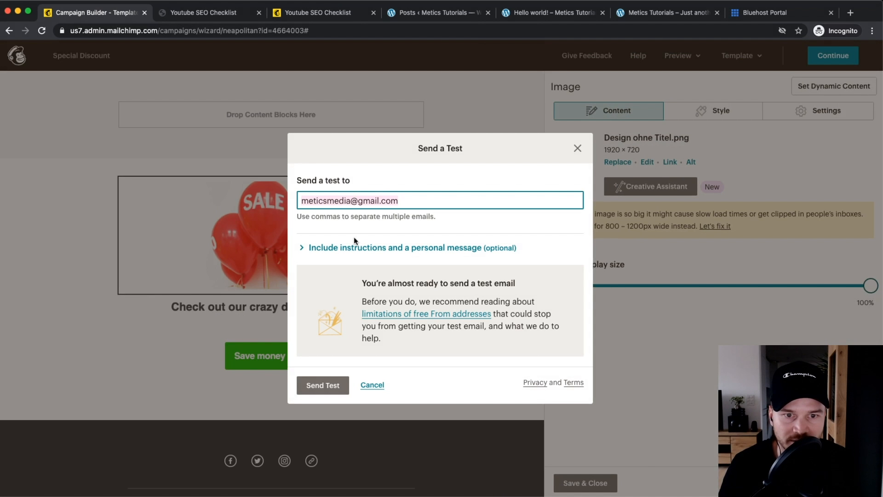
pyautogui.click(323, 385)
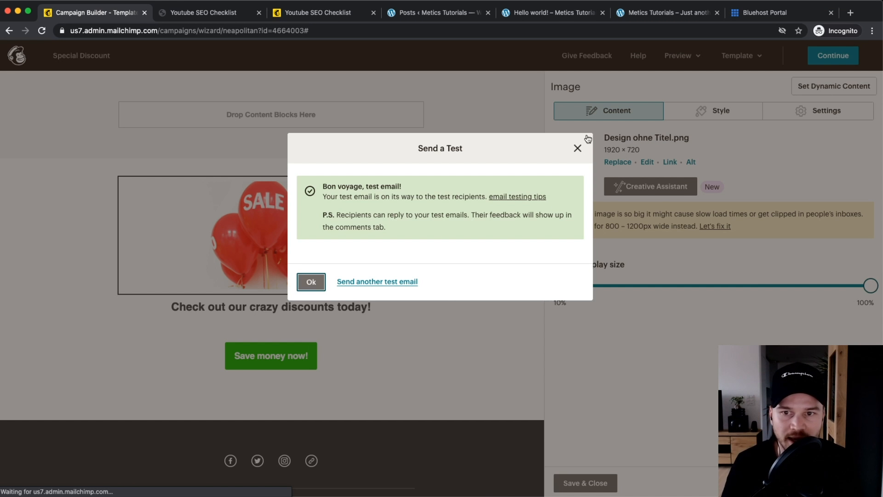
pyautogui.click(577, 147)
pyautogui.click(833, 57)
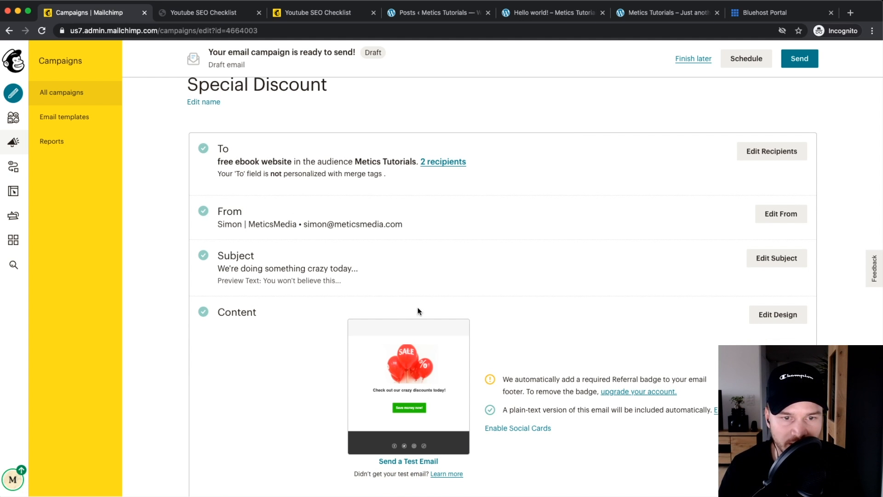
# Step: Check the scheduling options and close them without setting a send time
pyautogui.scroll(-3, 441, 301)
pyautogui.scroll(4, 441, 301)
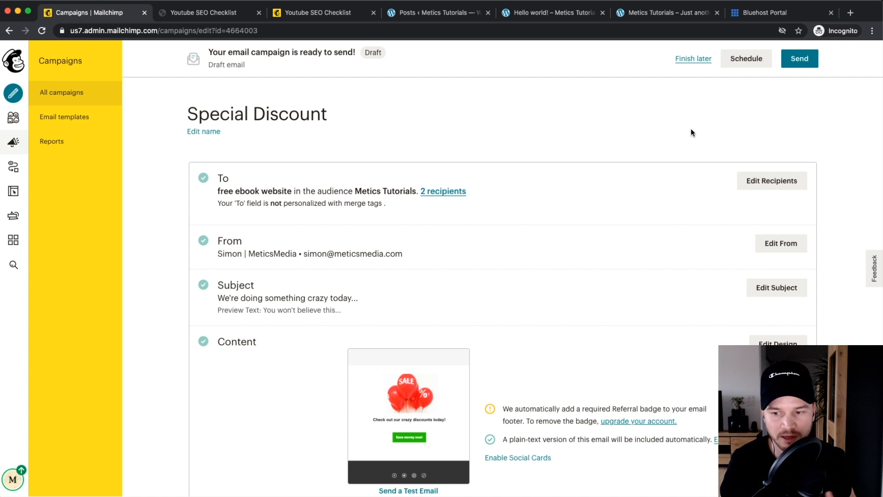
pyautogui.click(742, 58)
pyautogui.click(759, 148)
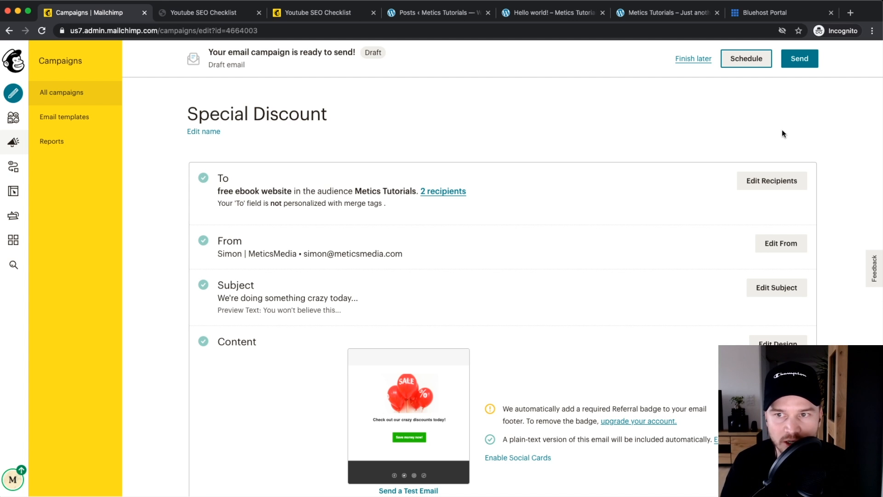
pyautogui.click(750, 129)
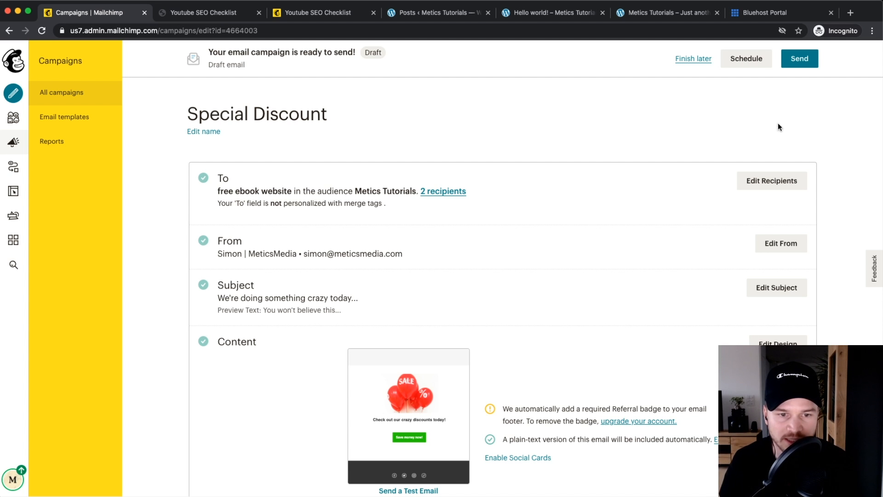
pyautogui.scroll(3, 813, 95)
# Step: Send the Special Discount campaign now to the 2 Metics Tutorials subscribers
pyautogui.click(799, 58)
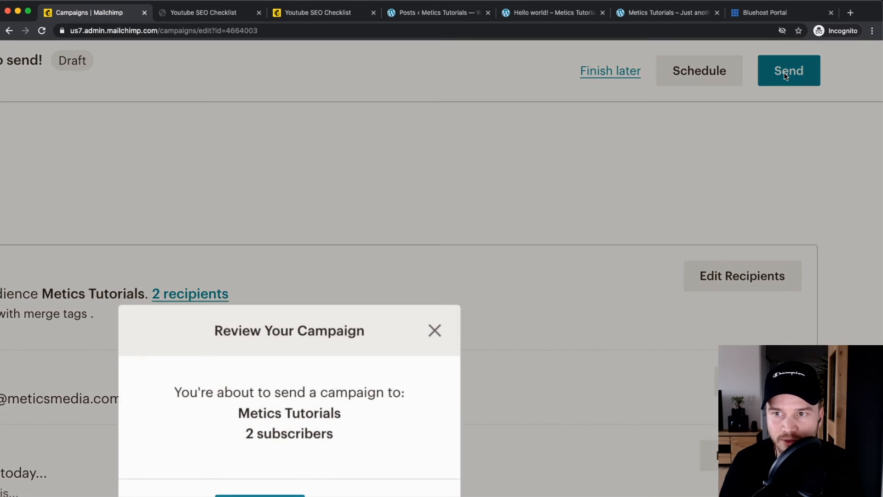
pyautogui.scroll(-3, 462, 302)
pyautogui.scroll(4, 492, 288)
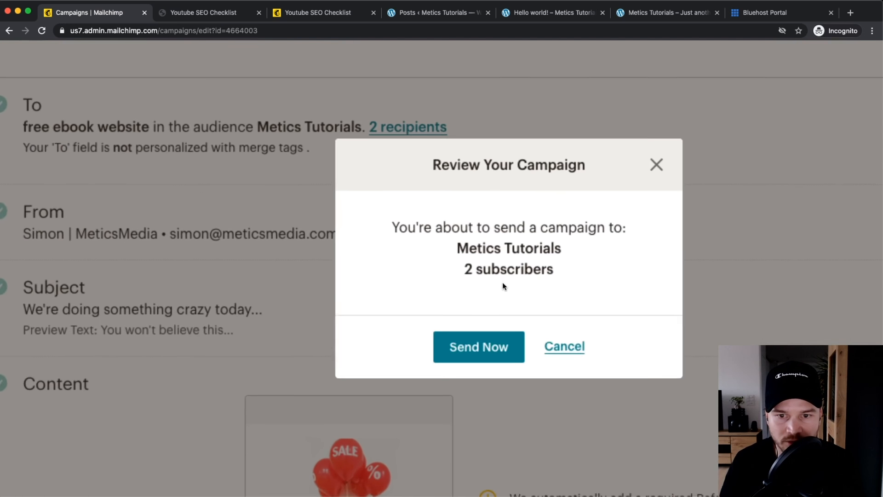
pyautogui.click(478, 355)
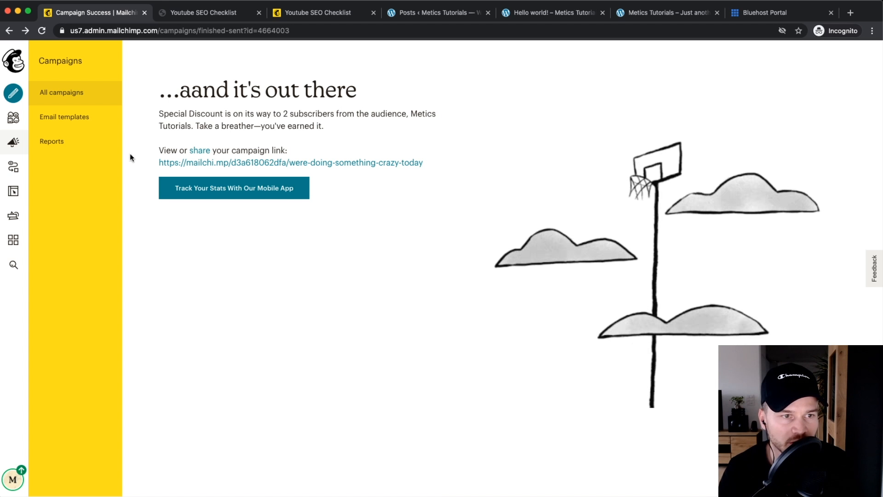
pyautogui.scroll(4, 80, 145)
# Step: Go to Reports and browse the list of campaigns
pyautogui.click(51, 147)
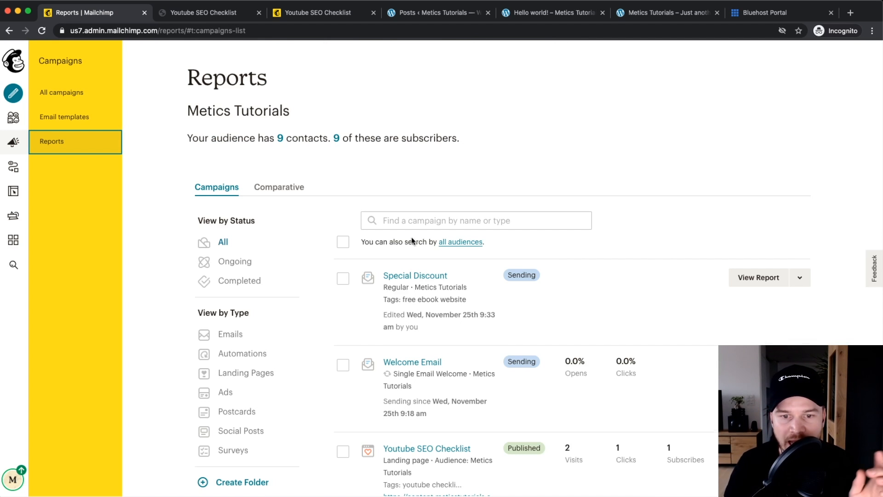
pyautogui.scroll(-1, 482, 257)
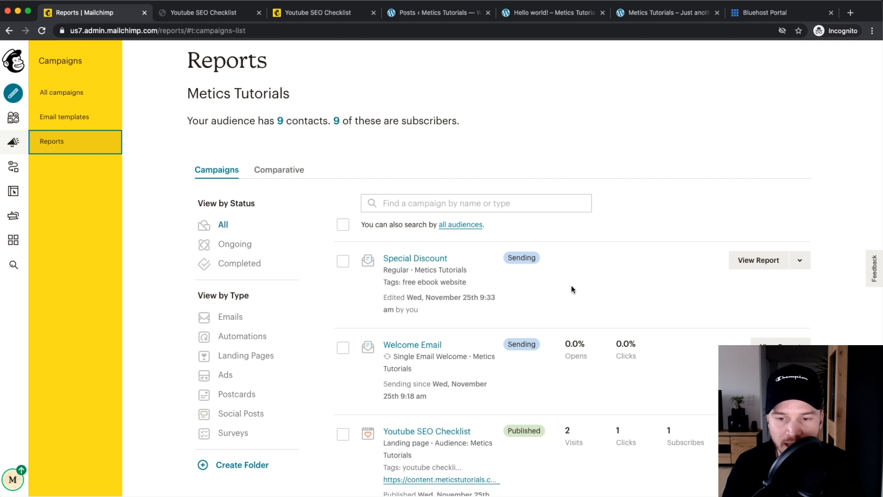
pyautogui.scroll(-2, 571, 288)
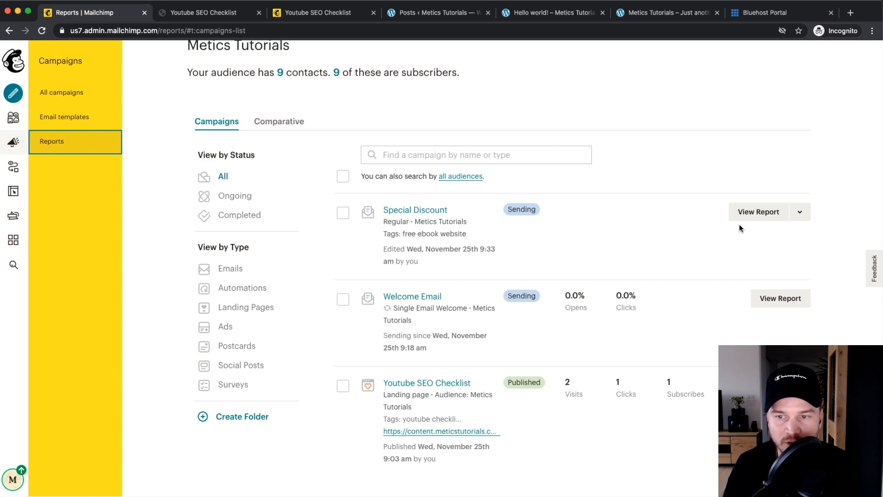
pyautogui.scroll(5, 771, 215)
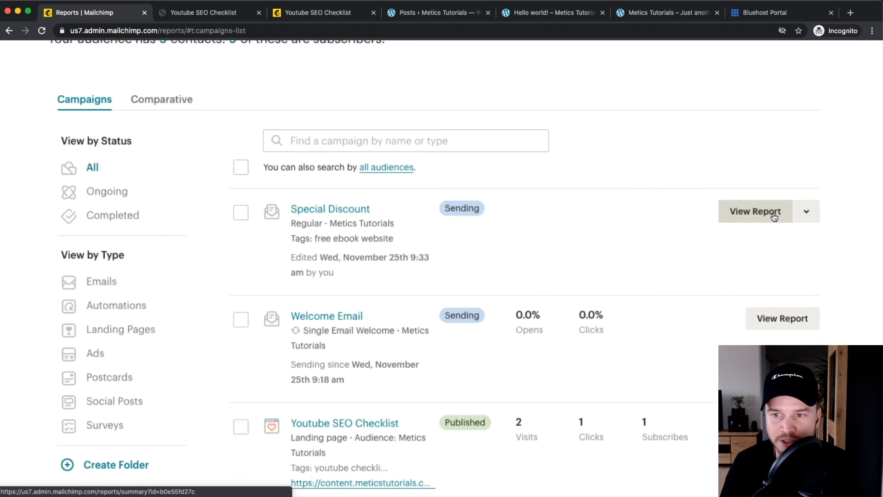
# Step: Open the Special Discount report and review its 2 recipients, 0 opens and 0 clicks
pyautogui.click(733, 215)
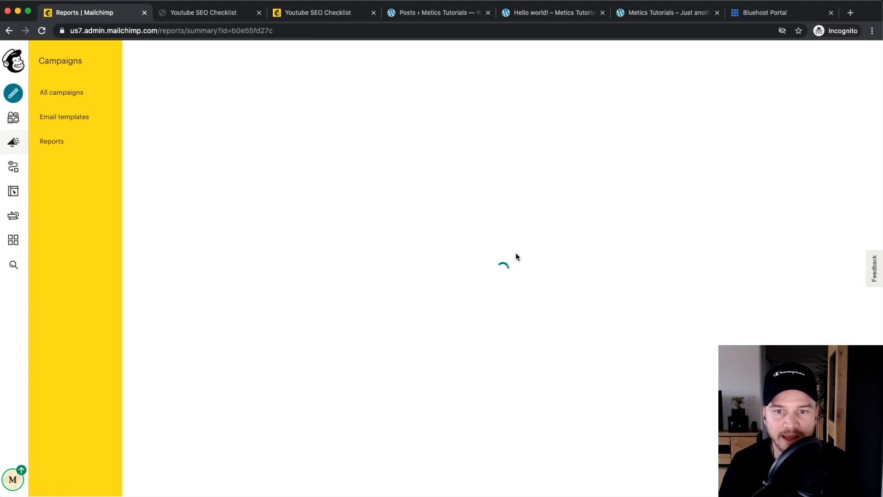
pyautogui.scroll(-5, 506, 262)
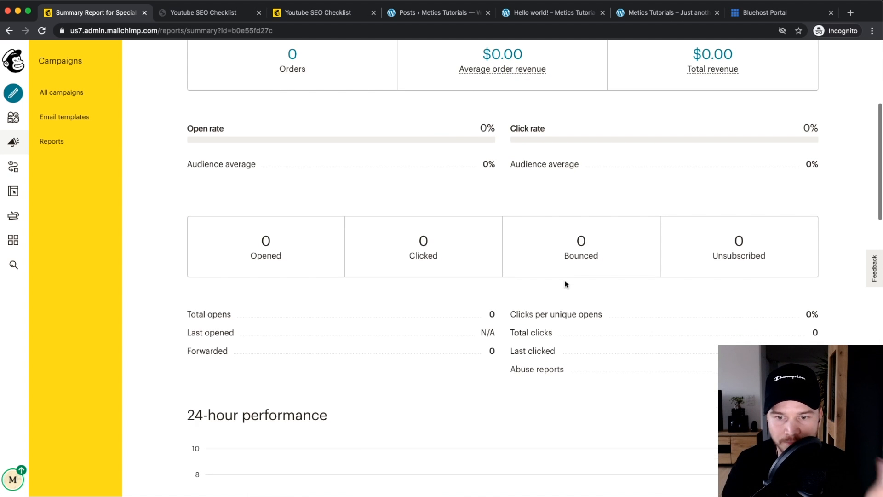
pyautogui.moveTo(544, 313); pyautogui.dragTo(602, 314)
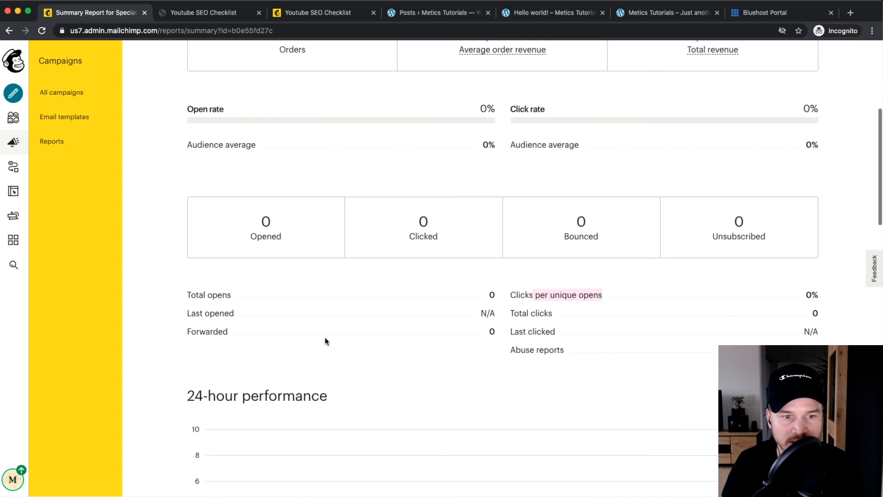
pyautogui.scroll(-4, 325, 341)
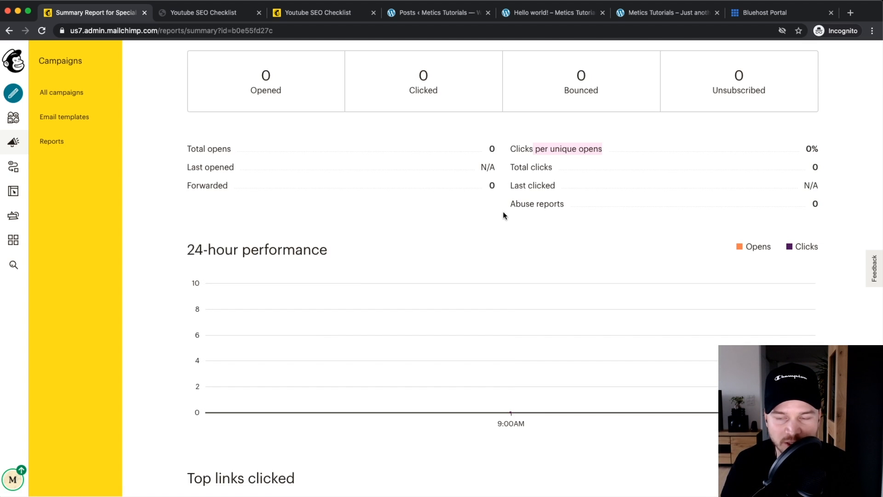
pyautogui.scroll(-2, 489, 251)
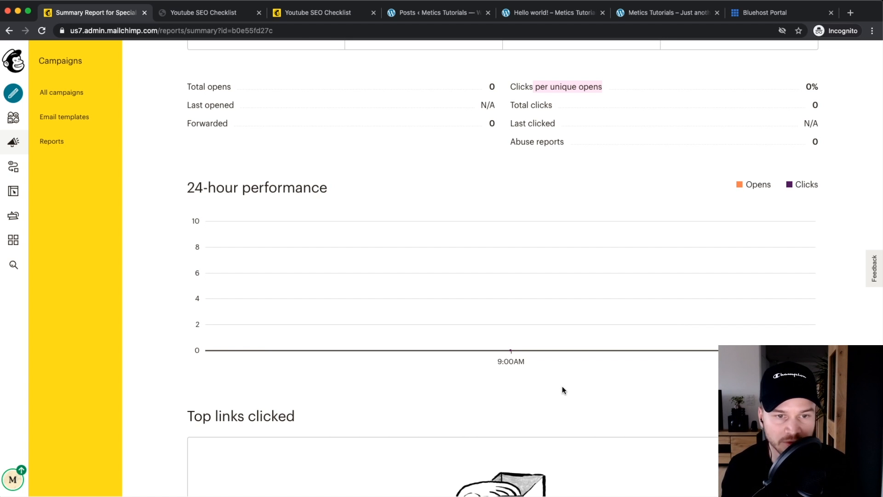
pyautogui.scroll(7, 557, 390)
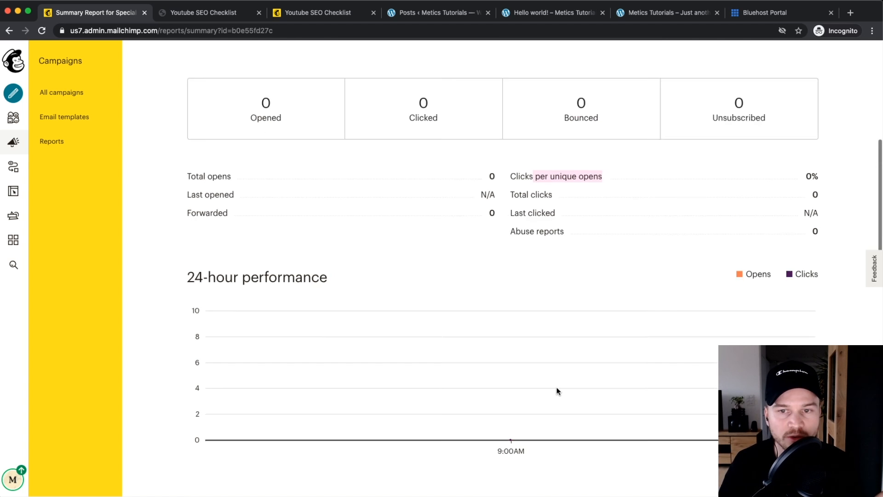